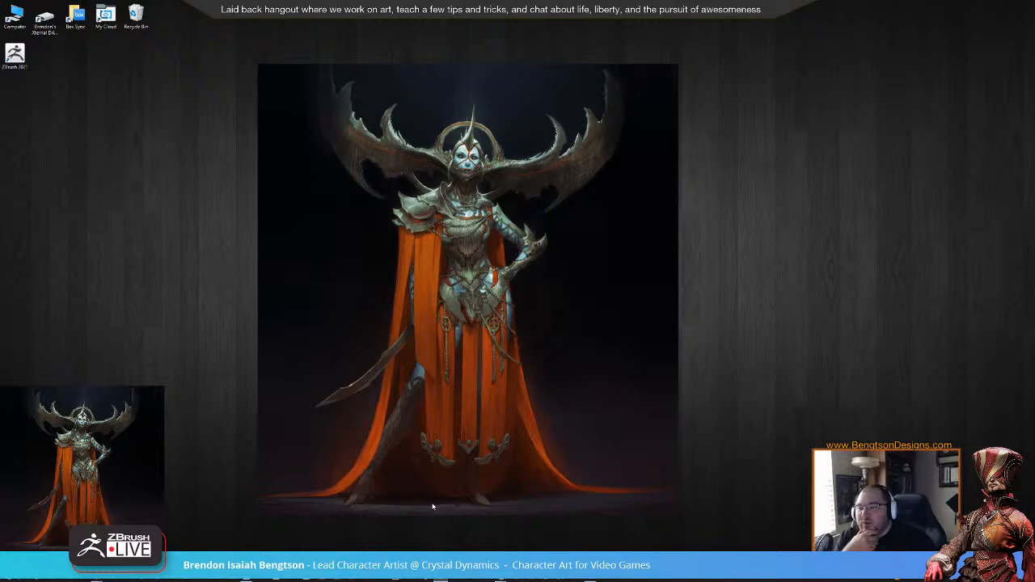
# - Switch to ZBrush and bring the winged character sculpt into a frontal view showing the full wing span
pyautogui.moveTo(249, 578)
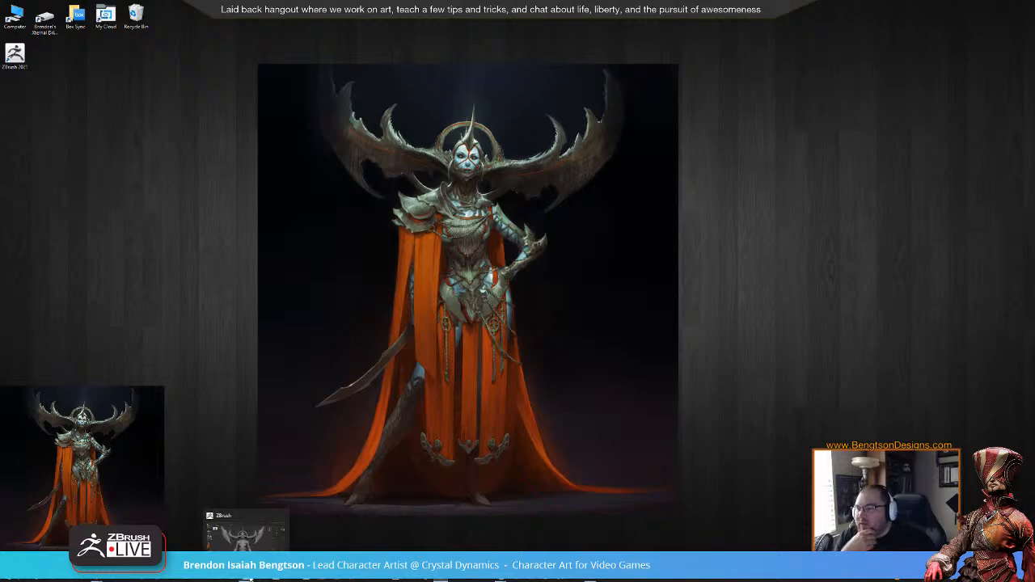
pyautogui.click(246, 534)
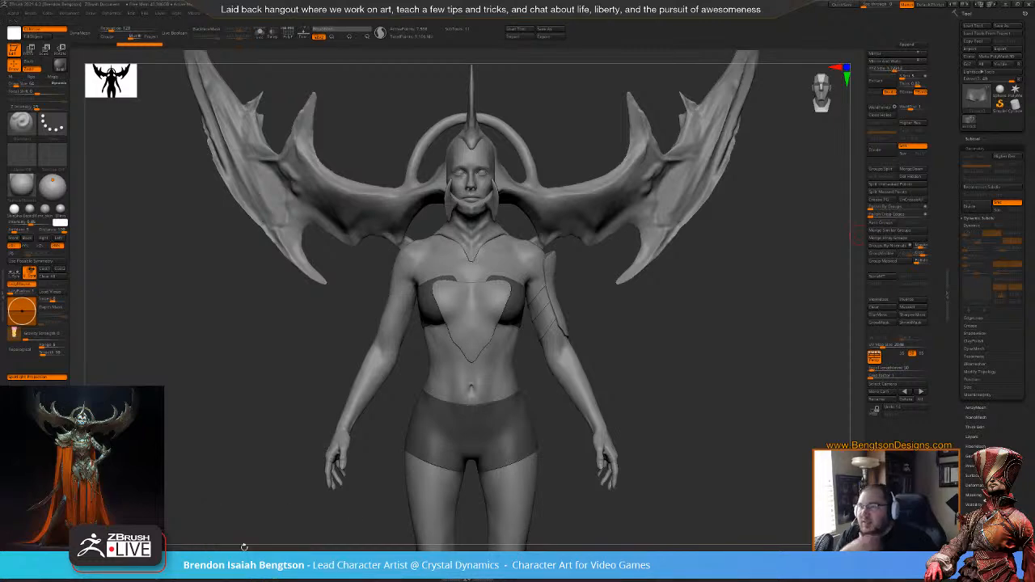
pyautogui.moveTo(638, 285); pyautogui.dragTo(511, 326)
pyautogui.moveTo(641, 308); pyautogui.dragTo(495, 273)
pyautogui.moveTo(655, 300); pyautogui.dragTo(475, 287)
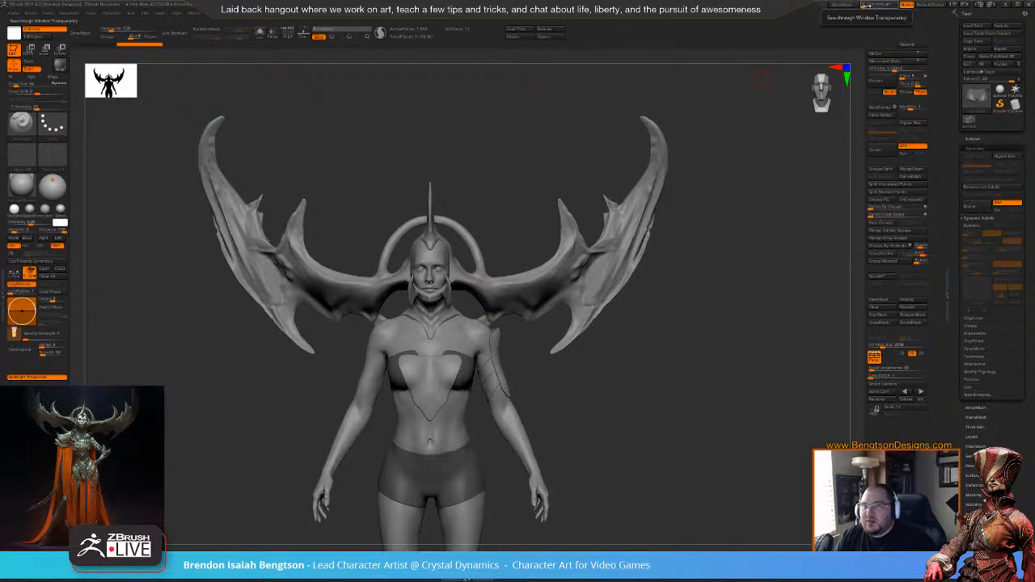
# - Line up the full figure with the concept art using the See-through overlay, compare proportions and restore the window's opacity
pyautogui.moveTo(861, 7); pyautogui.dragTo(879, 6)
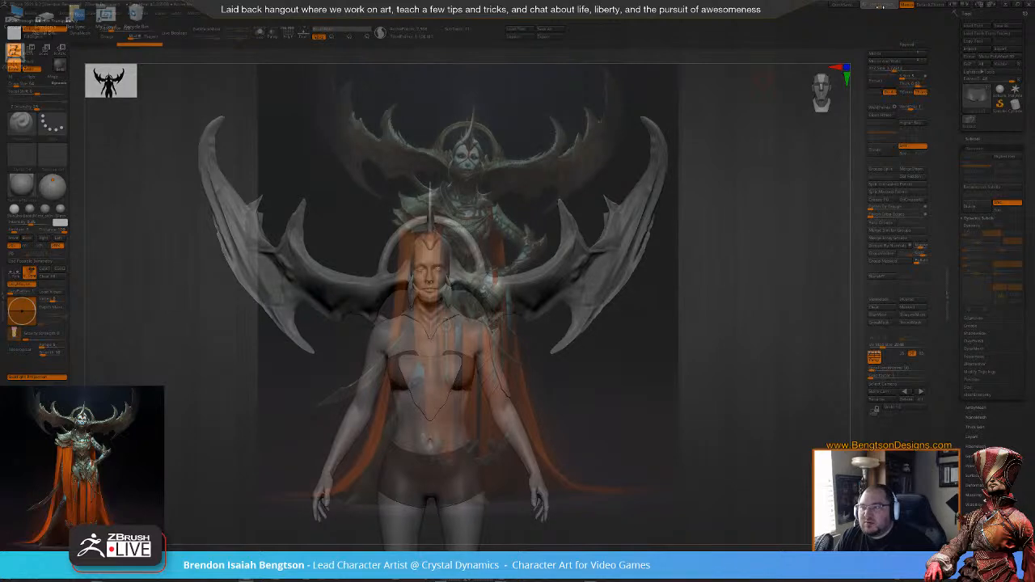
pyautogui.keyDown('alt'); pyautogui.moveTo(540, 212); pyautogui.dragTo(545, 113); pyautogui.keyUp('alt')
pyautogui.keyDown('alt'); pyautogui.moveTo(528, 179); pyautogui.dragTo(520, 208); pyautogui.keyUp('alt')
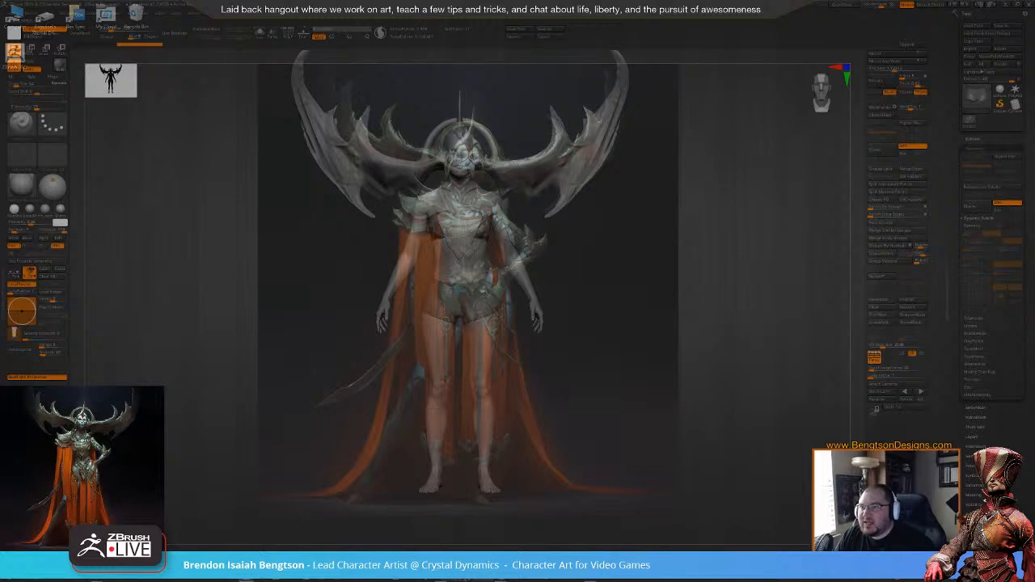
pyautogui.keyDown('alt'); pyautogui.moveTo(492, 486); pyautogui.dragTo(481, 485); pyautogui.keyUp('alt')
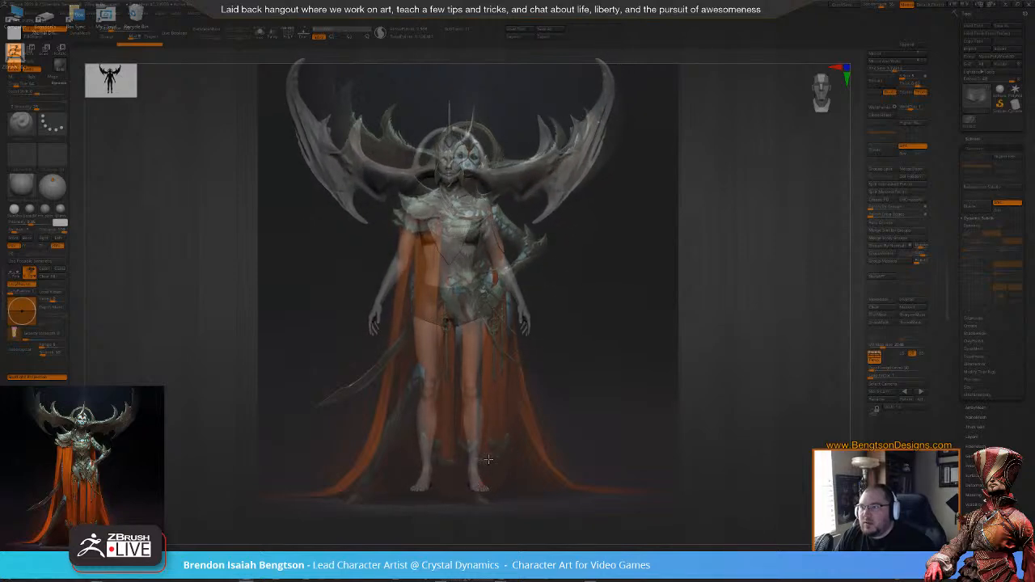
pyautogui.moveTo(448, 182); pyautogui.dragTo(476, 189, button='right')
pyautogui.moveTo(623, 105); pyautogui.dragTo(597, 107)
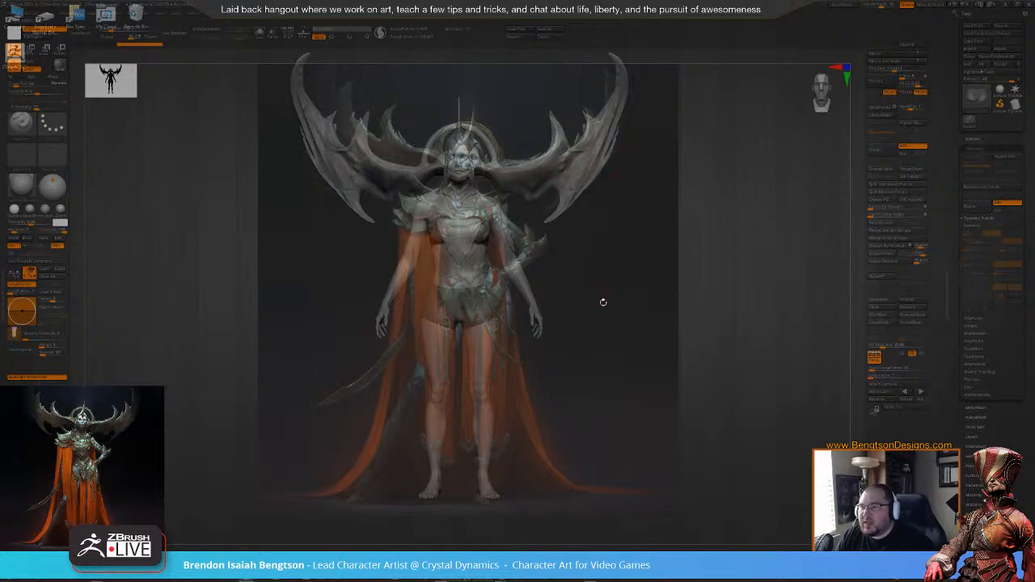
pyautogui.moveTo(881, 5); pyautogui.dragTo(862, 6)
# - Examine the character's helmet, wings and torso up close from three-quarter and front angles
pyautogui.keyDown('ctrl'); pyautogui.moveTo(450, 248); pyautogui.dragTo(498, 465, button='right'); pyautogui.keyUp('ctrl')
pyautogui.moveTo(509, 401); pyautogui.dragTo(490, 420, button='right')
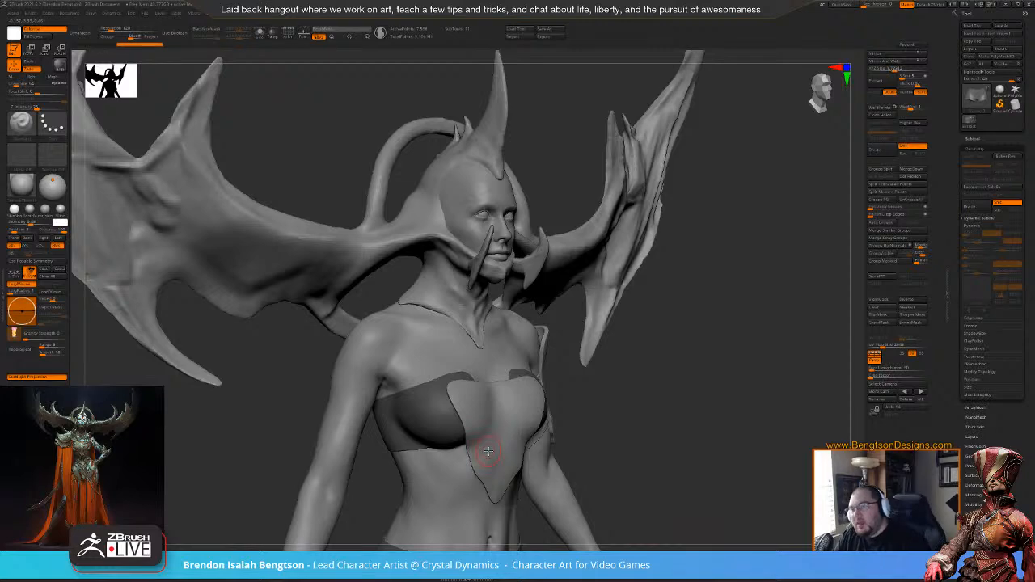
pyautogui.moveTo(487, 452); pyautogui.dragTo(724, 174, button='right')
pyautogui.keyDown('ctrl'); pyautogui.moveTo(786, 397); pyautogui.dragTo(709, 432, button='right'); pyautogui.keyUp('ctrl')
pyautogui.press('space')
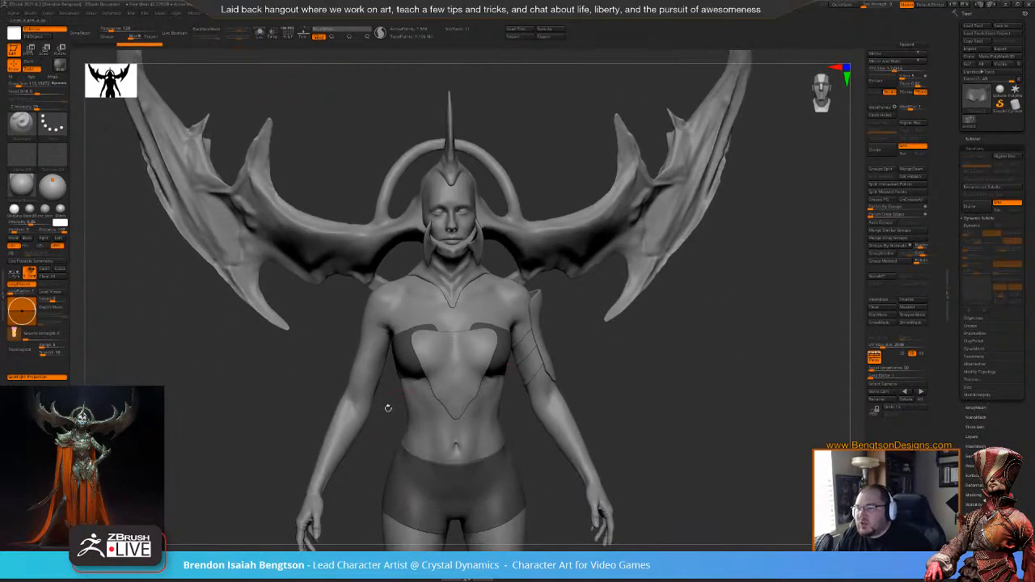
pyautogui.moveTo(727, 374); pyautogui.dragTo(682, 260, button='right')
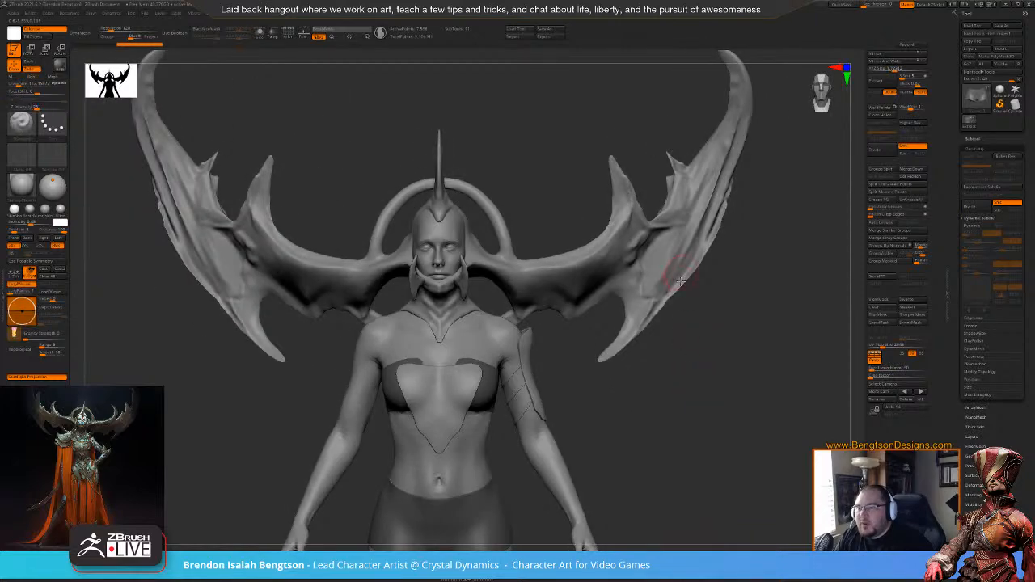
pyautogui.moveTo(686, 332); pyautogui.dragTo(700, 369, button='right')
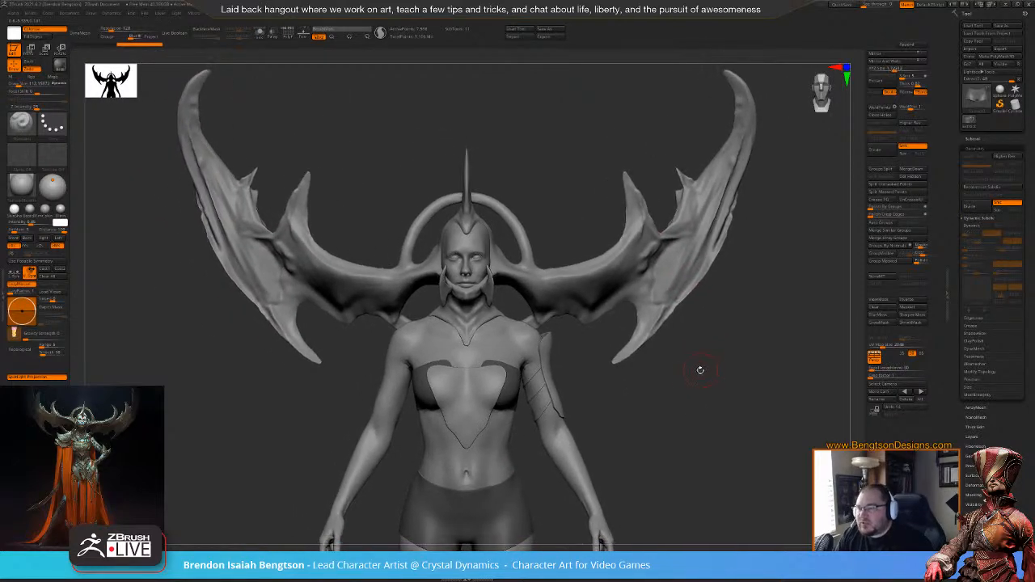
pyautogui.moveTo(685, 261); pyautogui.dragTo(684, 230, button='right')
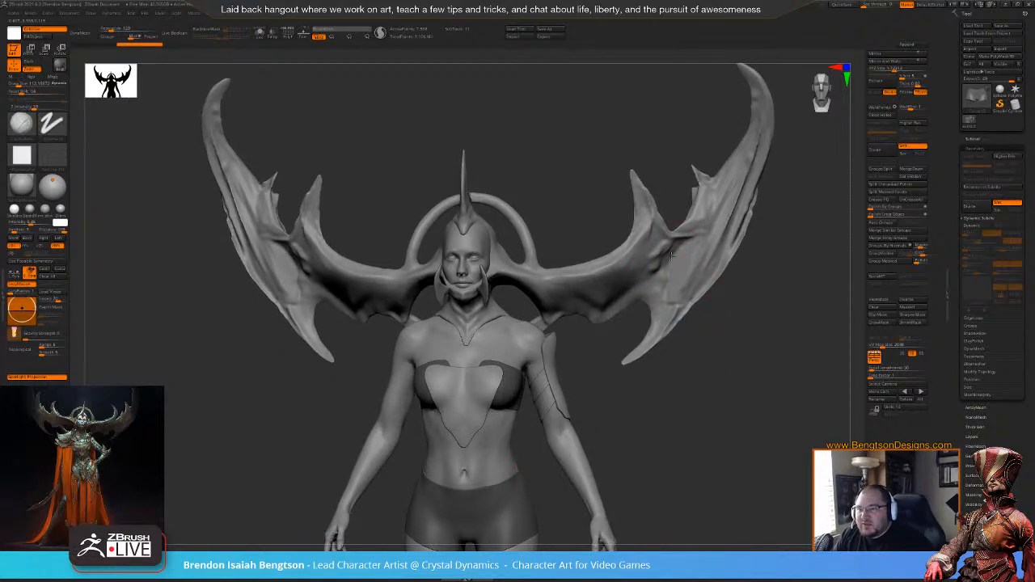
# - Make the winged headdress the active subtool, adjust the brush and sculpt strokes on the wing near its inner spikes
pyautogui.keyDown('alt'); pyautogui.click(679, 247); pyautogui.keyUp('alt')
pyautogui.press('space')
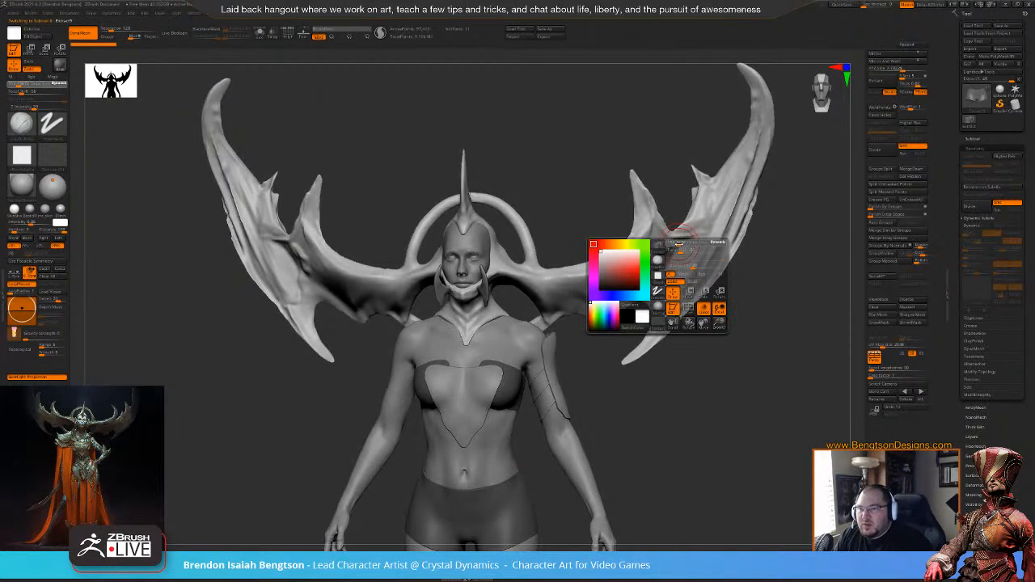
pyautogui.scroll(-2, 687, 248)
pyautogui.moveTo(678, 243); pyautogui.dragTo(627, 271)
pyautogui.moveTo(808, 356)
pyautogui.mouseDown()
pyautogui.moveTo(647, 323)
pyautogui.moveTo(656, 301)
pyautogui.moveTo(639, 320)
pyautogui.moveTo(751, 289)
pyautogui.moveTo(769, 311)
pyautogui.moveTo(648, 308)
pyautogui.moveTo(628, 293)
pyautogui.moveTo(653, 316)
pyautogui.moveTo(567, 341)
pyautogui.moveTo(580, 366)
pyautogui.moveTo(548, 316)
pyautogui.moveTo(540, 257)
pyautogui.moveTo(517, 242)
pyautogui.moveTo(515, 208)
pyautogui.moveTo(638, 307)
pyautogui.moveTo(590, 276)
pyautogui.moveTo(606, 248)
pyautogui.mouseUp()
pyautogui.moveTo(549, 306); pyautogui.dragTo(577, 271)
pyautogui.moveTo(636, 245); pyautogui.dragTo(640, 203)
pyautogui.moveTo(719, 222); pyautogui.dragTo(680, 211)
pyautogui.moveTo(277, 143); pyautogui.dragTo(466, 156)
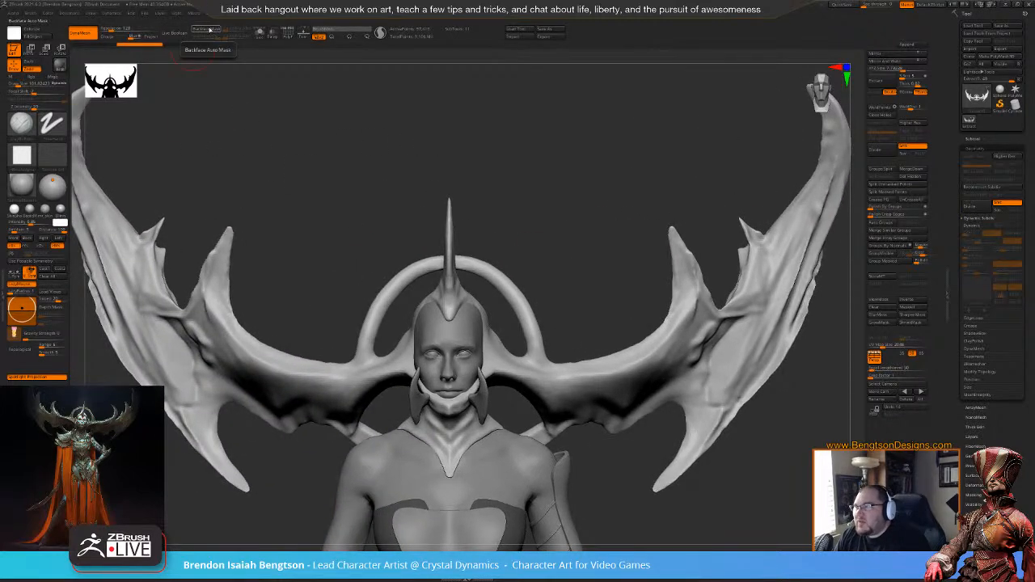
# - Turn on backface masking in the brush's Auto Masking settings
pyautogui.press('ctrl')
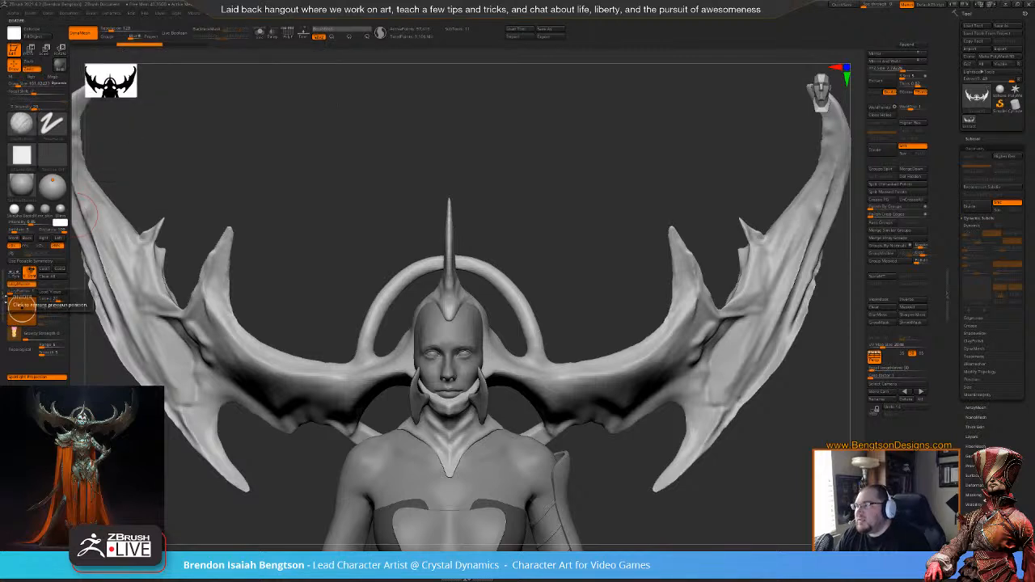
pyautogui.click(3, 292)
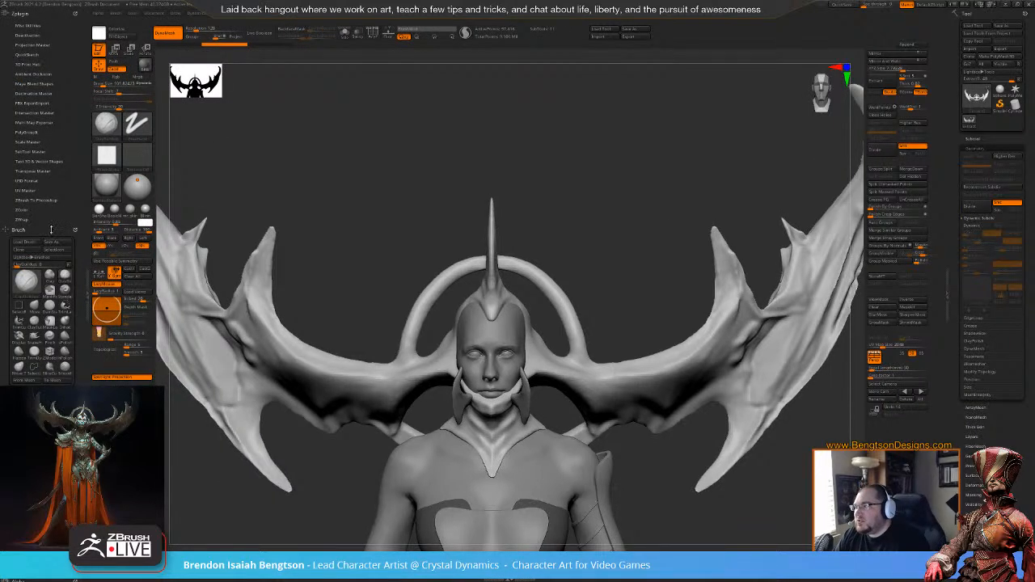
pyautogui.scroll(-3, 46, 234)
pyautogui.click(34, 154)
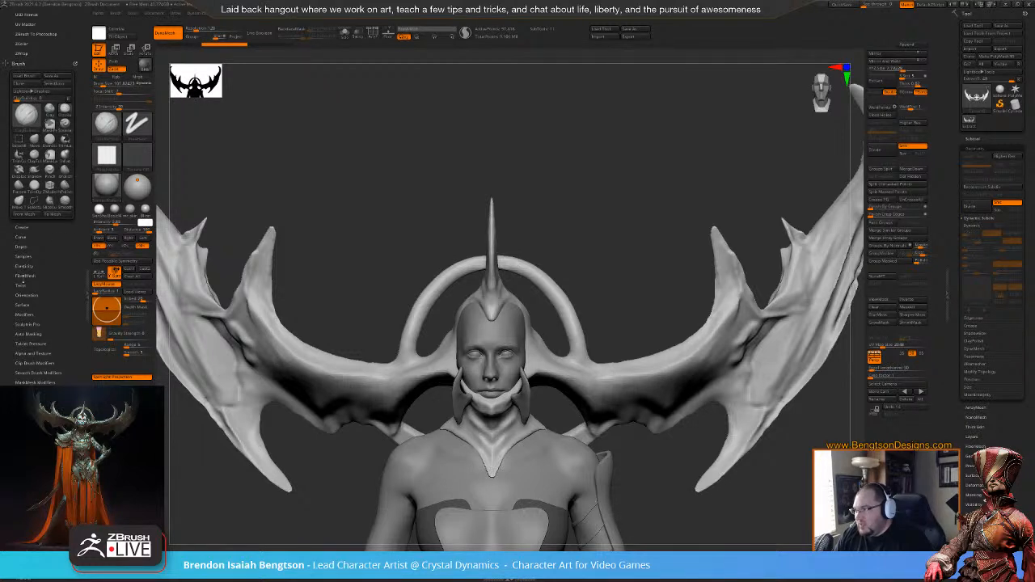
pyautogui.click(28, 334)
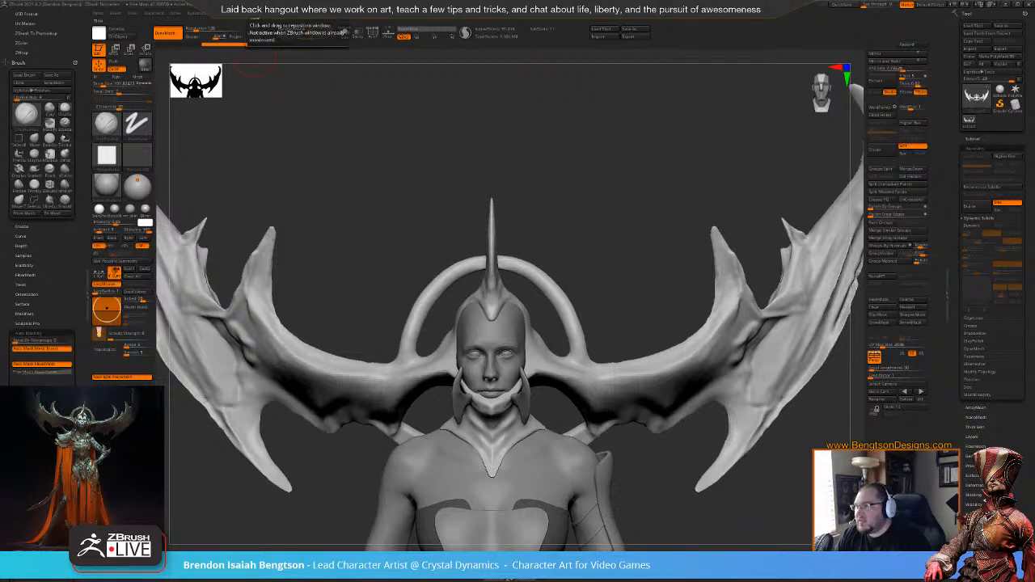
pyautogui.doubleClick(87, 289)
# - Adjust the brush and sculpt the front of the wing membrane around the small upper spike
pyautogui.keyDown('alt'); pyautogui.moveTo(580, 208); pyautogui.dragTo(485, 209); pyautogui.keyUp('alt')
pyautogui.moveTo(681, 249)
pyautogui.keyDown('alt'); pyautogui.mouseDown()
pyautogui.moveTo(622, 249)
pyautogui.moveTo(637, 262)
pyautogui.mouseUp(); pyautogui.keyUp('alt')
pyautogui.press('space')
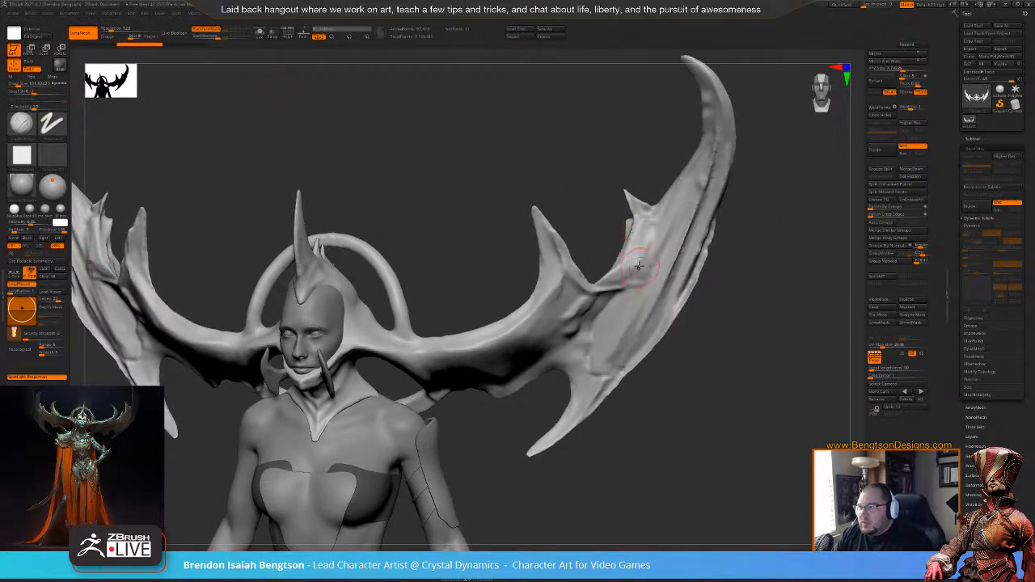
pyautogui.moveTo(603, 300); pyautogui.dragTo(656, 259)
pyautogui.moveTo(667, 219)
pyautogui.mouseDown()
pyautogui.moveTo(655, 229)
pyautogui.moveTo(651, 219)
pyautogui.mouseUp()
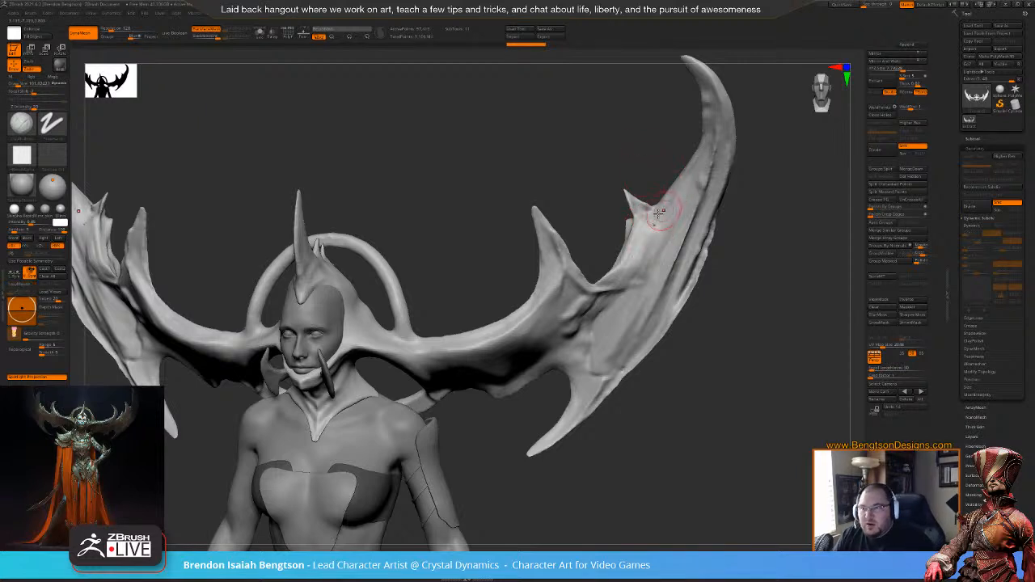
pyautogui.moveTo(654, 223); pyautogui.dragTo(654, 234)
# - Build up the back of the wing between the small upper spike and the large spike to fill the recess
pyautogui.moveTo(799, 250)
pyautogui.mouseDown()
pyautogui.moveTo(715, 243)
pyautogui.moveTo(668, 264)
pyautogui.mouseUp()
pyautogui.moveTo(666, 191); pyautogui.dragTo(605, 284)
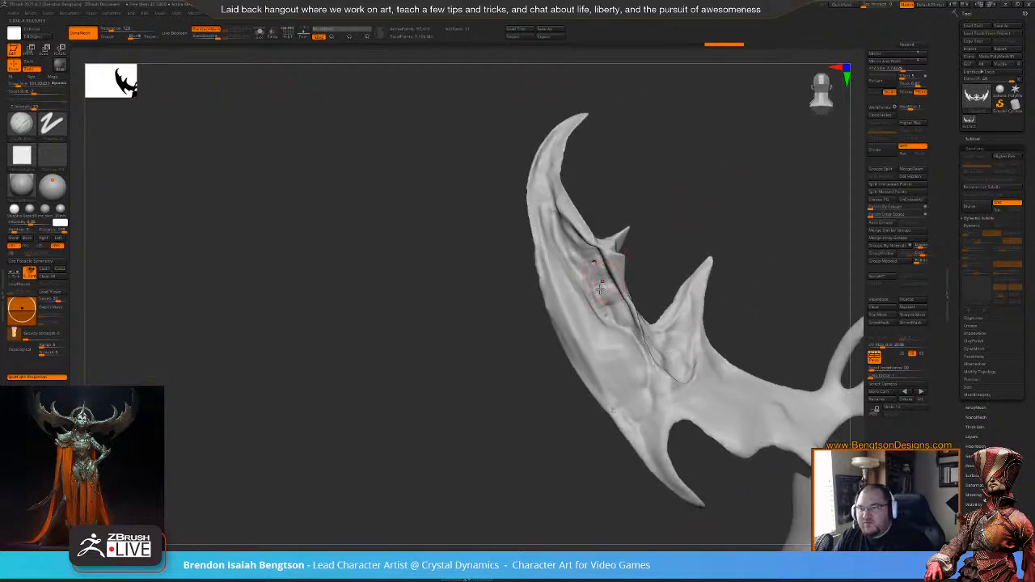
pyautogui.moveTo(570, 244)
pyautogui.mouseDown()
pyautogui.moveTo(551, 217)
pyautogui.moveTo(537, 230)
pyautogui.moveTo(602, 263)
pyautogui.mouseUp()
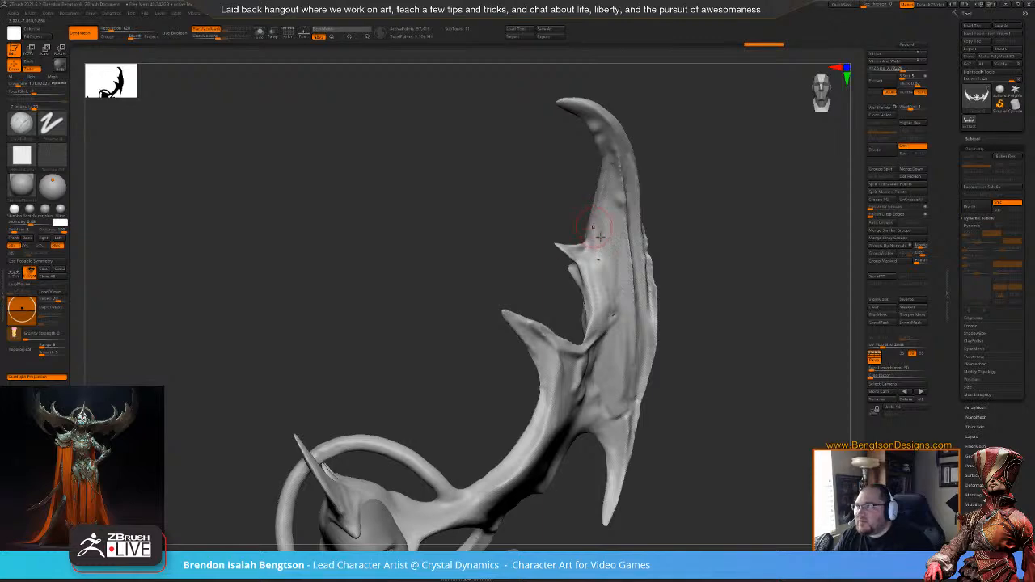
pyautogui.moveTo(663, 220); pyautogui.dragTo(575, 282)
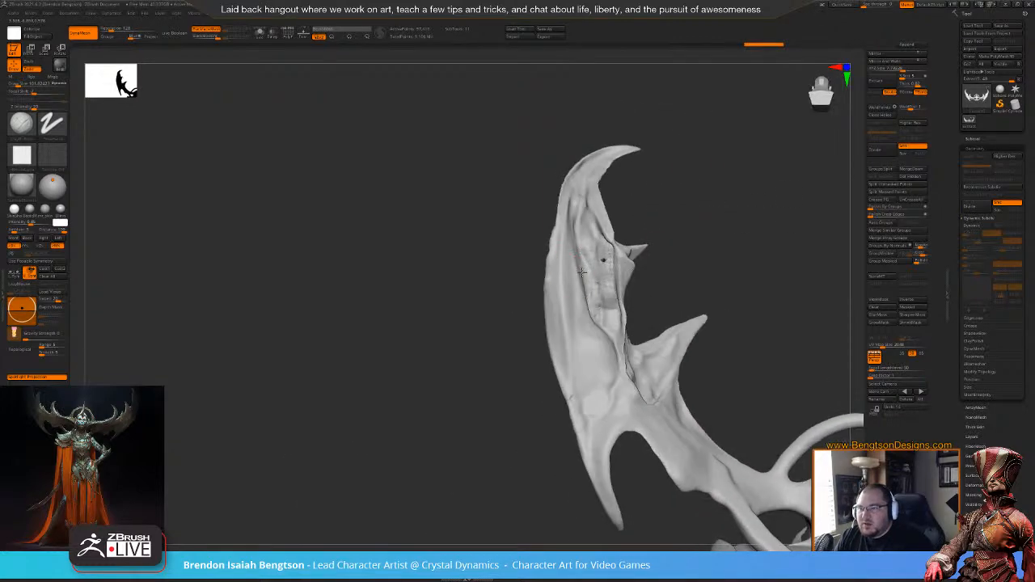
pyautogui.moveTo(598, 323)
pyautogui.mouseDown()
pyautogui.moveTo(616, 356)
pyautogui.moveTo(618, 338)
pyautogui.mouseUp()
pyautogui.moveTo(673, 279); pyautogui.dragTo(716, 283)
pyautogui.moveTo(612, 347)
pyautogui.mouseDown()
pyautogui.moveTo(620, 398)
pyautogui.moveTo(620, 379)
pyautogui.moveTo(654, 380)
pyautogui.moveTo(571, 389)
pyautogui.mouseUp()
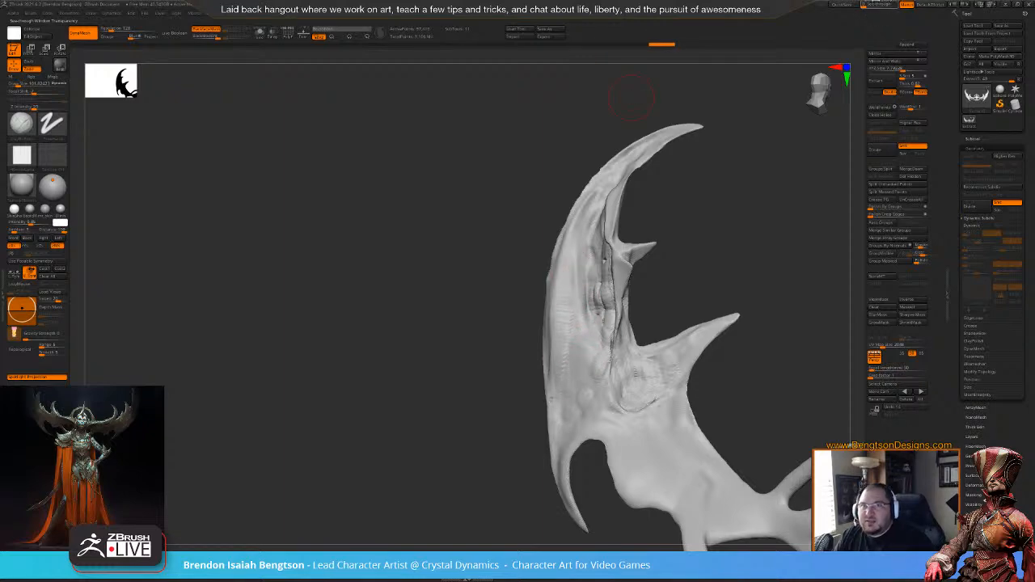
# - Check the wing against the concept art with See-through and fill out the central channel on the wing's back
pyautogui.click(865, 5)
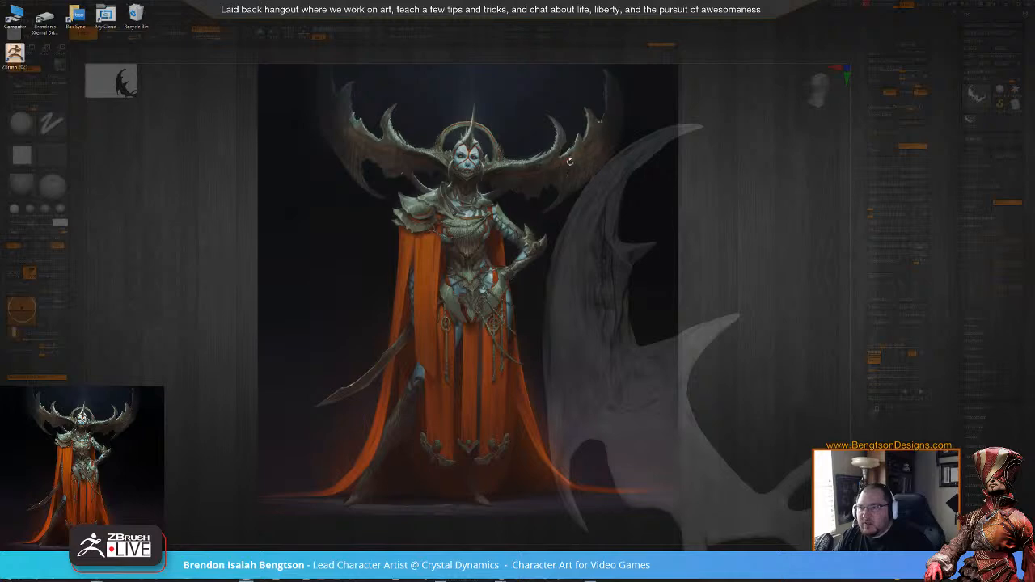
pyautogui.moveTo(887, 5); pyautogui.dragTo(858, 4)
pyautogui.moveTo(767, 135)
pyautogui.mouseDown()
pyautogui.moveTo(647, 243)
pyautogui.moveTo(492, 219)
pyautogui.moveTo(502, 236)
pyautogui.mouseUp()
pyautogui.moveTo(505, 181); pyautogui.dragTo(525, 368)
pyautogui.moveTo(525, 245)
pyautogui.mouseDown()
pyautogui.moveTo(538, 343)
pyautogui.moveTo(539, 280)
pyautogui.mouseUp()
pyautogui.moveTo(538, 317); pyautogui.dragTo(523, 269)
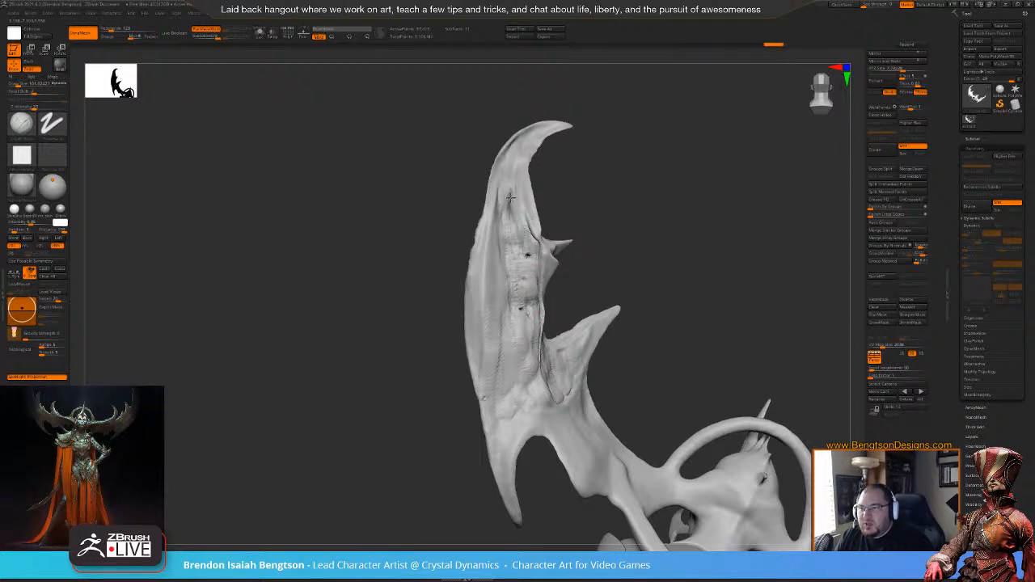
pyautogui.moveTo(509, 227); pyautogui.dragTo(510, 195)
# - Smooth the built-up strokes along the central channel on the back of the wing
pyautogui.moveTo(677, 205)
pyautogui.mouseDown()
pyautogui.moveTo(672, 164)
pyautogui.moveTo(619, 259)
pyautogui.mouseUp()
pyautogui.keyDown('shift'); pyautogui.moveTo(522, 273); pyautogui.dragTo(519, 211); pyautogui.keyUp('shift')
pyautogui.keyDown('shift'); pyautogui.moveTo(512, 334); pyautogui.dragTo(528, 338); pyautogui.keyUp('shift')
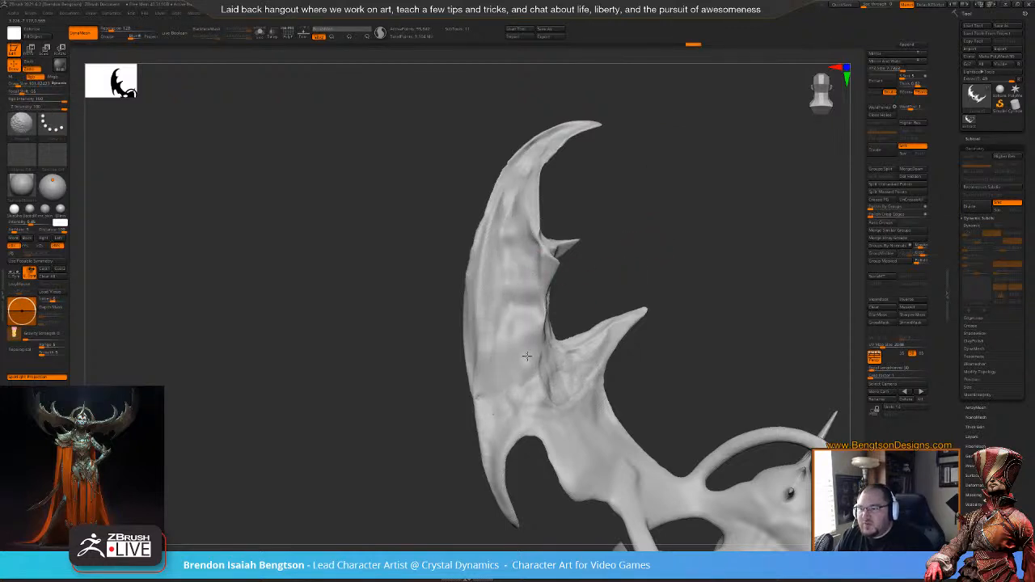
# - Add long strokes down the lower back of the wing membrane and smooth them into the surface
pyautogui.moveTo(679, 222)
pyautogui.mouseDown()
pyautogui.moveTo(659, 220)
pyautogui.moveTo(618, 247)
pyautogui.mouseUp()
pyautogui.moveTo(496, 258); pyautogui.dragTo(523, 368)
pyautogui.moveTo(502, 288); pyautogui.dragTo(529, 375)
pyautogui.moveTo(511, 330); pyautogui.dragTo(543, 400)
pyautogui.moveTo(509, 349)
pyautogui.keyDown('shift'); pyautogui.mouseDown()
pyautogui.moveTo(493, 280)
pyautogui.moveTo(498, 245)
pyautogui.mouseUp(); pyautogui.keyUp('shift')
# - Smooth the ridges on the front of the wing from the upper blade down to the lower membrane
pyautogui.moveTo(600, 242)
pyautogui.mouseDown()
pyautogui.moveTo(684, 177)
pyautogui.moveTo(629, 229)
pyautogui.moveTo(623, 162)
pyautogui.moveTo(556, 273)
pyautogui.moveTo(555, 256)
pyautogui.moveTo(564, 260)
pyautogui.mouseUp()
pyautogui.keyDown('alt'); pyautogui.moveTo(610, 75); pyautogui.dragTo(624, 215); pyautogui.keyUp('alt')
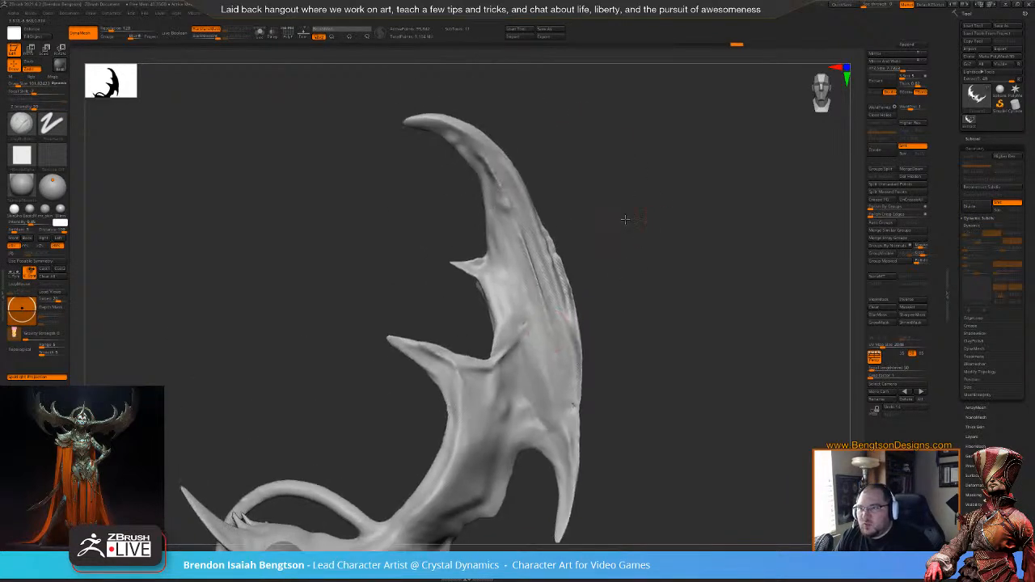
pyautogui.keyDown('shift'); pyautogui.moveTo(484, 161); pyautogui.dragTo(553, 331); pyautogui.keyUp('shift')
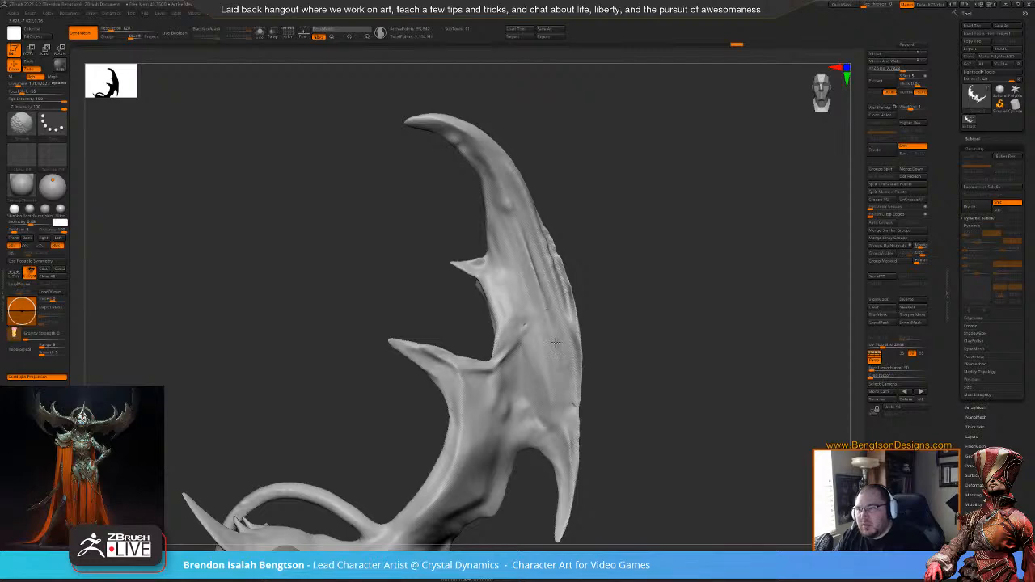
pyautogui.moveTo(628, 266)
pyautogui.mouseDown()
pyautogui.moveTo(638, 162)
pyautogui.moveTo(645, 194)
pyautogui.moveTo(576, 220)
pyautogui.moveTo(534, 286)
pyautogui.moveTo(466, 345)
pyautogui.mouseUp()
pyautogui.moveTo(531, 301)
pyautogui.mouseDown()
pyautogui.moveTo(460, 357)
pyautogui.moveTo(567, 233)
pyautogui.mouseUp()
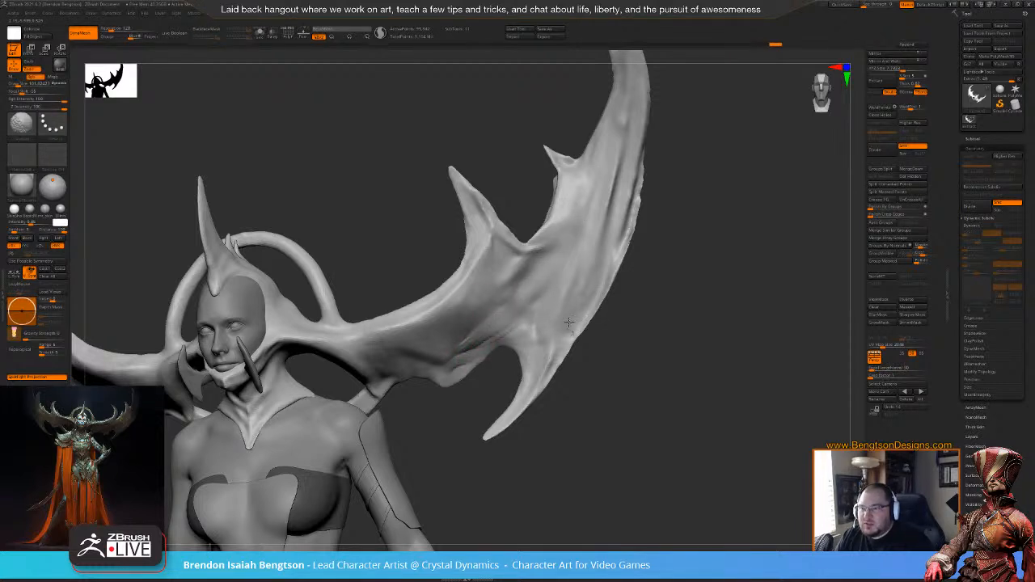
# - Sculpt long strokes up the front of the wing toward its tip and smooth the upper blade
pyautogui.moveTo(695, 210); pyautogui.dragTo(639, 243)
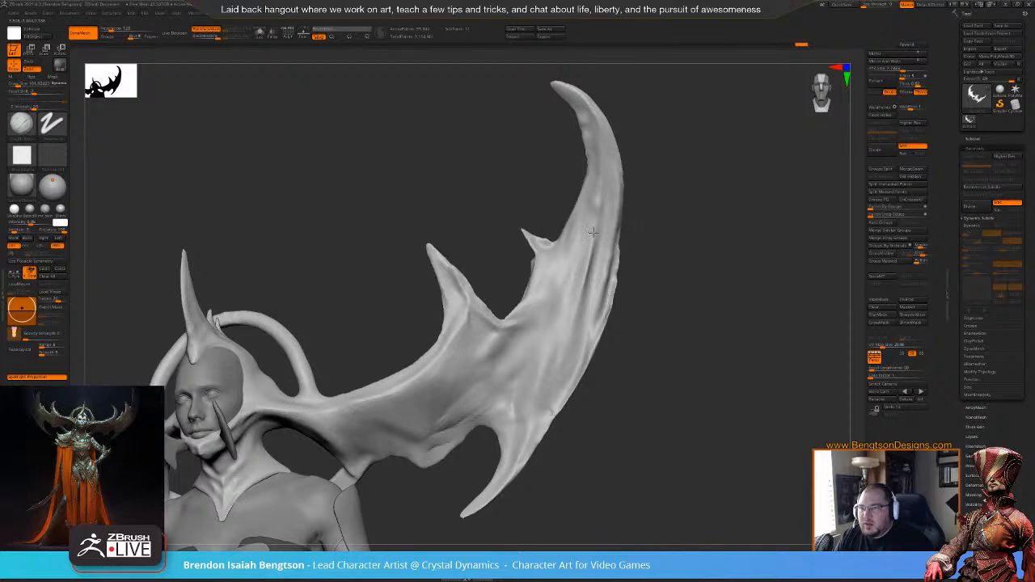
pyautogui.moveTo(583, 263); pyautogui.dragTo(598, 126)
pyautogui.moveTo(593, 235); pyautogui.dragTo(574, 95)
pyautogui.moveTo(596, 229); pyautogui.dragTo(584, 105)
pyautogui.keyDown('alt'); pyautogui.moveTo(671, 121); pyautogui.dragTo(668, 169); pyautogui.keyUp('alt')
pyautogui.moveTo(688, 229)
pyautogui.keyDown('shift'); pyautogui.mouseDown()
pyautogui.moveTo(688, 244)
pyautogui.moveTo(717, 240)
pyautogui.moveTo(604, 207)
pyautogui.mouseUp(); pyautogui.keyUp('shift')
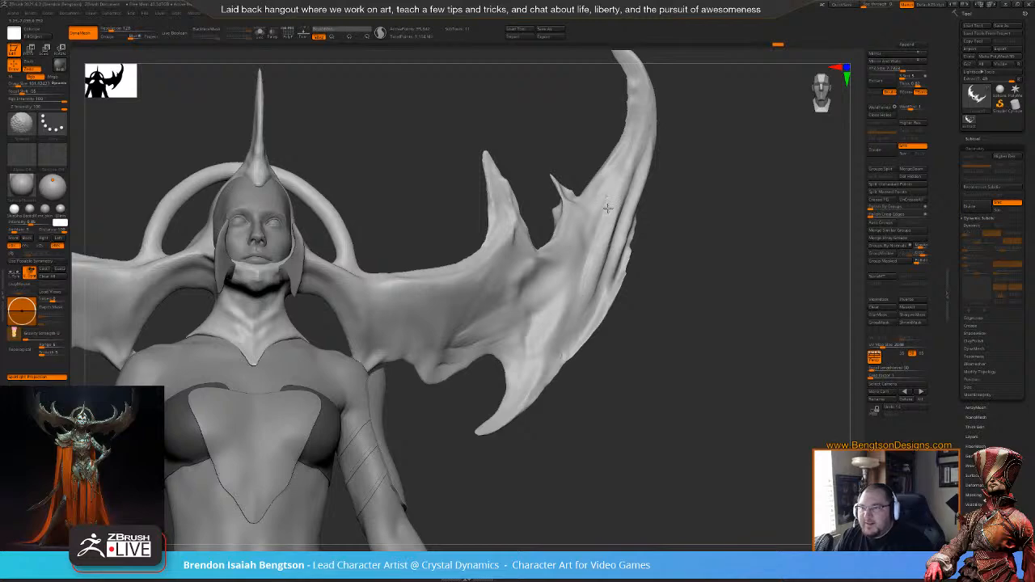
pyautogui.keyDown('shift'); pyautogui.moveTo(629, 98); pyautogui.dragTo(634, 81); pyautogui.keyUp('shift')
# - Smooth the lower front membrane of the wing and build up the wing's root beside the shoulder
pyautogui.moveTo(712, 154)
pyautogui.mouseDown()
pyautogui.moveTo(704, 208)
pyautogui.moveTo(649, 267)
pyautogui.moveTo(767, 231)
pyautogui.mouseUp()
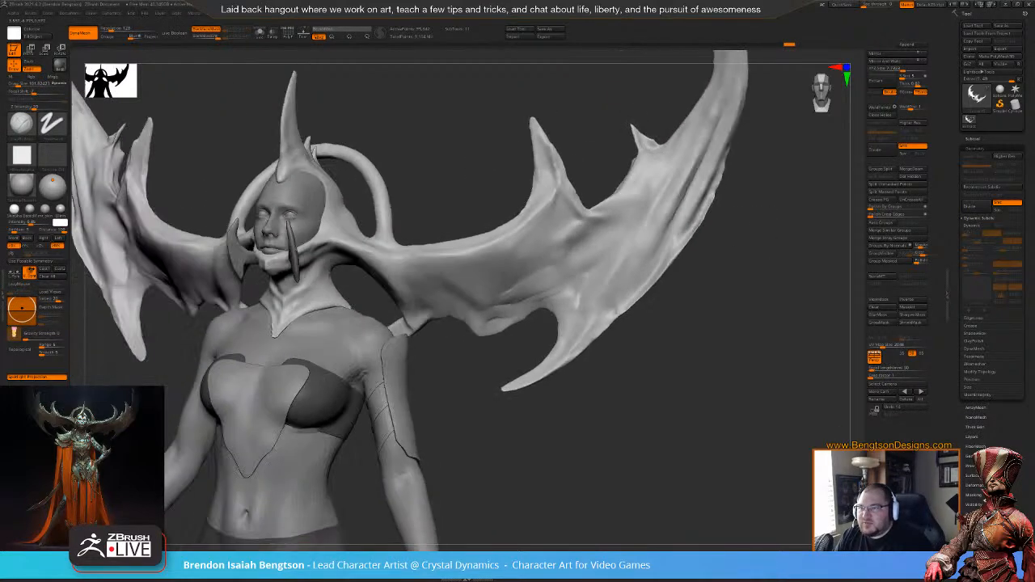
pyautogui.press('shift')
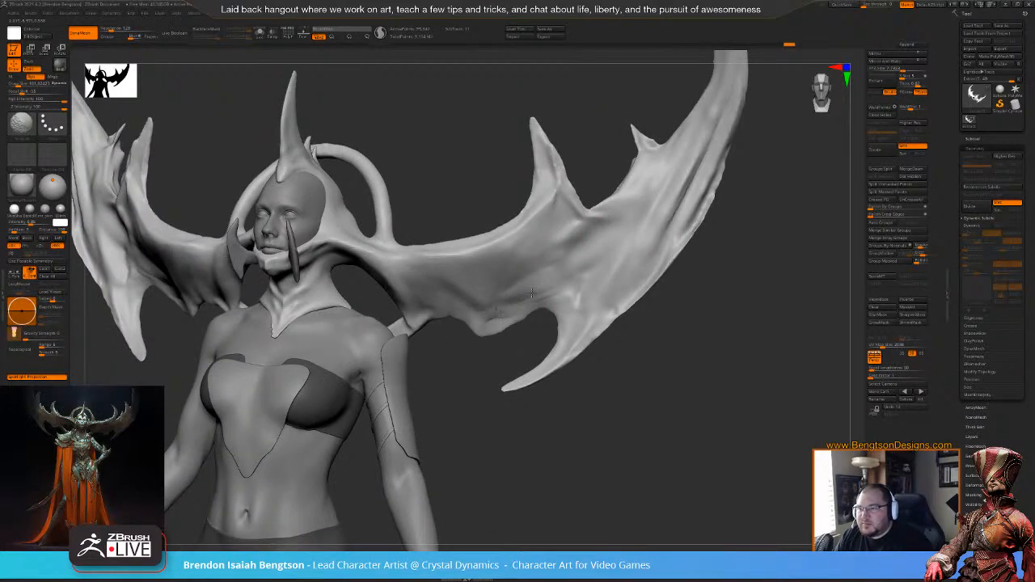
pyautogui.keyDown('shift'); pyautogui.moveTo(528, 293); pyautogui.dragTo(498, 286); pyautogui.keyUp('shift')
pyautogui.keyDown('alt'); pyautogui.moveTo(423, 392); pyautogui.dragTo(482, 418); pyautogui.keyUp('alt')
pyautogui.moveTo(475, 319); pyautogui.dragTo(428, 282)
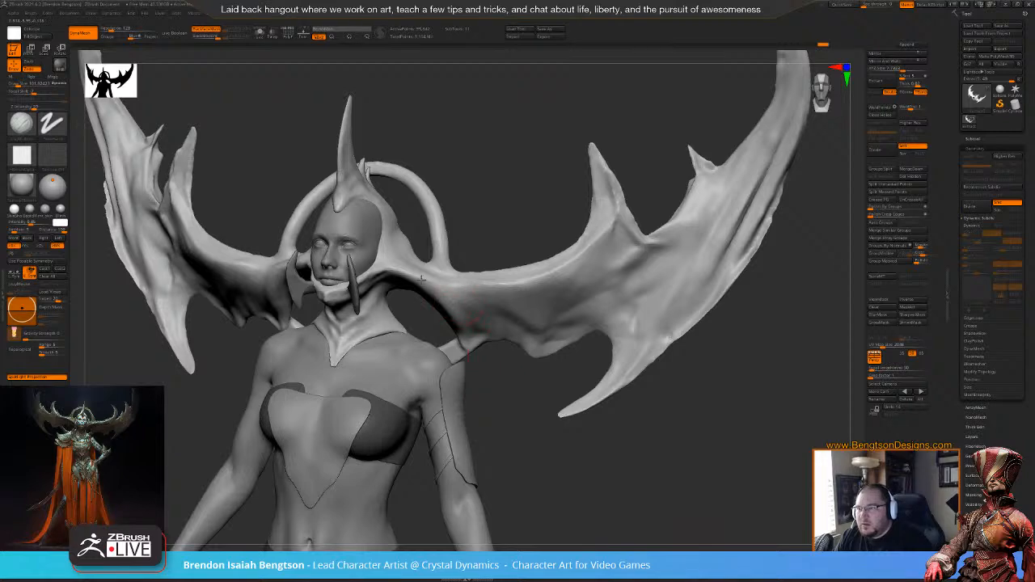
# - Reshape the wing's root above the shoulder with the Move Topological brush at an adjusted brush size
pyautogui.moveTo(474, 177)
pyautogui.mouseDown()
pyautogui.moveTo(405, 279)
pyautogui.moveTo(402, 263)
pyautogui.mouseUp()
pyautogui.press('b')
pyautogui.press('m')
pyautogui.press('t')
pyautogui.press('space')
pyautogui.moveTo(497, 174); pyautogui.dragTo(554, 217)
pyautogui.moveTo(458, 352)
pyautogui.mouseDown()
pyautogui.moveTo(455, 337)
pyautogui.moveTo(487, 361)
pyautogui.mouseUp()
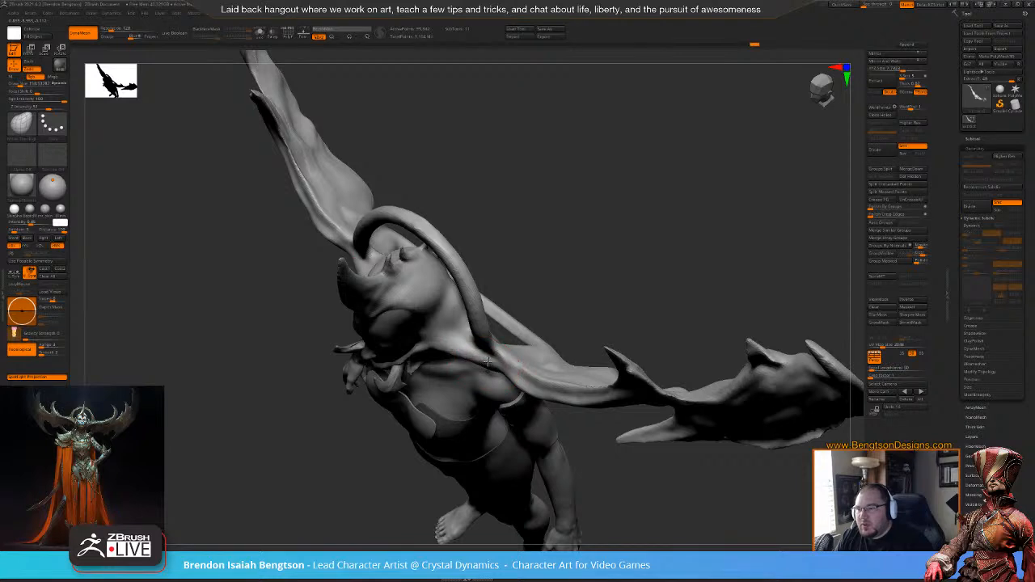
pyautogui.moveTo(558, 243); pyautogui.dragTo(498, 333)
pyautogui.press('space')
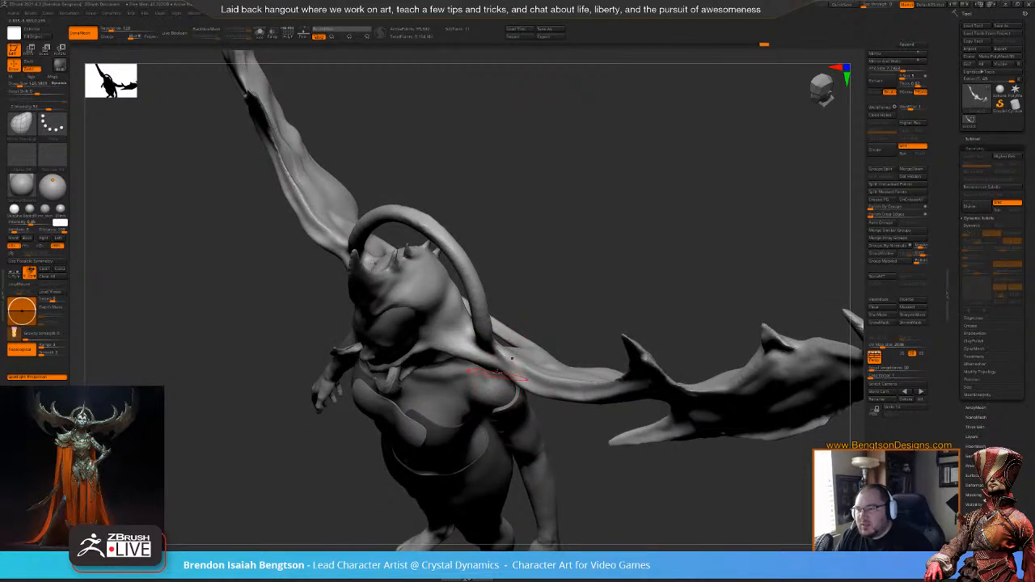
pyautogui.moveTo(498, 368); pyautogui.dragTo(494, 367)
# - Build up the wing root where it leaves the helmet with the Clay Buildup brush and smooth it
pyautogui.moveTo(575, 258); pyautogui.dragTo(437, 199)
pyautogui.keyDown('alt'); pyautogui.moveTo(377, 284); pyautogui.dragTo(390, 223); pyautogui.keyUp('alt')
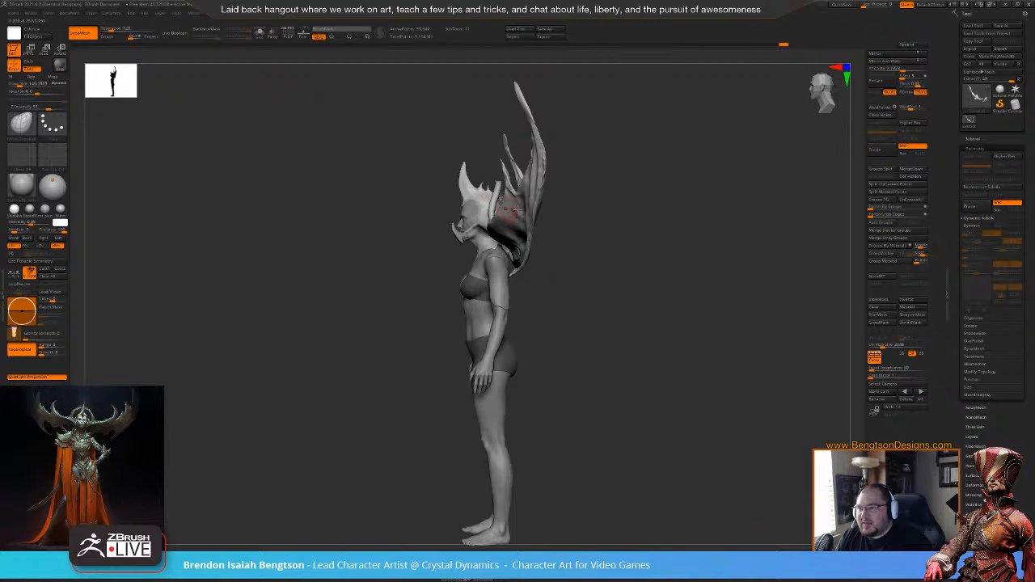
pyautogui.moveTo(613, 258); pyautogui.dragTo(637, 267)
pyautogui.keyDown('alt'); pyautogui.moveTo(637, 267); pyautogui.dragTo(718, 458); pyautogui.keyUp('alt')
pyautogui.moveTo(583, 260)
pyautogui.mouseDown()
pyautogui.moveTo(542, 259)
pyautogui.moveTo(512, 370)
pyautogui.moveTo(505, 361)
pyautogui.mouseUp()
pyautogui.press('b')
pyautogui.press('c')
pyautogui.press('b')
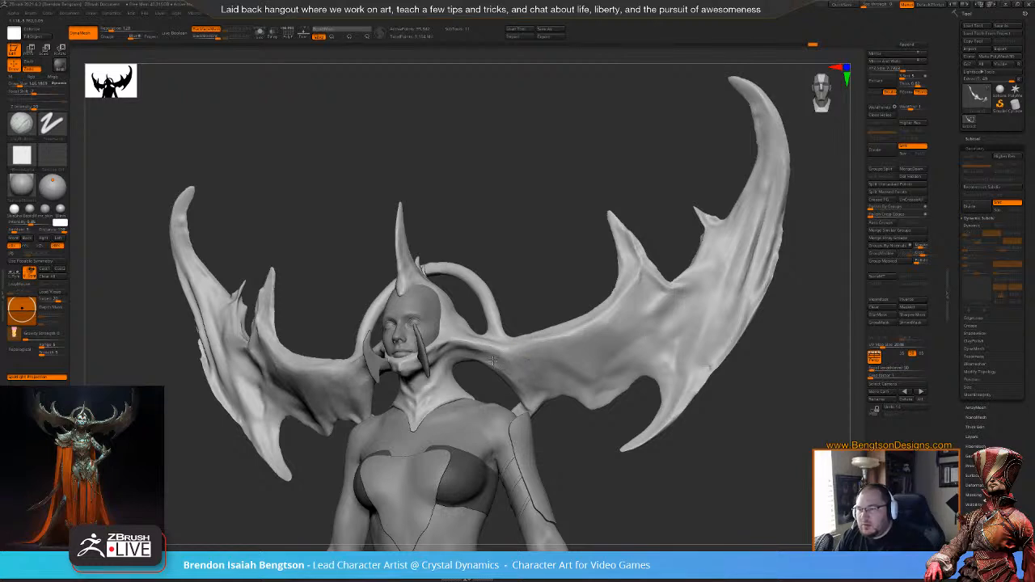
pyautogui.keyDown('shift'); pyautogui.moveTo(518, 383); pyautogui.dragTo(508, 363); pyautogui.keyUp('shift')
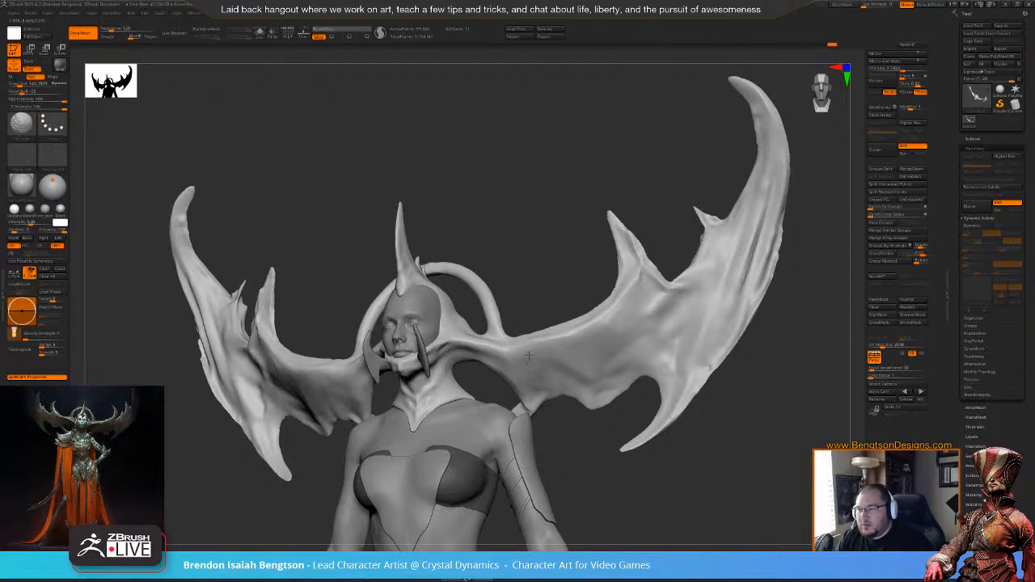
pyautogui.moveTo(527, 259)
pyautogui.mouseDown()
pyautogui.moveTo(521, 314)
pyautogui.moveTo(531, 344)
pyautogui.moveTo(556, 339)
pyautogui.mouseUp()
pyautogui.moveTo(555, 343); pyautogui.dragTo(495, 346)
pyautogui.moveTo(511, 249)
pyautogui.mouseDown()
pyautogui.moveTo(513, 234)
pyautogui.moveTo(536, 245)
pyautogui.moveTo(527, 252)
pyautogui.mouseUp()
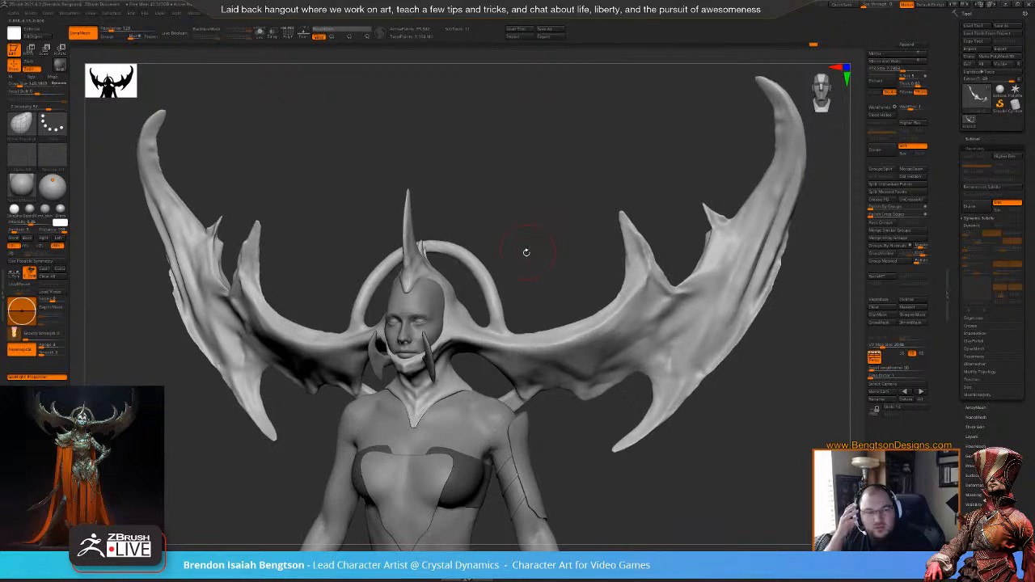
# - Smooth the upper edge of the wing from the notch between the two spikes up to the small outer spike
pyautogui.moveTo(511, 215)
pyautogui.mouseDown()
pyautogui.moveTo(535, 250)
pyautogui.moveTo(543, 231)
pyautogui.moveTo(485, 247)
pyautogui.moveTo(586, 291)
pyautogui.mouseUp()
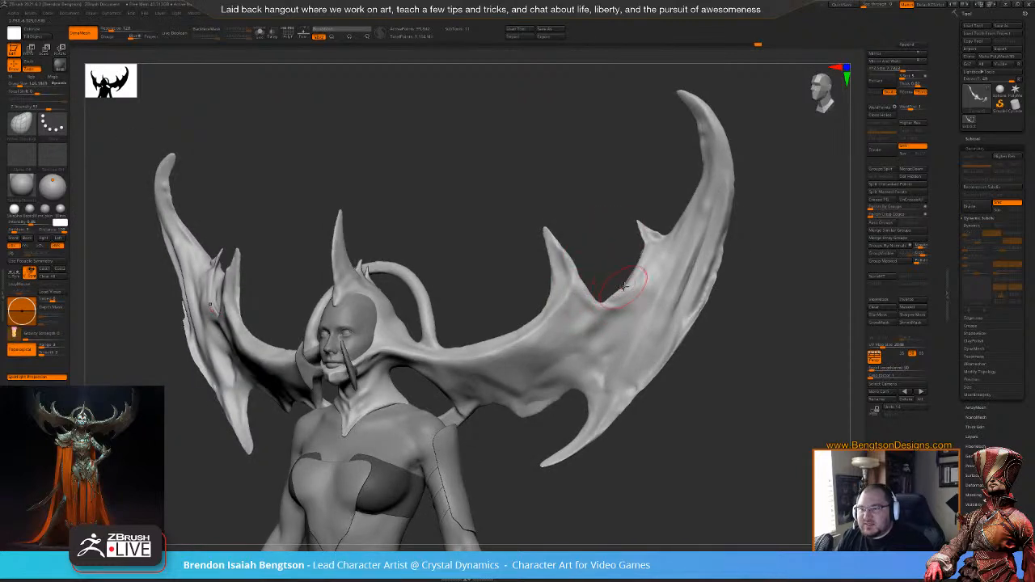
pyautogui.keyDown('shift'); pyautogui.moveTo(626, 297); pyautogui.dragTo(664, 232); pyautogui.keyUp('shift')
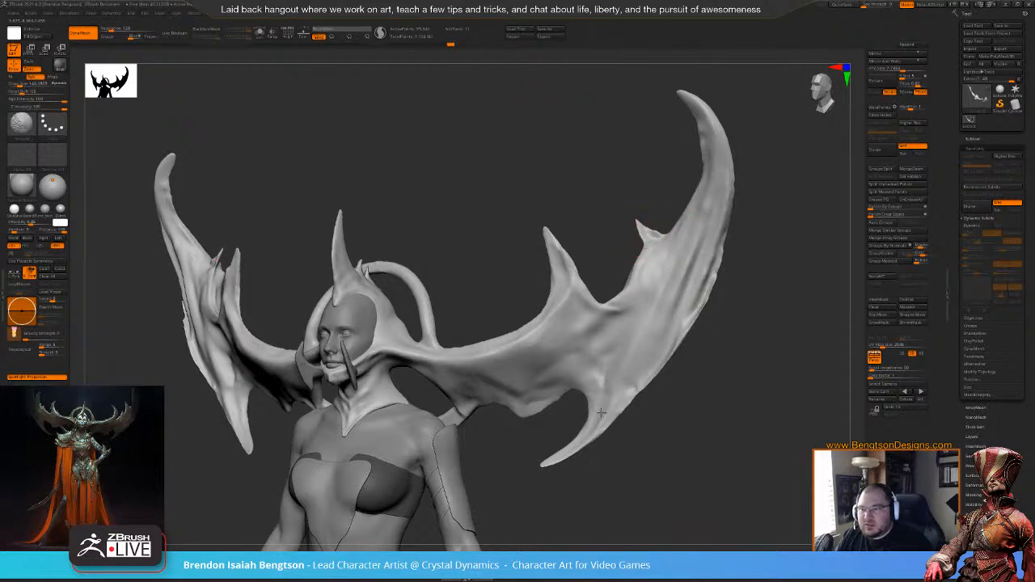
pyautogui.keyDown('alt'); pyautogui.moveTo(688, 406); pyautogui.dragTo(697, 347); pyautogui.keyUp('alt')
pyautogui.moveTo(697, 347); pyautogui.dragTo(715, 368)
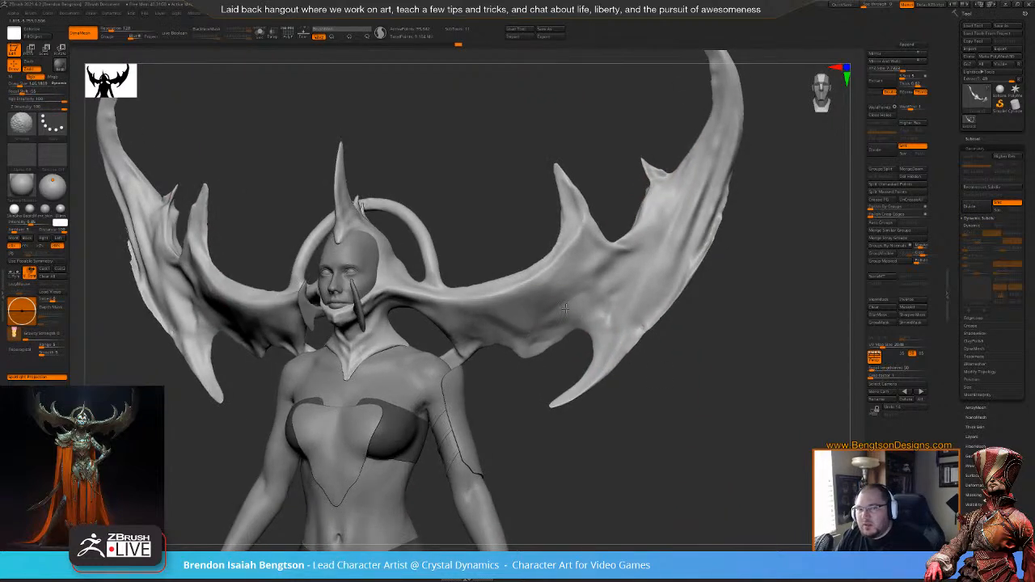
pyautogui.moveTo(543, 186)
pyautogui.mouseDown()
pyautogui.moveTo(531, 223)
pyautogui.moveTo(520, 209)
pyautogui.moveTo(507, 232)
pyautogui.mouseUp()
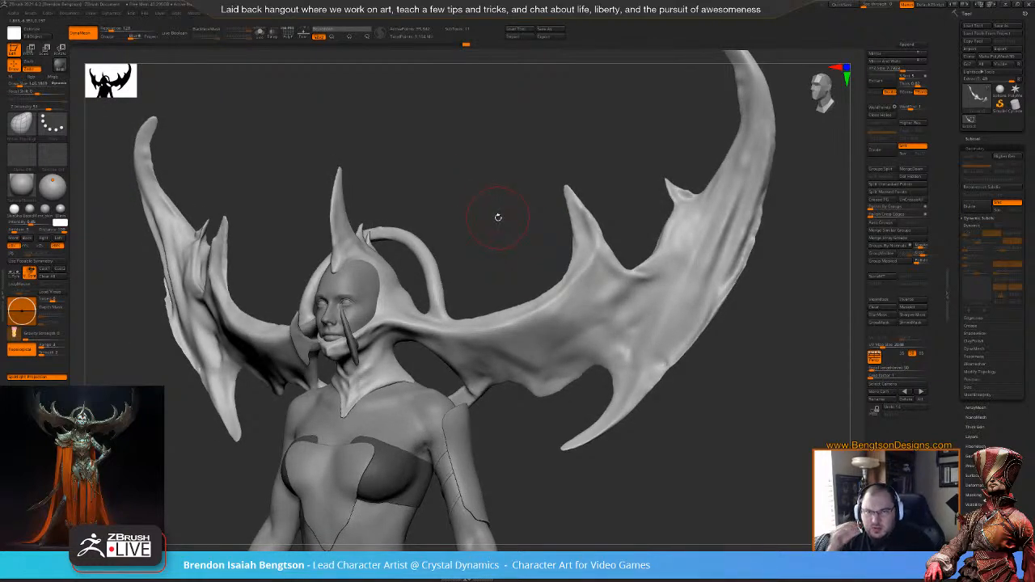
pyautogui.moveTo(502, 198)
pyautogui.mouseDown()
pyautogui.moveTo(506, 220)
pyautogui.moveTo(474, 264)
pyautogui.mouseUp()
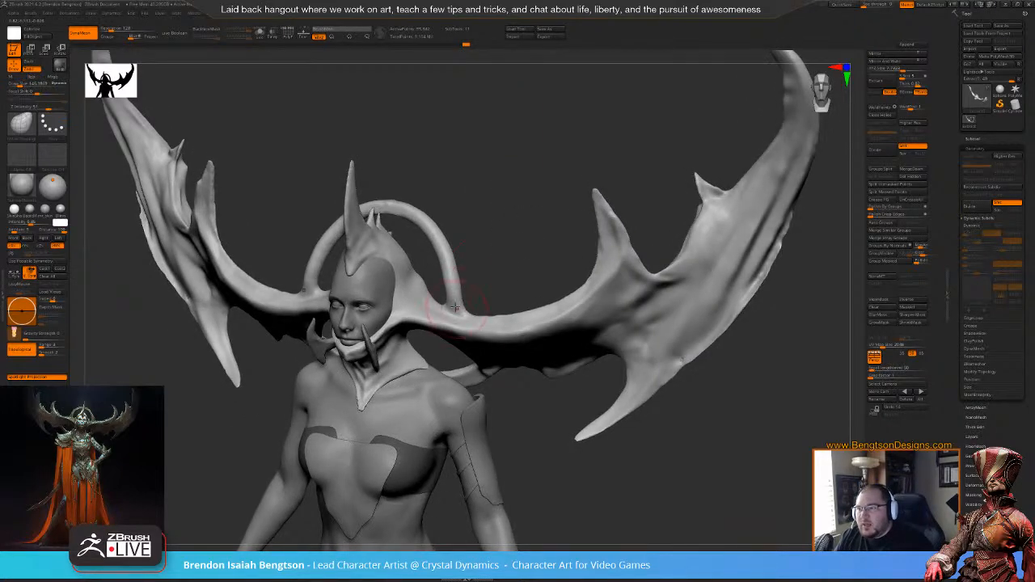
# - Build up the joint between the halo ring and the wing from the front with an adjusted Clay Buildup brush
pyautogui.press('space')
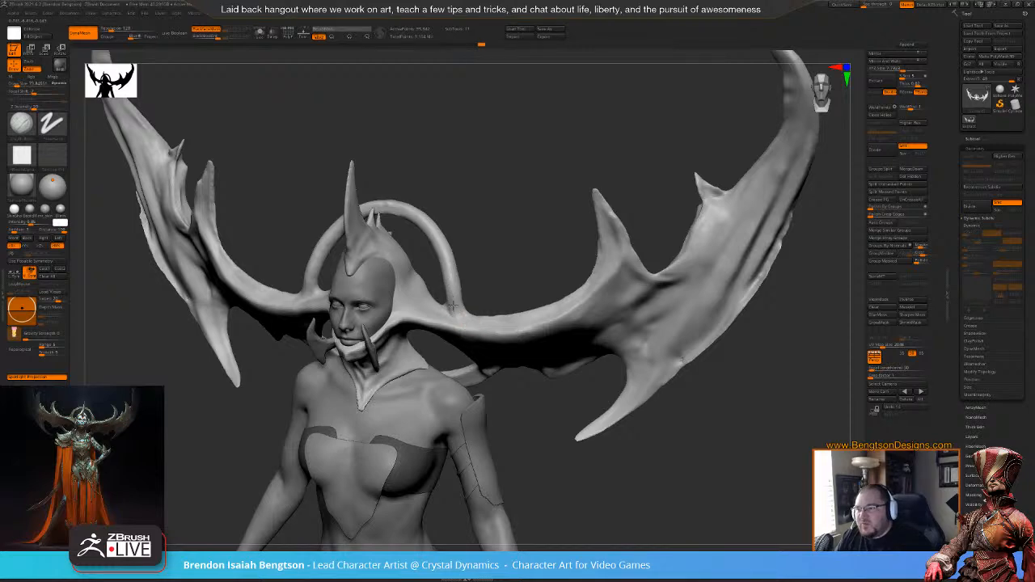
pyautogui.moveTo(490, 234); pyautogui.dragTo(451, 300)
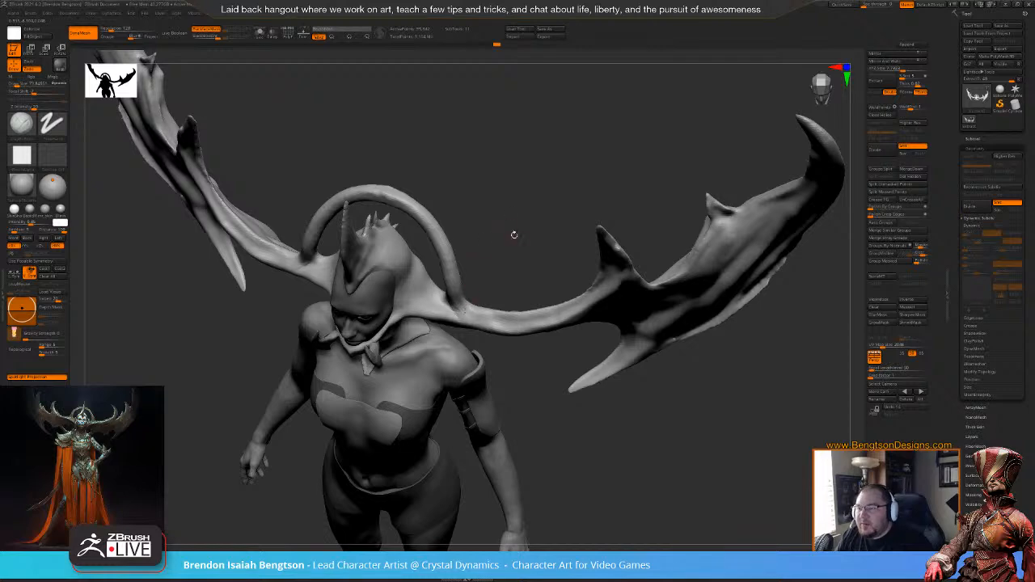
pyautogui.moveTo(515, 232); pyautogui.dragTo(463, 286)
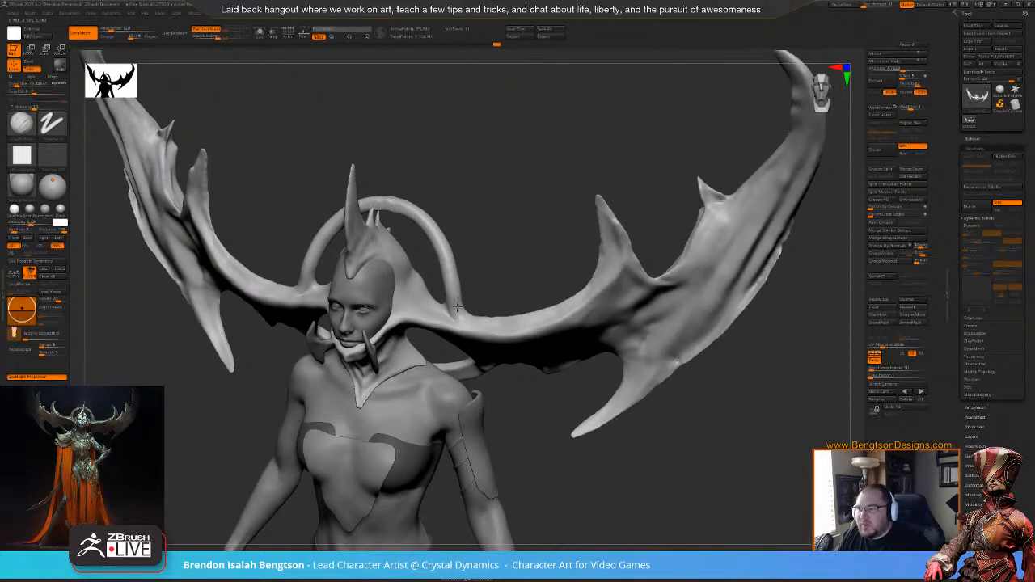
pyautogui.moveTo(481, 248); pyautogui.dragTo(431, 308)
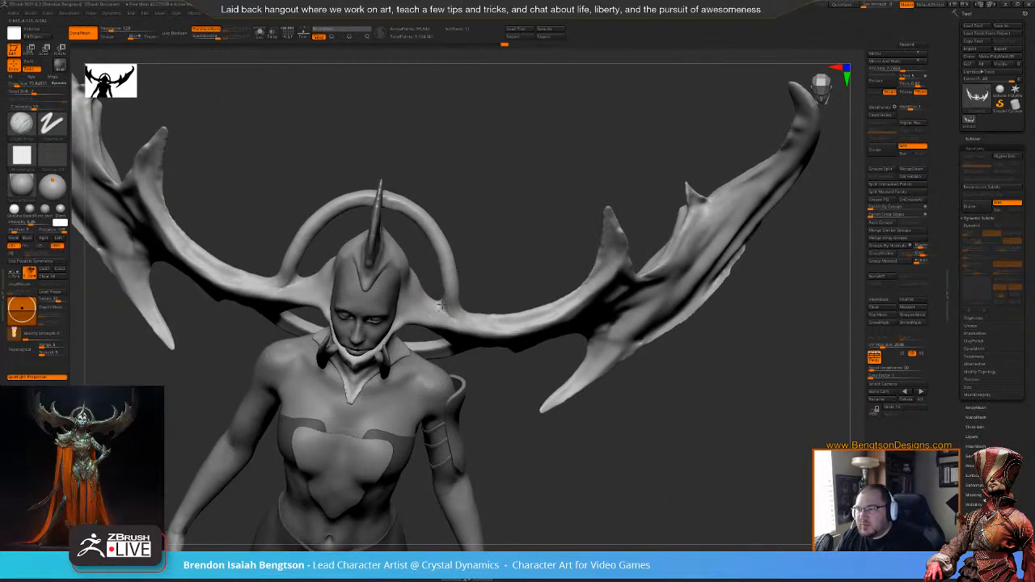
pyautogui.moveTo(485, 228); pyautogui.dragTo(408, 276)
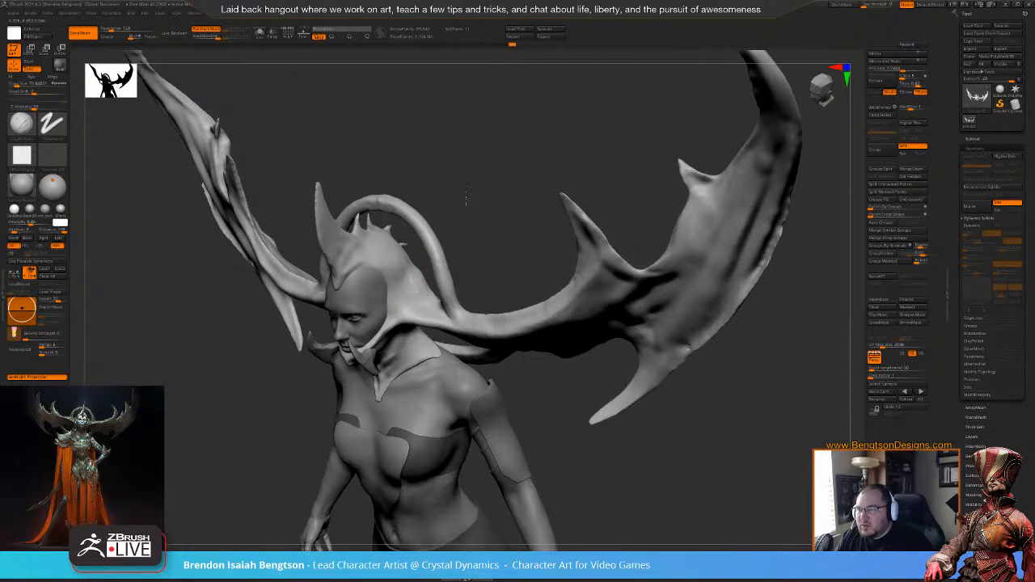
# - Build up and smooth the ridge across the back of the helmet where the wings join above the neck
pyautogui.moveTo(460, 200); pyautogui.dragTo(418, 293)
pyautogui.moveTo(473, 206); pyautogui.dragTo(422, 289)
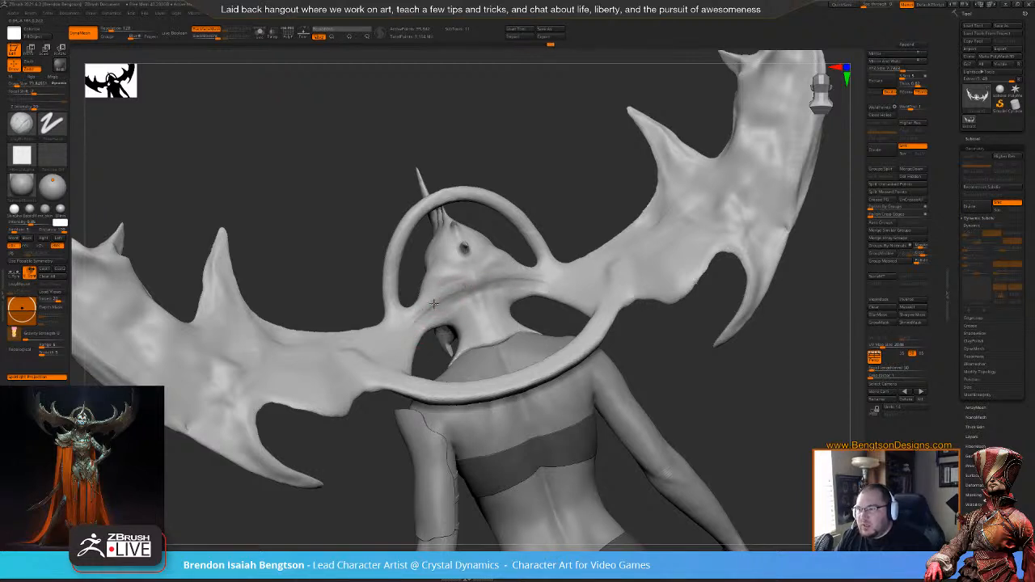
pyautogui.moveTo(439, 272)
pyautogui.mouseDown()
pyautogui.moveTo(422, 304)
pyautogui.moveTo(457, 263)
pyautogui.moveTo(417, 310)
pyautogui.moveTo(430, 312)
pyautogui.mouseUp()
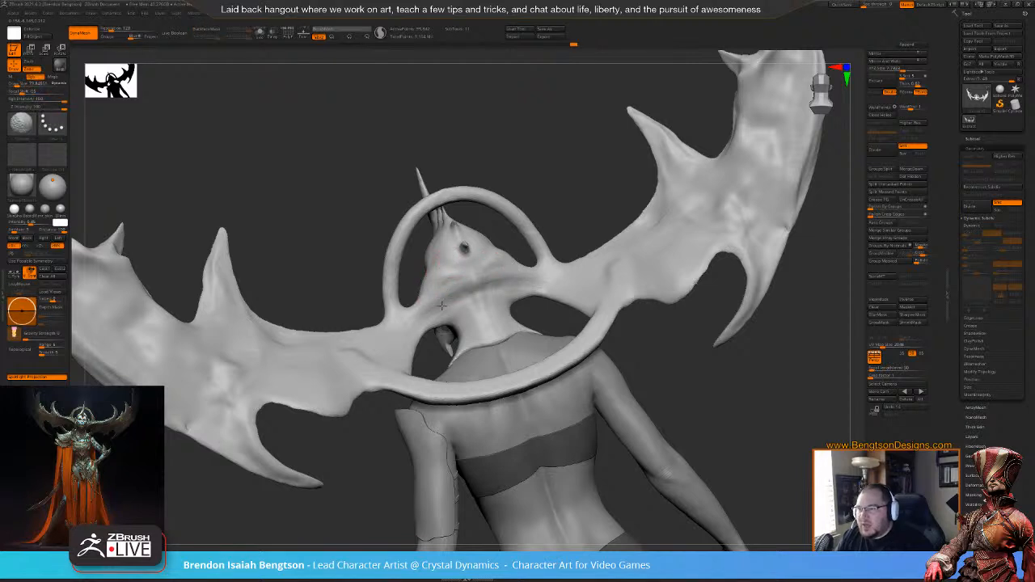
pyautogui.moveTo(450, 304)
pyautogui.mouseDown(button='right')
pyautogui.moveTo(458, 273)
pyautogui.moveTo(477, 310)
pyautogui.mouseUp(button='right')
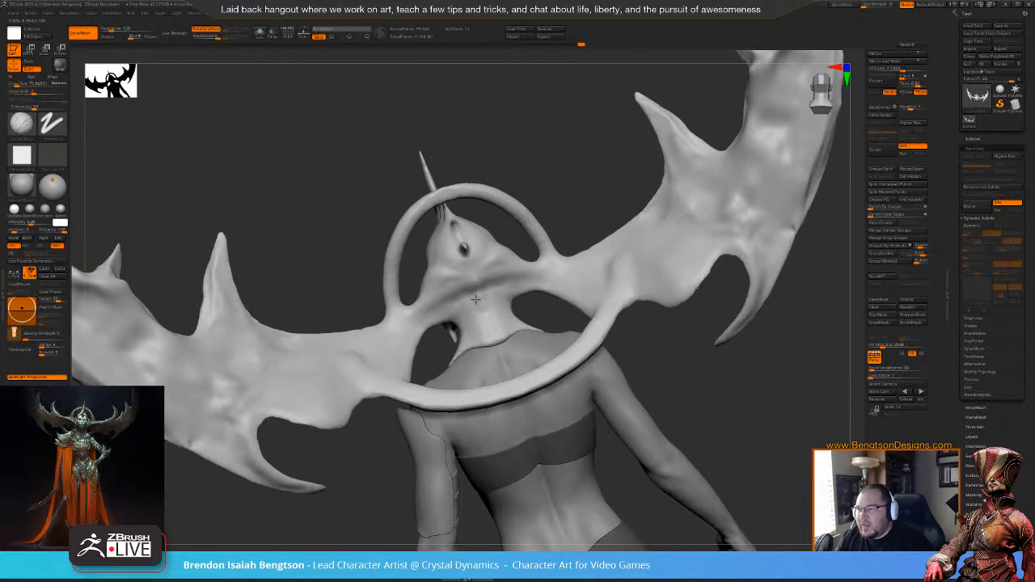
pyautogui.moveTo(489, 321); pyautogui.dragTo(494, 334)
pyautogui.moveTo(490, 328); pyautogui.dragTo(492, 338, button='right')
pyautogui.moveTo(556, 154); pyautogui.dragTo(531, 160)
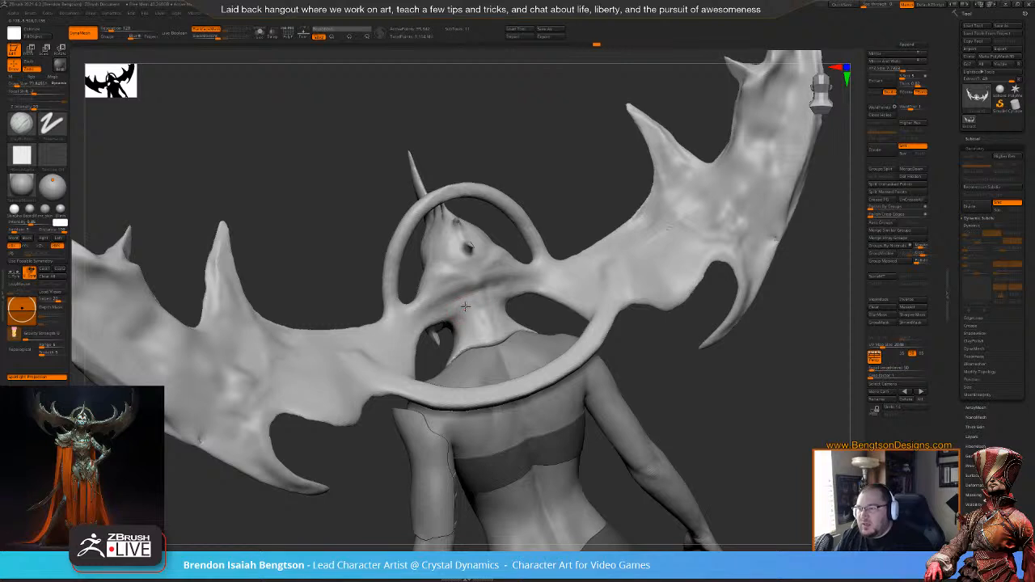
pyautogui.moveTo(468, 302); pyautogui.dragTo(415, 338)
pyautogui.moveTo(474, 295); pyautogui.dragTo(475, 296)
# - Add clay strokes on the back of the helmet around the hole, using a smaller brush to fill it
pyautogui.moveTo(543, 97)
pyautogui.mouseDown()
pyautogui.moveTo(543, 136)
pyautogui.moveTo(514, 180)
pyautogui.mouseUp()
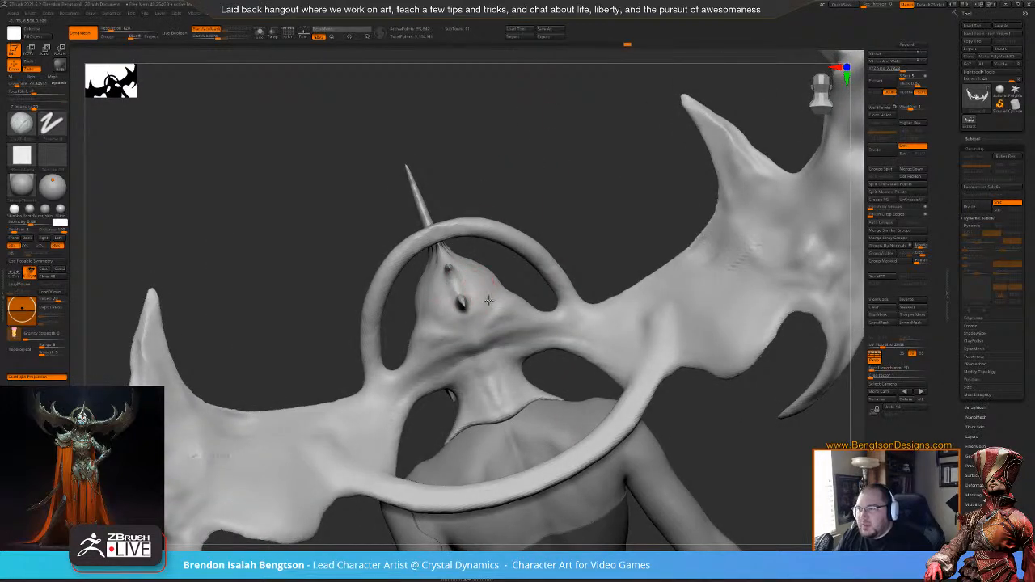
pyautogui.moveTo(525, 316); pyautogui.dragTo(547, 322)
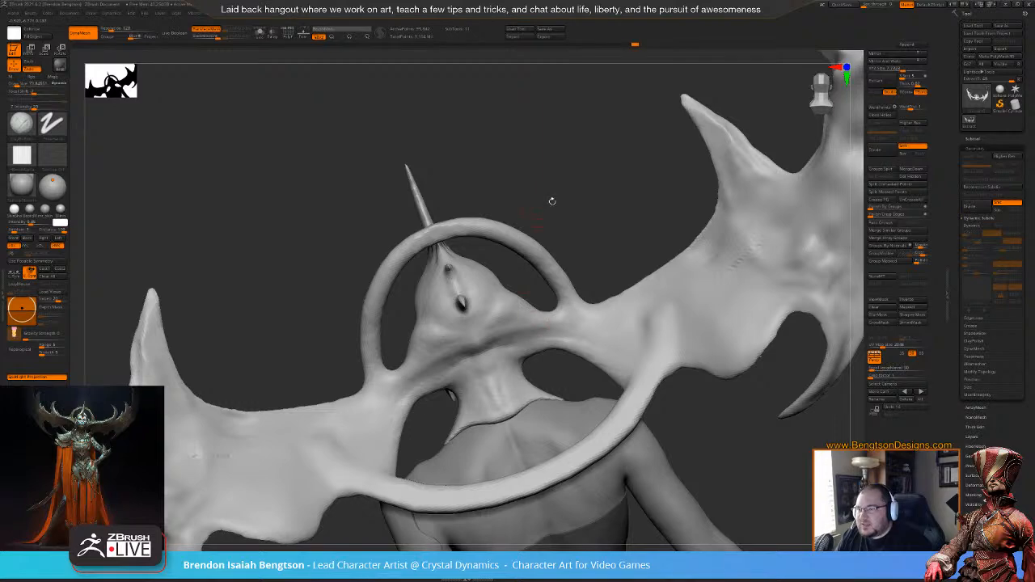
pyautogui.moveTo(538, 210); pyautogui.dragTo(530, 216)
pyautogui.moveTo(486, 310); pyautogui.dragTo(472, 312)
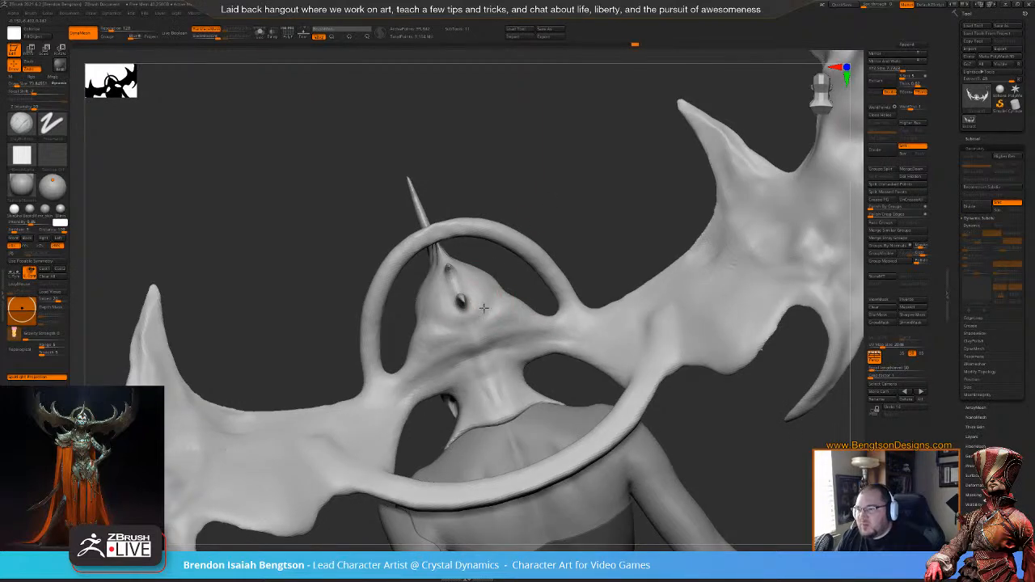
pyautogui.moveTo(491, 176); pyautogui.dragTo(523, 194)
pyautogui.press('space')
pyautogui.moveTo(463, 291); pyautogui.dragTo(466, 291)
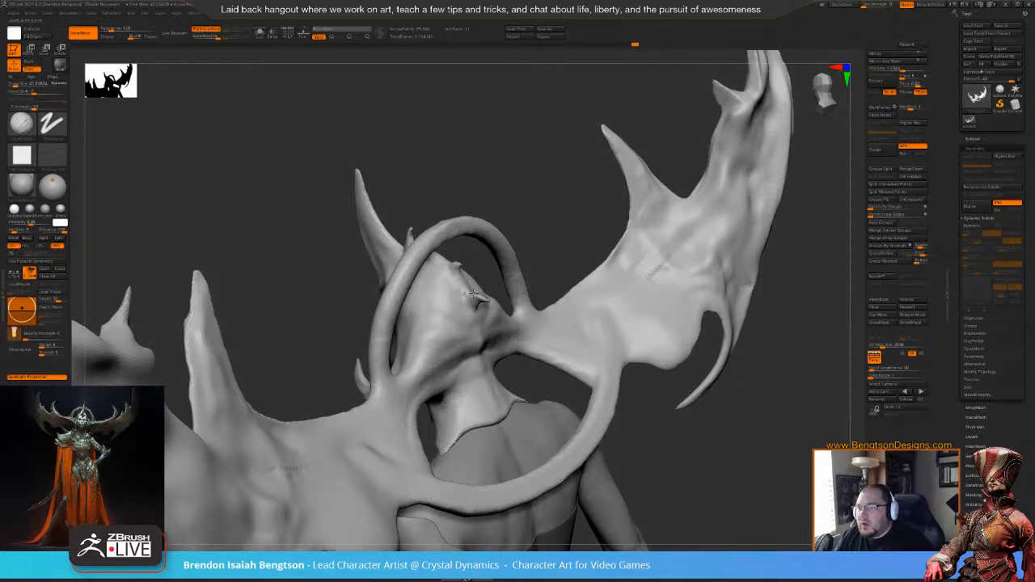
pyautogui.moveTo(471, 291); pyautogui.dragTo(481, 298)
# - Refine the helmet's front edge around the forehead and face with the Dam Standard brush
pyautogui.moveTo(526, 194); pyautogui.dragTo(557, 193)
pyautogui.moveTo(571, 153)
pyautogui.mouseDown()
pyautogui.moveTo(552, 137)
pyautogui.moveTo(540, 207)
pyautogui.moveTo(561, 228)
pyautogui.moveTo(526, 229)
pyautogui.moveTo(564, 231)
pyautogui.mouseUp()
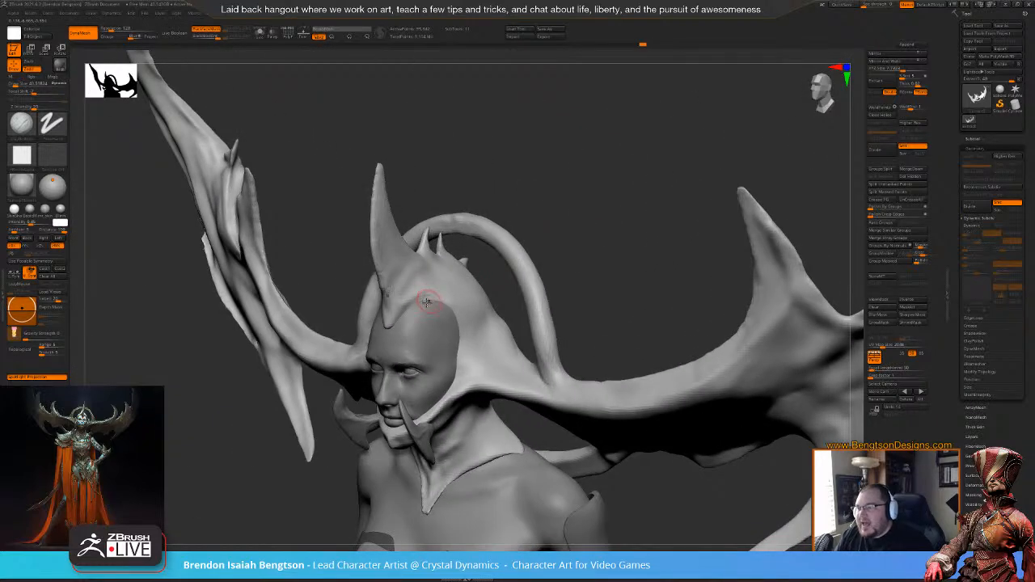
pyautogui.press('b')
pyautogui.press('d')
pyautogui.press('s')
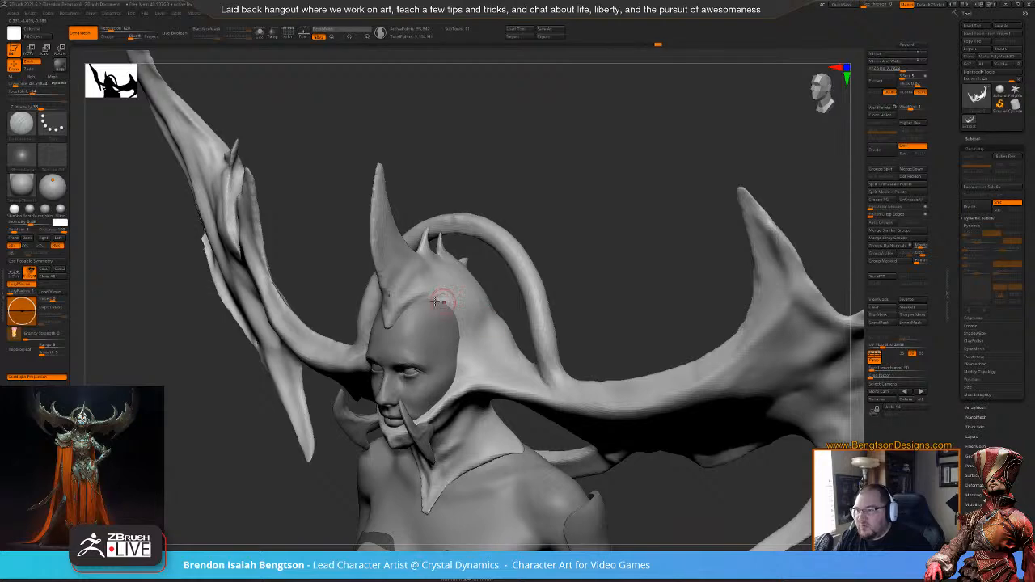
pyautogui.keyDown('alt'); pyautogui.moveTo(588, 271); pyautogui.dragTo(581, 162); pyautogui.keyUp('alt')
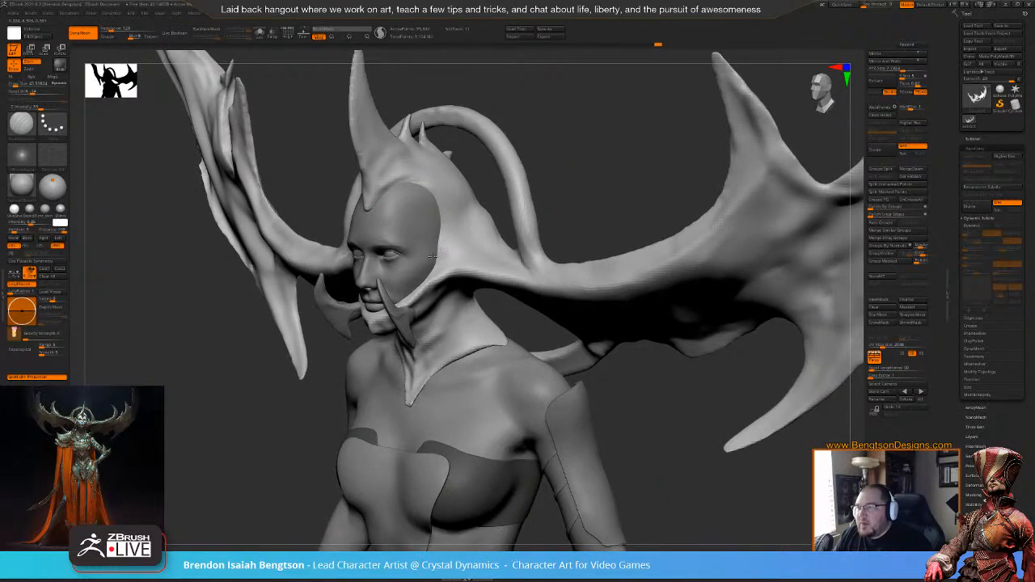
# - Build up the transition from the helmet's cheek and halo base into the wing arm with the Clay Buildup brush
pyautogui.moveTo(550, 128); pyautogui.dragTo(477, 239)
pyautogui.press('space')
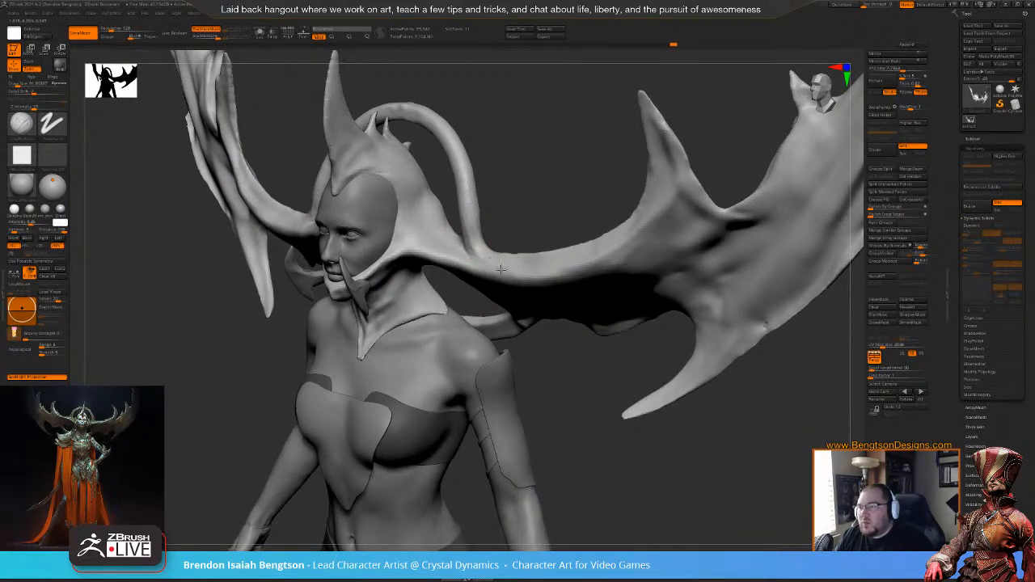
pyautogui.moveTo(529, 173); pyautogui.dragTo(490, 229)
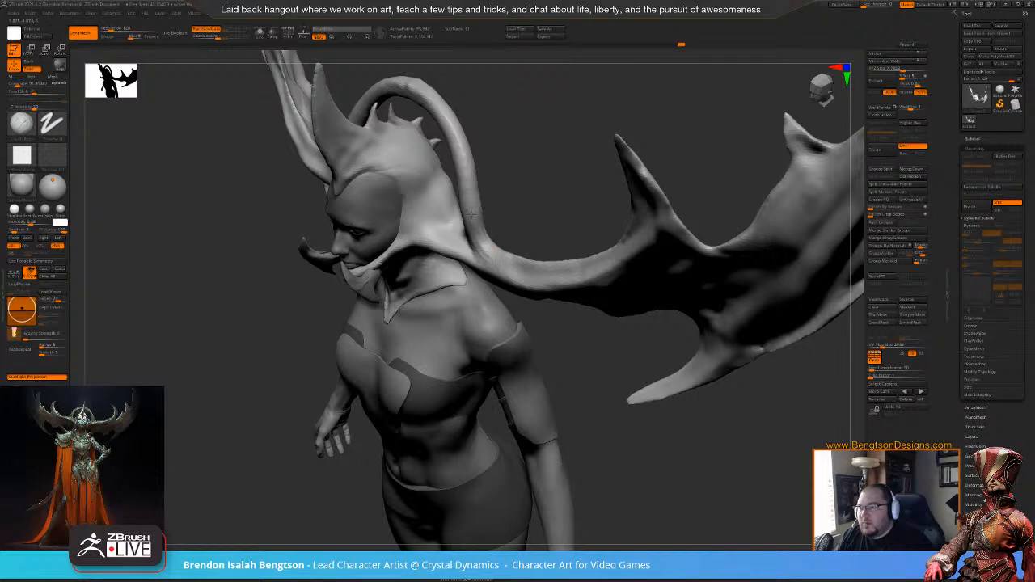
pyautogui.moveTo(524, 197); pyautogui.dragTo(427, 217)
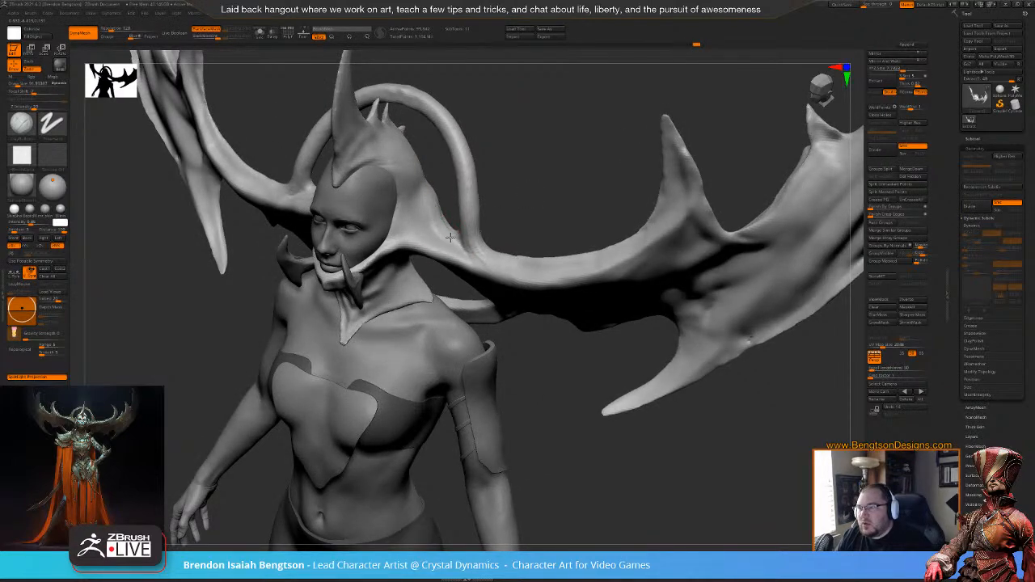
pyautogui.moveTo(525, 185); pyautogui.dragTo(429, 234)
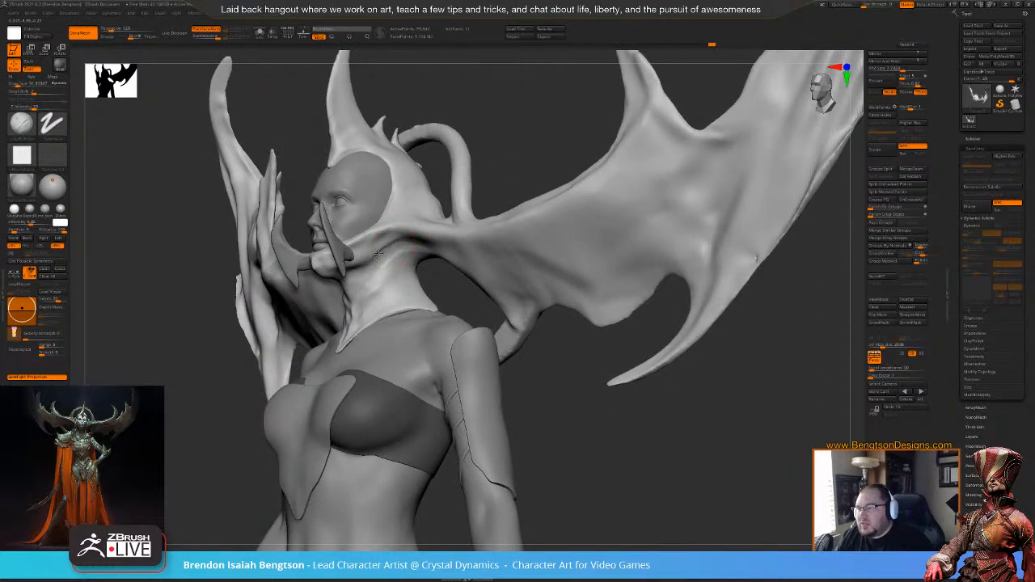
pyautogui.moveTo(532, 133); pyautogui.dragTo(495, 303)
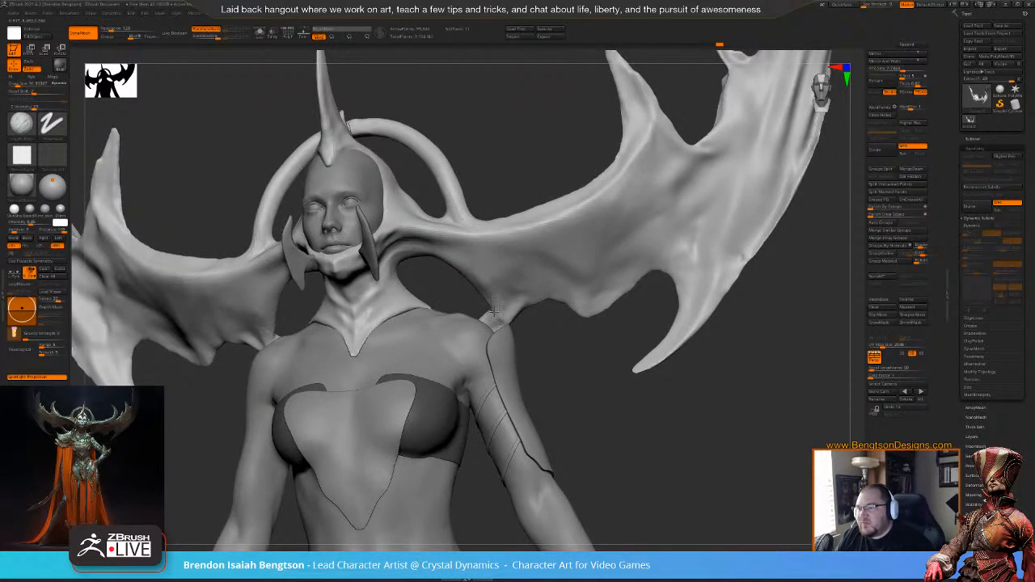
# - Build up the underside of the wing arm beside the neck with the Clay Buildup brush
pyautogui.moveTo(501, 313)
pyautogui.mouseDown()
pyautogui.moveTo(511, 309)
pyautogui.moveTo(528, 352)
pyautogui.moveTo(557, 363)
pyautogui.moveTo(517, 360)
pyautogui.mouseUp()
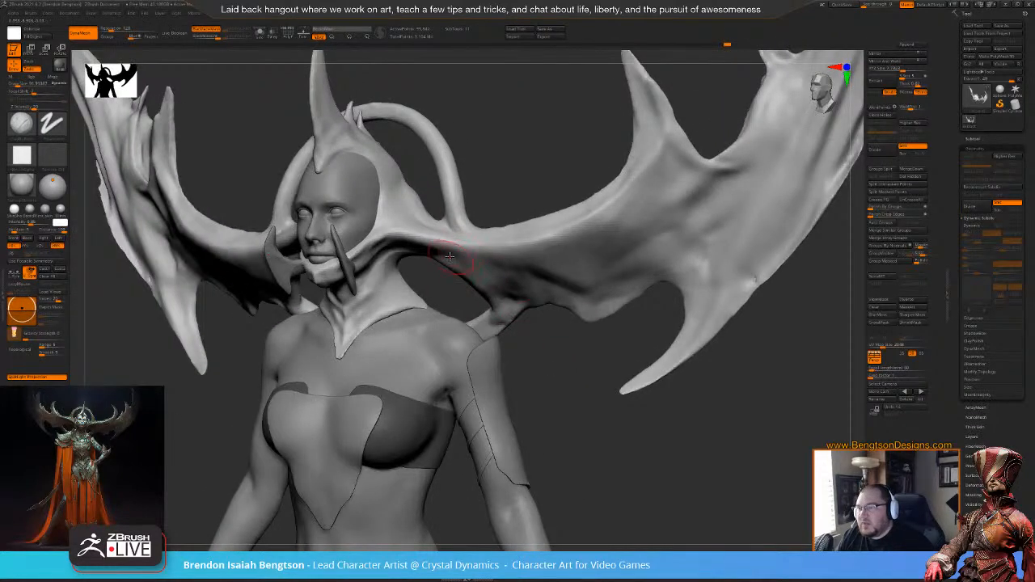
pyautogui.moveTo(488, 265)
pyautogui.mouseDown()
pyautogui.moveTo(479, 260)
pyautogui.moveTo(478, 274)
pyautogui.mouseUp()
pyautogui.moveTo(521, 148)
pyautogui.mouseDown()
pyautogui.moveTo(500, 136)
pyautogui.moveTo(540, 139)
pyautogui.moveTo(574, 120)
pyautogui.mouseUp()
# - Reshape the side of the neck collar where it meets the shoulder with the Move Topological brush
pyautogui.press('b')
pyautogui.press('m')
pyautogui.press('t')
pyautogui.press('space')
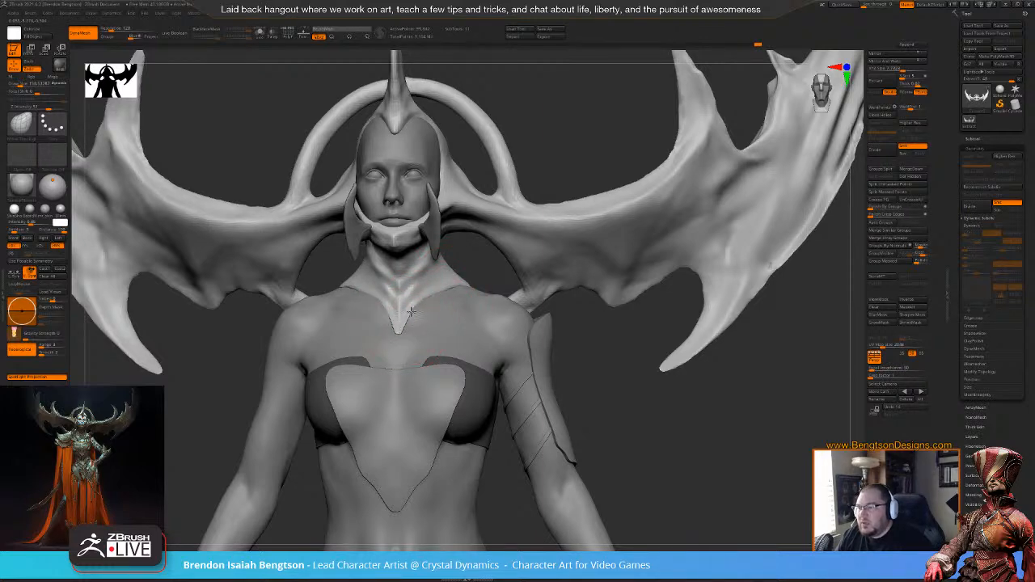
pyautogui.moveTo(476, 263)
pyautogui.mouseDown()
pyautogui.moveTo(428, 259)
pyautogui.moveTo(499, 256)
pyautogui.moveTo(469, 247)
pyautogui.moveTo(493, 231)
pyautogui.moveTo(481, 217)
pyautogui.mouseUp()
pyautogui.moveTo(492, 261); pyautogui.dragTo(479, 272)
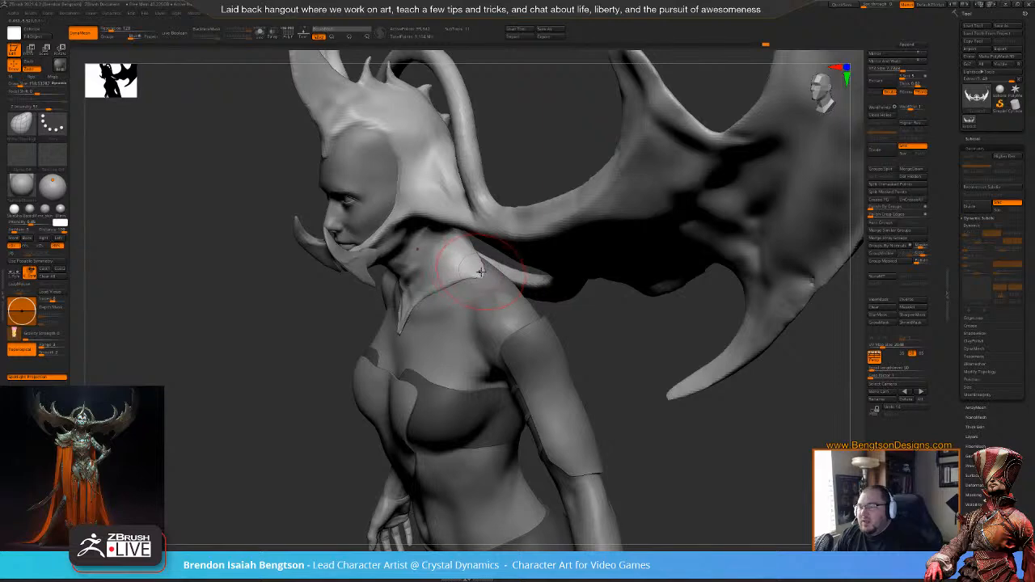
pyautogui.moveTo(534, 129); pyautogui.dragTo(545, 121)
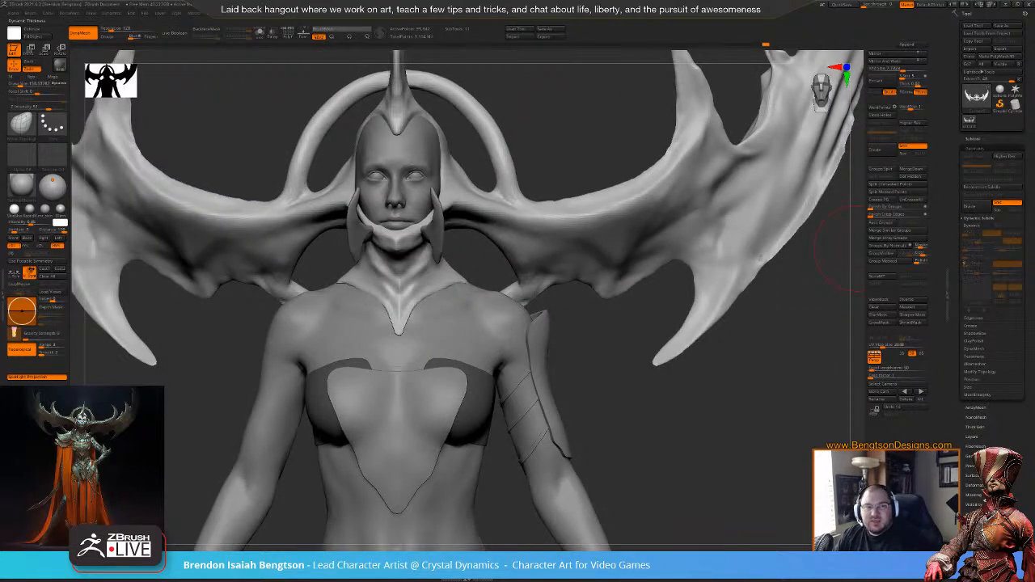
pyautogui.moveTo(839, 243); pyautogui.dragTo(483, 266)
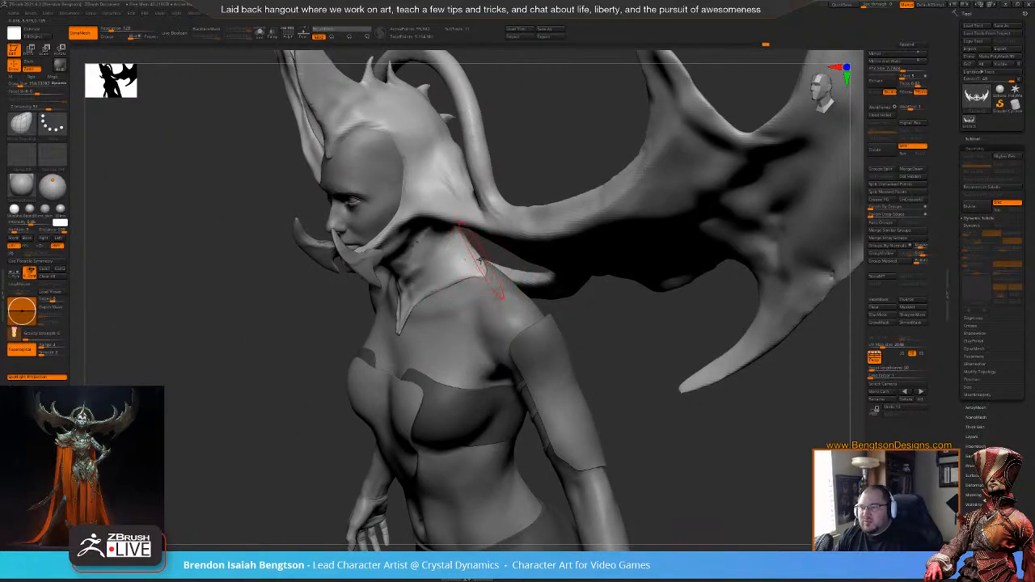
# - Pull the collar's rear edge downward into a curved flap across the upper back with the Move Topological brush
pyautogui.moveTo(527, 164)
pyautogui.mouseDown()
pyautogui.moveTo(539, 157)
pyautogui.moveTo(504, 165)
pyautogui.moveTo(489, 181)
pyautogui.moveTo(443, 271)
pyautogui.mouseUp()
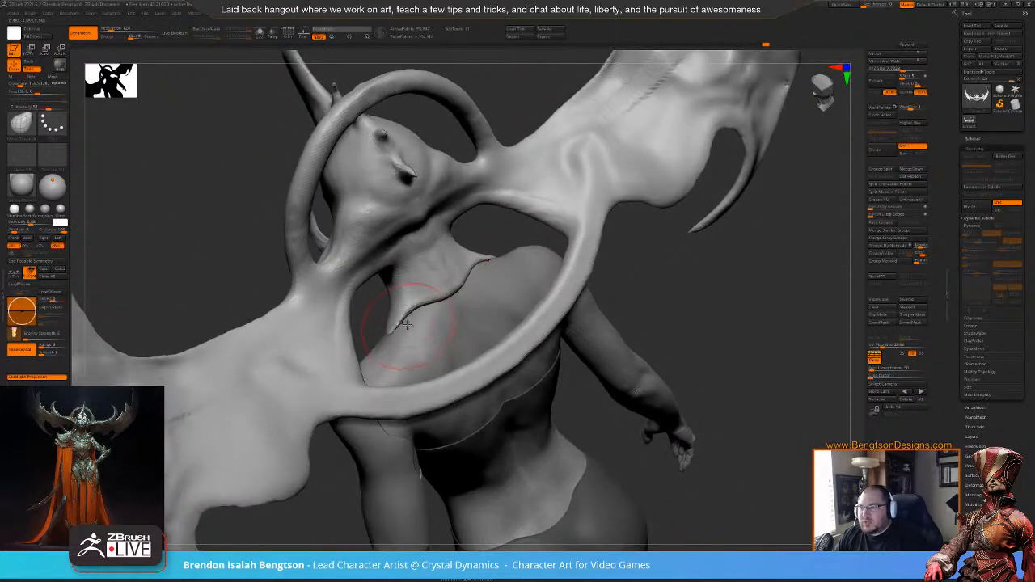
pyautogui.press('b')
pyautogui.press('c')
pyautogui.press('b')
pyautogui.press('b')
pyautogui.press('m')
pyautogui.press('t')
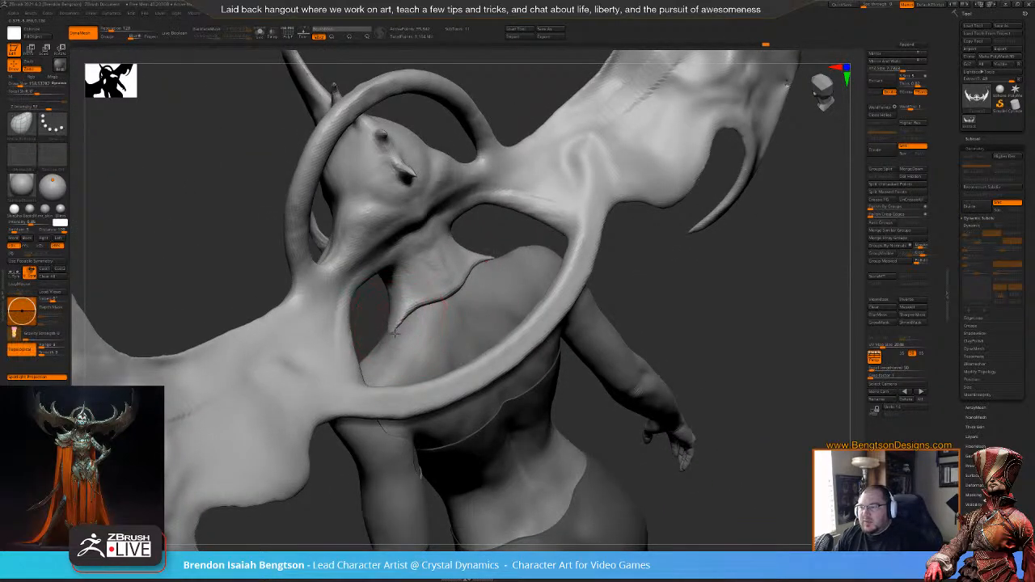
pyautogui.moveTo(397, 323); pyautogui.dragTo(413, 317)
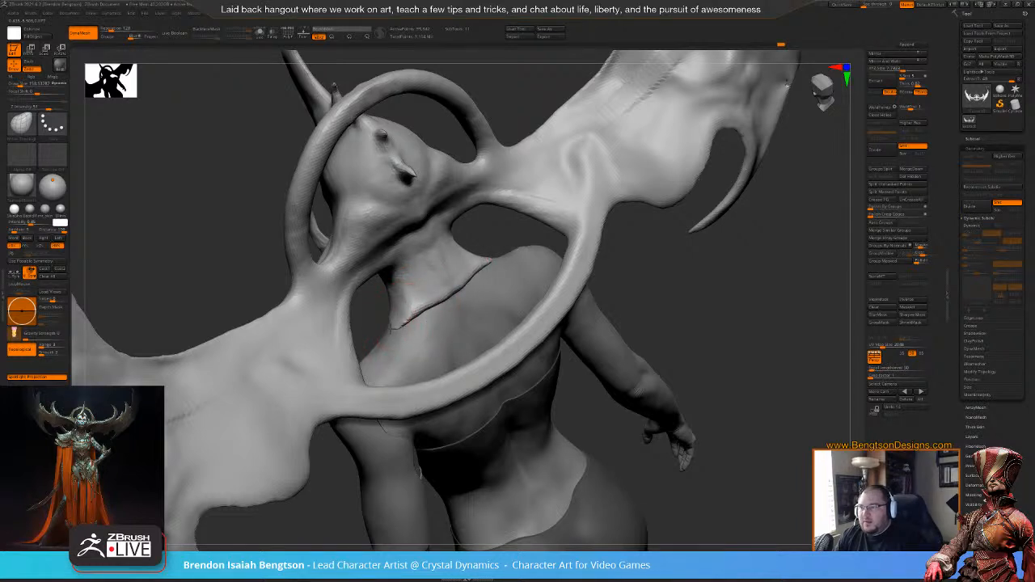
pyautogui.moveTo(502, 229); pyautogui.dragTo(420, 267)
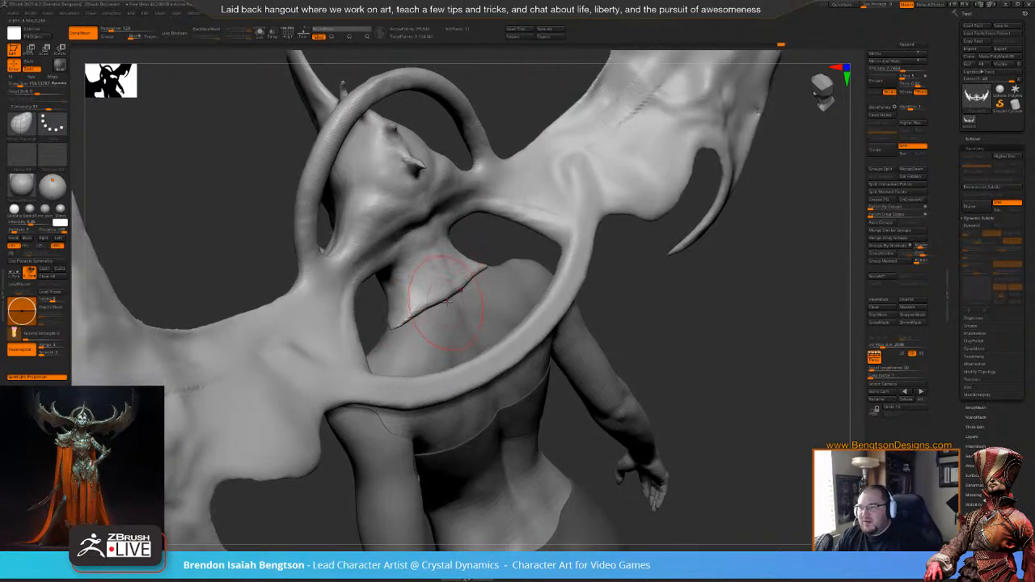
pyautogui.moveTo(461, 312); pyautogui.dragTo(440, 310)
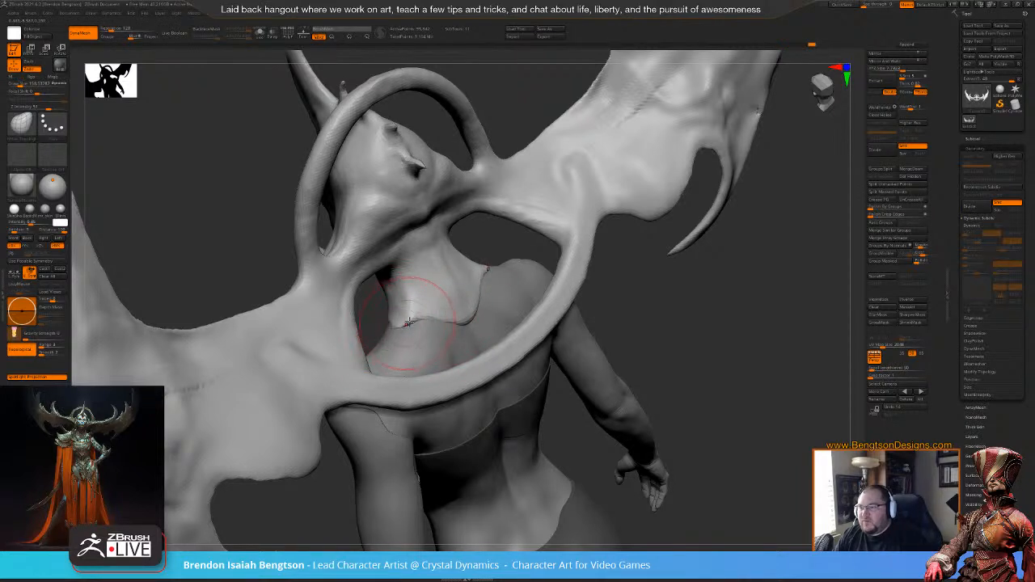
# - Resize the brush and adjust the collar's side contour between the jaw and shoulder
pyautogui.moveTo(483, 238); pyautogui.dragTo(655, 251)
pyautogui.moveTo(490, 147)
pyautogui.mouseDown()
pyautogui.moveTo(506, 168)
pyautogui.moveTo(535, 171)
pyautogui.mouseUp()
pyautogui.moveTo(432, 300)
pyautogui.mouseDown()
pyautogui.moveTo(414, 302)
pyautogui.moveTo(423, 291)
pyautogui.moveTo(431, 322)
pyautogui.mouseUp()
pyautogui.press('space')
pyautogui.moveTo(434, 316)
pyautogui.mouseDown(button='right')
pyautogui.moveTo(413, 303)
pyautogui.moveTo(400, 325)
pyautogui.mouseUp(button='right')
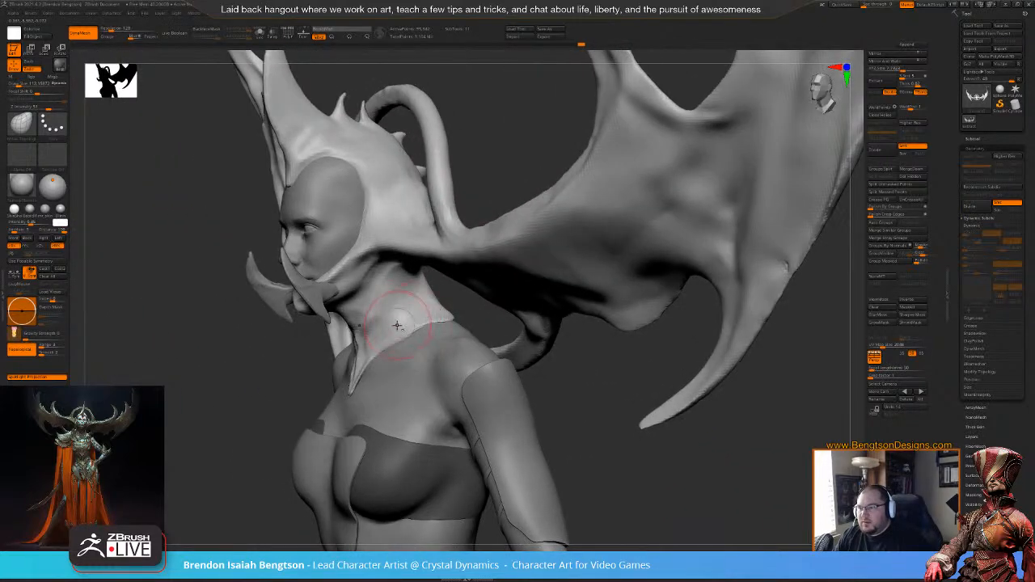
pyautogui.moveTo(386, 305); pyautogui.dragTo(381, 282)
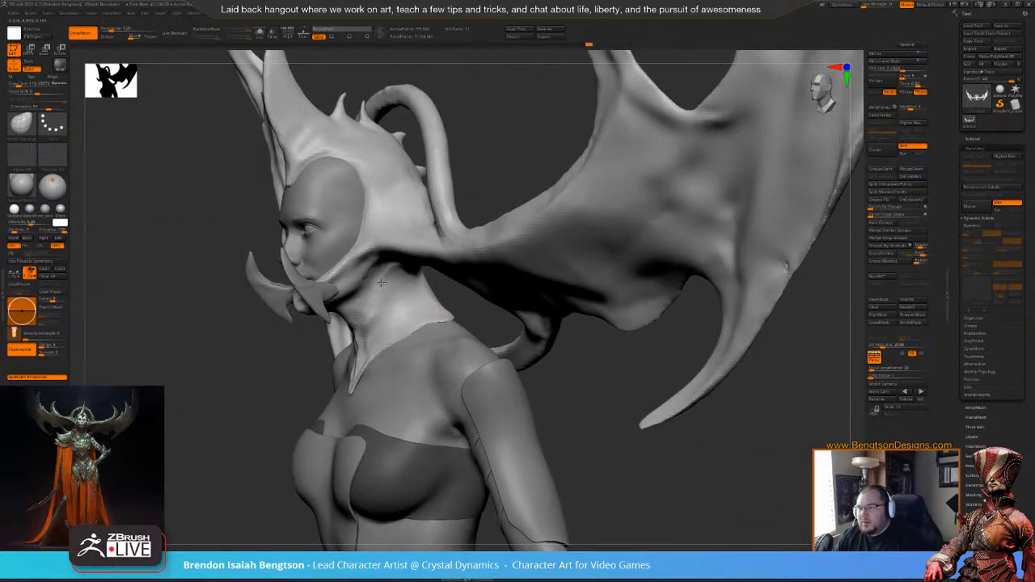
# - Adjust the helmet's side and the forehead edge at the base of the central spike with the Move Topological brush
pyautogui.moveTo(491, 158); pyautogui.dragTo(368, 263, button='right')
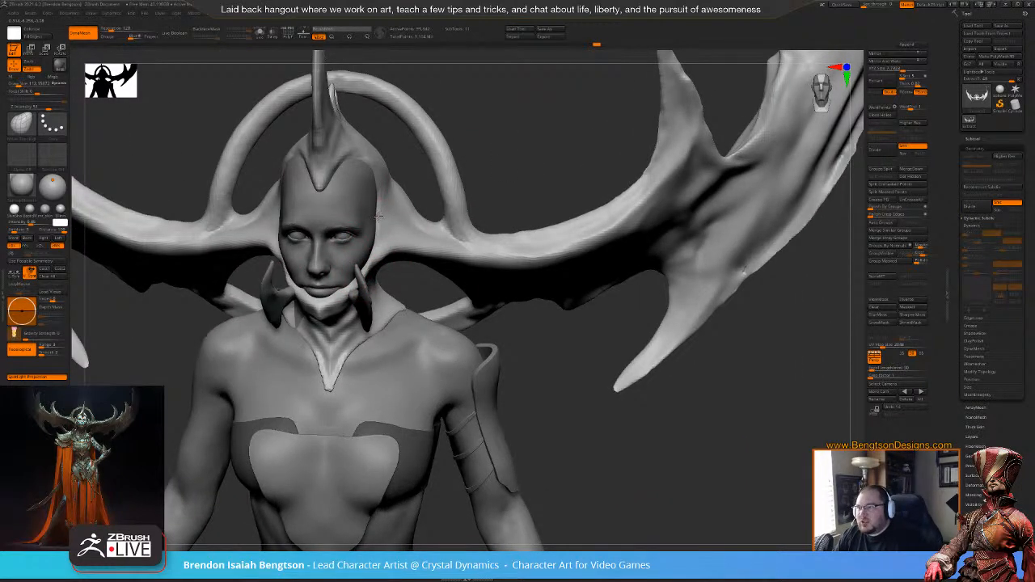
pyautogui.moveTo(486, 134)
pyautogui.mouseDown(button='right')
pyautogui.moveTo(525, 136)
pyautogui.moveTo(464, 136)
pyautogui.mouseUp(button='right')
pyautogui.moveTo(408, 169); pyautogui.dragTo(361, 175, button='right')
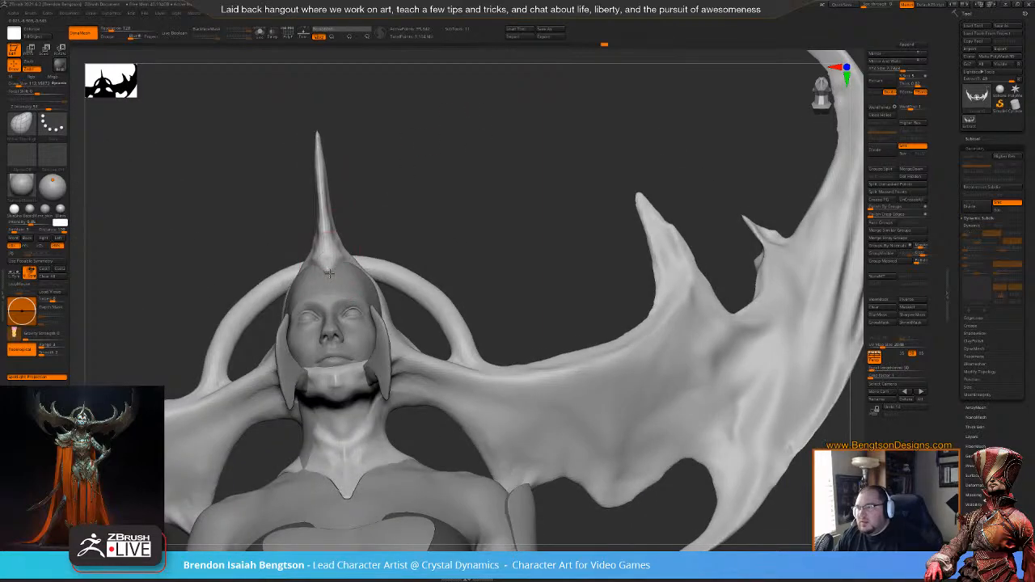
pyautogui.moveTo(501, 157)
pyautogui.mouseDown(button='right')
pyautogui.moveTo(490, 209)
pyautogui.moveTo(462, 198)
pyautogui.moveTo(458, 159)
pyautogui.moveTo(384, 175)
pyautogui.mouseUp(button='right')
# - Build up and smooth the wing surface down to the lower hooked spike, then refine its outer edge
pyautogui.moveTo(491, 280)
pyautogui.keyDown('ctrl'); pyautogui.mouseDown(button='right')
pyautogui.moveTo(637, 416)
pyautogui.moveTo(622, 396)
pyautogui.mouseUp(button='right'); pyautogui.keyUp('ctrl')
pyautogui.press('b')
pyautogui.press('c')
pyautogui.press('b')
pyautogui.moveTo(571, 294)
pyautogui.mouseDown()
pyautogui.moveTo(586, 281)
pyautogui.moveTo(582, 288)
pyautogui.mouseUp()
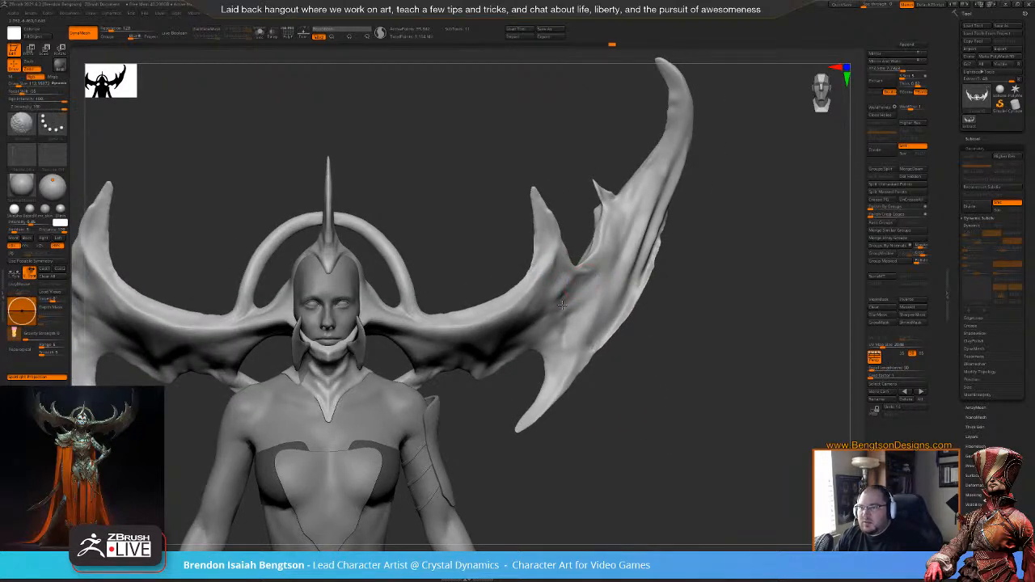
pyautogui.moveTo(582, 351); pyautogui.dragTo(598, 346, button='right')
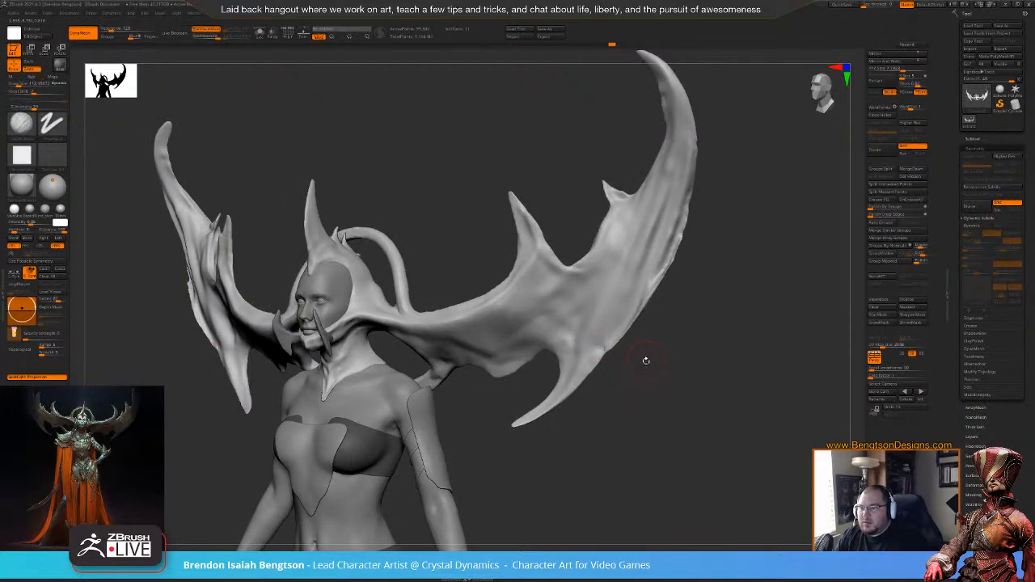
pyautogui.moveTo(640, 367); pyautogui.dragTo(650, 312, button='right')
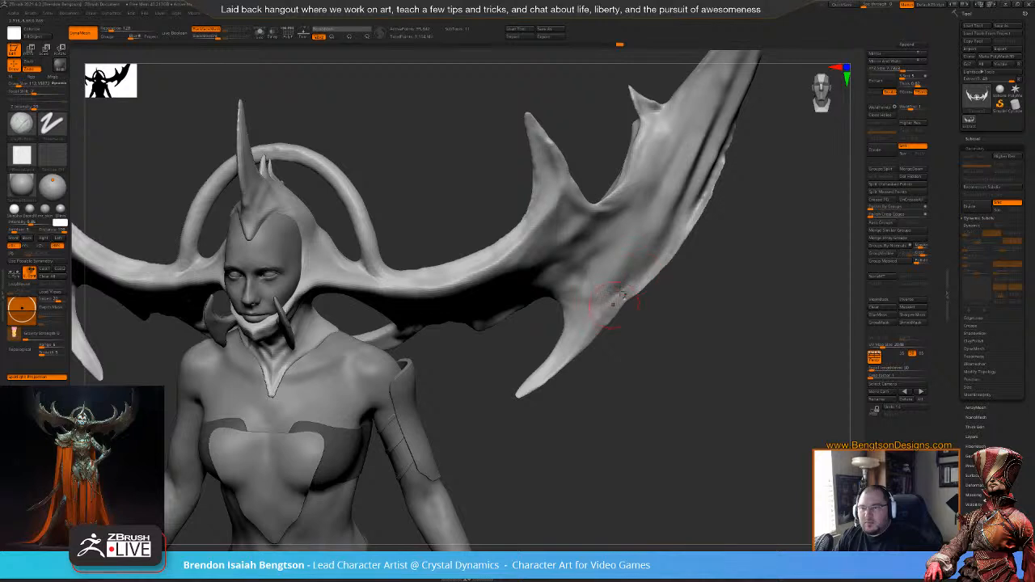
pyautogui.moveTo(624, 297); pyautogui.dragTo(571, 350)
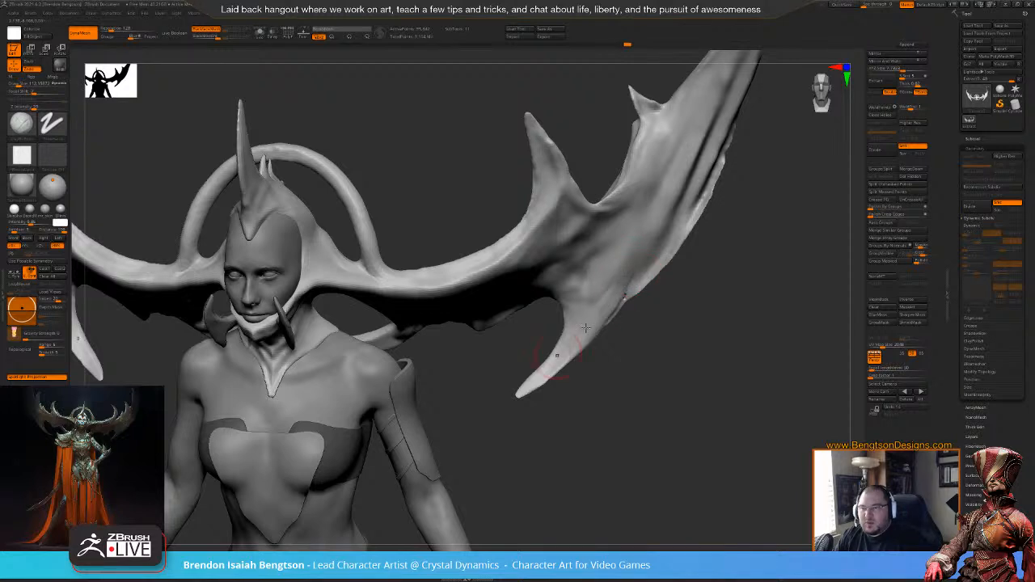
pyautogui.moveTo(679, 402); pyautogui.dragTo(627, 281, button='right')
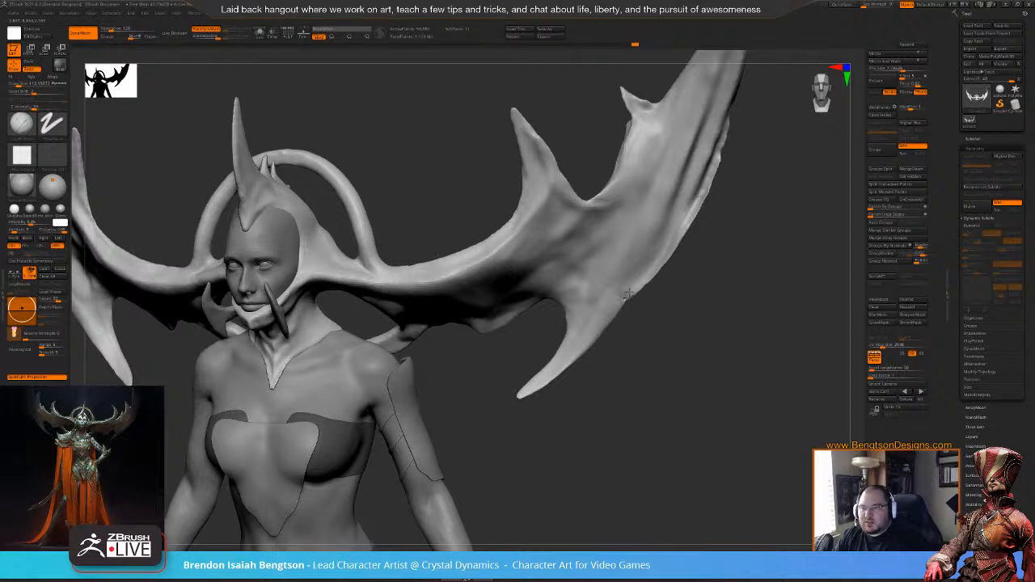
pyautogui.moveTo(688, 291); pyautogui.dragTo(635, 296, button='right')
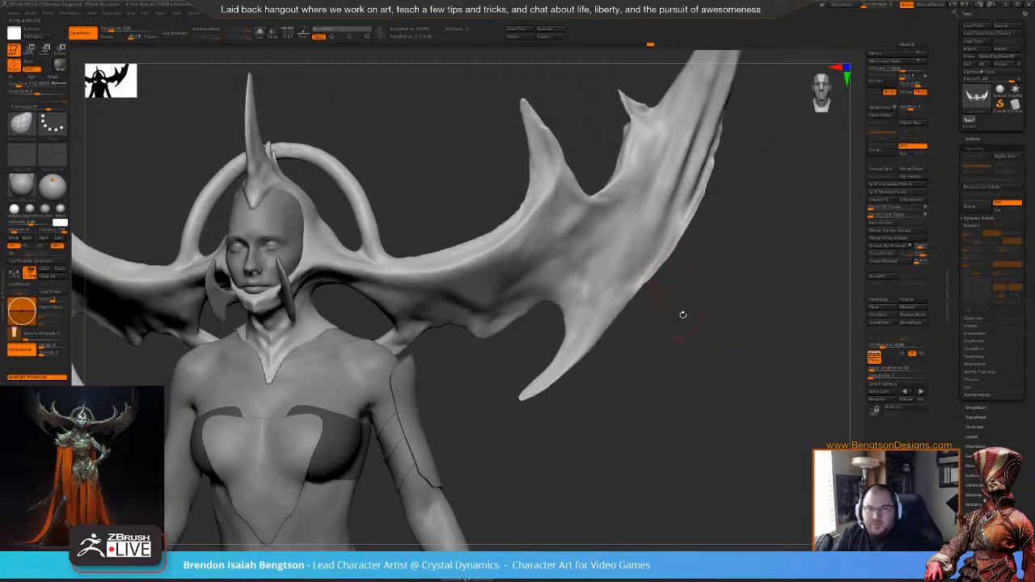
# - Adjust the shape of the neck collar and the adjoining wing arm from the front with the Move Topological brush
pyautogui.moveTo(707, 367)
pyautogui.mouseDown(button='right')
pyautogui.moveTo(712, 381)
pyautogui.moveTo(730, 349)
pyautogui.moveTo(724, 386)
pyautogui.mouseUp(button='right')
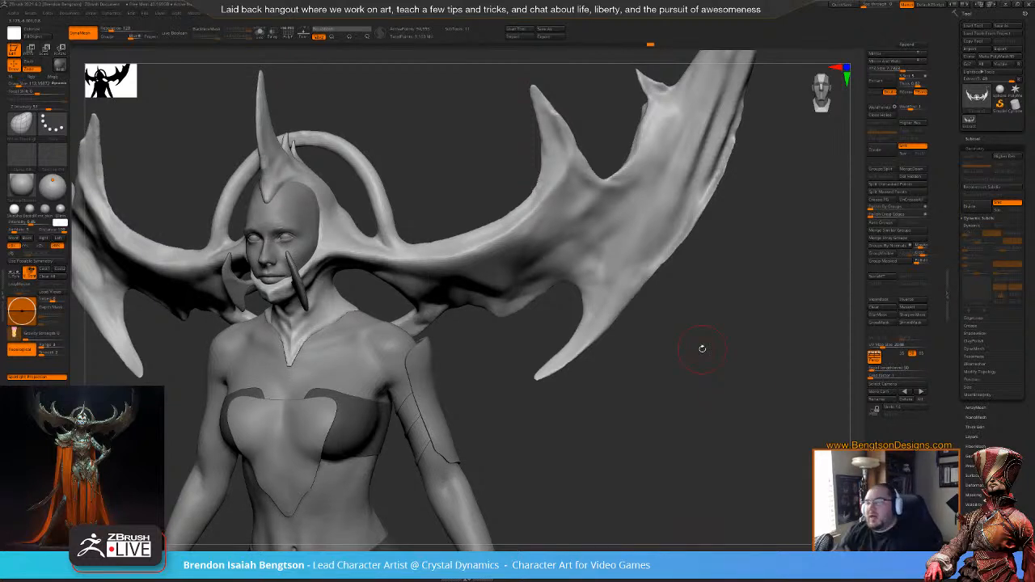
pyautogui.moveTo(695, 350); pyautogui.dragTo(501, 352, button='right')
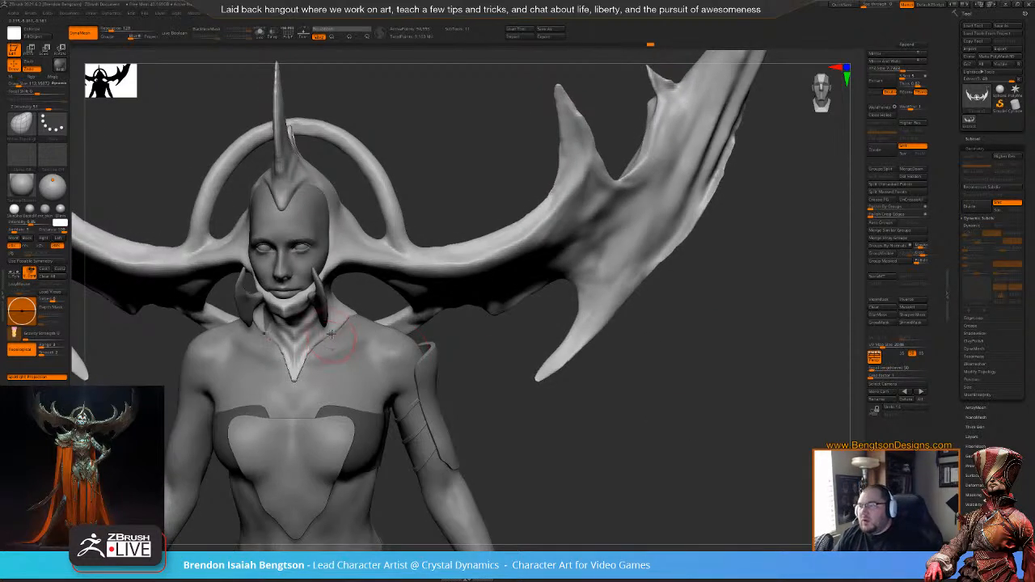
pyautogui.moveTo(422, 169); pyautogui.dragTo(455, 129)
pyautogui.moveTo(422, 203); pyautogui.dragTo(324, 267)
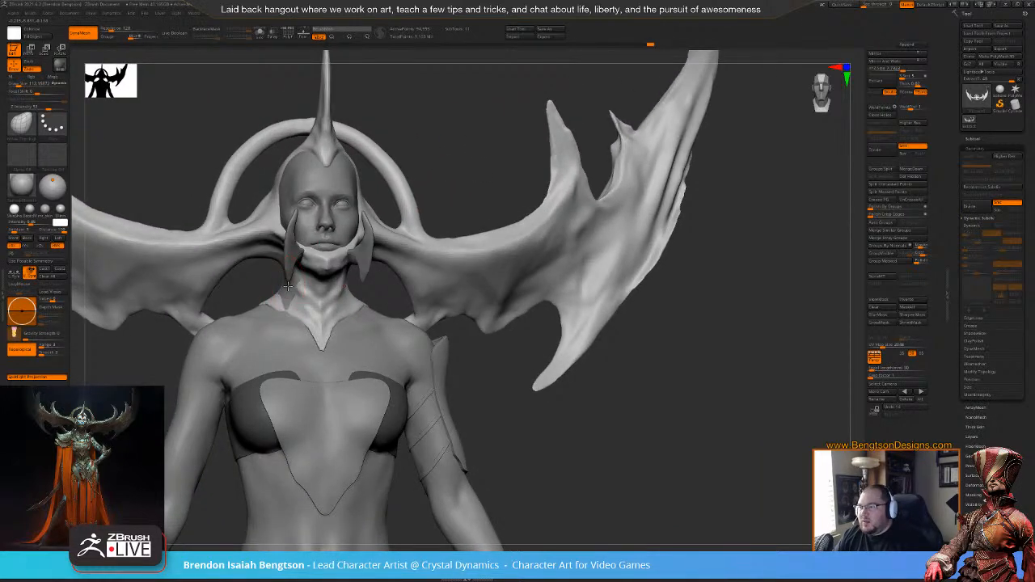
pyautogui.moveTo(340, 179); pyautogui.dragTo(300, 251)
pyautogui.moveTo(420, 146); pyautogui.dragTo(455, 103)
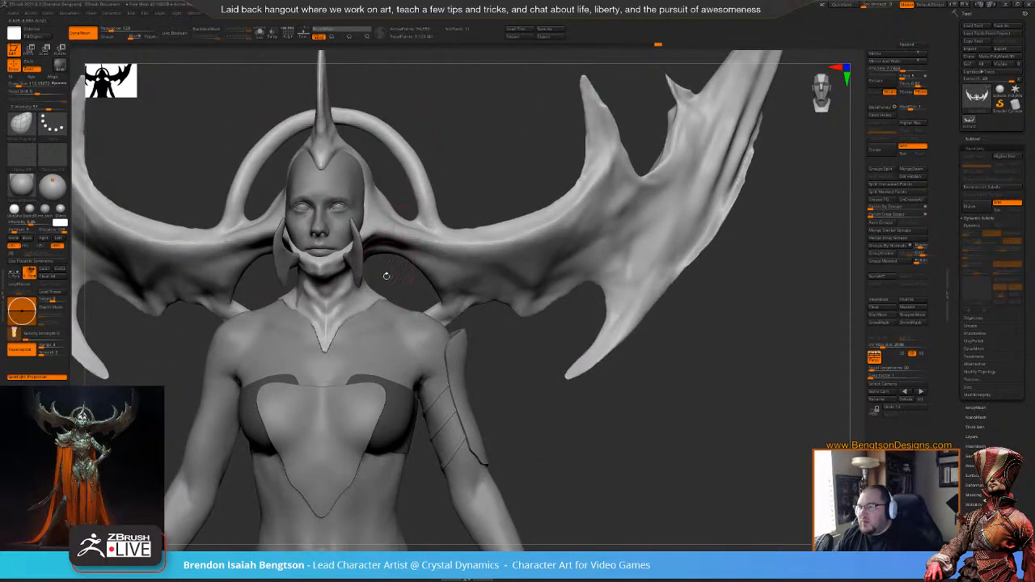
pyautogui.keyDown('alt'); pyautogui.moveTo(386, 268); pyautogui.dragTo(391, 240); pyautogui.keyUp('alt')
pyautogui.moveTo(433, 247)
pyautogui.mouseDown()
pyautogui.moveTo(344, 241)
pyautogui.moveTo(422, 241)
pyautogui.moveTo(334, 257)
pyautogui.mouseUp()
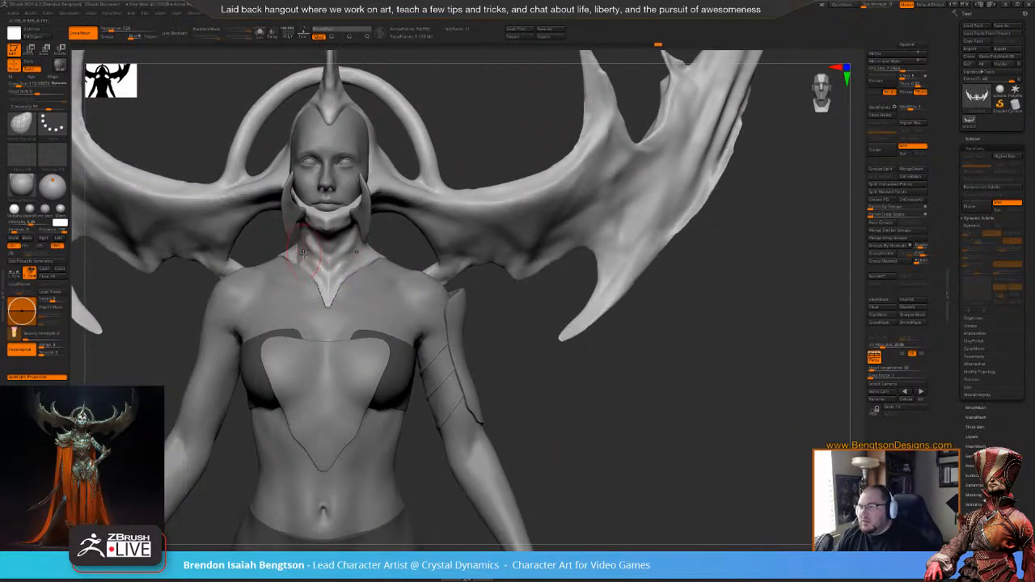
# - Reshape and smooth the wing's inner upper spike and the upper edge of the wing arm
pyautogui.moveTo(525, 377)
pyautogui.mouseDown()
pyautogui.moveTo(545, 399)
pyautogui.moveTo(556, 367)
pyautogui.moveTo(518, 234)
pyautogui.moveTo(492, 234)
pyautogui.moveTo(564, 287)
pyautogui.mouseUp()
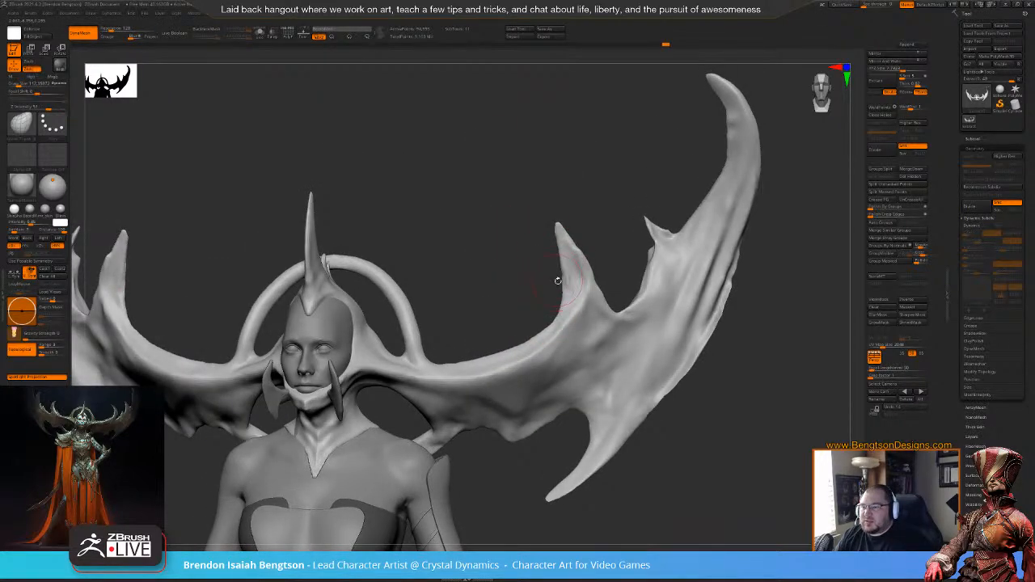
pyautogui.moveTo(556, 280); pyautogui.dragTo(548, 259)
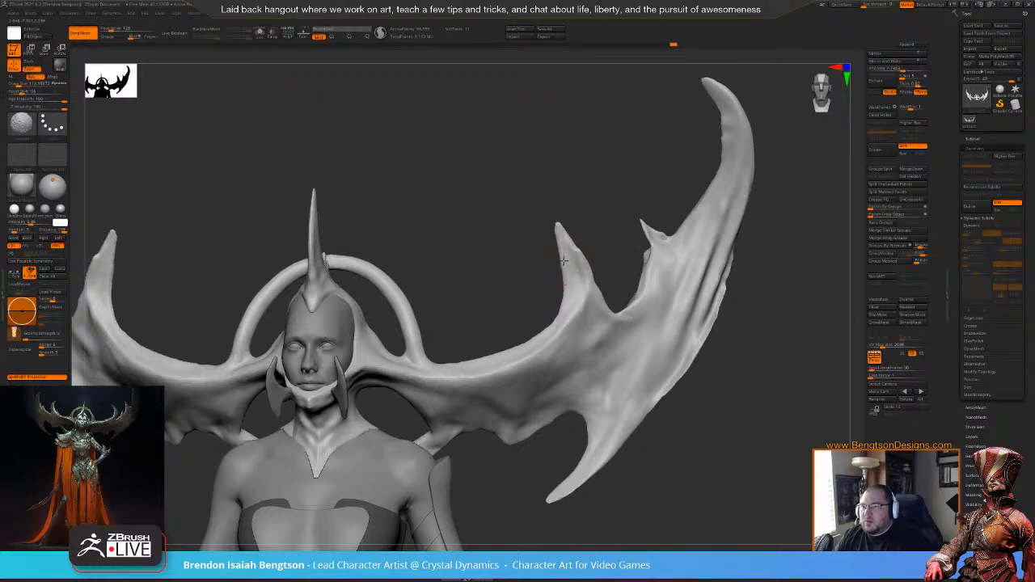
pyautogui.moveTo(580, 224)
pyautogui.mouseDown()
pyautogui.moveTo(559, 234)
pyautogui.moveTo(590, 197)
pyautogui.moveTo(538, 295)
pyautogui.moveTo(461, 326)
pyautogui.mouseUp()
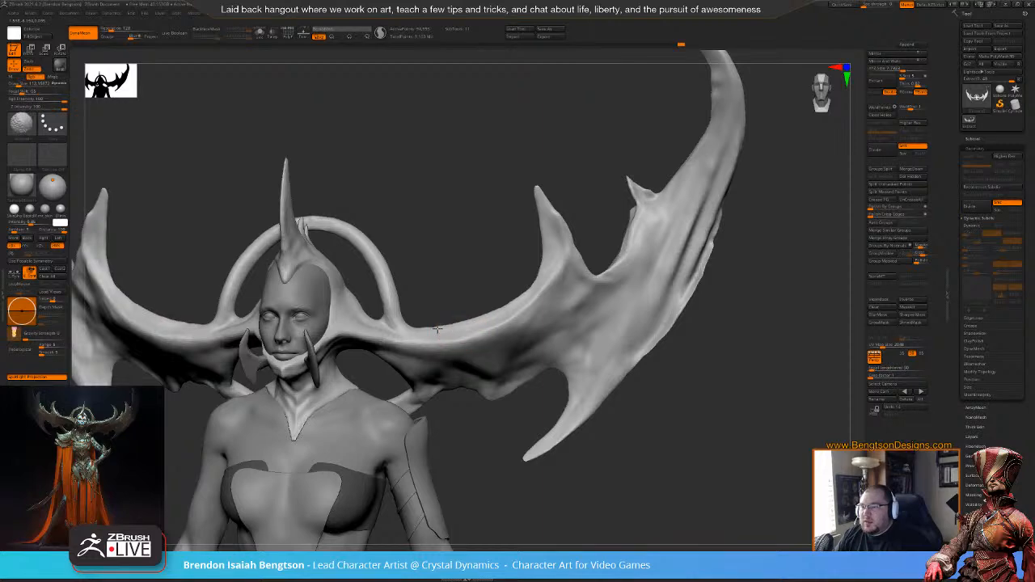
# - Build up and smooth the rear of the wing's inner spike and its base with the Clay Buildup brush
pyautogui.moveTo(469, 284)
pyautogui.mouseDown()
pyautogui.moveTo(437, 270)
pyautogui.moveTo(446, 221)
pyautogui.moveTo(446, 293)
pyautogui.mouseUp()
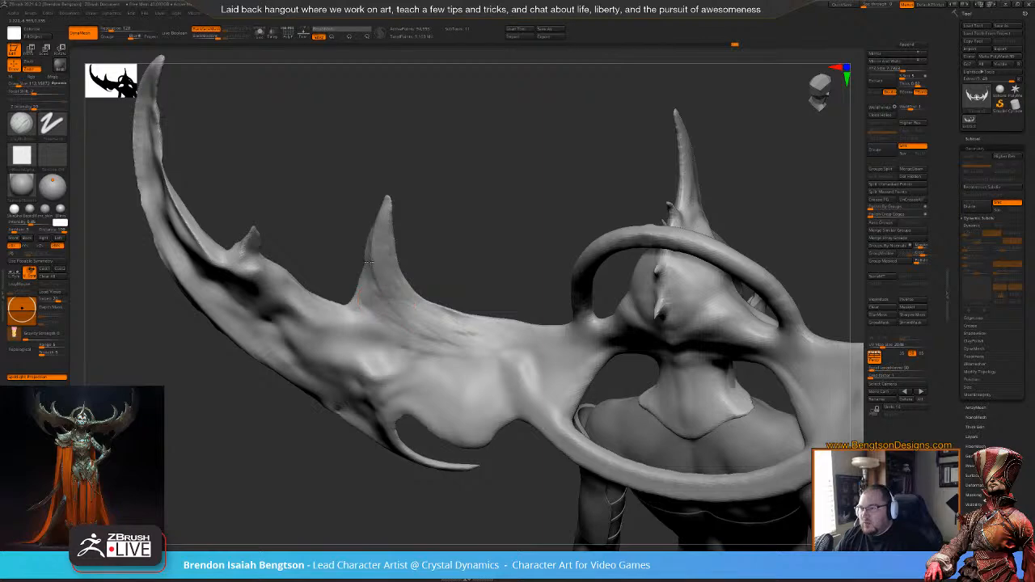
pyautogui.moveTo(423, 222); pyautogui.dragTo(423, 250)
pyautogui.keyDown('shift'); pyautogui.moveTo(377, 231); pyautogui.dragTo(374, 271); pyautogui.keyUp('shift')
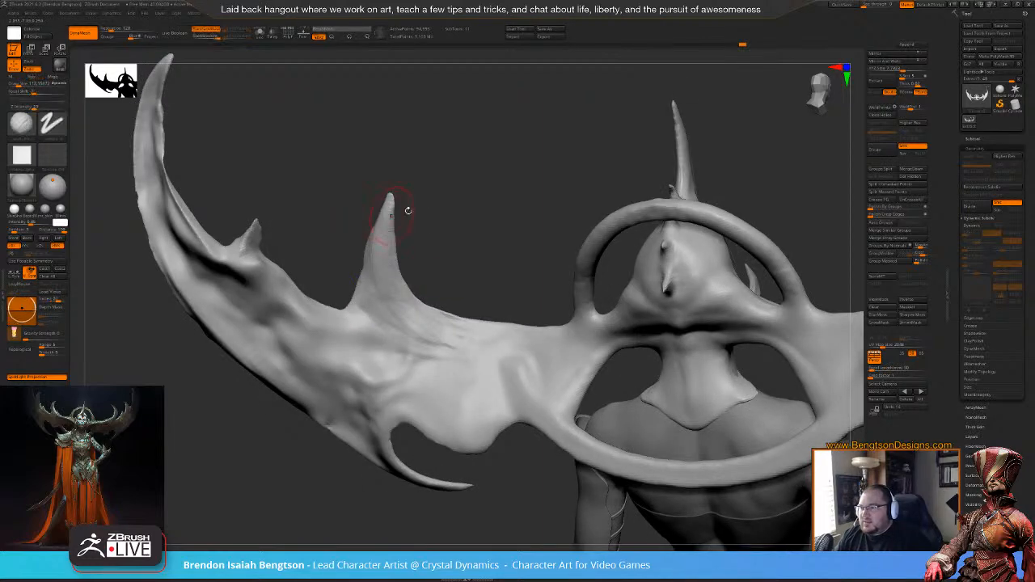
pyautogui.moveTo(419, 224); pyautogui.dragTo(427, 245)
pyautogui.keyDown('shift'); pyautogui.moveTo(413, 323); pyautogui.dragTo(446, 346); pyautogui.keyUp('shift')
pyautogui.moveTo(460, 283)
pyautogui.mouseDown()
pyautogui.moveTo(483, 313)
pyautogui.moveTo(469, 287)
pyautogui.moveTo(443, 305)
pyautogui.mouseUp()
pyautogui.moveTo(639, 221); pyautogui.dragTo(681, 221)
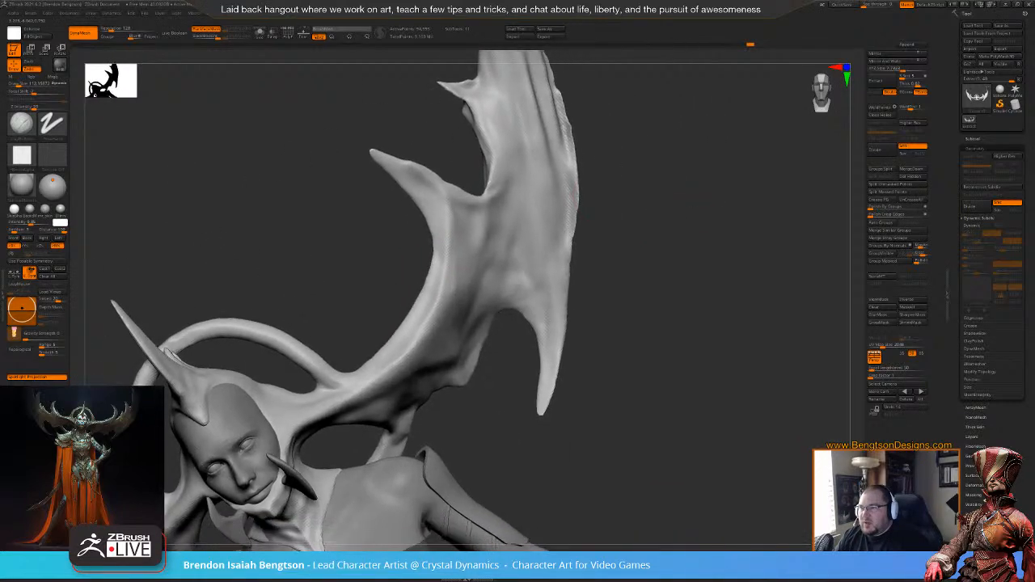
# - Reshape the wing's inner spike and the notch beside it with the Move Topological brush
pyautogui.moveTo(463, 183); pyautogui.dragTo(520, 153)
pyautogui.moveTo(692, 222); pyautogui.dragTo(568, 176)
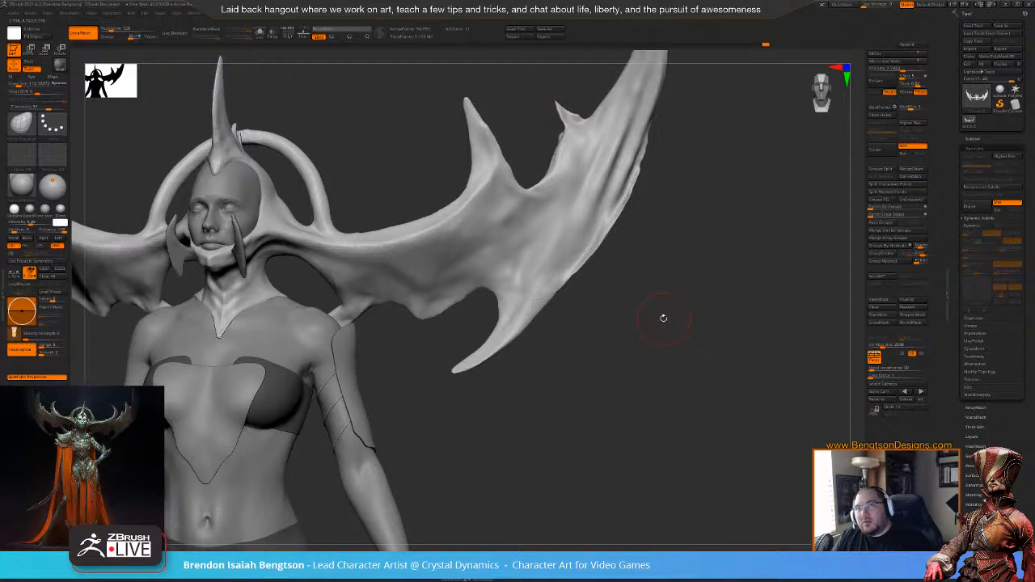
pyautogui.moveTo(650, 278)
pyautogui.keyDown('alt'); pyautogui.mouseDown()
pyautogui.moveTo(680, 335)
pyautogui.moveTo(670, 325)
pyautogui.mouseUp(); pyautogui.keyUp('alt')
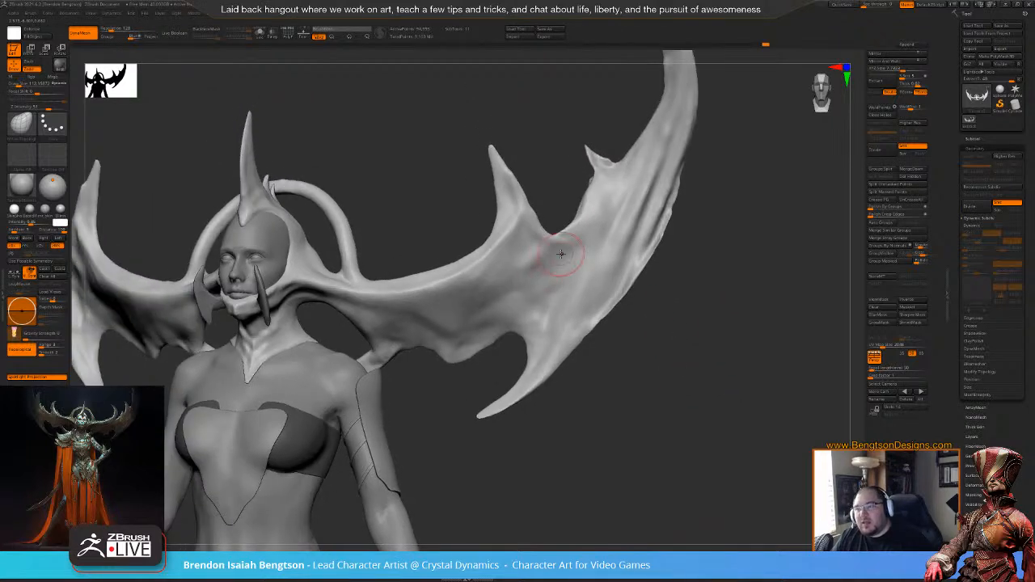
# - Build up the wing surface below the notch between the upper spikes with the Clay Buildup brush
pyautogui.press('b')
pyautogui.press('c')
pyautogui.press('b')
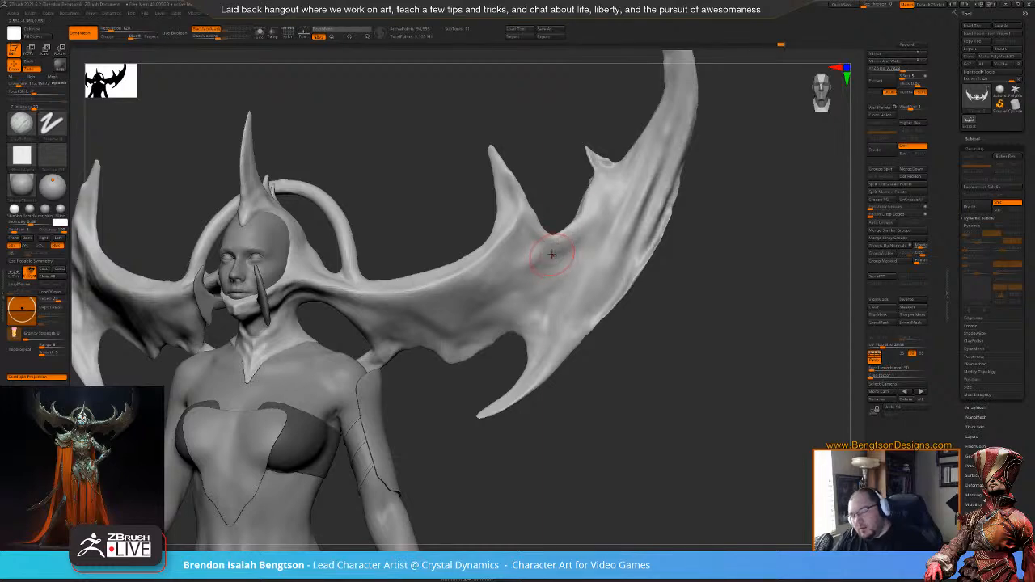
pyautogui.moveTo(600, 382); pyautogui.dragTo(697, 365)
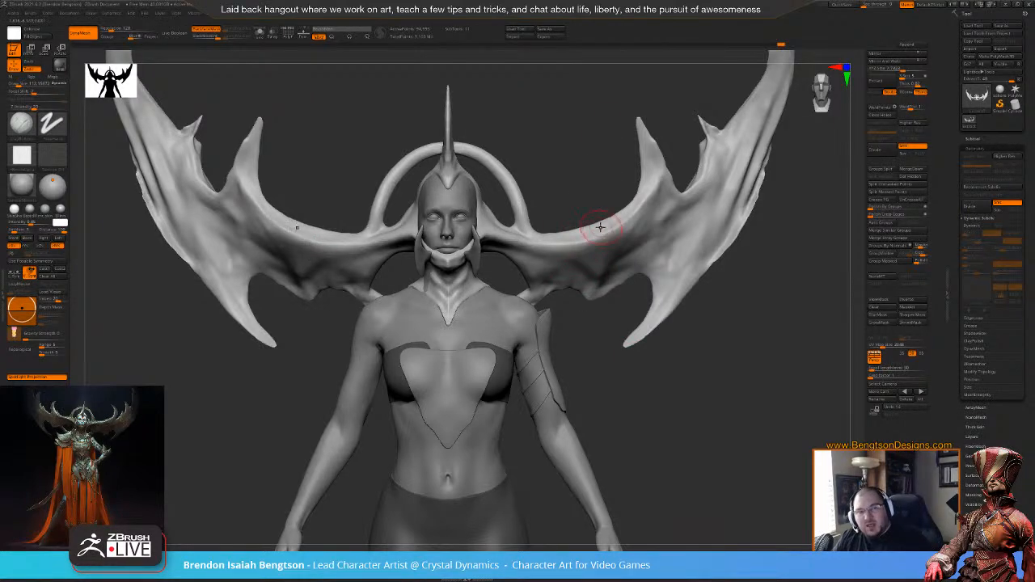
# - Examine the silhouette of the winged headdress from front and three-quarter angles, both close up and from far away
pyautogui.keyDown('alt'); pyautogui.moveTo(581, 184); pyautogui.dragTo(562, 229); pyautogui.keyUp('alt')
pyautogui.moveTo(630, 234)
pyautogui.keyDown('shift'); pyautogui.mouseDown()
pyautogui.moveTo(691, 242)
pyautogui.moveTo(686, 208)
pyautogui.moveTo(413, 243)
pyautogui.moveTo(383, 275)
pyautogui.mouseUp(); pyautogui.keyUp('shift')
pyautogui.keyDown('alt'); pyautogui.moveTo(303, 304); pyautogui.dragTo(574, 224, button='right'); pyautogui.keyUp('alt')
pyautogui.moveTo(508, 243)
pyautogui.keyDown('alt'); pyautogui.mouseDown(button='right')
pyautogui.moveTo(510, 260)
pyautogui.moveTo(508, 243)
pyautogui.moveTo(491, 243)
pyautogui.mouseUp(button='right'); pyautogui.keyUp('alt')
pyautogui.moveTo(724, 146)
pyautogui.mouseDown(button='right')
pyautogui.moveTo(665, 159)
pyautogui.moveTo(657, 141)
pyautogui.moveTo(677, 127)
pyautogui.moveTo(640, 154)
pyautogui.moveTo(613, 141)
pyautogui.mouseUp(button='right')
pyautogui.moveTo(637, 196)
pyautogui.keyDown('ctrl'); pyautogui.mouseDown(button='right')
pyautogui.moveTo(649, 113)
pyautogui.moveTo(514, 104)
pyautogui.mouseUp(button='right'); pyautogui.keyUp('ctrl')
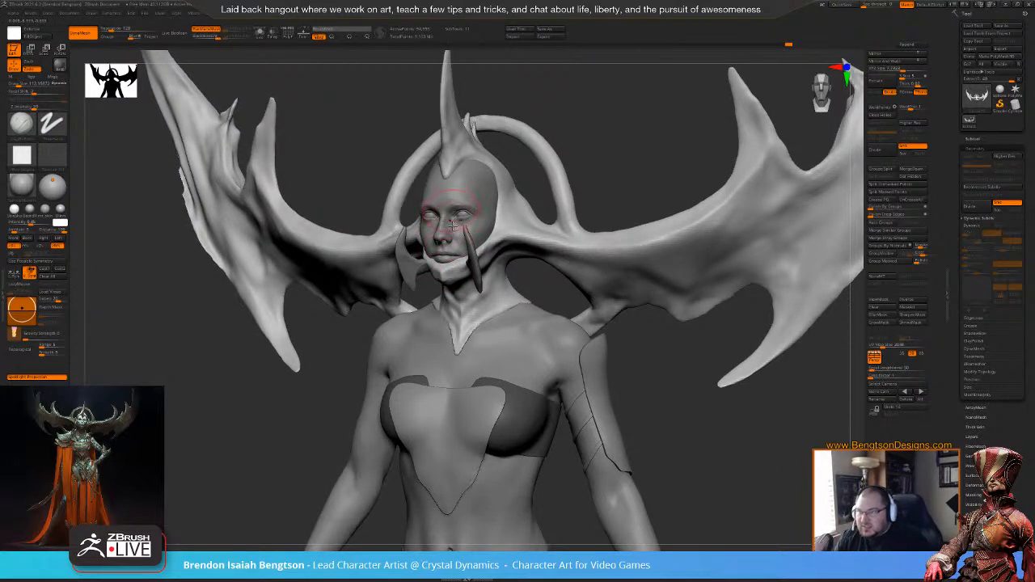
pyautogui.moveTo(637, 169); pyautogui.dragTo(665, 166, button='right')
pyautogui.keyDown('ctrl'); pyautogui.moveTo(664, 166); pyautogui.dragTo(566, 150, button='right'); pyautogui.keyUp('ctrl')
pyautogui.moveTo(565, 150)
pyautogui.keyDown('alt'); pyautogui.mouseDown(button='right')
pyautogui.moveTo(523, 207)
pyautogui.moveTo(544, 212)
pyautogui.moveTo(509, 222)
pyautogui.mouseUp(button='right'); pyautogui.keyUp('alt')
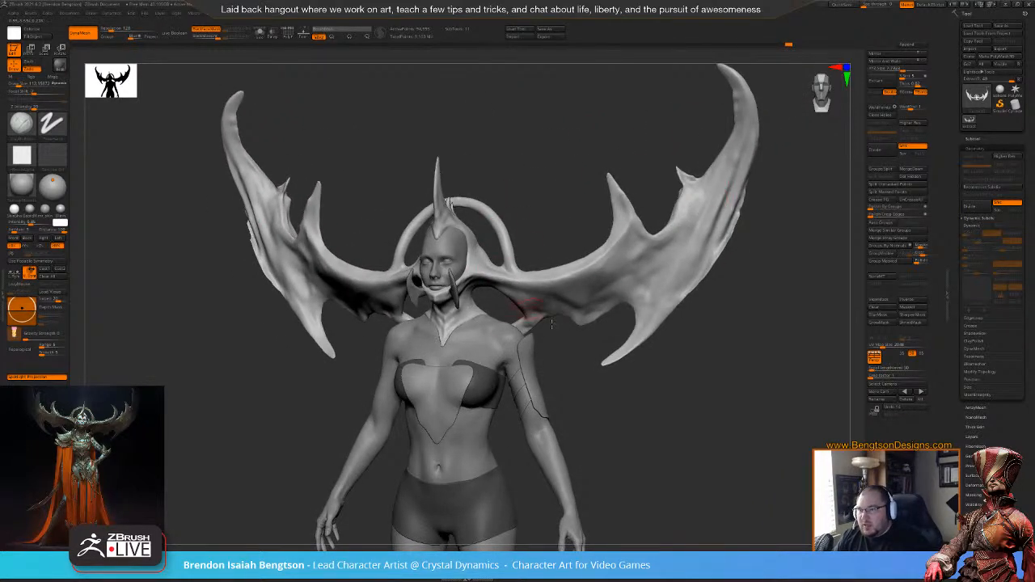
pyautogui.keyDown('ctrl'); pyautogui.moveTo(561, 220); pyautogui.dragTo(577, 91, button='right'); pyautogui.keyUp('ctrl')
pyautogui.keyDown('ctrl'); pyautogui.moveTo(573, 360); pyautogui.dragTo(571, 218, button='right'); pyautogui.keyUp('ctrl')
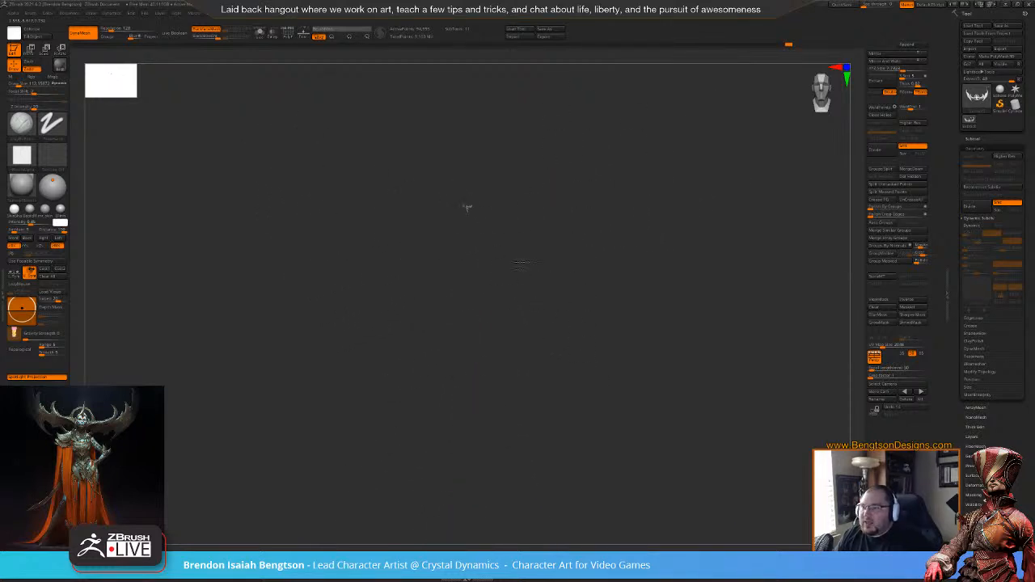
pyautogui.moveTo(493, 256); pyautogui.dragTo(536, 264, button='right')
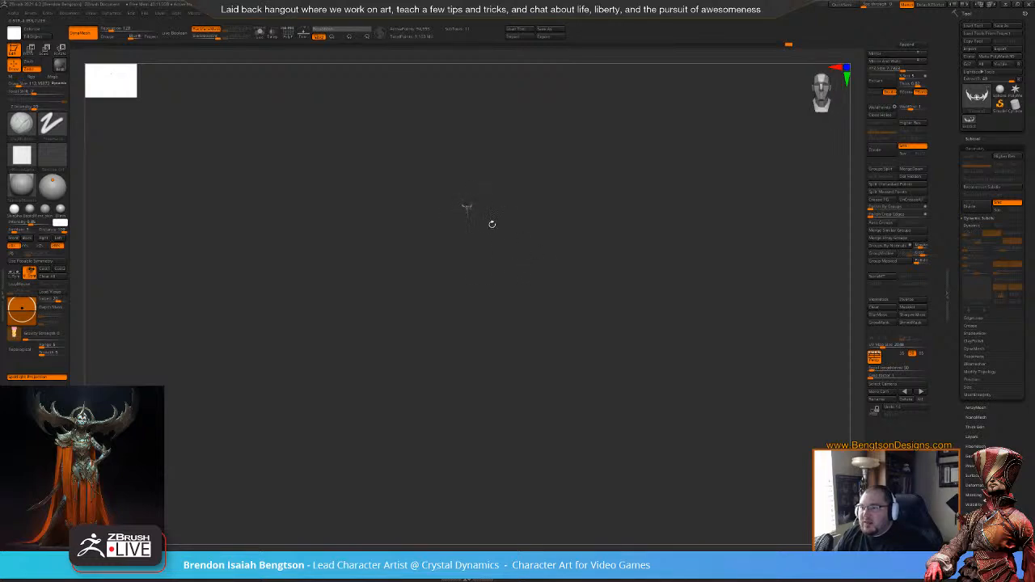
pyautogui.keyDown('ctrl'); pyautogui.moveTo(484, 211); pyautogui.dragTo(525, 427, button='right'); pyautogui.keyUp('ctrl')
pyautogui.keyDown('ctrl'); pyautogui.moveTo(531, 240); pyautogui.dragTo(587, 503, button='right'); pyautogui.keyUp('ctrl')
pyautogui.keyDown('alt'); pyautogui.moveTo(608, 304); pyautogui.dragTo(608, 372, button='right'); pyautogui.keyUp('alt')
pyautogui.keyDown('ctrl'); pyautogui.moveTo(608, 371); pyautogui.dragTo(613, 501, button='right'); pyautogui.keyUp('ctrl')
pyautogui.keyDown('alt'); pyautogui.moveTo(576, 153); pyautogui.dragTo(467, 247, button='right'); pyautogui.keyUp('alt')
pyautogui.moveTo(551, 206); pyautogui.dragTo(499, 123, button='right')
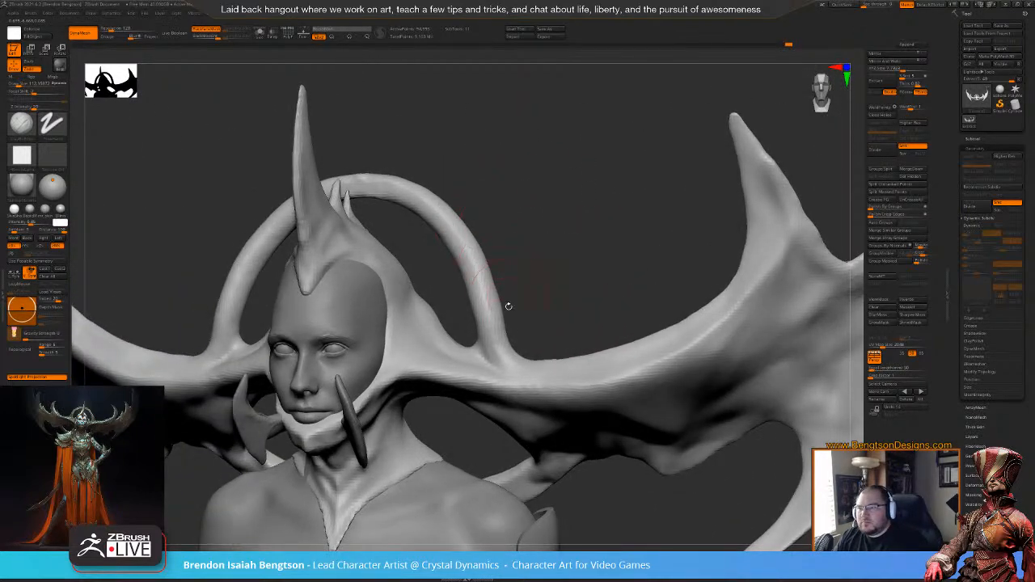
# - Reshape and smooth the halo ring and its junction with the wing arm using the Move Topological brush
pyautogui.press('b')
pyautogui.press('m')
pyautogui.press('t')
pyautogui.moveTo(518, 353)
pyautogui.mouseDown()
pyautogui.moveTo(526, 345)
pyautogui.moveTo(515, 325)
pyautogui.moveTo(532, 348)
pyautogui.mouseUp()
pyautogui.moveTo(550, 264); pyautogui.dragTo(537, 233, button='right')
pyautogui.press('space')
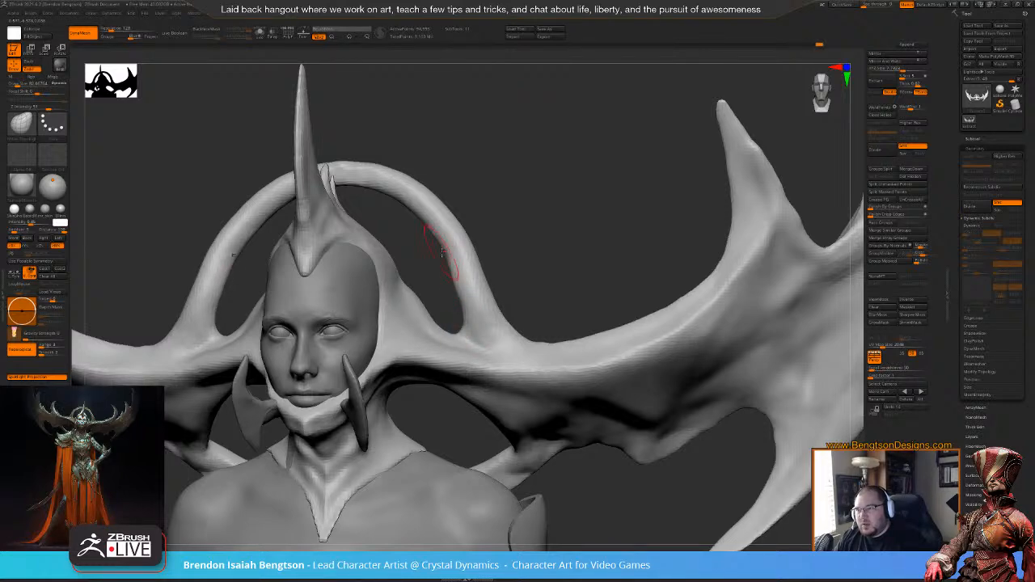
pyautogui.moveTo(520, 183)
pyautogui.mouseDown()
pyautogui.moveTo(534, 212)
pyautogui.moveTo(529, 168)
pyautogui.moveTo(503, 184)
pyautogui.mouseUp()
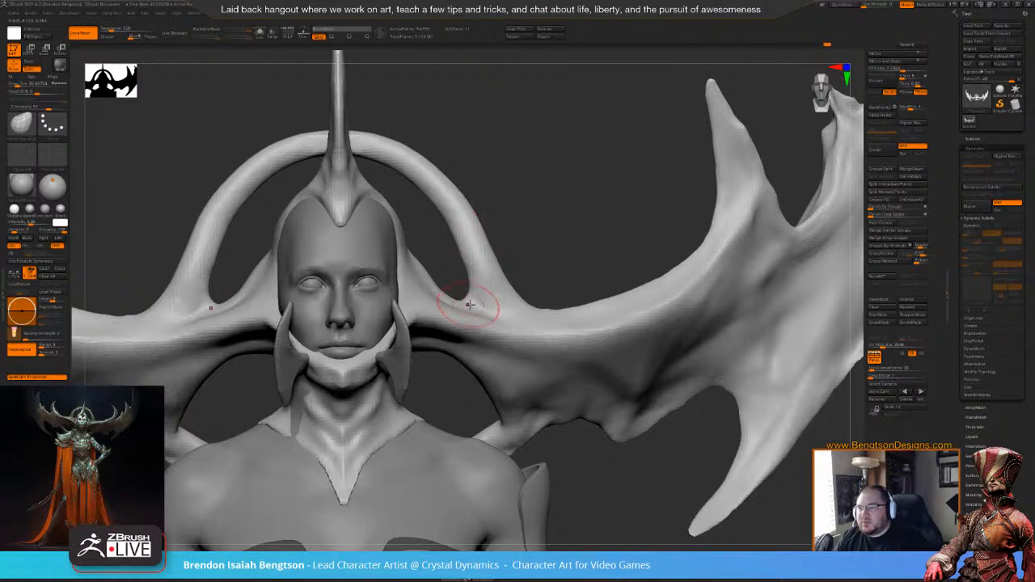
pyautogui.keyDown('shift'); pyautogui.moveTo(468, 281); pyautogui.dragTo(469, 265); pyautogui.keyUp('shift')
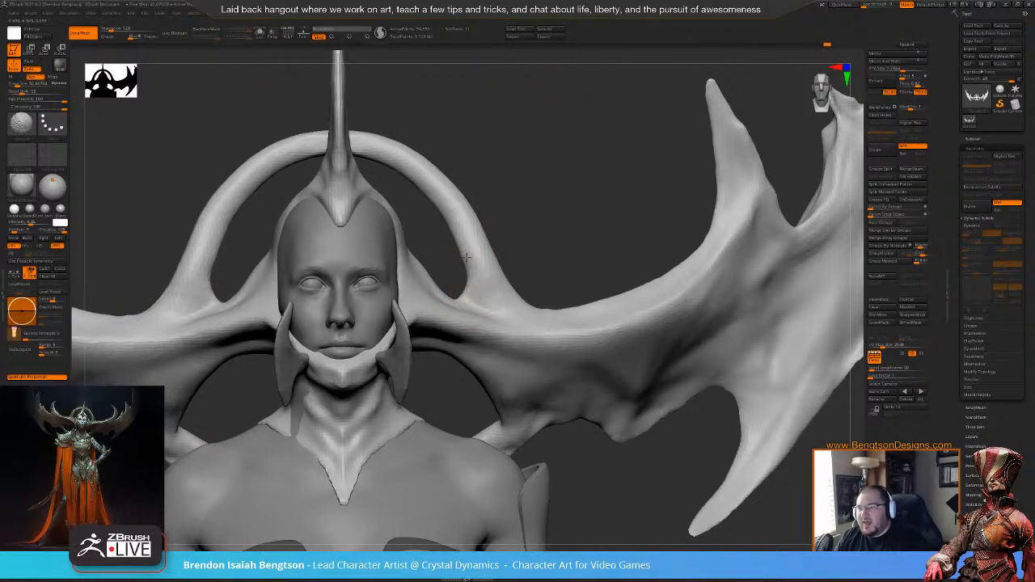
pyautogui.press('space')
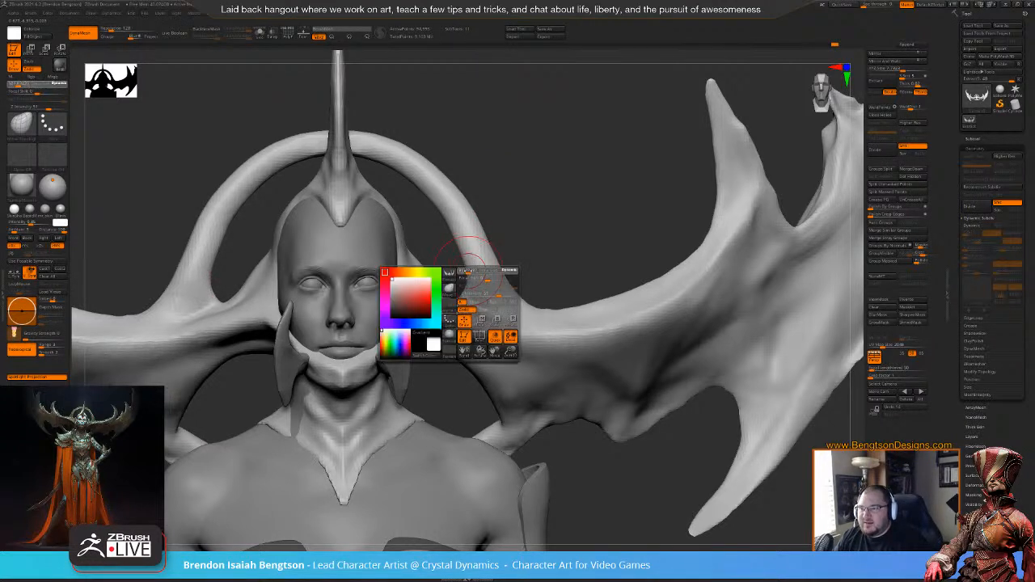
pyautogui.moveTo(550, 227)
pyautogui.mouseDown()
pyautogui.moveTo(534, 245)
pyautogui.moveTo(541, 234)
pyautogui.moveTo(464, 173)
pyautogui.moveTo(463, 195)
pyautogui.moveTo(466, 219)
pyautogui.moveTo(542, 182)
pyautogui.moveTo(564, 122)
pyautogui.moveTo(540, 137)
pyautogui.mouseUp()
pyautogui.press('space')
pyautogui.moveTo(488, 182); pyautogui.dragTo(494, 182)
# - Reshape the side profile of the wing's inner upper spike with the Move Topological brush
pyautogui.moveTo(596, 219)
pyautogui.mouseDown()
pyautogui.moveTo(639, 234)
pyautogui.moveTo(633, 183)
pyautogui.moveTo(636, 255)
pyautogui.moveTo(704, 386)
pyautogui.moveTo(652, 379)
pyautogui.moveTo(621, 300)
pyautogui.moveTo(623, 267)
pyautogui.moveTo(508, 226)
pyautogui.moveTo(571, 300)
pyautogui.mouseUp()
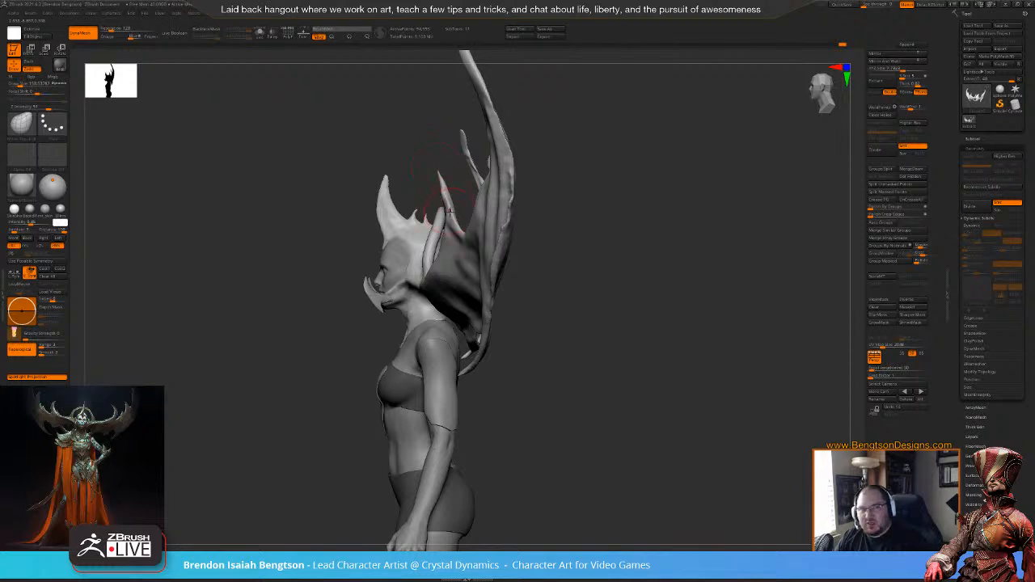
pyautogui.moveTo(621, 250); pyautogui.dragTo(539, 221)
pyautogui.press('space')
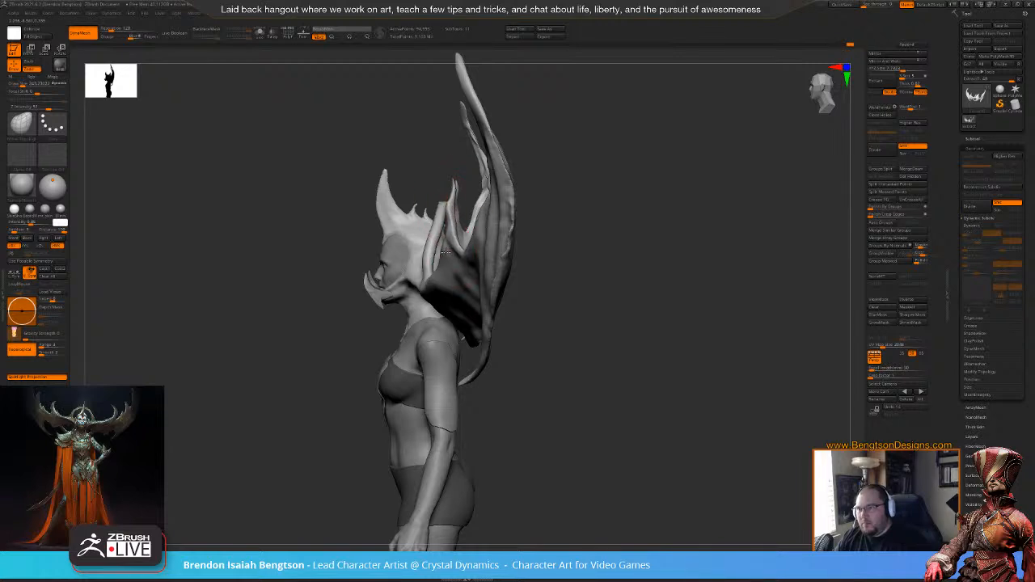
pyautogui.press('space')
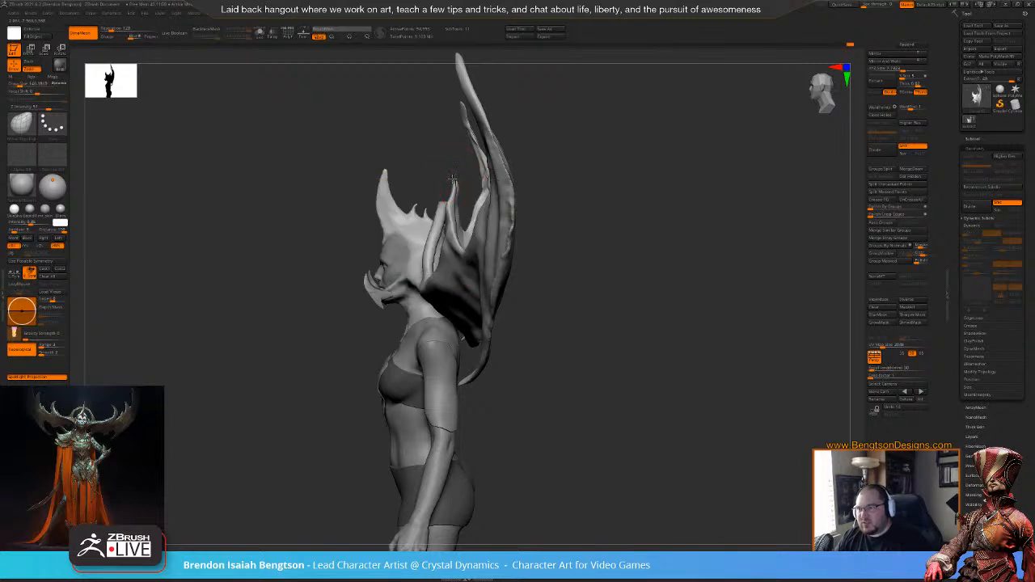
pyautogui.moveTo(460, 170)
pyautogui.mouseDown(button='right')
pyautogui.moveTo(495, 173)
pyautogui.moveTo(456, 176)
pyautogui.moveTo(523, 159)
pyautogui.mouseUp(button='right')
pyautogui.moveTo(384, 121); pyautogui.dragTo(448, 217, button='right')
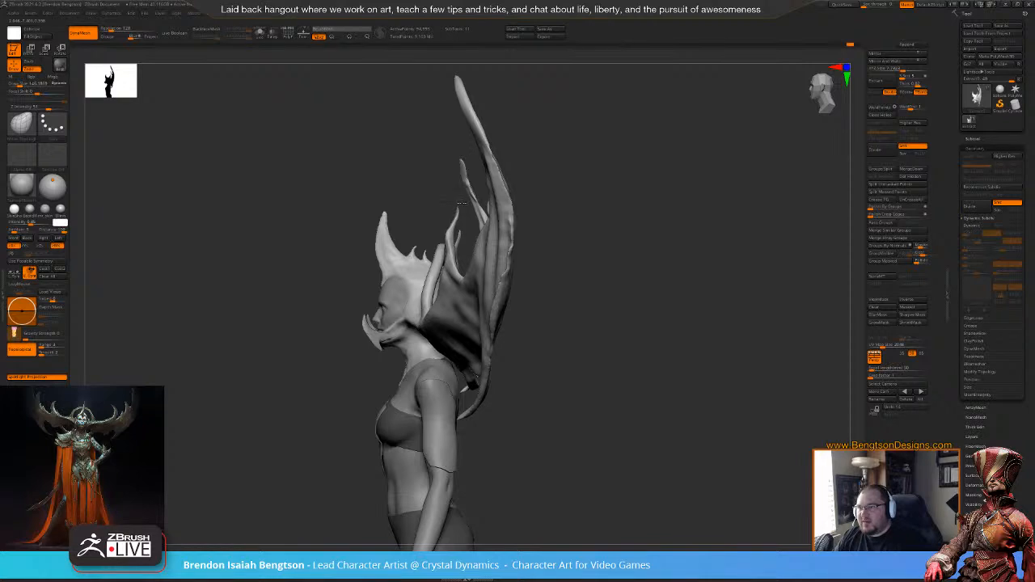
# - Mask the whole headdress except the upper part of the wing's inner spike
pyautogui.press('ctrl')
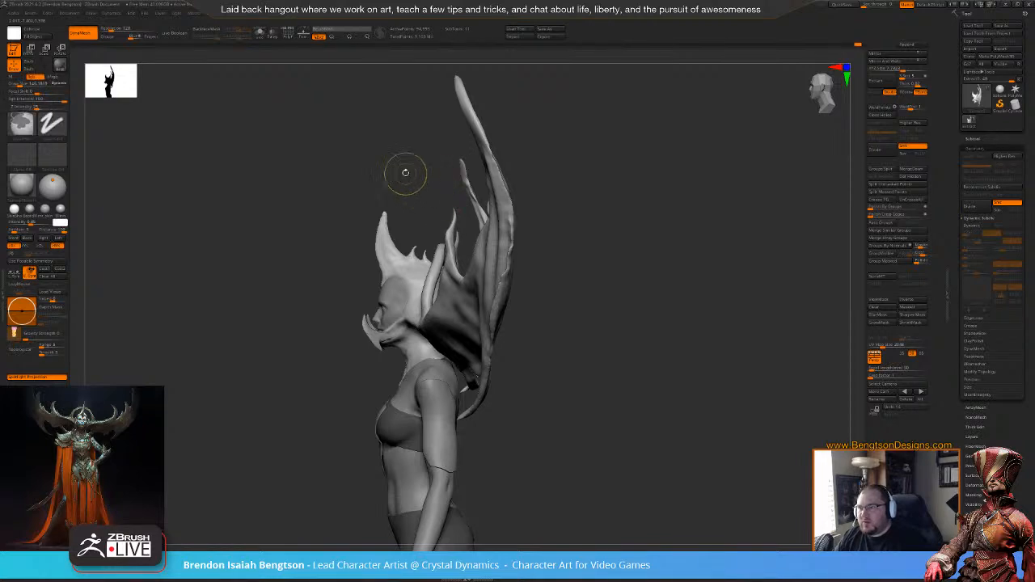
pyautogui.press('ctrl')
pyautogui.keyDown('ctrl'); pyautogui.moveTo(407, 201); pyautogui.dragTo(428, 199, button='right'); pyautogui.keyUp('ctrl')
pyautogui.keyDown('ctrl'); pyautogui.moveTo(457, 203); pyautogui.dragTo(421, 252); pyautogui.keyUp('ctrl')
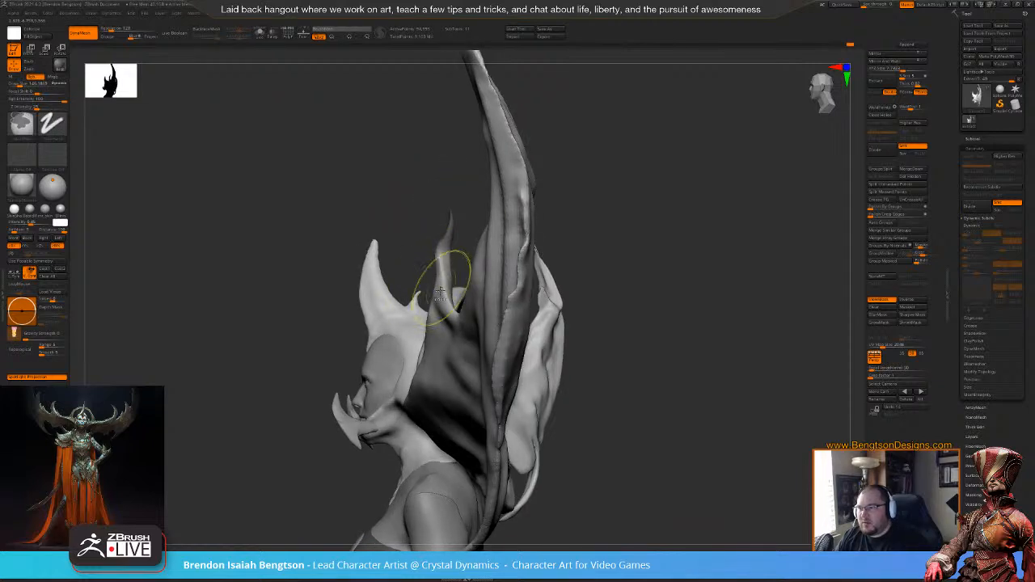
pyautogui.keyDown('ctrl'); pyautogui.click(422, 201); pyautogui.keyUp('ctrl')
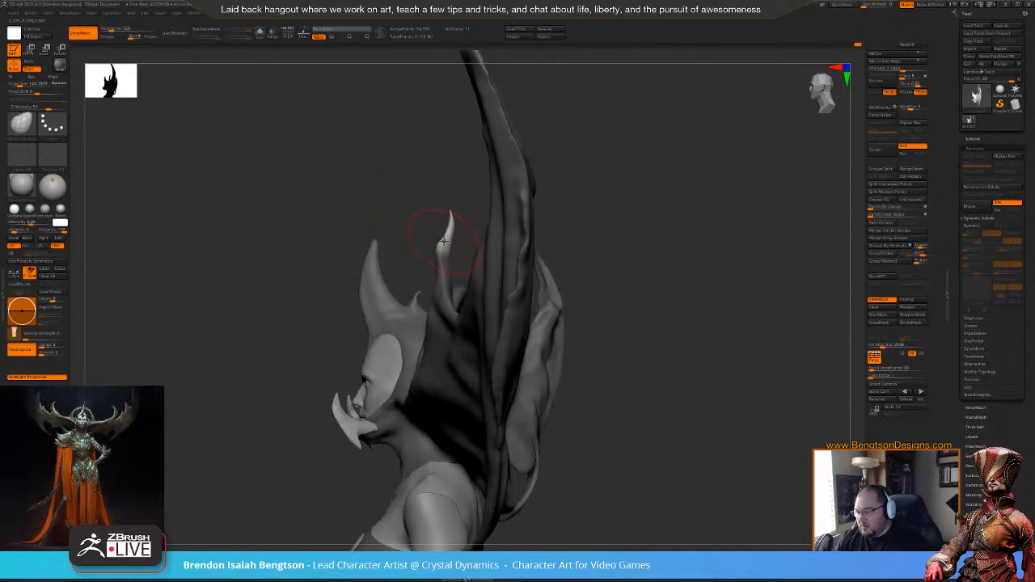
# - Rotate the unmasked tip of the inner spike slightly with the gizmo
pyautogui.press('w')
pyautogui.moveTo(465, 215); pyautogui.dragTo(477, 219)
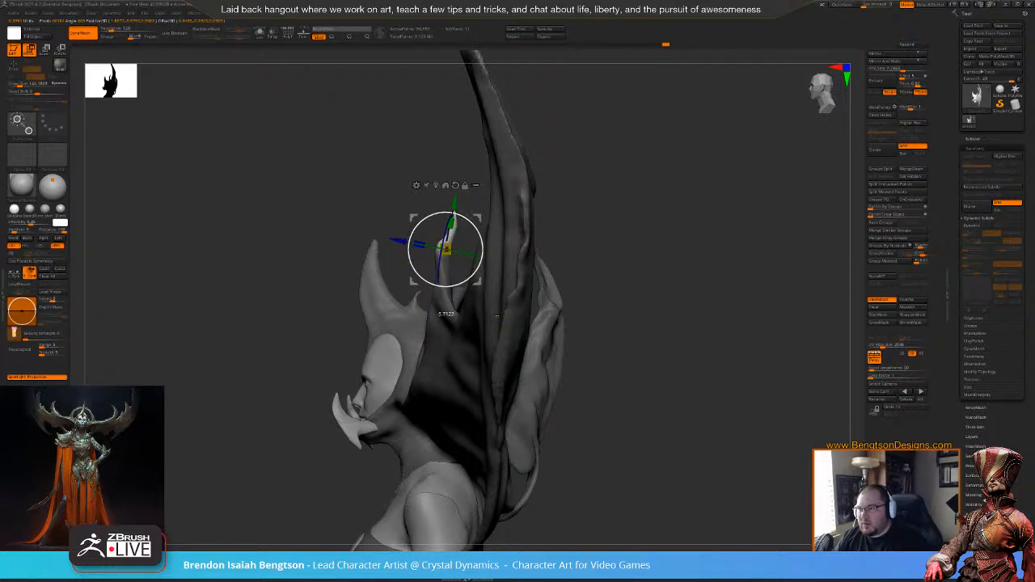
pyautogui.press('q')
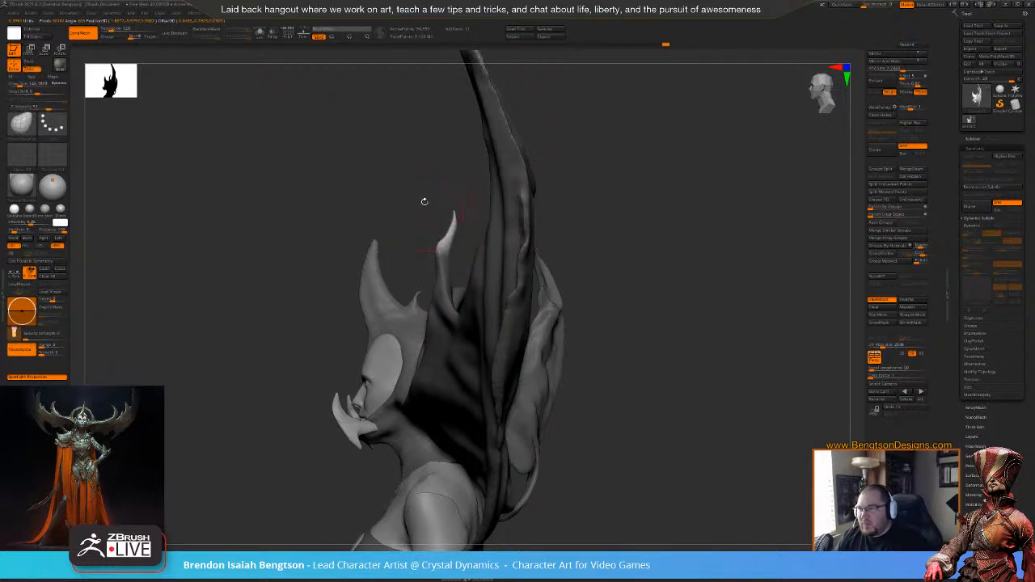
# - Clear the mask and refine the curve of the inner spike's tip in side view
pyautogui.keyDown('ctrl'); pyautogui.moveTo(430, 216); pyautogui.dragTo(412, 179); pyautogui.keyUp('ctrl')
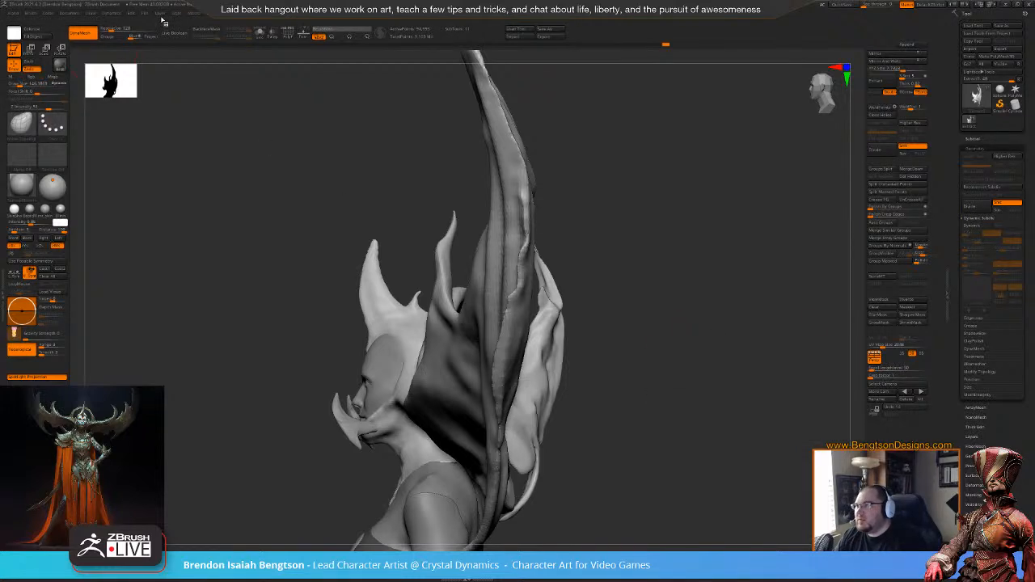
pyautogui.click(93, 15)
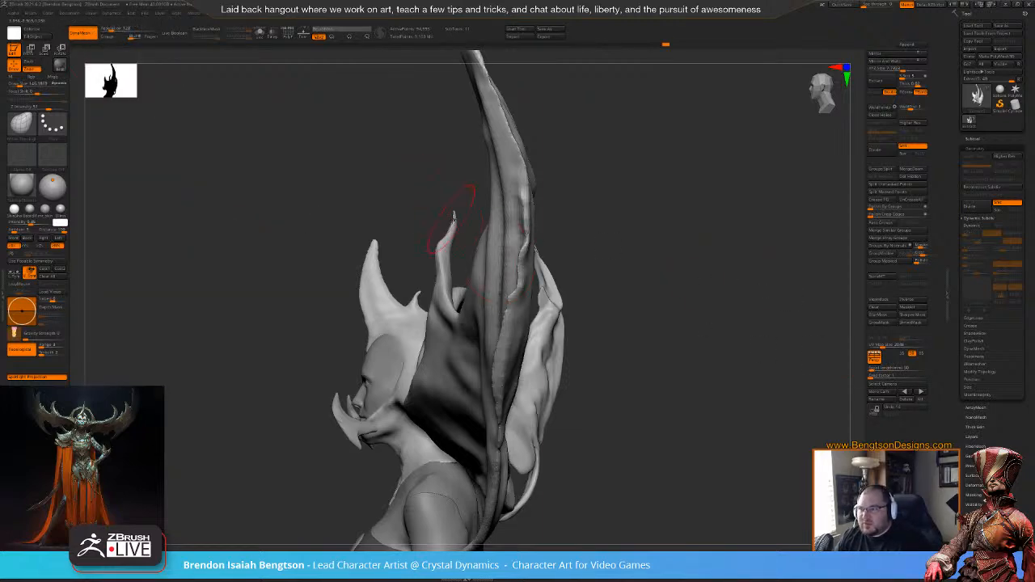
pyautogui.moveTo(453, 199); pyautogui.dragTo(485, 182)
# - Frame the wing in a three-quarter front view and lock the camera transformation
pyautogui.click(874, 410)
pyautogui.click(875, 411)
pyautogui.moveTo(704, 425); pyautogui.dragTo(631, 423)
pyautogui.click(875, 411)
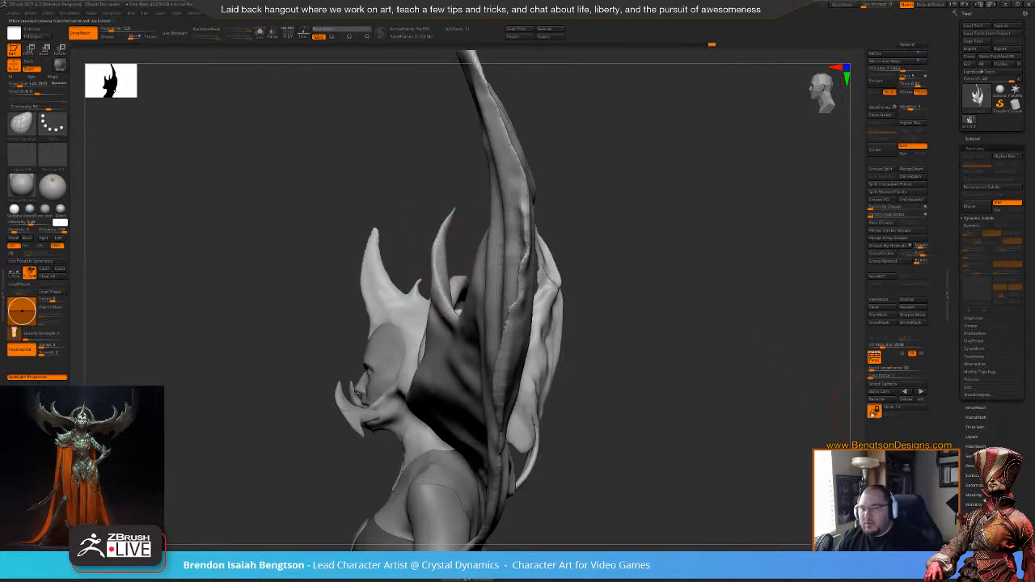
pyautogui.moveTo(685, 434); pyautogui.dragTo(745, 428)
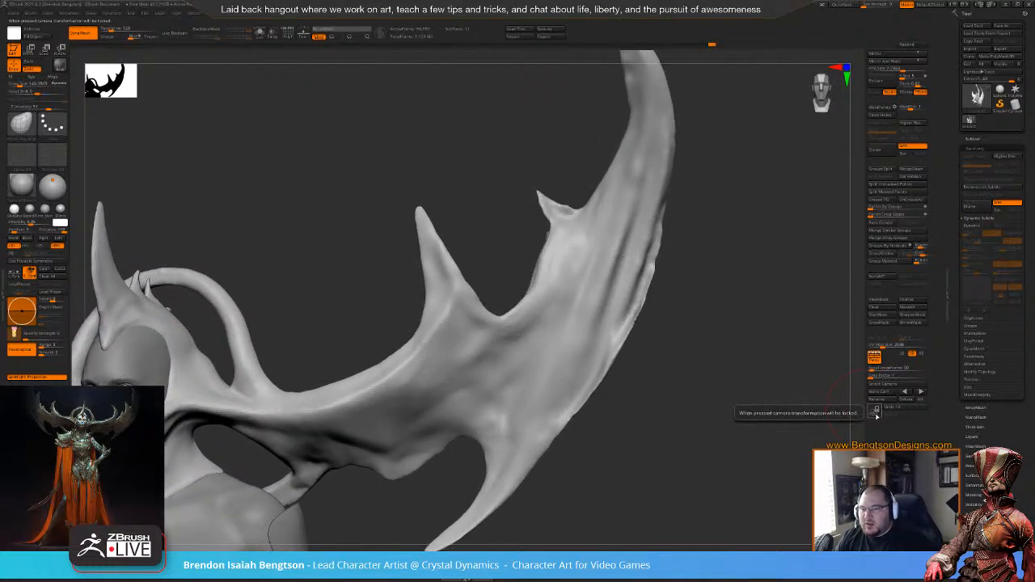
pyautogui.keyDown('alt'); pyautogui.moveTo(732, 424); pyautogui.dragTo(755, 426); pyautogui.keyUp('alt')
# - Bend the inner spike's tip toward the head and pull the notch at its base deeper under the spike, smoothing it
pyautogui.moveTo(491, 213)
pyautogui.mouseDown()
pyautogui.moveTo(480, 203)
pyautogui.moveTo(489, 198)
pyautogui.mouseUp()
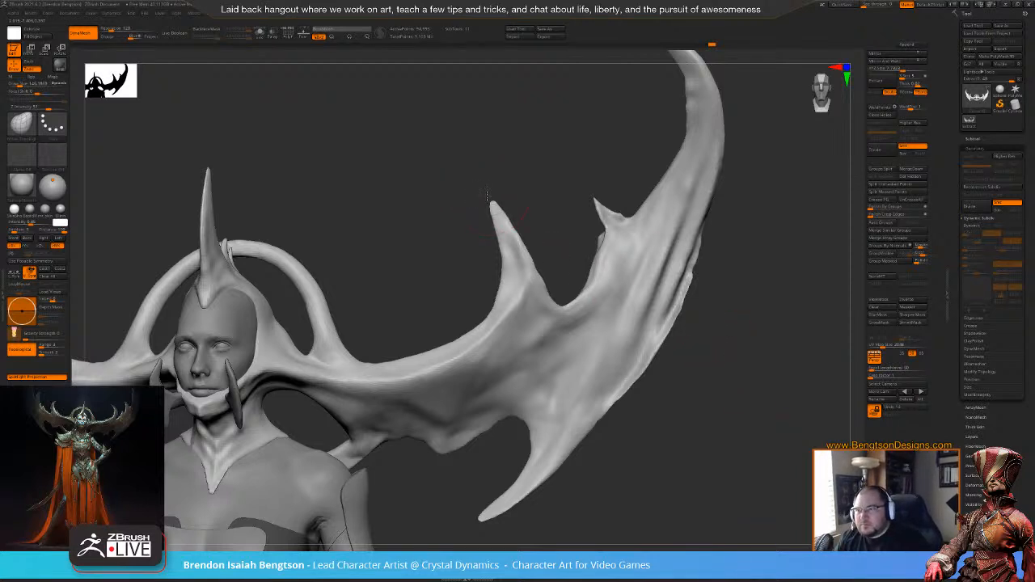
pyautogui.moveTo(489, 198); pyautogui.dragTo(482, 194)
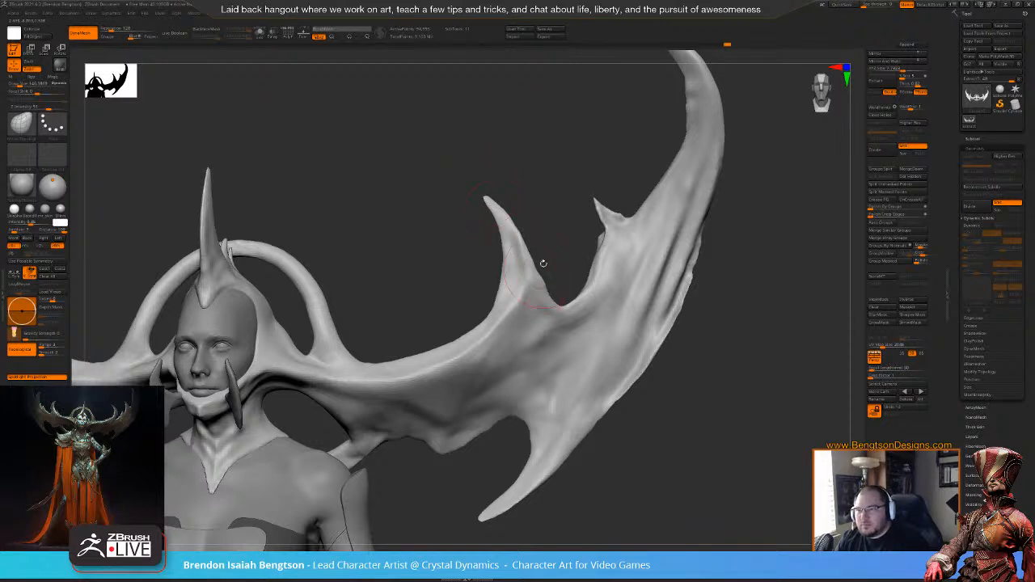
pyautogui.press('space')
pyautogui.moveTo(556, 301); pyautogui.dragTo(532, 328)
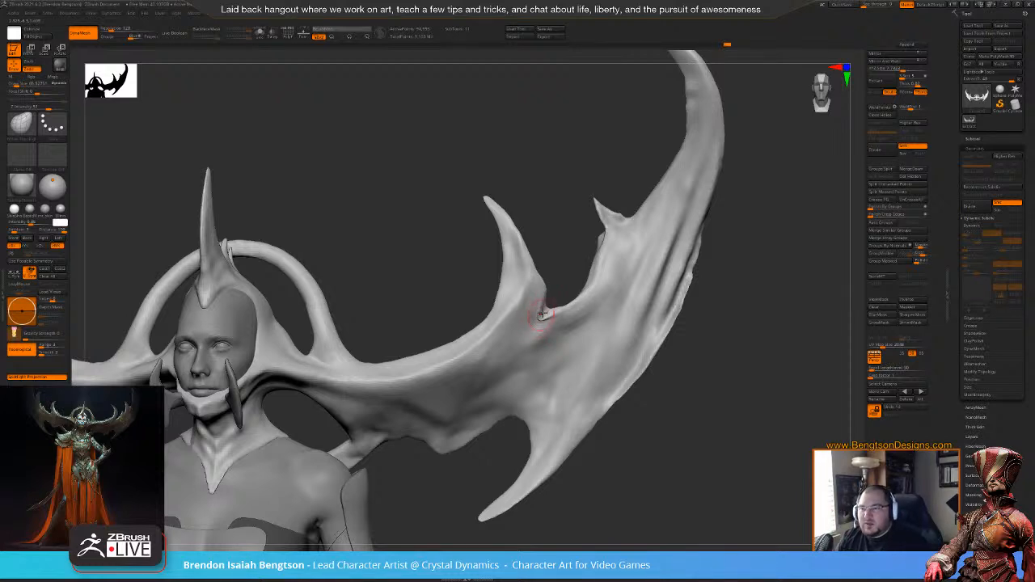
pyautogui.keyDown('shift'); pyautogui.moveTo(542, 309); pyautogui.dragTo(542, 321); pyautogui.keyUp('shift')
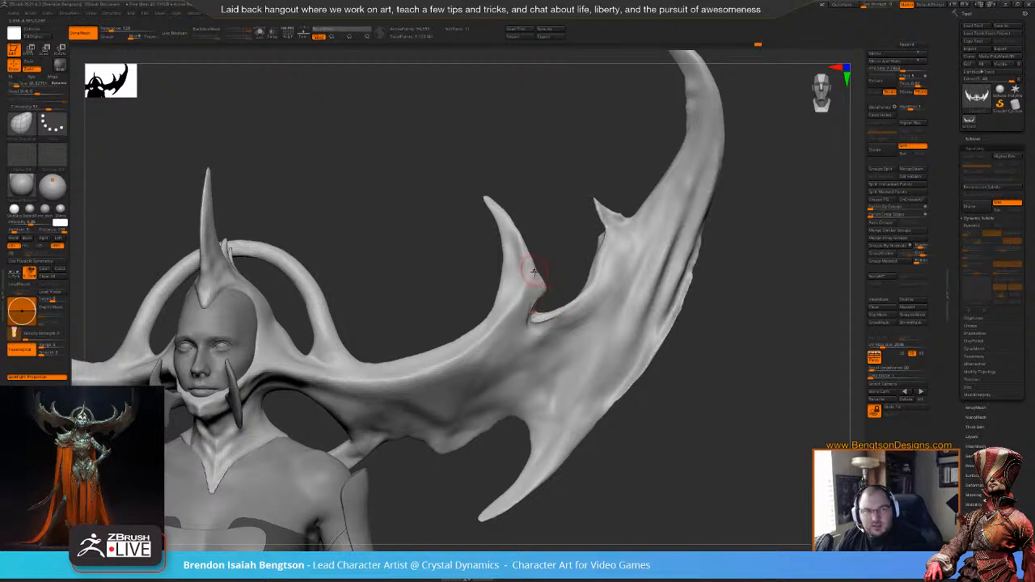
# - Shape a pointed barb on the inner spike's outer edge above the notch, then remesh the headdress with DynaMesh
pyautogui.press('space')
pyautogui.moveTo(537, 287); pyautogui.dragTo(534, 279)
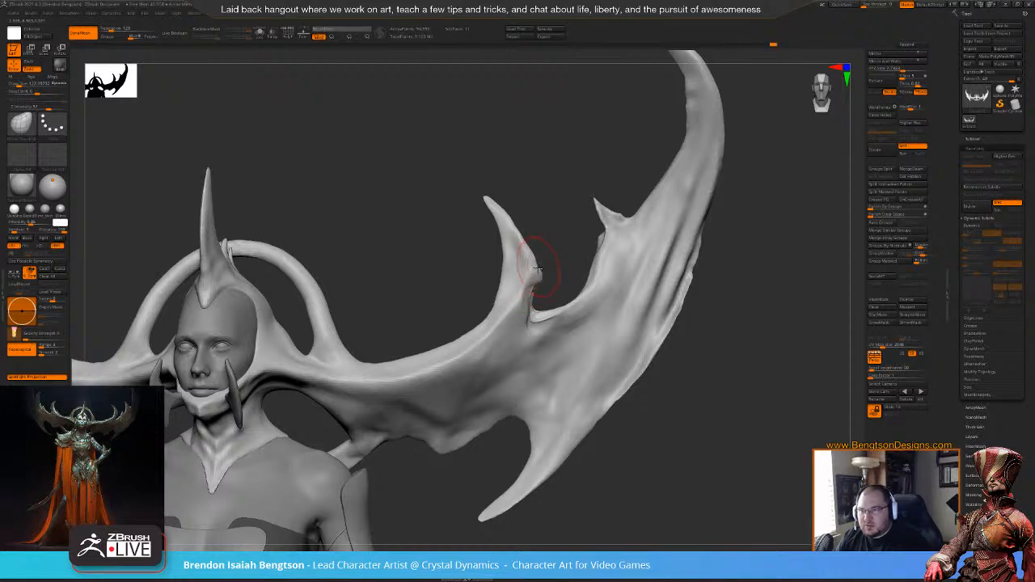
pyautogui.press('space')
pyautogui.press('space')
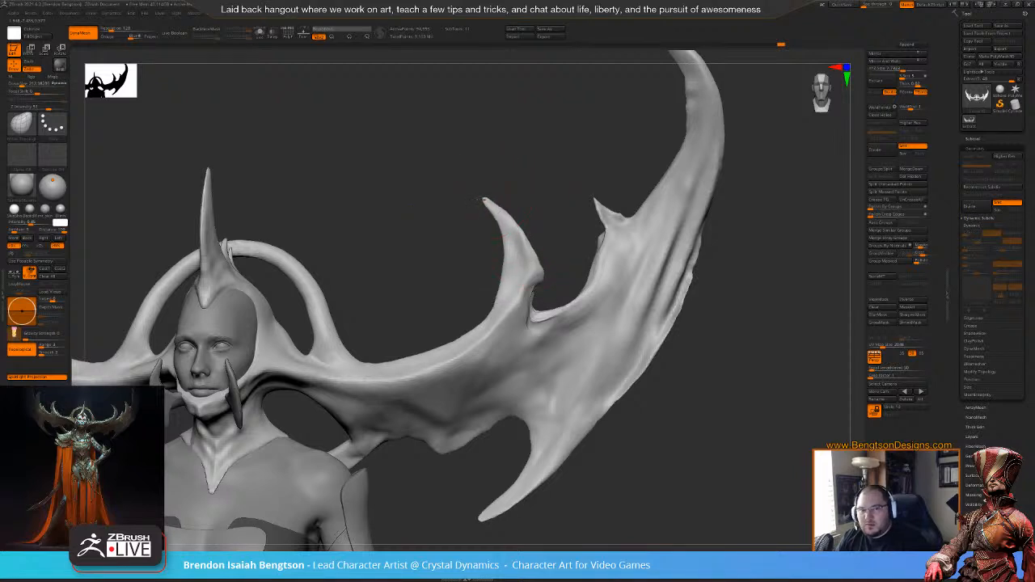
pyautogui.press('space')
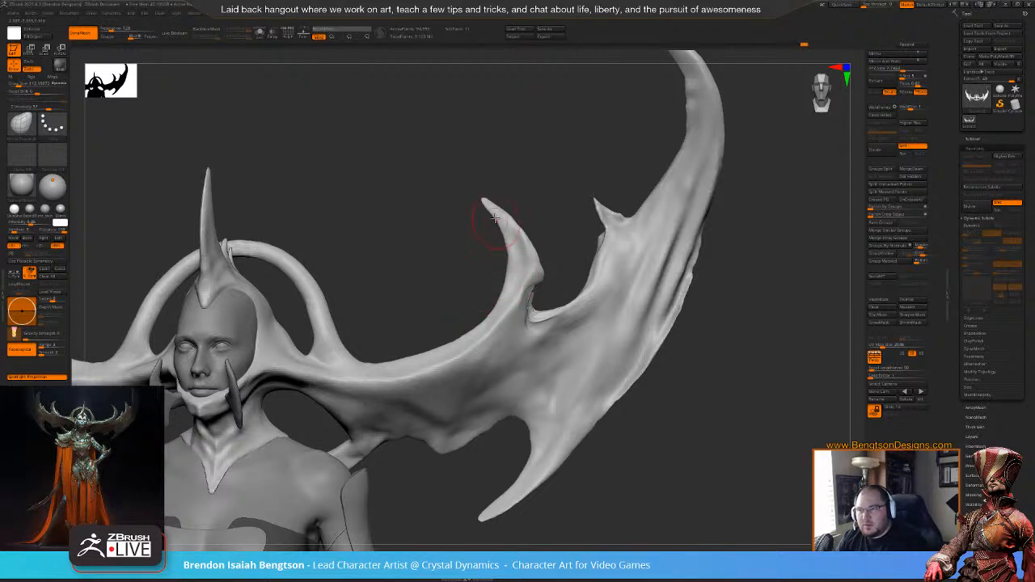
pyautogui.press('shift')
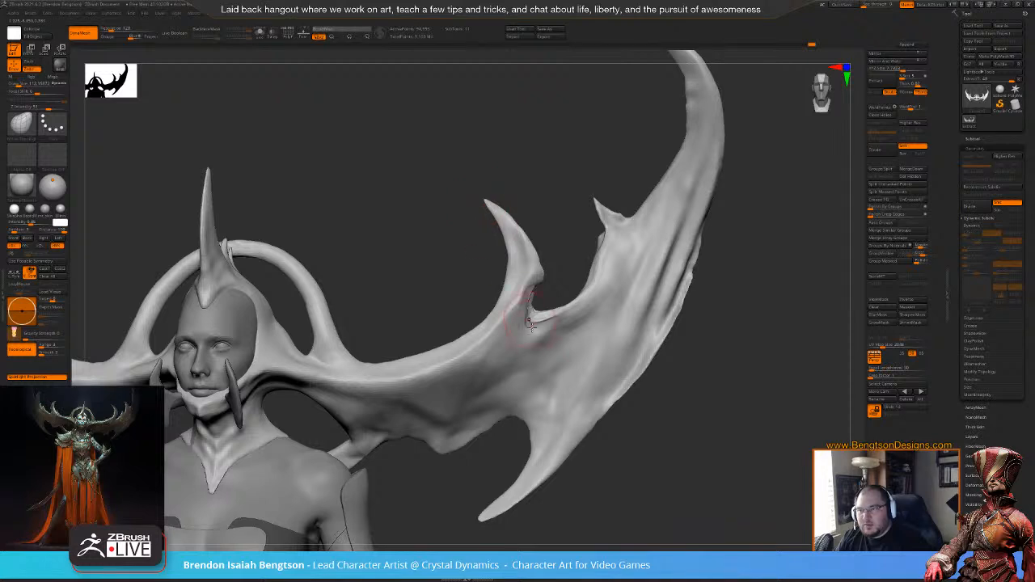
pyautogui.keyDown('ctrl'); pyautogui.moveTo(554, 161); pyautogui.dragTo(555, 185); pyautogui.keyUp('ctrl')
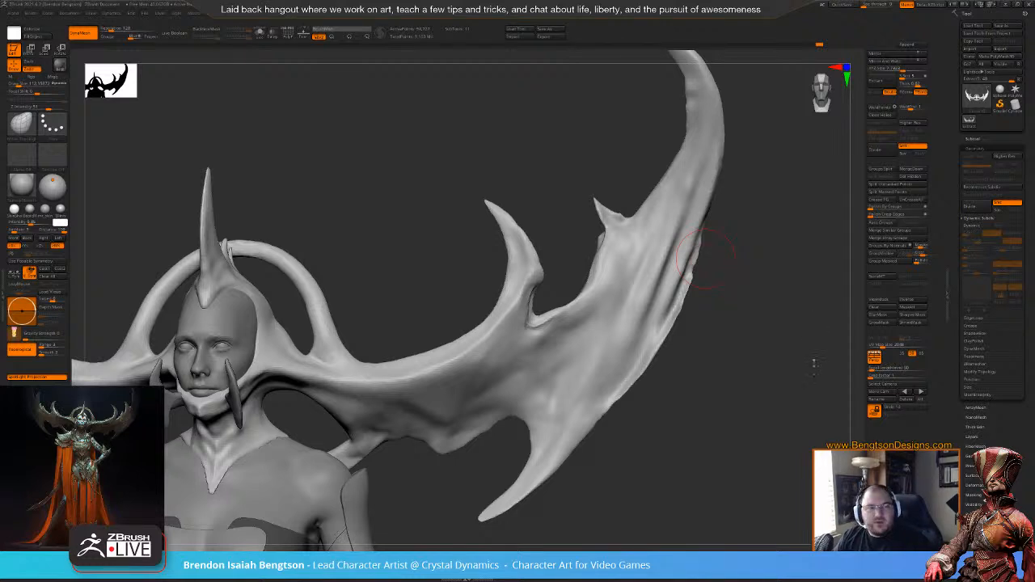
# - Pull a small new spike out of the wing's upper edge between the two upper spikes with the Snake Hook brush
pyautogui.moveTo(752, 411)
pyautogui.mouseDown()
pyautogui.moveTo(730, 410)
pyautogui.moveTo(731, 394)
pyautogui.mouseUp()
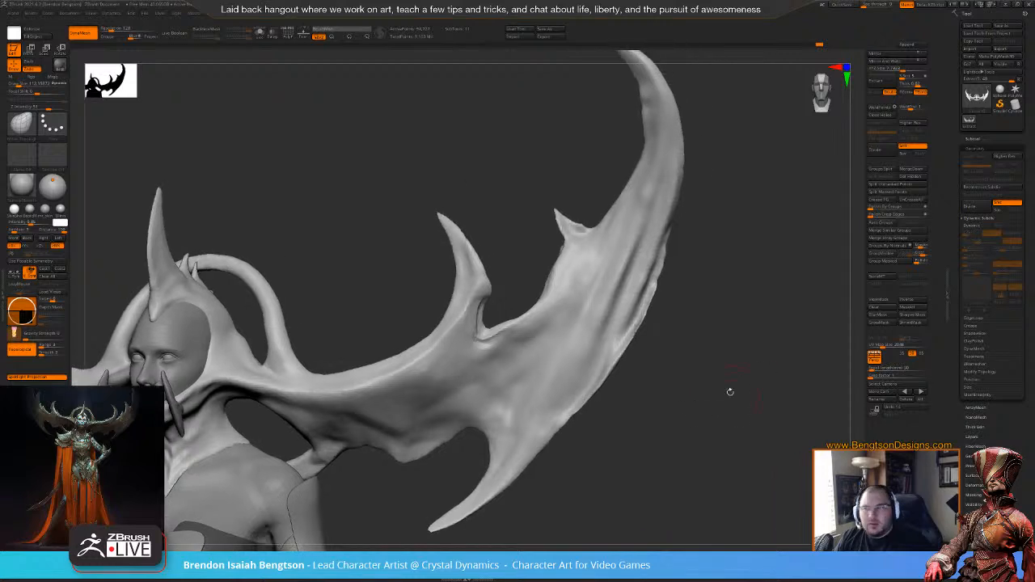
pyautogui.press('space')
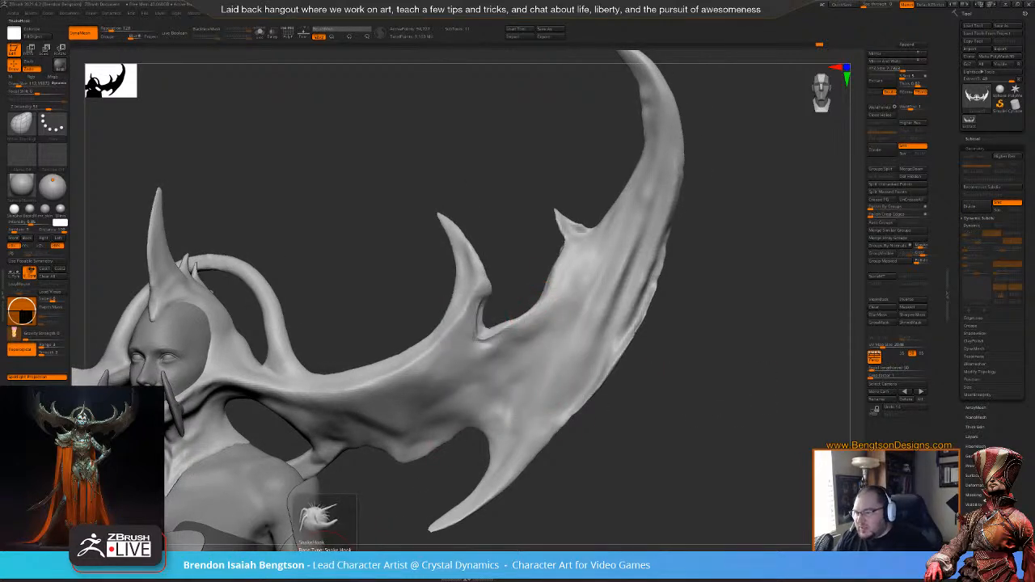
pyautogui.click(325, 558)
pyautogui.moveTo(547, 300); pyautogui.dragTo(528, 266)
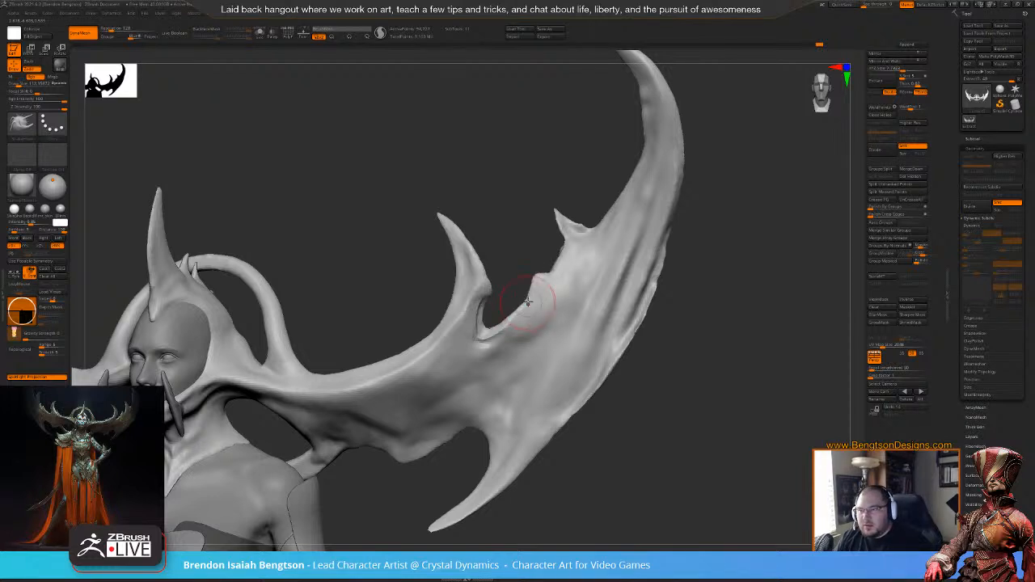
pyautogui.press('space')
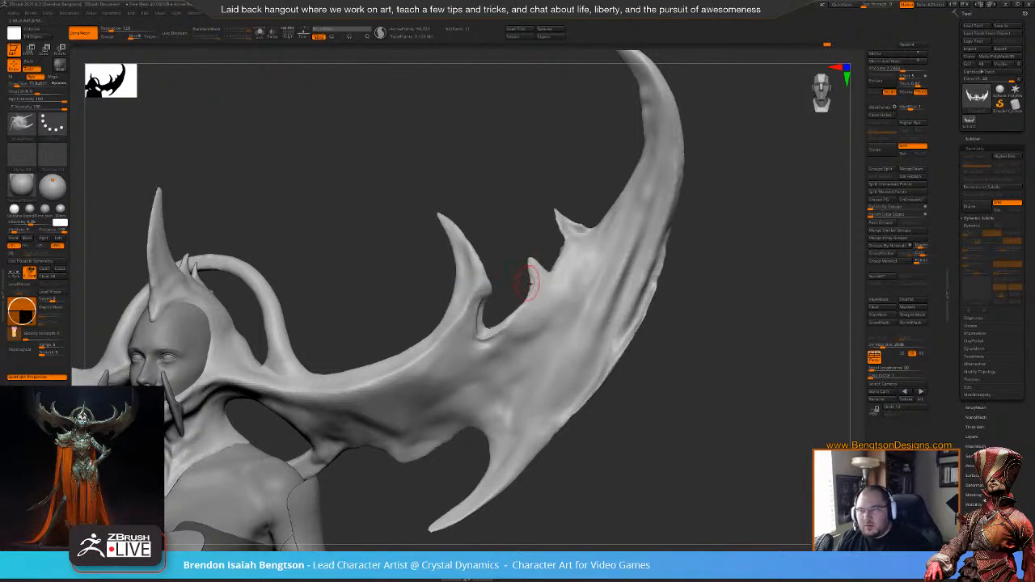
# - Enlarge the brush and pull the spike nearest the wing's outer tip into a taller, more upright point
pyautogui.press('space')
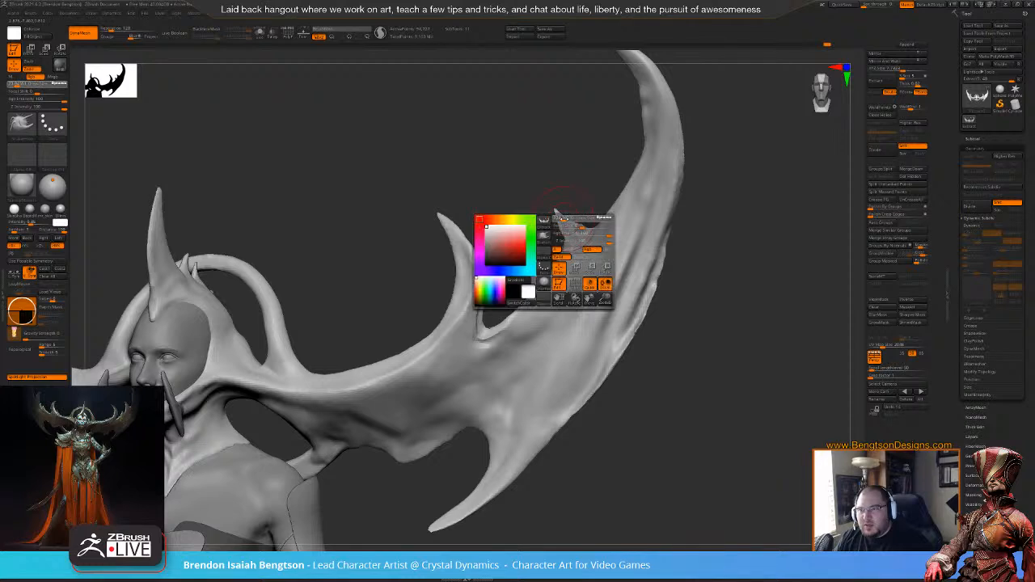
pyautogui.moveTo(561, 219); pyautogui.dragTo(572, 195)
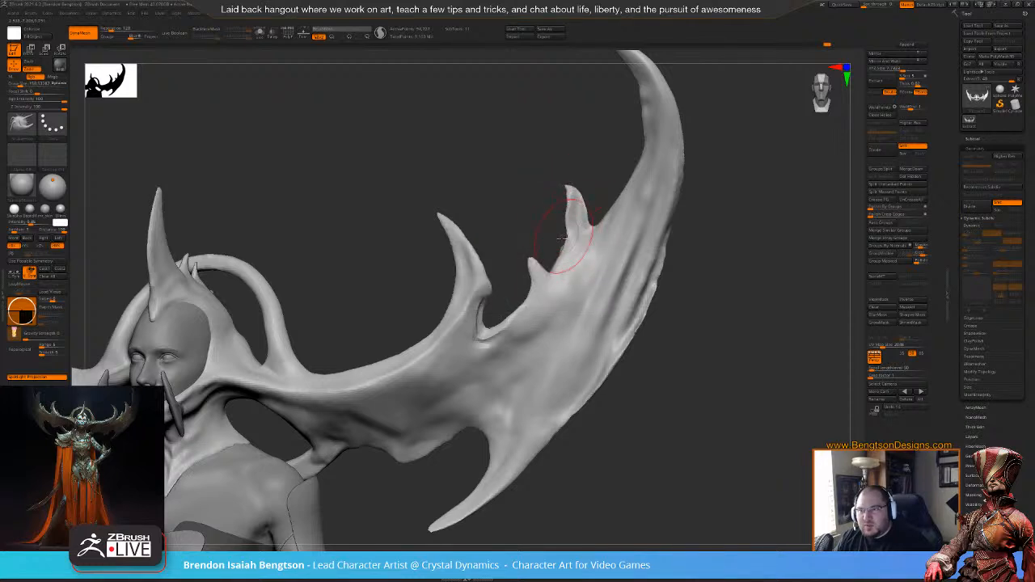
pyautogui.moveTo(559, 222); pyautogui.dragTo(568, 224, button='right')
pyautogui.moveTo(566, 215); pyautogui.dragTo(580, 211)
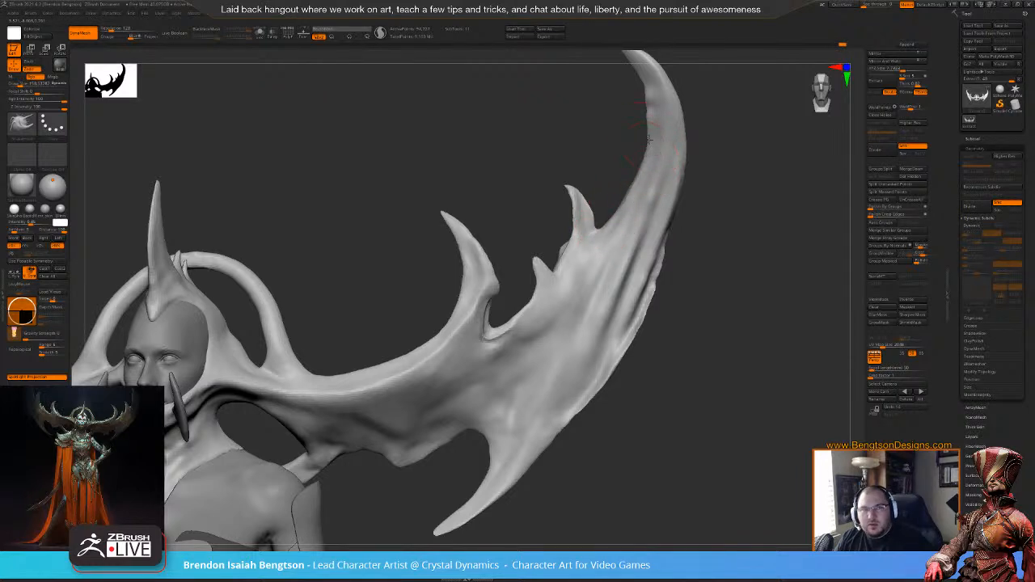
# - Nudge the inner edge of the wing's long outer tip into a cleaner curve
pyautogui.moveTo(640, 79); pyautogui.dragTo(636, 76)
pyautogui.moveTo(640, 120); pyautogui.dragTo(635, 129)
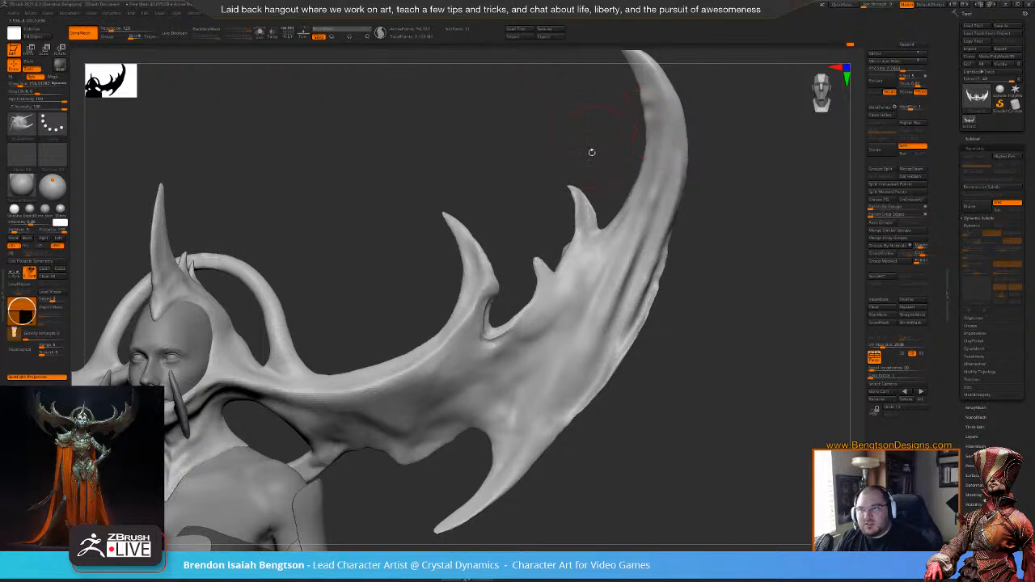
pyautogui.moveTo(532, 215); pyautogui.dragTo(545, 189)
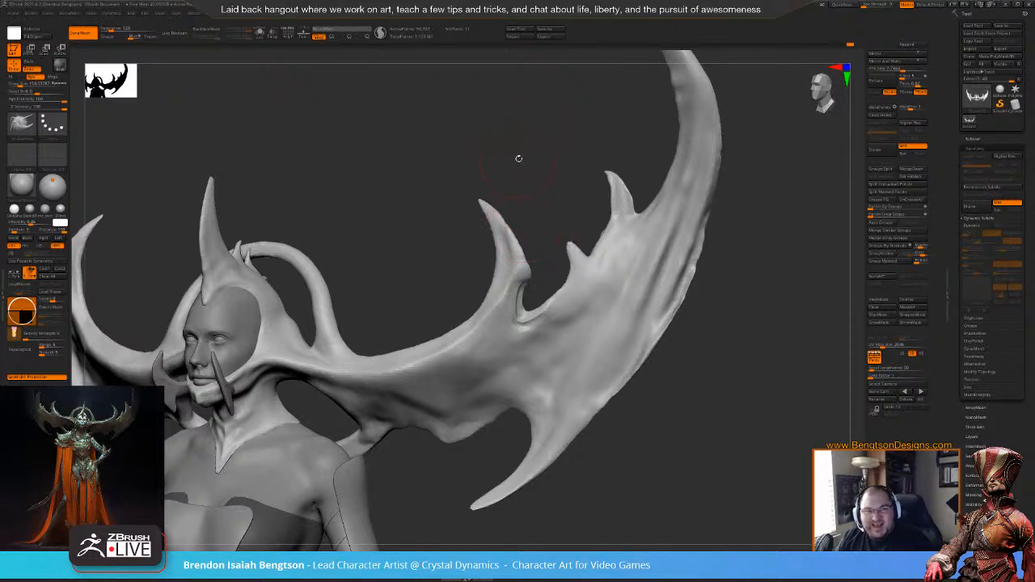
# - Build up clay with the ClayBuildup brush from the inner spike's base down along the wing's upper edge
pyautogui.moveTo(713, 407); pyautogui.dragTo(706, 372)
pyautogui.press('b')
pyautogui.press('c')
pyautogui.press('b')
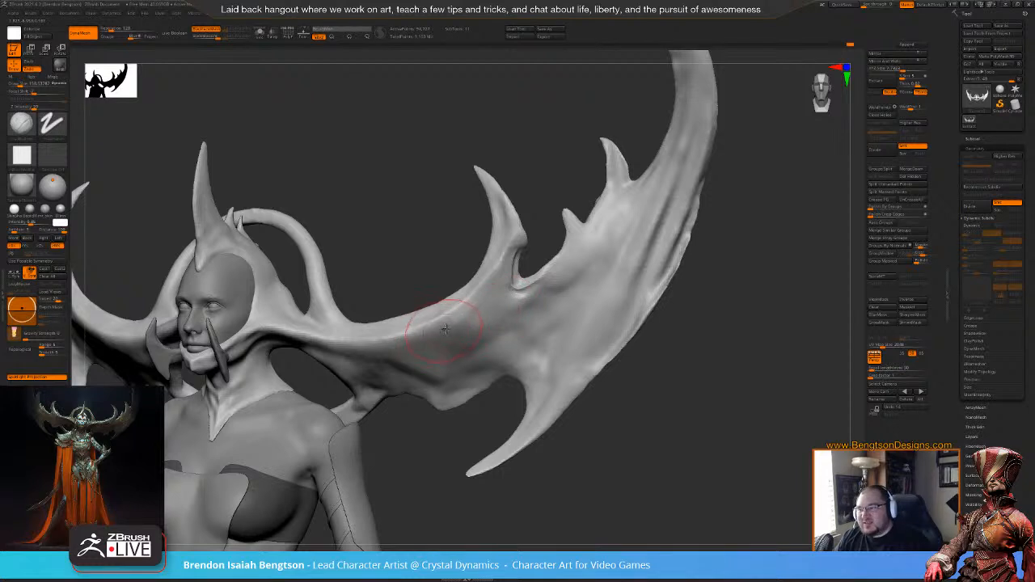
pyautogui.press('space')
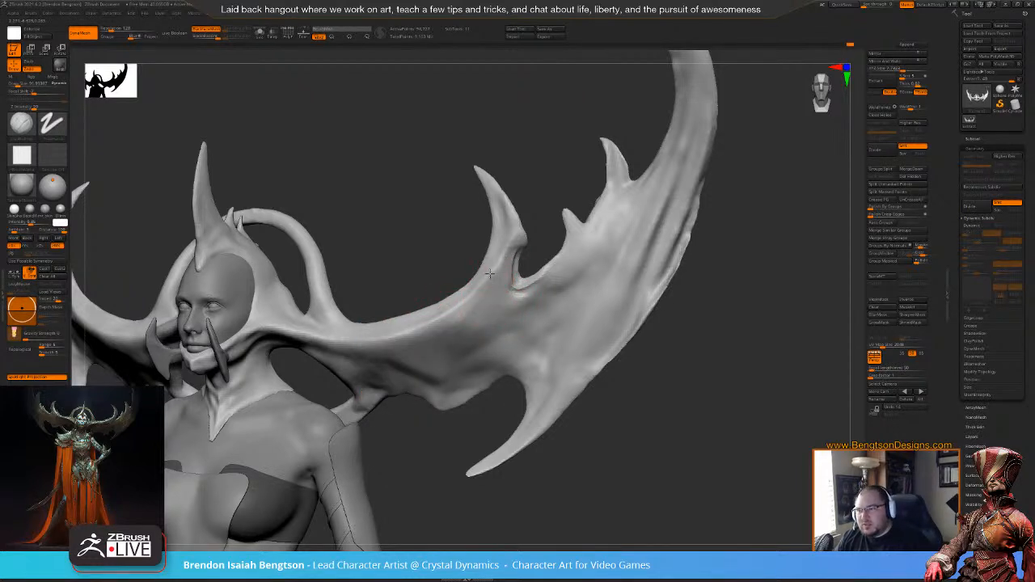
pyautogui.moveTo(503, 257)
pyautogui.mouseDown()
pyautogui.moveTo(448, 309)
pyautogui.moveTo(460, 322)
pyautogui.mouseUp()
pyautogui.moveTo(498, 278)
pyautogui.mouseDown()
pyautogui.moveTo(472, 314)
pyautogui.moveTo(498, 261)
pyautogui.moveTo(427, 322)
pyautogui.moveTo(461, 327)
pyautogui.moveTo(425, 334)
pyautogui.mouseUp()
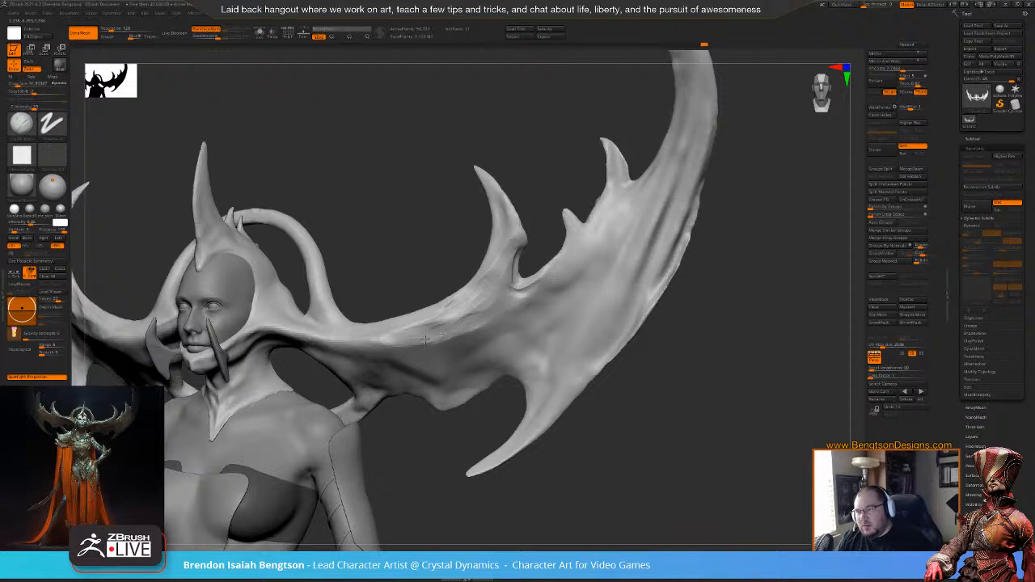
# - Flatten the fresh clay strokes along the wing's upper edge between the inner spike and the halo
pyautogui.press('space')
pyautogui.moveTo(465, 327); pyautogui.dragTo(473, 327)
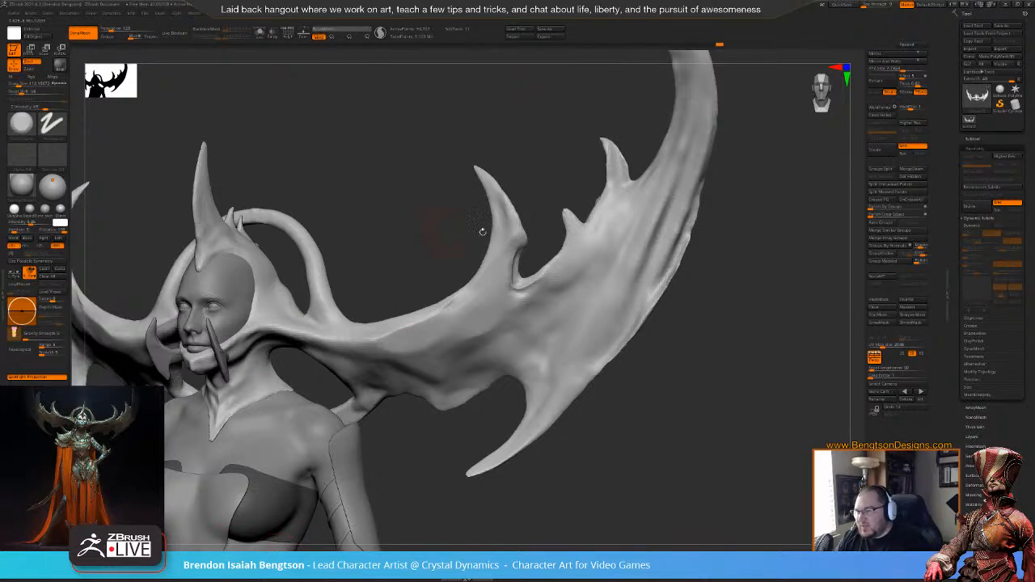
pyautogui.moveTo(465, 307)
pyautogui.keyDown('shift'); pyautogui.mouseDown()
pyautogui.moveTo(403, 336)
pyautogui.moveTo(460, 308)
pyautogui.moveTo(408, 243)
pyautogui.moveTo(418, 227)
pyautogui.moveTo(403, 294)
pyautogui.mouseUp(); pyautogui.keyUp('shift')
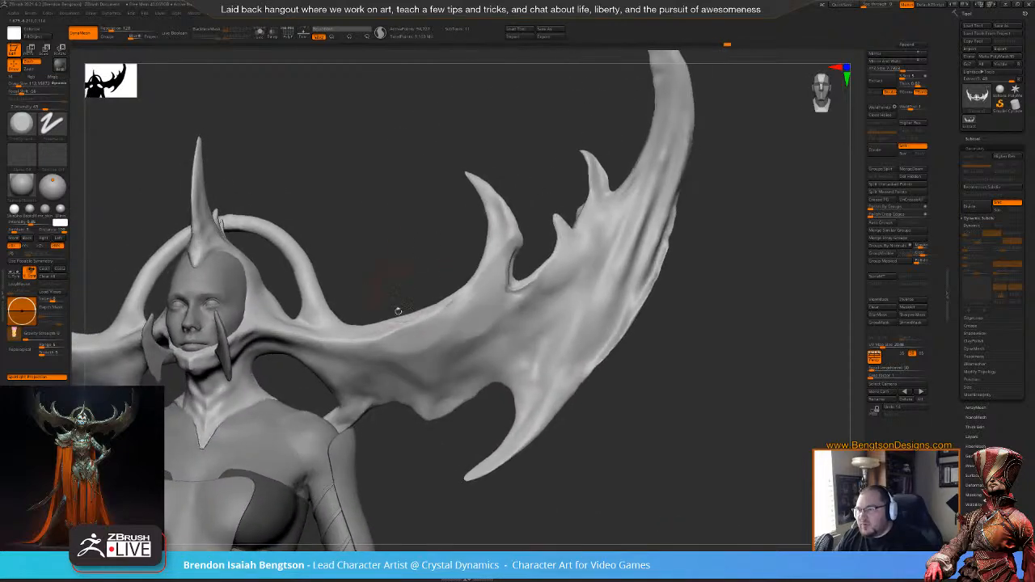
pyautogui.moveTo(386, 333); pyautogui.dragTo(359, 343)
pyautogui.moveTo(418, 324); pyautogui.dragTo(356, 345)
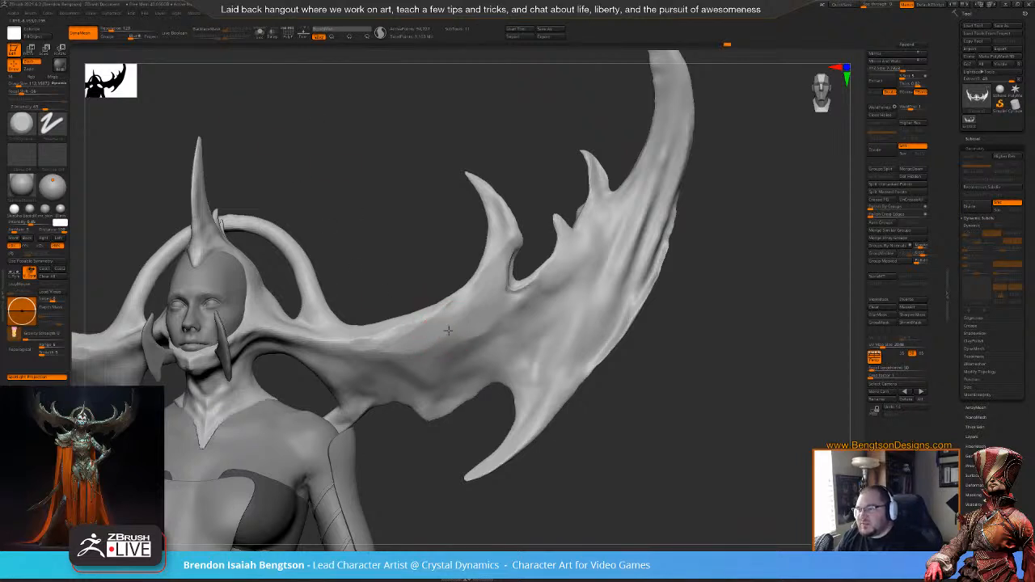
pyautogui.moveTo(479, 334)
pyautogui.mouseDown()
pyautogui.moveTo(427, 352)
pyautogui.moveTo(372, 354)
pyautogui.mouseUp()
# - Even out the wing's inner arm with a larger brush and smooth the ridges on the outer wing's face
pyautogui.press('space')
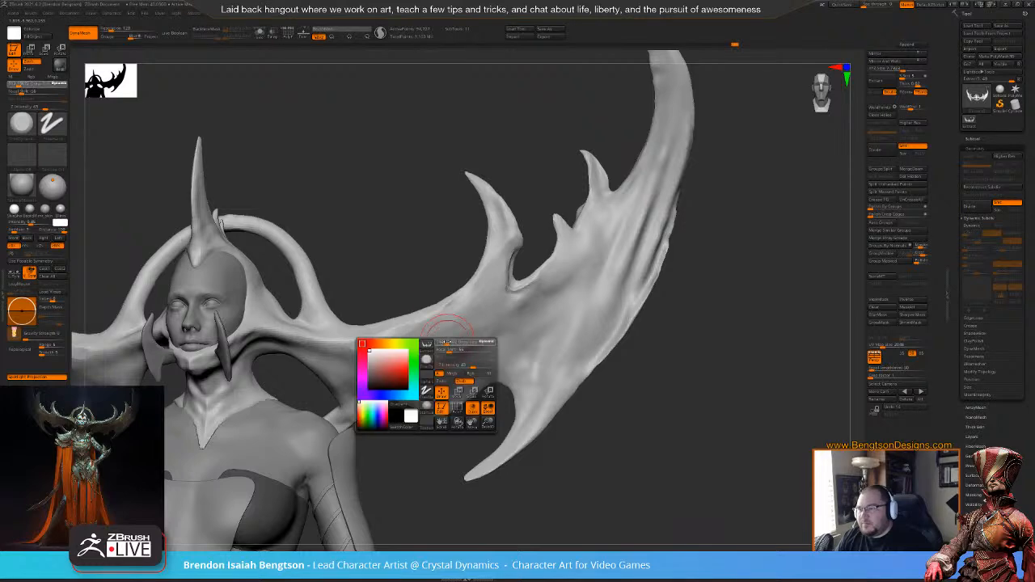
pyautogui.moveTo(450, 316); pyautogui.dragTo(479, 326, button='right')
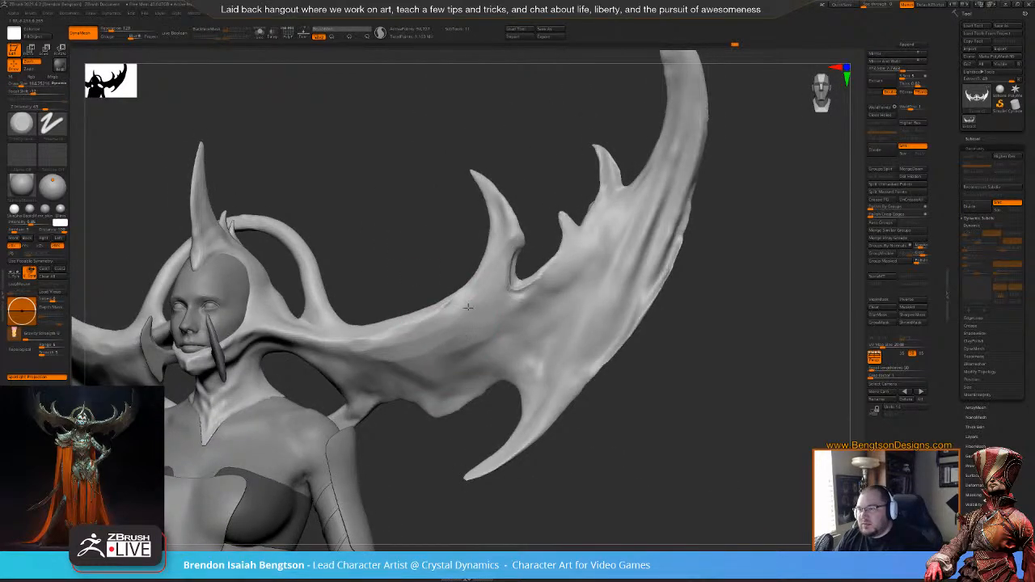
pyautogui.moveTo(369, 338)
pyautogui.mouseDown()
pyautogui.moveTo(439, 312)
pyautogui.moveTo(407, 326)
pyautogui.moveTo(424, 322)
pyautogui.mouseUp()
pyautogui.press('shift')
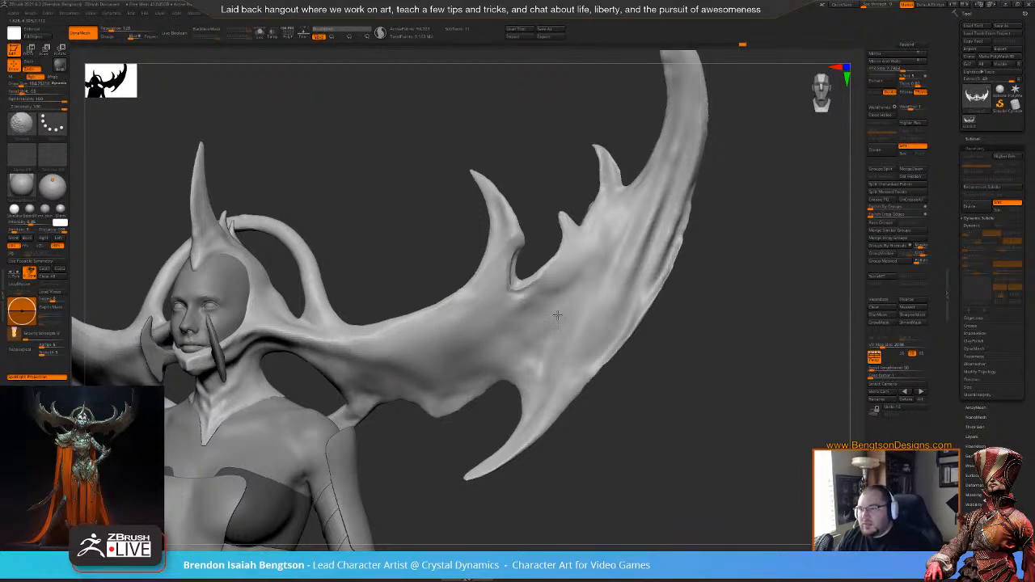
pyautogui.keyDown('alt'); pyautogui.moveTo(753, 269); pyautogui.dragTo(722, 296); pyautogui.keyUp('alt')
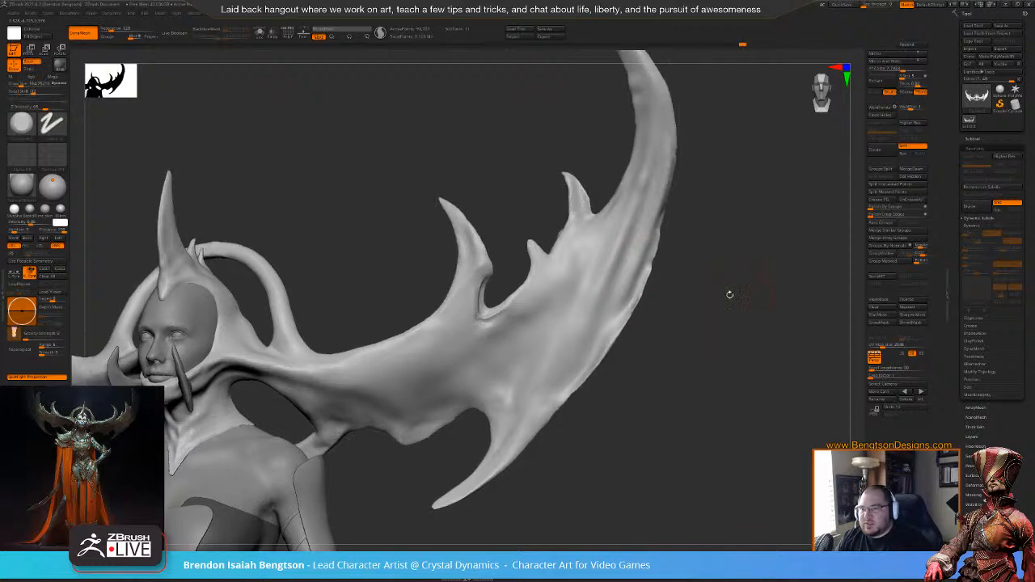
pyautogui.moveTo(635, 229)
pyautogui.keyDown('shift'); pyautogui.mouseDown()
pyautogui.moveTo(627, 302)
pyautogui.moveTo(517, 391)
pyautogui.mouseUp(); pyautogui.keyUp('shift')
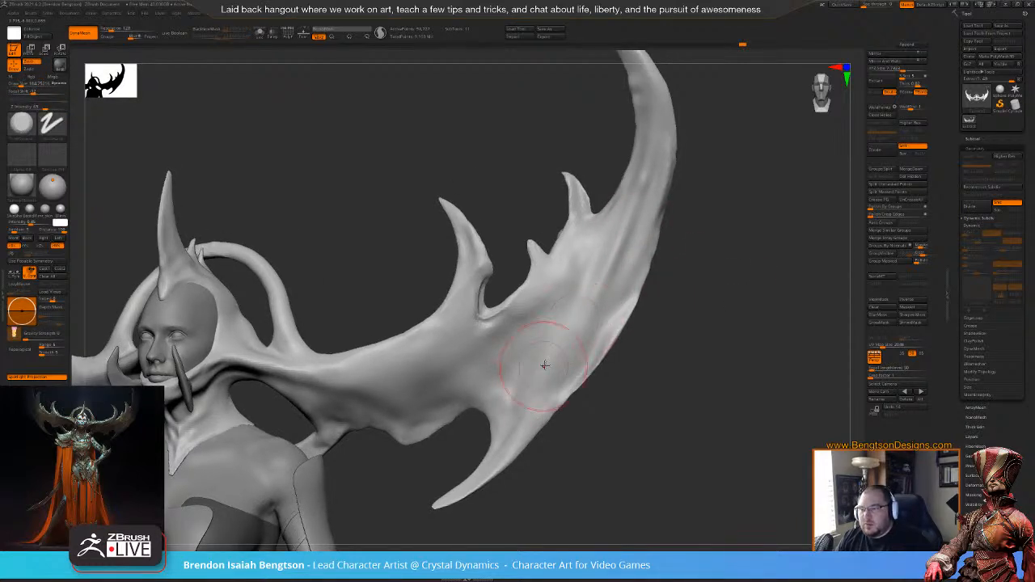
pyautogui.moveTo(573, 197)
pyautogui.keyDown('shift'); pyautogui.mouseDown()
pyautogui.moveTo(569, 215)
pyautogui.moveTo(513, 167)
pyautogui.moveTo(523, 183)
pyautogui.mouseUp(); pyautogui.keyUp('shift')
# - Examine the headdress silhouette on the whole figure and from a closer front view, trying the See-through slider
pyautogui.moveTo(478, 267); pyautogui.dragTo(450, 156)
pyautogui.press('f')
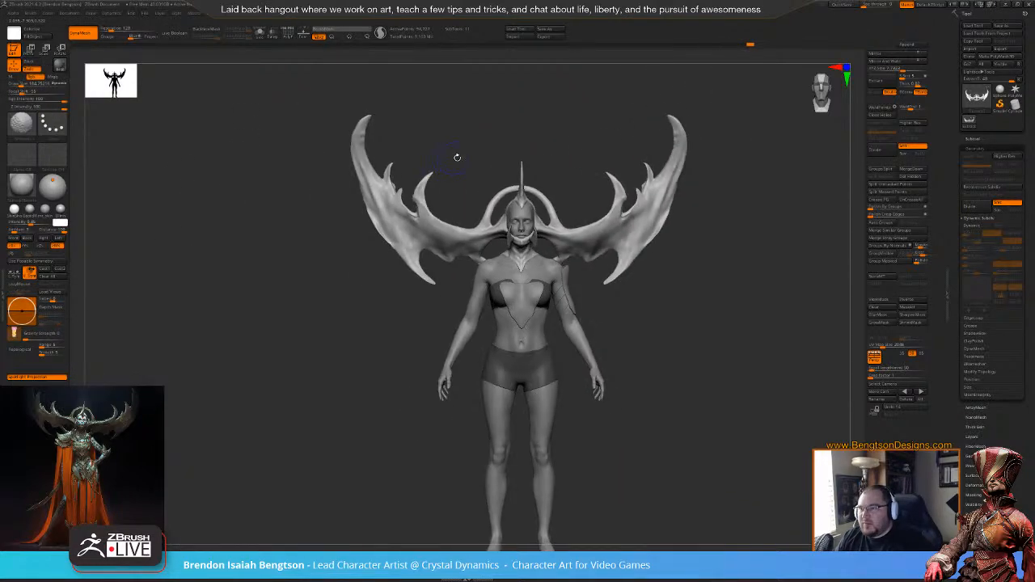
pyautogui.moveTo(574, 185)
pyautogui.keyDown('alt'); pyautogui.mouseDown()
pyautogui.moveTo(474, 261)
pyautogui.moveTo(560, 178)
pyautogui.moveTo(539, 208)
pyautogui.mouseUp(); pyautogui.keyUp('alt')
pyautogui.press('f')
pyautogui.press('space')
pyautogui.moveTo(734, 389)
pyautogui.mouseDown()
pyautogui.moveTo(762, 393)
pyautogui.moveTo(747, 296)
pyautogui.mouseUp()
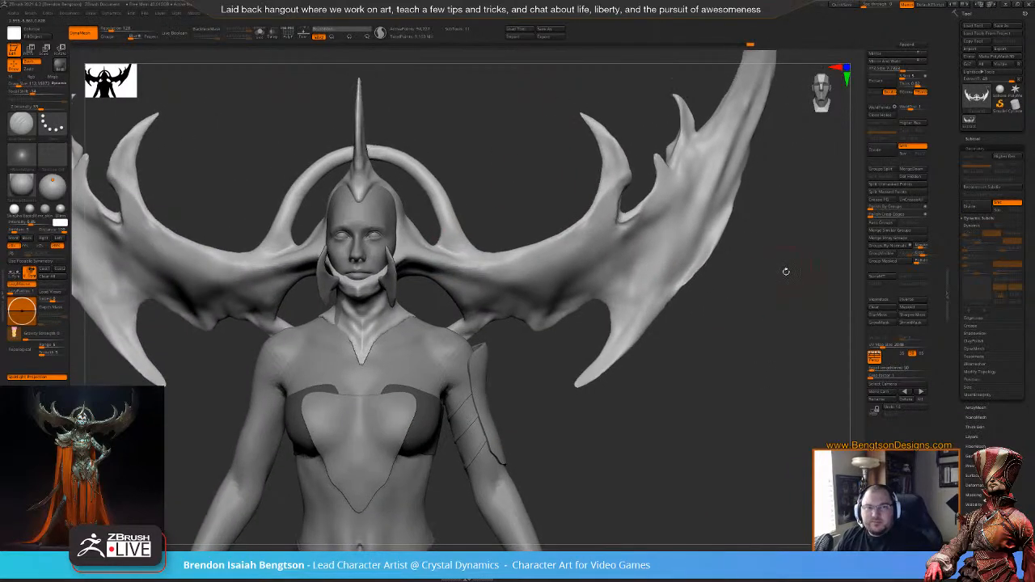
pyautogui.moveTo(867, 5); pyautogui.dragTo(885, 6)
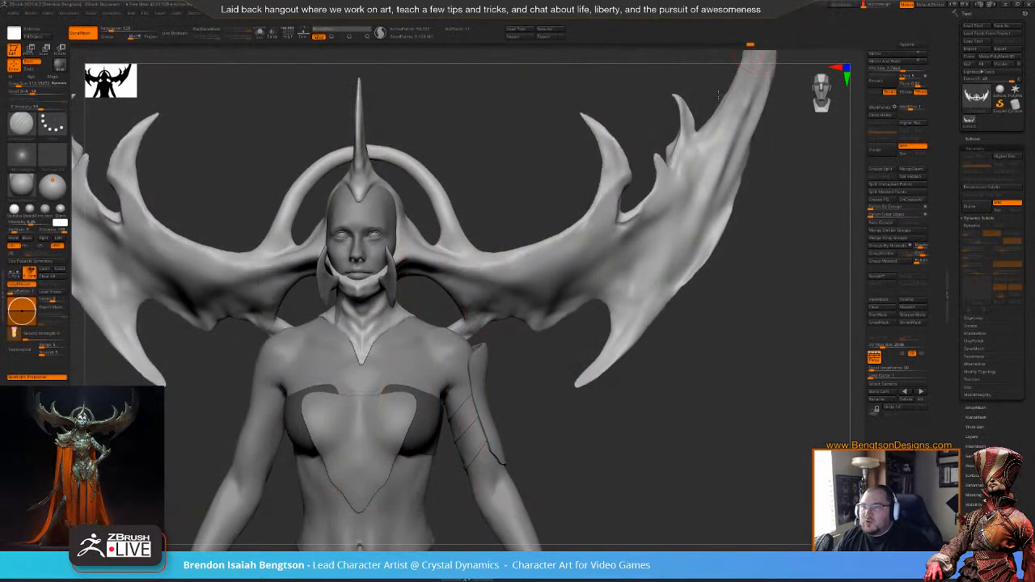
pyautogui.moveTo(522, 208)
pyautogui.mouseDown()
pyautogui.moveTo(485, 194)
pyautogui.moveTo(518, 199)
pyautogui.mouseUp()
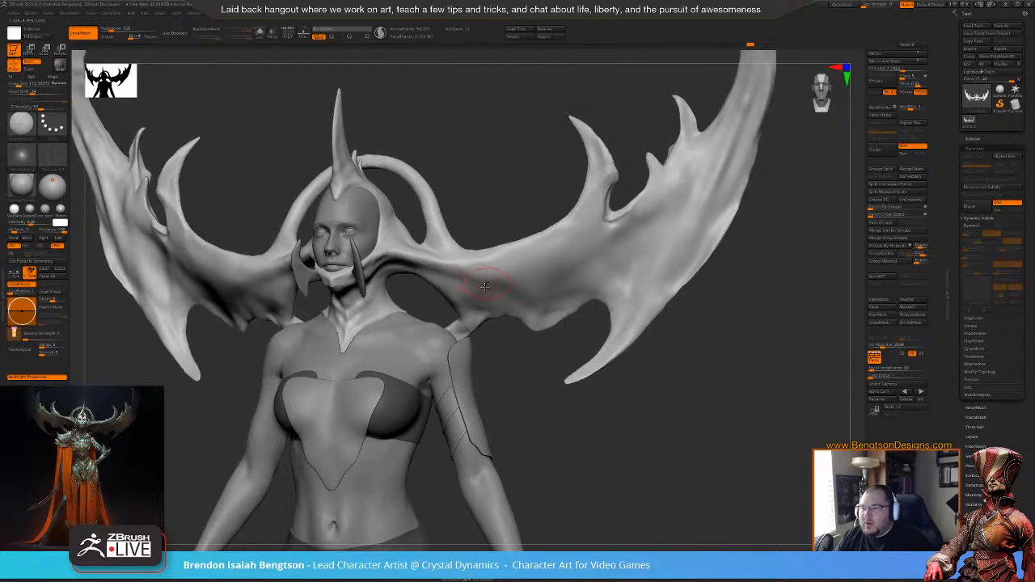
# - Lay ClayBuildup strokes along the wing's inner arm beside the halo to give it a fibrous surface
pyautogui.press('b')
pyautogui.press('c')
pyautogui.press('b')
pyautogui.moveTo(543, 259)
pyautogui.mouseDown()
pyautogui.moveTo(448, 279)
pyautogui.moveTo(465, 266)
pyautogui.moveTo(478, 276)
pyautogui.mouseUp()
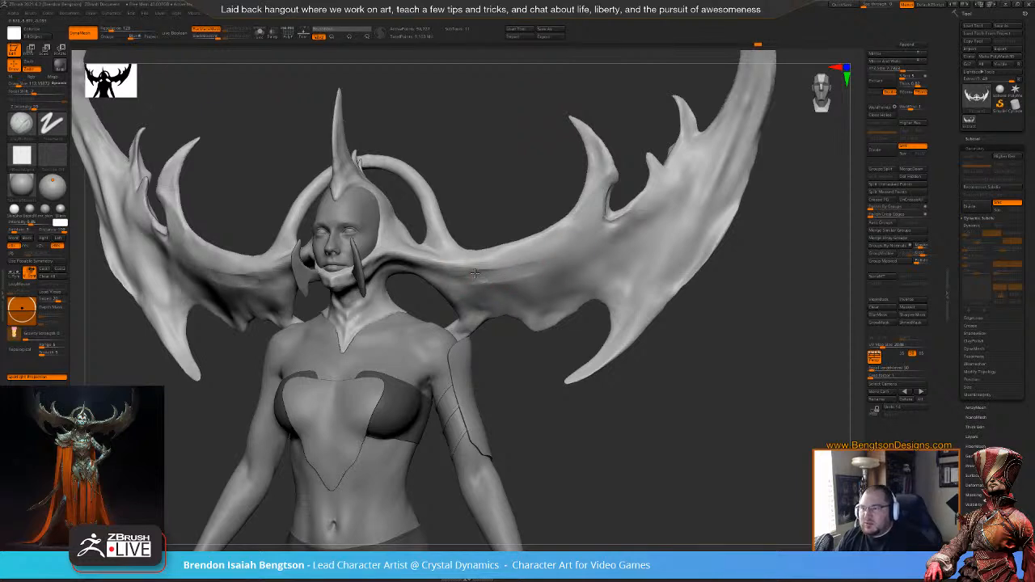
pyautogui.press('space')
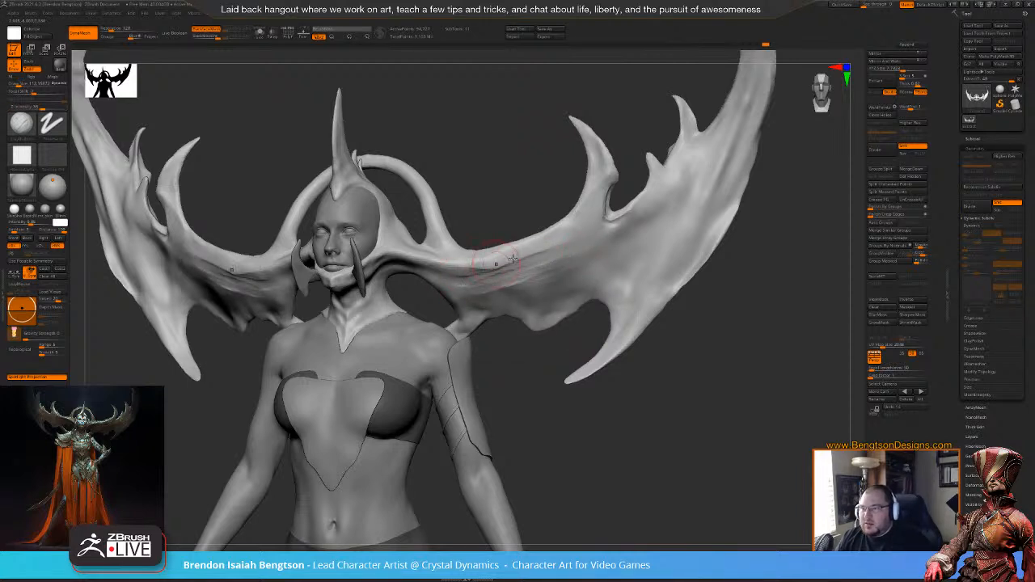
# - Adjust the side of the headdress beside the face with the Move Topological brush and check the wings from above
pyautogui.moveTo(482, 189); pyautogui.dragTo(525, 230)
pyautogui.press('b')
pyautogui.press('m')
pyautogui.press('t')
pyautogui.moveTo(397, 239); pyautogui.dragTo(395, 262)
pyautogui.moveTo(479, 185)
pyautogui.mouseDown()
pyautogui.moveTo(490, 201)
pyautogui.moveTo(446, 136)
pyautogui.mouseUp()
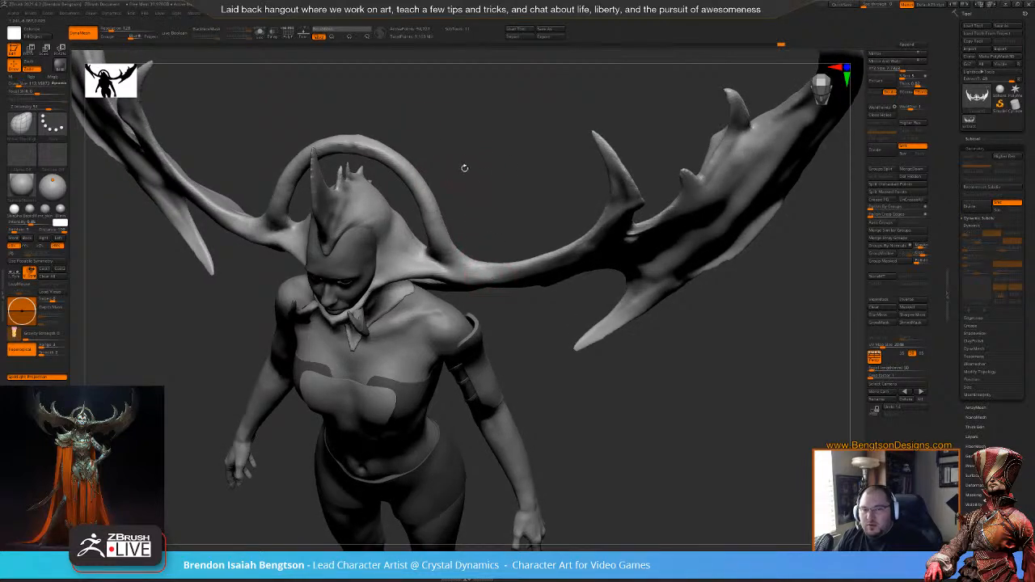
pyautogui.moveTo(476, 180); pyautogui.dragTo(471, 185)
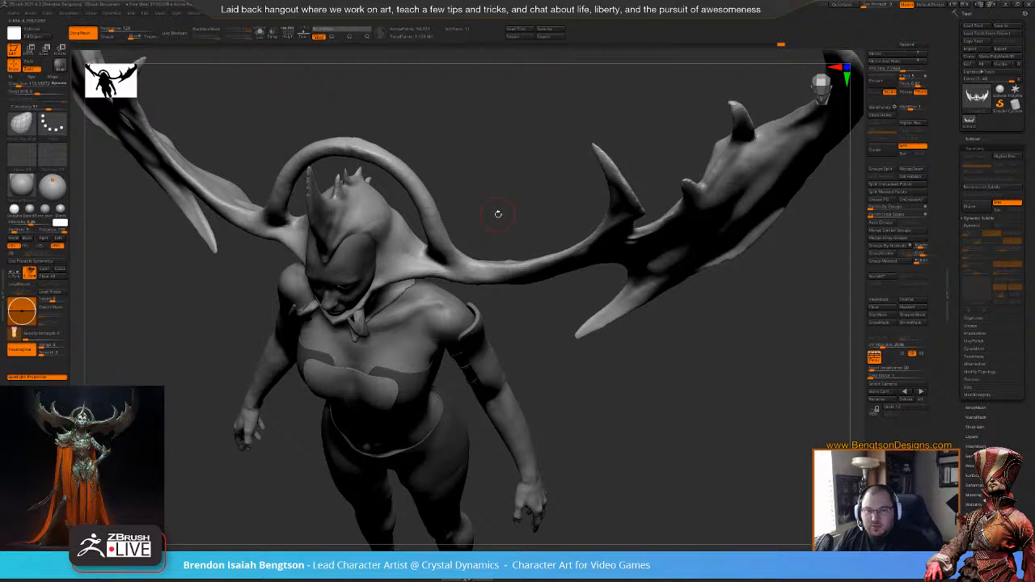
pyautogui.moveTo(496, 215); pyautogui.dragTo(471, 227)
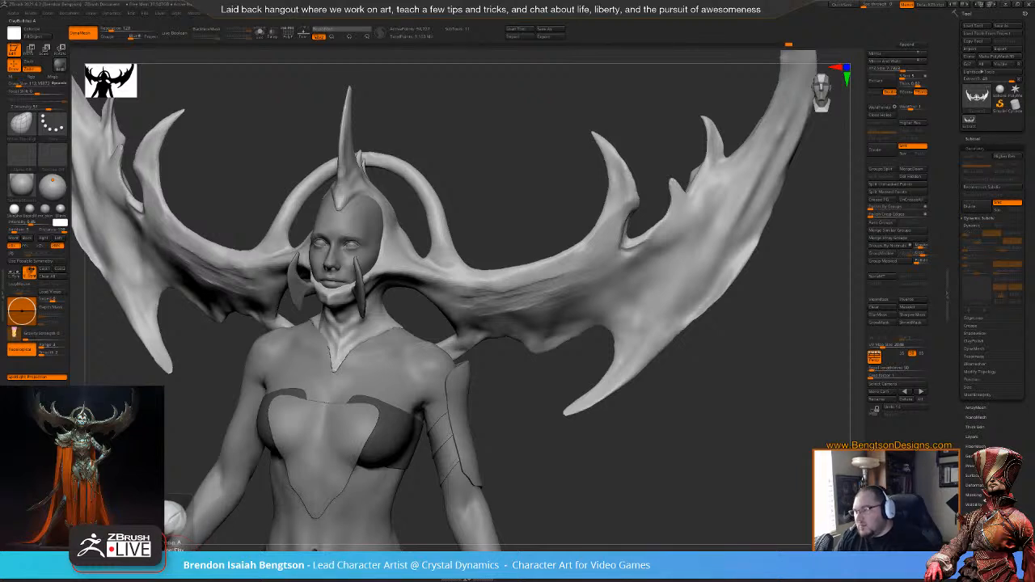
# - Switch in turn through the Move Topological, hPolish, DamStandard and ClayBuildup brushes to demonstrate quick brush selection
pyautogui.click(175, 563)
pyautogui.press('b')
pyautogui.press('m')
pyautogui.press('t')
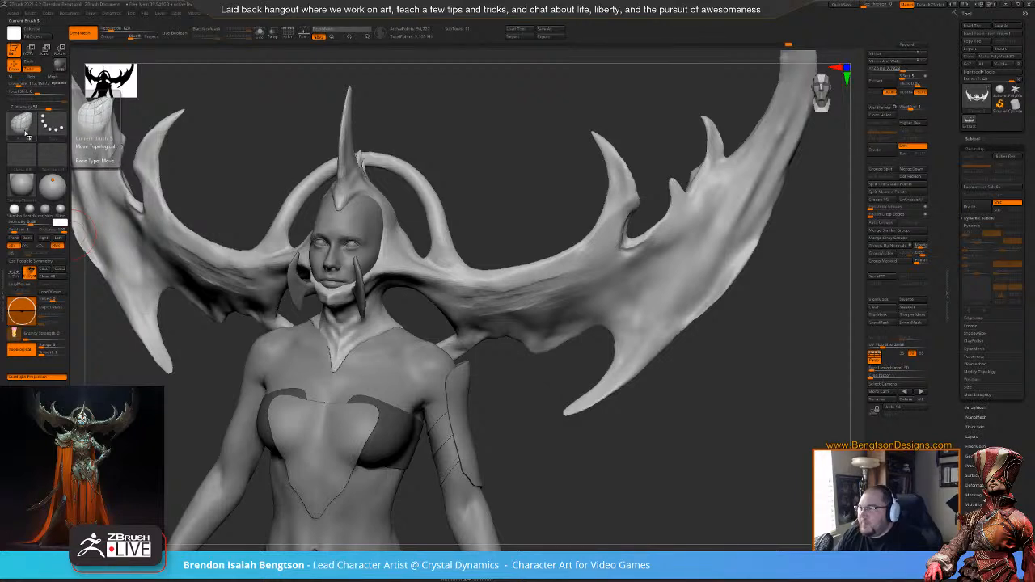
pyautogui.press('b')
pyautogui.press('h')
pyautogui.press('p')
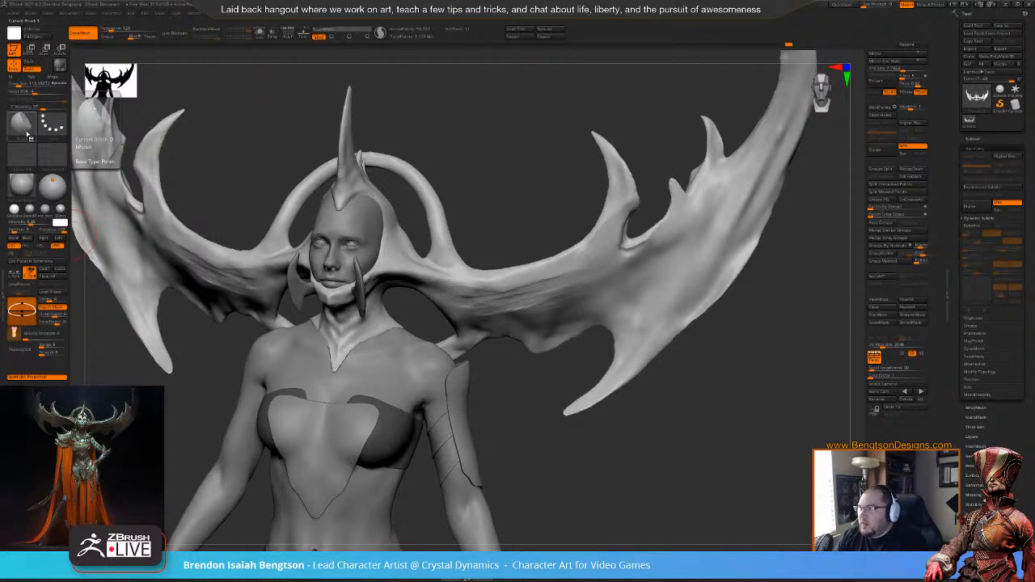
pyautogui.press('b')
pyautogui.press('d')
pyautogui.press('s')
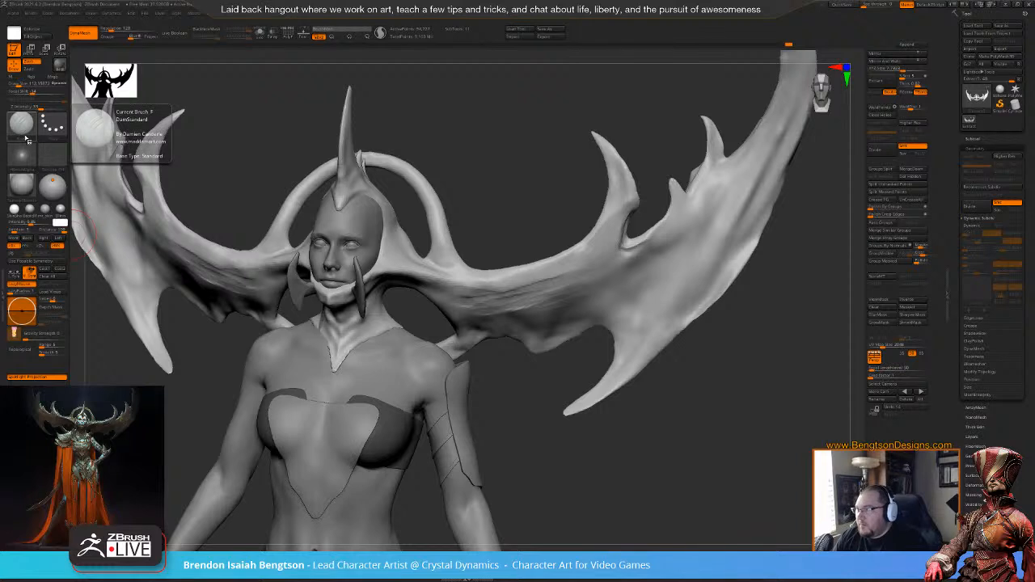
pyautogui.press('b')
pyautogui.press('c')
pyautogui.press('b')
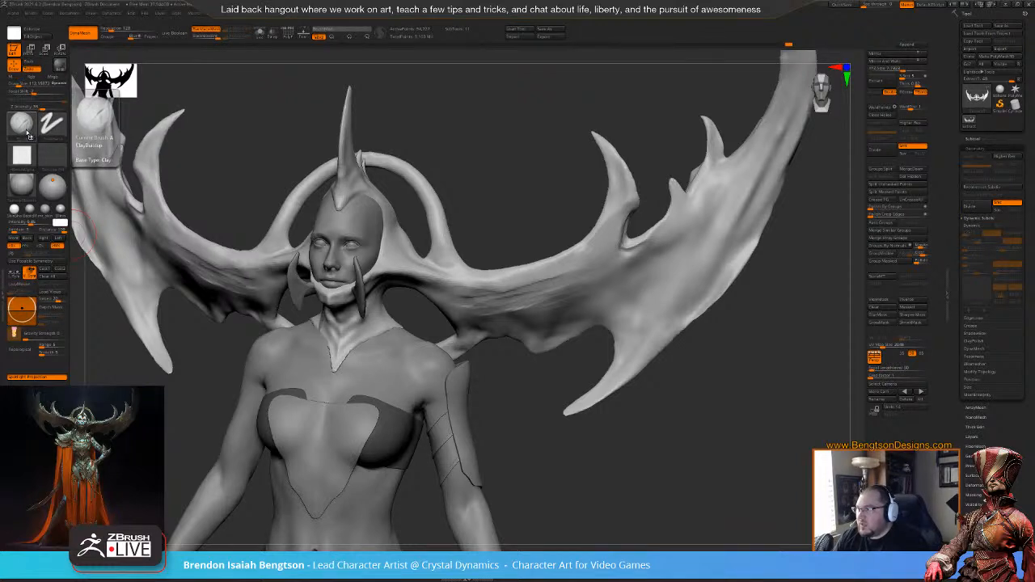
pyautogui.press('b')
pyautogui.press('m')
pyautogui.press('t')
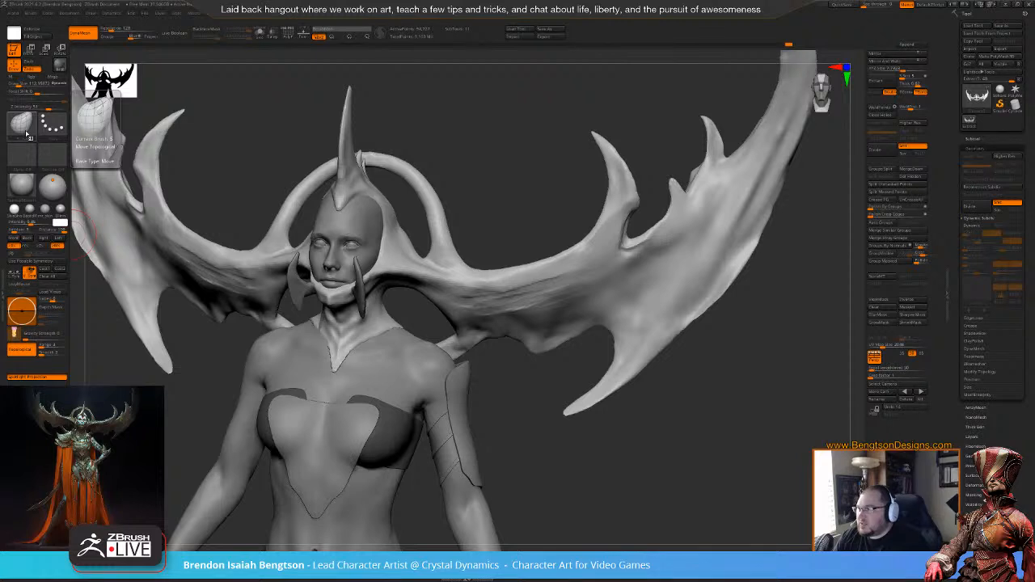
pyautogui.press('b')
pyautogui.press('z')
pyautogui.press('m')
pyautogui.press('3')
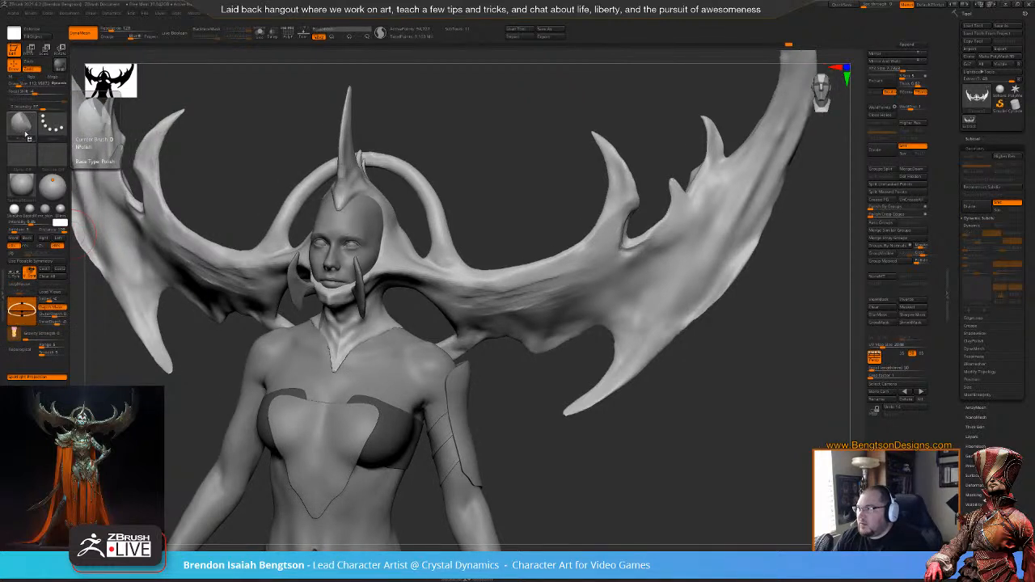
pyautogui.press('4')
# - Add ClayBuildup strokes along the wing's inner arm toward the head, undoing an unwanted stroke and working in a sideways view
pyautogui.moveTo(500, 192); pyautogui.dragTo(512, 192)
pyautogui.press('2')
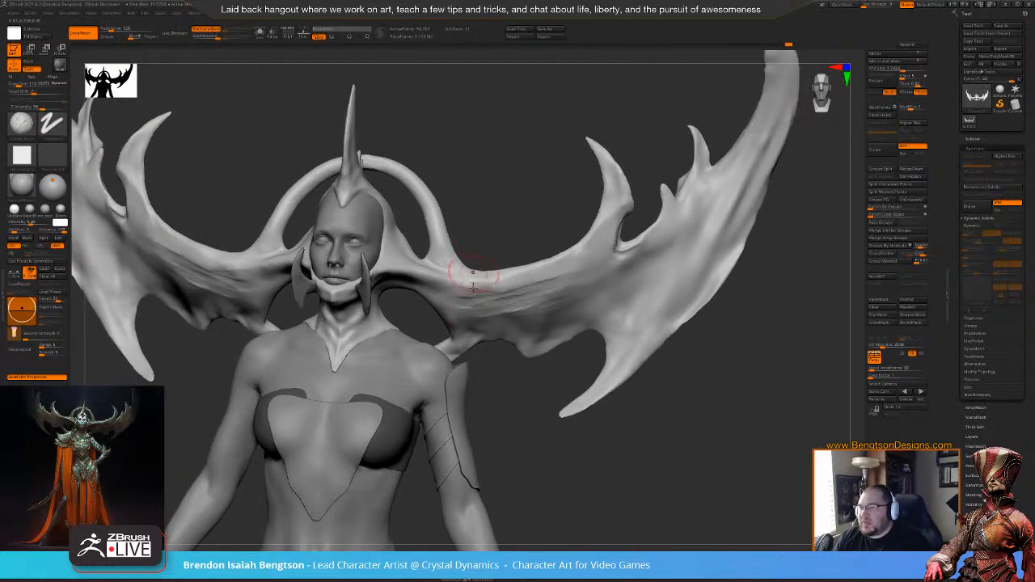
pyautogui.moveTo(431, 279); pyautogui.dragTo(476, 278)
pyautogui.moveTo(511, 208)
pyautogui.mouseDown()
pyautogui.moveTo(524, 176)
pyautogui.moveTo(545, 184)
pyautogui.moveTo(559, 168)
pyautogui.moveTo(528, 183)
pyautogui.mouseUp()
pyautogui.hotkey('ctrl', 'z')
pyautogui.moveTo(392, 92)
pyautogui.mouseDown()
pyautogui.moveTo(414, 129)
pyautogui.moveTo(424, 263)
pyautogui.mouseUp()
pyautogui.moveTo(414, 113); pyautogui.dragTo(415, 117)
pyautogui.moveTo(428, 165); pyautogui.dragTo(417, 275)
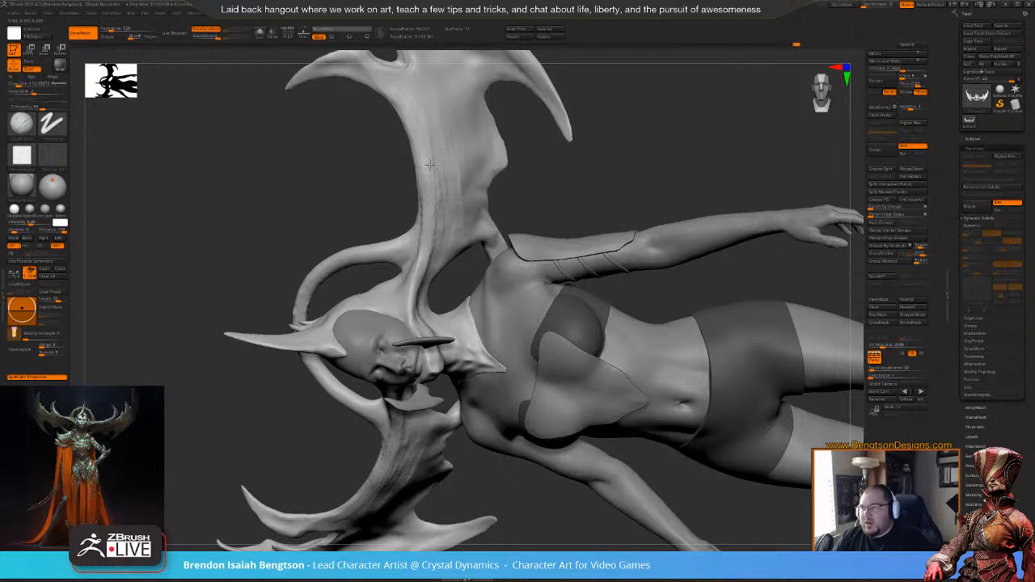
# - Adjust the brush size and build a long clay ridge along the wing between its outer part and inner arm
pyautogui.moveTo(613, 186)
pyautogui.mouseDown()
pyautogui.moveTo(611, 166)
pyautogui.moveTo(605, 185)
pyautogui.moveTo(572, 173)
pyautogui.mouseUp()
pyautogui.press('space')
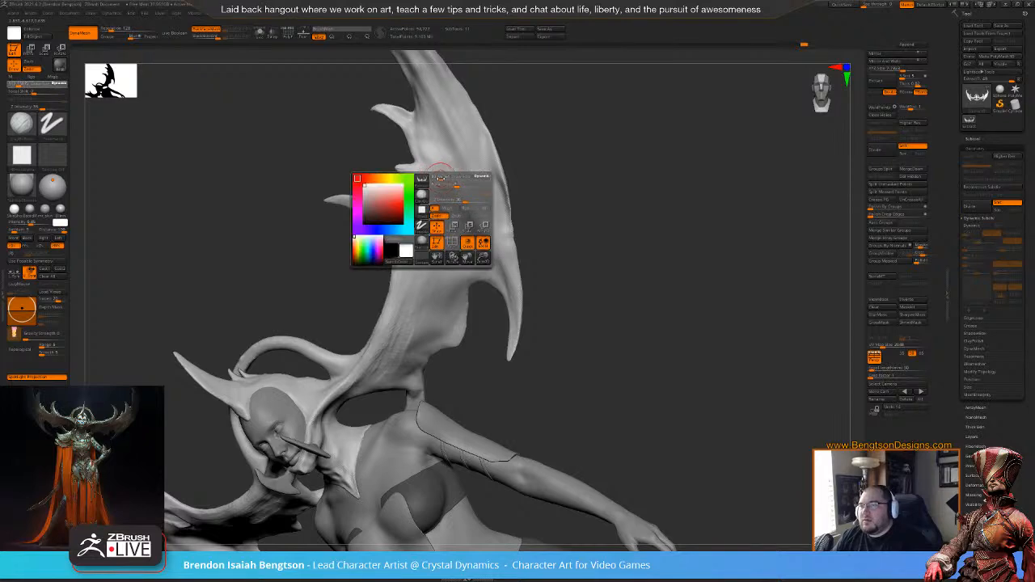
pyautogui.moveTo(441, 182)
pyautogui.mouseDown()
pyautogui.moveTo(445, 228)
pyautogui.moveTo(400, 391)
pyautogui.mouseUp()
pyautogui.moveTo(612, 192)
pyautogui.mouseDown()
pyautogui.moveTo(635, 229)
pyautogui.moveTo(670, 199)
pyautogui.moveTo(653, 257)
pyautogui.moveTo(684, 259)
pyautogui.moveTo(659, 299)
pyautogui.moveTo(639, 289)
pyautogui.moveTo(679, 342)
pyautogui.moveTo(666, 330)
pyautogui.mouseUp()
pyautogui.moveTo(666, 332)
pyautogui.mouseDown()
pyautogui.moveTo(707, 328)
pyautogui.moveTo(679, 350)
pyautogui.moveTo(664, 333)
pyautogui.moveTo(679, 348)
pyautogui.moveTo(672, 356)
pyautogui.moveTo(674, 331)
pyautogui.mouseUp()
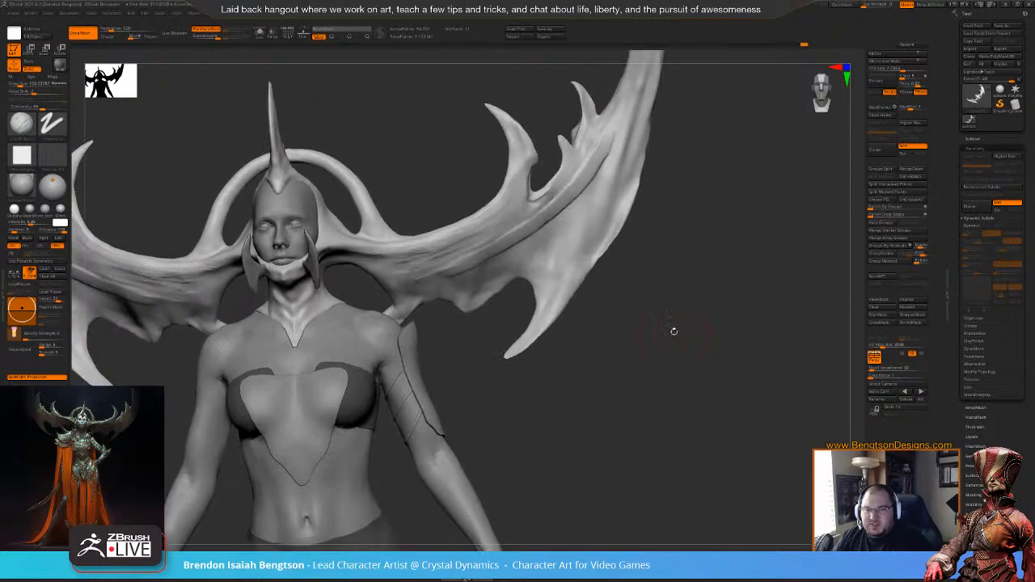
# - Build flowing ClayBuildup ridges from the upper wing past the inner spikes and down the inner arm toward the head
pyautogui.moveTo(694, 292)
pyautogui.mouseDown()
pyautogui.moveTo(711, 261)
pyautogui.moveTo(718, 312)
pyautogui.moveTo(712, 251)
pyautogui.moveTo(687, 246)
pyautogui.mouseUp()
pyautogui.moveTo(619, 164); pyautogui.dragTo(621, 252)
pyautogui.moveTo(633, 218); pyautogui.dragTo(621, 131)
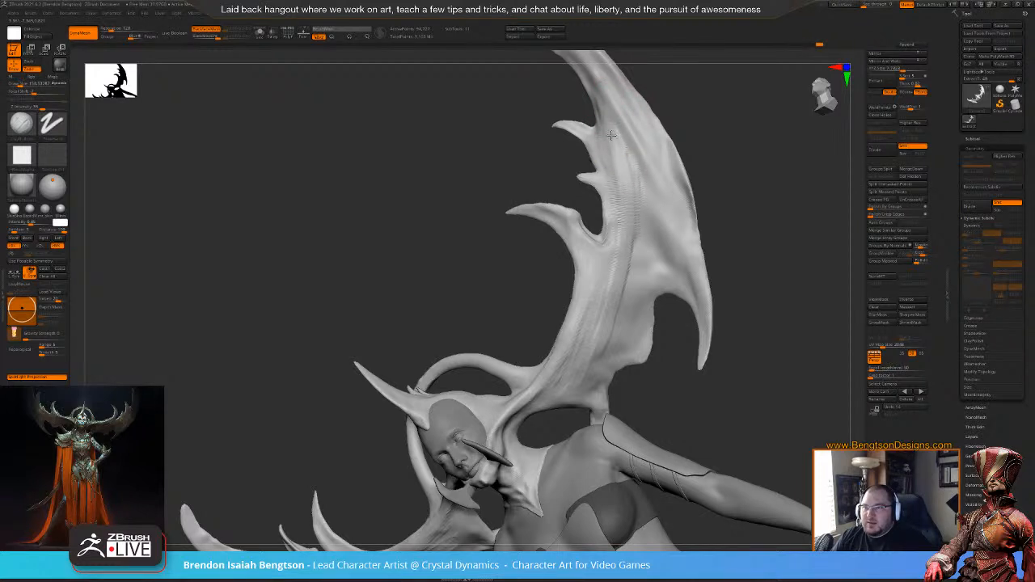
pyautogui.moveTo(599, 78)
pyautogui.mouseDown()
pyautogui.moveTo(628, 175)
pyautogui.moveTo(630, 244)
pyautogui.mouseUp()
pyautogui.moveTo(636, 192)
pyautogui.mouseDown()
pyautogui.moveTo(641, 221)
pyautogui.moveTo(606, 273)
pyautogui.mouseUp()
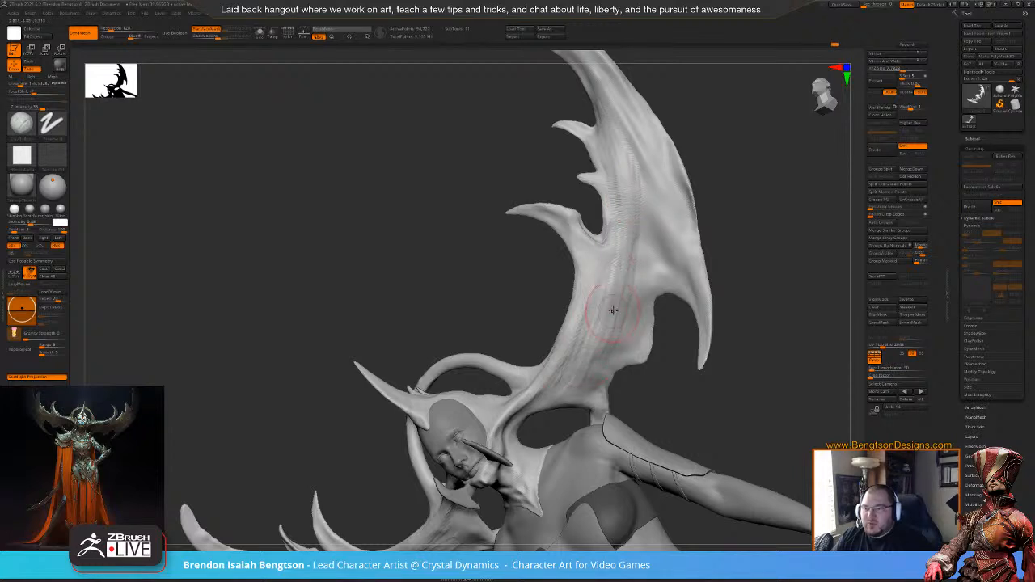
pyautogui.moveTo(620, 213); pyautogui.dragTo(590, 383)
pyautogui.moveTo(630, 255); pyautogui.dragTo(624, 301)
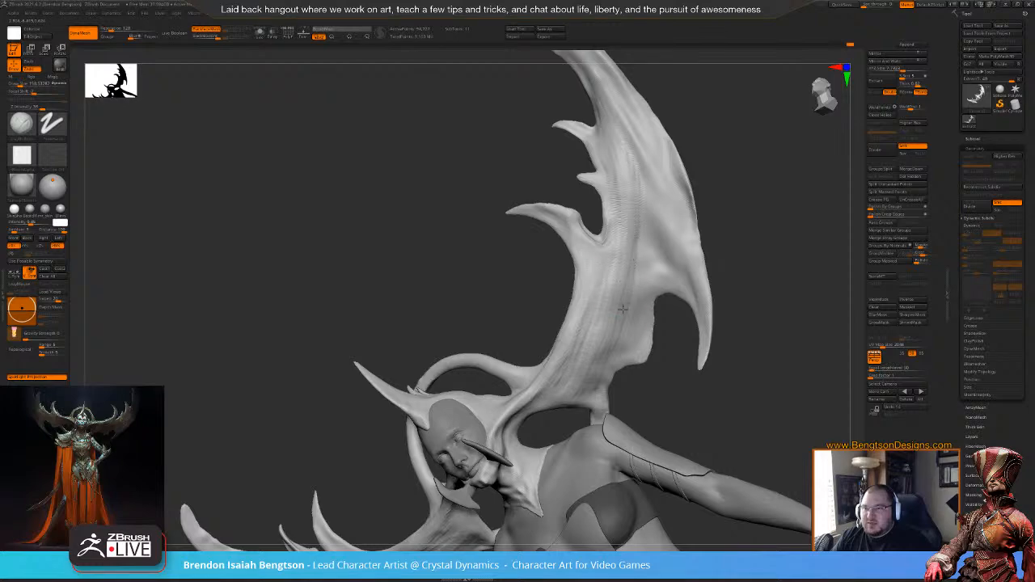
pyautogui.moveTo(607, 372); pyautogui.dragTo(588, 377)
pyautogui.moveTo(612, 341); pyautogui.dragTo(591, 388)
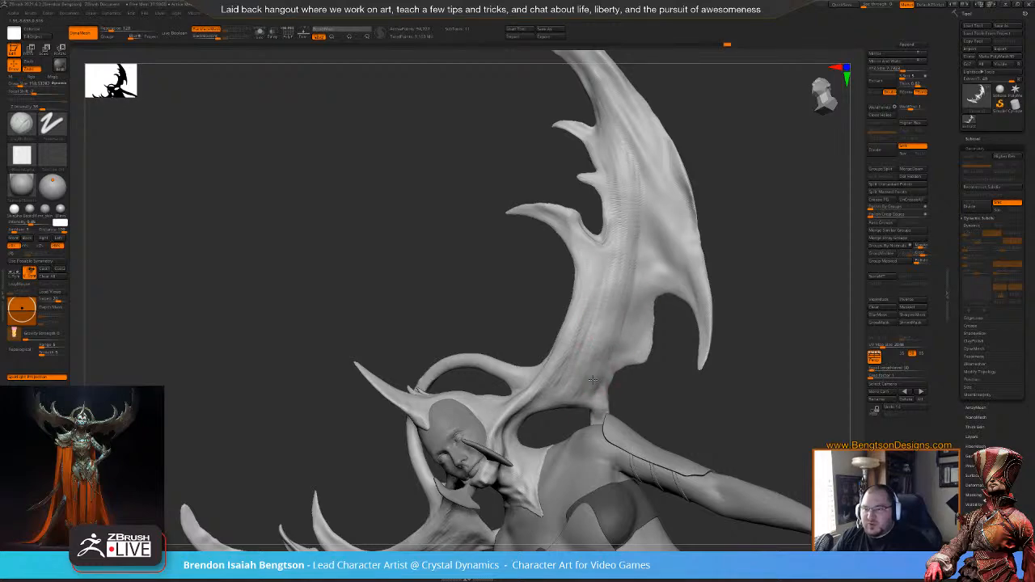
# - Smooth the new clay ridges along the wing's inner arm, checking the form from the front, side and above
pyautogui.moveTo(735, 213)
pyautogui.mouseDown()
pyautogui.moveTo(772, 324)
pyautogui.moveTo(793, 340)
pyautogui.moveTo(768, 359)
pyautogui.mouseUp()
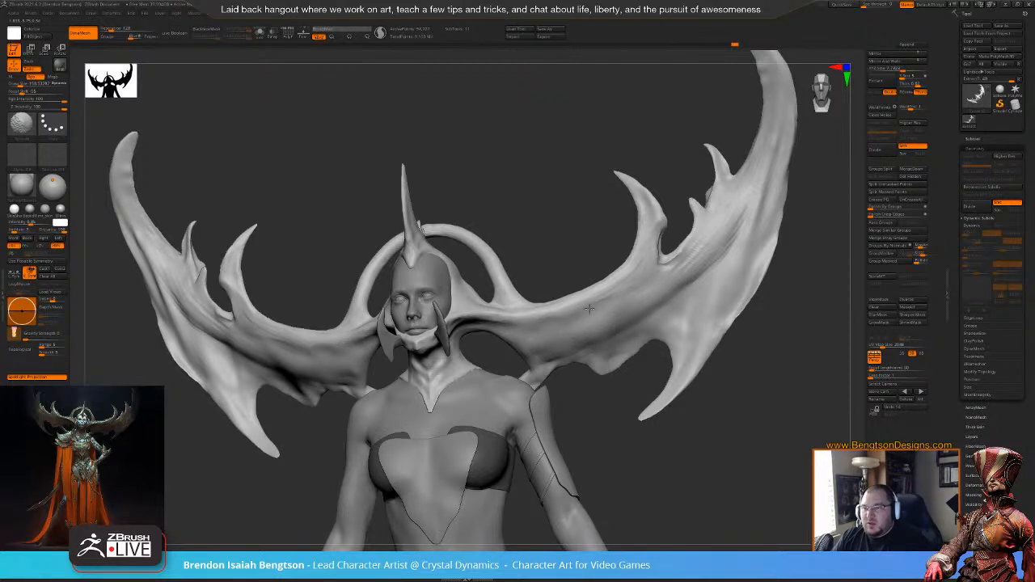
pyautogui.moveTo(801, 246)
pyautogui.keyDown('alt'); pyautogui.mouseDown()
pyautogui.moveTo(744, 296)
pyautogui.moveTo(656, 294)
pyautogui.mouseUp(); pyautogui.keyUp('alt')
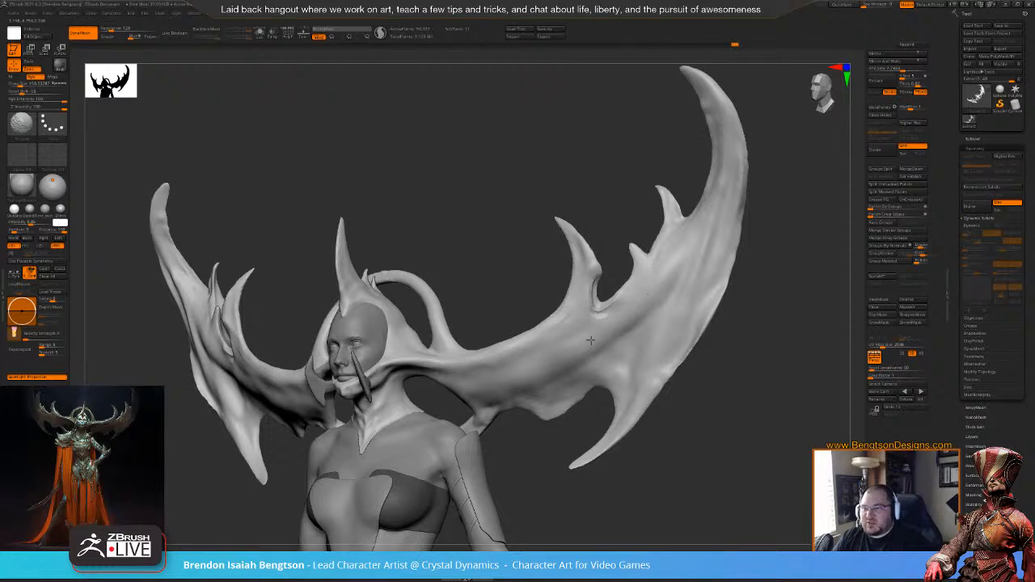
pyautogui.moveTo(479, 278)
pyautogui.mouseDown()
pyautogui.moveTo(508, 265)
pyautogui.moveTo(507, 233)
pyautogui.moveTo(517, 230)
pyautogui.moveTo(522, 246)
pyautogui.mouseUp()
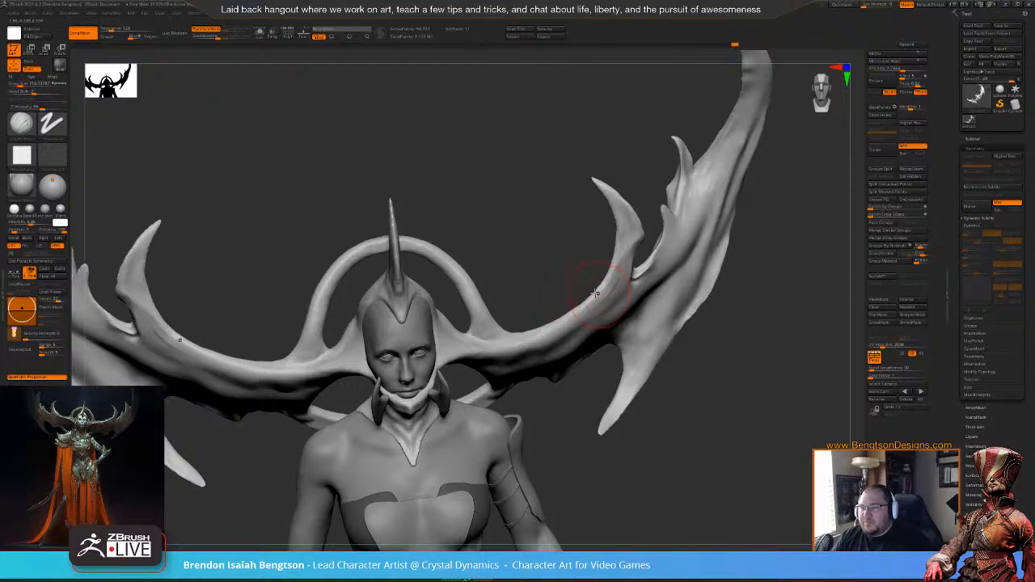
pyautogui.moveTo(621, 312)
pyautogui.mouseDown(button='right')
pyautogui.moveTo(608, 351)
pyautogui.moveTo(621, 295)
pyautogui.moveTo(625, 321)
pyautogui.moveTo(619, 203)
pyautogui.moveTo(587, 260)
pyautogui.mouseUp(button='right')
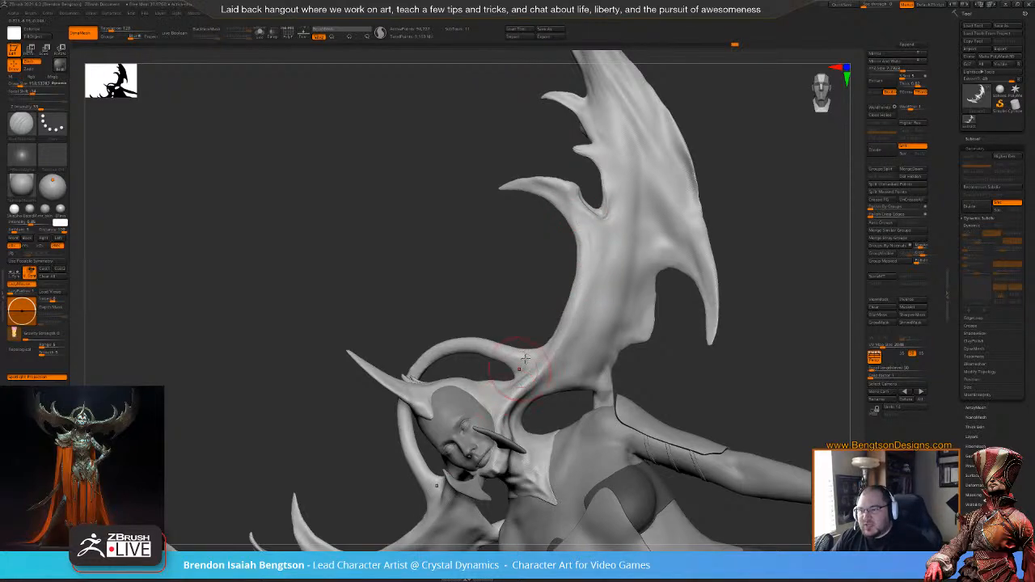
pyautogui.moveTo(534, 254)
pyautogui.mouseDown(button='right')
pyautogui.moveTo(521, 247)
pyautogui.moveTo(555, 245)
pyautogui.moveTo(571, 225)
pyautogui.mouseUp(button='right')
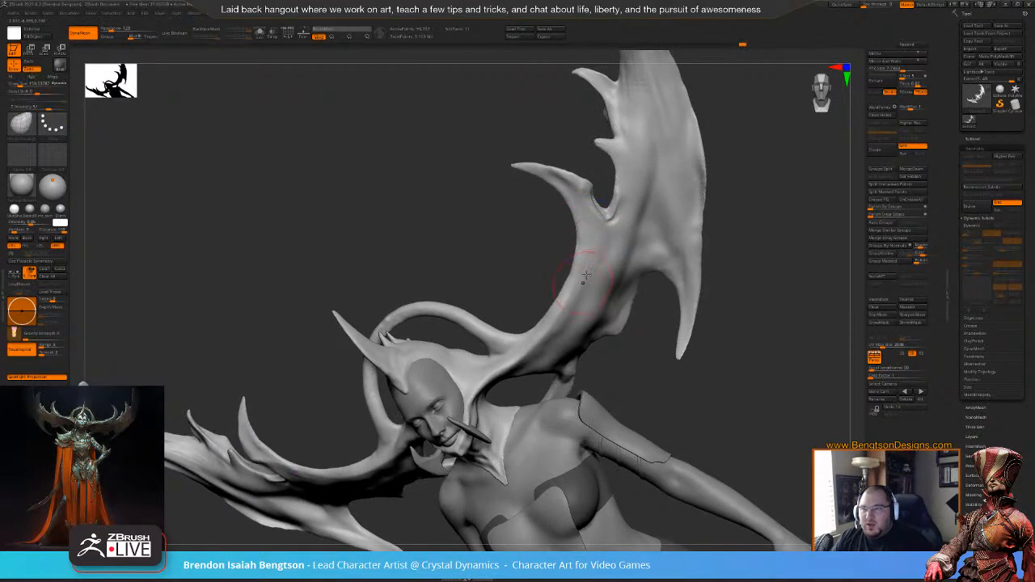
# - Add ClayBuildup strokes across the wing's lower membrane toward the spikes and smooth them into the surface
pyautogui.moveTo(815, 233)
pyautogui.mouseDown()
pyautogui.moveTo(797, 285)
pyautogui.moveTo(815, 272)
pyautogui.moveTo(811, 294)
pyautogui.moveTo(794, 262)
pyautogui.mouseUp()
pyautogui.moveTo(506, 249)
pyautogui.mouseDown()
pyautogui.moveTo(495, 247)
pyautogui.moveTo(529, 259)
pyautogui.moveTo(520, 235)
pyautogui.moveTo(535, 214)
pyautogui.moveTo(518, 227)
pyautogui.moveTo(536, 241)
pyautogui.moveTo(776, 300)
pyautogui.moveTo(503, 329)
pyautogui.mouseUp()
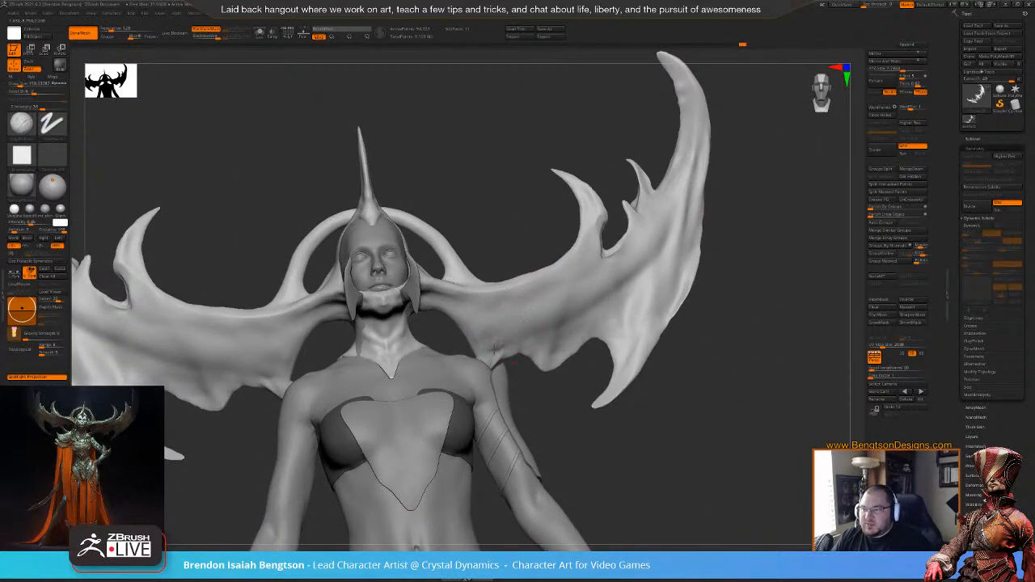
pyautogui.press('space')
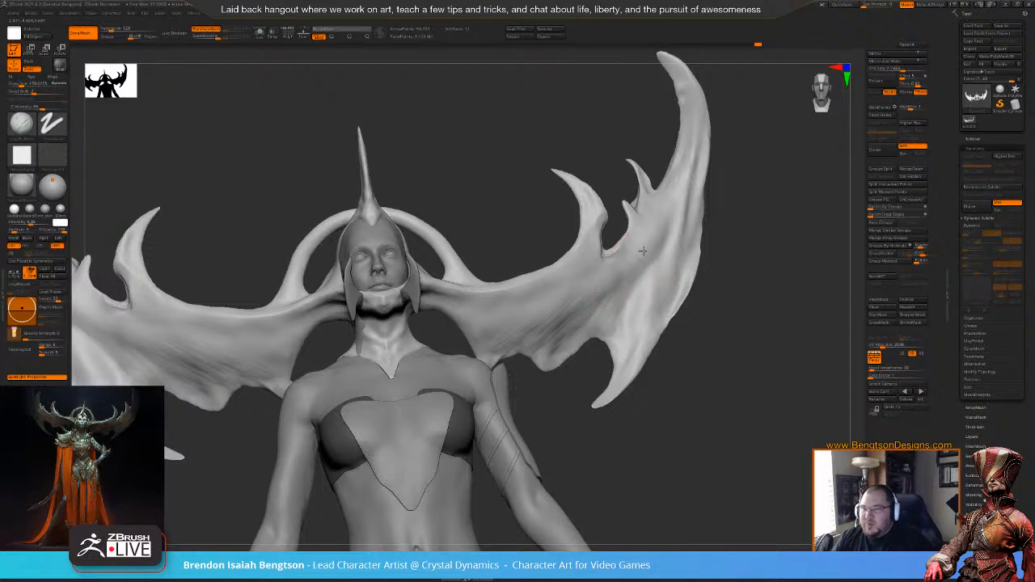
pyautogui.keyDown('alt'); pyautogui.moveTo(733, 262); pyautogui.dragTo(719, 254); pyautogui.keyUp('alt')
pyautogui.moveTo(610, 273)
pyautogui.mouseDown()
pyautogui.moveTo(595, 295)
pyautogui.moveTo(562, 302)
pyautogui.mouseUp()
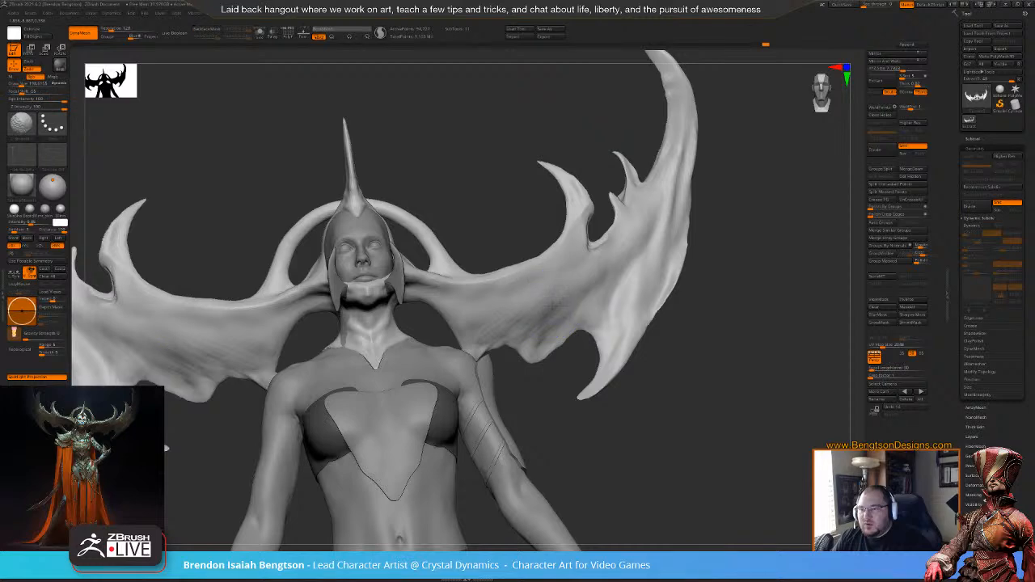
pyautogui.moveTo(758, 290)
pyautogui.mouseDown()
pyautogui.moveTo(751, 324)
pyautogui.moveTo(743, 322)
pyautogui.mouseUp()
pyautogui.keyDown('shift'); pyautogui.moveTo(641, 259); pyautogui.dragTo(650, 240); pyautogui.keyUp('shift')
# - Reshape the wing's outer edge and the large lower spike with the Move Topological brush, smoothing the spike
pyautogui.moveTo(787, 229); pyautogui.dragTo(726, 311)
pyautogui.press('b')
pyautogui.press('m')
pyautogui.press('t')
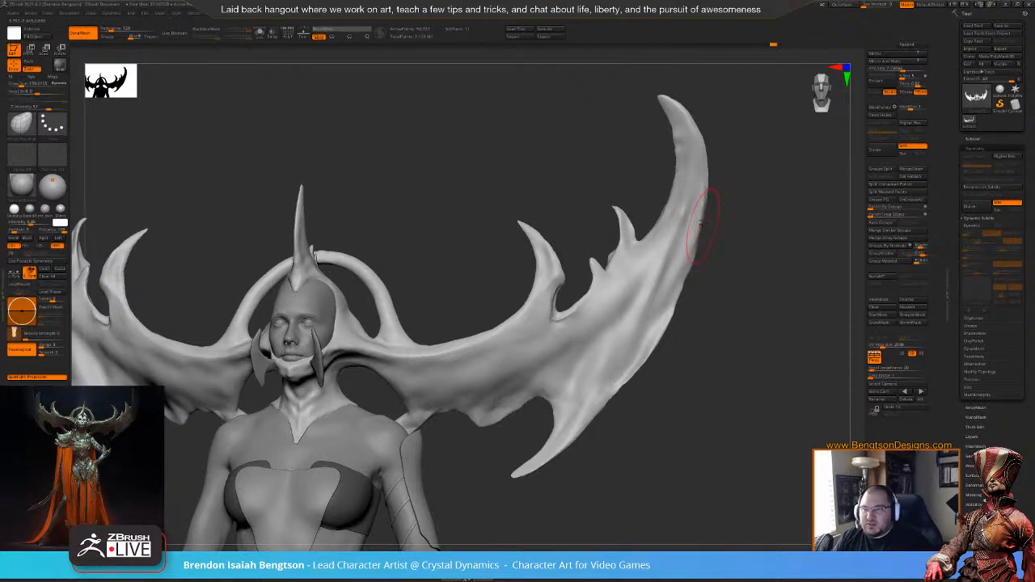
pyautogui.moveTo(751, 283); pyautogui.dragTo(740, 274)
pyautogui.moveTo(705, 220)
pyautogui.mouseDown()
pyautogui.moveTo(647, 279)
pyautogui.moveTo(612, 337)
pyautogui.moveTo(554, 330)
pyautogui.mouseUp()
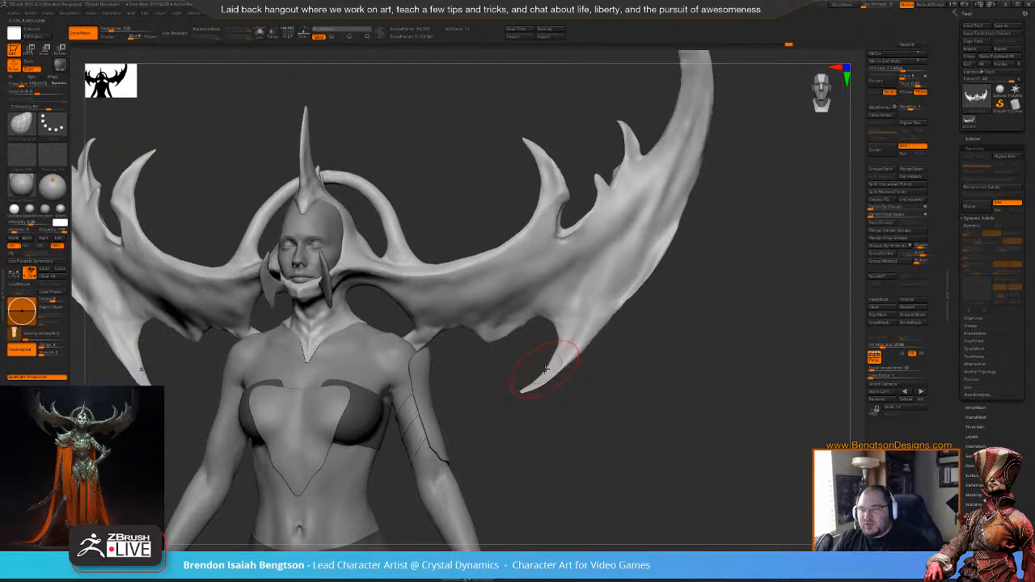
pyautogui.moveTo(568, 364); pyautogui.dragTo(544, 367)
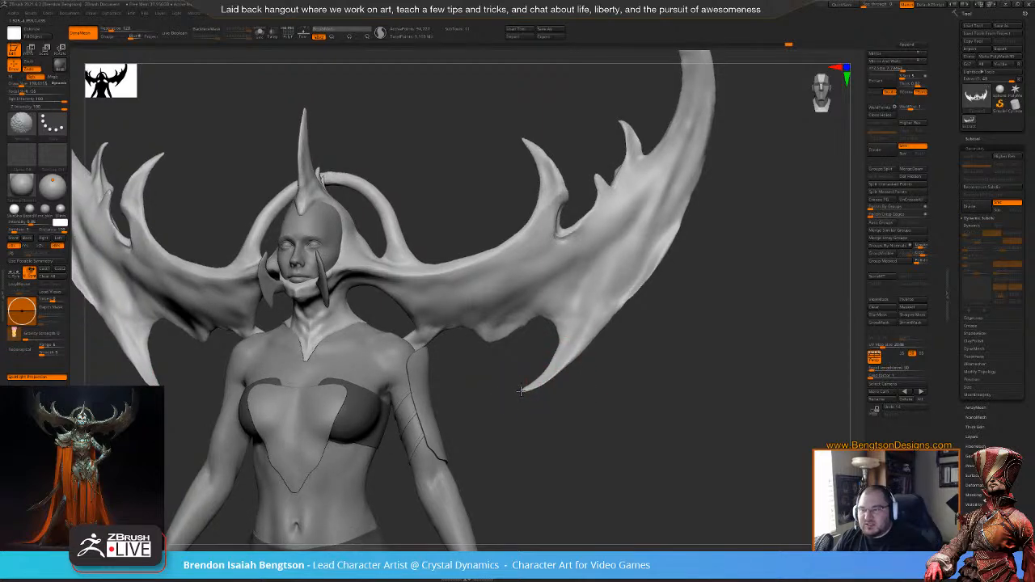
pyautogui.moveTo(557, 428)
pyautogui.keyDown('shift'); pyautogui.mouseDown()
pyautogui.moveTo(522, 389)
pyautogui.moveTo(562, 422)
pyautogui.moveTo(591, 401)
pyautogui.moveTo(568, 356)
pyautogui.mouseUp(); pyautogui.keyUp('shift')
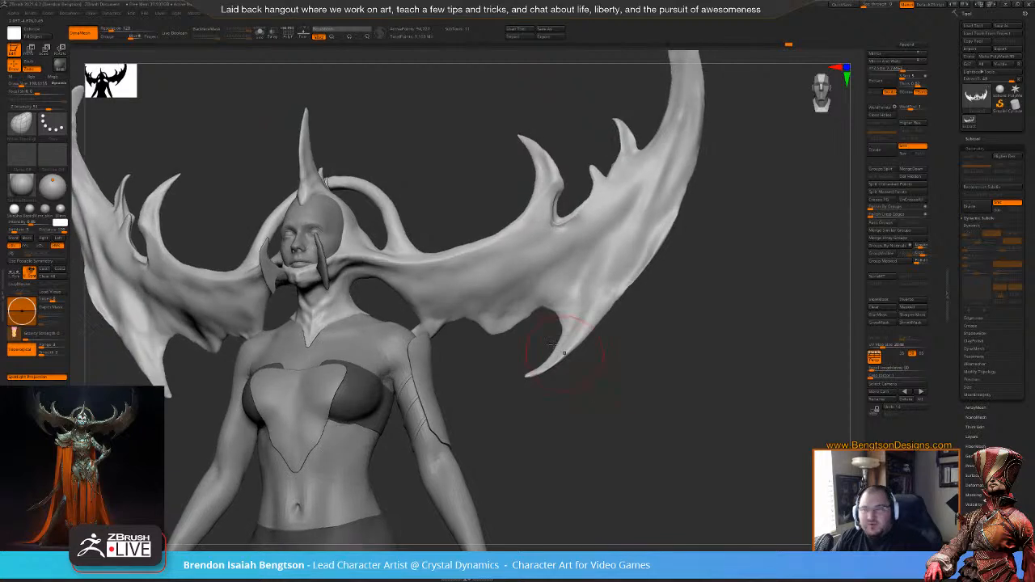
# - Reduce the Move Topological brush size and pull ragged notches and points into the wing's lower edge beside the large spike
pyautogui.moveTo(483, 377); pyautogui.dragTo(492, 340)
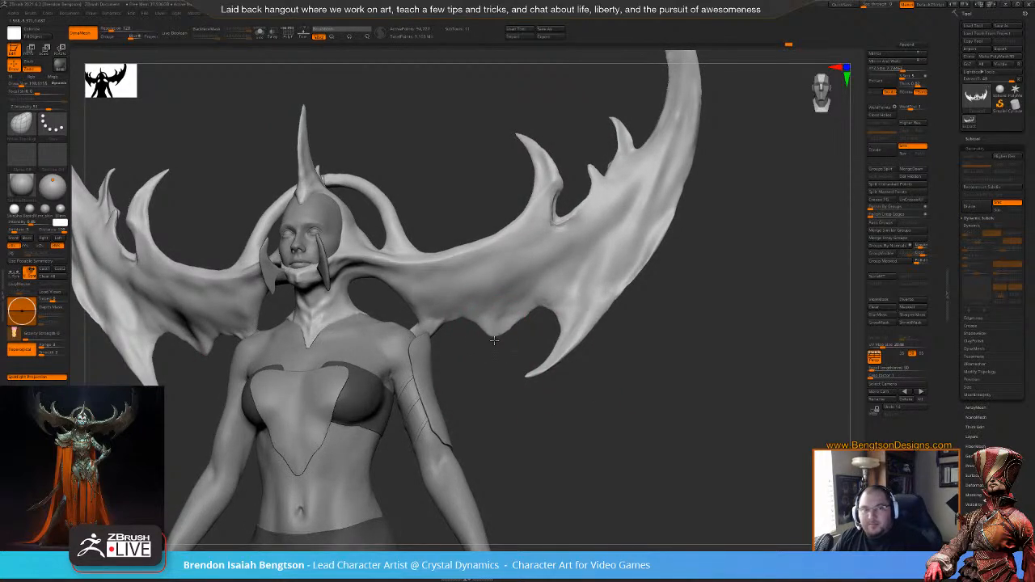
pyautogui.press('space')
pyautogui.moveTo(522, 317); pyautogui.dragTo(520, 293)
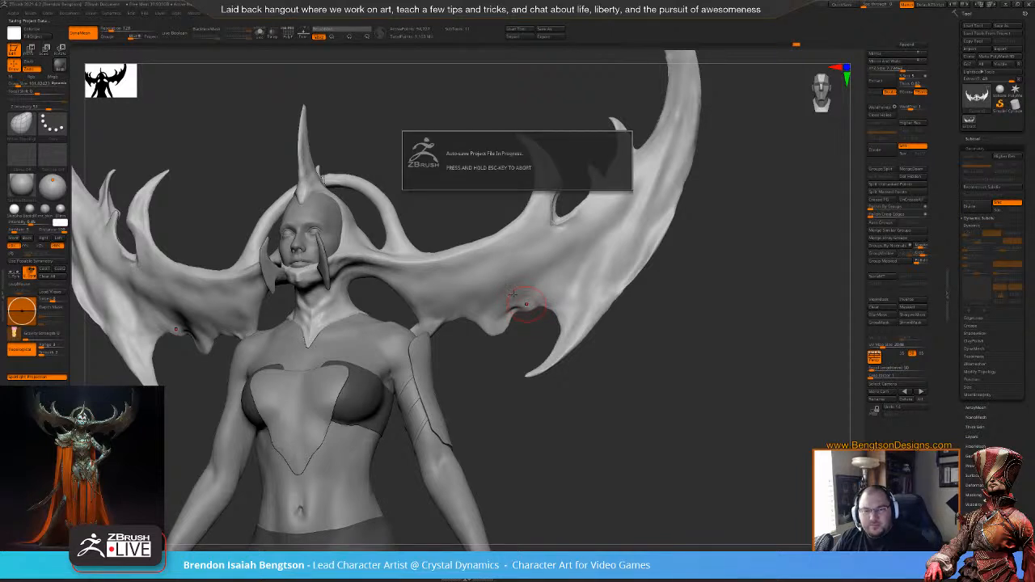
pyautogui.moveTo(527, 334)
pyautogui.mouseDown()
pyautogui.moveTo(527, 304)
pyautogui.moveTo(529, 340)
pyautogui.moveTo(538, 316)
pyautogui.mouseUp()
pyautogui.press('space')
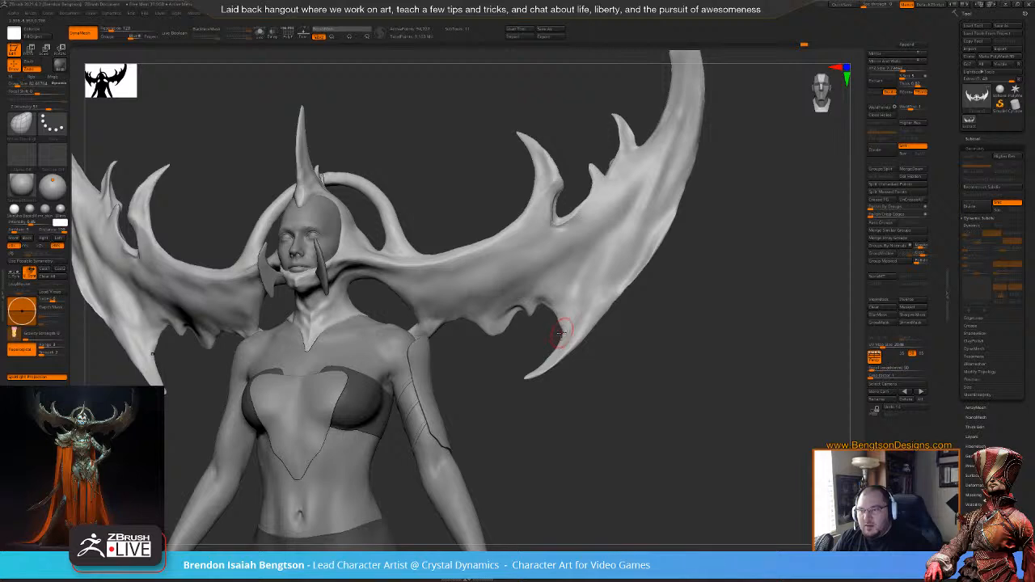
pyautogui.moveTo(529, 342); pyautogui.dragTo(504, 324, button='right')
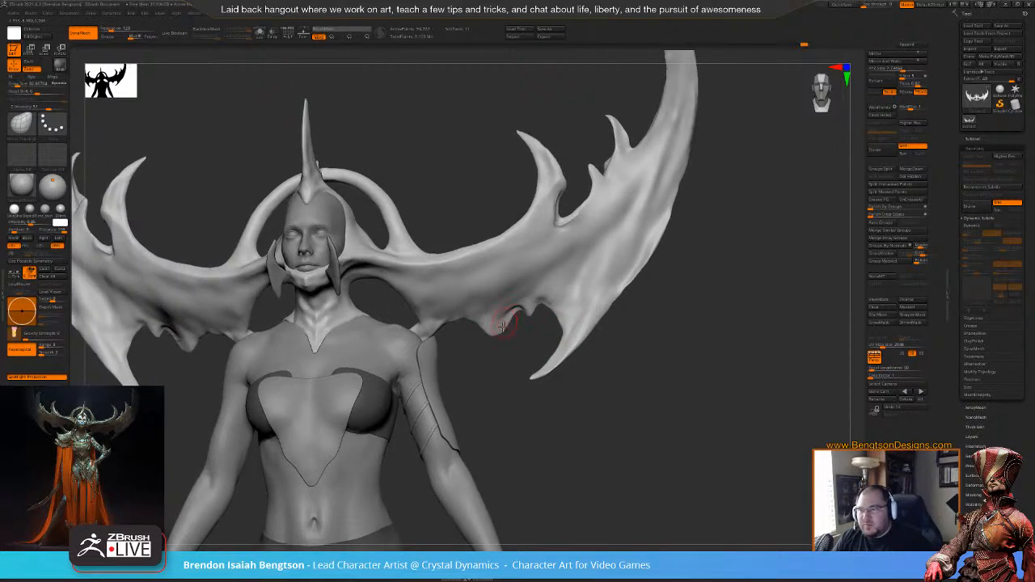
pyautogui.moveTo(497, 324); pyautogui.dragTo(503, 322)
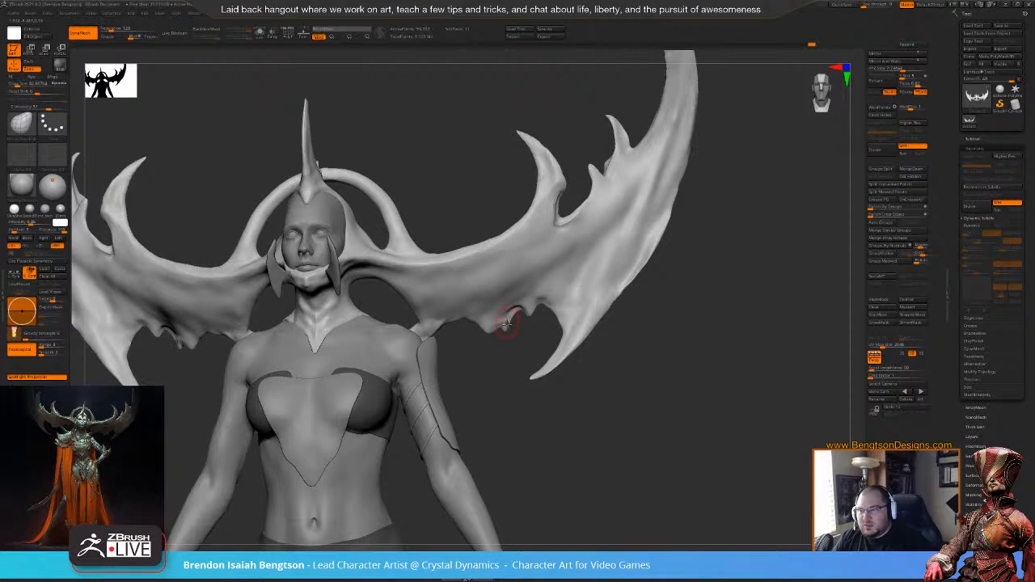
pyautogui.moveTo(492, 360); pyautogui.dragTo(524, 328, button='right')
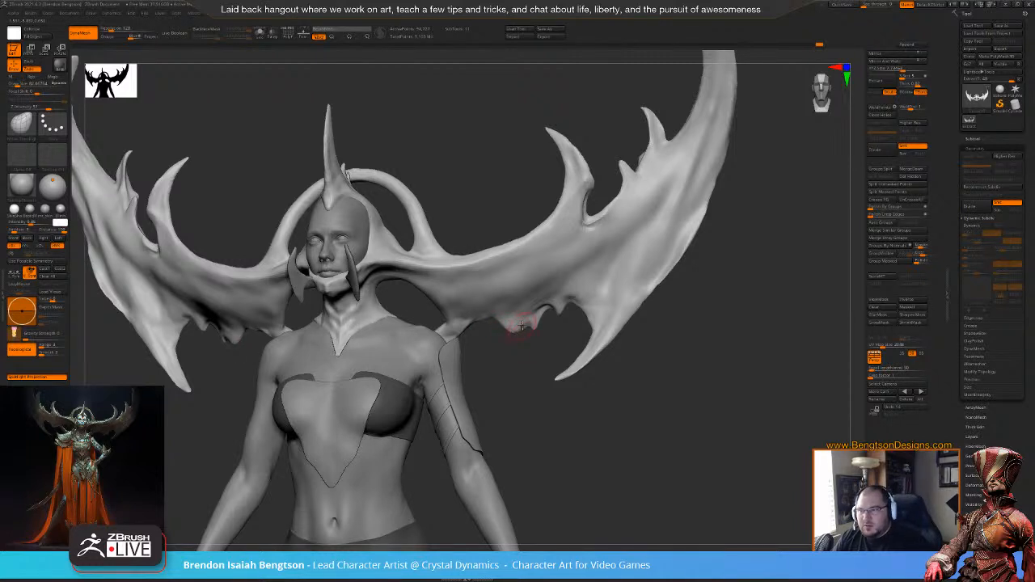
# - Adjust the brush size and refine the wing's lower edge near the shoulder from behind, checking it from the front
pyautogui.moveTo(511, 346)
pyautogui.mouseDown(button='right')
pyautogui.moveTo(501, 319)
pyautogui.moveTo(479, 323)
pyautogui.moveTo(472, 344)
pyautogui.moveTo(455, 340)
pyautogui.mouseUp(button='right')
pyautogui.press('space')
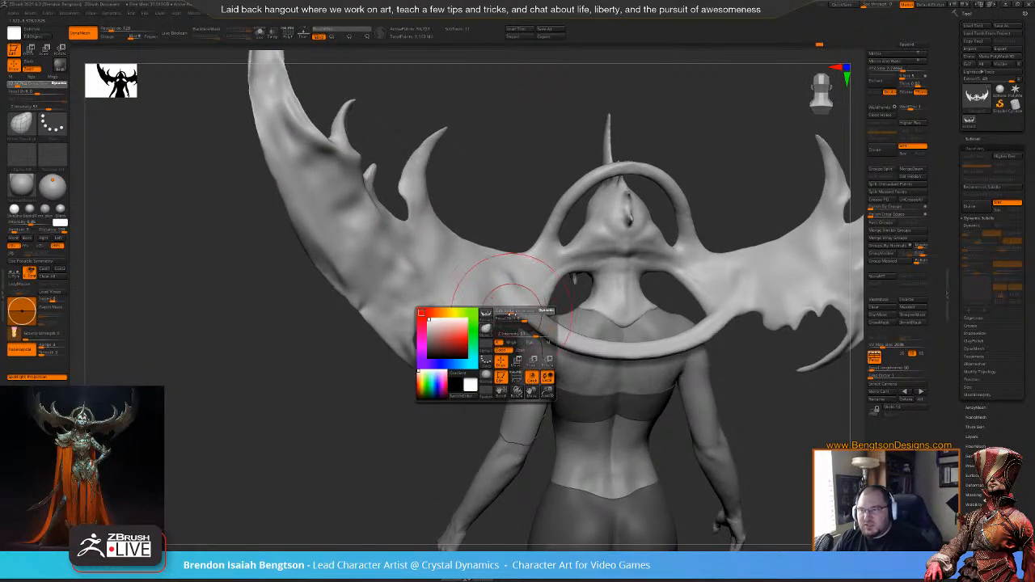
pyautogui.moveTo(505, 203); pyautogui.dragTo(480, 234, button='right')
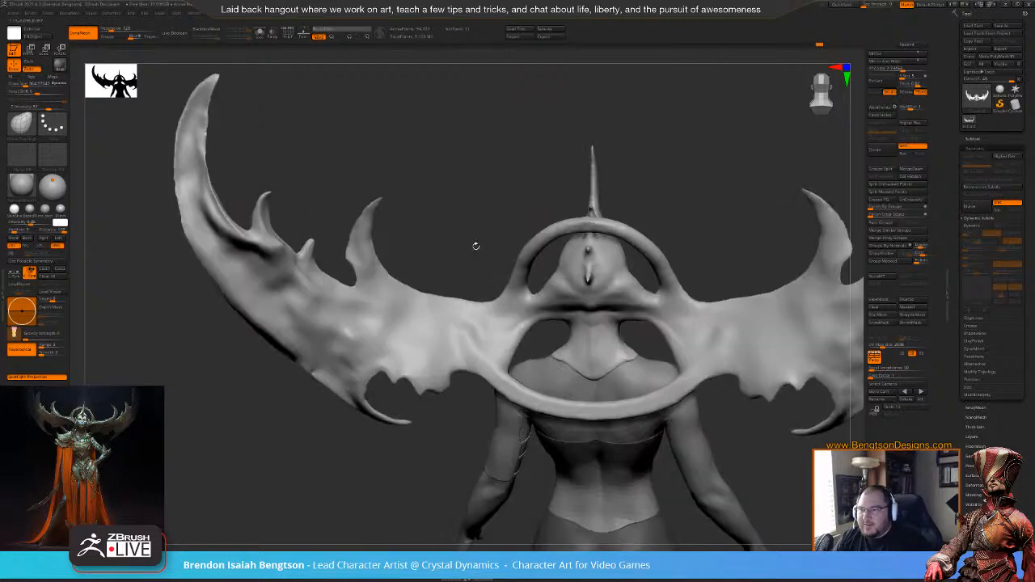
pyautogui.moveTo(492, 377)
pyautogui.mouseDown()
pyautogui.moveTo(500, 373)
pyautogui.moveTo(482, 391)
pyautogui.mouseUp()
pyautogui.moveTo(482, 391)
pyautogui.mouseDown(button='right')
pyautogui.moveTo(555, 422)
pyautogui.moveTo(528, 384)
pyautogui.mouseUp(button='right')
pyautogui.press('space')
pyautogui.moveTo(530, 378); pyautogui.dragTo(517, 379)
pyautogui.moveTo(518, 385)
pyautogui.mouseDown(button='right')
pyautogui.moveTo(503, 379)
pyautogui.moveTo(543, 382)
pyautogui.mouseUp(button='right')
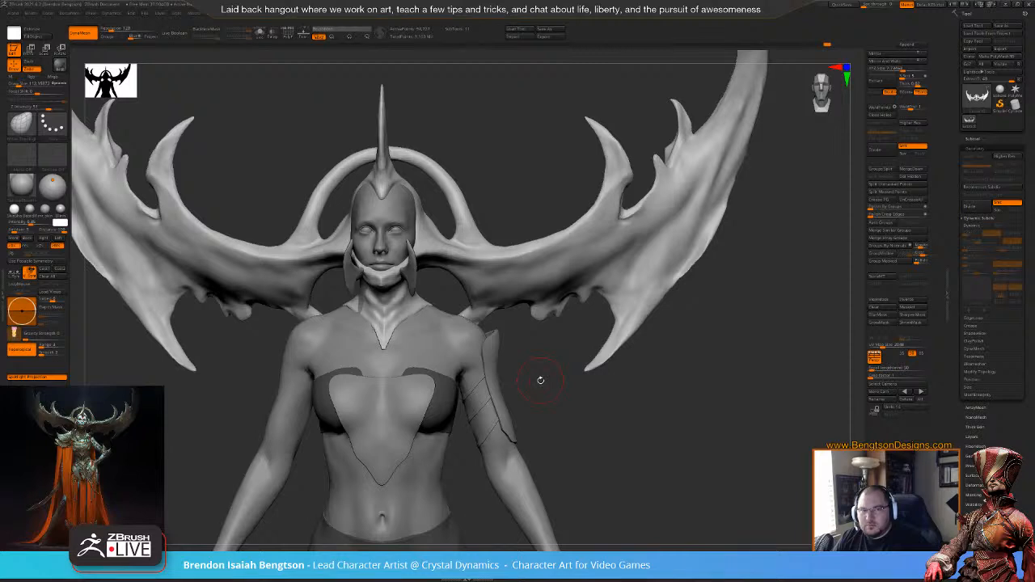
pyautogui.moveTo(533, 360); pyautogui.dragTo(535, 378, button='right')
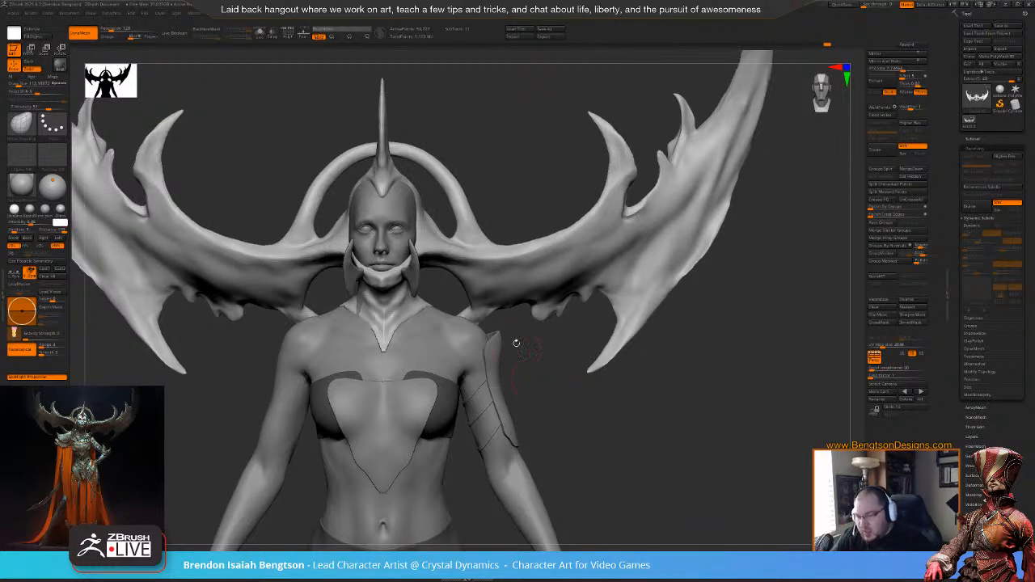
pyautogui.moveTo(543, 391); pyautogui.dragTo(532, 341, button='right')
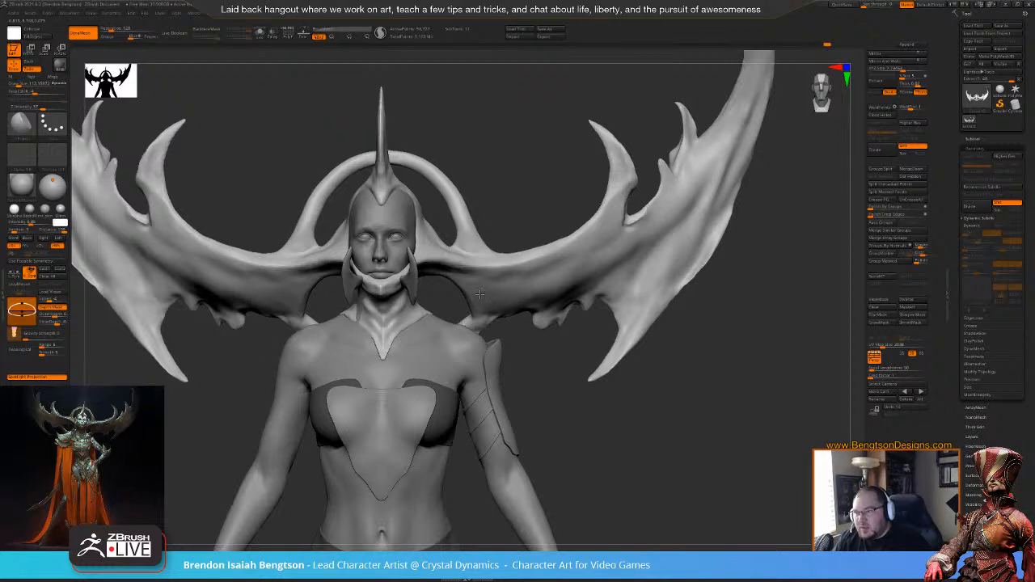
# - Build up and smooth the wing's lower strut above the shoulder with ClayBuildup, and return to the Move Topological brush
pyautogui.moveTo(557, 343)
pyautogui.mouseDown()
pyautogui.moveTo(520, 344)
pyautogui.moveTo(532, 343)
pyautogui.mouseUp()
pyautogui.press('b')
pyautogui.press('c')
pyautogui.press('b')
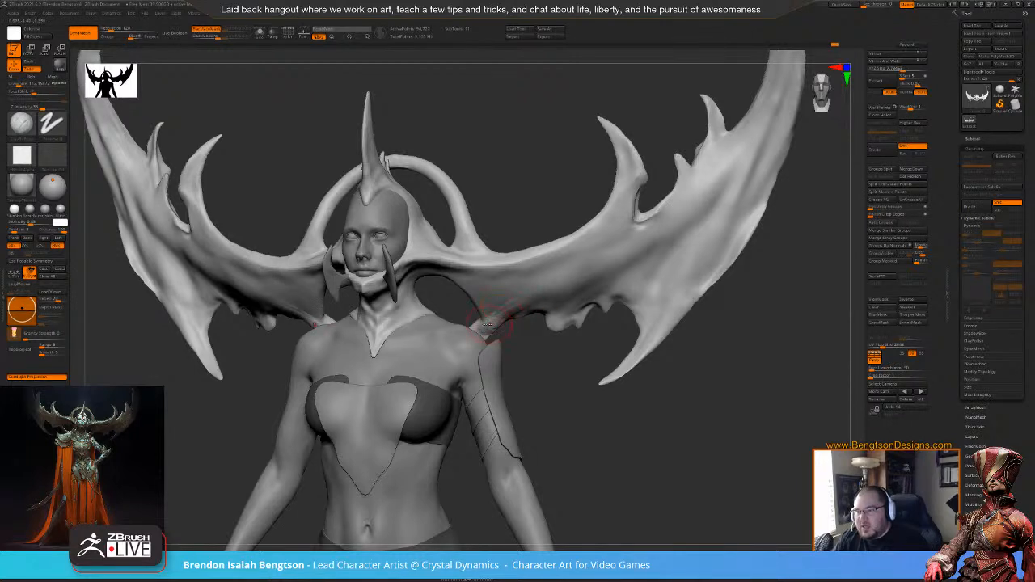
pyautogui.press('b')
pyautogui.press('s')
pyautogui.press('t')
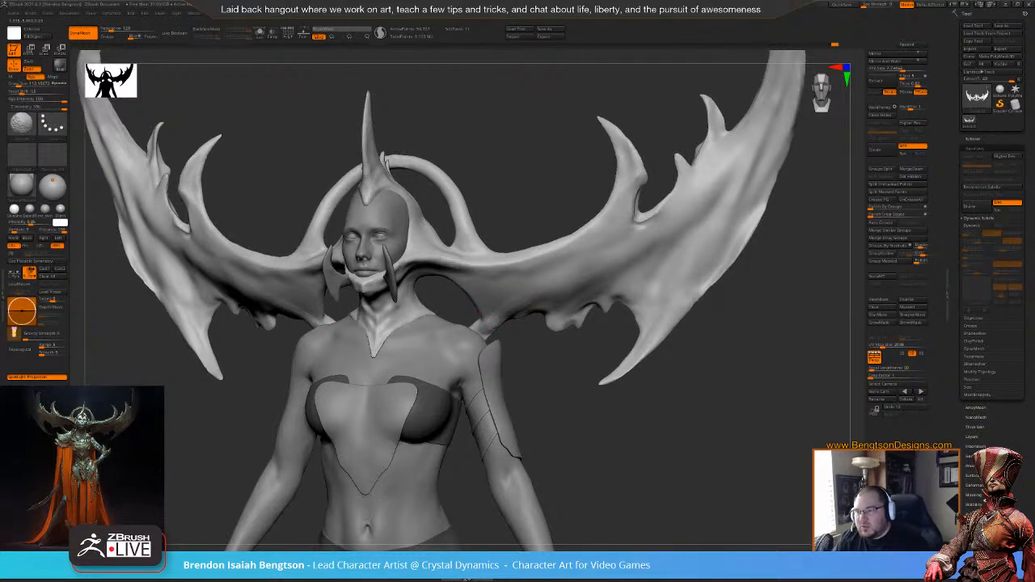
pyautogui.moveTo(525, 375)
pyautogui.mouseDown()
pyautogui.moveTo(547, 387)
pyautogui.moveTo(540, 343)
pyautogui.mouseUp()
pyautogui.press('b')
pyautogui.press('m')
pyautogui.press('t')
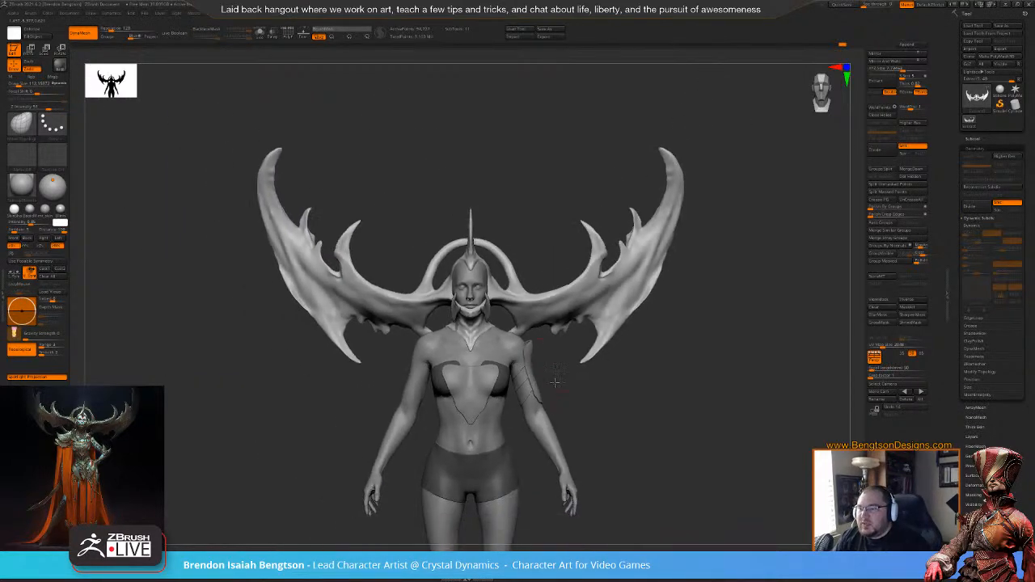
# - Centre the figure and overlay it on the concept art with See-through to compare the wings' shape and proportions
pyautogui.keyDown('alt'); pyautogui.moveTo(562, 397); pyautogui.dragTo(544, 336); pyautogui.keyUp('alt')
pyautogui.click(893, 7)
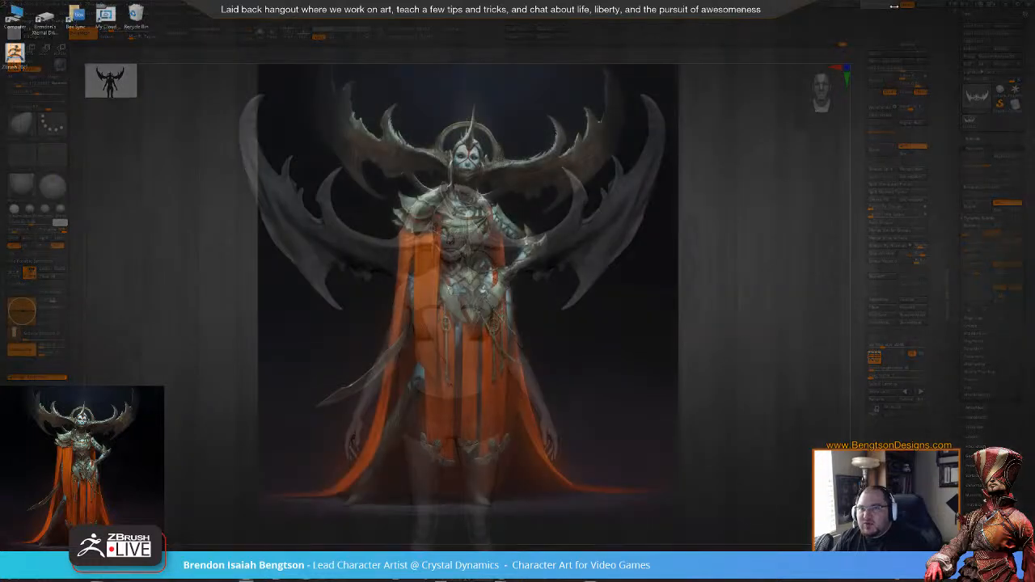
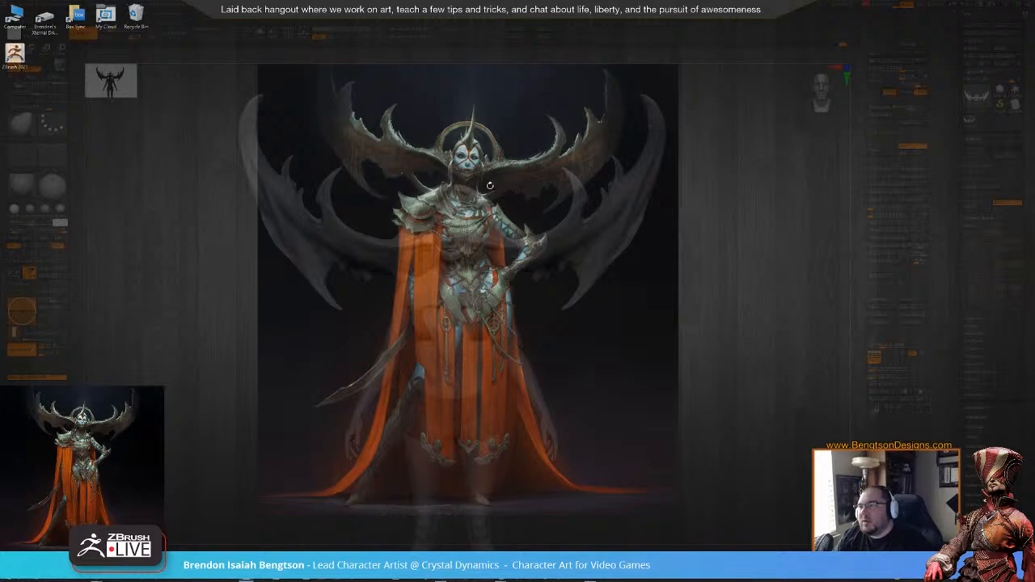
pyautogui.click(885, 7)
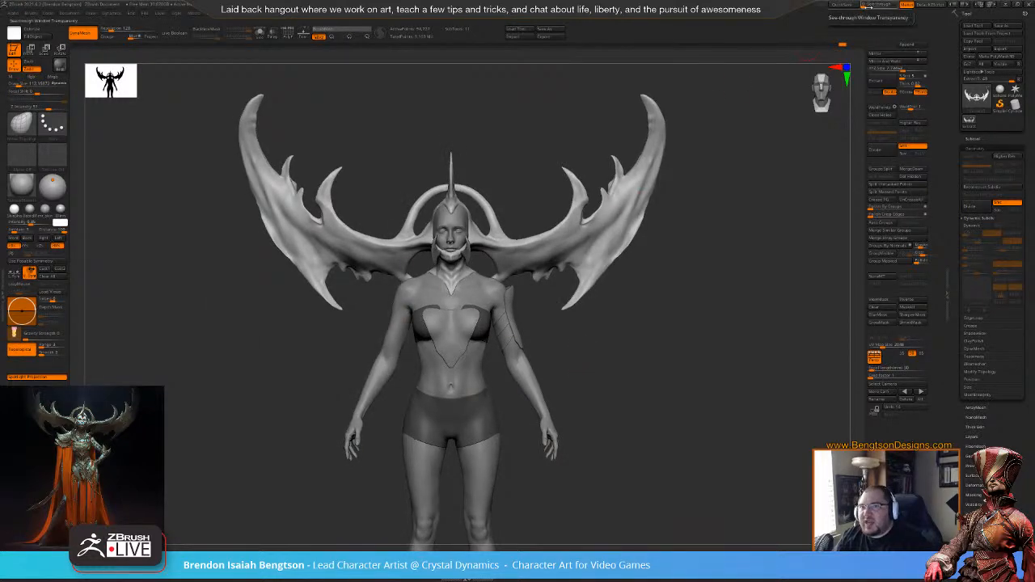
pyautogui.click(885, 6)
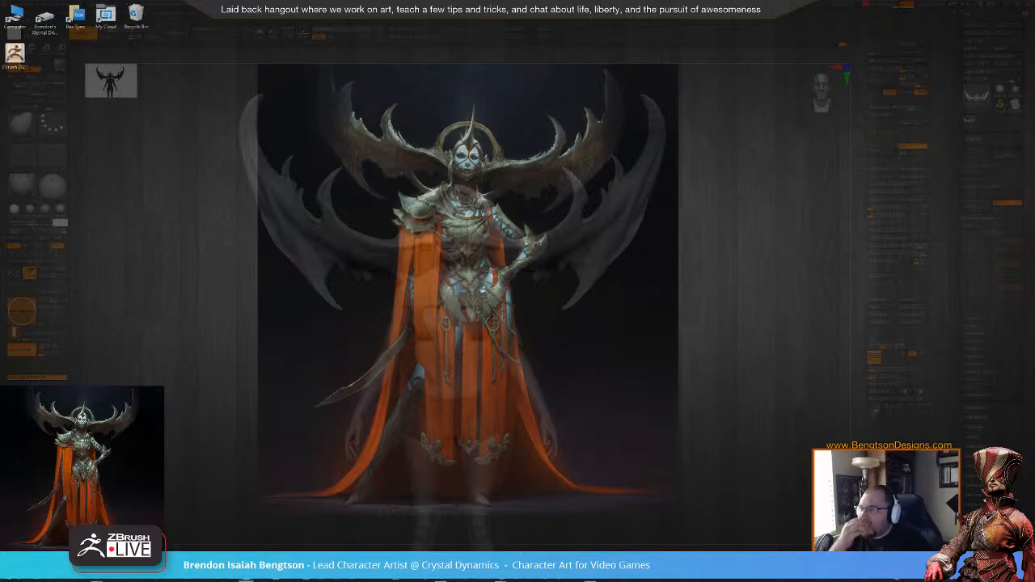
pyautogui.moveTo(882, 5); pyautogui.dragTo(802, 27)
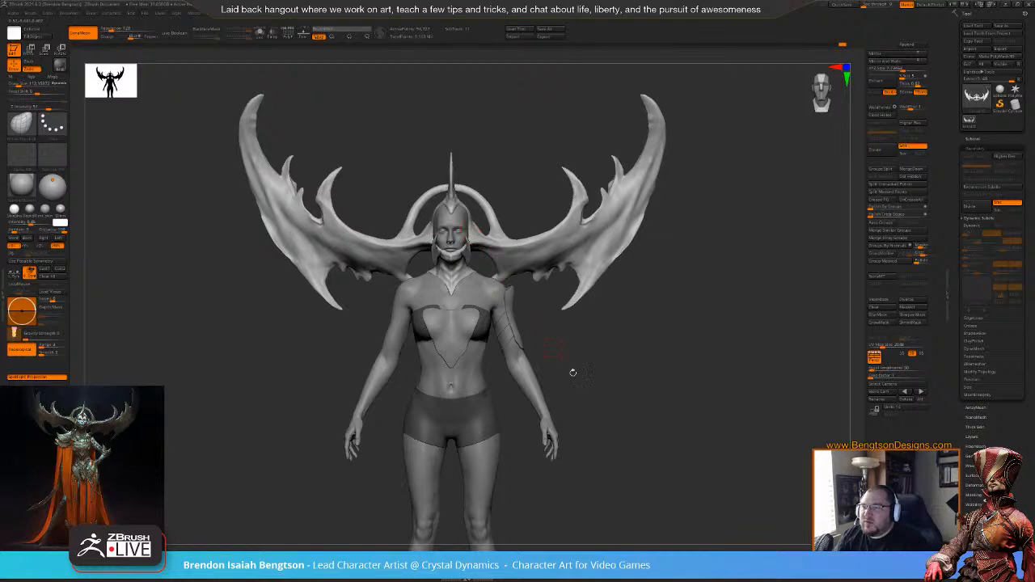
# - Show the subtool list, select the body mesh, and view it in profile with the winged headdress and helmet hidden
pyautogui.moveTo(559, 355); pyautogui.dragTo(468, 282)
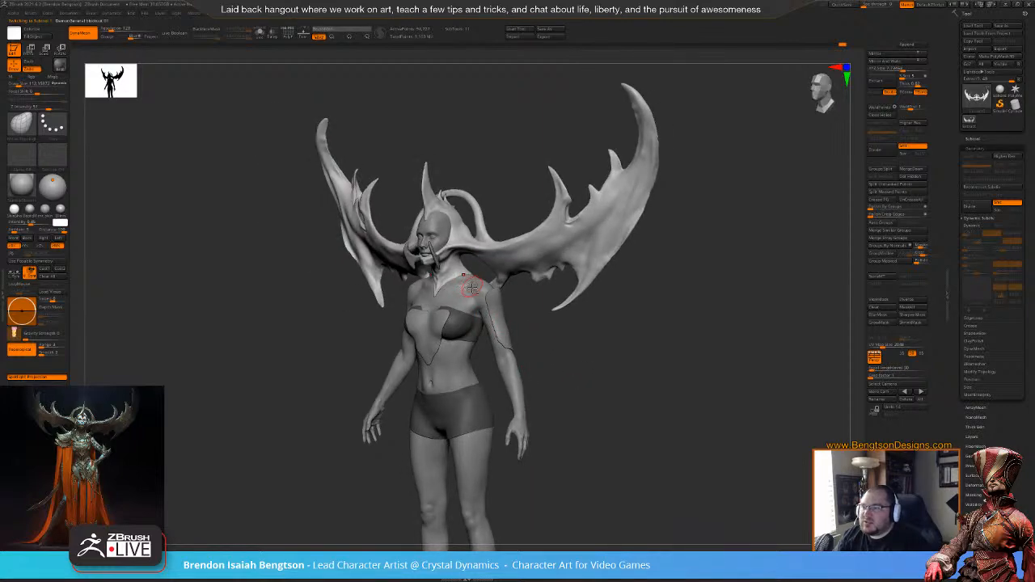
pyautogui.keyDown('shift'); pyautogui.moveTo(687, 121); pyautogui.dragTo(700, 107); pyautogui.keyUp('shift')
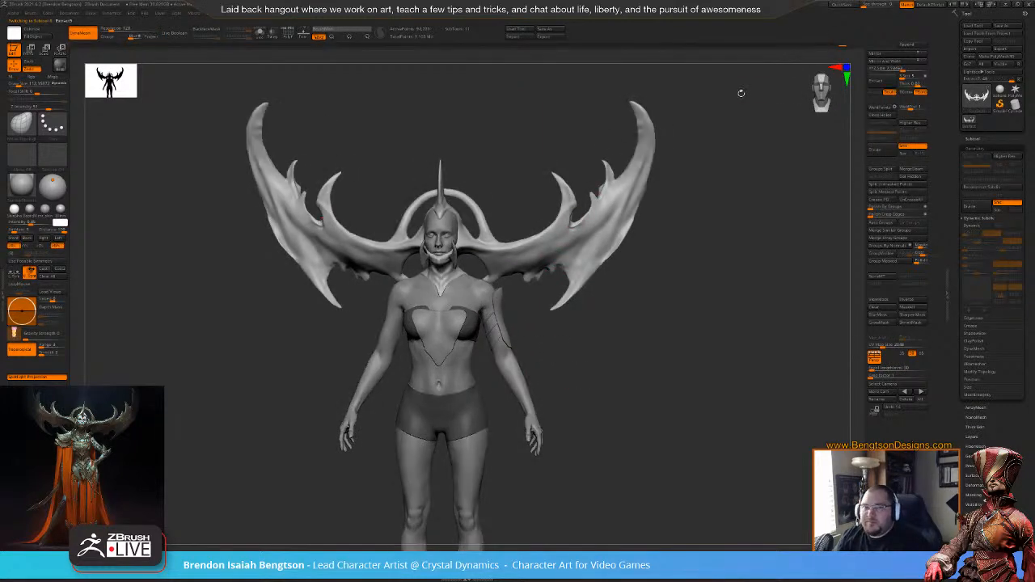
pyautogui.click(980, 139)
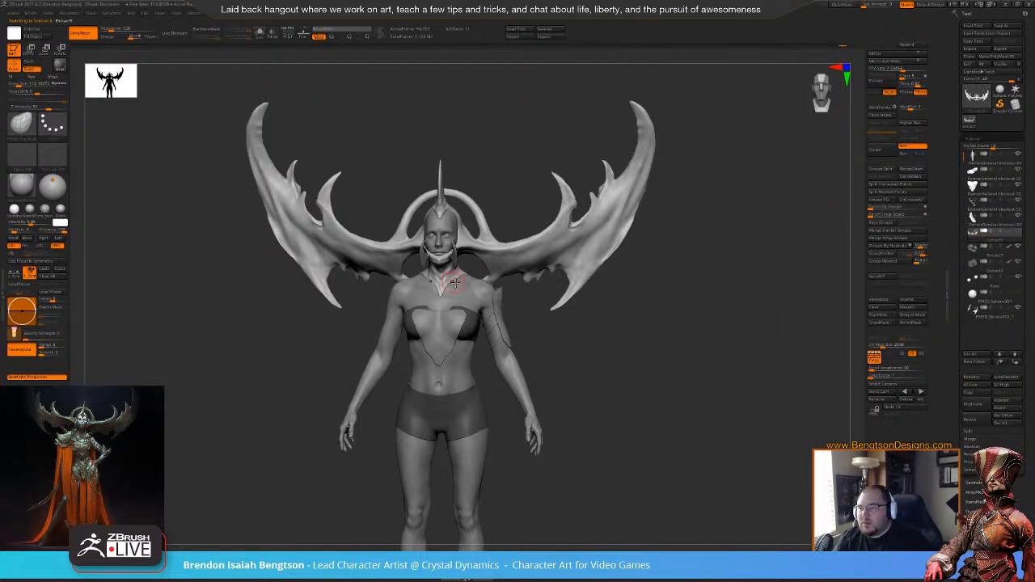
pyautogui.keyDown('alt'); pyautogui.click(490, 300); pyautogui.keyUp('alt')
pyautogui.moveTo(617, 346); pyautogui.dragTo(657, 283)
pyautogui.moveTo(656, 283); pyautogui.dragTo(457, 228)
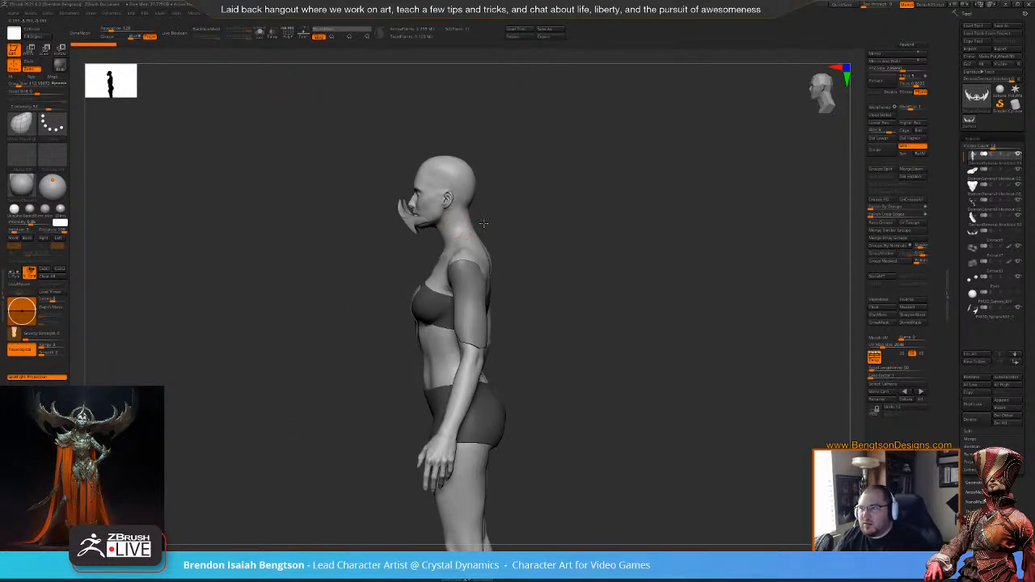
# - Examine the bare head, neck and shoulders of the body from the front, three-quarter and side views
pyautogui.moveTo(979, 156)
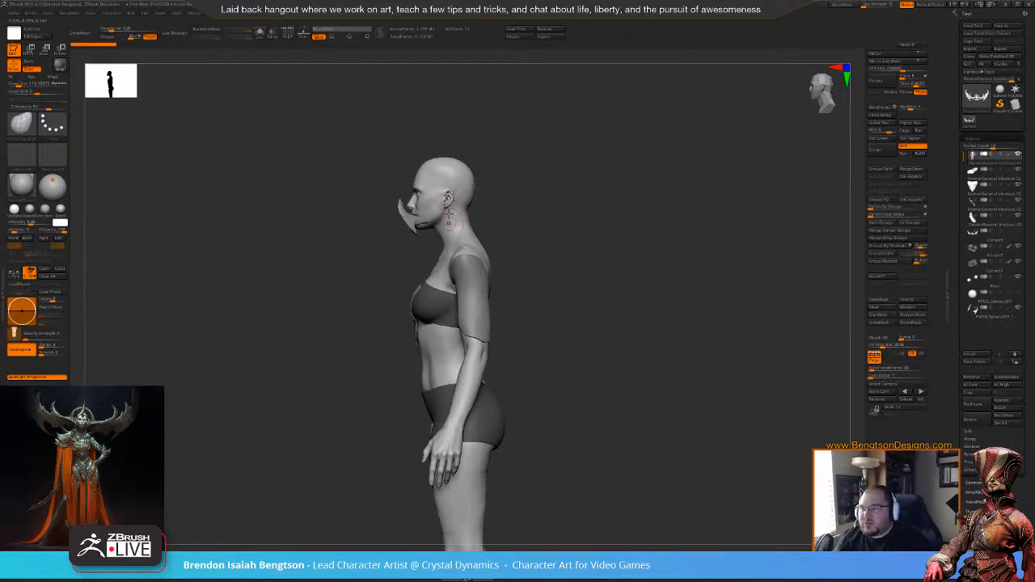
pyautogui.moveTo(552, 270); pyautogui.dragTo(578, 277)
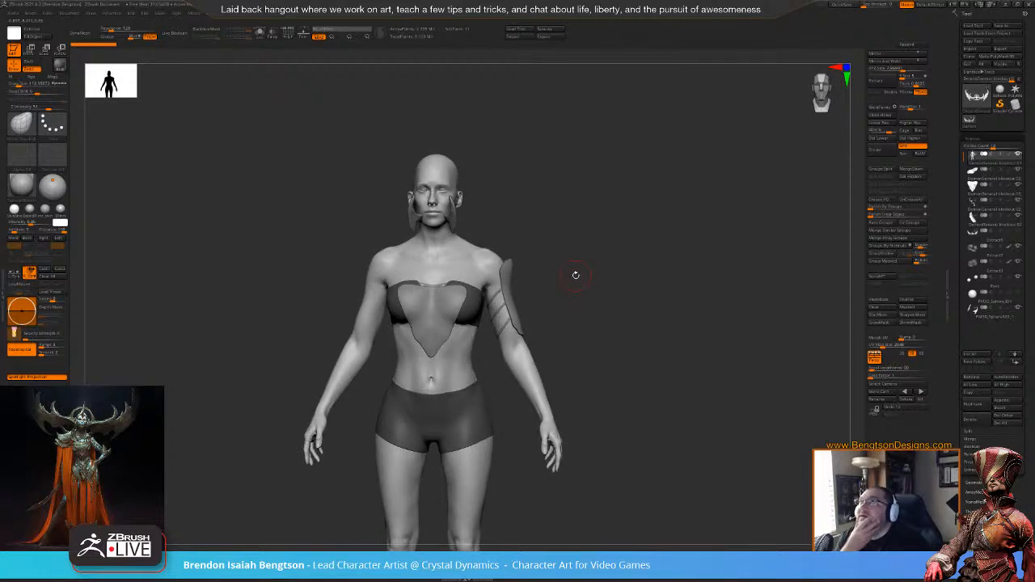
pyautogui.moveTo(592, 264); pyautogui.dragTo(466, 255)
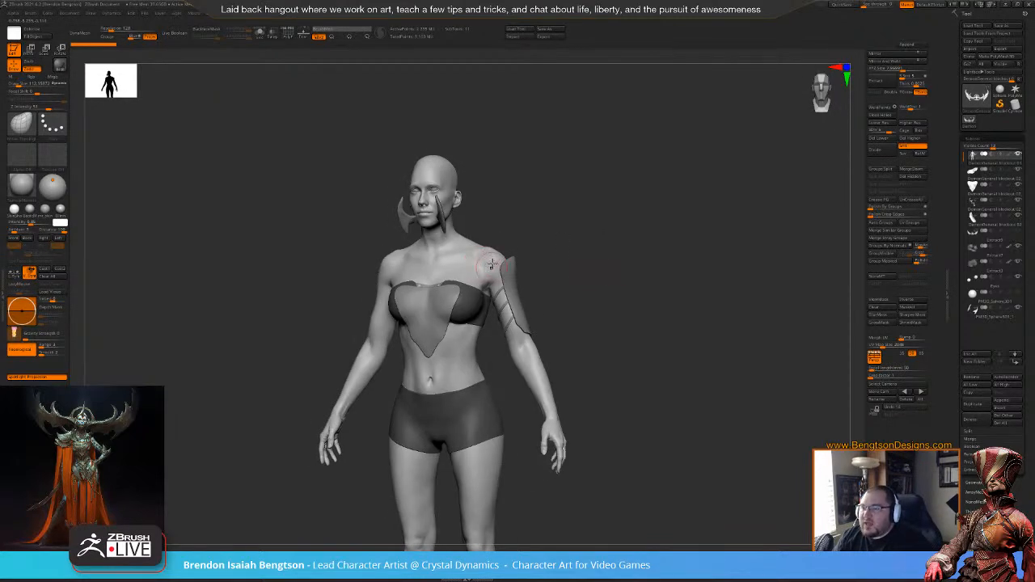
pyautogui.moveTo(560, 232); pyautogui.dragTo(566, 234)
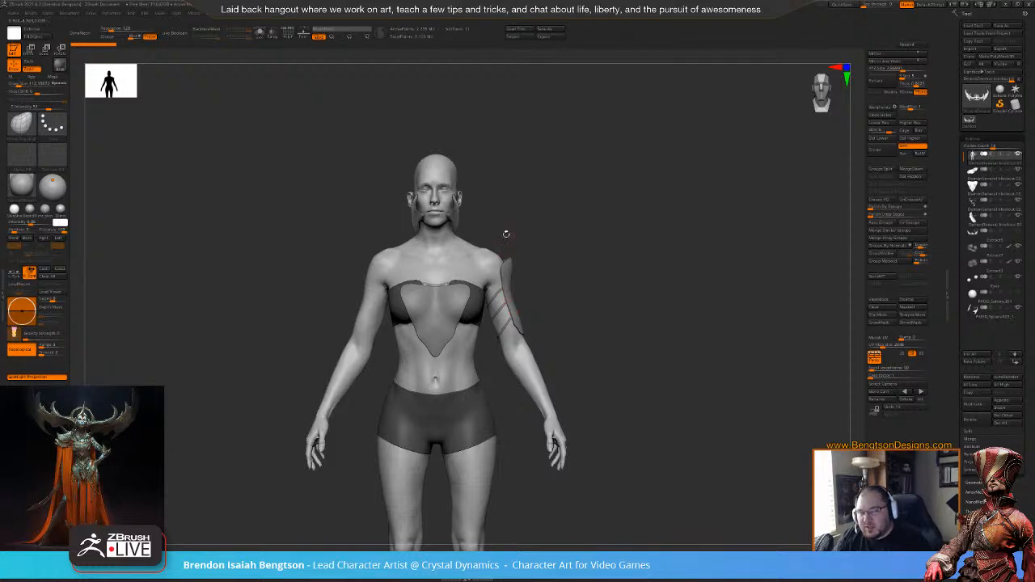
pyautogui.moveTo(573, 303)
pyautogui.mouseDown()
pyautogui.moveTo(534, 242)
pyautogui.moveTo(581, 269)
pyautogui.mouseUp()
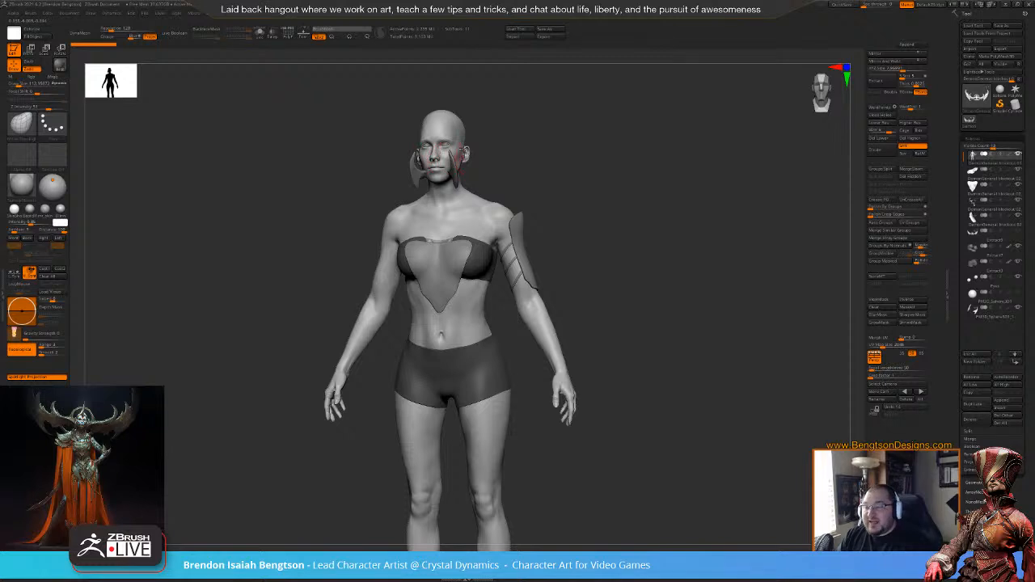
pyautogui.moveTo(534, 129)
pyautogui.keyDown('alt'); pyautogui.mouseDown()
pyautogui.moveTo(556, 228)
pyautogui.moveTo(561, 182)
pyautogui.moveTo(558, 255)
pyautogui.moveTo(485, 257)
pyautogui.mouseUp(); pyautogui.keyUp('alt')
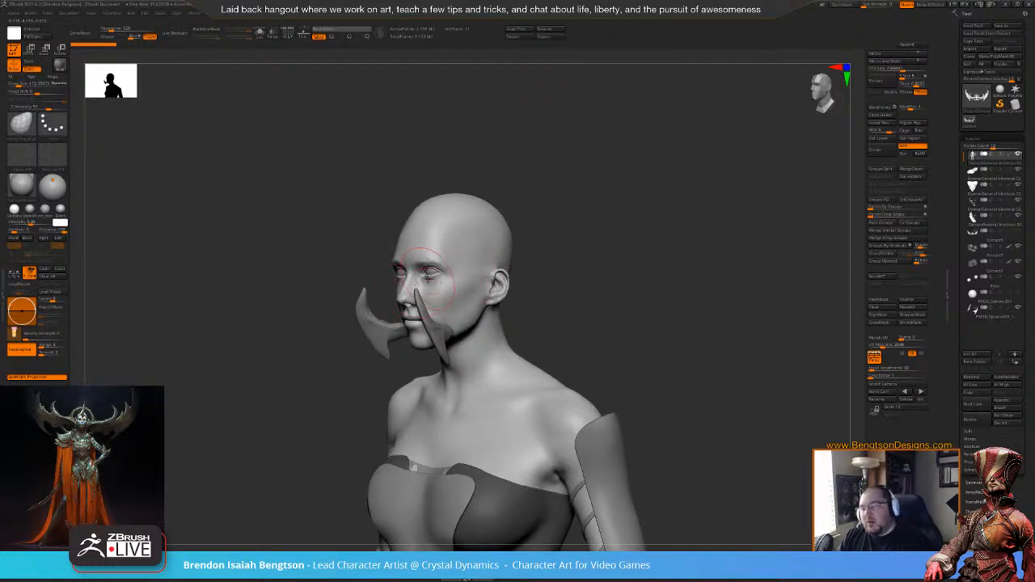
pyautogui.moveTo(536, 247); pyautogui.dragTo(563, 254)
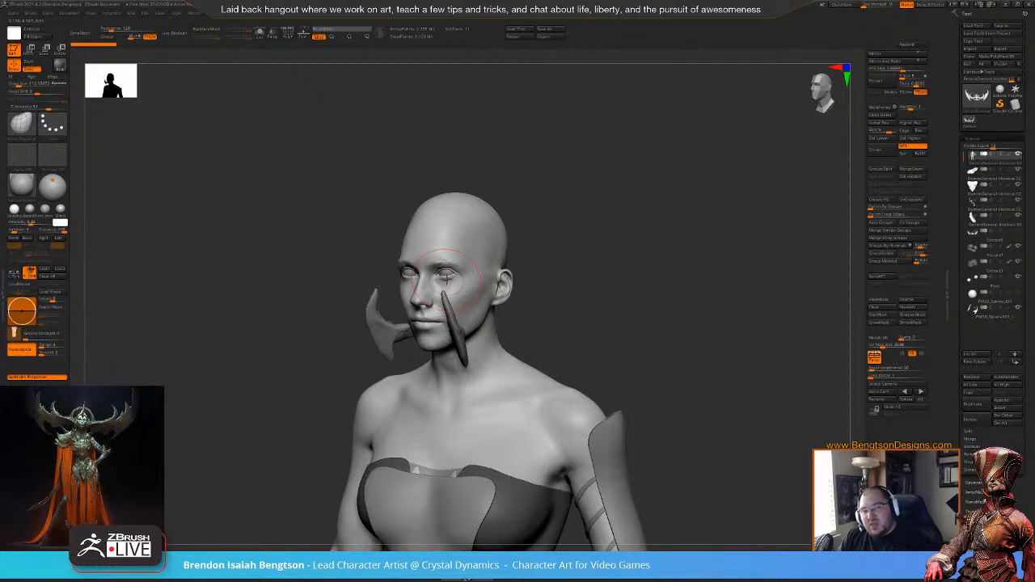
pyautogui.moveTo(588, 289); pyautogui.dragTo(588, 251)
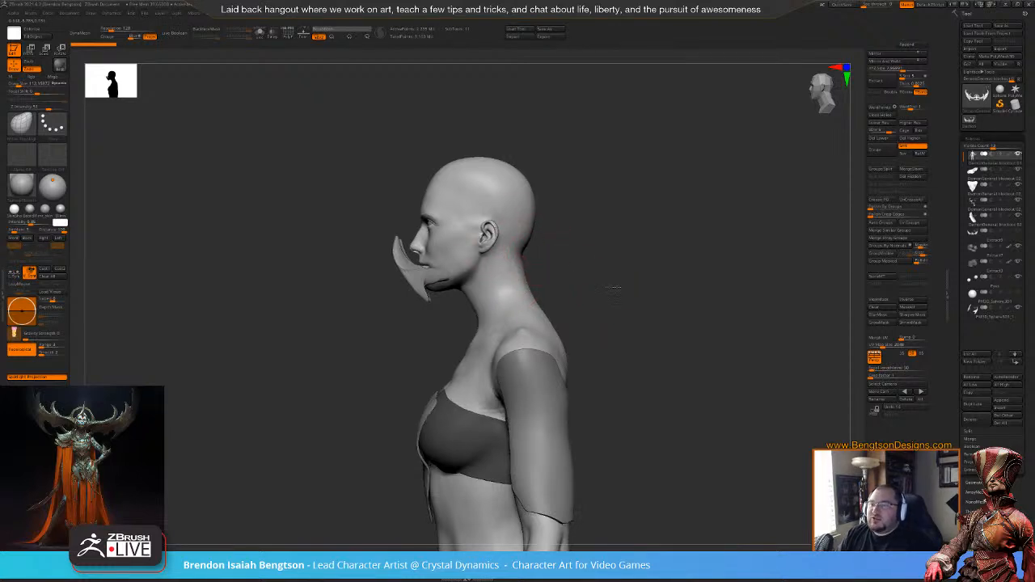
pyautogui.moveTo(600, 277)
pyautogui.mouseDown()
pyautogui.moveTo(647, 279)
pyautogui.moveTo(479, 265)
pyautogui.mouseUp()
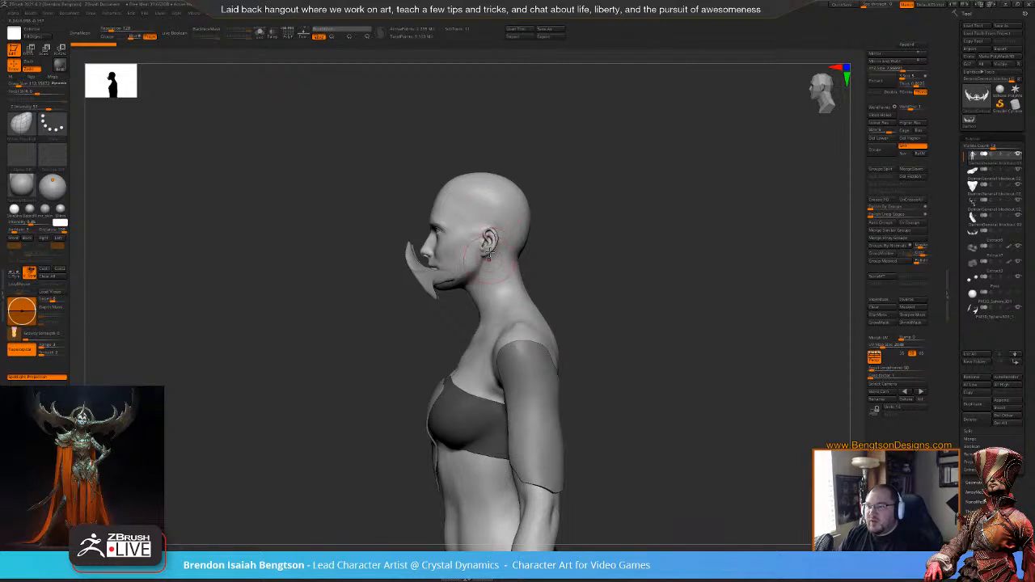
# - Switch to lasso masking and mask the body's head in profile at a low subdivision level
pyautogui.press('space')
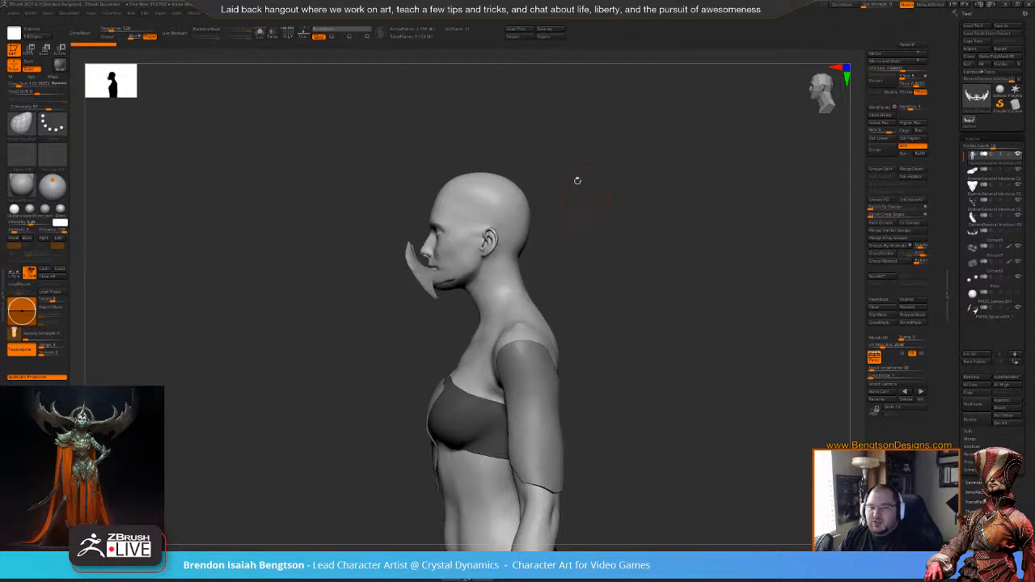
pyautogui.press('space')
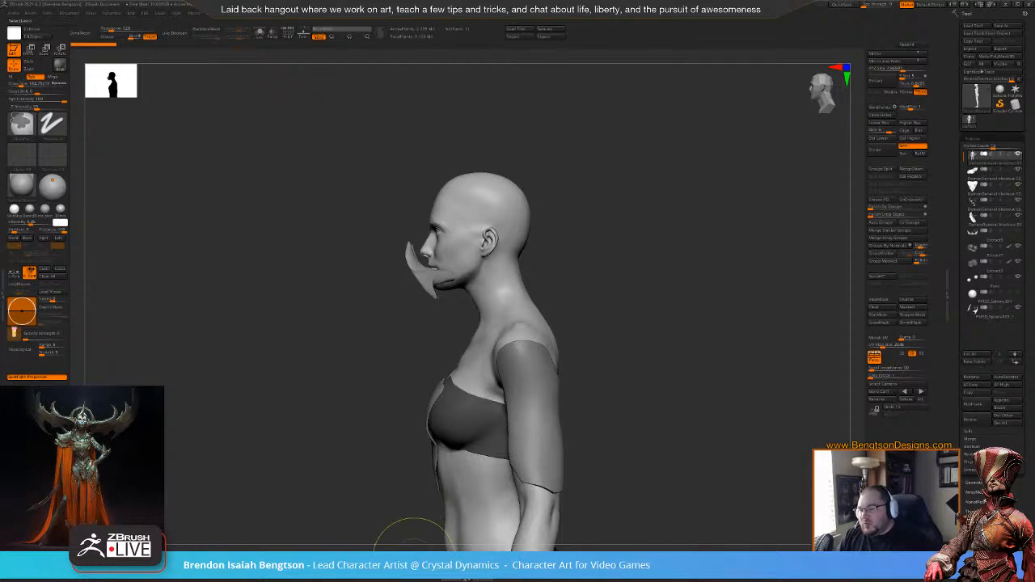
pyautogui.keyDown('ctrl'); pyautogui.click(416, 564); pyautogui.keyUp('ctrl')
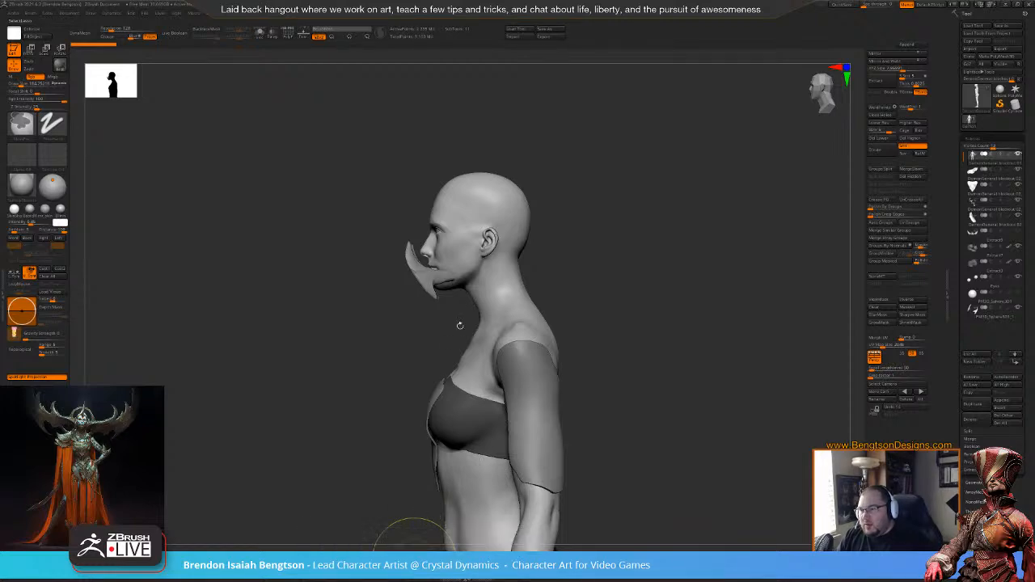
pyautogui.moveTo(452, 315)
pyautogui.mouseDown()
pyautogui.moveTo(408, 323)
pyautogui.moveTo(472, 309)
pyautogui.moveTo(451, 319)
pyautogui.mouseUp()
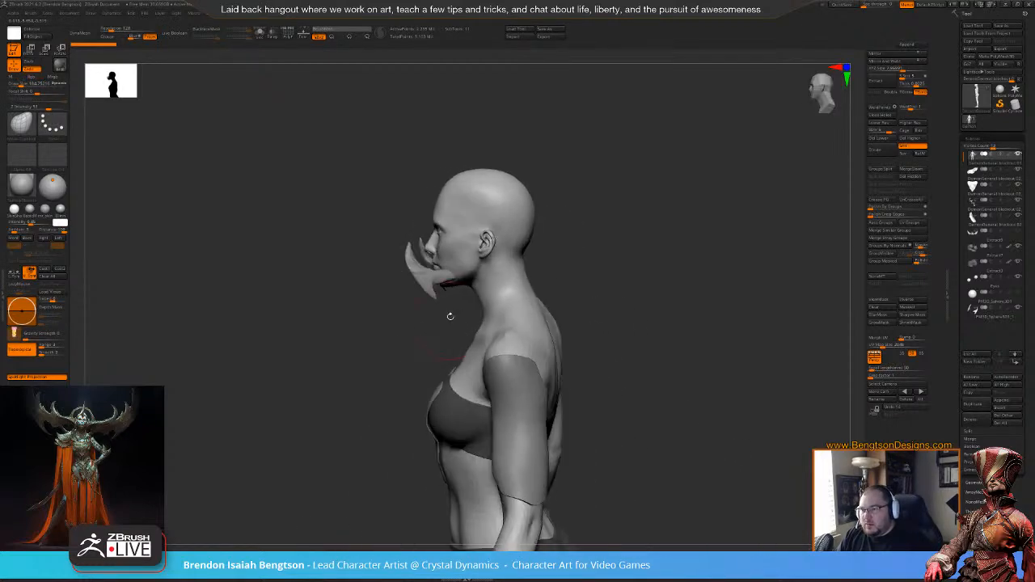
pyautogui.moveTo(555, 247)
pyautogui.keyDown('ctrl'); pyautogui.keyDown('shift'); pyautogui.mouseDown()
pyautogui.moveTo(571, 140)
pyautogui.moveTo(258, 300)
pyautogui.moveTo(266, 303)
pyautogui.mouseUp(); pyautogui.keyUp('shift'); pyautogui.keyUp('ctrl')
pyautogui.keyDown('ctrl'); pyautogui.keyDown('shift'); pyautogui.click(637, 212); pyautogui.keyUp('shift'); pyautogui.keyUp('ctrl')
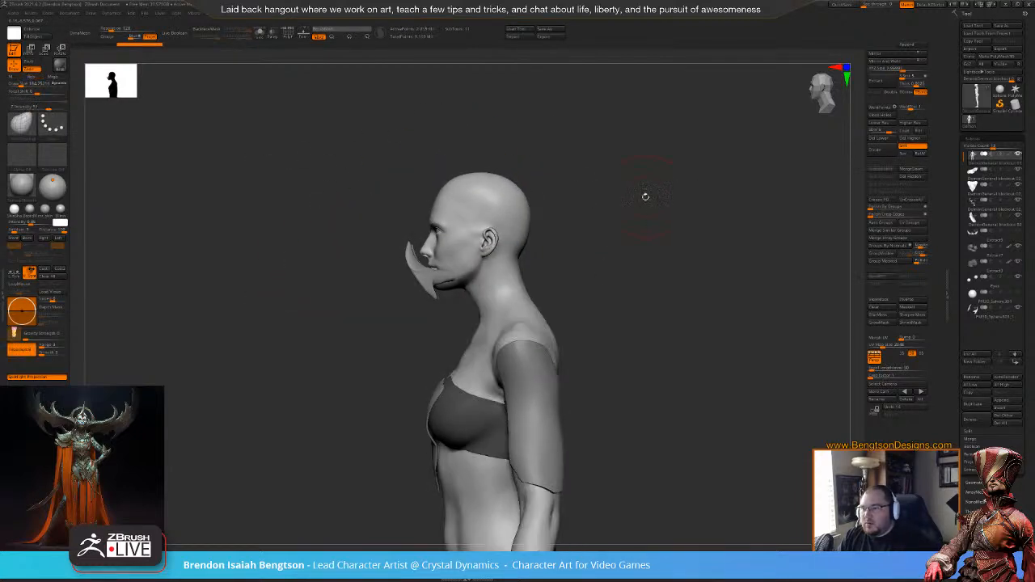
pyautogui.press('ctrl')
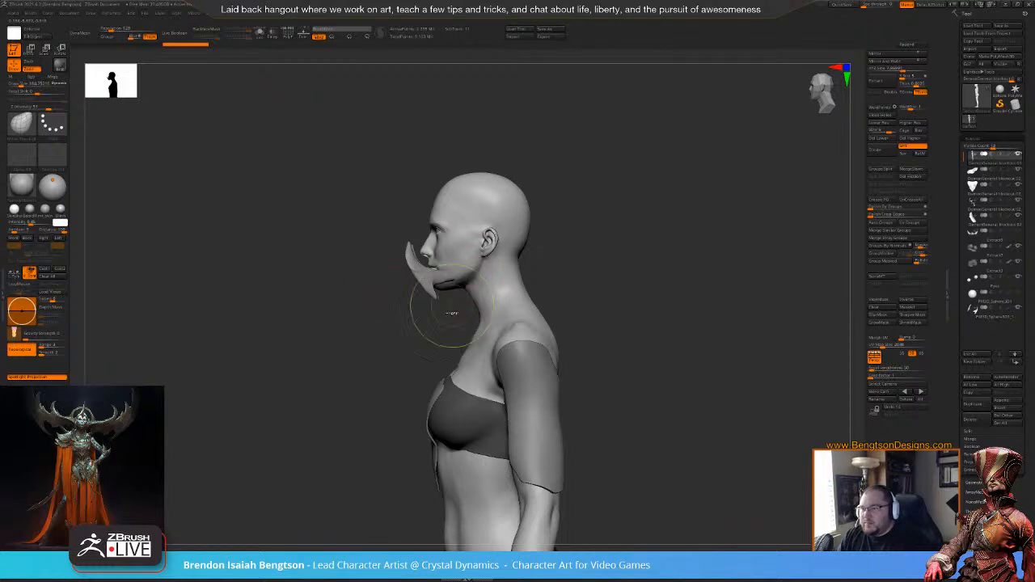
pyautogui.press('ctrl')
pyautogui.moveTo(579, 237)
pyautogui.keyDown('ctrl'); pyautogui.mouseDown()
pyautogui.moveTo(300, 104)
pyautogui.moveTo(429, 303)
pyautogui.mouseUp(); pyautogui.keyUp('ctrl')
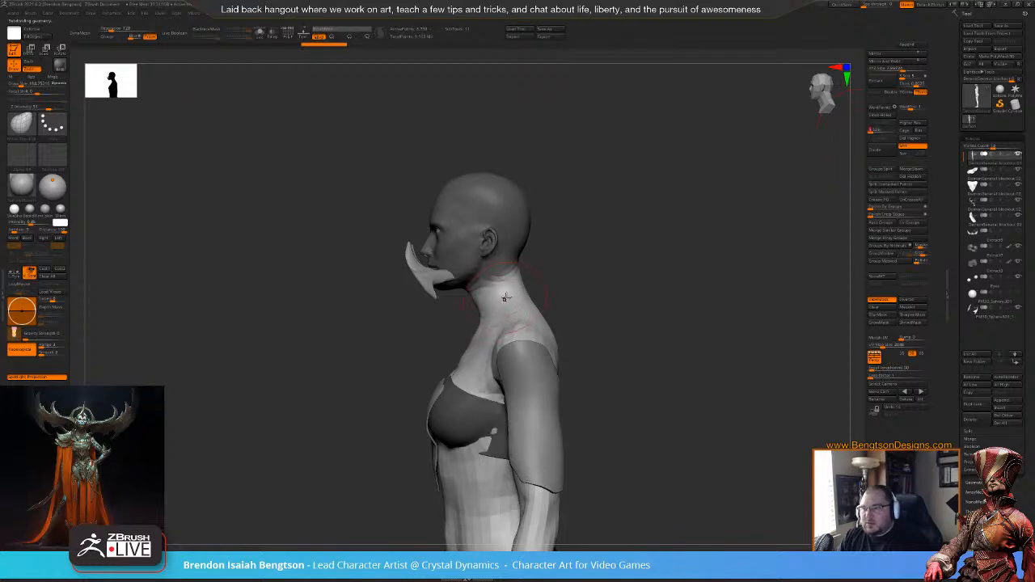
# - Extend the mask down the neck, soften its edge, and invert it to leave the head free
pyautogui.press('ctrl')
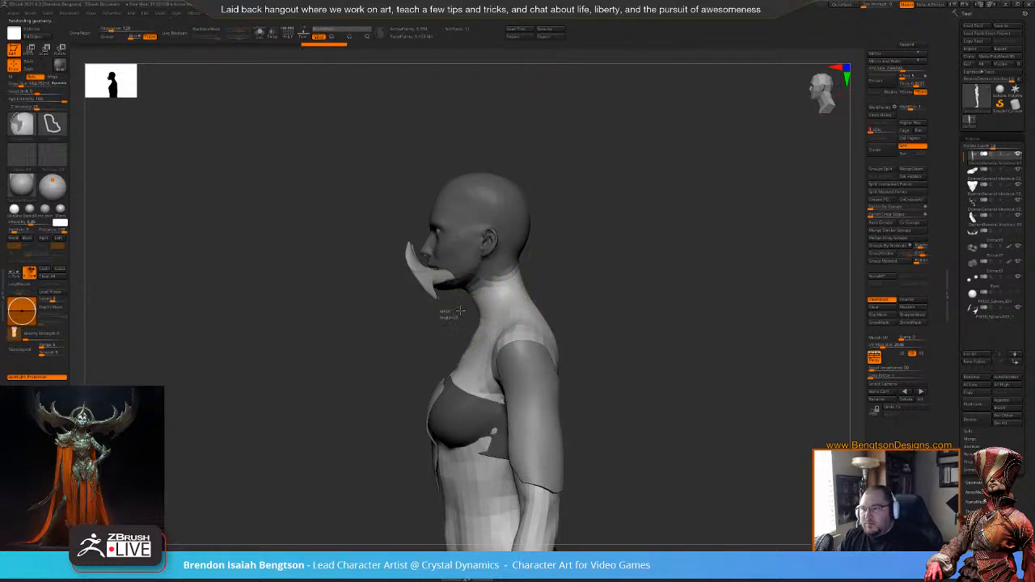
pyautogui.moveTo(511, 289)
pyautogui.keyDown('ctrl'); pyautogui.mouseDown()
pyautogui.moveTo(562, 174)
pyautogui.moveTo(343, 283)
pyautogui.mouseUp(); pyautogui.keyUp('ctrl')
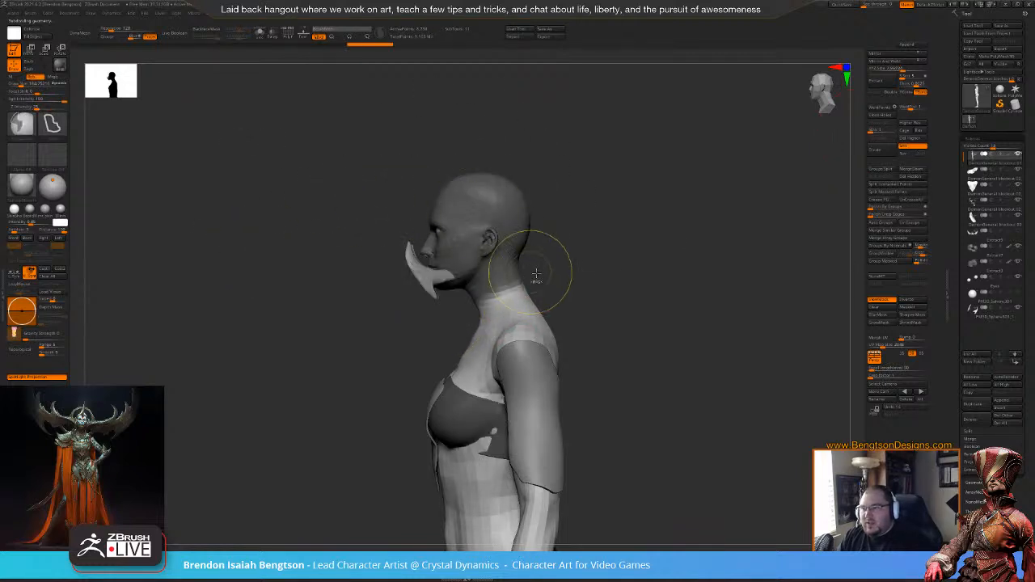
pyautogui.keyDown('ctrl'); pyautogui.click(540, 278); pyautogui.keyUp('ctrl')
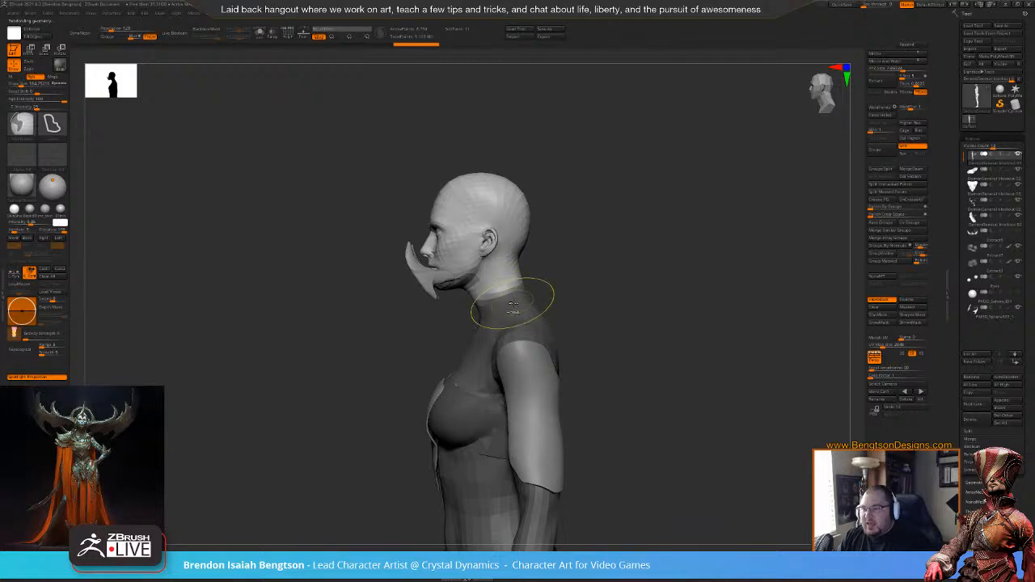
pyautogui.keyDown('ctrl'); pyautogui.click(564, 249); pyautogui.keyUp('ctrl')
pyautogui.keyDown('ctrl'); pyautogui.click(501, 294); pyautogui.keyUp('ctrl')
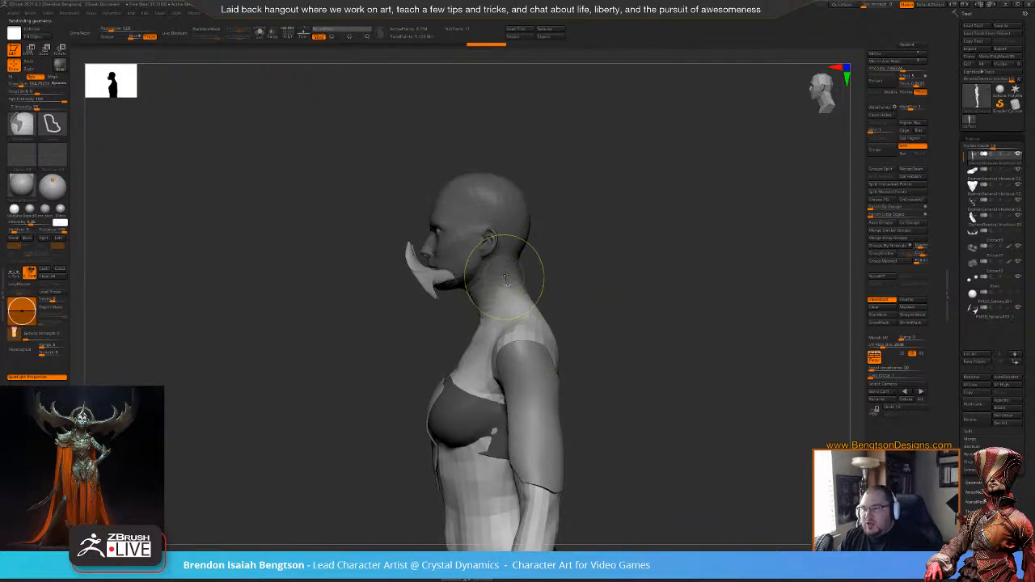
pyautogui.keyDown('ctrl'); pyautogui.click(579, 238); pyautogui.keyUp('ctrl')
pyautogui.moveTo(608, 252); pyautogui.dragTo(564, 229)
# - Adjust the mask boundary around the neck with the lasso and blur it again, keeping the torso masked and the head free
pyautogui.hotkey('ctrl', 'shift')
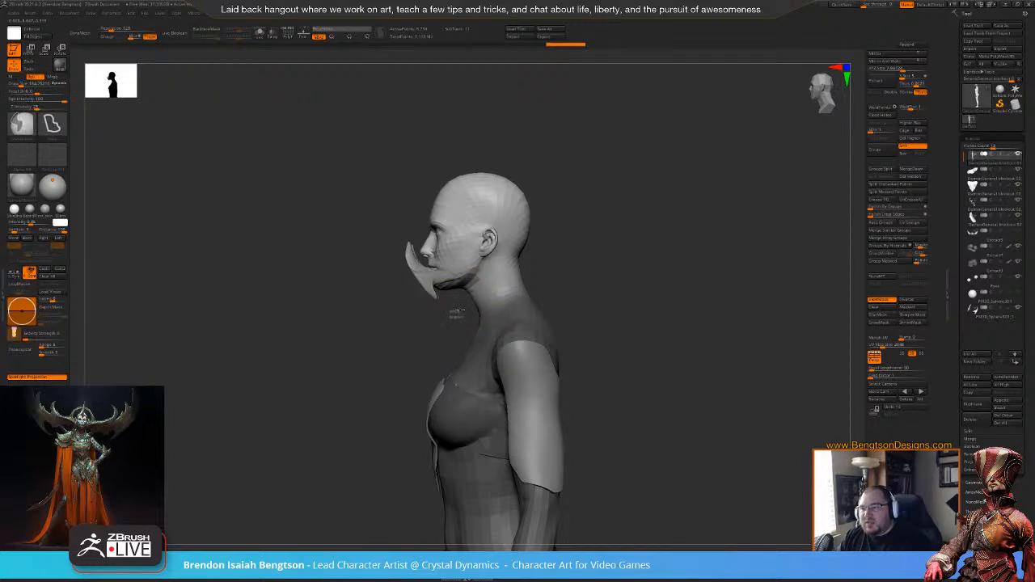
pyautogui.keyDown('ctrl'); pyautogui.moveTo(568, 313); pyautogui.dragTo(553, 485); pyautogui.keyUp('ctrl')
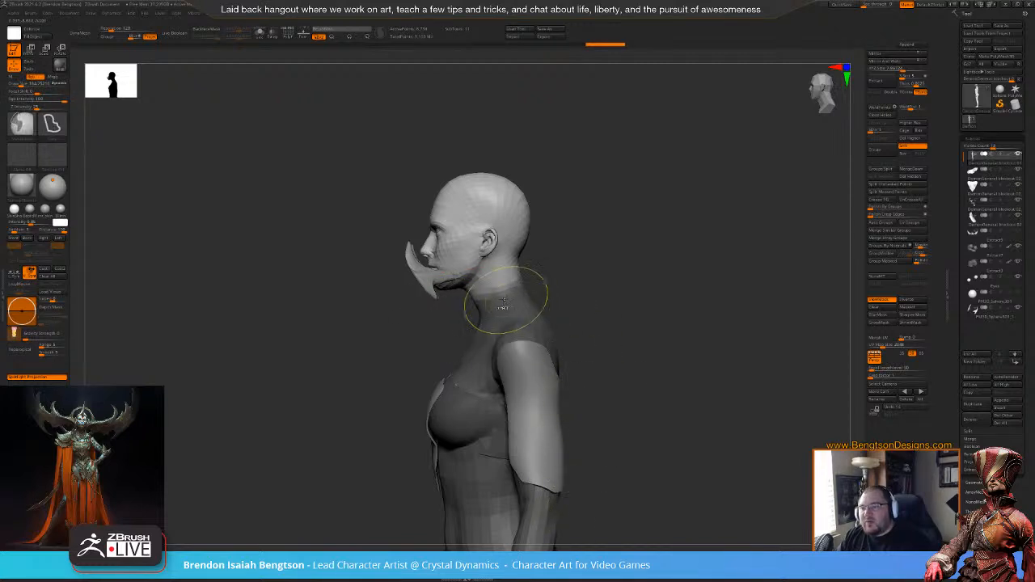
pyautogui.moveTo(640, 266)
pyautogui.mouseDown()
pyautogui.moveTo(585, 279)
pyautogui.moveTo(638, 277)
pyautogui.moveTo(627, 260)
pyautogui.mouseUp()
pyautogui.moveTo(559, 251); pyautogui.dragTo(558, 249)
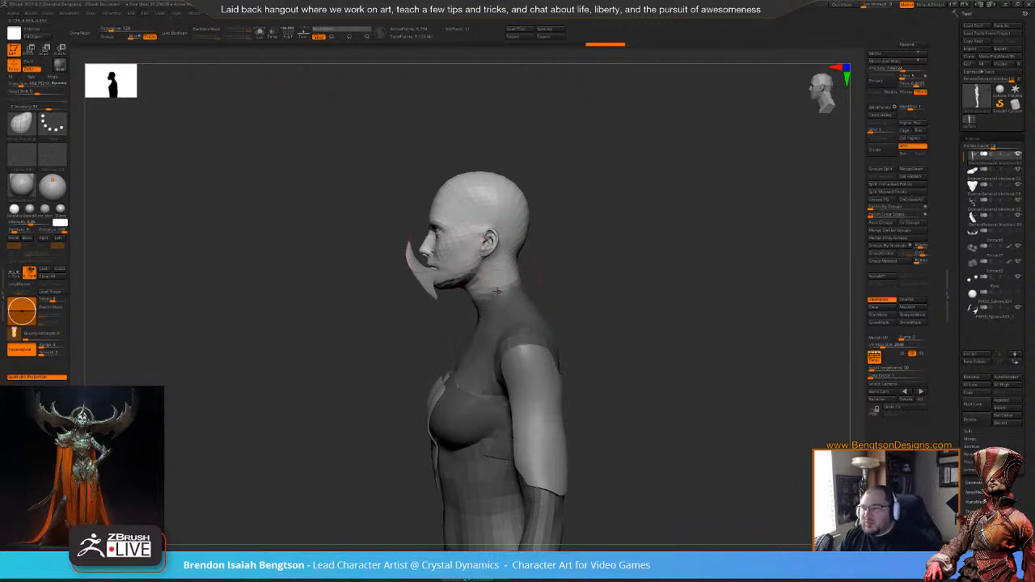
pyautogui.keyDown('ctrl'); pyautogui.click(552, 272); pyautogui.keyUp('ctrl')
pyautogui.keyDown('ctrl'); pyautogui.click(513, 294); pyautogui.keyUp('ctrl')
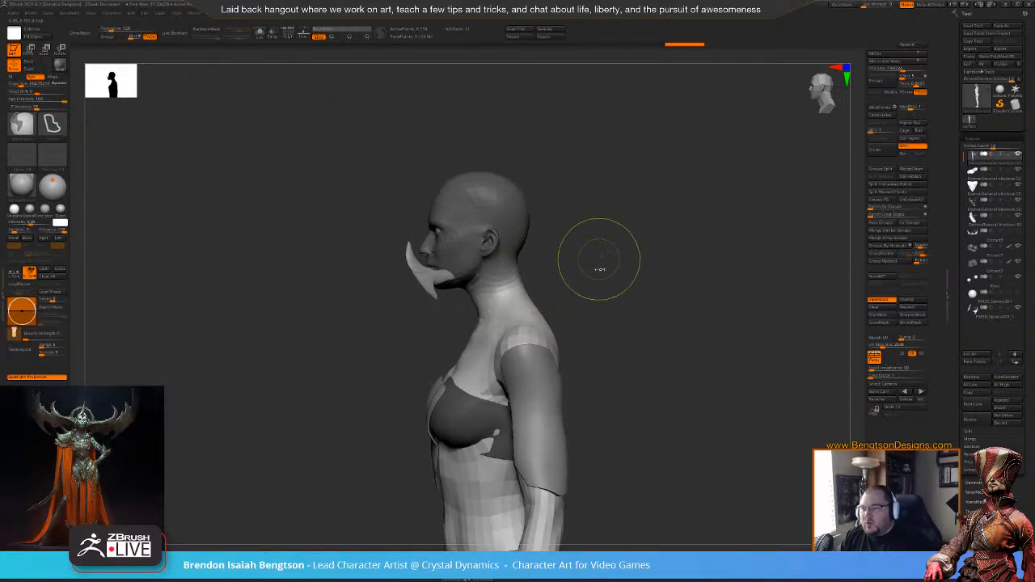
pyautogui.keyDown('ctrl'); pyautogui.click(548, 263); pyautogui.keyUp('ctrl')
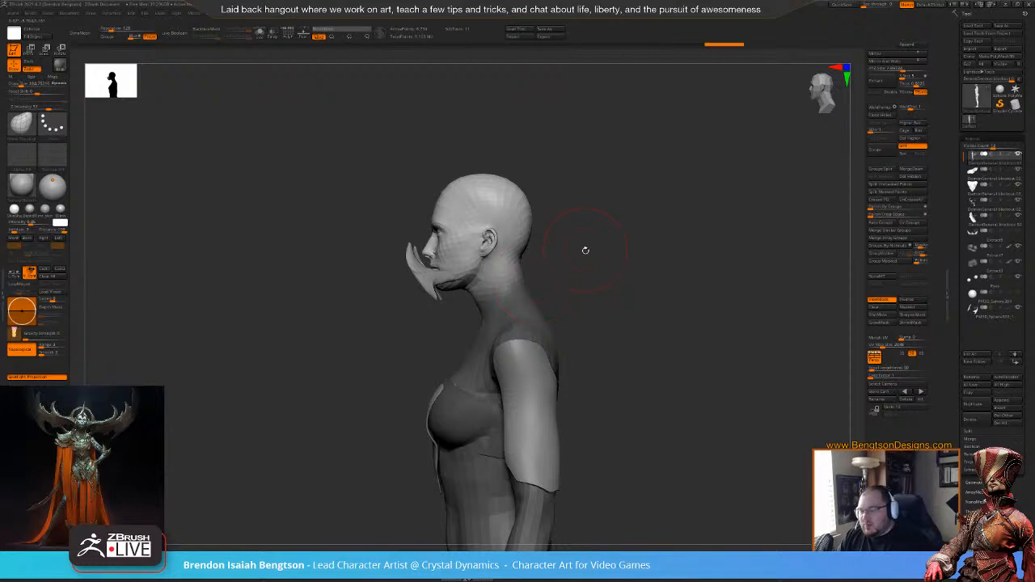
# - Activate the transform gizmo, centre it on the unmasked area, and reposition it to the upper torso
pyautogui.press('w')
pyautogui.moveTo(597, 220)
pyautogui.keyDown('alt'); pyautogui.mouseDown()
pyautogui.moveTo(598, 301)
pyautogui.moveTo(590, 216)
pyautogui.mouseUp(); pyautogui.keyUp('alt')
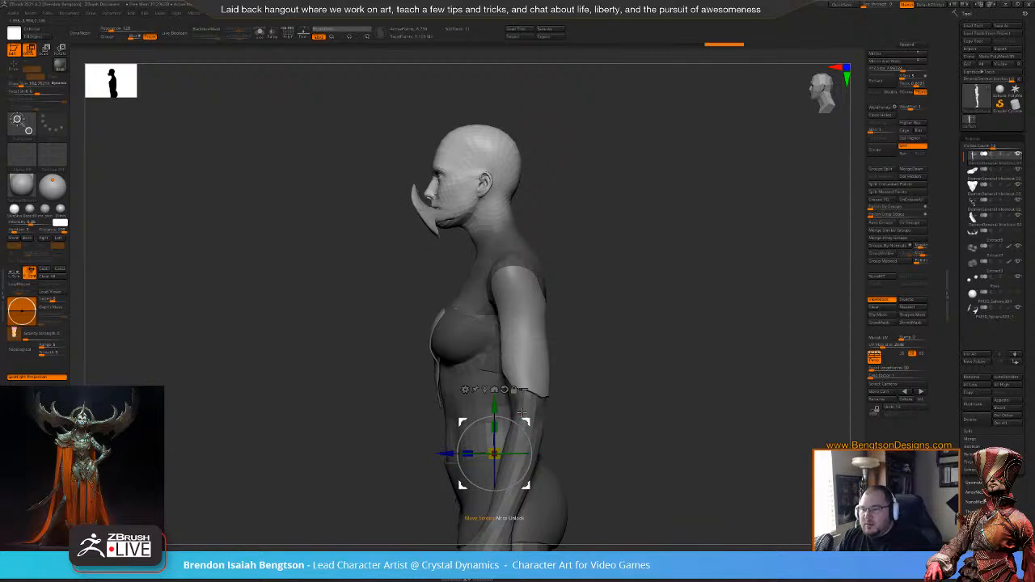
pyautogui.click(484, 388)
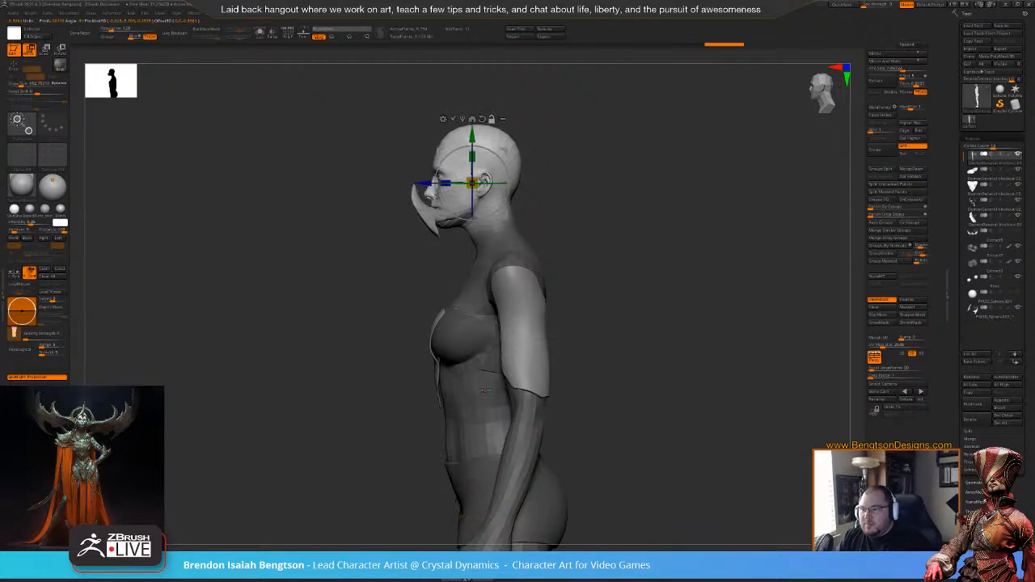
pyautogui.keyDown('alt'); pyautogui.moveTo(474, 172); pyautogui.dragTo(530, 293); pyautogui.keyUp('alt')
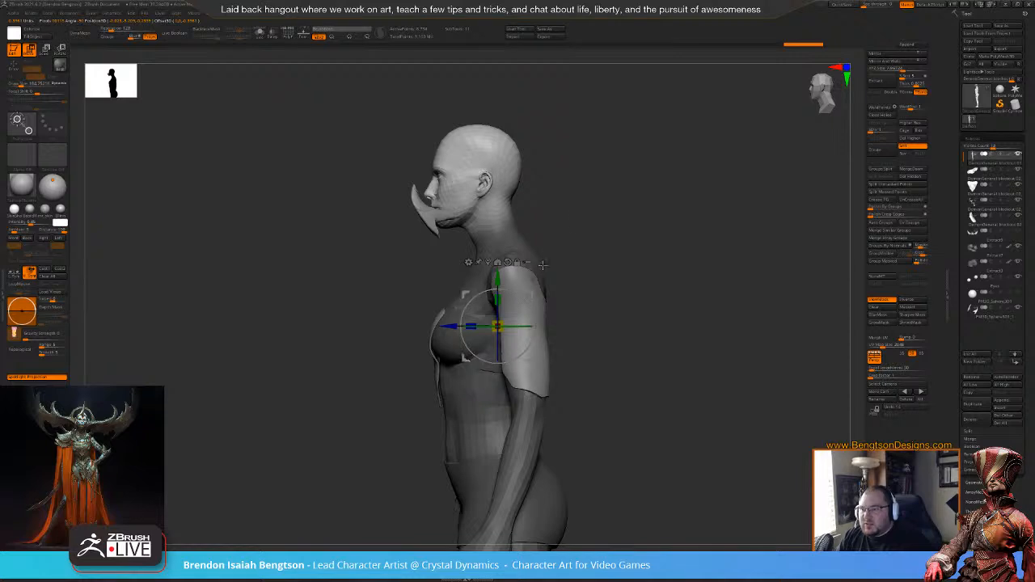
# - Turn off perspective, face the masked figure from the front, and show the winged headdress and helmet again
pyautogui.click(870, 358)
pyautogui.keyDown('alt'); pyautogui.moveTo(650, 259); pyautogui.dragTo(674, 301); pyautogui.keyUp('alt')
pyautogui.keyDown('alt'); pyautogui.moveTo(664, 212); pyautogui.dragTo(668, 306); pyautogui.keyUp('alt')
pyautogui.moveTo(534, 390); pyautogui.dragTo(534, 385)
pyautogui.moveTo(652, 234); pyautogui.dragTo(687, 256)
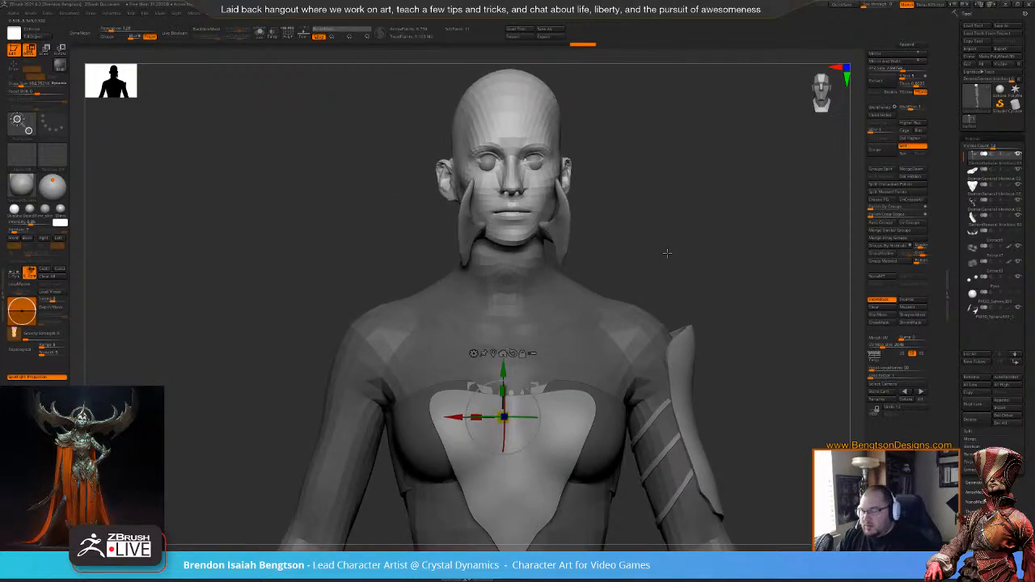
pyautogui.hotkey('alt', 's')
pyautogui.hotkey('alt', 's')
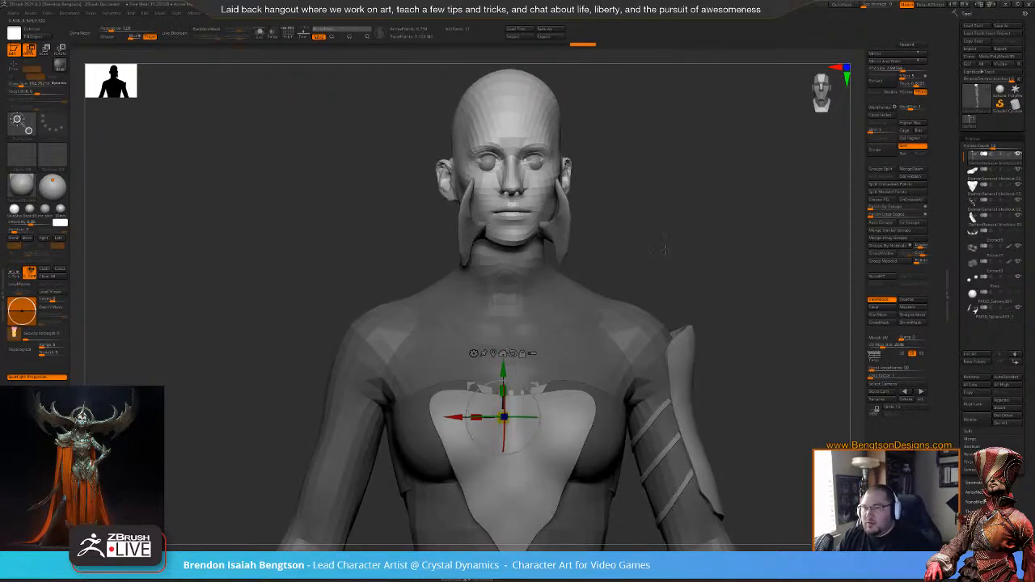
pyautogui.click(1018, 231)
pyautogui.keyDown('ctrl'); pyautogui.moveTo(185, 277); pyautogui.dragTo(186, 196, button='right'); pyautogui.keyUp('ctrl')
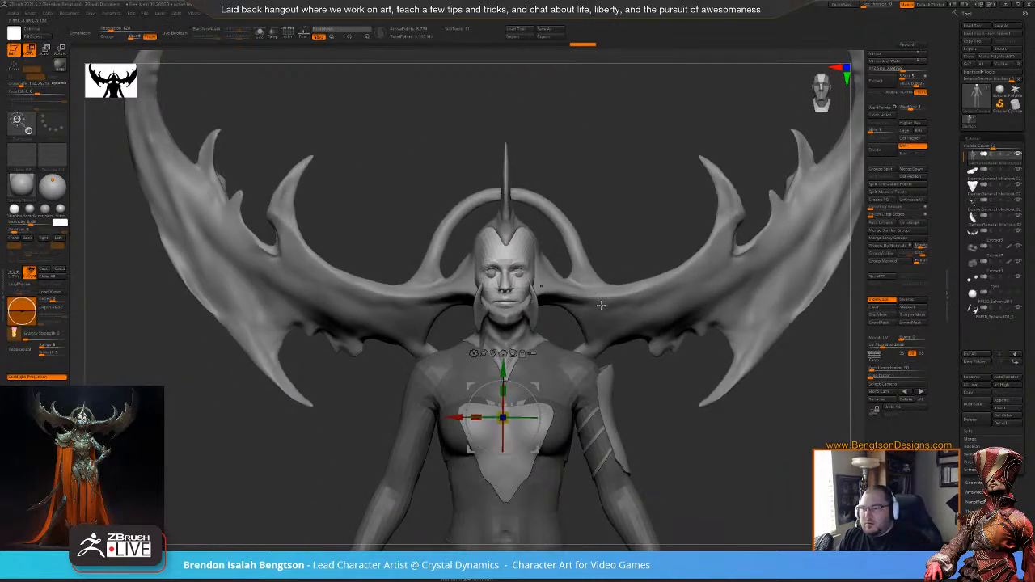
# - Leave transform mode, hide the mask shading on the body, and raise its subdivision level
pyautogui.press('q')
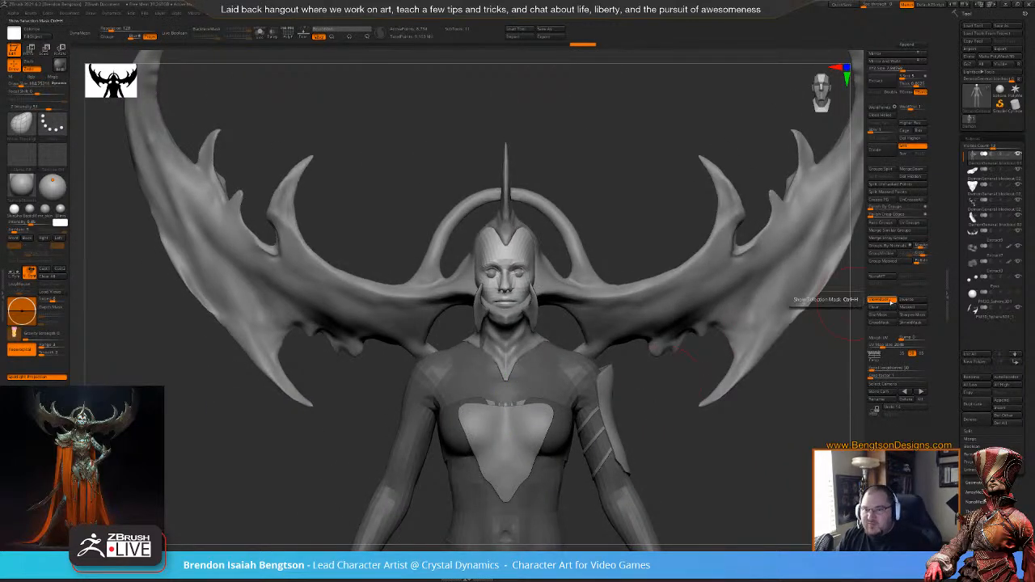
pyautogui.click(889, 300)
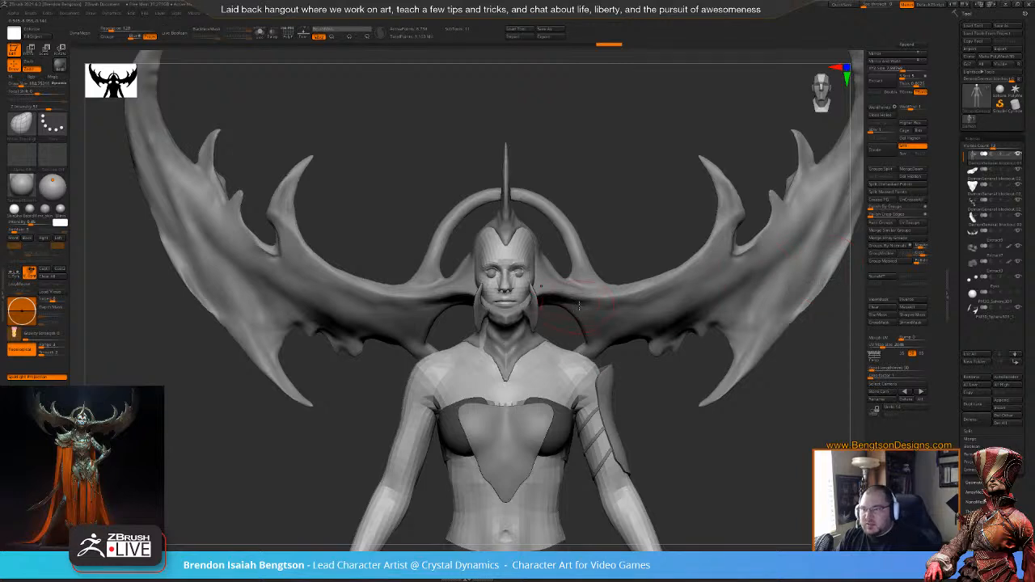
pyautogui.press('d')
# - Reposition the transform gizmo on the winged headdress and nudge the headdress slightly upward
pyautogui.press('w')
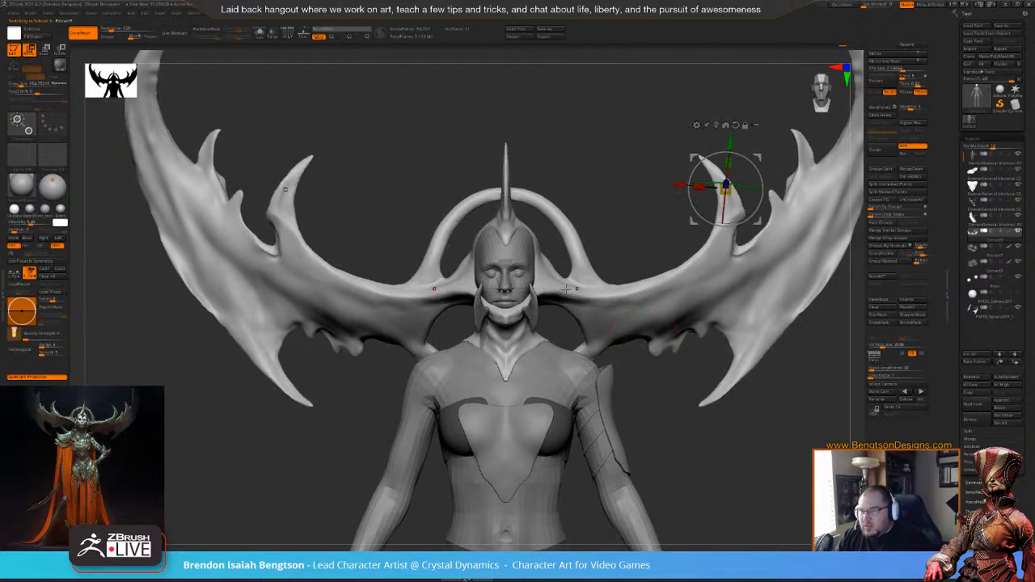
pyautogui.click(695, 216)
pyautogui.keyDown('alt'); pyautogui.click(324, 152); pyautogui.keyUp('alt')
pyautogui.moveTo(314, 167); pyautogui.dragTo(315, 163)
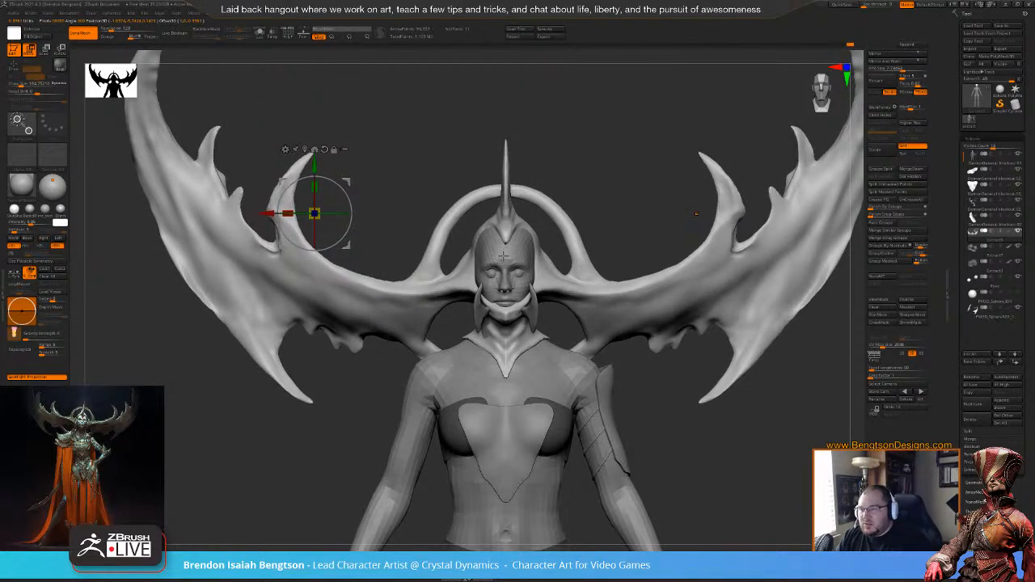
# - Select the eyes, nudge them into place in the face's sockets with the gizmo, and return to draw mode
pyautogui.keyDown('alt'); pyautogui.click(521, 269); pyautogui.keyUp('alt')
pyautogui.keyDown('alt'); pyautogui.moveTo(585, 164); pyautogui.dragTo(505, 215); pyautogui.keyUp('alt')
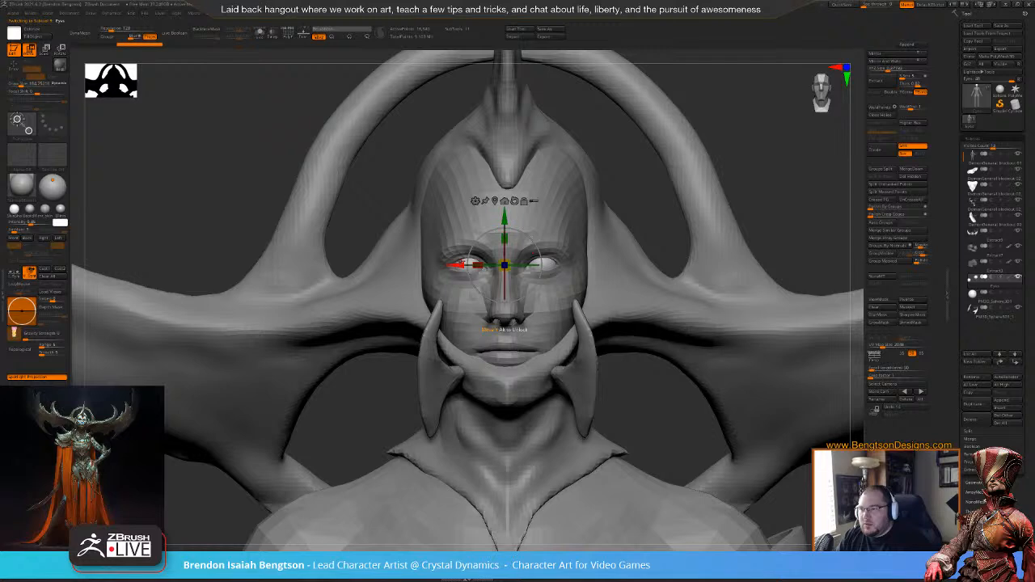
pyautogui.moveTo(460, 264); pyautogui.dragTo(460, 264)
pyautogui.moveTo(615, 167); pyautogui.dragTo(461, 170)
pyautogui.moveTo(451, 270); pyautogui.dragTo(457, 267)
pyautogui.moveTo(262, 278); pyautogui.dragTo(448, 281)
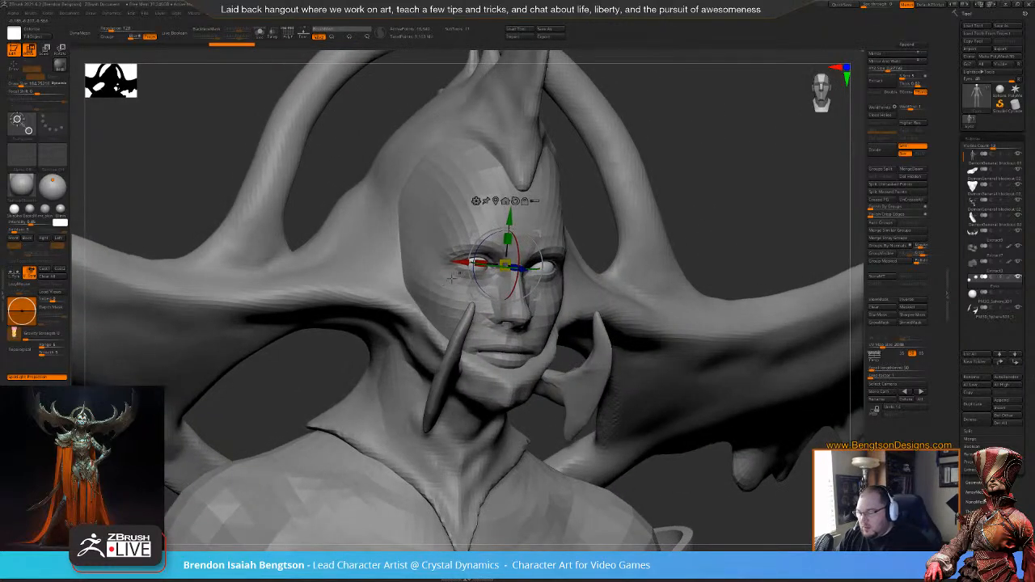
pyautogui.press('q')
# - Select the headdress and reshape its collar where it meets the shoulders and neck
pyautogui.moveTo(671, 176); pyautogui.dragTo(743, 181)
pyautogui.keyDown('alt'); pyautogui.moveTo(657, 222); pyautogui.dragTo(641, 159); pyautogui.keyUp('alt')
pyautogui.keyDown('alt'); pyautogui.click(573, 353); pyautogui.keyUp('alt')
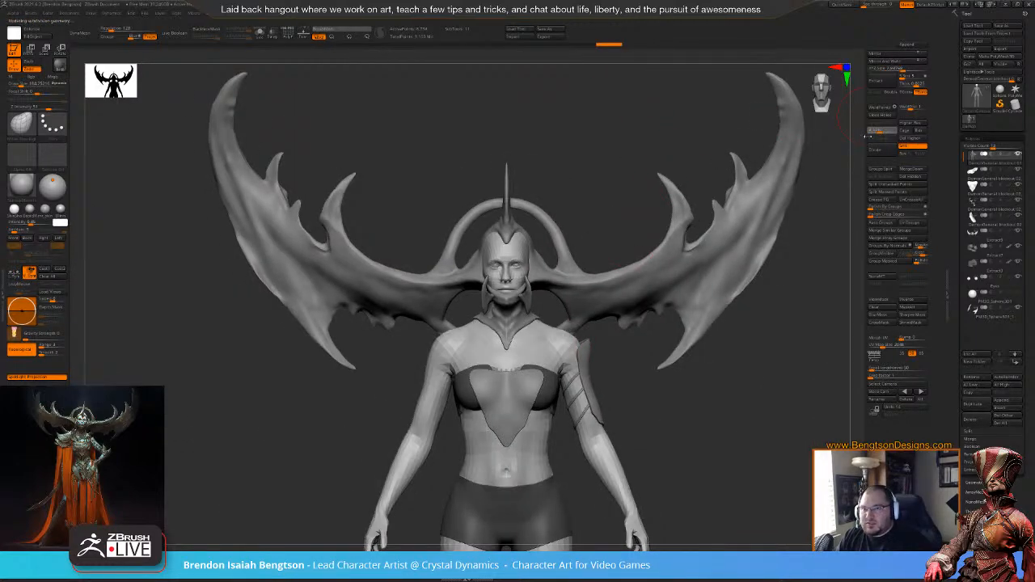
pyautogui.moveTo(638, 212); pyautogui.dragTo(612, 175)
pyautogui.keyDown('alt'); pyautogui.moveTo(646, 333); pyautogui.dragTo(673, 346); pyautogui.keyUp('alt')
pyautogui.keyDown('alt'); pyautogui.moveTo(631, 278); pyautogui.dragTo(630, 189); pyautogui.keyUp('alt')
pyautogui.moveTo(645, 228); pyautogui.dragTo(661, 213)
pyautogui.keyDown('alt'); pyautogui.click(647, 273); pyautogui.keyUp('alt')
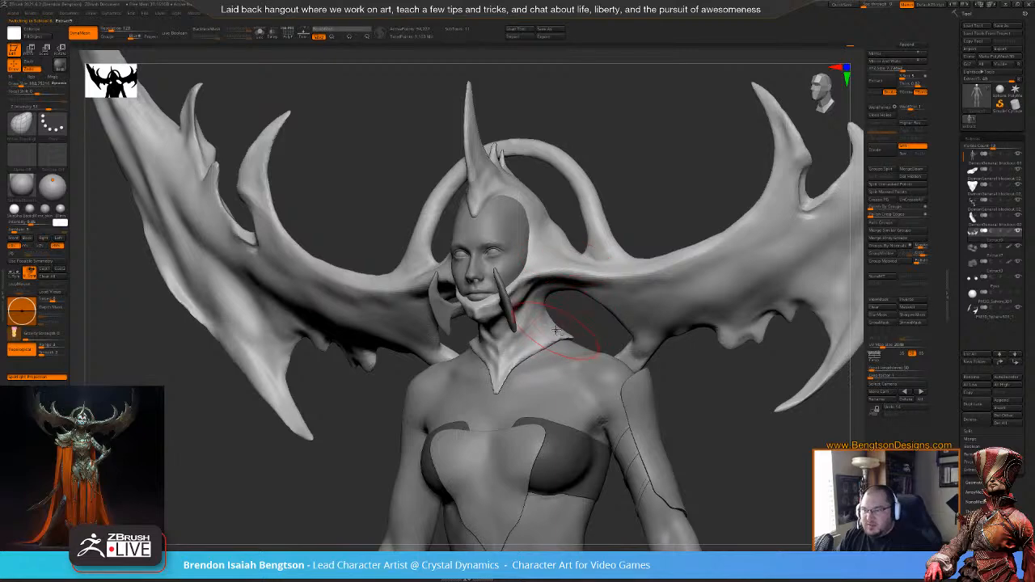
pyautogui.moveTo(575, 324); pyautogui.dragTo(548, 342)
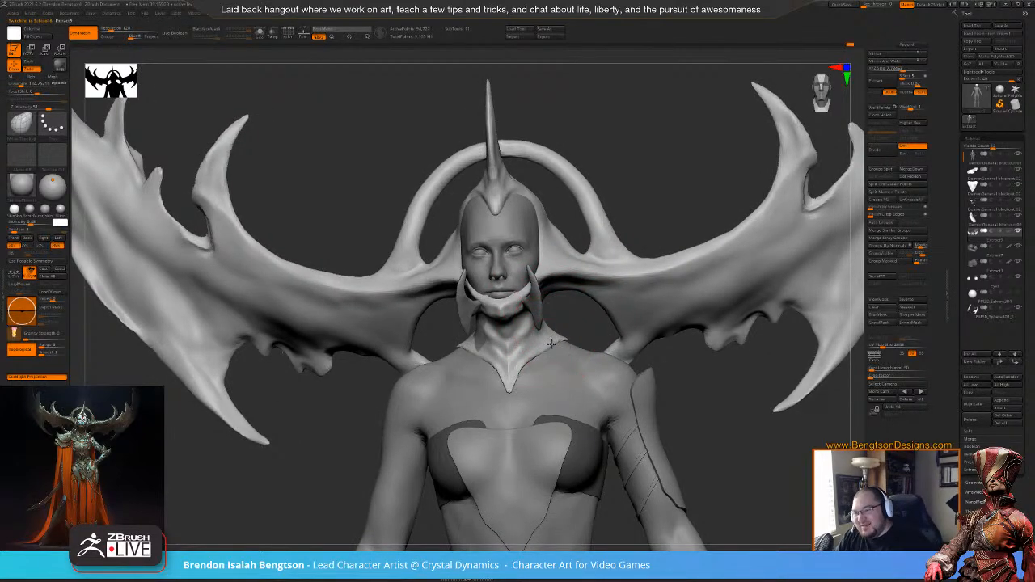
pyautogui.moveTo(562, 326); pyautogui.dragTo(568, 318)
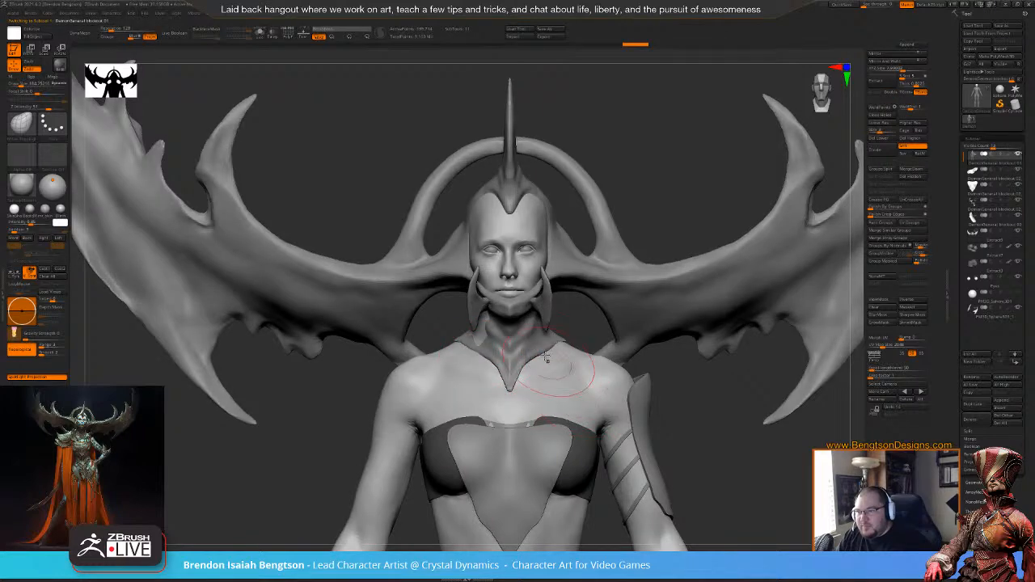
# - Select the body, adjust the neck beside the collar, and drop it to a lower subdivision level
pyautogui.click(893, 62)
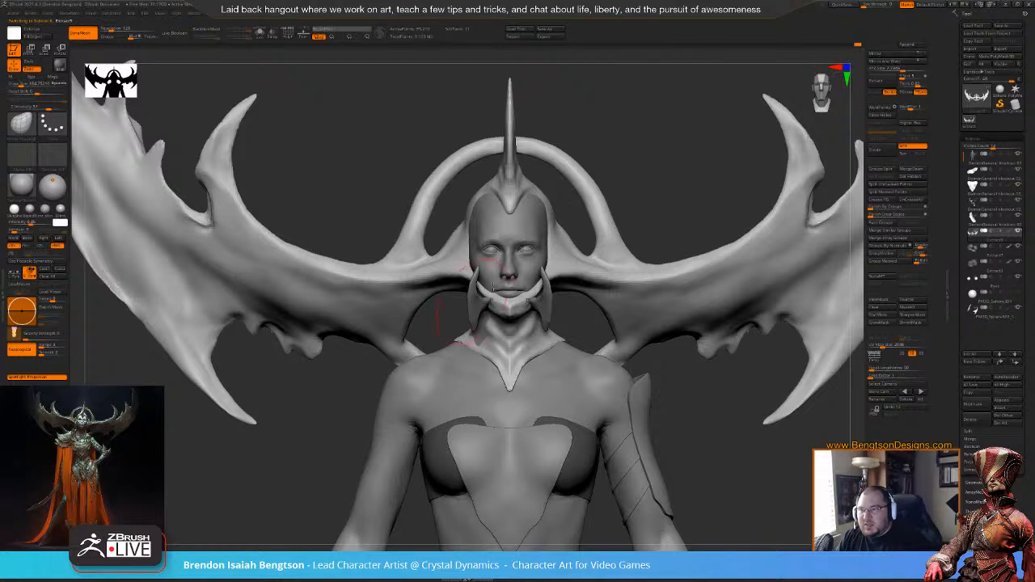
pyautogui.hotkey('ctrl', 'd')
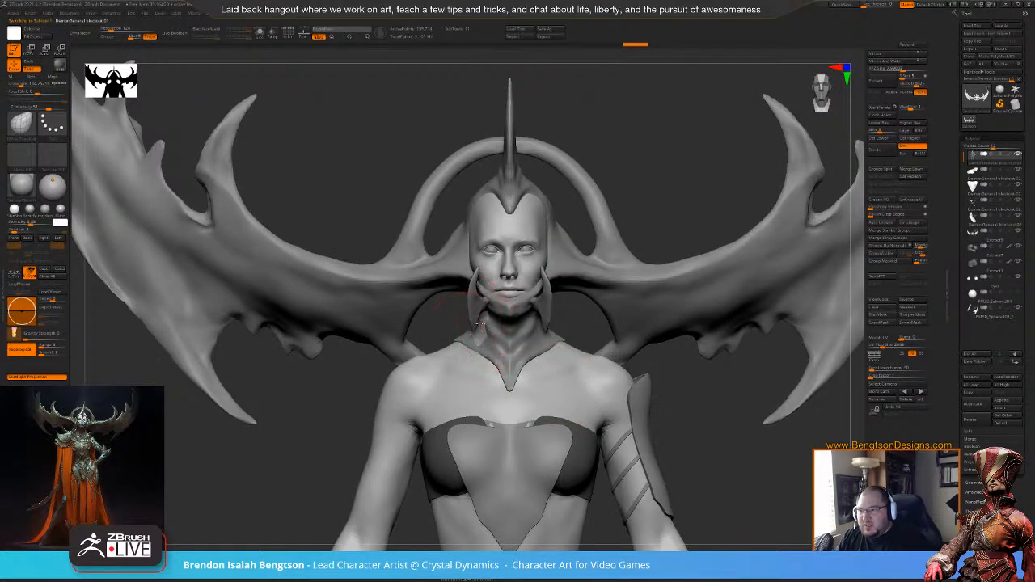
pyautogui.moveTo(481, 324); pyautogui.dragTo(477, 335)
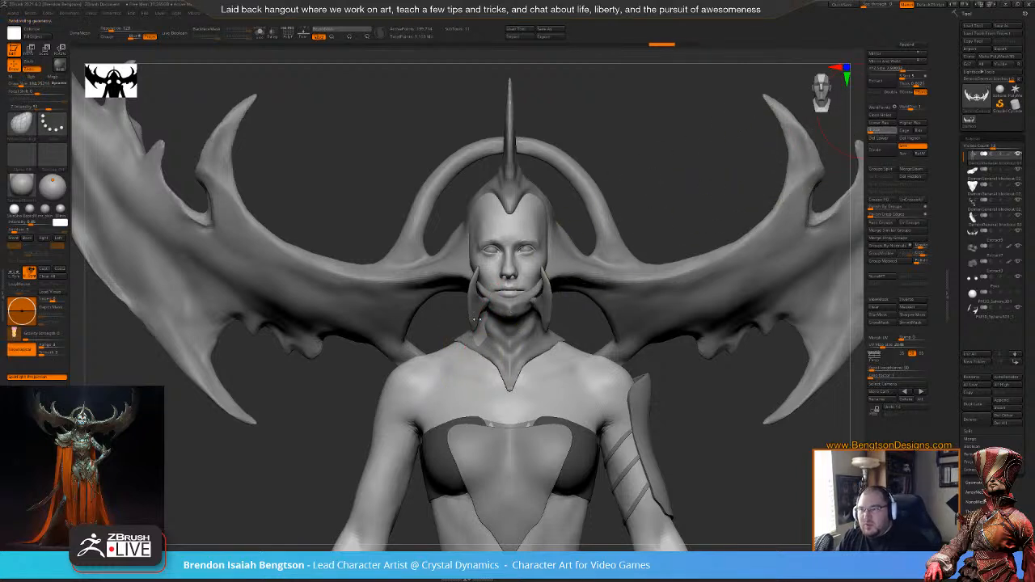
pyautogui.hotkey('shift', 'd')
# - Try to reshape the side of the neck where it meets the collar, and undo the strokes
pyautogui.moveTo(477, 330); pyautogui.dragTo(477, 336)
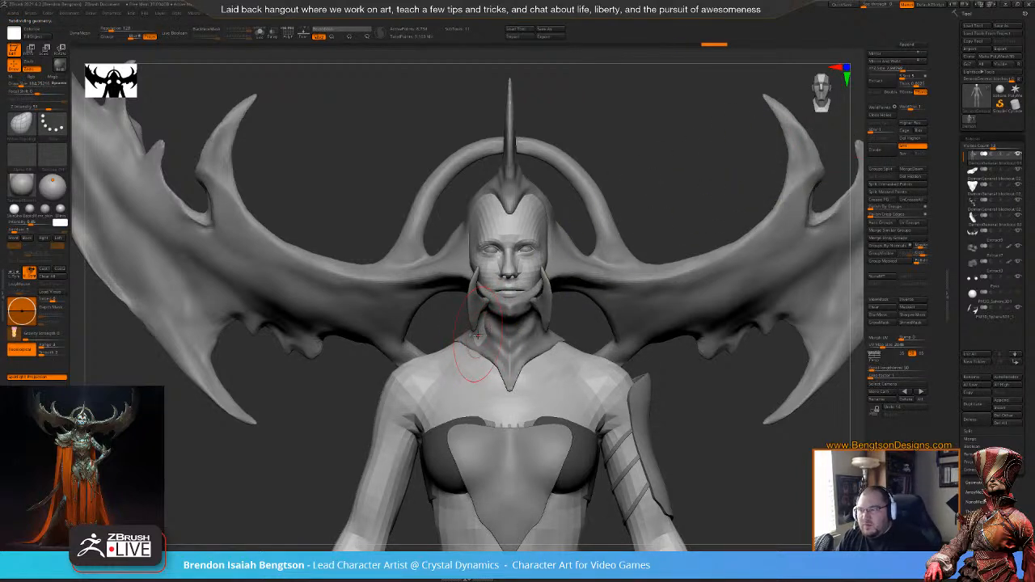
pyautogui.hotkey('ctrl', 'z')
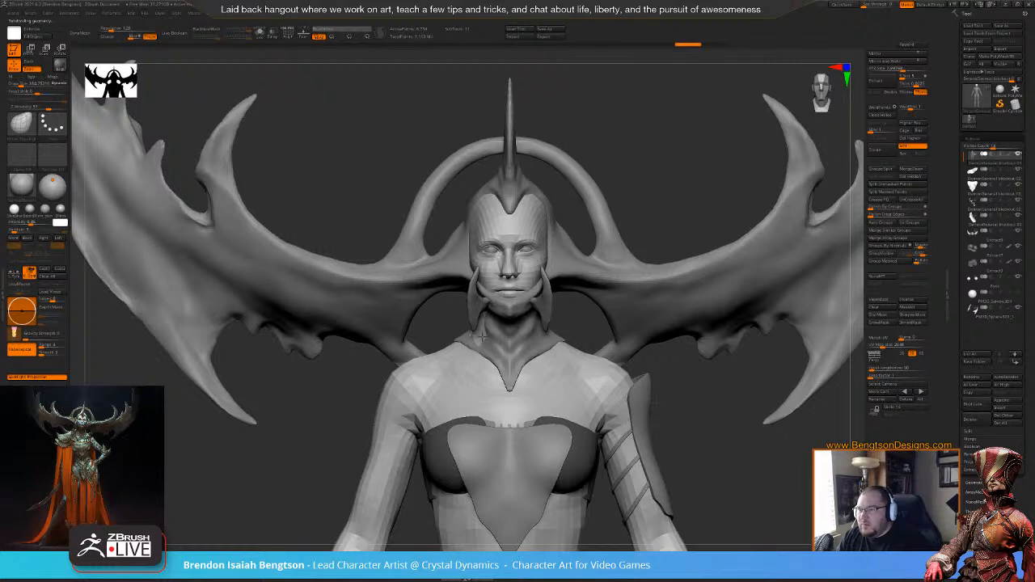
pyautogui.moveTo(497, 342); pyautogui.dragTo(498, 338)
pyautogui.hotkey('alt', 's')
pyautogui.hotkey('alt', 's')
pyautogui.hotkey('ctrl', 'z')
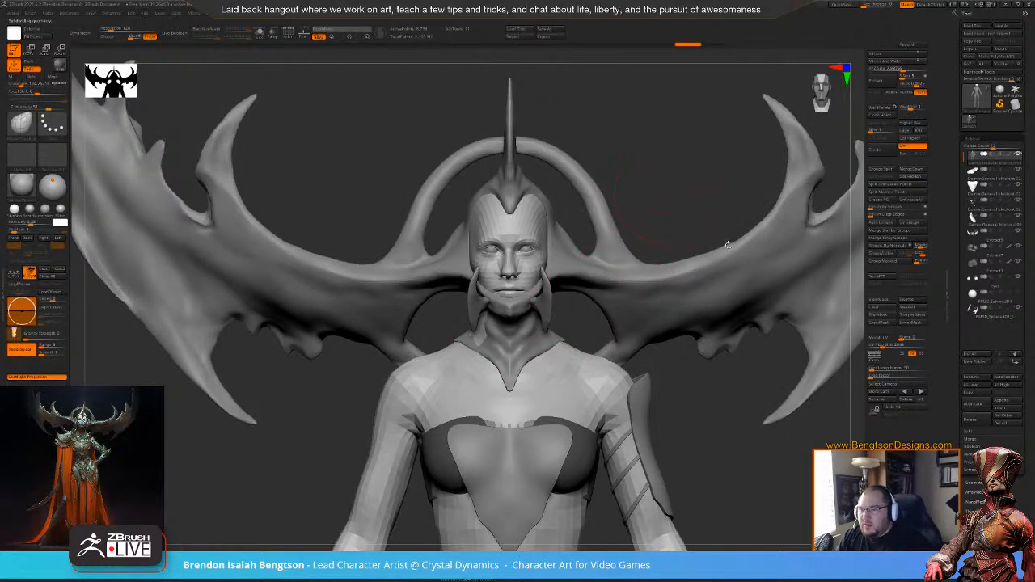
# - Clear the mask on the body, refine the neck under the helmet and collar, and return to a higher subdivision level
pyautogui.click(882, 308)
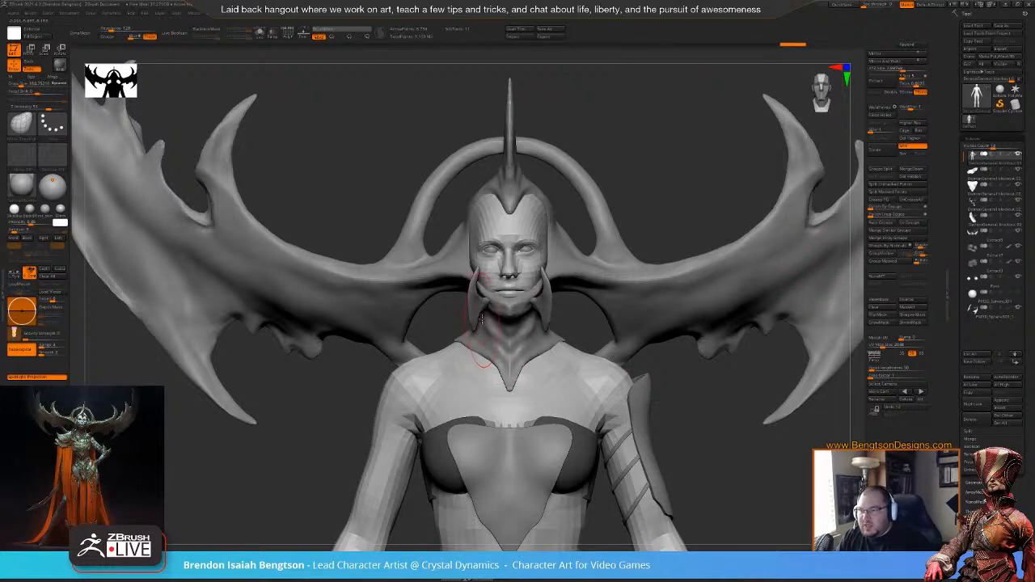
pyautogui.moveTo(694, 121); pyautogui.dragTo(536, 356)
pyautogui.moveTo(679, 148); pyautogui.dragTo(653, 179)
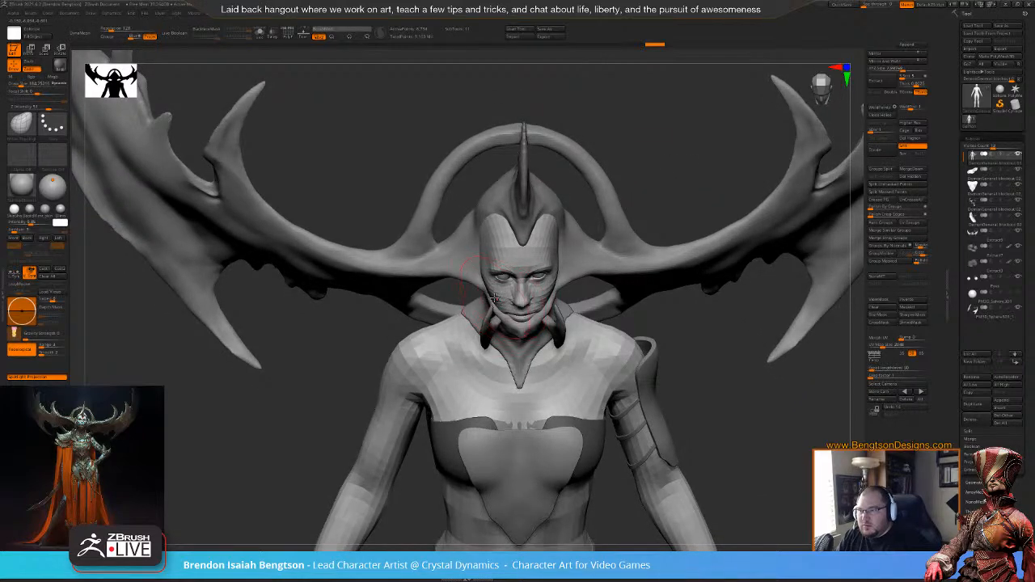
pyautogui.moveTo(626, 169); pyautogui.dragTo(635, 97)
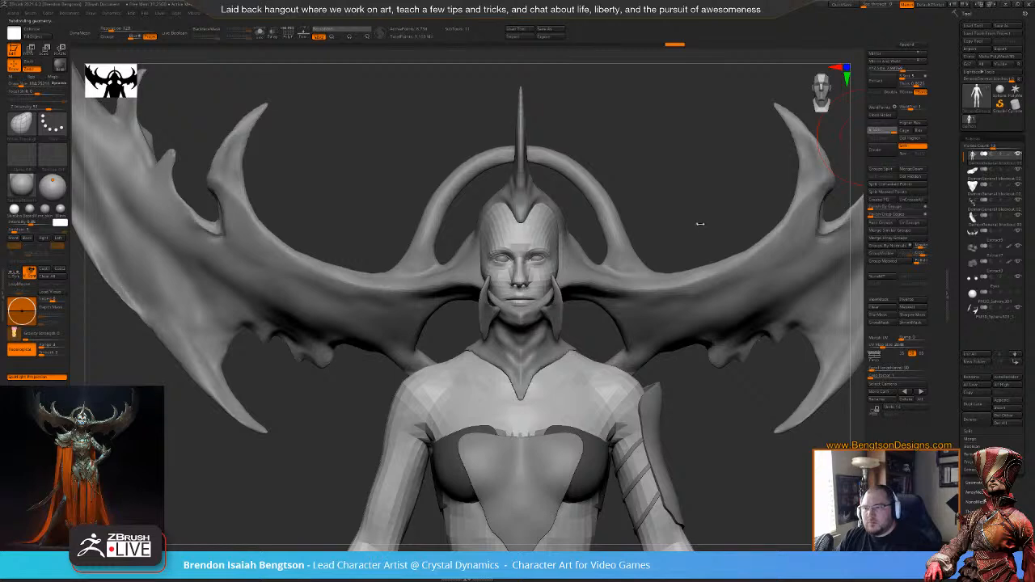
pyautogui.hotkey('ctrl', 'd')
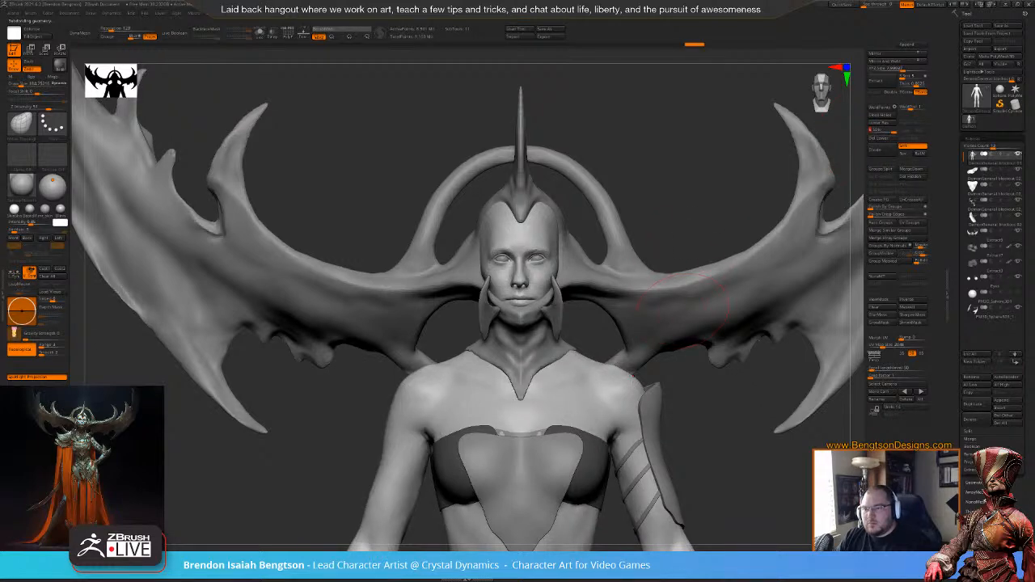
# - Examine the body's shoulders and upper back from behind, comparing its lowest and higher subdivision levels
pyautogui.keyDown('alt'); pyautogui.moveTo(697, 233); pyautogui.dragTo(613, 185); pyautogui.keyUp('alt')
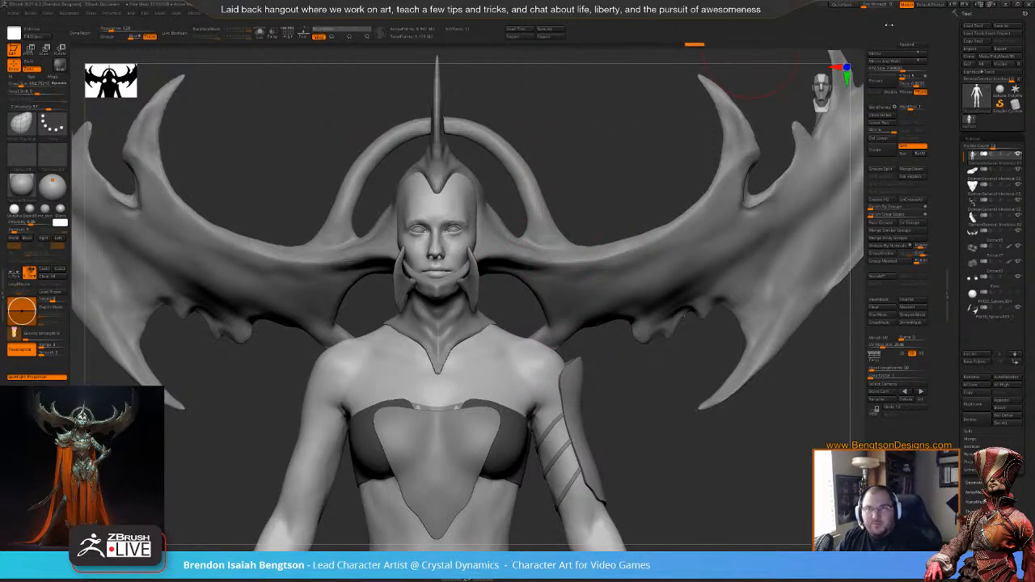
pyautogui.click(881, 5)
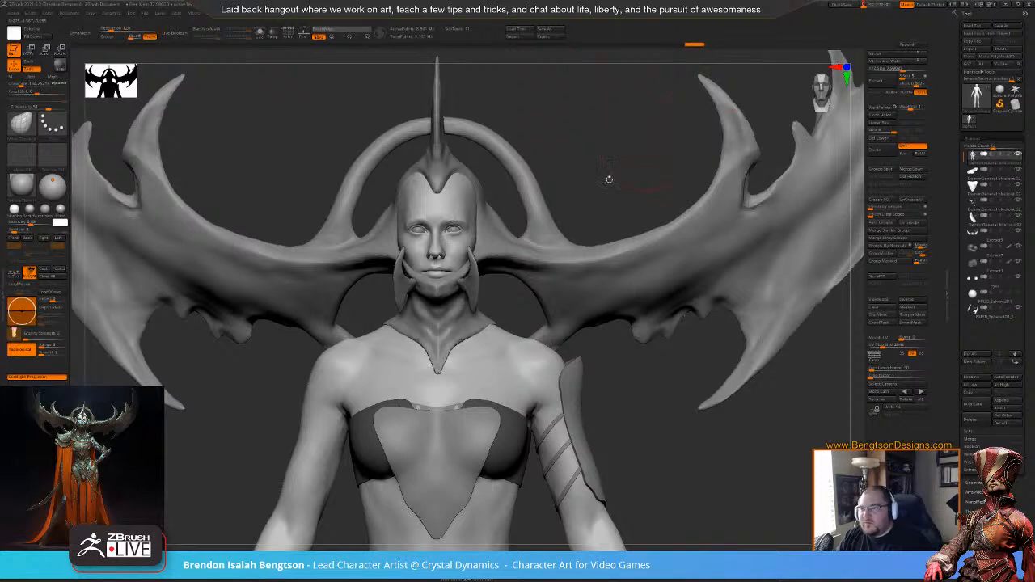
pyautogui.moveTo(608, 169); pyautogui.dragTo(536, 176)
pyautogui.press('space')
pyautogui.moveTo(612, 312); pyautogui.dragTo(618, 312)
pyautogui.moveTo(749, 114); pyautogui.dragTo(688, 157)
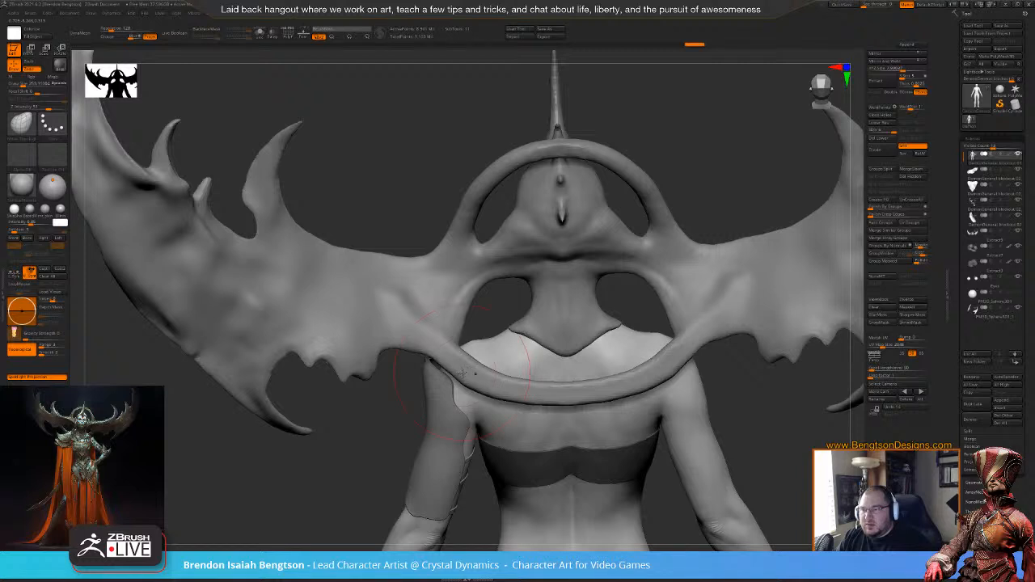
pyautogui.hotkey('shift', 'd')
pyautogui.hotkey('shift', 'd')
pyautogui.hotkey('shift', 'd')
pyautogui.hotkey('shift', 'd')
pyautogui.hotkey('shift', 'd')
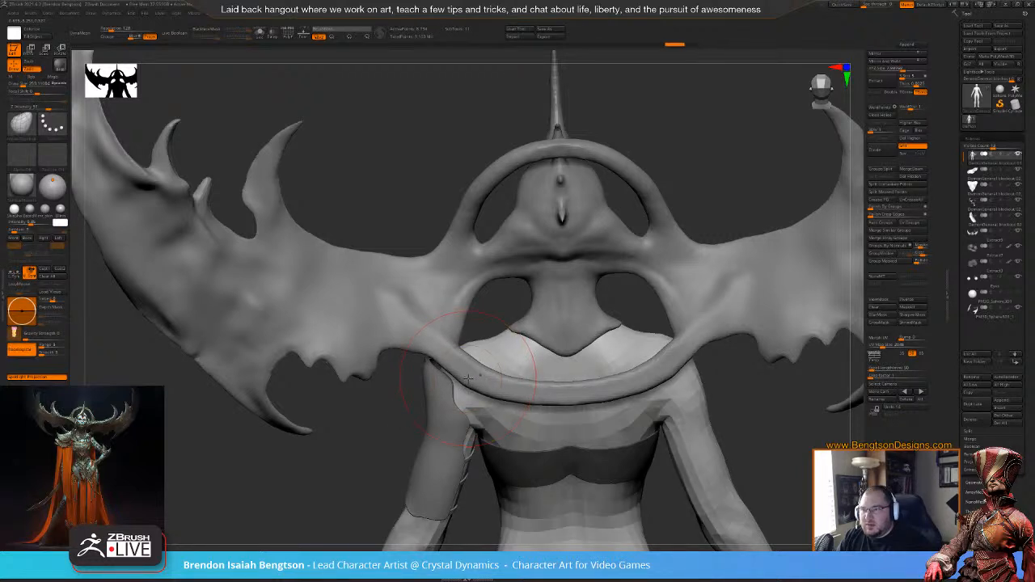
pyautogui.press('d')
pyautogui.press('d')
pyautogui.press('d')
pyautogui.press('d')
pyautogui.press('d')
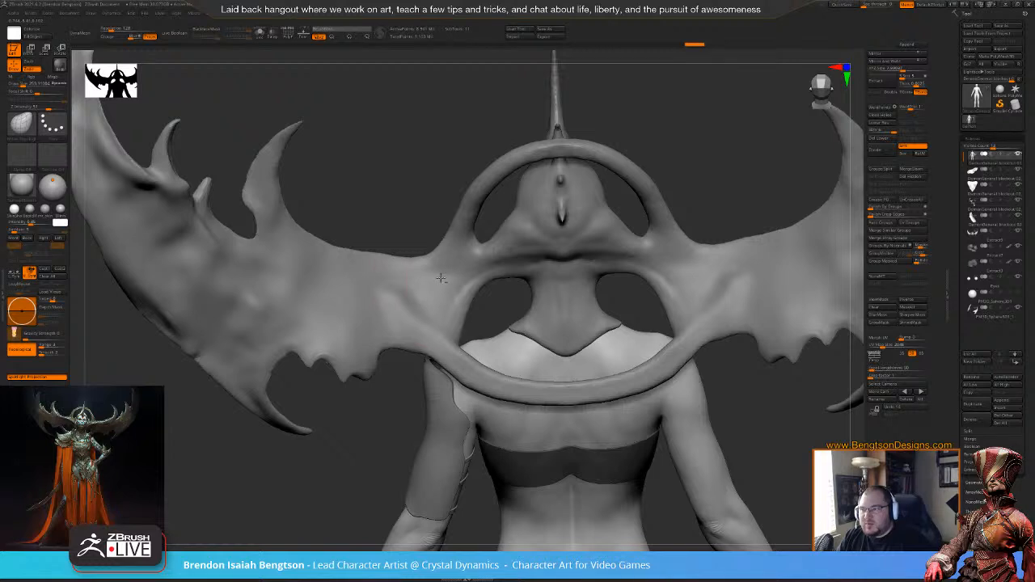
# - Select the headdress and raise the lower arc of its back ring, refining where it joins the wings
pyautogui.keyDown('alt'); pyautogui.click(261, 208); pyautogui.keyUp('alt')
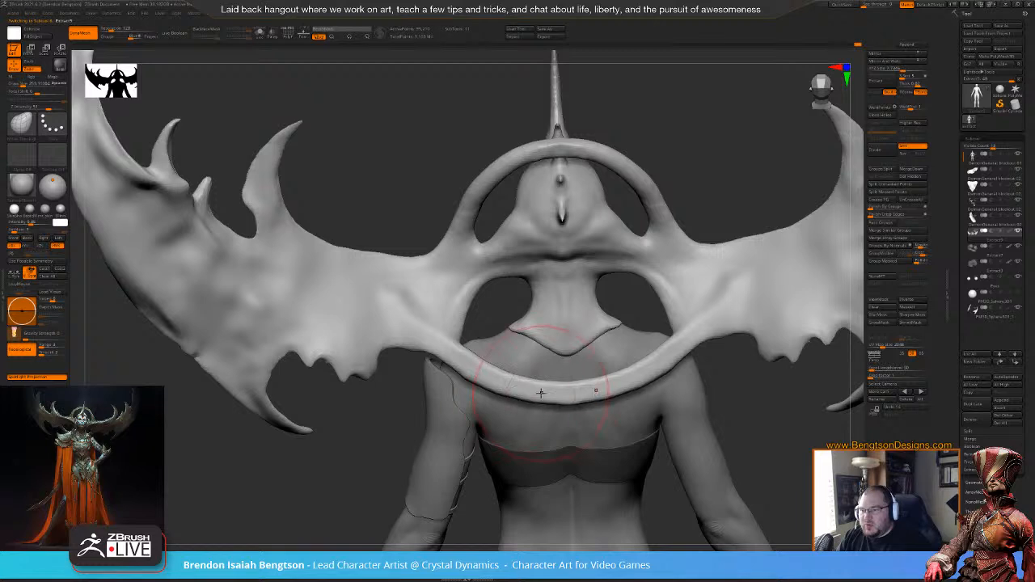
pyautogui.moveTo(506, 380)
pyautogui.mouseDown()
pyautogui.moveTo(465, 366)
pyautogui.moveTo(445, 343)
pyautogui.moveTo(507, 392)
pyautogui.moveTo(558, 402)
pyautogui.moveTo(568, 393)
pyautogui.mouseUp()
pyautogui.press('space')
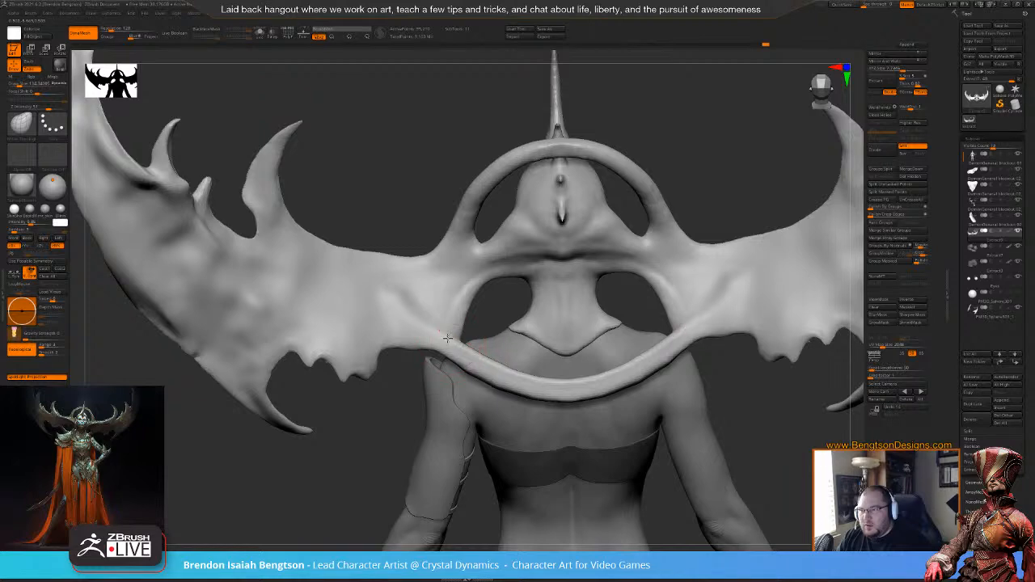
pyautogui.press('space')
pyautogui.moveTo(441, 366)
pyautogui.mouseDown()
pyautogui.moveTo(452, 365)
pyautogui.moveTo(449, 332)
pyautogui.mouseUp()
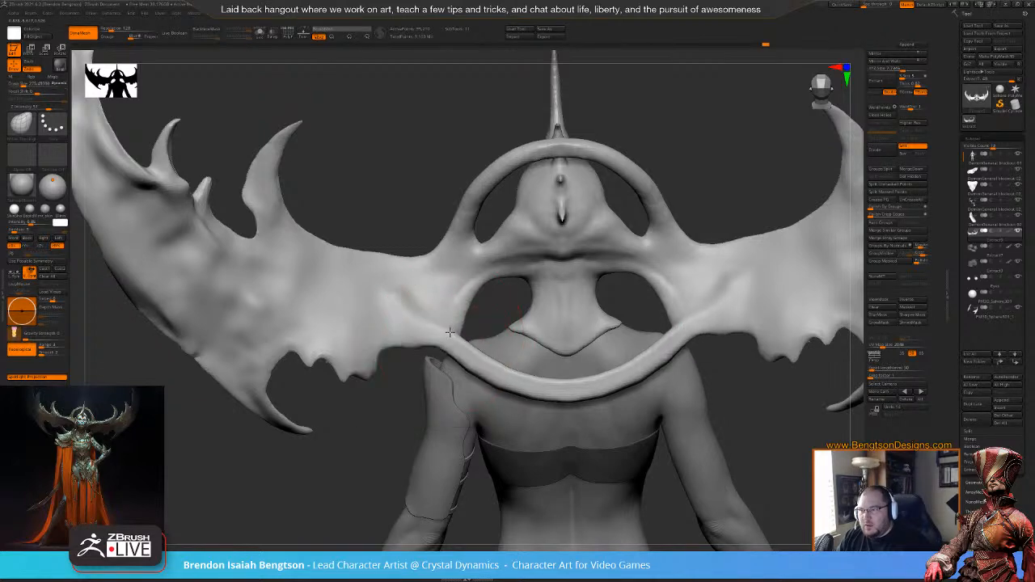
# - From the front, push the wings' inner lower edges beside the neck into small points using a smaller brush
pyautogui.moveTo(339, 174)
pyautogui.mouseDown()
pyautogui.moveTo(502, 175)
pyautogui.moveTo(499, 165)
pyautogui.mouseUp()
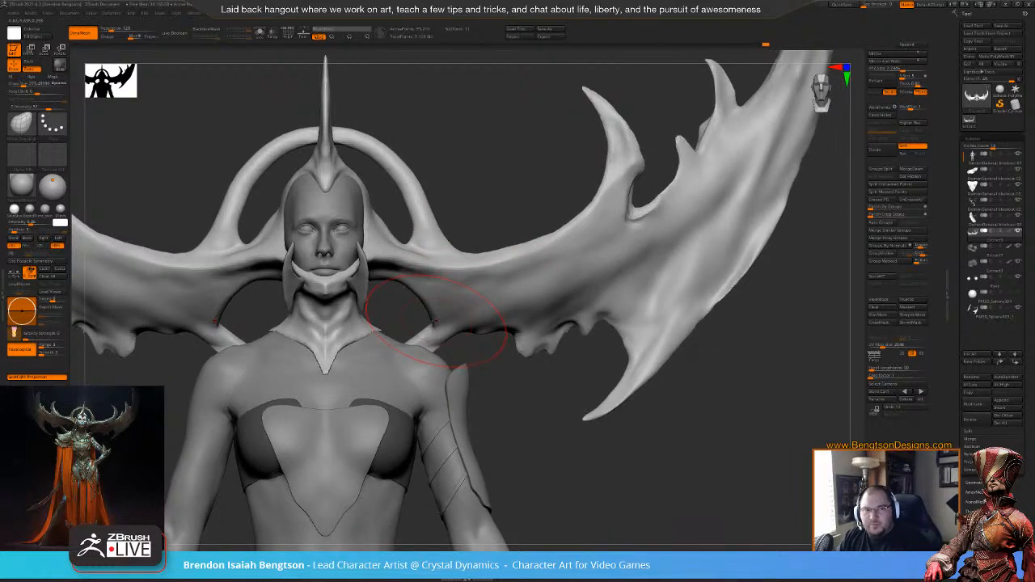
pyautogui.press('space')
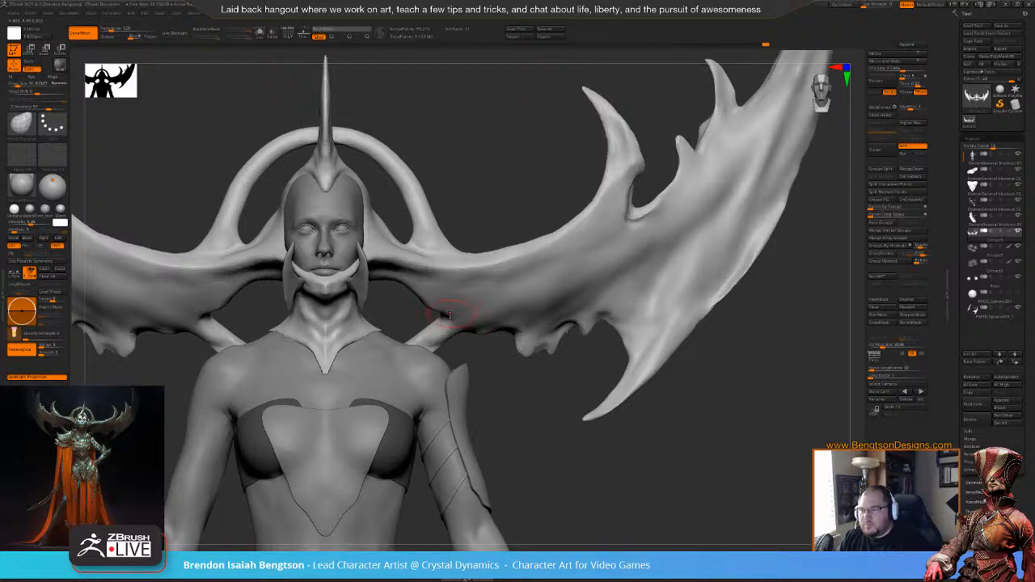
pyautogui.press('space')
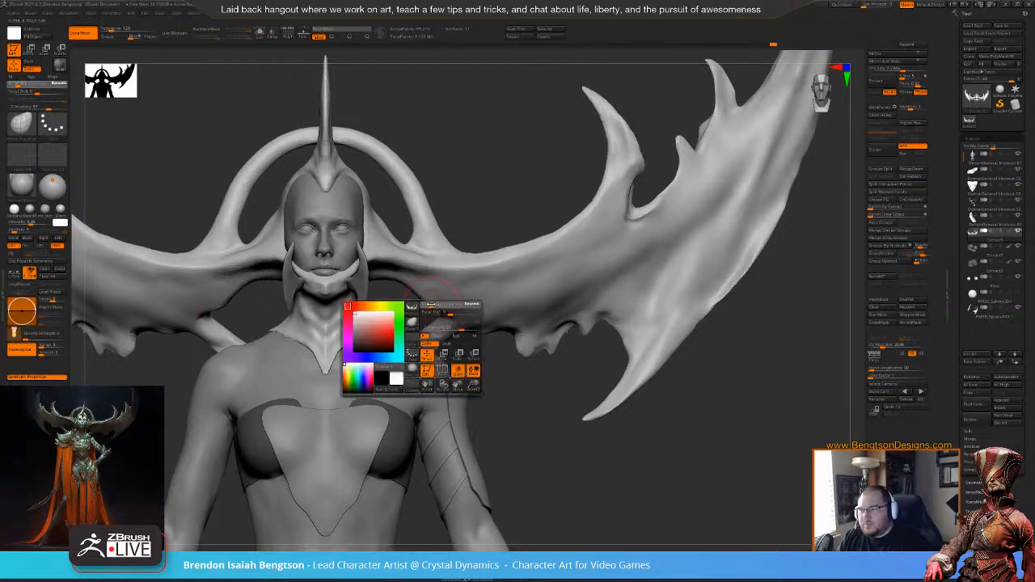
# - Pull the small points on the wings' inner edges into sharper spikes with the SnakeHook brush
pyautogui.press('b')
pyautogui.press('s')
pyautogui.press('h')
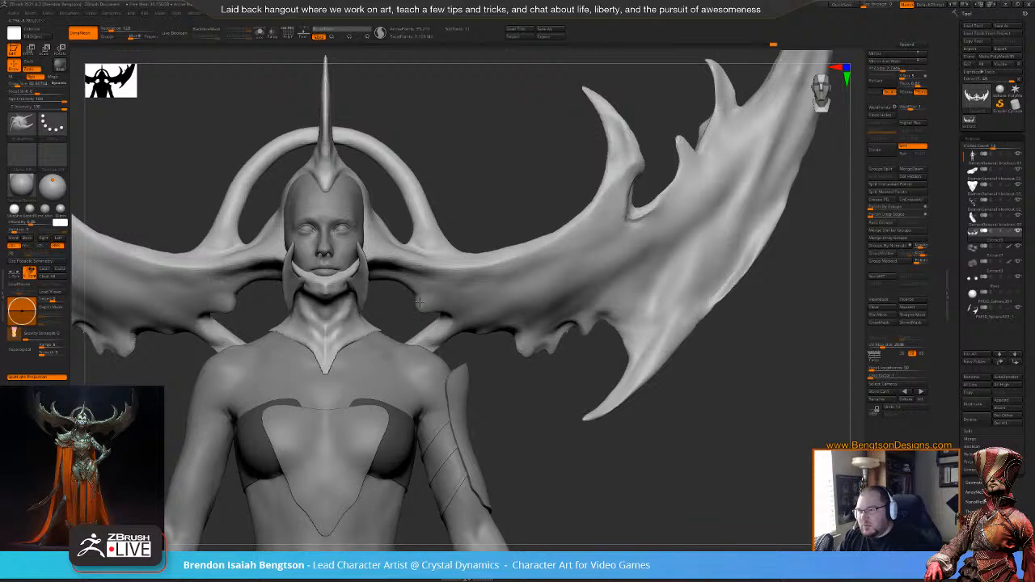
pyautogui.moveTo(471, 217); pyautogui.dragTo(455, 212)
pyautogui.moveTo(416, 301); pyautogui.dragTo(425, 317)
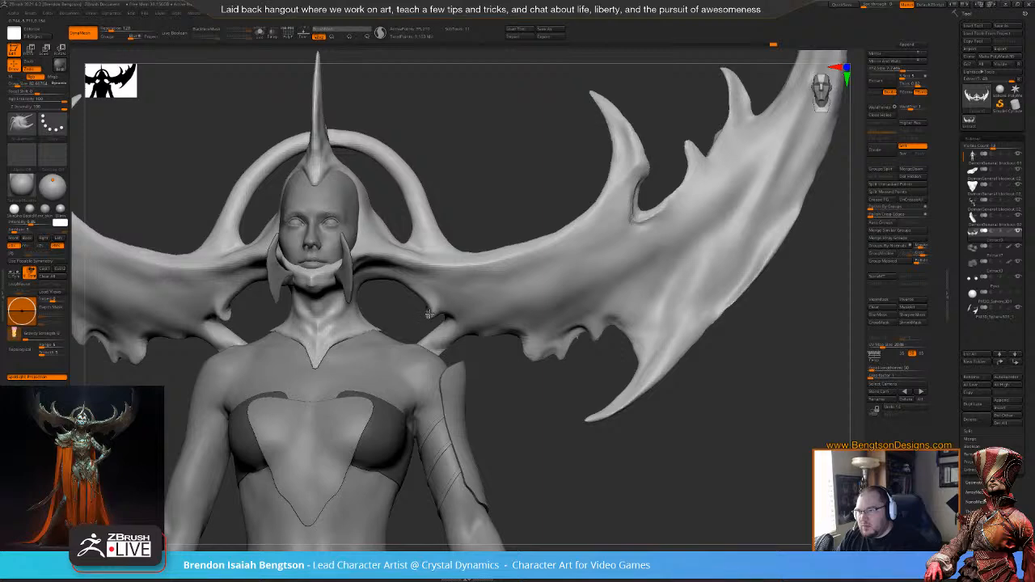
# - Isolate the headdress and adjust the small inner spikes from the side
pyautogui.moveTo(499, 175); pyautogui.dragTo(534, 92)
pyautogui.hotkey('shift', 's')
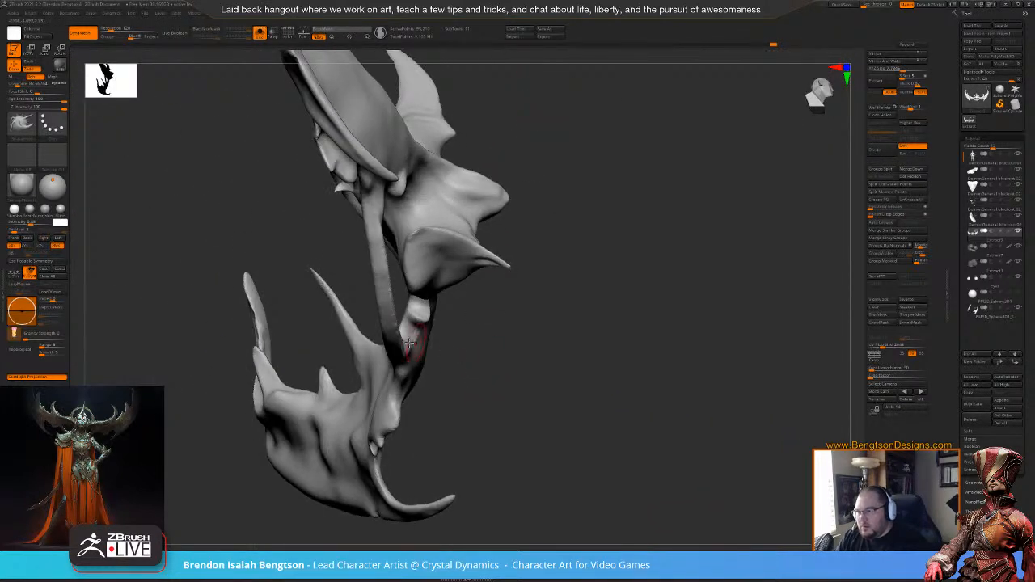
pyautogui.moveTo(423, 310); pyautogui.dragTo(421, 317)
pyautogui.moveTo(511, 304); pyautogui.dragTo(441, 366)
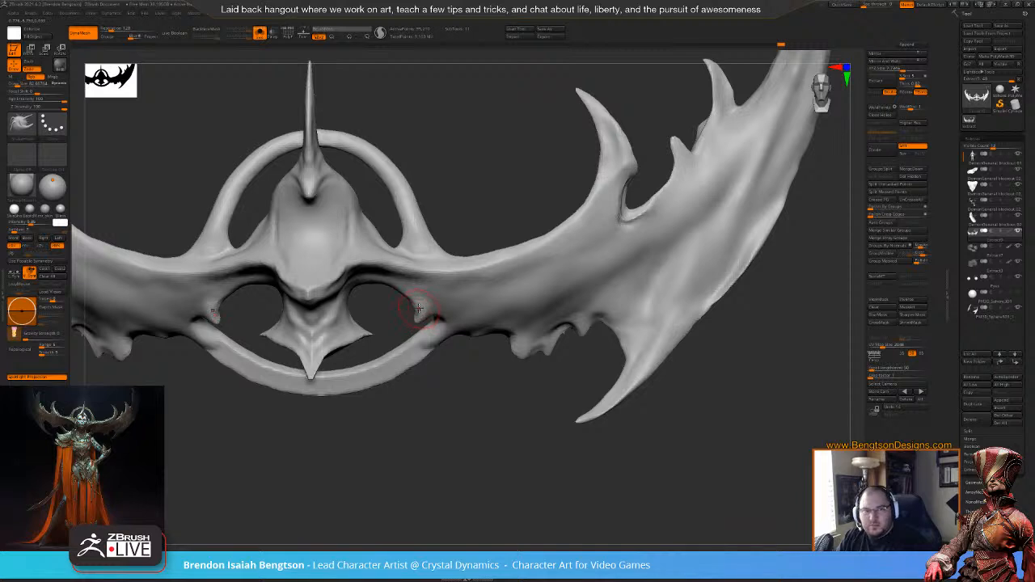
# - Show the rest of the character again and smooth the upper arc of the headdress's back ring from the front
pyautogui.keyDown('alt'); pyautogui.moveTo(503, 185); pyautogui.dragTo(510, 163); pyautogui.keyUp('alt')
pyautogui.keyDown('alt'); pyautogui.moveTo(508, 278); pyautogui.dragTo(432, 340); pyautogui.keyUp('alt')
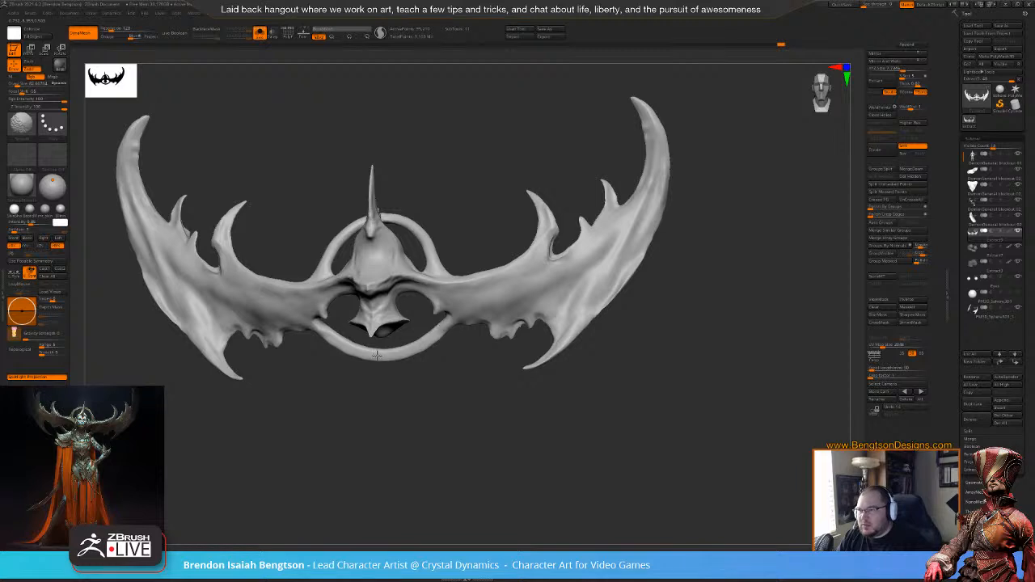
pyautogui.moveTo(396, 353); pyautogui.dragTo(467, 451)
pyautogui.moveTo(489, 232)
pyautogui.keyDown('alt'); pyautogui.mouseDown()
pyautogui.moveTo(541, 209)
pyautogui.moveTo(522, 254)
pyautogui.moveTo(504, 256)
pyautogui.moveTo(510, 221)
pyautogui.moveTo(513, 229)
pyautogui.moveTo(441, 254)
pyautogui.mouseUp(); pyautogui.keyUp('alt')
pyautogui.press('space')
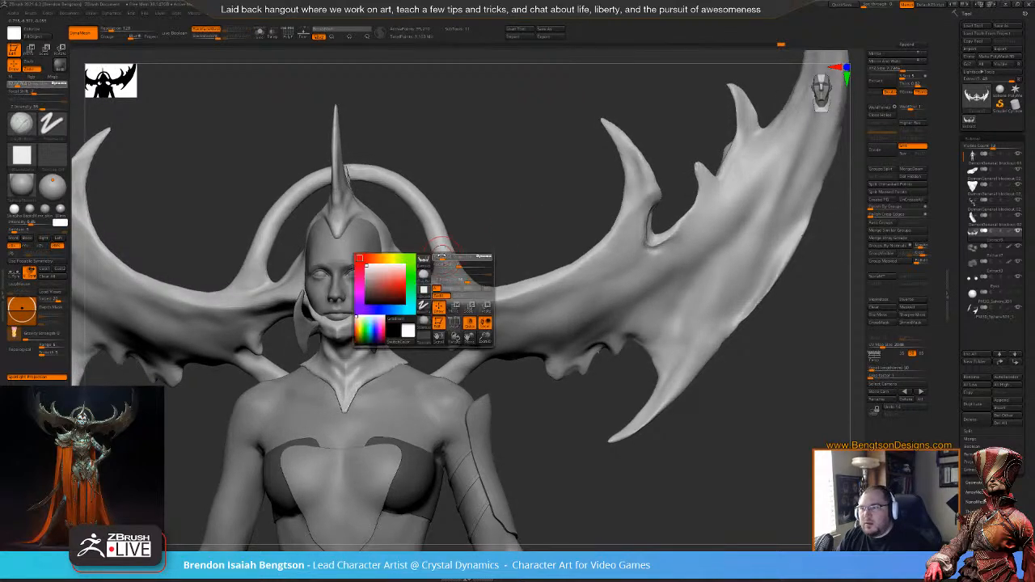
pyautogui.keyDown('shift'); pyautogui.moveTo(372, 173); pyautogui.dragTo(355, 171); pyautogui.keyUp('shift')
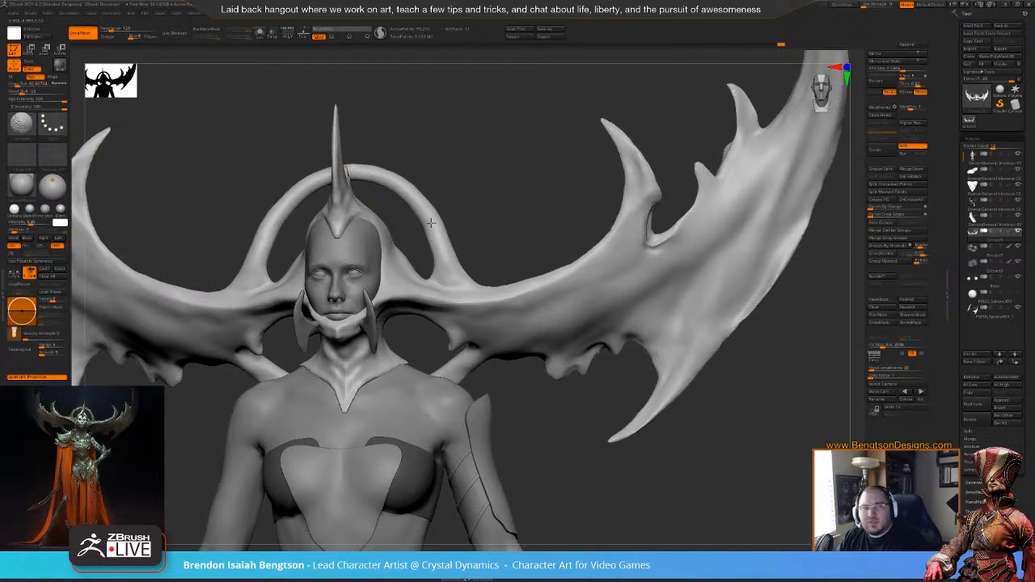
pyautogui.moveTo(426, 236)
pyautogui.keyDown('shift'); pyautogui.mouseDown()
pyautogui.moveTo(429, 213)
pyautogui.moveTo(375, 174)
pyautogui.mouseUp(); pyautogui.keyUp('shift')
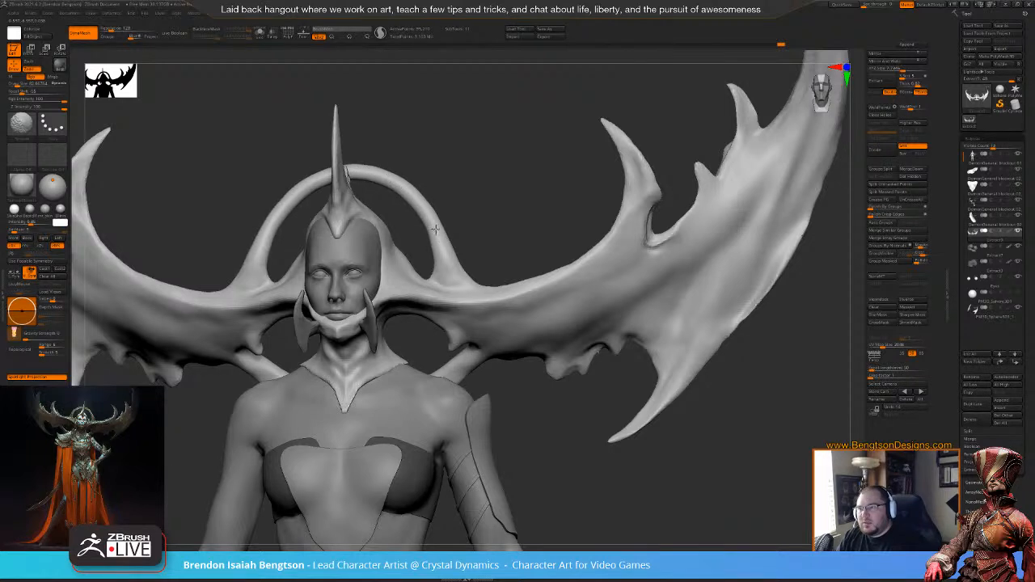
pyautogui.keyDown('shift'); pyautogui.moveTo(366, 175); pyautogui.dragTo(352, 169); pyautogui.keyUp('shift')
# - Smooth the ring's upper arc from behind and add clay where it meets the wings
pyautogui.moveTo(434, 138); pyautogui.dragTo(198, 140)
pyautogui.keyDown('shift'); pyautogui.moveTo(485, 162); pyautogui.dragTo(466, 165); pyautogui.keyUp('shift')
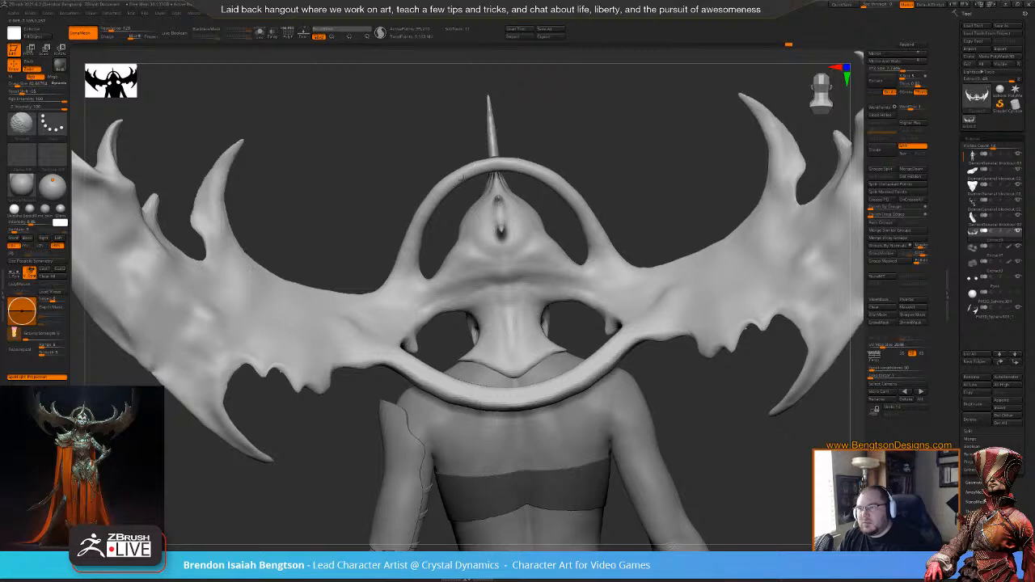
pyautogui.moveTo(315, 186); pyautogui.dragTo(463, 169)
pyautogui.keyDown('alt'); pyautogui.moveTo(516, 147); pyautogui.dragTo(447, 267); pyautogui.keyUp('alt')
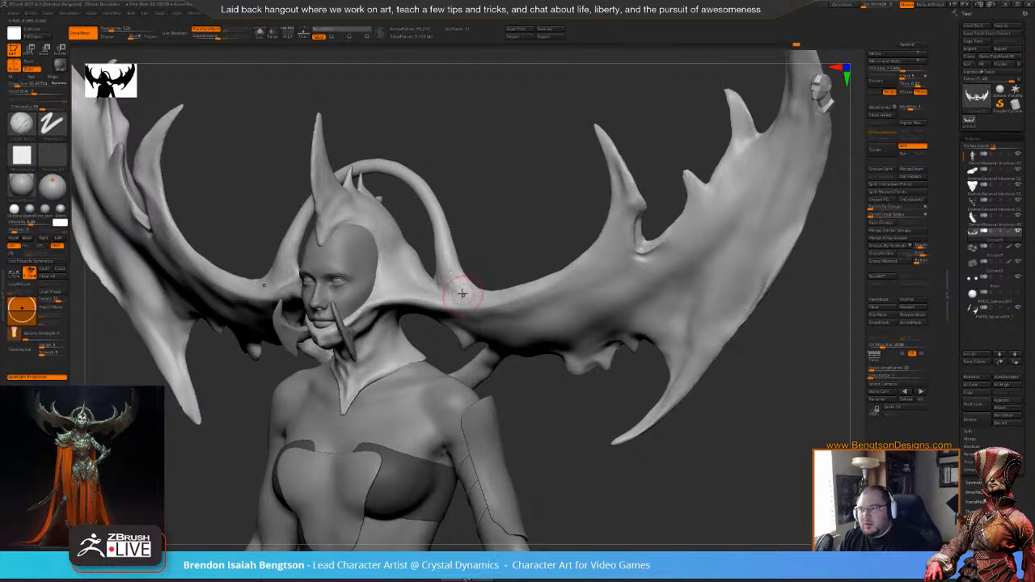
pyautogui.moveTo(450, 196)
pyautogui.mouseDown()
pyautogui.moveTo(487, 227)
pyautogui.moveTo(525, 146)
pyautogui.moveTo(530, 181)
pyautogui.moveTo(515, 211)
pyautogui.moveTo(532, 209)
pyautogui.moveTo(515, 211)
pyautogui.mouseUp()
# - Flatten the headdress ring's upper arc into cleaner planes with a polishing brush, working around it from above and behind
pyautogui.press('2')
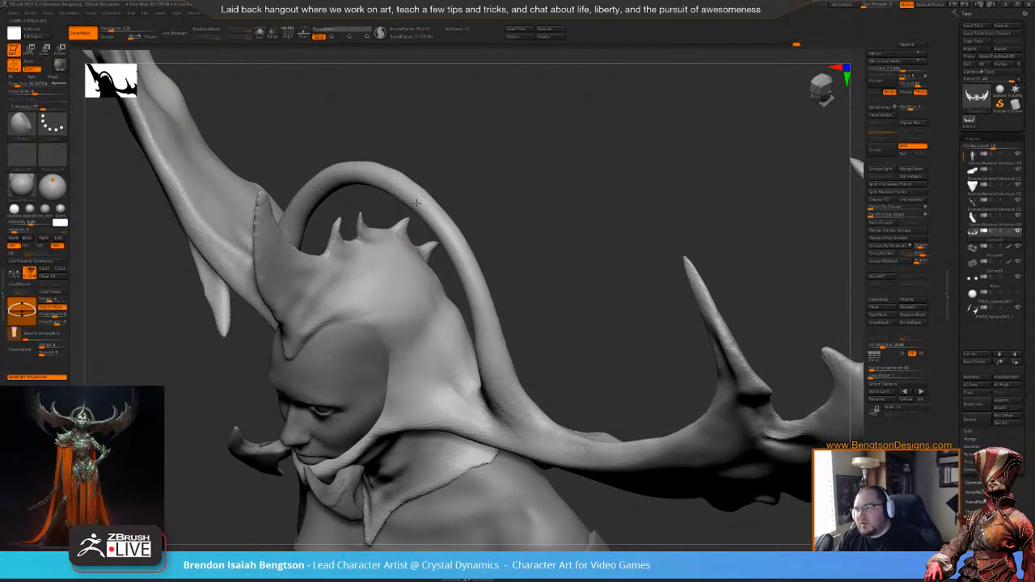
pyautogui.moveTo(433, 222); pyautogui.dragTo(483, 337)
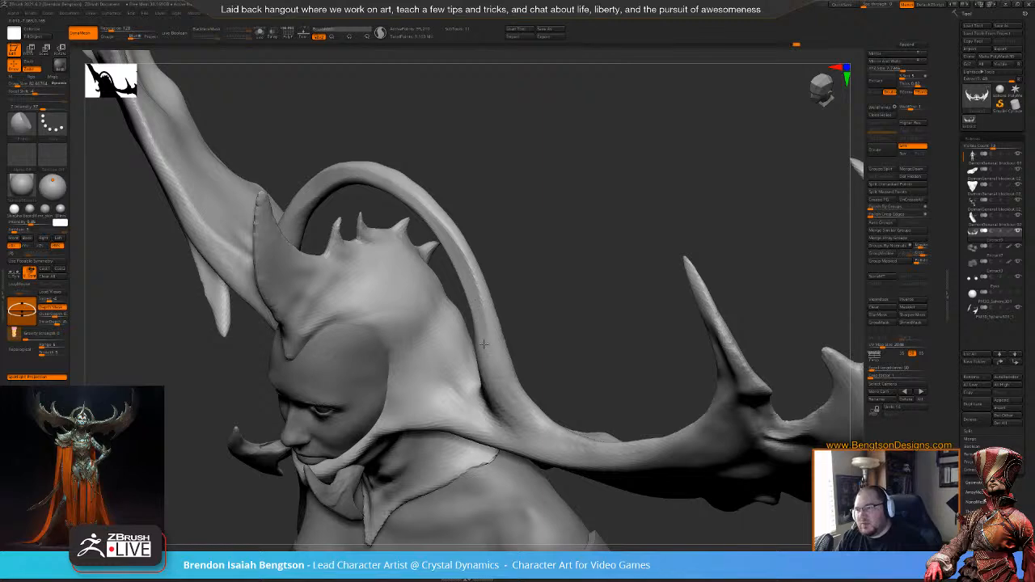
pyautogui.moveTo(501, 181); pyautogui.dragTo(373, 177)
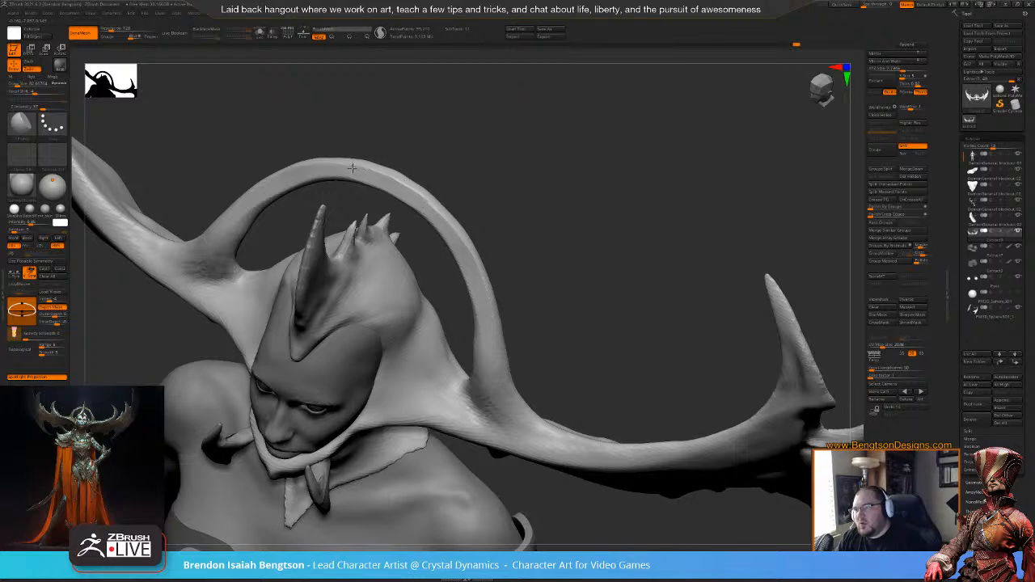
pyautogui.moveTo(450, 238); pyautogui.dragTo(373, 145)
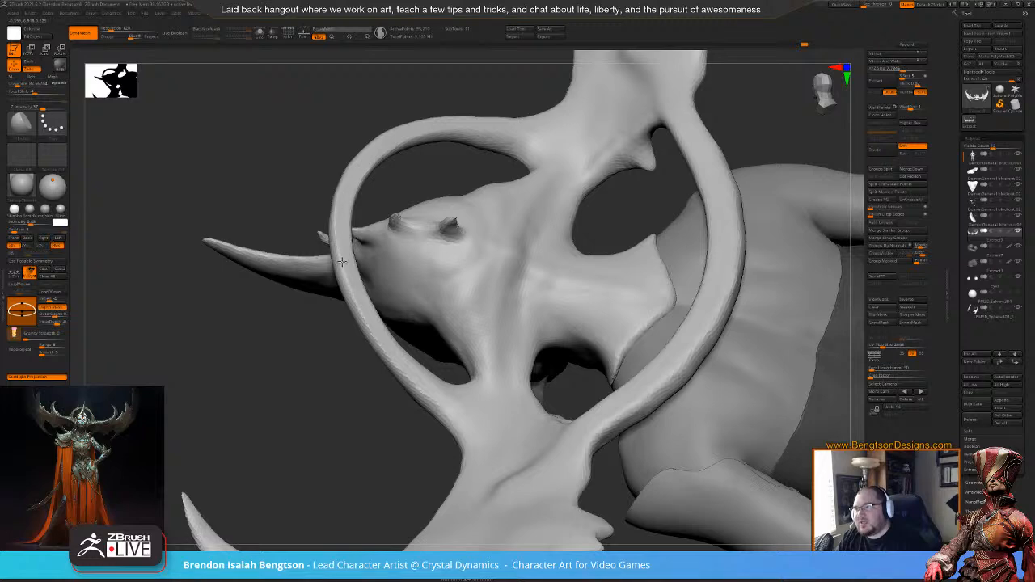
pyautogui.moveTo(307, 119); pyautogui.dragTo(354, 134)
pyautogui.moveTo(584, 168); pyautogui.dragTo(485, 162)
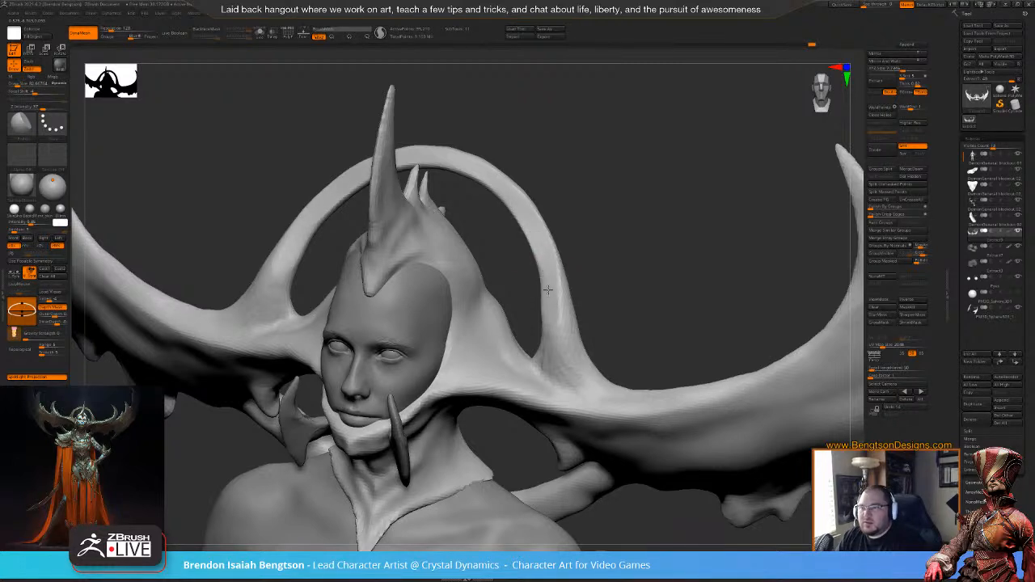
pyautogui.moveTo(622, 203); pyautogui.dragTo(592, 128)
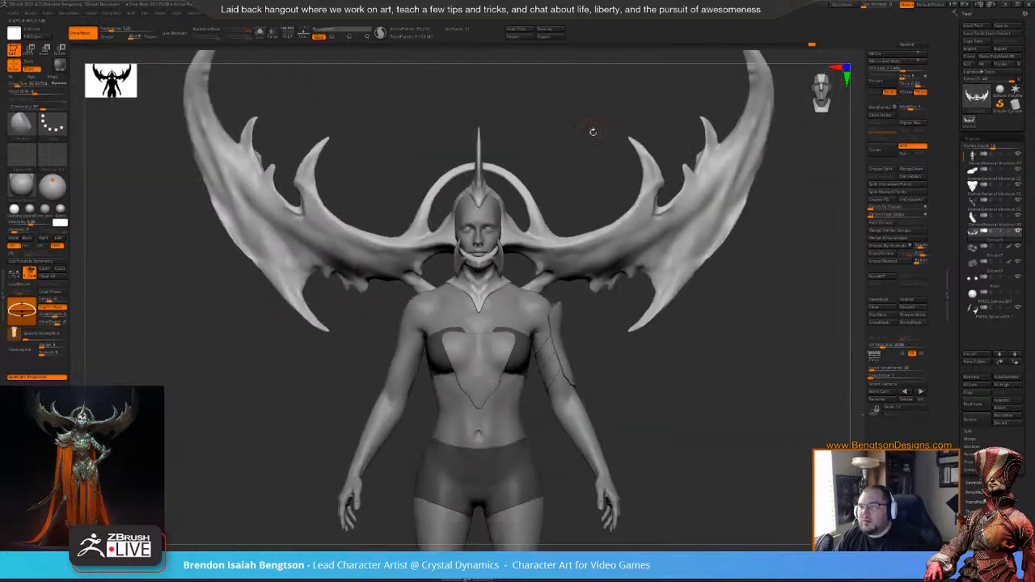
# - Build up the bases of the ring where they join the wings with a smaller ClayBuildup brush
pyautogui.moveTo(599, 190)
pyautogui.mouseDown()
pyautogui.moveTo(615, 207)
pyautogui.moveTo(599, 200)
pyautogui.mouseUp()
pyautogui.press('b')
pyautogui.press('c')
pyautogui.press('b')
pyautogui.press('space')
pyautogui.moveTo(584, 277); pyautogui.dragTo(570, 278)
pyautogui.moveTo(605, 231); pyautogui.dragTo(544, 276)
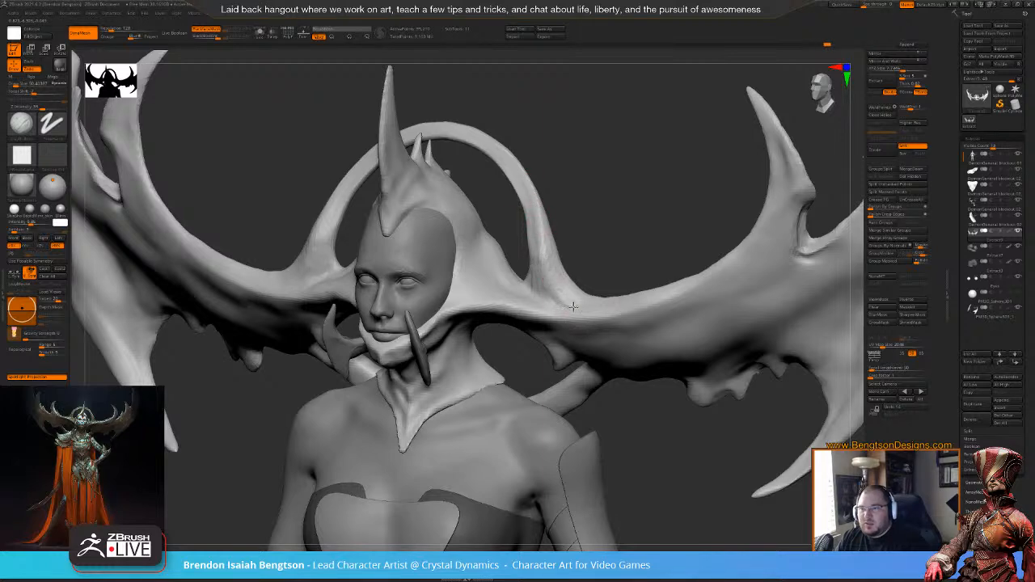
pyautogui.moveTo(608, 211)
pyautogui.mouseDown()
pyautogui.moveTo(604, 271)
pyautogui.moveTo(609, 150)
pyautogui.mouseUp()
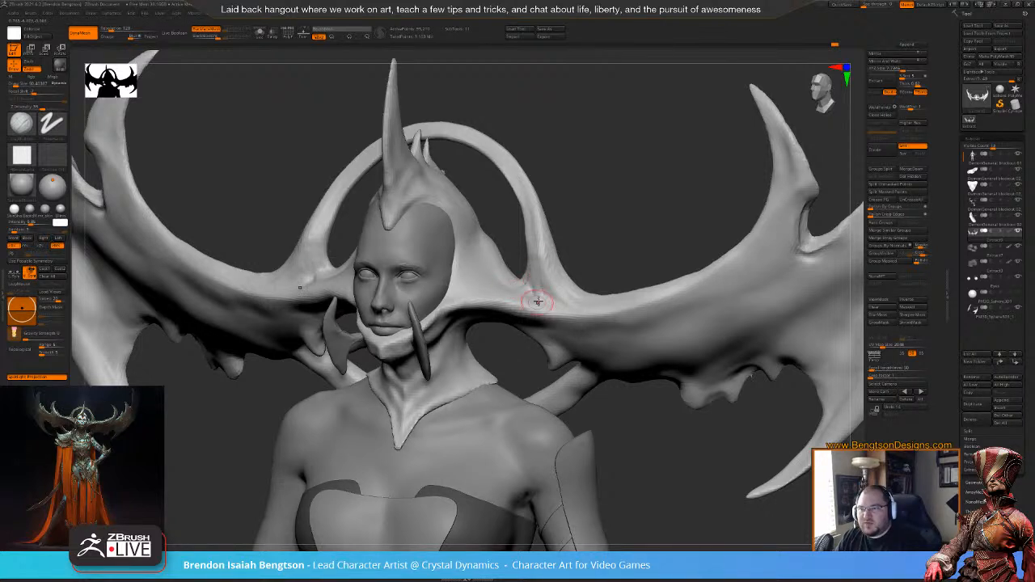
pyautogui.moveTo(586, 190); pyautogui.dragTo(590, 161)
pyautogui.moveTo(593, 225)
pyautogui.mouseDown()
pyautogui.moveTo(572, 227)
pyautogui.moveTo(594, 226)
pyautogui.mouseUp()
pyautogui.moveTo(590, 173)
pyautogui.keyDown('alt'); pyautogui.mouseDown()
pyautogui.moveTo(574, 211)
pyautogui.moveTo(522, 224)
pyautogui.mouseUp(); pyautogui.keyUp('alt')
# - Adjust the lower part of the ring's upper arc beside the head with the Move Topological brush
pyautogui.press('b')
pyautogui.press('m')
pyautogui.press('t')
pyautogui.press('s')
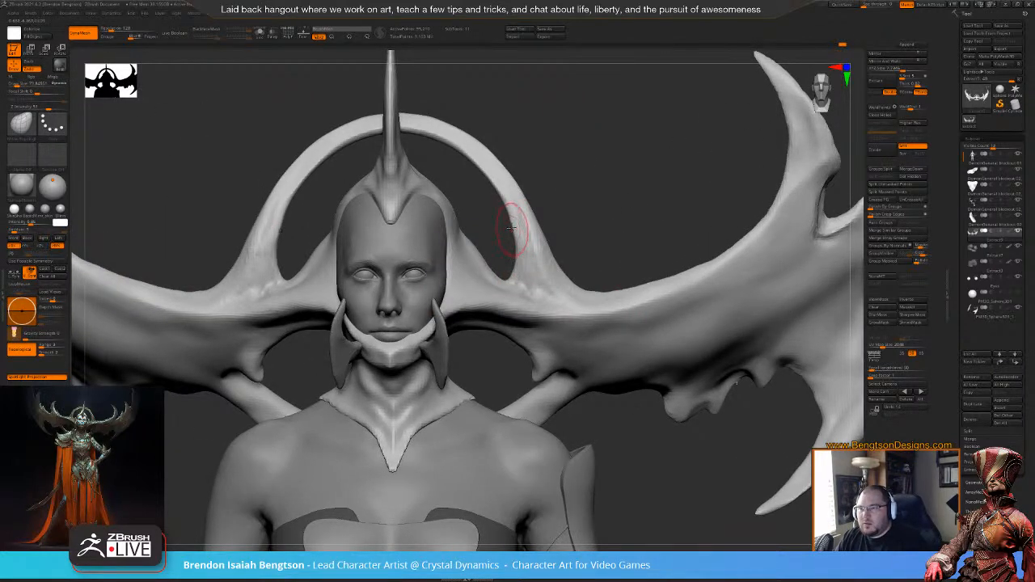
pyautogui.moveTo(515, 228)
pyautogui.mouseDown()
pyautogui.moveTo(583, 177)
pyautogui.moveTo(603, 193)
pyautogui.mouseUp()
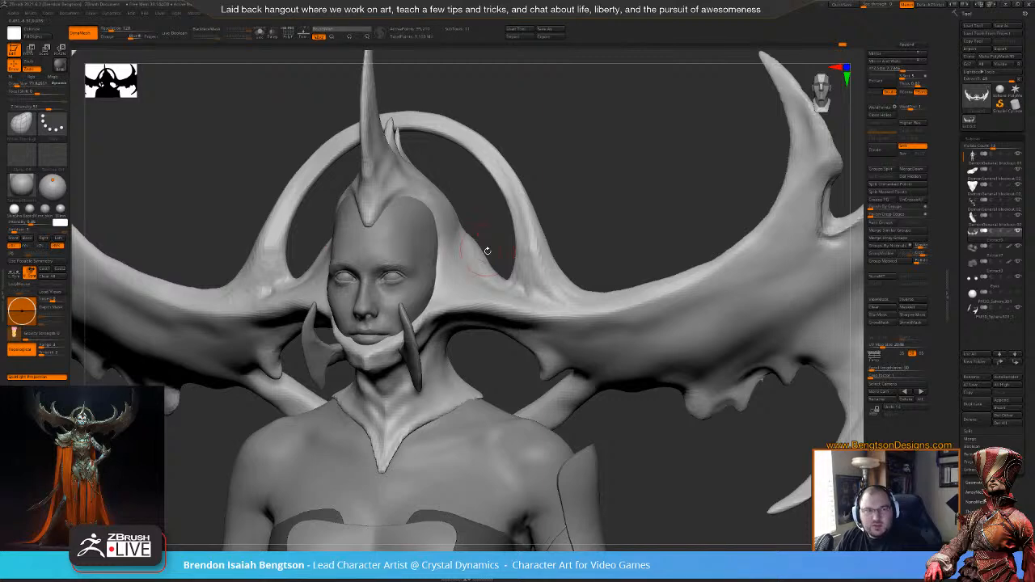
# - Check the concept art behind the window and pull a small spike from the helmet's side edge inside the ring
pyautogui.moveTo(873, 5); pyautogui.dragTo(907, 13)
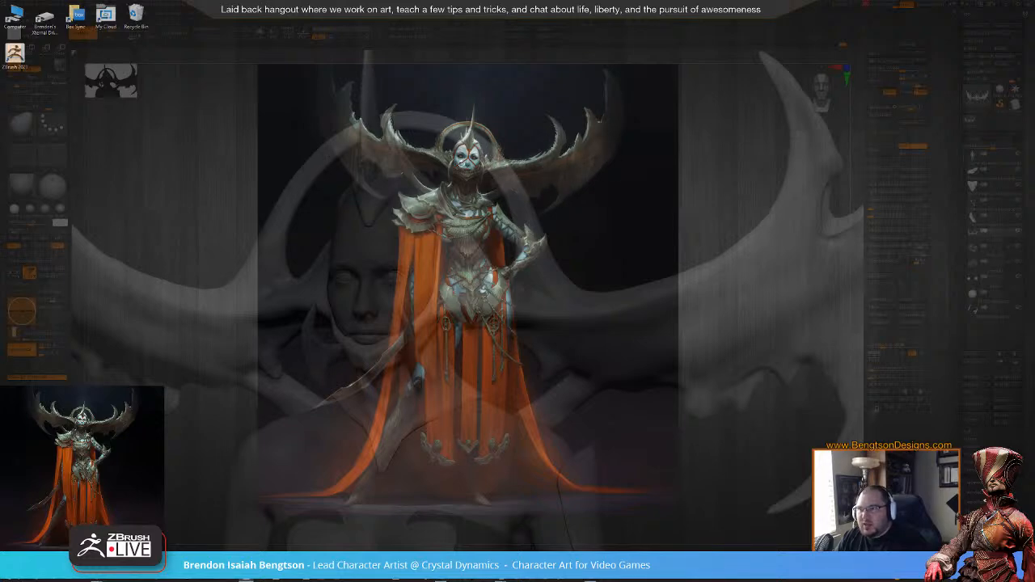
pyautogui.moveTo(885, 5); pyautogui.dragTo(848, 38)
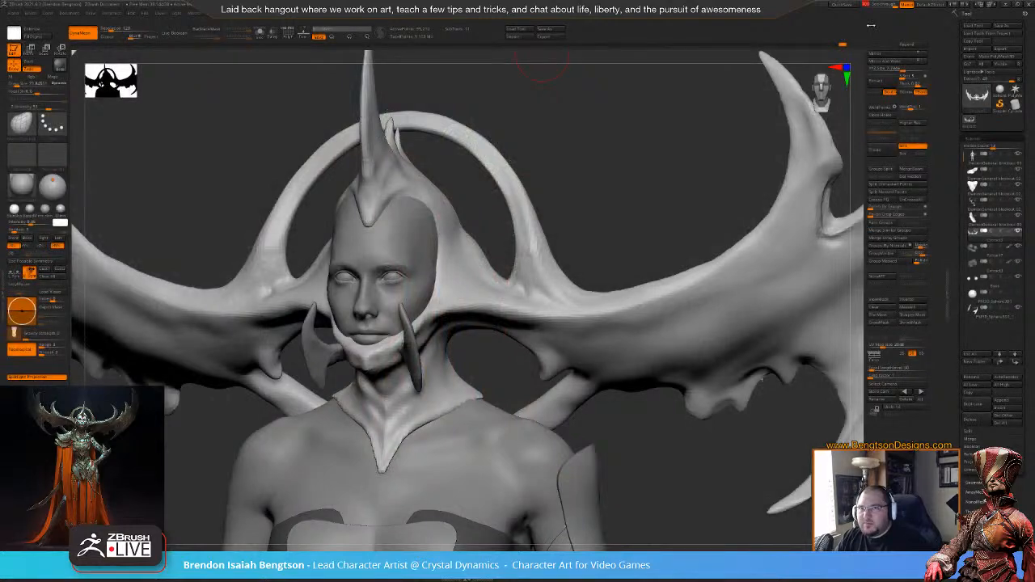
pyautogui.moveTo(644, 206); pyautogui.dragTo(631, 209)
pyautogui.moveTo(468, 236)
pyautogui.mouseDown()
pyautogui.moveTo(487, 245)
pyautogui.moveTo(464, 270)
pyautogui.moveTo(481, 246)
pyautogui.moveTo(475, 264)
pyautogui.mouseUp()
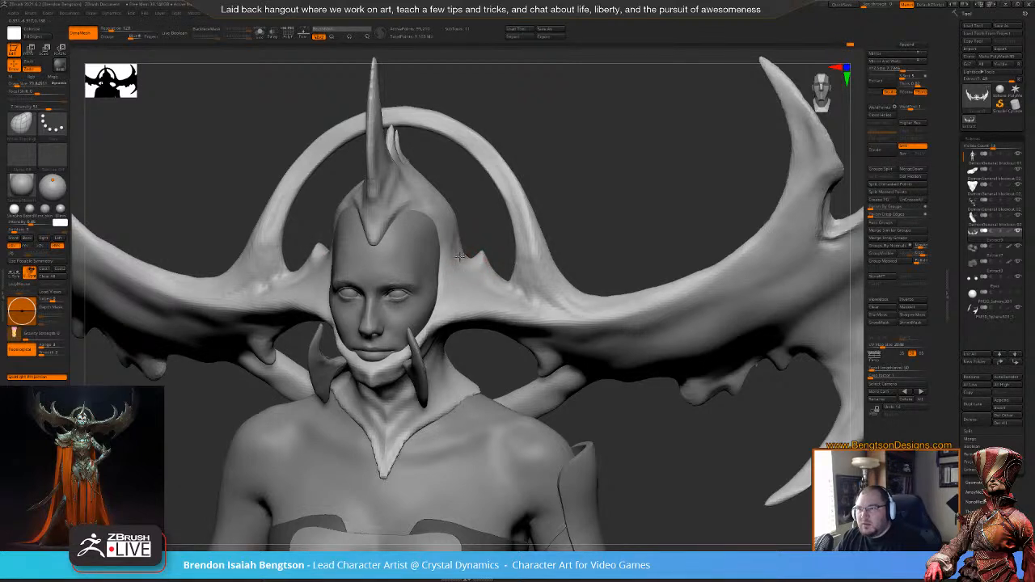
# - Build up the helmet's side around the base of the small spike with the ClayBuildup brush
pyautogui.moveTo(564, 142)
pyautogui.keyDown('shift'); pyautogui.mouseDown()
pyautogui.moveTo(551, 141)
pyautogui.moveTo(580, 146)
pyautogui.moveTo(587, 161)
pyautogui.moveTo(575, 176)
pyautogui.moveTo(522, 191)
pyautogui.mouseUp(); pyautogui.keyUp('shift')
pyautogui.press('b')
pyautogui.press('c')
pyautogui.press('b')
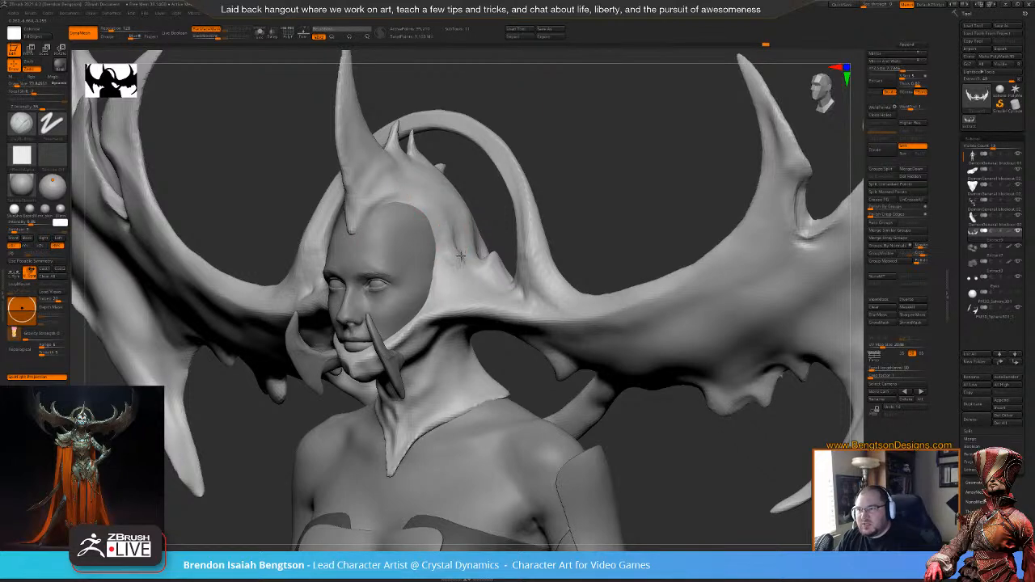
pyautogui.moveTo(536, 167); pyautogui.dragTo(586, 160)
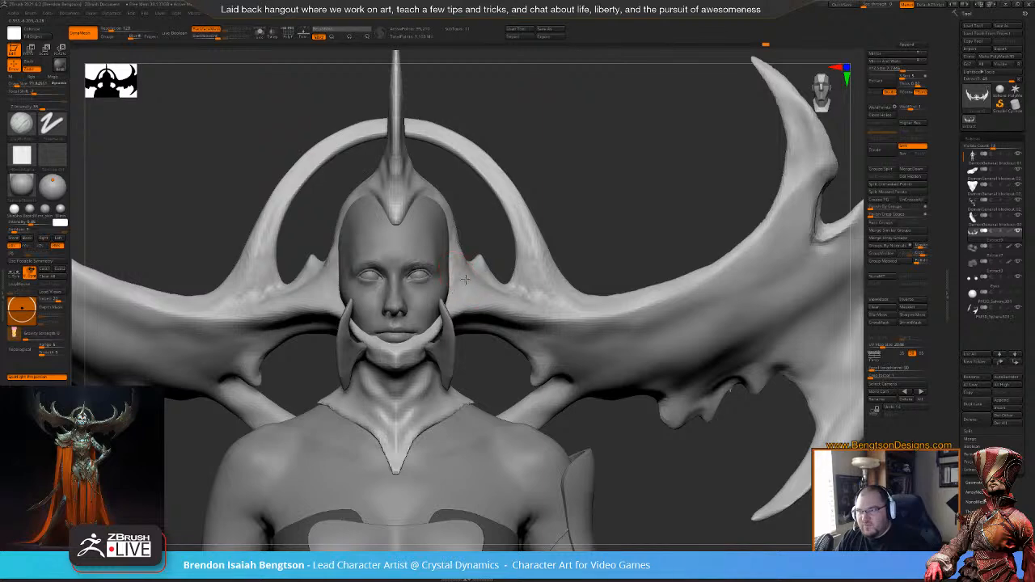
# - Refine the helmet's side surface between the face opening and the wing root with clay strokes and smoothing
pyautogui.moveTo(565, 134); pyautogui.dragTo(485, 271)
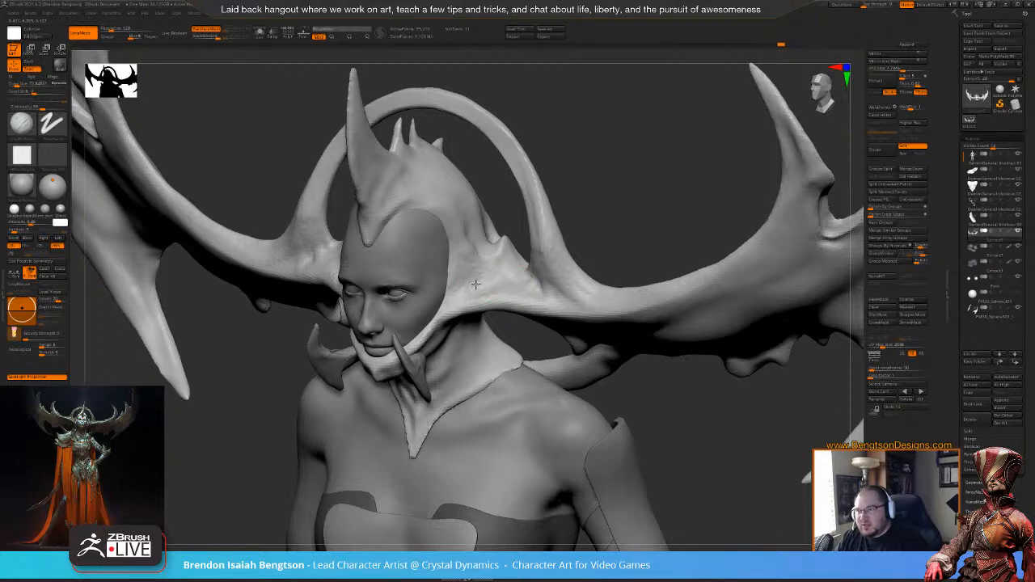
pyautogui.moveTo(600, 120); pyautogui.dragTo(485, 284)
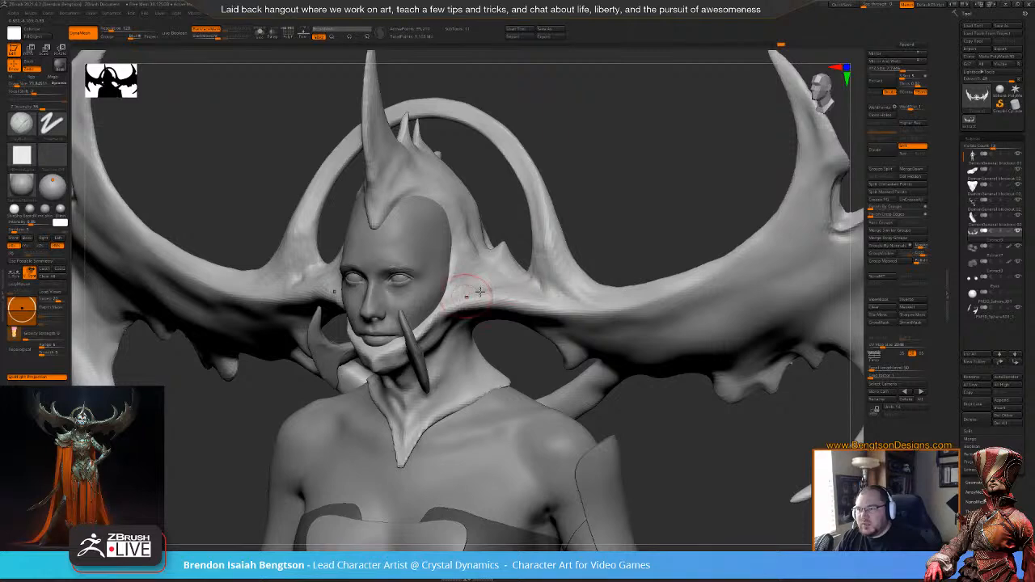
pyautogui.moveTo(628, 169); pyautogui.dragTo(493, 231)
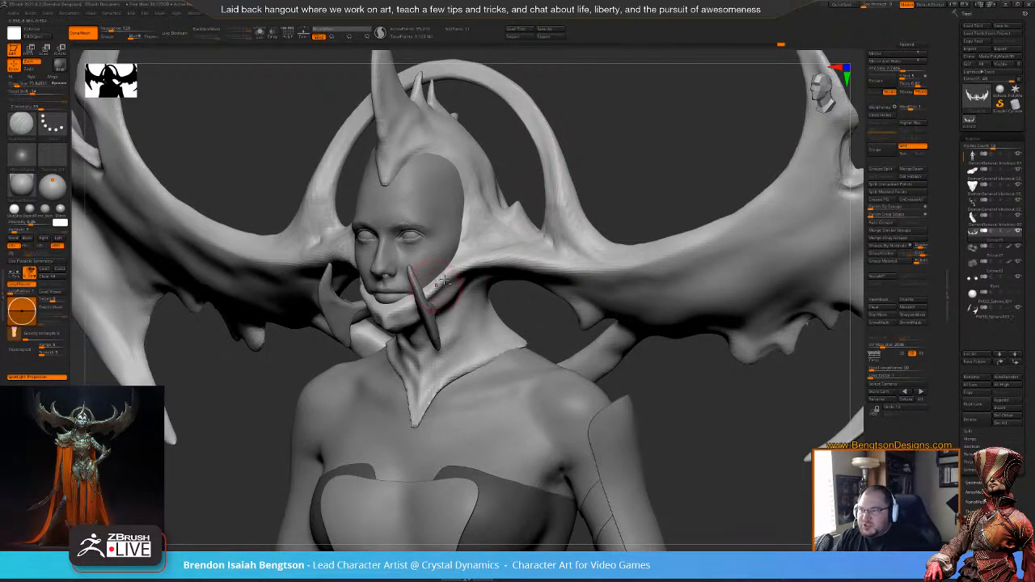
pyautogui.moveTo(645, 100); pyautogui.dragTo(619, 183)
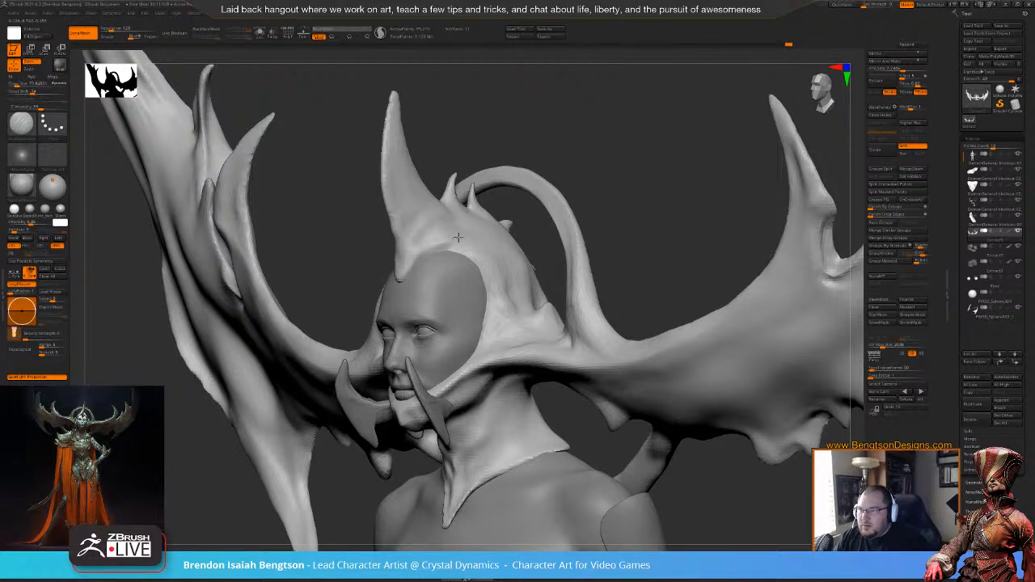
pyautogui.moveTo(637, 174); pyautogui.dragTo(600, 117)
# - Adjust the large inner prongs of the wings with the Move Topological brush
pyautogui.moveTo(620, 378)
pyautogui.mouseDown()
pyautogui.moveTo(637, 393)
pyautogui.moveTo(610, 393)
pyautogui.moveTo(638, 420)
pyautogui.moveTo(633, 430)
pyautogui.mouseUp()
pyautogui.keyDown('alt'); pyautogui.moveTo(624, 303); pyautogui.dragTo(641, 383); pyautogui.keyUp('alt')
pyautogui.press('b')
pyautogui.press('m')
pyautogui.press('t')
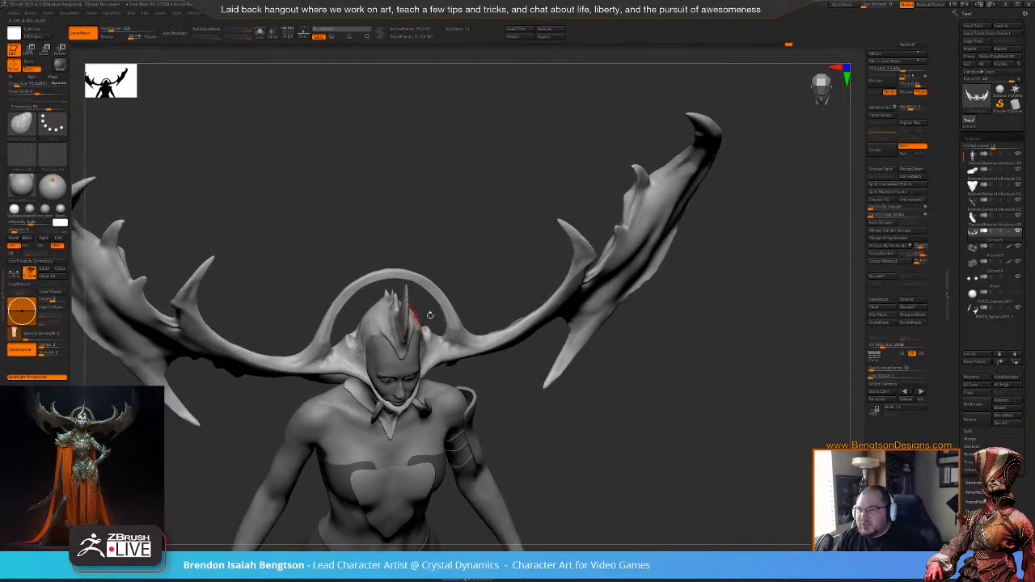
pyautogui.moveTo(575, 265); pyautogui.dragTo(713, 316)
pyautogui.moveTo(651, 393); pyautogui.dragTo(701, 406)
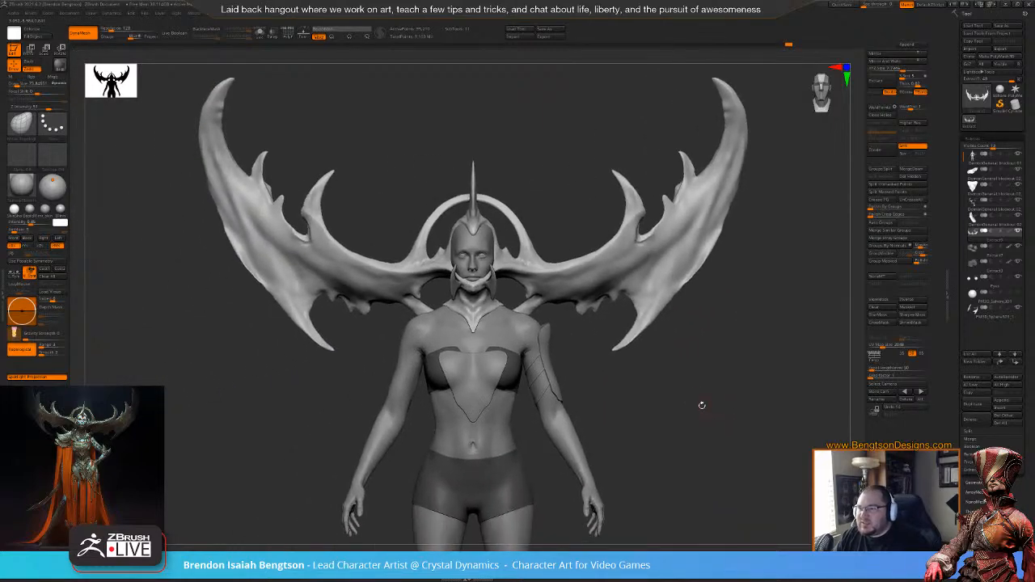
pyautogui.keyDown('alt'); pyautogui.moveTo(754, 305); pyautogui.dragTo(758, 327); pyautogui.keyUp('alt')
pyautogui.moveTo(805, 297)
pyautogui.keyDown('alt'); pyautogui.mouseDown()
pyautogui.moveTo(700, 322)
pyautogui.moveTo(692, 334)
pyautogui.moveTo(693, 318)
pyautogui.moveTo(665, 327)
pyautogui.moveTo(649, 299)
pyautogui.mouseUp(); pyautogui.keyUp('alt')
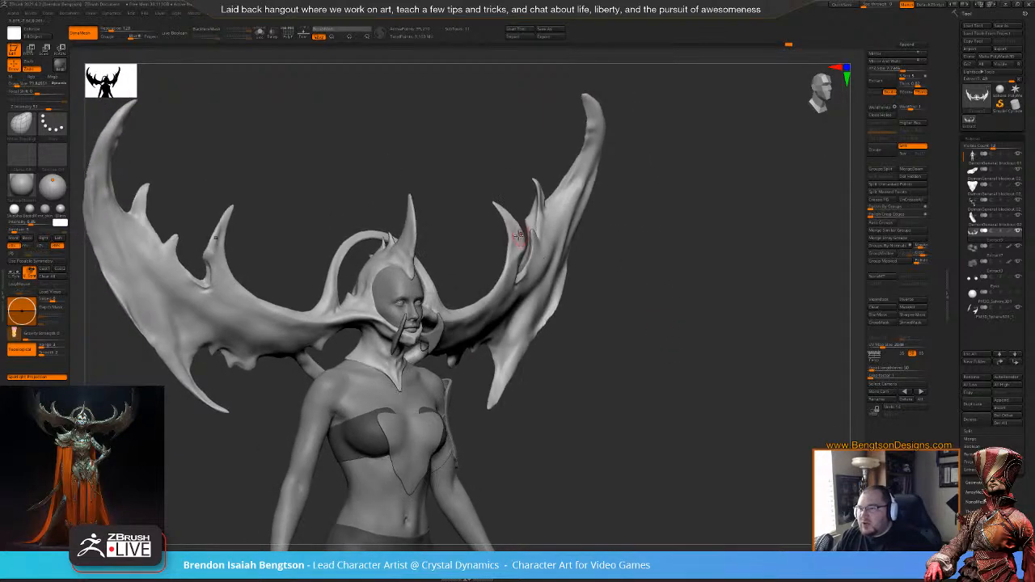
pyautogui.moveTo(514, 234); pyautogui.dragTo(527, 226)
pyautogui.moveTo(634, 267); pyautogui.dragTo(691, 269)
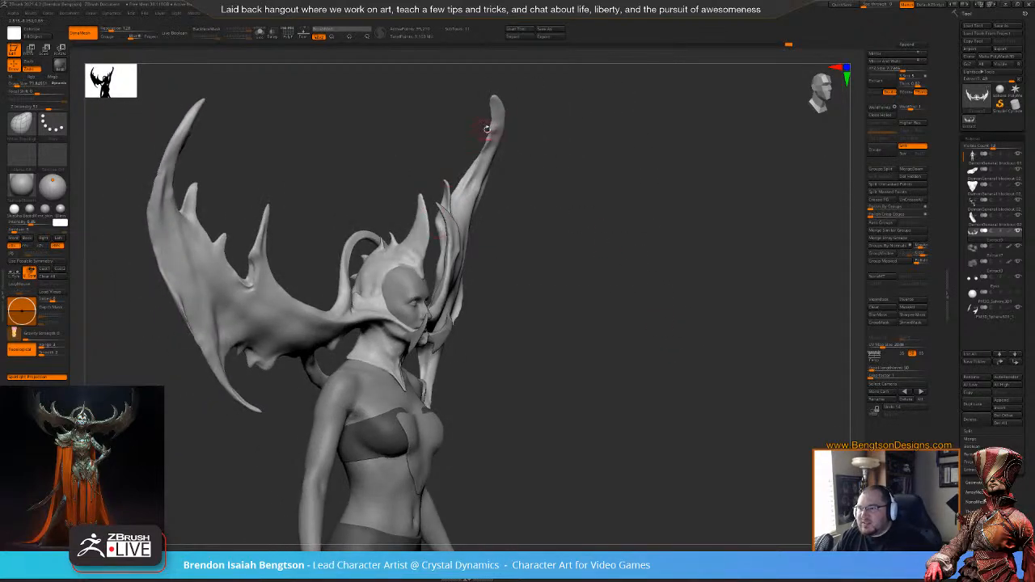
# - Reshape the wing's curve and thickness from above with the Move Topological brush at larger sizes
pyautogui.moveTo(585, 251); pyautogui.dragTo(512, 215)
pyautogui.moveTo(568, 322); pyautogui.dragTo(536, 254)
pyautogui.press('space')
pyautogui.moveTo(523, 202)
pyautogui.mouseDown()
pyautogui.moveTo(513, 195)
pyautogui.moveTo(528, 255)
pyautogui.moveTo(547, 255)
pyautogui.mouseUp()
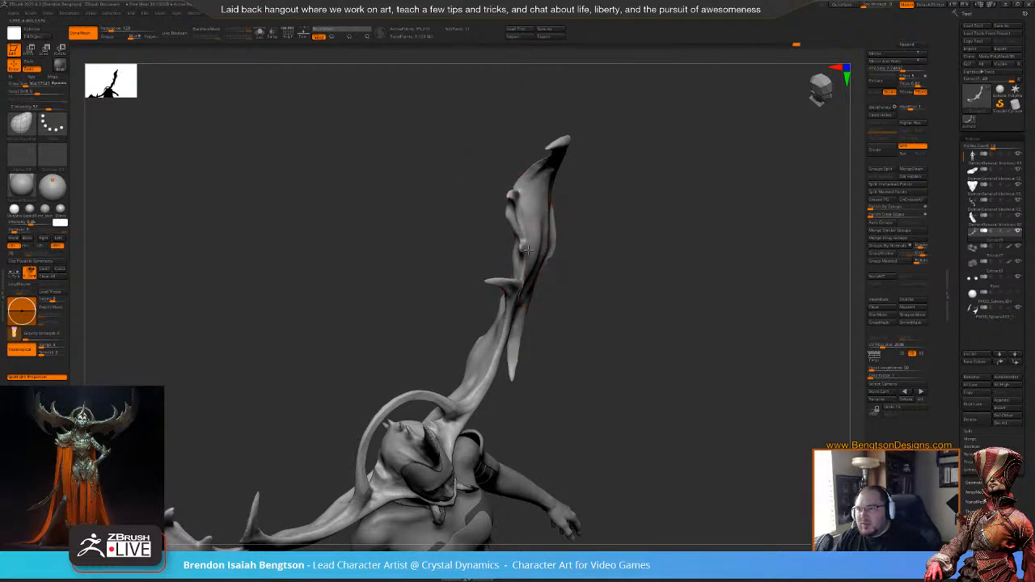
pyautogui.moveTo(482, 351)
pyautogui.mouseDown()
pyautogui.moveTo(456, 342)
pyautogui.moveTo(458, 374)
pyautogui.mouseUp()
pyautogui.press('space')
pyautogui.moveTo(471, 336); pyautogui.dragTo(459, 340)
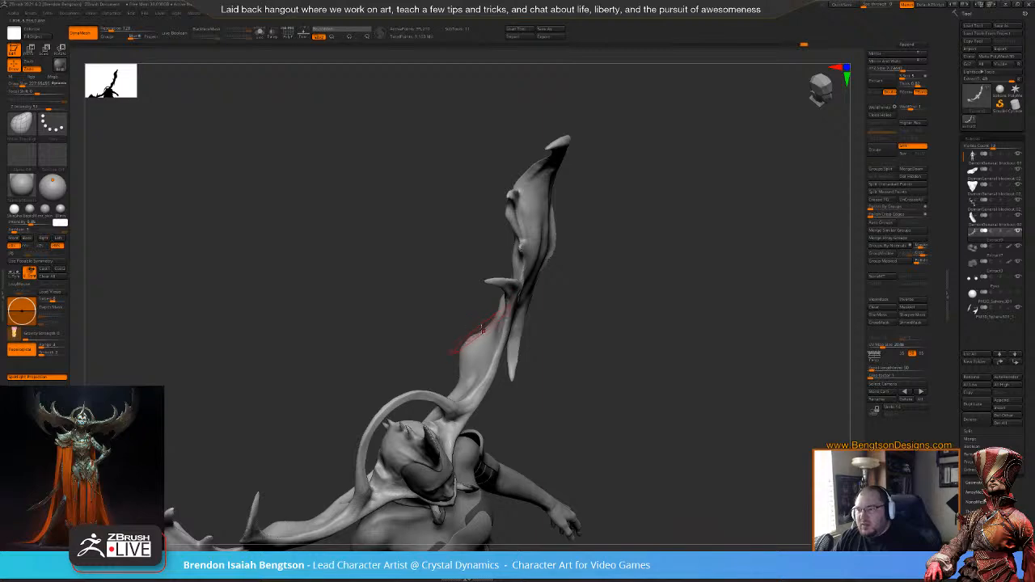
# - Bend the wing's inner prong from the side with the Move Topological brush, reducing the brush size
pyautogui.moveTo(591, 297)
pyautogui.mouseDown()
pyautogui.moveTo(565, 264)
pyautogui.moveTo(626, 278)
pyautogui.moveTo(630, 234)
pyautogui.moveTo(652, 352)
pyautogui.moveTo(561, 296)
pyautogui.moveTo(626, 303)
pyautogui.moveTo(636, 316)
pyautogui.moveTo(474, 202)
pyautogui.moveTo(389, 308)
pyautogui.mouseUp()
pyautogui.moveTo(516, 158)
pyautogui.mouseDown()
pyautogui.moveTo(647, 202)
pyautogui.moveTo(630, 225)
pyautogui.mouseUp()
pyautogui.moveTo(621, 267)
pyautogui.mouseDown()
pyautogui.moveTo(604, 291)
pyautogui.moveTo(473, 256)
pyautogui.mouseUp()
pyautogui.press('space')
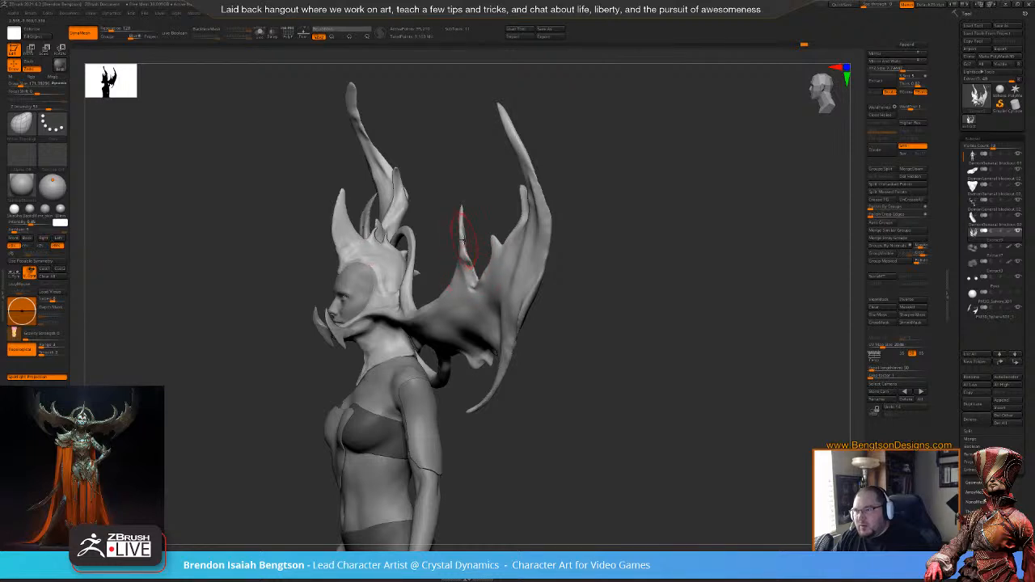
pyautogui.press('space')
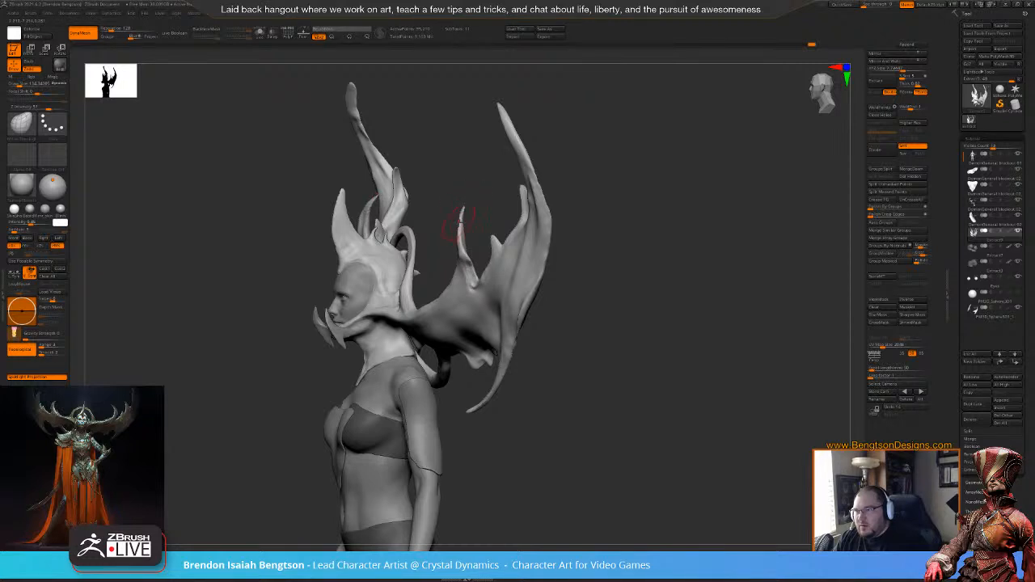
pyautogui.moveTo(490, 212); pyautogui.dragTo(464, 207)
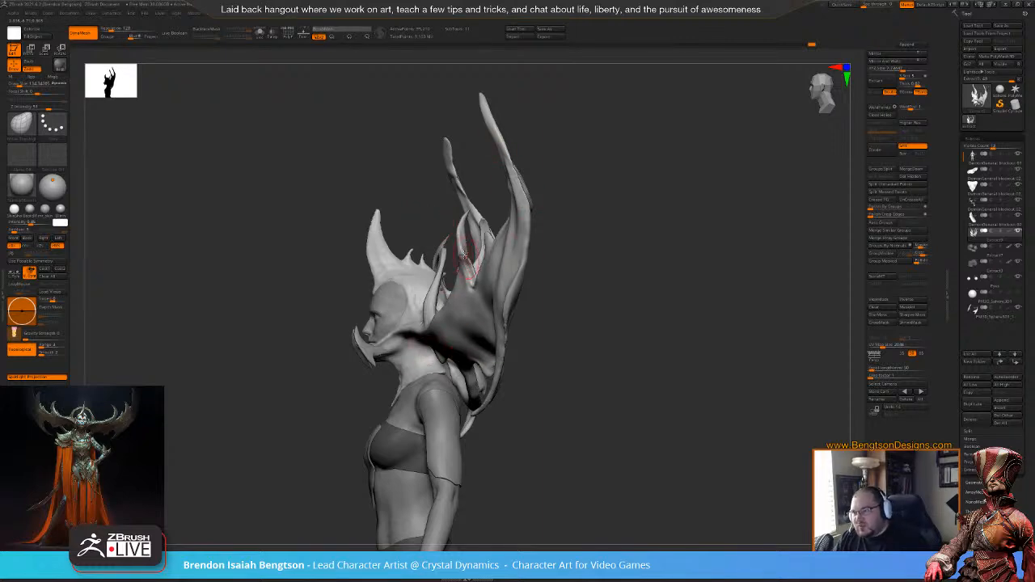
# - Build up the wing root beside the helmet from the front with the ClayBuildup brush and smooth the strokes
pyautogui.moveTo(617, 180)
pyautogui.mouseDown()
pyautogui.moveTo(655, 206)
pyautogui.moveTo(682, 198)
pyautogui.moveTo(605, 259)
pyautogui.moveTo(623, 259)
pyautogui.moveTo(605, 254)
pyautogui.moveTo(649, 255)
pyautogui.moveTo(671, 288)
pyautogui.moveTo(619, 164)
pyautogui.moveTo(672, 290)
pyautogui.moveTo(665, 308)
pyautogui.moveTo(622, 272)
pyautogui.mouseUp()
pyautogui.press('b')
pyautogui.press('c')
pyautogui.press('b')
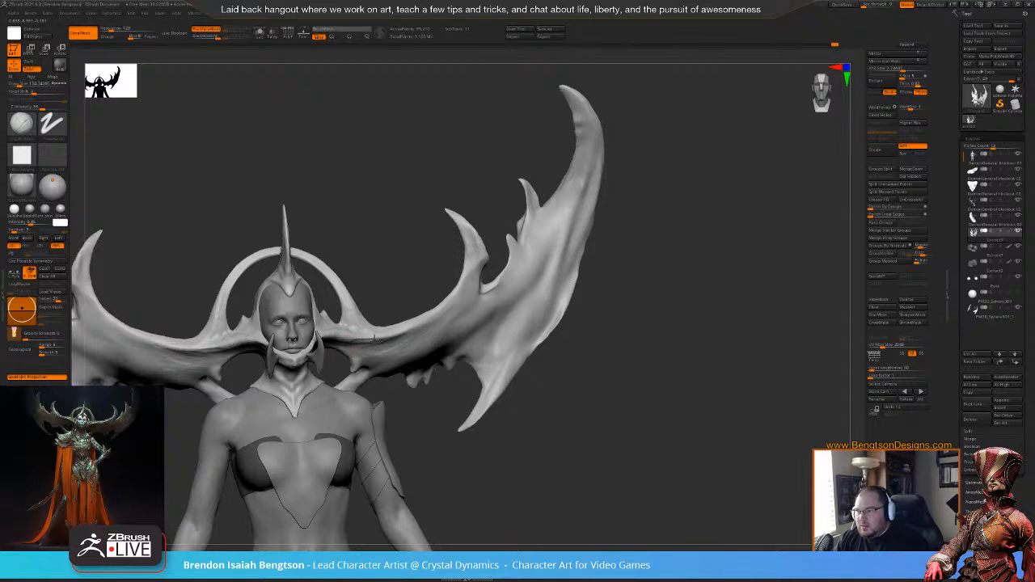
pyautogui.press('shift')
pyautogui.moveTo(564, 414); pyautogui.dragTo(429, 340)
pyautogui.moveTo(399, 255)
pyautogui.mouseDown()
pyautogui.moveTo(410, 279)
pyautogui.moveTo(376, 319)
pyautogui.mouseUp()
# - Flatten the wing root surface beside the helmet with the hPolish brush
pyautogui.press('b')
pyautogui.press('h')
pyautogui.press('p')
pyautogui.press('space')
pyautogui.moveTo(453, 242)
pyautogui.keyDown('alt'); pyautogui.mouseDown()
pyautogui.moveTo(533, 258)
pyautogui.moveTo(388, 335)
pyautogui.mouseUp(); pyautogui.keyUp('alt')
pyautogui.press('space')
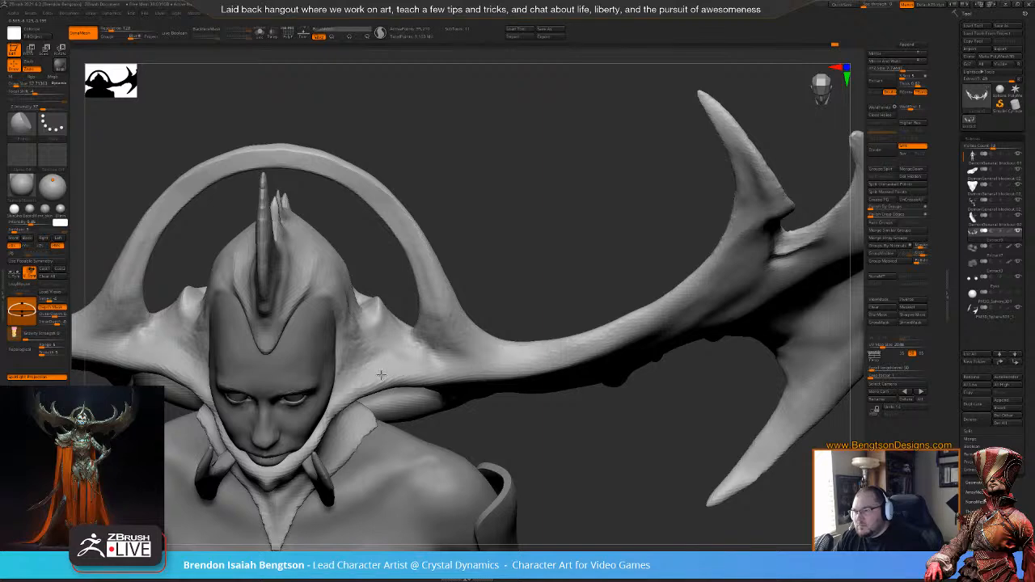
pyautogui.moveTo(457, 276)
pyautogui.mouseDown()
pyautogui.moveTo(582, 235)
pyautogui.moveTo(687, 178)
pyautogui.moveTo(572, 157)
pyautogui.moveTo(368, 299)
pyautogui.mouseUp()
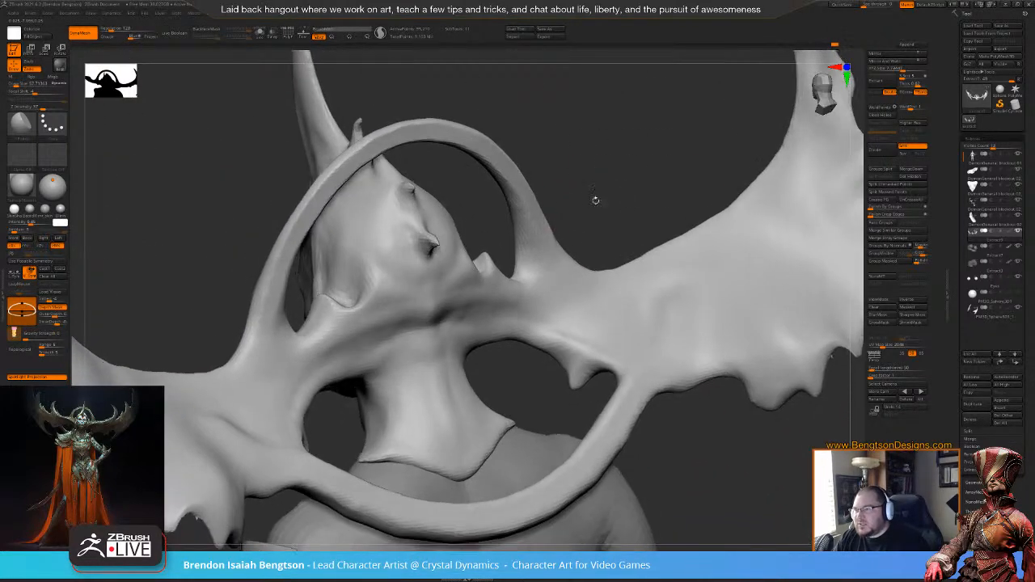
# - Reshape the back of the helmet and its junction with the wing frame using the Move Topological brush
pyautogui.moveTo(542, 137); pyautogui.dragTo(381, 232)
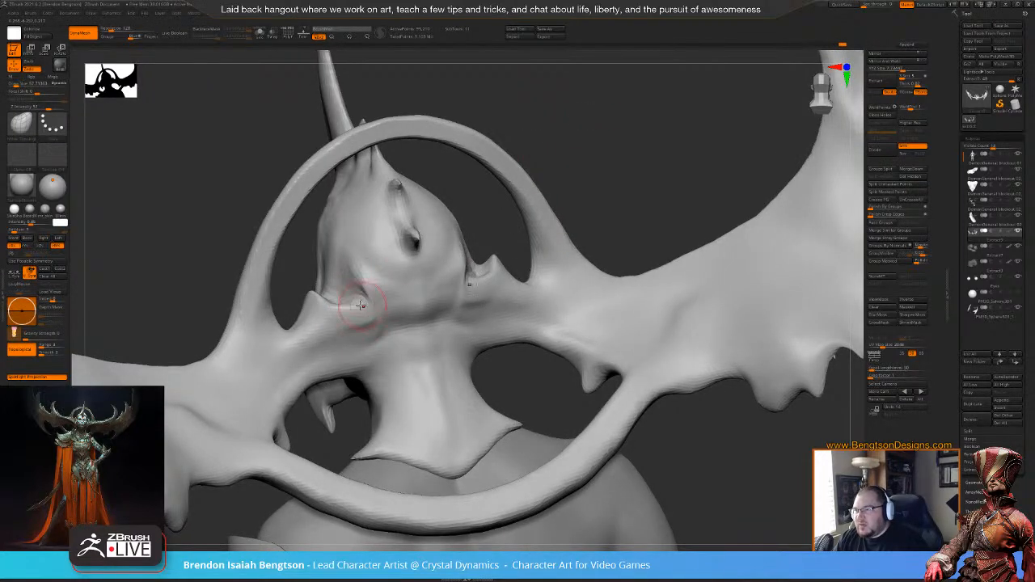
pyautogui.moveTo(389, 330); pyautogui.dragTo(393, 331)
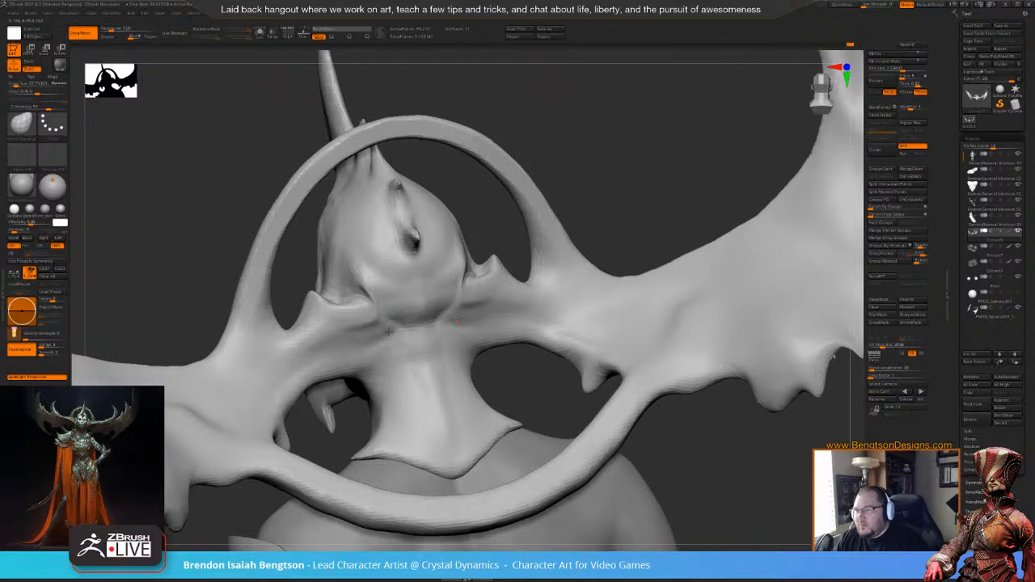
pyautogui.moveTo(455, 199)
pyautogui.mouseDown()
pyautogui.moveTo(430, 197)
pyautogui.moveTo(453, 201)
pyautogui.mouseUp()
pyautogui.moveTo(370, 285); pyautogui.dragTo(370, 239)
pyautogui.moveTo(398, 272); pyautogui.dragTo(395, 270)
pyautogui.moveTo(387, 245); pyautogui.dragTo(404, 241)
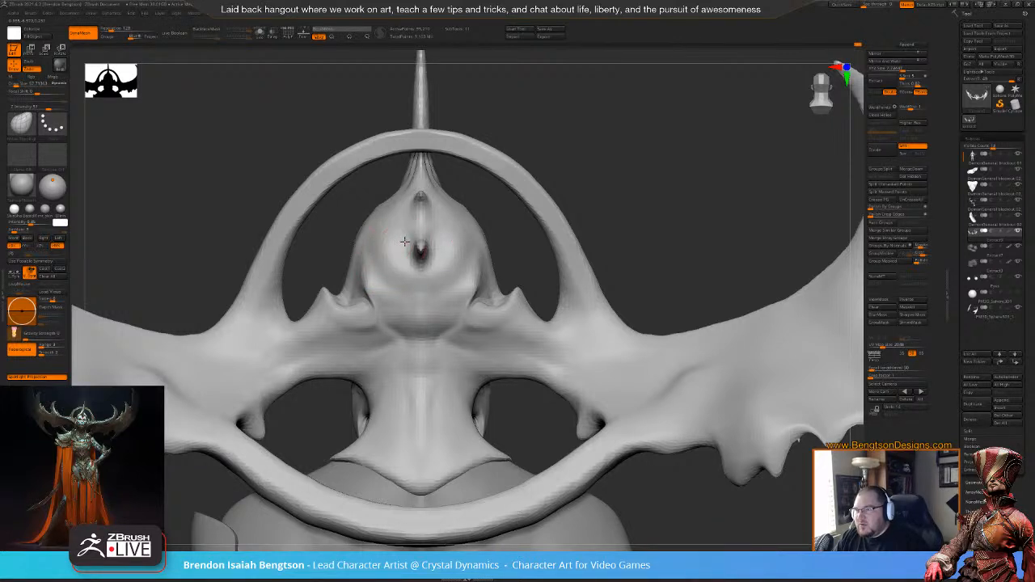
pyautogui.moveTo(593, 123); pyautogui.dragTo(591, 123)
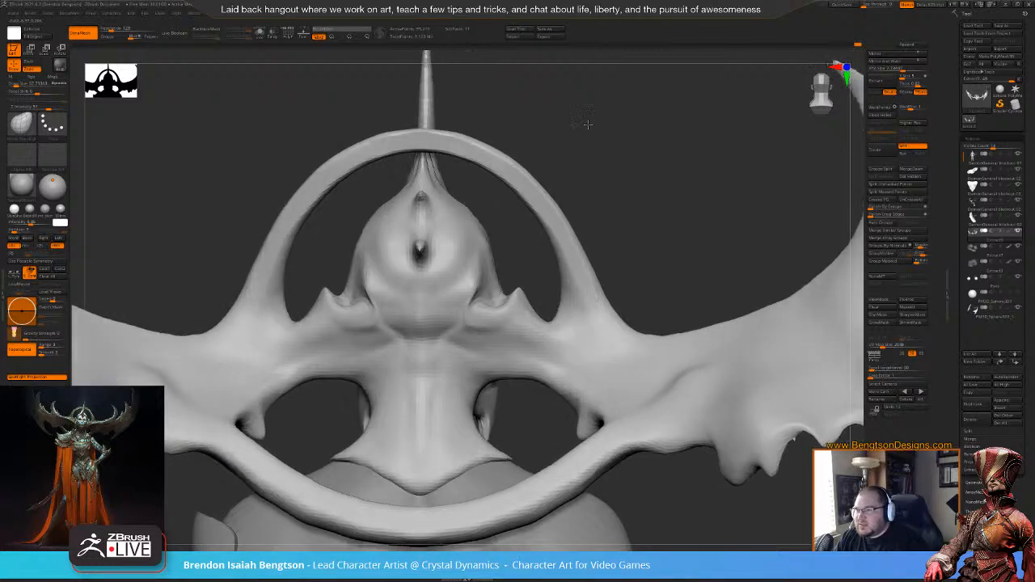
pyautogui.moveTo(352, 338); pyautogui.dragTo(343, 341)
pyautogui.moveTo(411, 331)
pyautogui.mouseDown()
pyautogui.moveTo(402, 341)
pyautogui.moveTo(420, 363)
pyautogui.mouseUp()
# - Carve creases into the lower back of the helmet above the wing frame with the DamStandard brush
pyautogui.press('b')
pyautogui.press('d')
pyautogui.press('s')
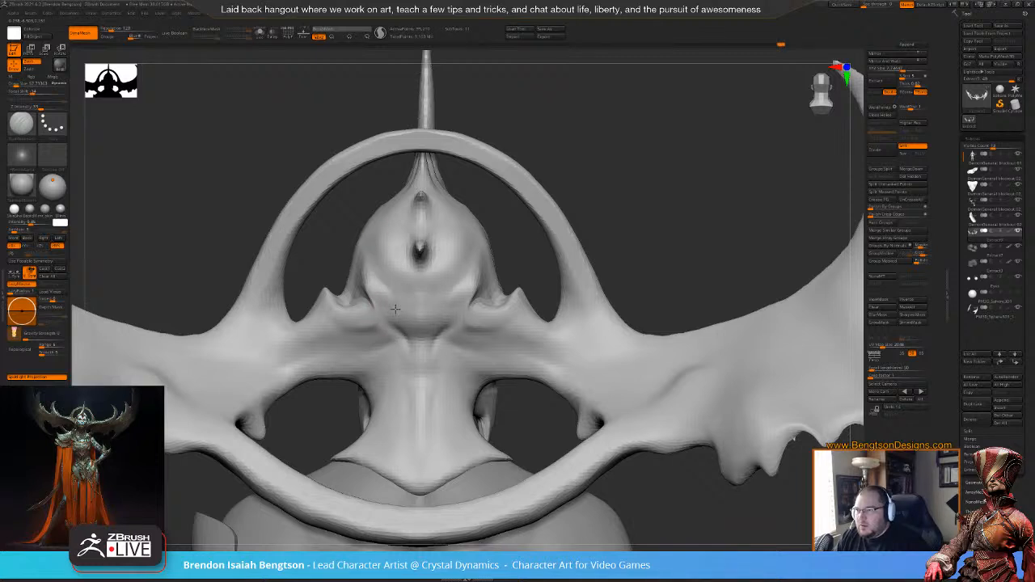
pyautogui.moveTo(388, 296); pyautogui.dragTo(392, 306)
pyautogui.moveTo(464, 137); pyautogui.dragTo(486, 141)
pyautogui.moveTo(410, 295); pyautogui.dragTo(386, 282)
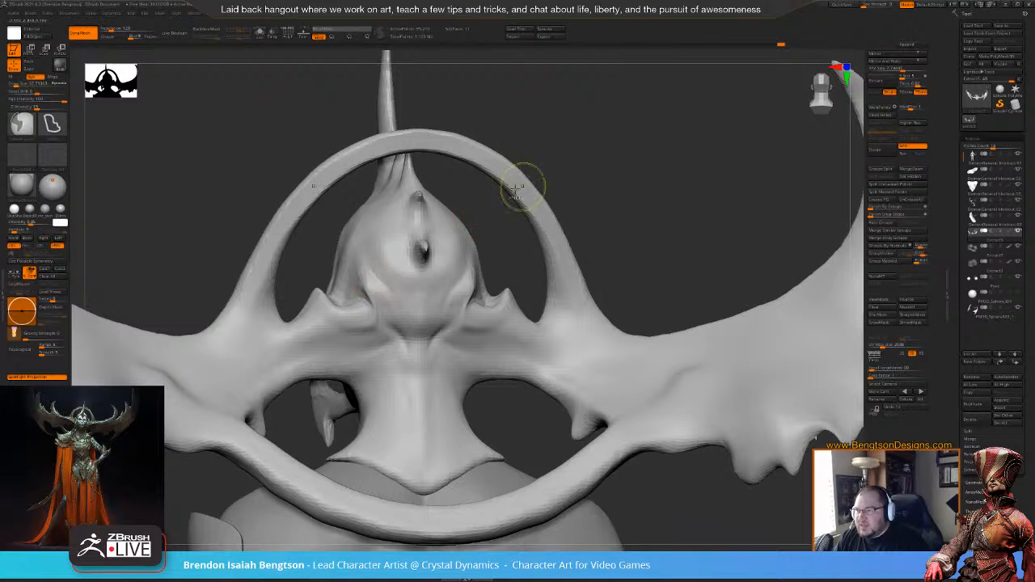
# - Adjust the window's See-through transparency to check the headdress from the front
pyautogui.keyDown('alt'); pyautogui.moveTo(626, 194); pyautogui.dragTo(627, 161); pyautogui.keyUp('alt')
pyautogui.moveTo(576, 209)
pyautogui.keyDown('alt'); pyautogui.mouseDown()
pyautogui.moveTo(570, 166)
pyautogui.moveTo(524, 190)
pyautogui.moveTo(546, 214)
pyautogui.moveTo(601, 210)
pyautogui.moveTo(568, 203)
pyautogui.mouseUp(); pyautogui.keyUp('alt')
pyautogui.keyDown('alt'); pyautogui.moveTo(532, 251); pyautogui.dragTo(468, 187); pyautogui.keyUp('alt')
pyautogui.moveTo(868, 6); pyautogui.dragTo(907, 8)
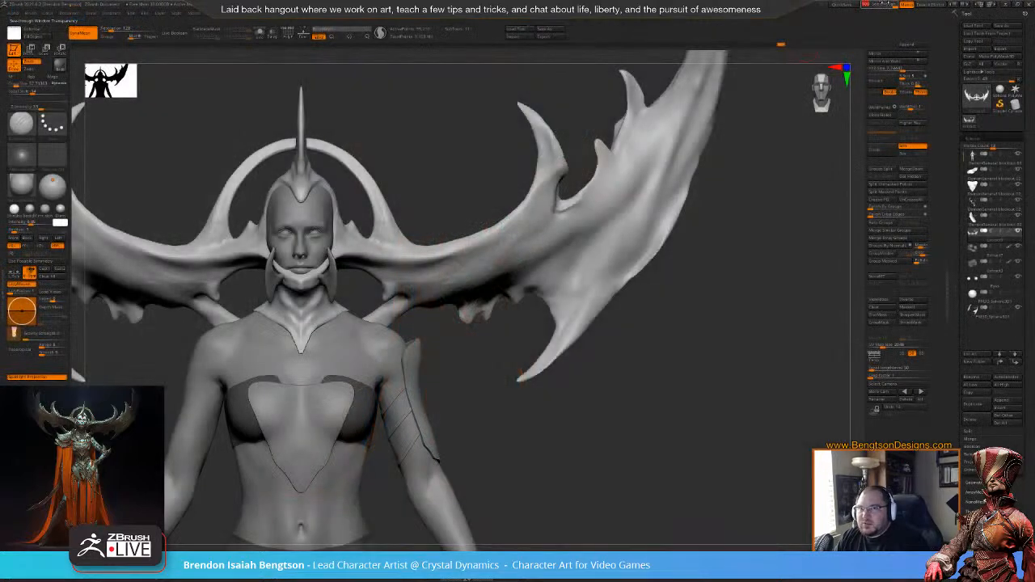
# - Carve long vertical grooves down the wing's front surface, between the upper prongs and the lower spike, with the DamStandard brush
pyautogui.moveTo(691, 398)
pyautogui.mouseDown()
pyautogui.moveTo(711, 416)
pyautogui.moveTo(704, 408)
pyautogui.mouseUp()
pyautogui.press('space')
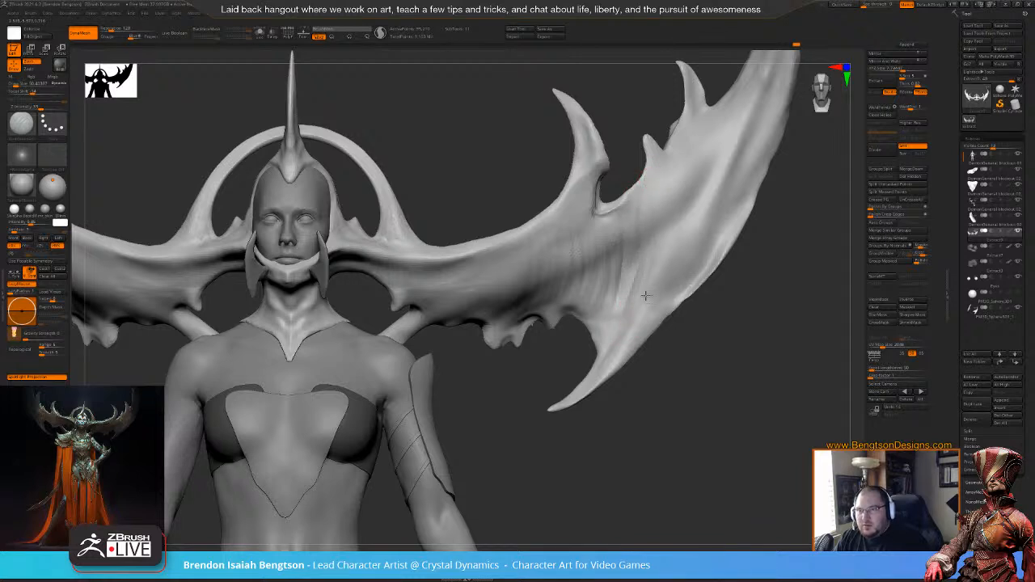
pyautogui.moveTo(660, 168); pyautogui.dragTo(645, 317)
pyautogui.moveTo(670, 154); pyautogui.dragTo(655, 312)
pyautogui.moveTo(681, 159)
pyautogui.mouseDown()
pyautogui.moveTo(684, 233)
pyautogui.moveTo(640, 327)
pyautogui.mouseUp()
pyautogui.moveTo(782, 277)
pyautogui.mouseDown()
pyautogui.moveTo(695, 365)
pyautogui.moveTo(732, 370)
pyautogui.moveTo(739, 361)
pyautogui.moveTo(696, 425)
pyautogui.mouseUp()
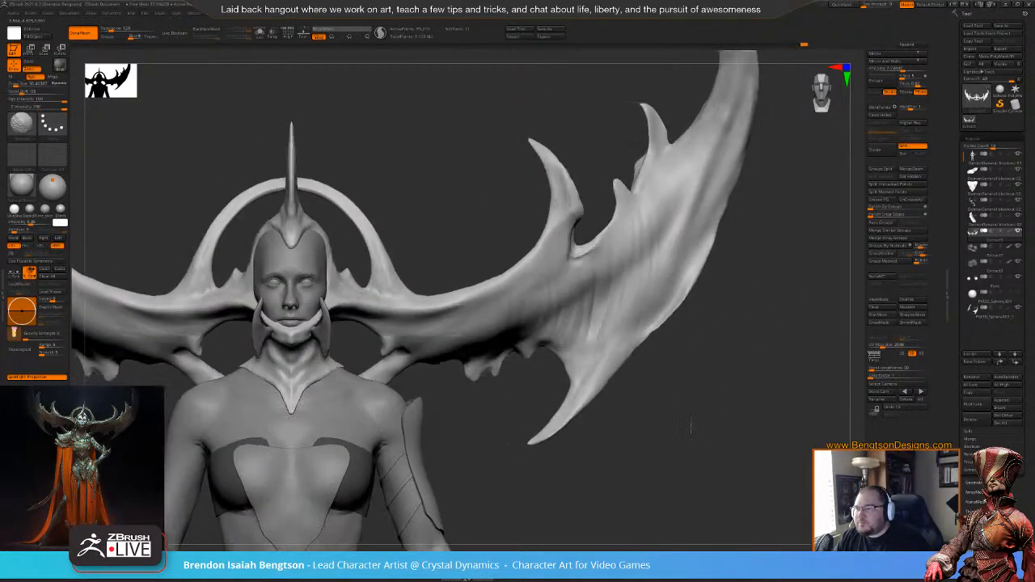
# - Carve flowing grooves with the DamStandard brush where the wing root meets the helmet, above the round opening
pyautogui.moveTo(495, 408); pyautogui.dragTo(462, 307)
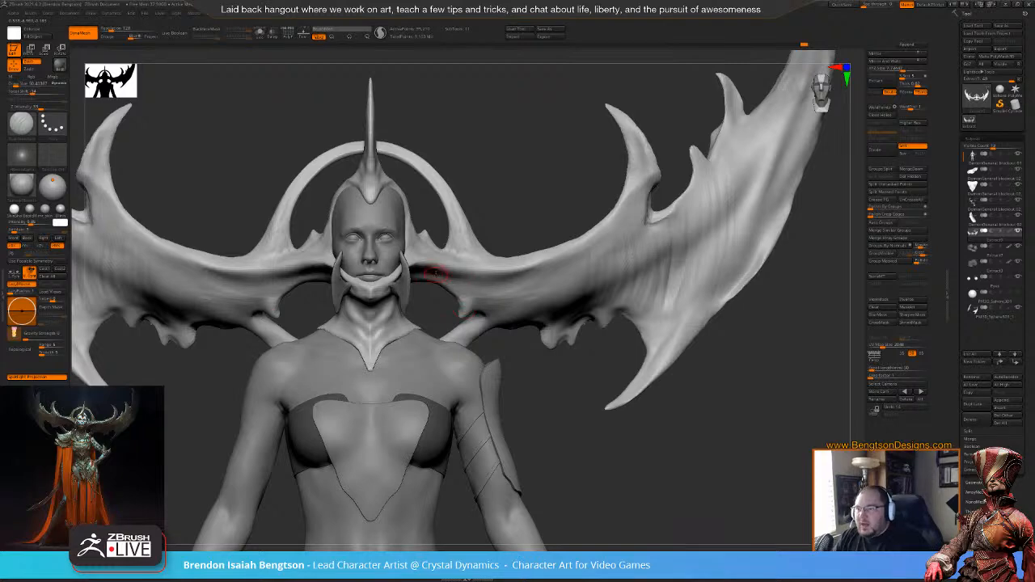
pyautogui.moveTo(427, 269); pyautogui.dragTo(411, 277)
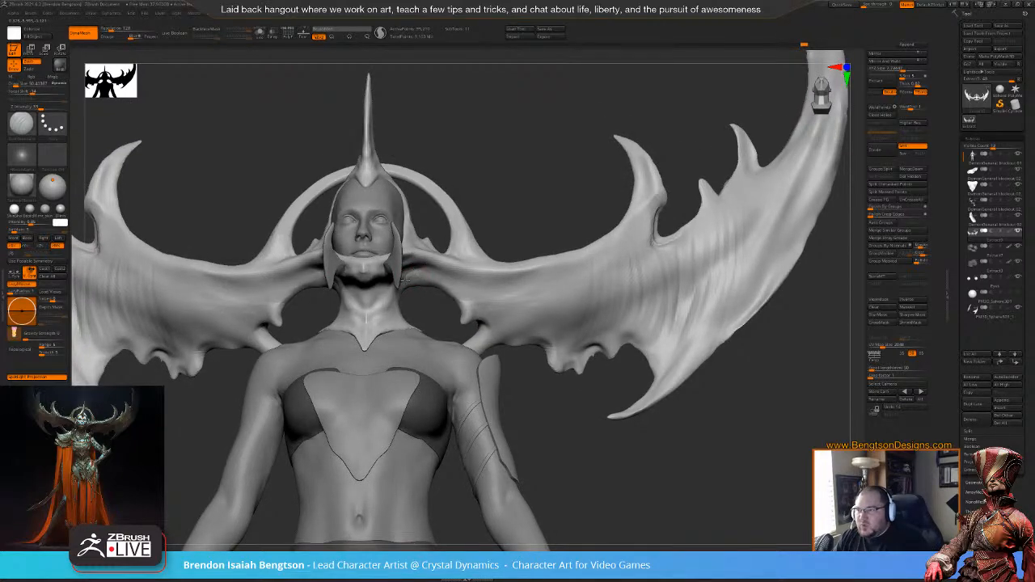
pyautogui.moveTo(407, 278); pyautogui.dragTo(399, 280)
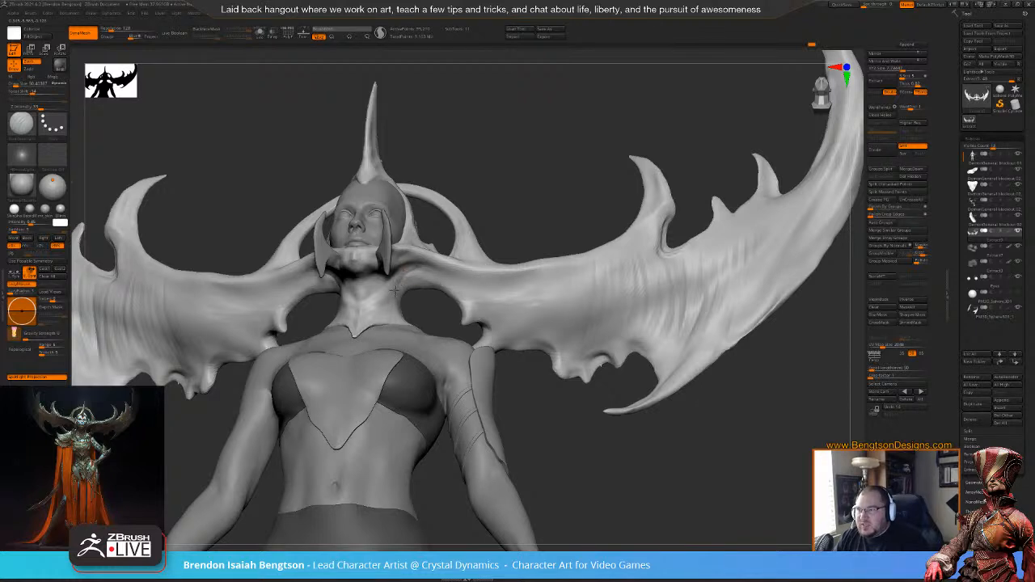
pyautogui.moveTo(418, 259); pyautogui.dragTo(407, 283)
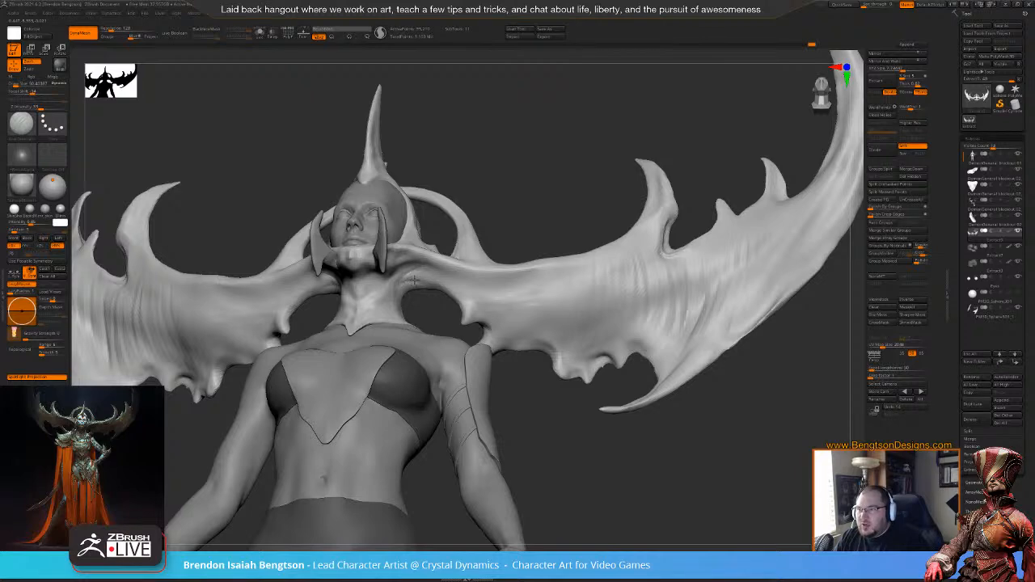
pyautogui.moveTo(517, 176); pyautogui.dragTo(521, 194)
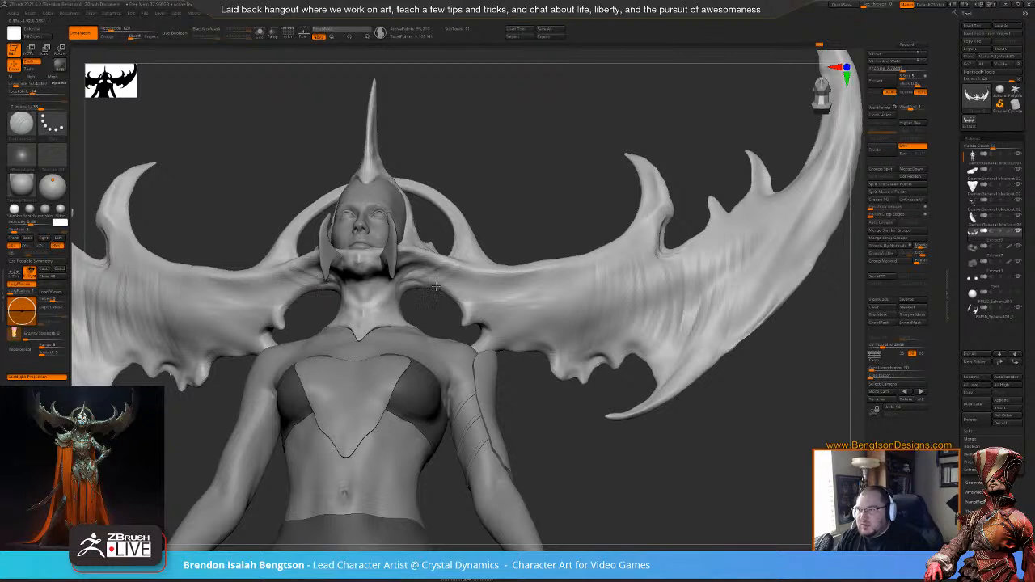
pyautogui.moveTo(506, 218); pyautogui.dragTo(483, 229)
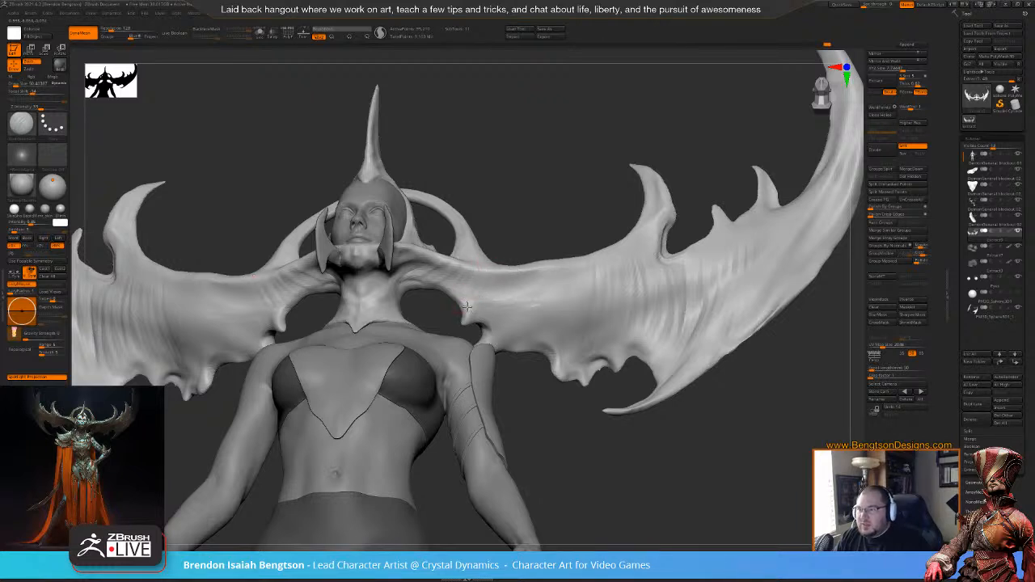
pyautogui.moveTo(538, 188); pyautogui.dragTo(522, 216)
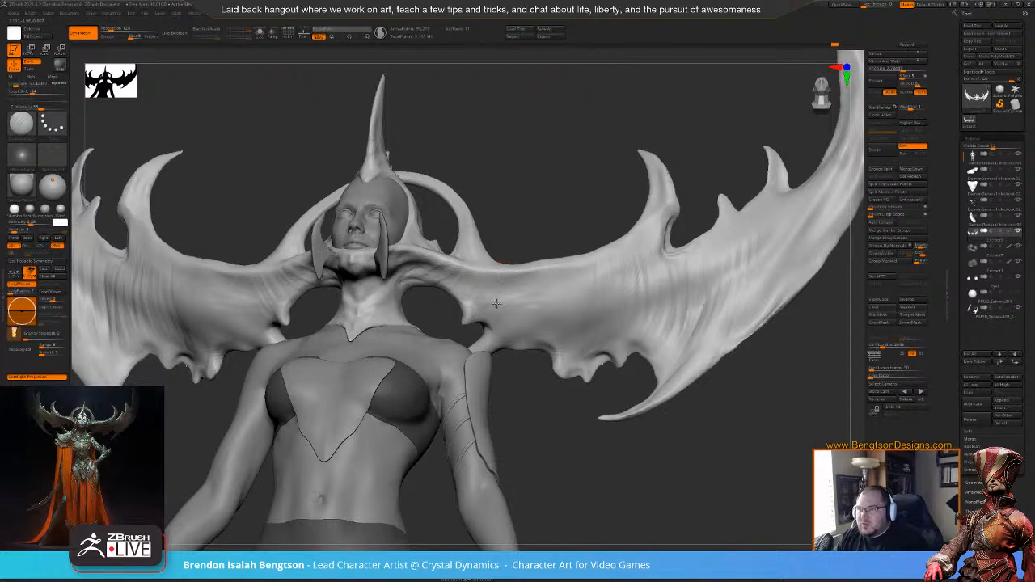
# - Carve long DamStandard grooves along the outer wing blade, from the upper curve down towards the lower spike
pyautogui.moveTo(560, 207); pyautogui.dragTo(512, 217)
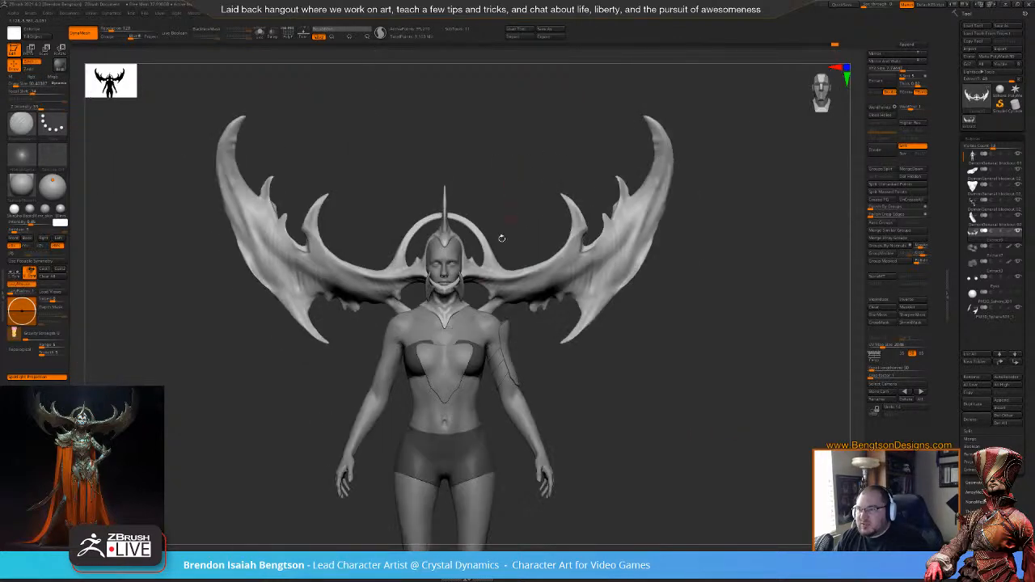
pyautogui.keyDown('alt'); pyautogui.moveTo(669, 311); pyautogui.dragTo(670, 274); pyautogui.keyUp('alt')
pyautogui.moveTo(653, 199); pyautogui.dragTo(646, 268)
pyautogui.moveTo(661, 177); pyautogui.dragTo(656, 279)
pyautogui.moveTo(671, 175); pyautogui.dragTo(663, 268)
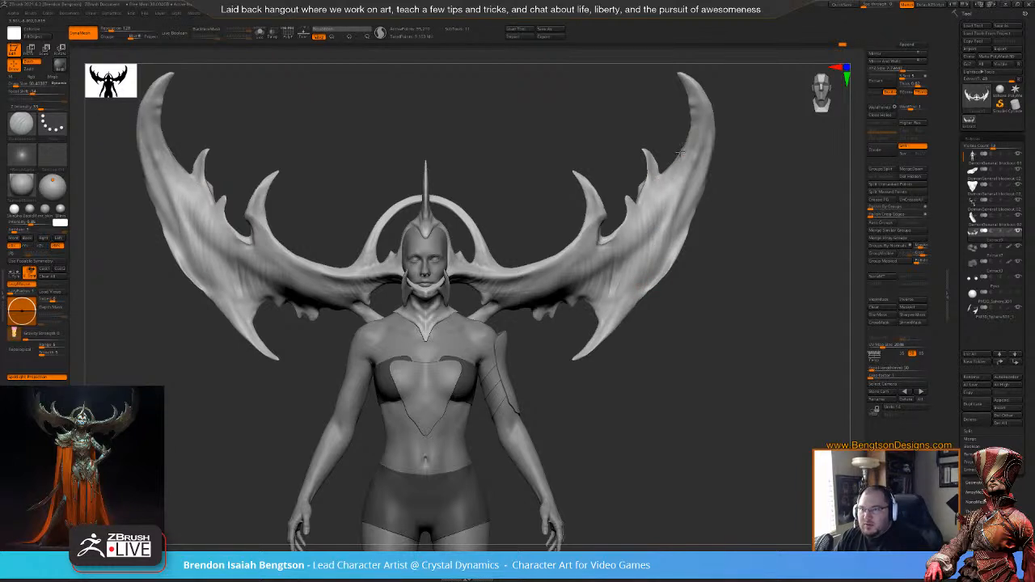
pyautogui.moveTo(689, 149); pyautogui.dragTo(687, 237)
pyautogui.moveTo(709, 110); pyautogui.dragTo(710, 114)
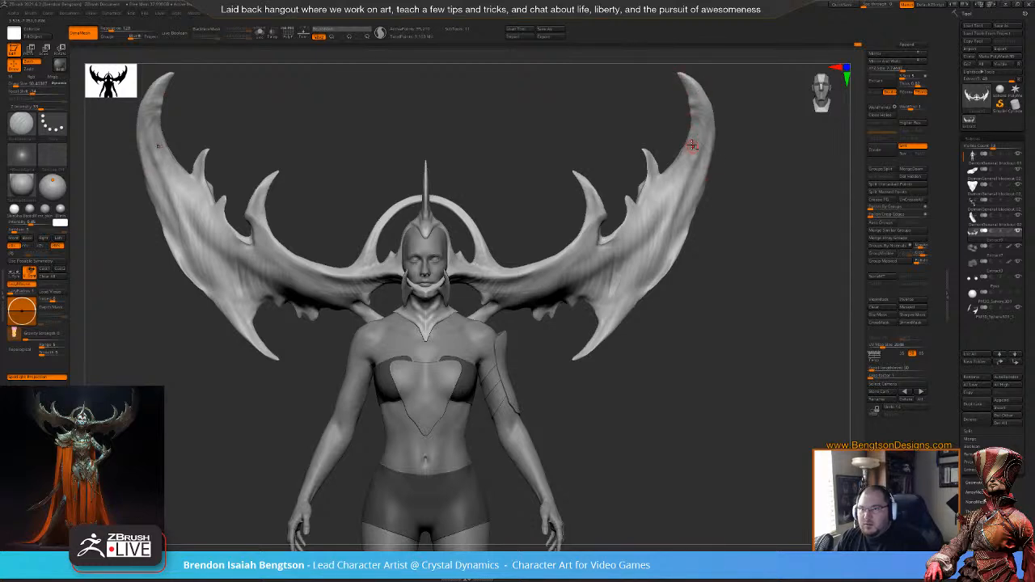
pyautogui.moveTo(686, 153); pyautogui.dragTo(689, 161)
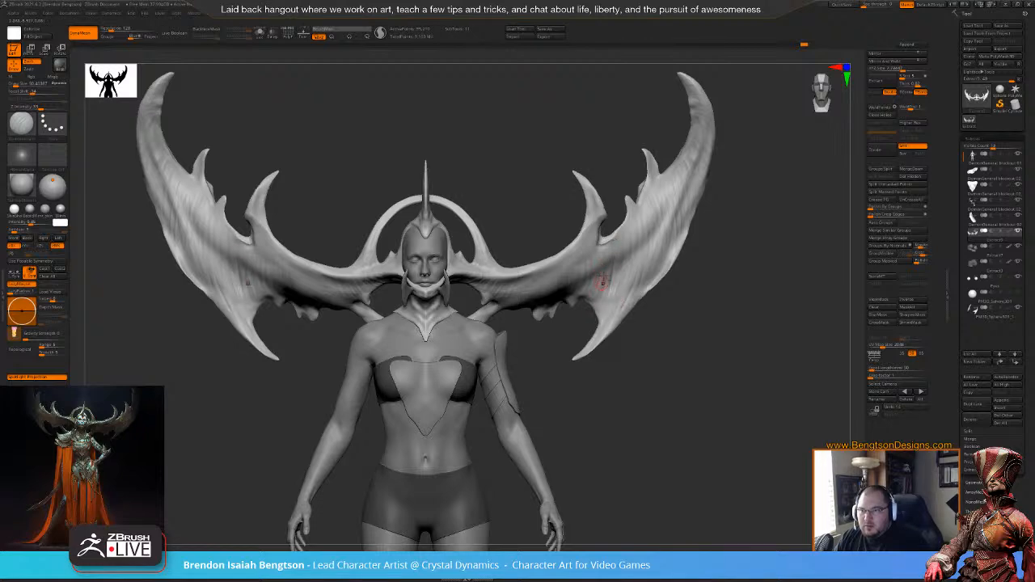
# - Carve DamStandard grooves fanning up from the wing's scalloped lower edge into the middle of the wing
pyautogui.moveTo(542, 390); pyautogui.dragTo(550, 314)
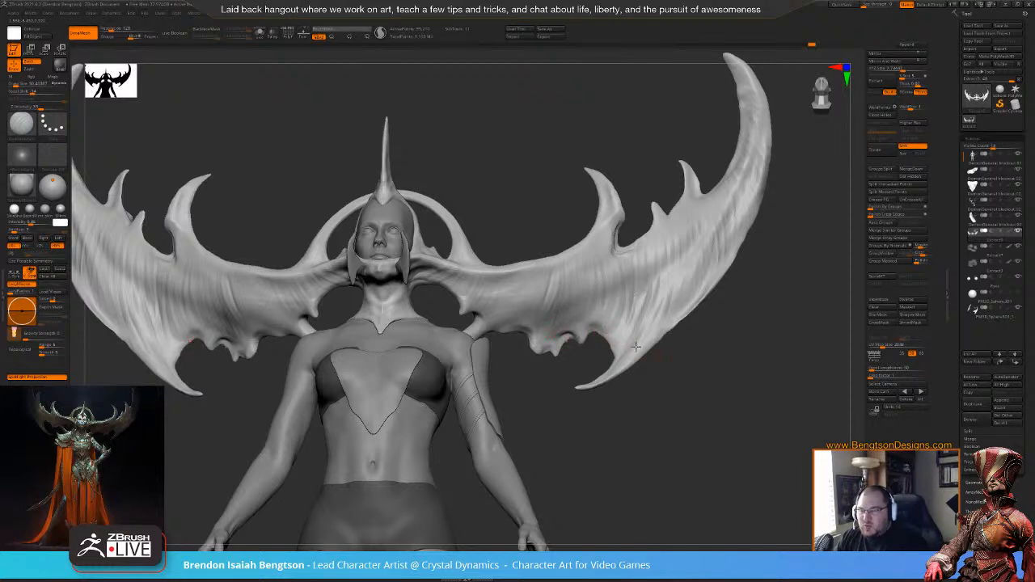
pyautogui.moveTo(611, 348); pyautogui.dragTo(619, 372, button='right')
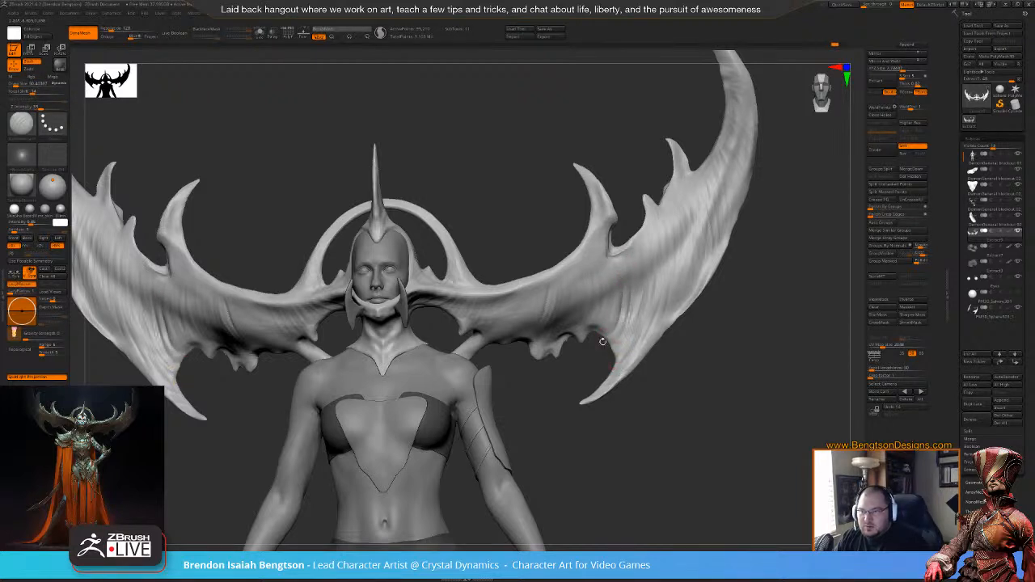
pyautogui.moveTo(585, 388); pyautogui.dragTo(582, 300)
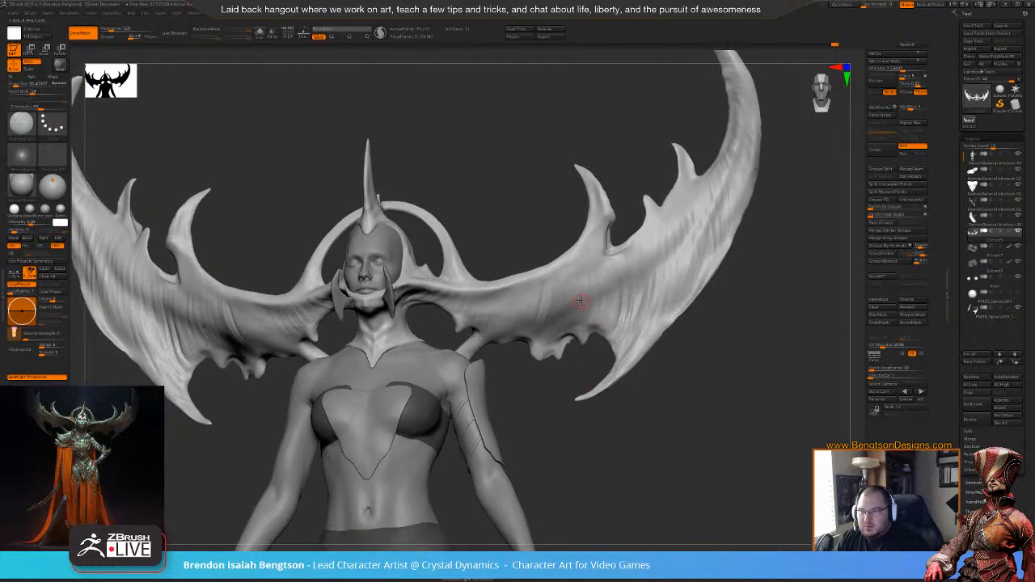
pyautogui.moveTo(585, 369); pyautogui.dragTo(577, 315)
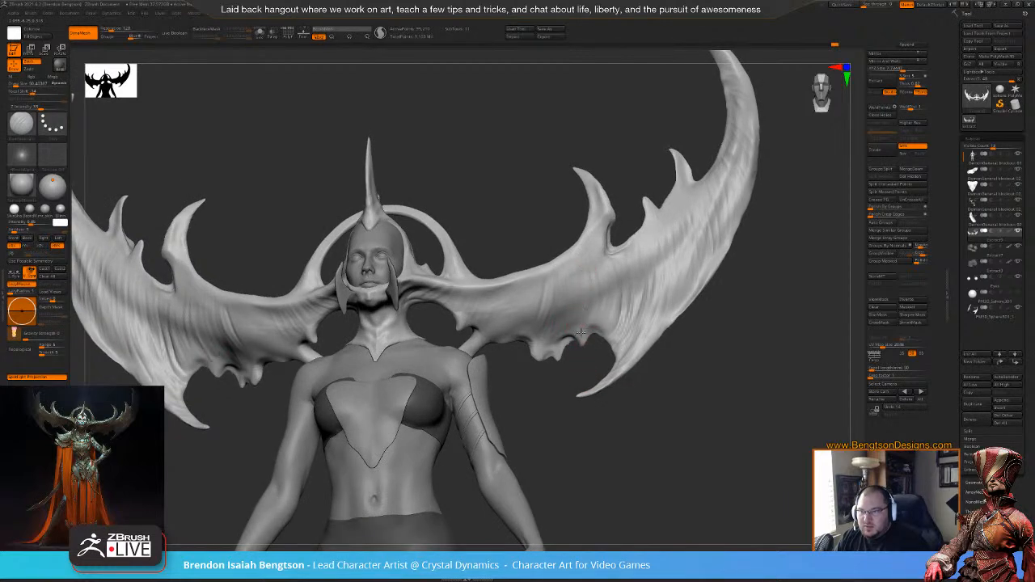
pyautogui.moveTo(587, 363); pyautogui.dragTo(597, 278)
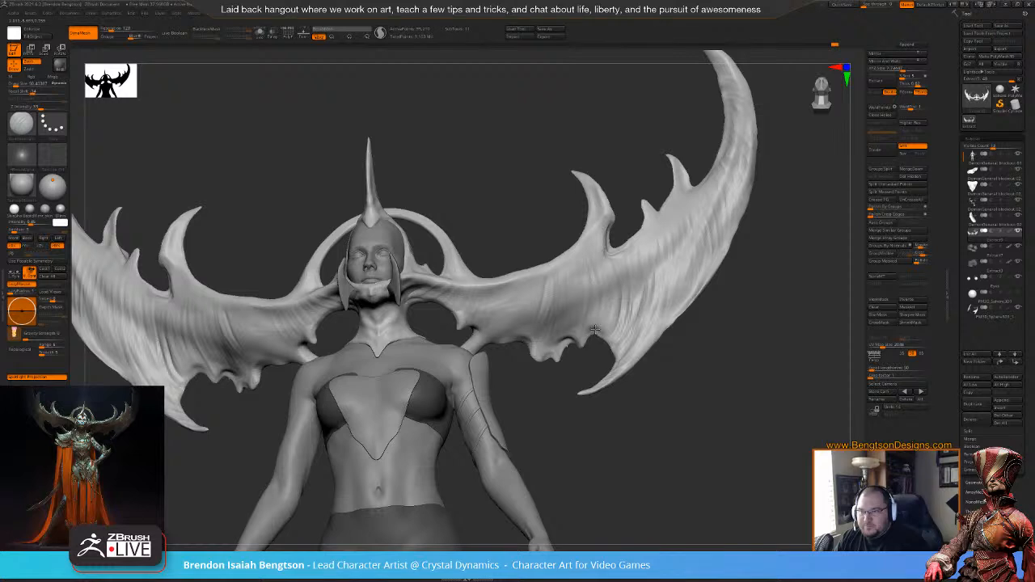
pyautogui.moveTo(564, 345); pyautogui.dragTo(594, 323)
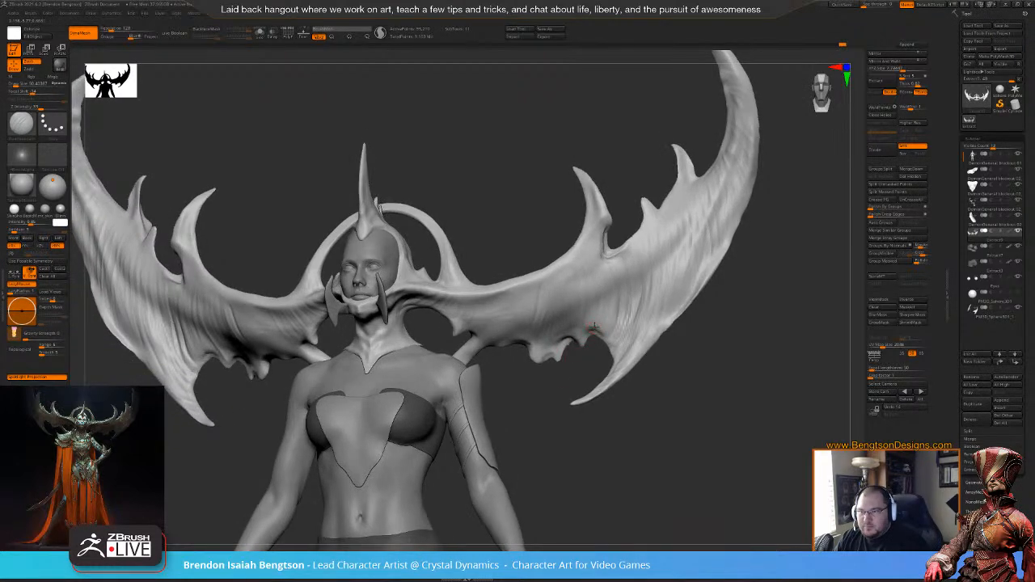
# - Carve finer DamStandard creases around the notch between the wing's scalloped edge and its lower spike
pyautogui.scroll(5, 601, 333)
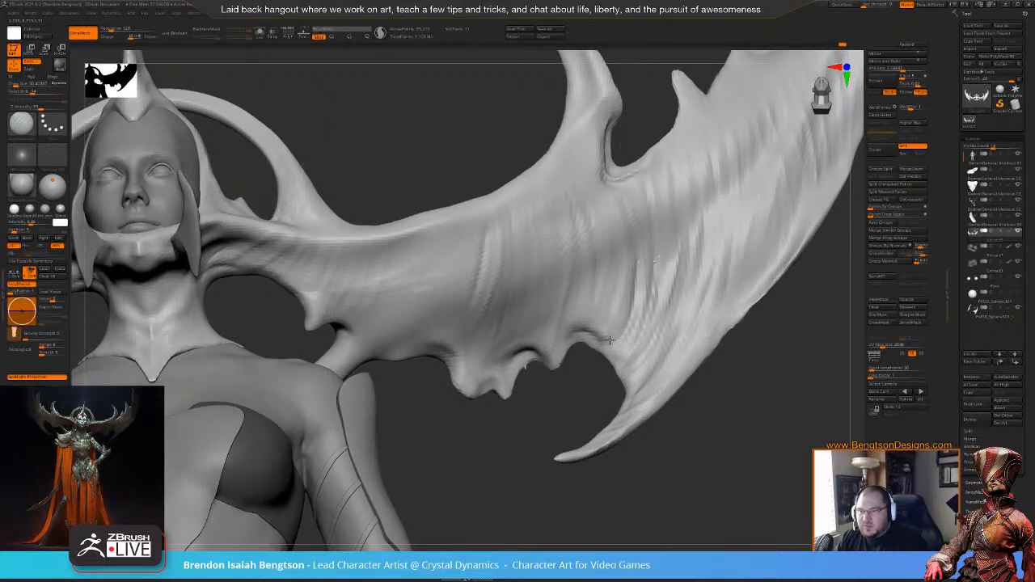
pyautogui.moveTo(579, 386); pyautogui.dragTo(579, 339)
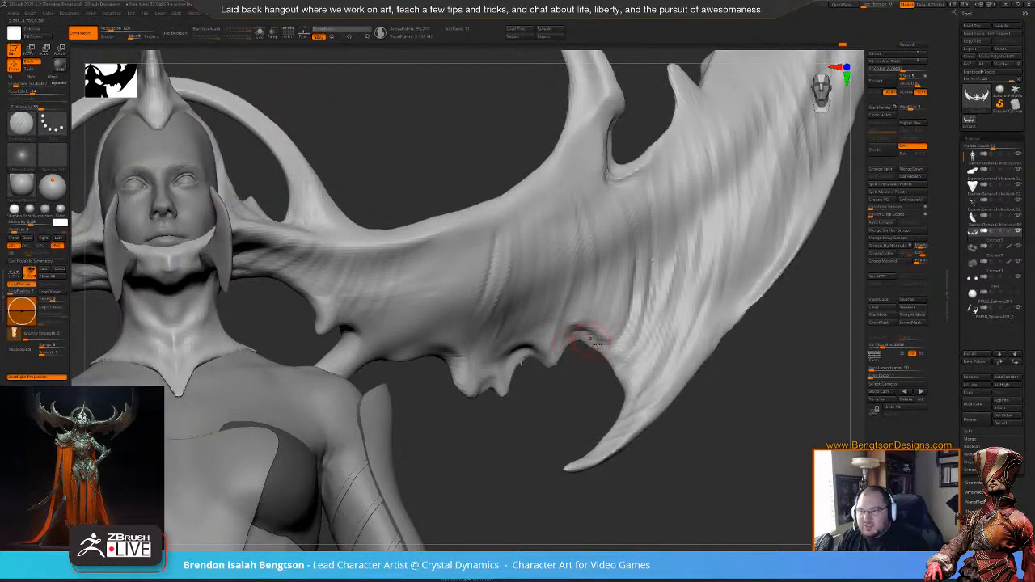
pyautogui.moveTo(589, 343); pyautogui.dragTo(576, 328, button='right')
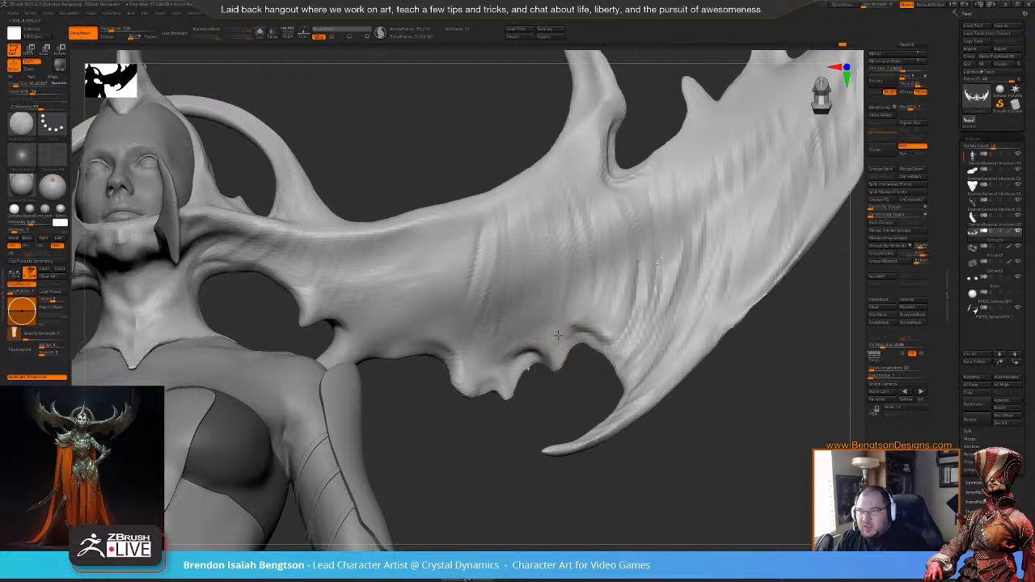
pyautogui.moveTo(578, 391); pyautogui.dragTo(567, 384)
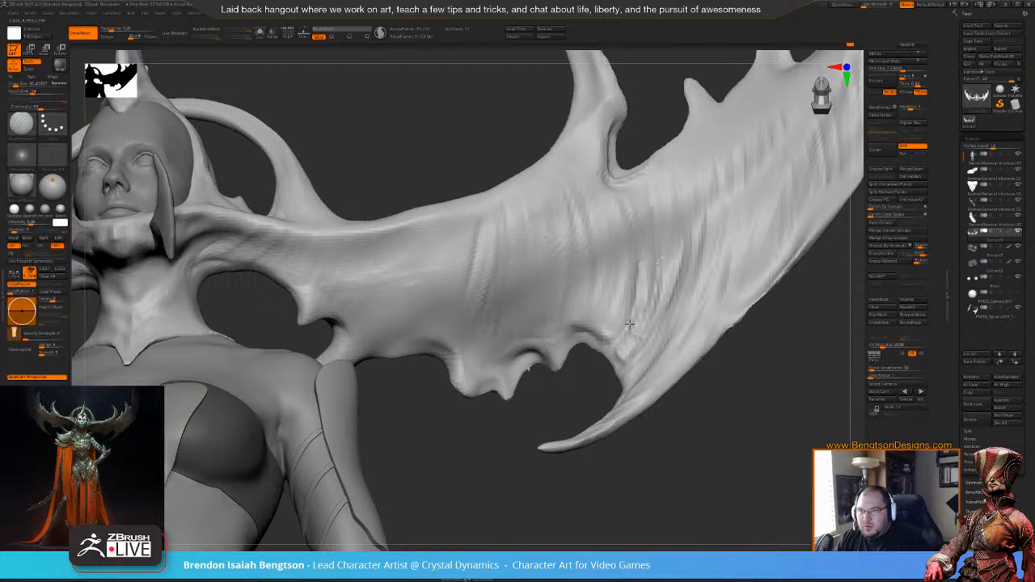
pyautogui.moveTo(672, 420); pyautogui.dragTo(631, 397)
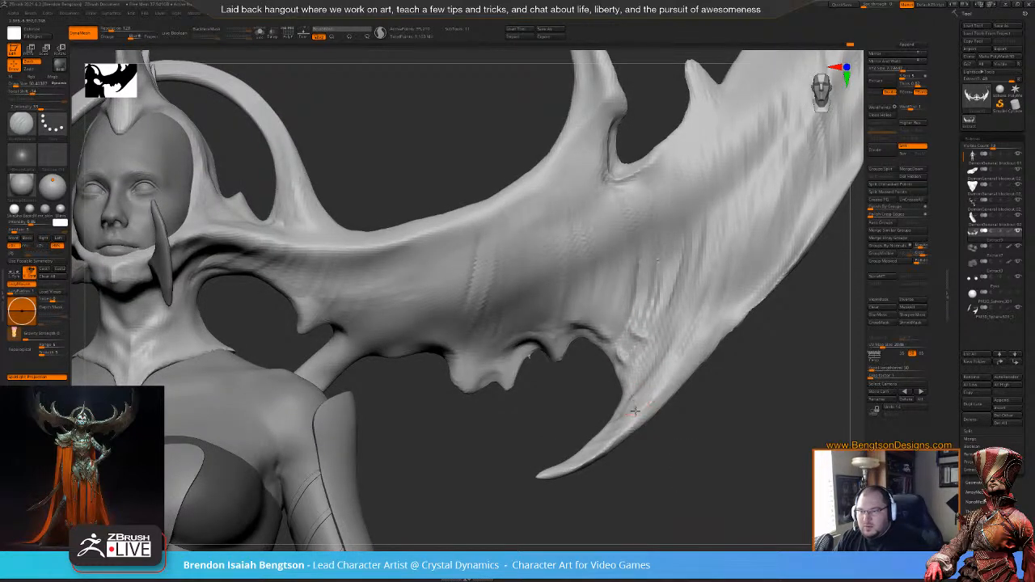
pyautogui.moveTo(634, 397); pyautogui.dragTo(494, 349)
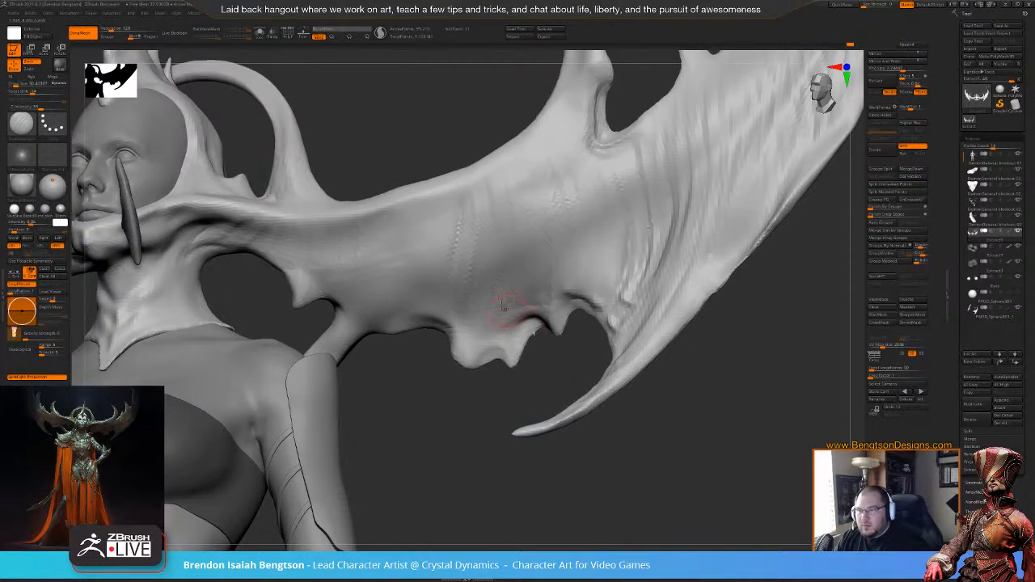
# - Smooth and refine the crease along the wing's lower edge, between the shoulder strut and the first scallop
pyautogui.moveTo(466, 394); pyautogui.dragTo(503, 393)
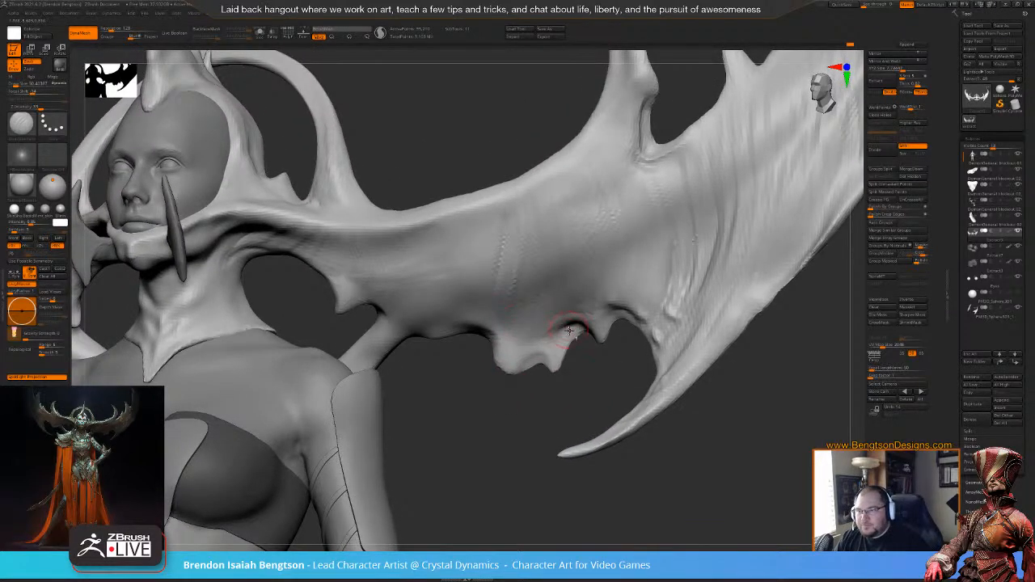
pyautogui.moveTo(543, 377); pyautogui.dragTo(529, 381)
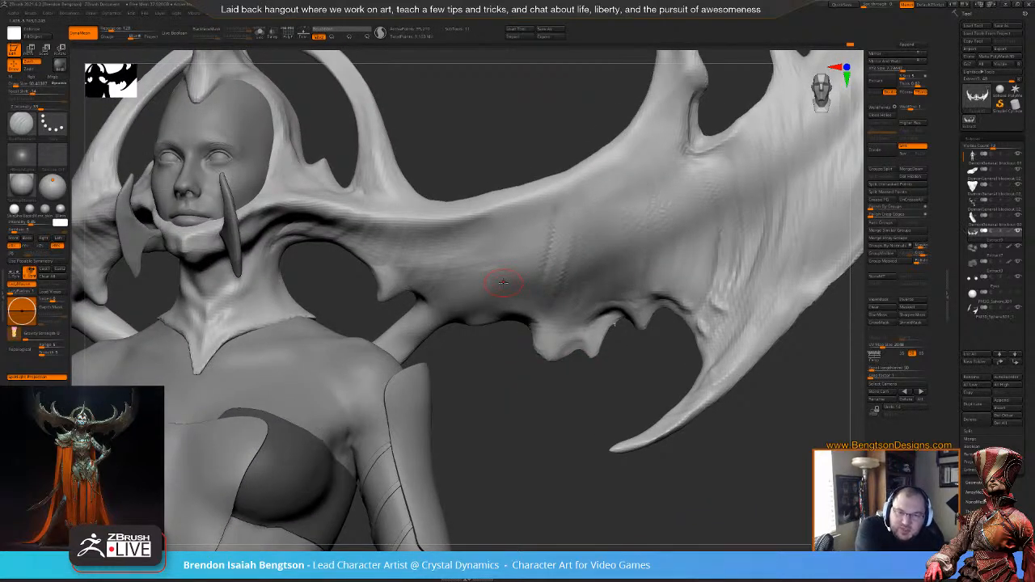
pyautogui.moveTo(513, 363)
pyautogui.mouseDown()
pyautogui.moveTo(512, 373)
pyautogui.moveTo(525, 347)
pyautogui.mouseUp()
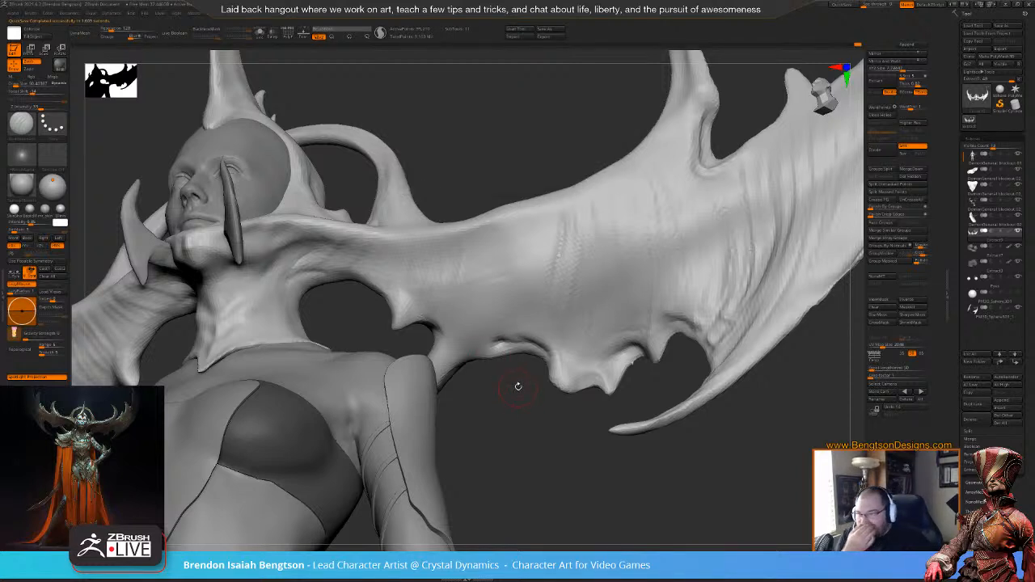
pyautogui.moveTo(526, 423); pyautogui.dragTo(514, 333)
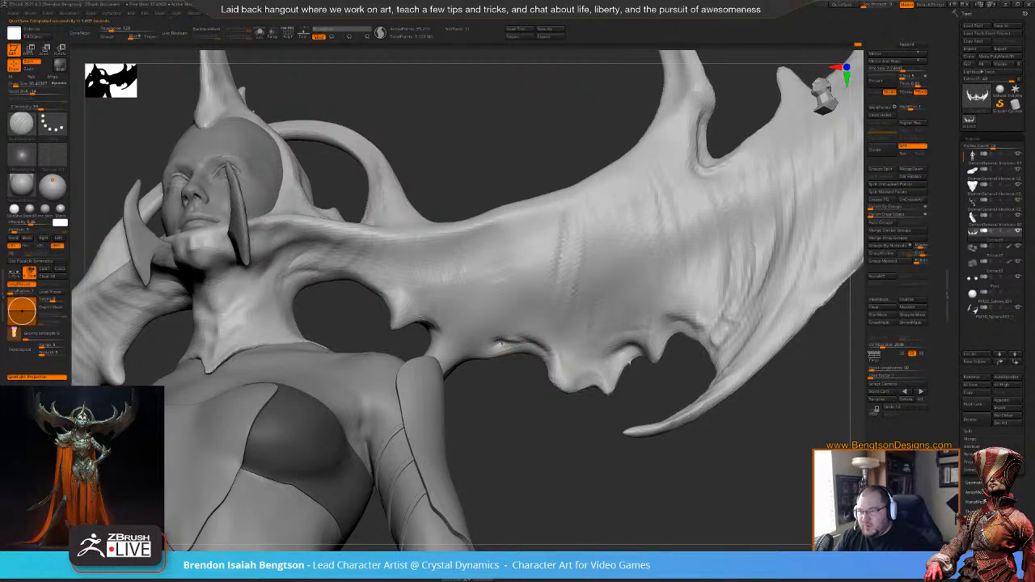
pyautogui.moveTo(515, 397); pyautogui.dragTo(533, 409)
pyautogui.moveTo(504, 337)
pyautogui.keyDown('shift'); pyautogui.mouseDown()
pyautogui.moveTo(514, 337)
pyautogui.moveTo(503, 340)
pyautogui.mouseUp(); pyautogui.keyUp('shift')
pyautogui.moveTo(520, 386); pyautogui.dragTo(517, 384)
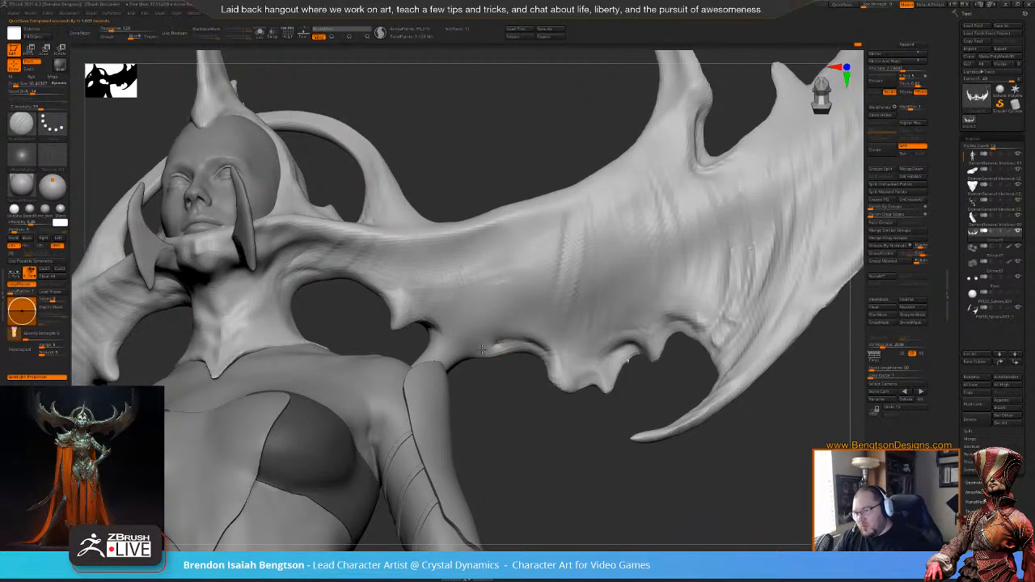
pyautogui.keyDown('shift'); pyautogui.moveTo(504, 343); pyautogui.dragTo(453, 338); pyautogui.keyUp('shift')
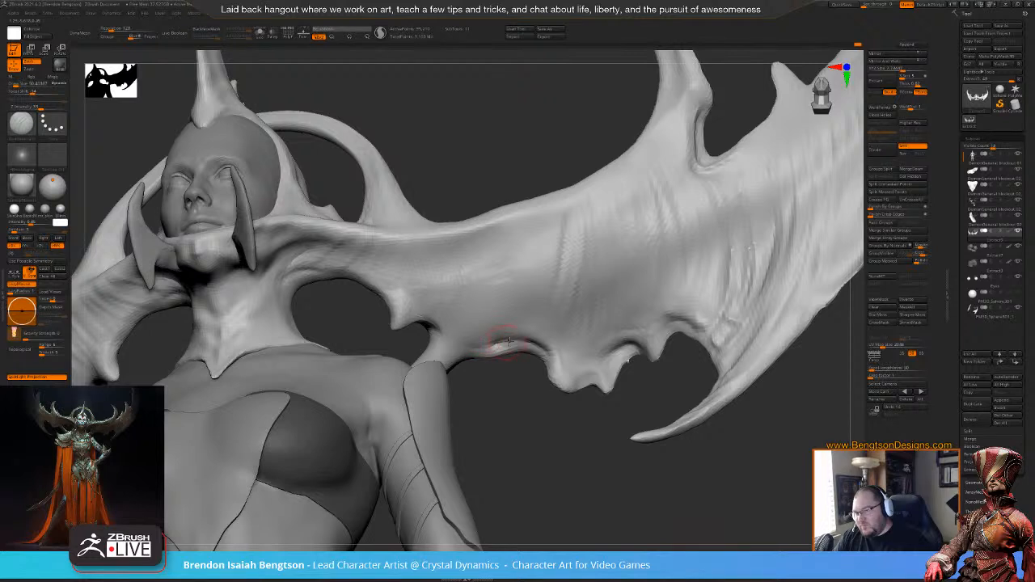
pyautogui.moveTo(507, 338); pyautogui.dragTo(525, 341)
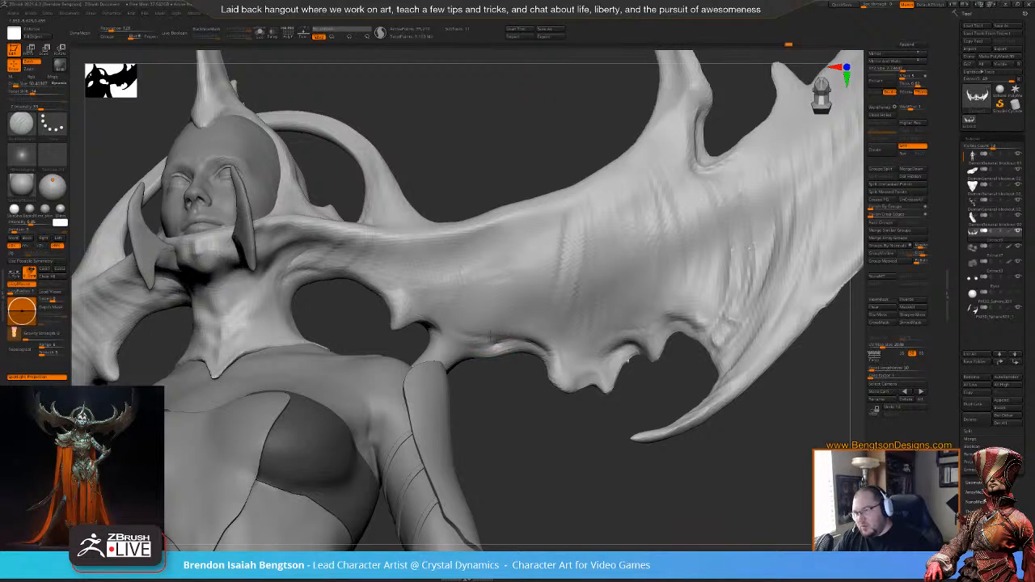
# - Clean up the small surface defect inside the scalloped edge's notch with the Move Topological and ClayBuildup brushes
pyautogui.moveTo(537, 423); pyautogui.dragTo(517, 430)
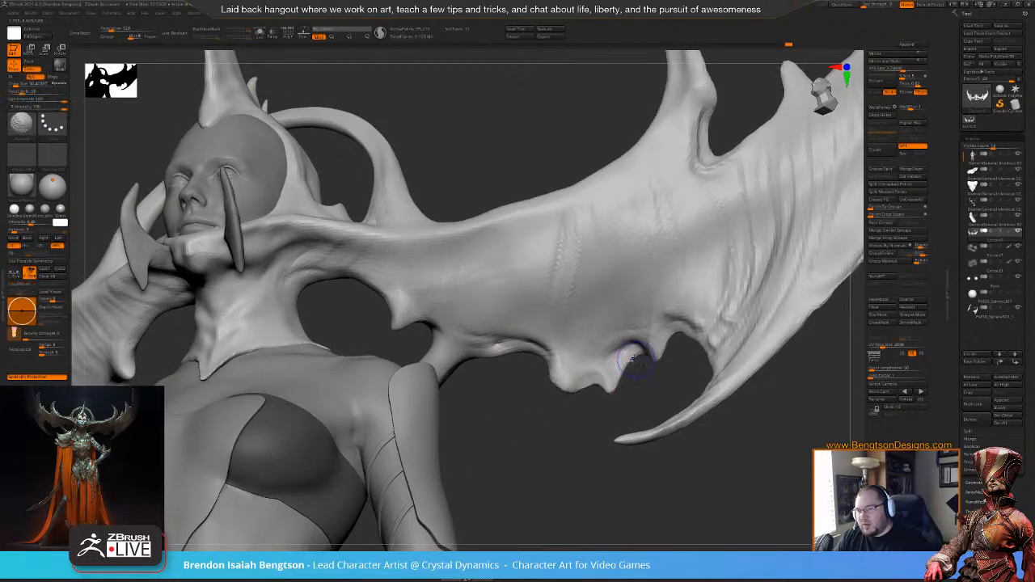
pyautogui.moveTo(636, 388)
pyautogui.mouseDown()
pyautogui.moveTo(477, 380)
pyautogui.moveTo(573, 373)
pyautogui.mouseUp()
pyautogui.moveTo(605, 415); pyautogui.dragTo(641, 404)
pyautogui.press('space')
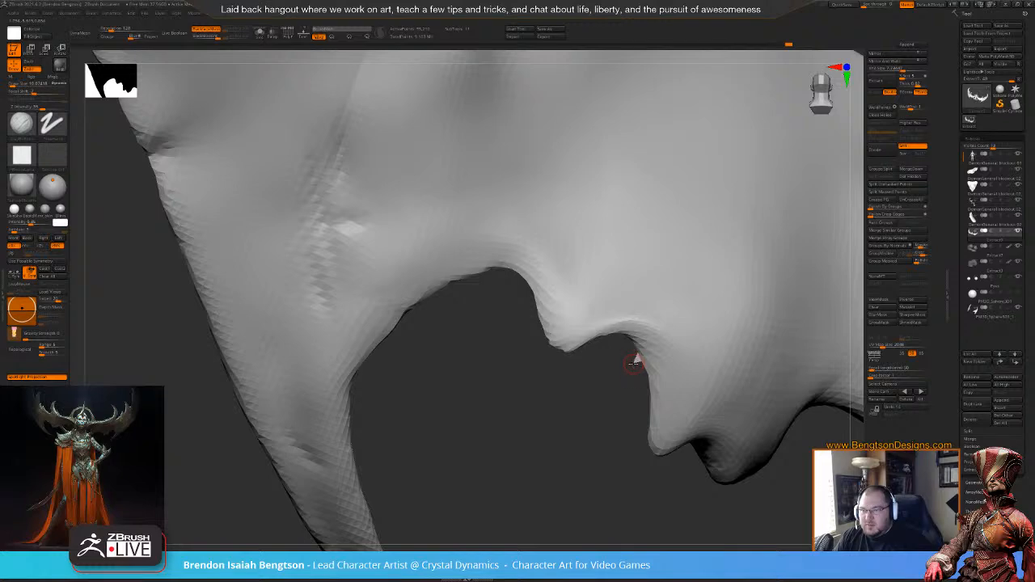
pyautogui.press('b')
pyautogui.press('m')
pyautogui.press('t')
pyautogui.moveTo(544, 448)
pyautogui.keyDown('alt'); pyautogui.mouseDown()
pyautogui.moveTo(533, 397)
pyautogui.moveTo(591, 427)
pyautogui.moveTo(579, 448)
pyautogui.moveTo(568, 396)
pyautogui.mouseUp(); pyautogui.keyUp('alt')
pyautogui.press('b')
pyautogui.press('c')
pyautogui.press('b')
pyautogui.press('space')
pyautogui.moveTo(578, 341); pyautogui.dragTo(585, 340)
# - Carve curved DamStandard grooves across the inner wing, sweeping from its upper edge down towards the scalloped lower edge
pyautogui.moveTo(572, 437); pyautogui.dragTo(558, 311)
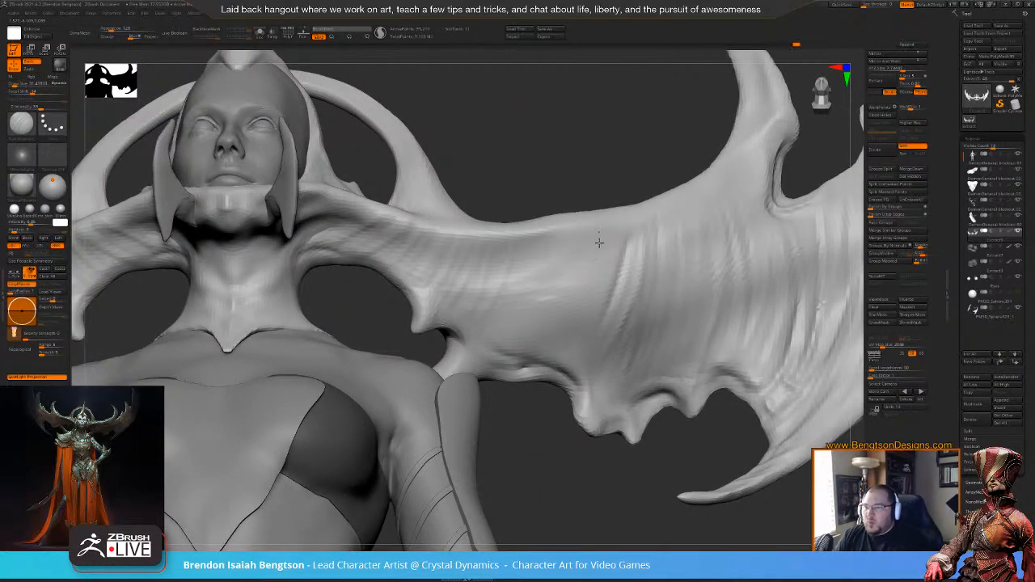
pyautogui.moveTo(612, 268); pyautogui.dragTo(563, 349)
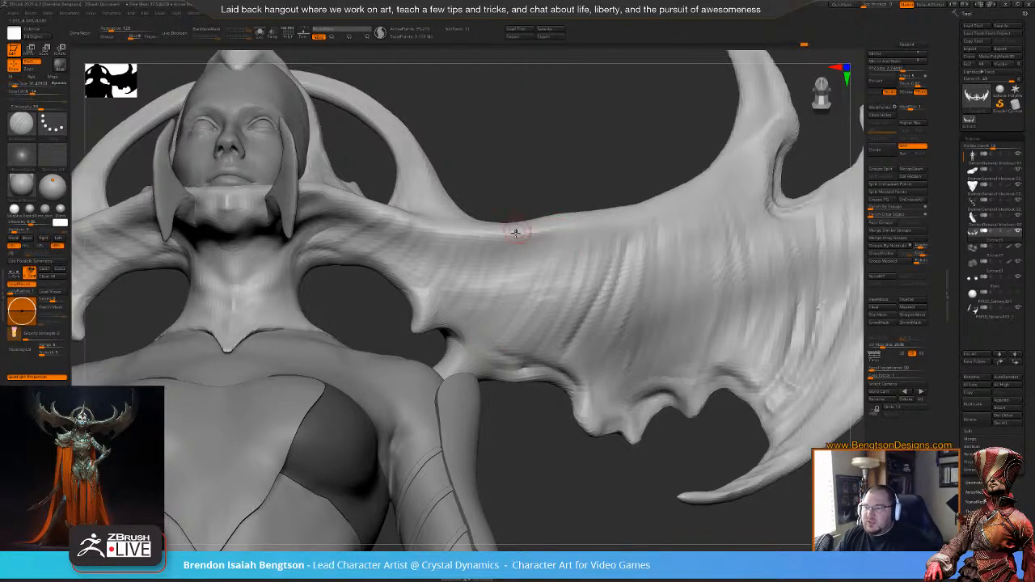
pyautogui.moveTo(505, 296); pyautogui.dragTo(471, 316, button='right')
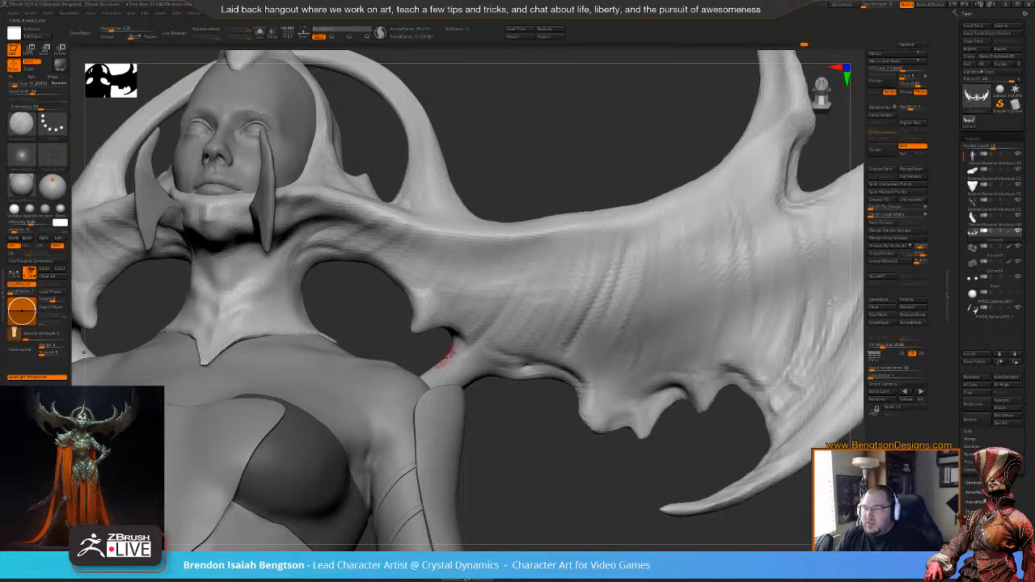
pyautogui.keyDown('ctrl'); pyautogui.moveTo(381, 337); pyautogui.dragTo(509, 178, button='right'); pyautogui.keyUp('ctrl')
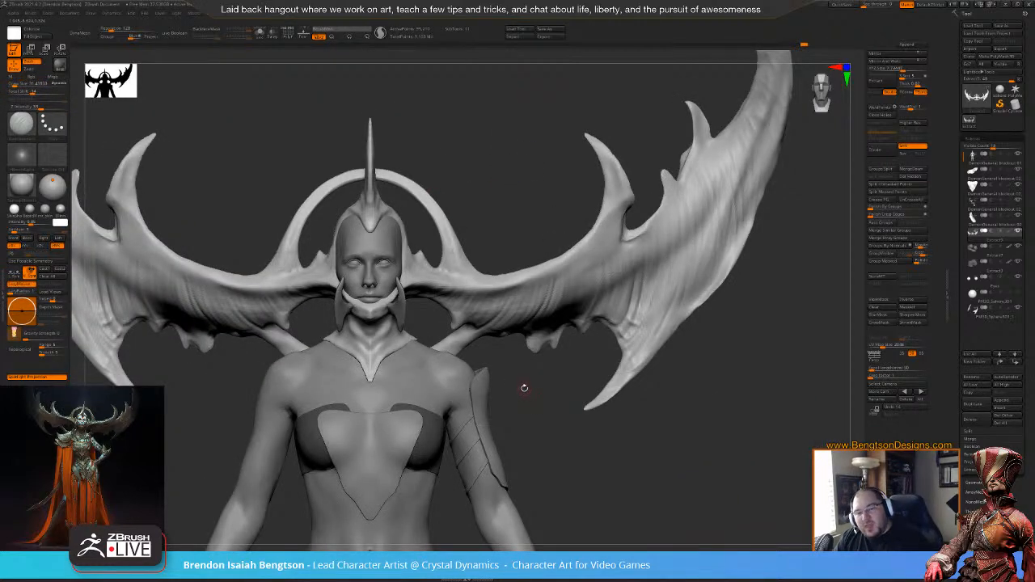
pyautogui.moveTo(527, 396); pyautogui.dragTo(501, 452, button='right')
pyautogui.keyDown('alt'); pyautogui.moveTo(773, 430); pyautogui.dragTo(624, 247); pyautogui.keyUp('alt')
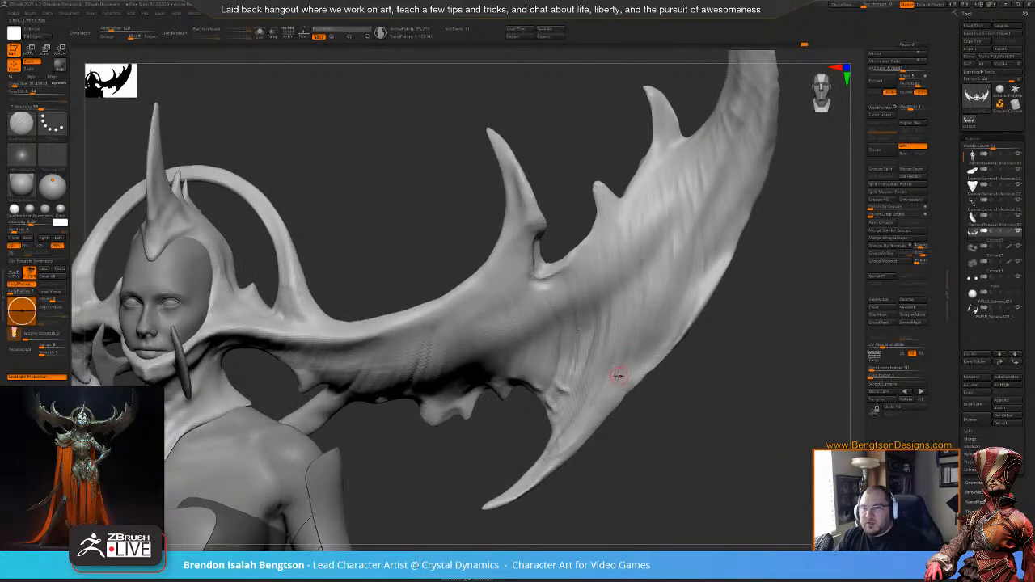
# - Examine the winged headdress and its lower edge from front and three-quarter views
pyautogui.moveTo(630, 391); pyautogui.dragTo(627, 434)
pyautogui.keyDown('alt'); pyautogui.moveTo(627, 433); pyautogui.dragTo(676, 340); pyautogui.keyUp('alt')
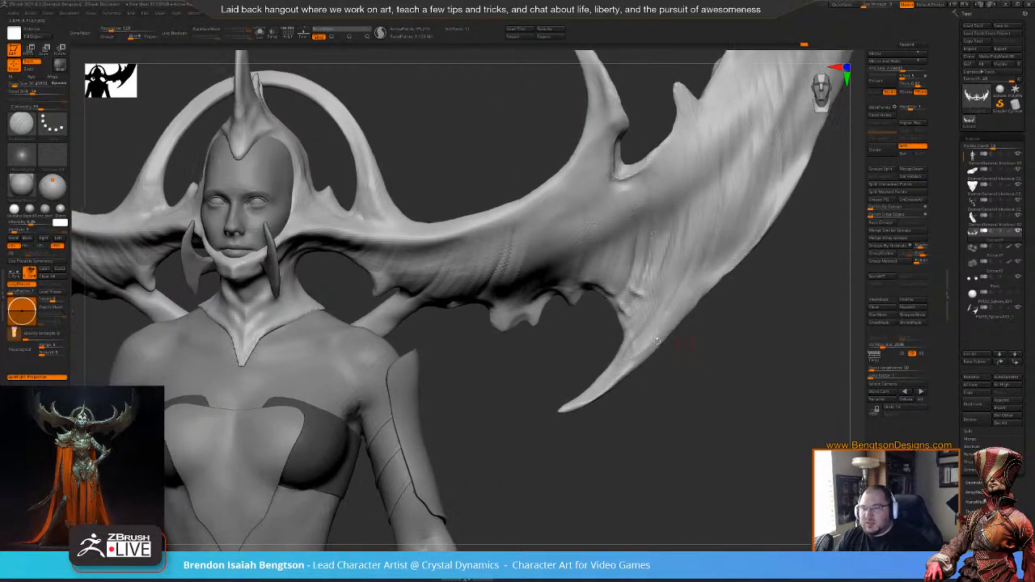
pyautogui.moveTo(698, 401); pyautogui.dragTo(636, 333)
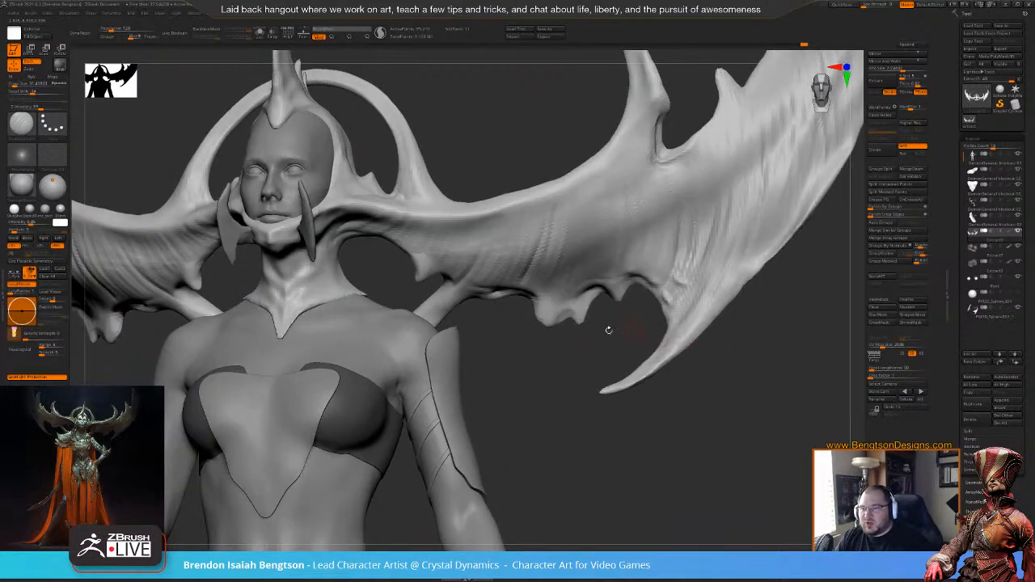
pyautogui.moveTo(550, 375); pyautogui.dragTo(605, 343)
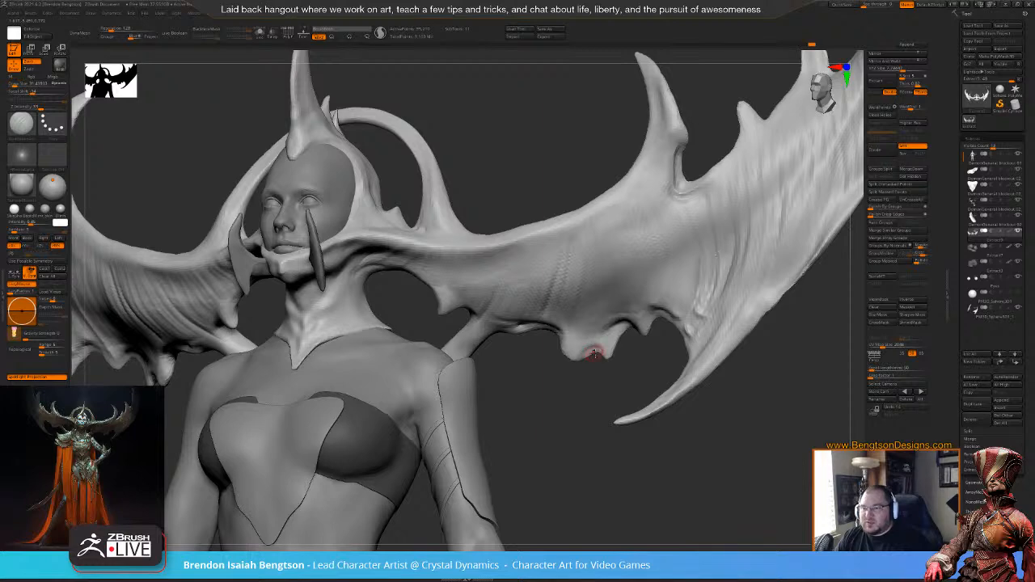
pyautogui.moveTo(563, 424)
pyautogui.mouseDown()
pyautogui.moveTo(583, 436)
pyautogui.moveTo(550, 409)
pyautogui.mouseUp()
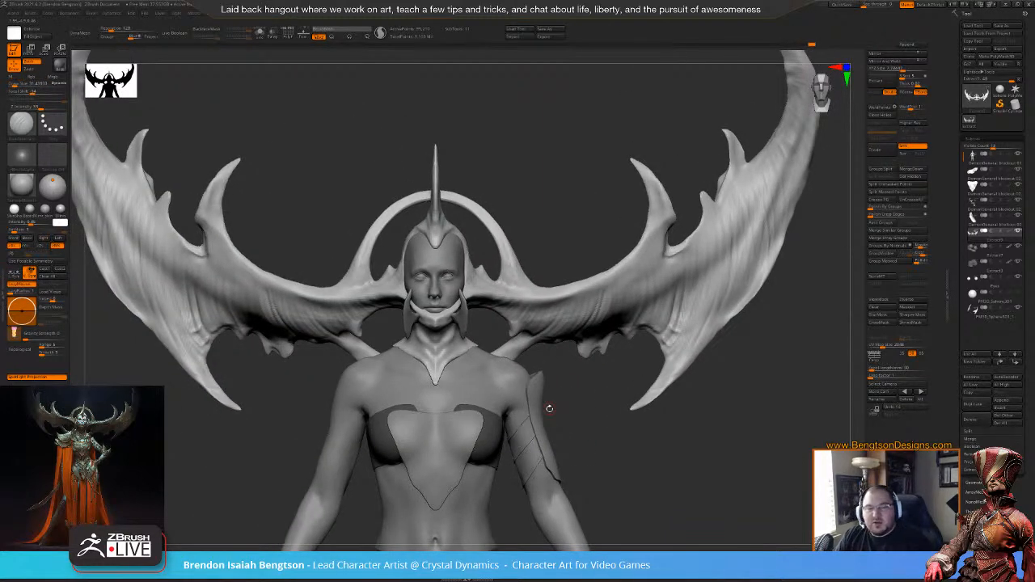
pyautogui.keyDown('alt'); pyautogui.moveTo(575, 228); pyautogui.dragTo(645, 226); pyautogui.keyUp('alt')
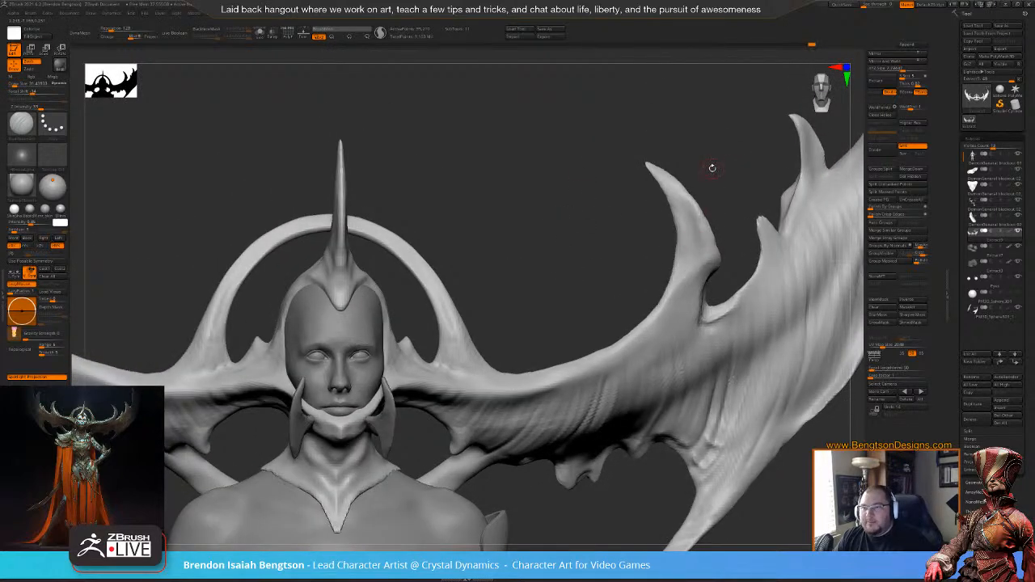
pyautogui.moveTo(711, 166); pyautogui.dragTo(644, 167)
# - Refine the crease at the base of the wing's tall inner spike with the Dam Standard brush
pyautogui.press('b')
pyautogui.press('d')
pyautogui.press('s')
pyautogui.moveTo(725, 186); pyautogui.dragTo(687, 228)
# - Reshape the notch at the foot of the tall inner spike using a resized Move Topological brush
pyautogui.press('b')
pyautogui.press('m')
pyautogui.press('t')
pyautogui.press('space')
pyautogui.moveTo(670, 290); pyautogui.dragTo(673, 292)
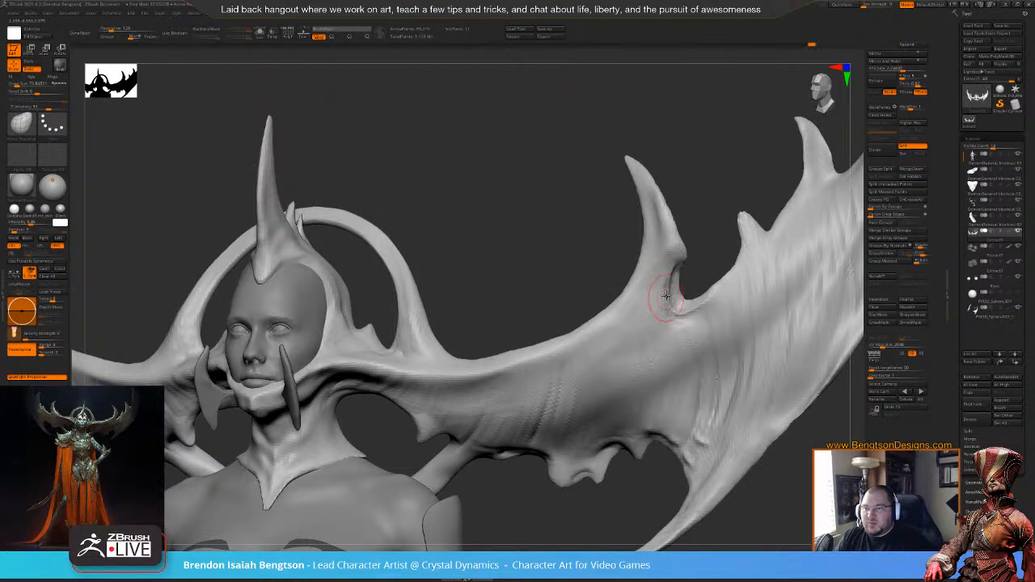
# - Adjust the smaller spikes along the wing's upper edge from above with a smaller Move Topological brush
pyautogui.moveTo(700, 232)
pyautogui.mouseDown()
pyautogui.moveTo(744, 213)
pyautogui.moveTo(677, 161)
pyautogui.moveTo(615, 151)
pyautogui.moveTo(642, 165)
pyautogui.moveTo(624, 120)
pyautogui.moveTo(631, 271)
pyautogui.moveTo(654, 278)
pyautogui.mouseUp()
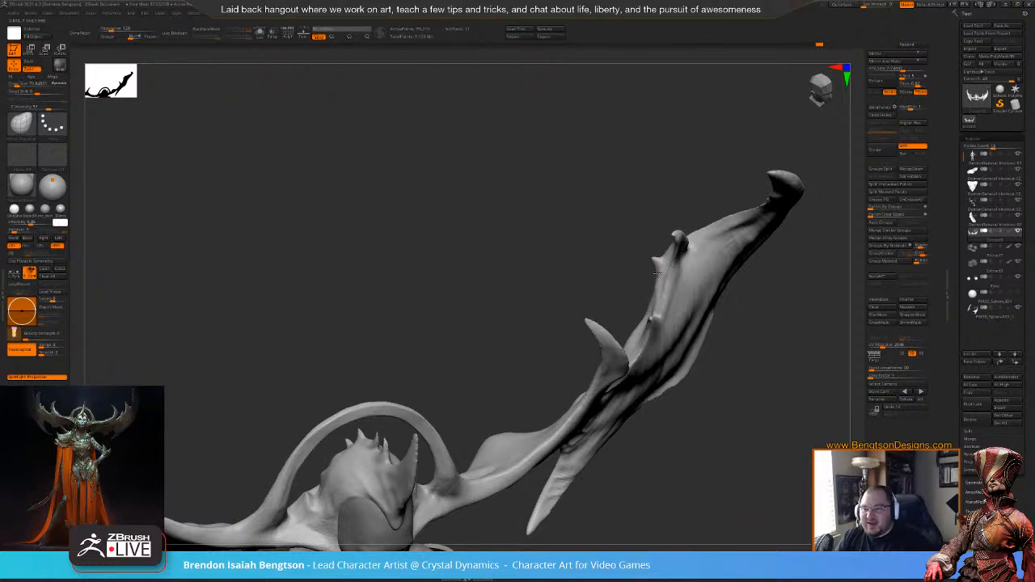
pyautogui.moveTo(650, 218); pyautogui.dragTo(644, 252)
pyautogui.press('space')
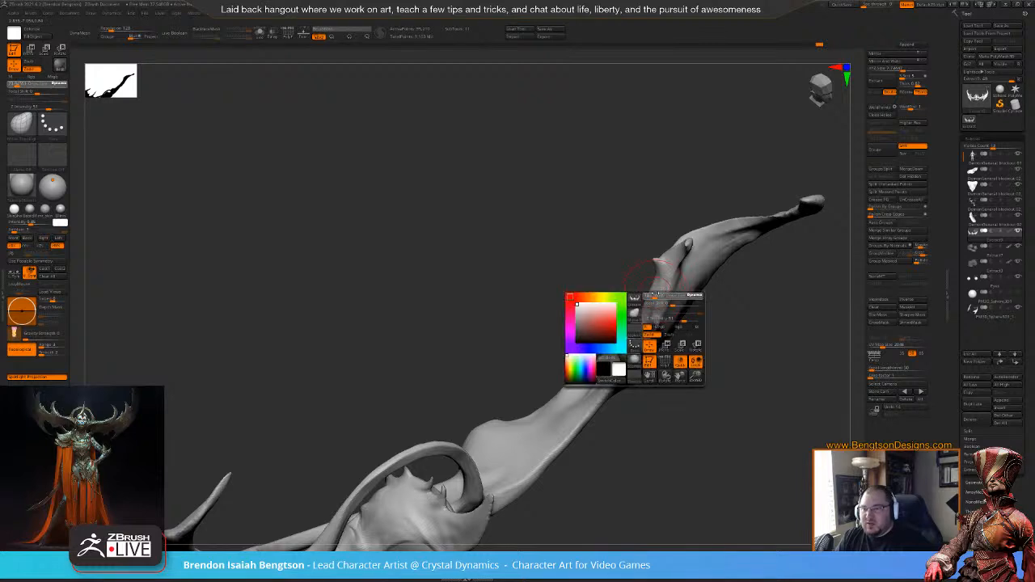
pyautogui.moveTo(655, 292); pyautogui.dragTo(650, 292)
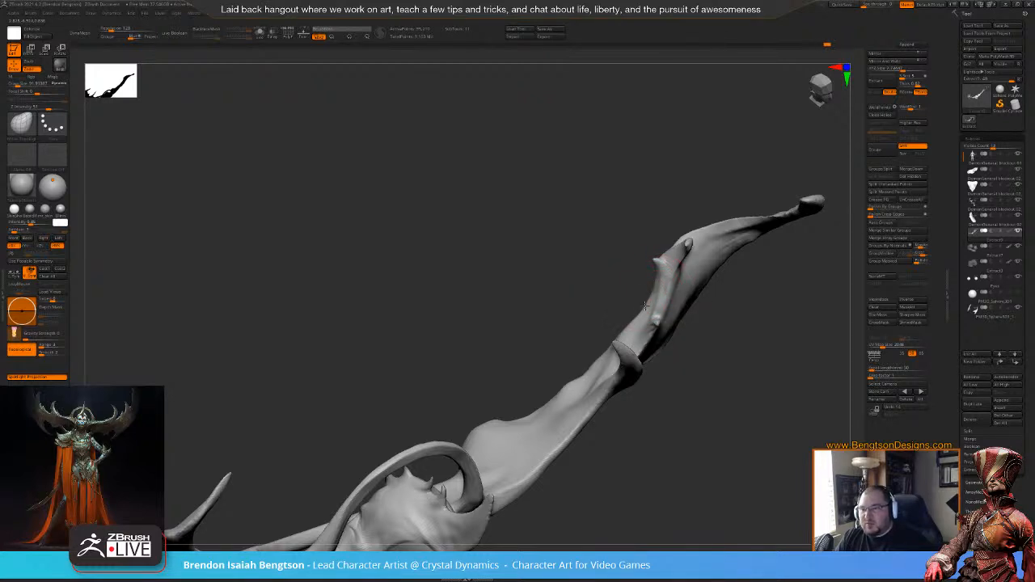
pyautogui.moveTo(628, 307)
pyautogui.mouseDown()
pyautogui.moveTo(612, 309)
pyautogui.moveTo(713, 373)
pyautogui.moveTo(640, 263)
pyautogui.moveTo(635, 280)
pyautogui.mouseUp()
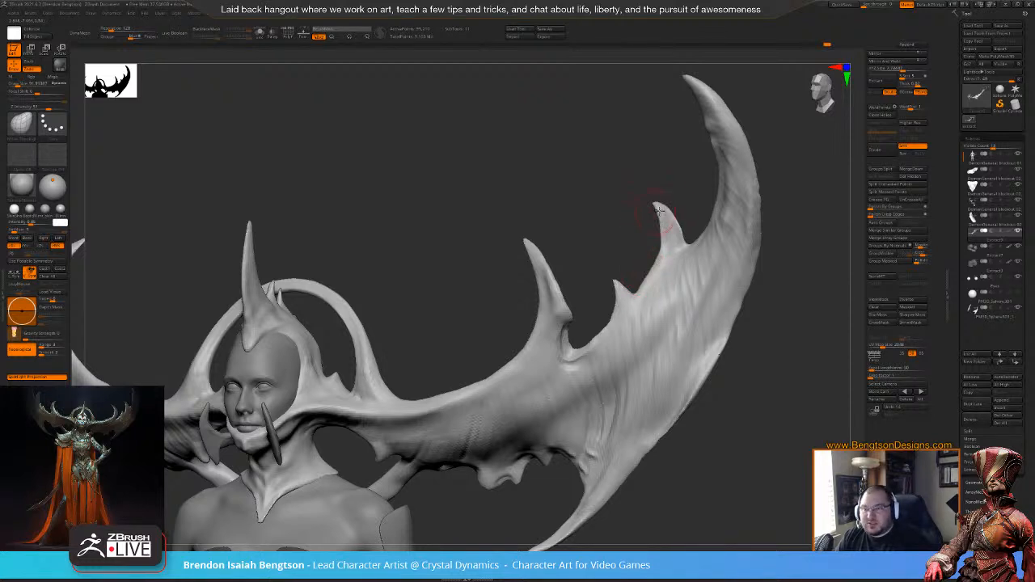
# - Build up the inner edge of the wing's curved upper tip with a resized Clay Buildup brush
pyautogui.keyDown('alt'); pyautogui.moveTo(673, 175); pyautogui.dragTo(636, 189); pyautogui.keyUp('alt')
pyautogui.moveTo(767, 166)
pyautogui.keyDown('alt'); pyautogui.mouseDown()
pyautogui.moveTo(671, 170)
pyautogui.moveTo(744, 165)
pyautogui.moveTo(744, 275)
pyautogui.mouseUp(); pyautogui.keyUp('alt')
pyautogui.press('b')
pyautogui.press('c')
pyautogui.press('b')
pyautogui.press('space')
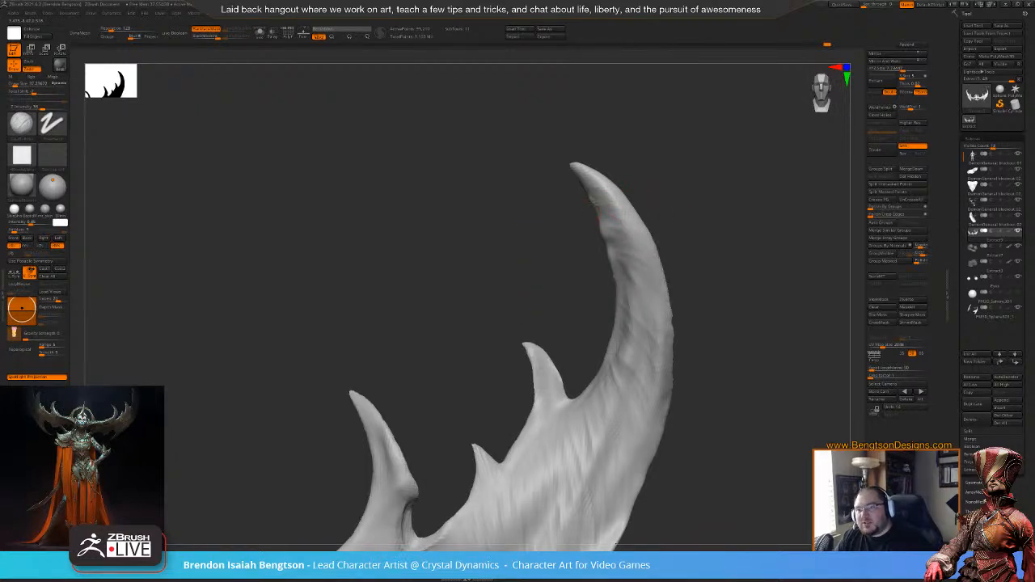
pyautogui.moveTo(619, 222); pyautogui.dragTo(621, 225)
pyautogui.moveTo(683, 169)
pyautogui.mouseDown()
pyautogui.moveTo(664, 174)
pyautogui.moveTo(709, 286)
pyautogui.moveTo(723, 208)
pyautogui.moveTo(705, 223)
pyautogui.mouseUp()
# - Cut creases into the upper wing and around its spikes with the Dam Standard brush
pyautogui.press('b')
pyautogui.press('d')
pyautogui.press('s')
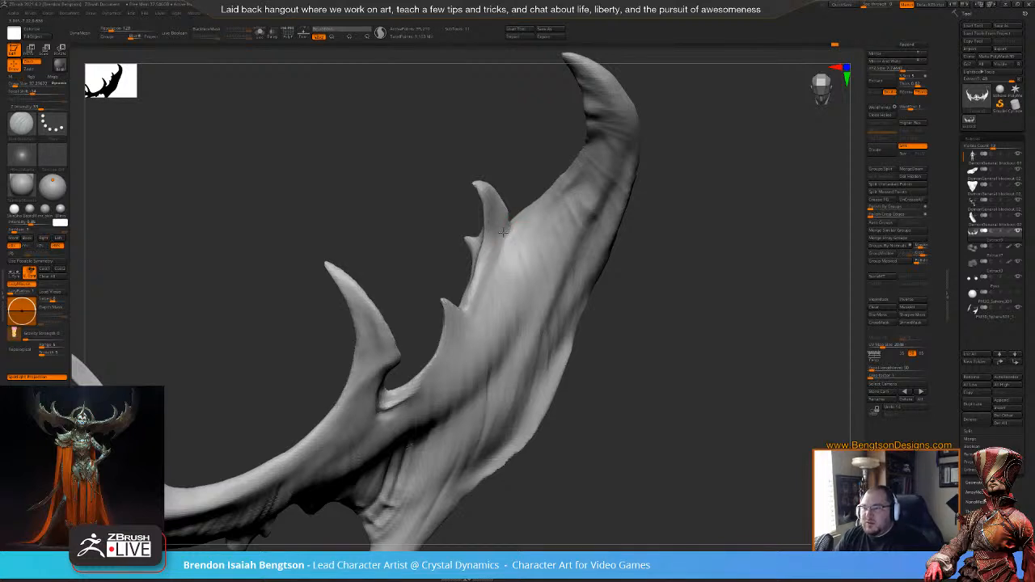
pyautogui.keyDown('alt'); pyautogui.moveTo(678, 325); pyautogui.dragTo(705, 316); pyautogui.keyUp('alt')
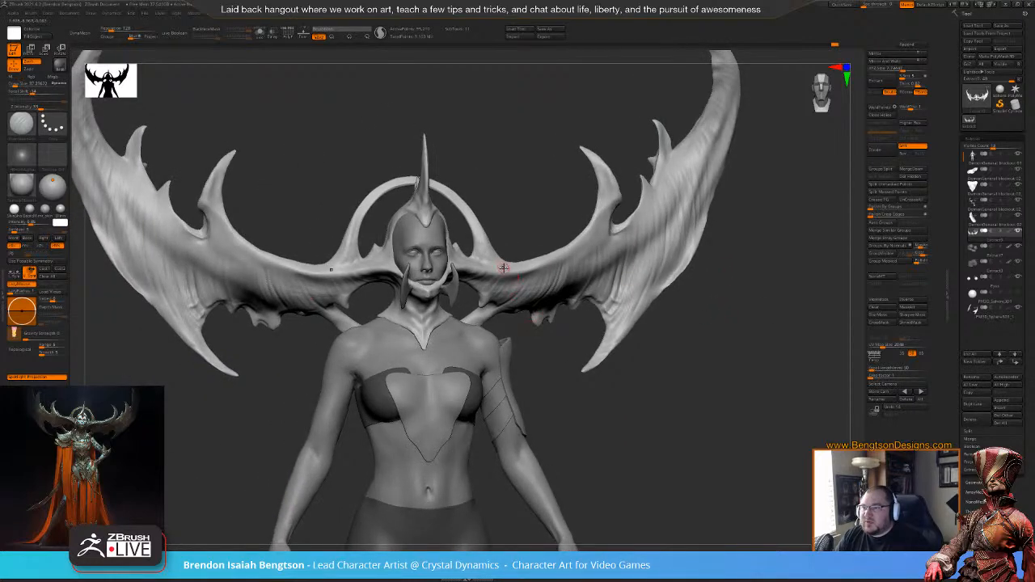
# - Pull the small spike beside the helmet into shape with a resized Move Topological brush
pyautogui.moveTo(501, 289); pyautogui.dragTo(499, 319, button='right')
pyautogui.keyDown('ctrl'); pyautogui.moveTo(698, 277); pyautogui.dragTo(688, 444, button='right'); pyautogui.keyUp('ctrl')
pyautogui.keyDown('alt'); pyautogui.moveTo(584, 138); pyautogui.dragTo(622, 211, button='right'); pyautogui.keyUp('alt')
pyautogui.press('space')
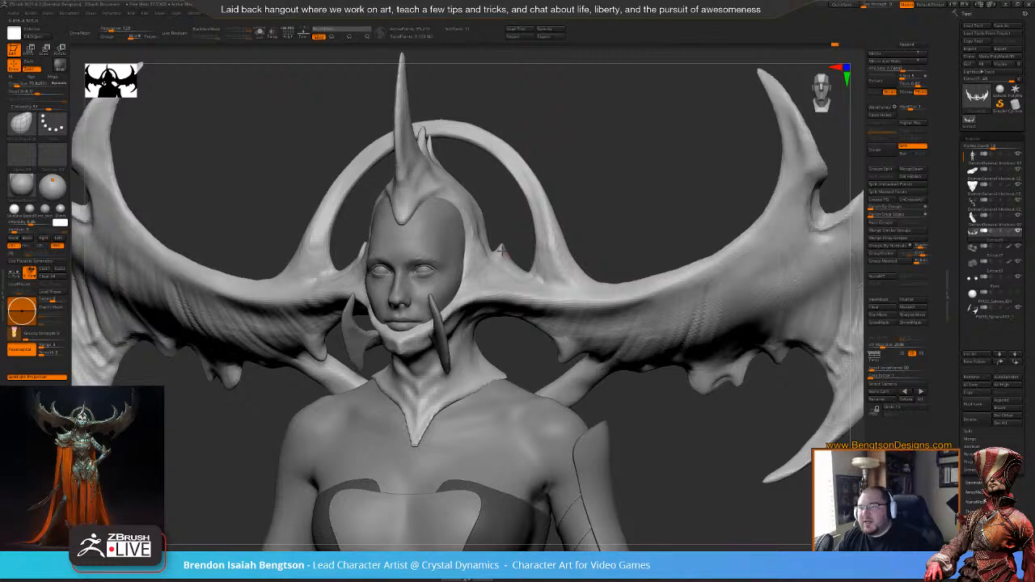
pyautogui.moveTo(646, 168)
pyautogui.keyDown('shift'); pyautogui.mouseDown(button='right')
pyautogui.moveTo(612, 165)
pyautogui.moveTo(567, 208)
pyautogui.moveTo(576, 212)
pyautogui.mouseUp(button='right'); pyautogui.keyUp('shift')
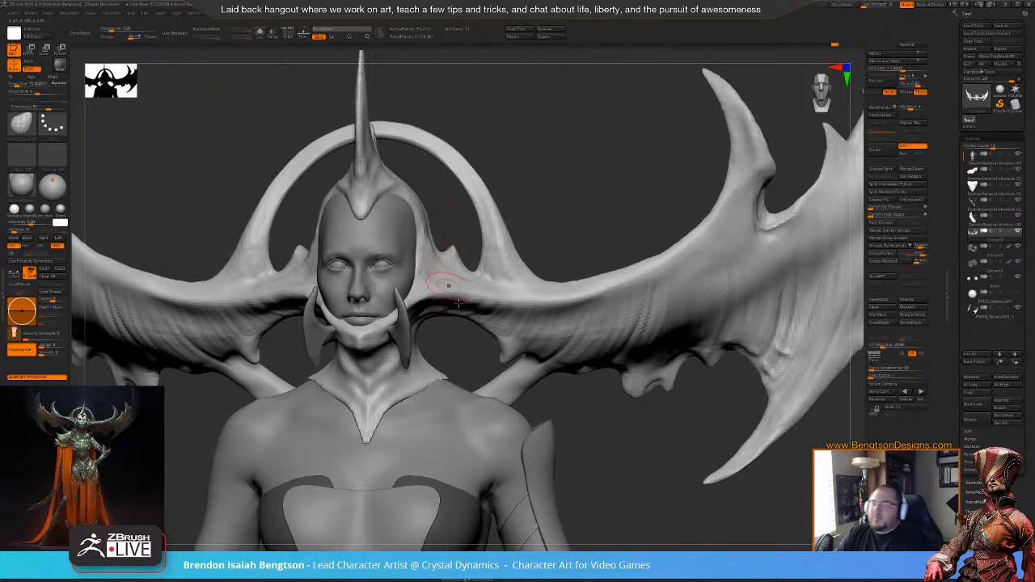
pyautogui.moveTo(527, 175)
pyautogui.mouseDown(button='right')
pyautogui.moveTo(618, 201)
pyautogui.moveTo(579, 218)
pyautogui.mouseUp(button='right')
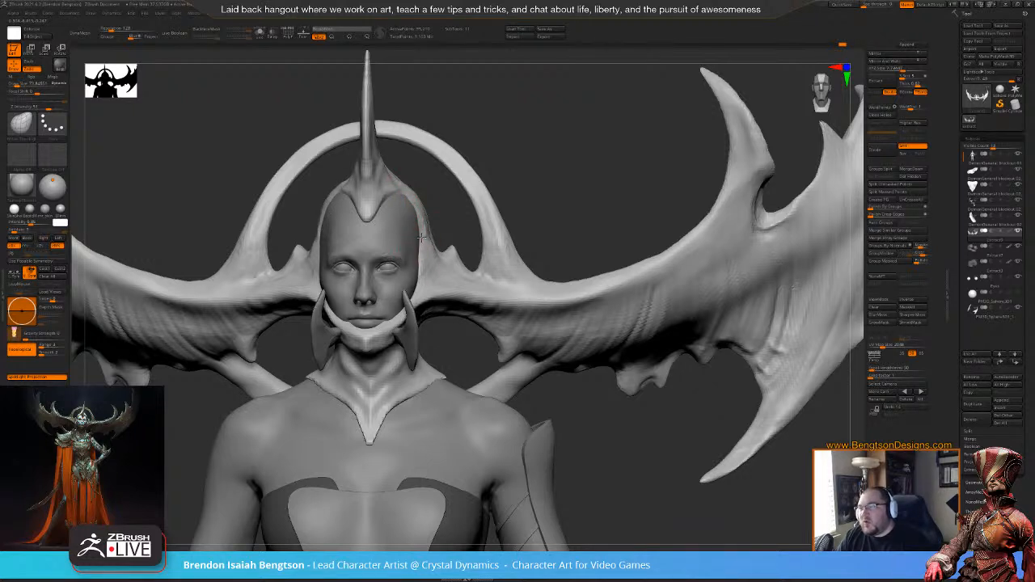
# - Undo the last stroke and reshape the transition between the helmet's side and the small spike
pyautogui.hotkey('ctrl', 'z')
pyautogui.moveTo(545, 152); pyautogui.dragTo(509, 175)
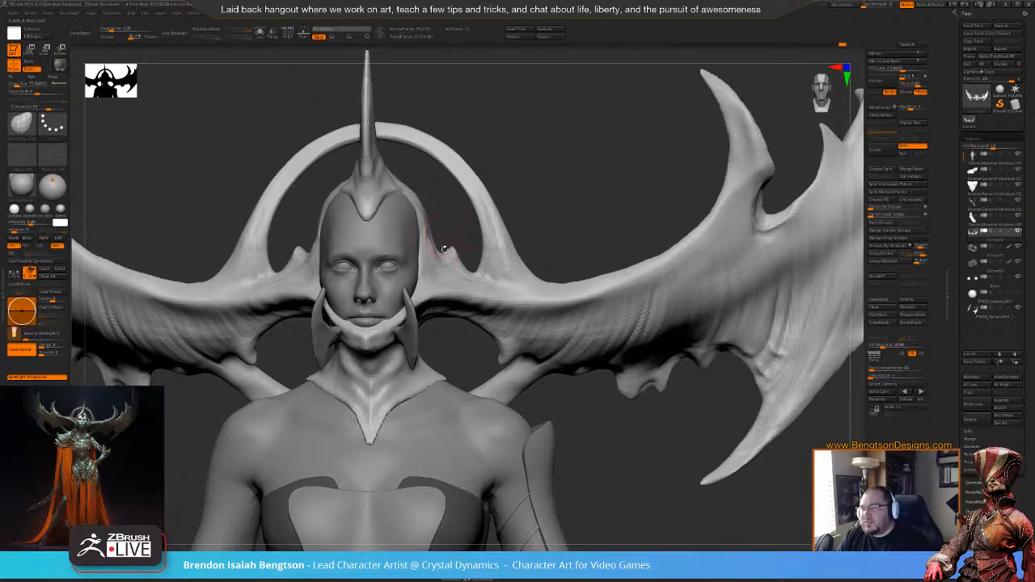
pyautogui.moveTo(589, 178)
pyautogui.mouseDown()
pyautogui.moveTo(598, 185)
pyautogui.moveTo(527, 191)
pyautogui.mouseUp()
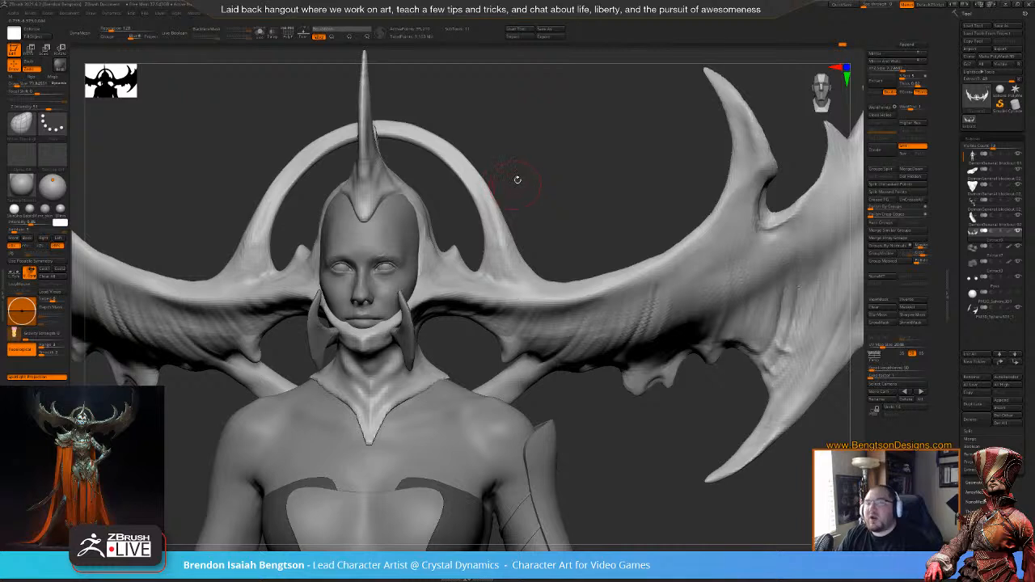
# - Sharpen the tip and contour of the small helmet-side spike with a smaller Move Topological brush
pyautogui.press('space')
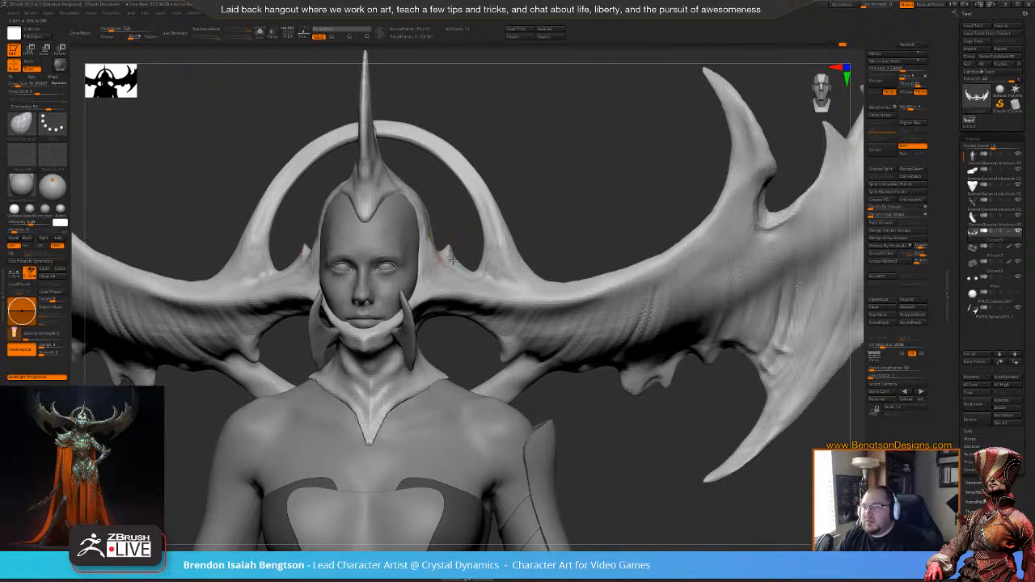
pyautogui.press('space')
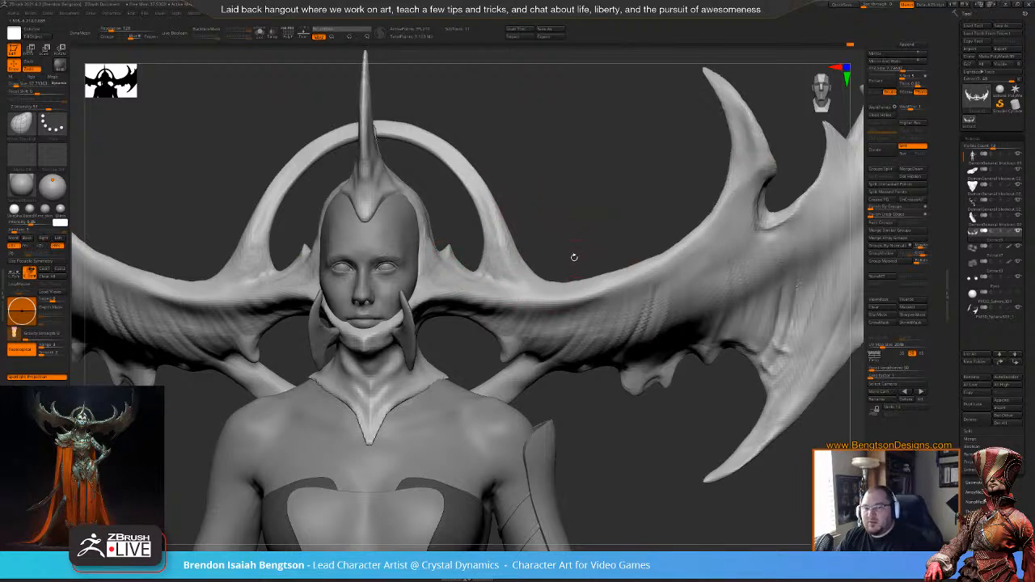
pyautogui.moveTo(576, 185); pyautogui.dragTo(571, 187)
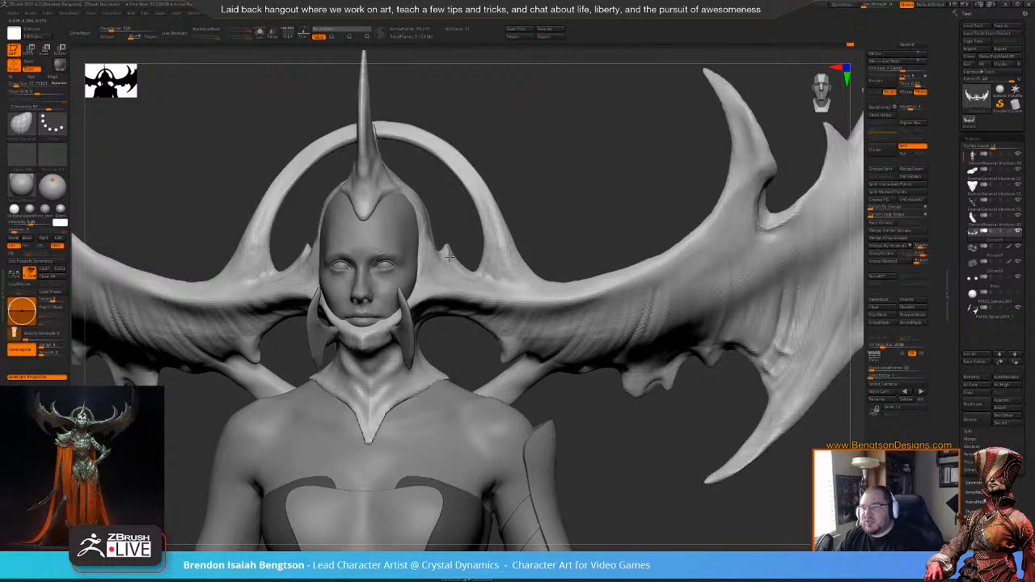
pyautogui.moveTo(534, 195); pyautogui.dragTo(414, 208)
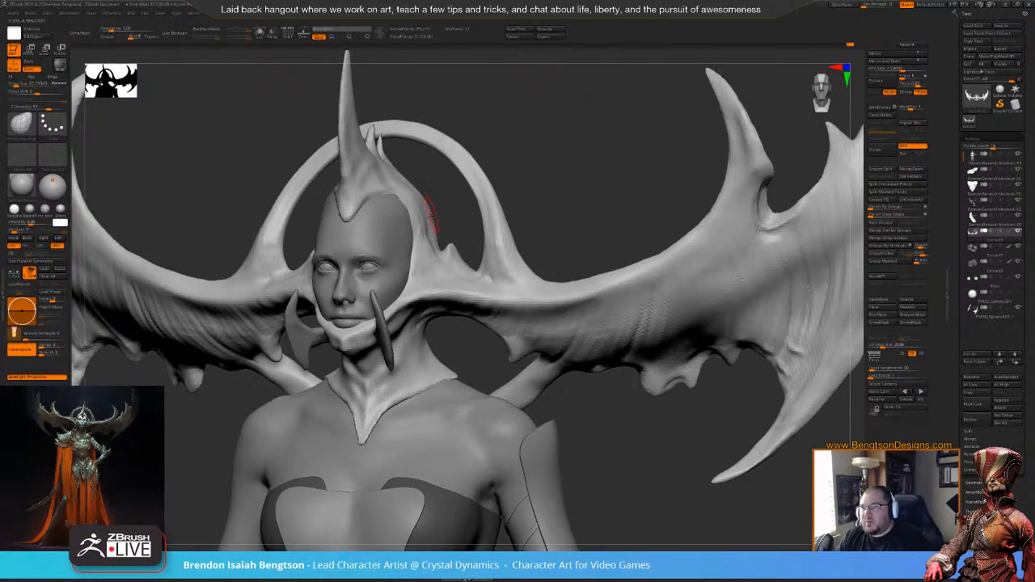
# - Smooth out the silhouette between the small side spike and the halo's base using a resized brush
pyautogui.moveTo(430, 210)
pyautogui.keyDown('shift'); pyautogui.mouseDown()
pyautogui.moveTo(505, 145)
pyautogui.moveTo(544, 206)
pyautogui.moveTo(526, 199)
pyautogui.moveTo(526, 263)
pyautogui.mouseUp(); pyautogui.keyUp('shift')
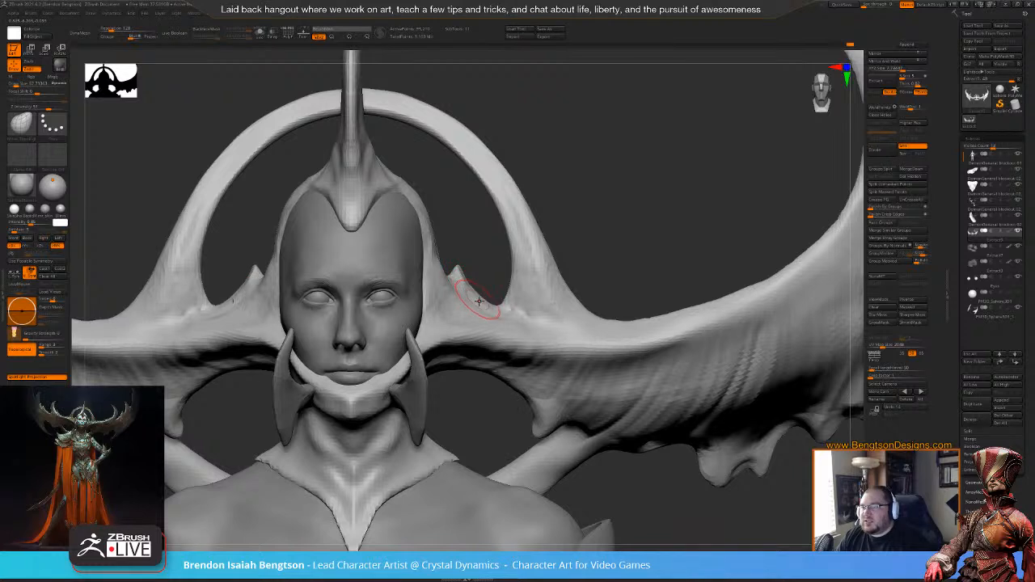
pyautogui.press('space')
pyautogui.moveTo(483, 313); pyautogui.dragTo(472, 314)
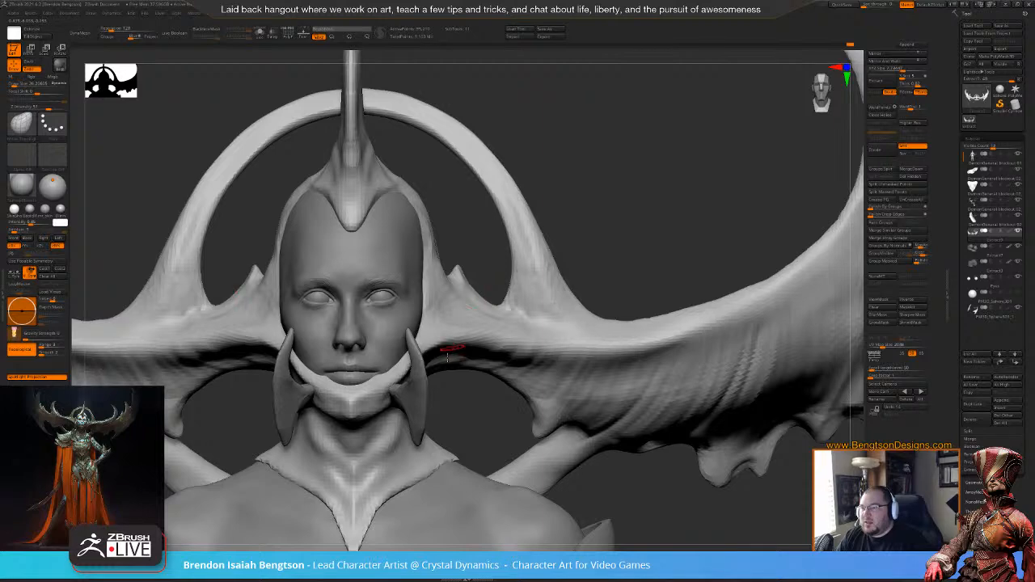
# - Define the surface around the small side spike's base with a resized Dam Standard brush
pyautogui.moveTo(644, 185); pyautogui.dragTo(460, 296)
pyautogui.press('space')
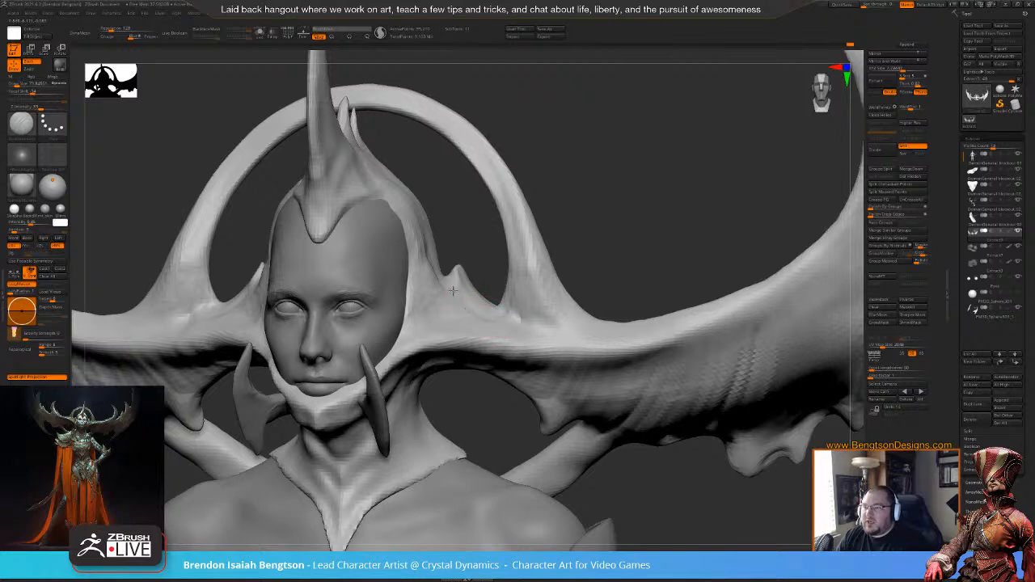
pyautogui.moveTo(633, 203)
pyautogui.mouseDown()
pyautogui.moveTo(596, 215)
pyautogui.moveTo(518, 279)
pyautogui.mouseUp()
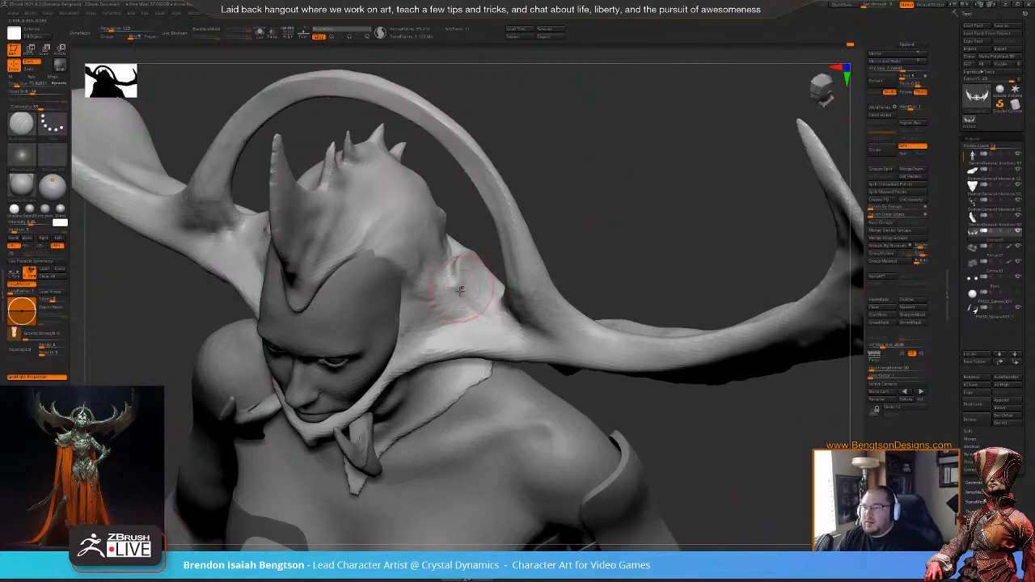
pyautogui.moveTo(575, 147); pyautogui.dragTo(561, 199)
# - Reshape the side spike and the ridge joining helmet and halo from above with the Move Topological brush
pyautogui.press('b')
pyautogui.press('m')
pyautogui.press('t')
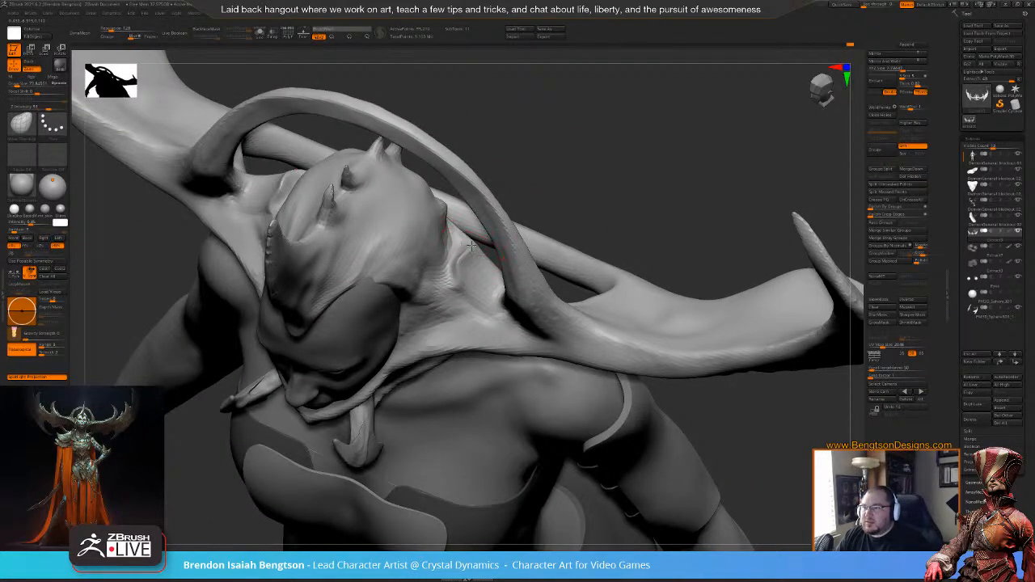
pyautogui.moveTo(469, 244); pyautogui.dragTo(488, 276)
pyautogui.moveTo(582, 143); pyautogui.dragTo(529, 212)
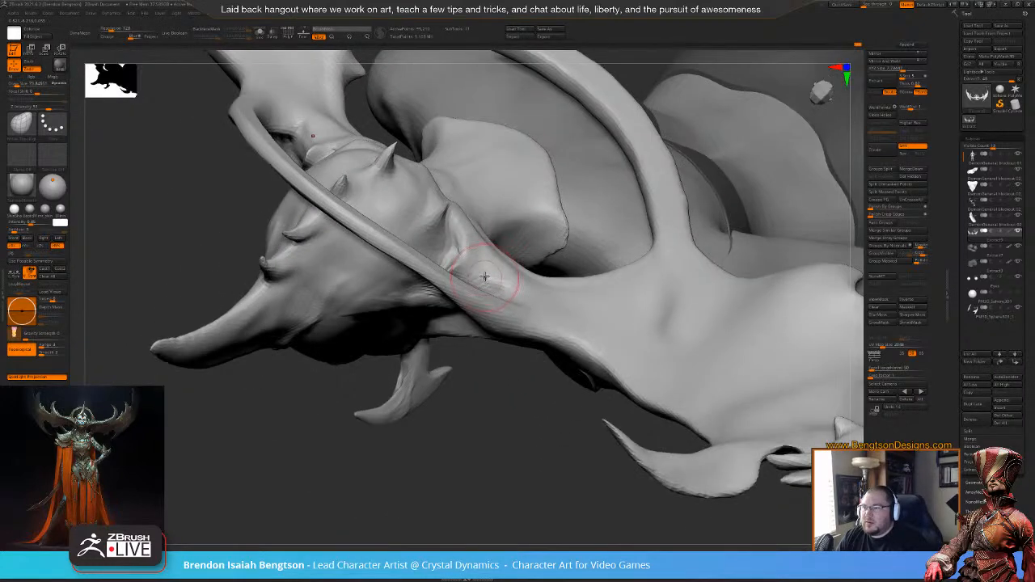
pyautogui.moveTo(473, 240); pyautogui.dragTo(467, 234)
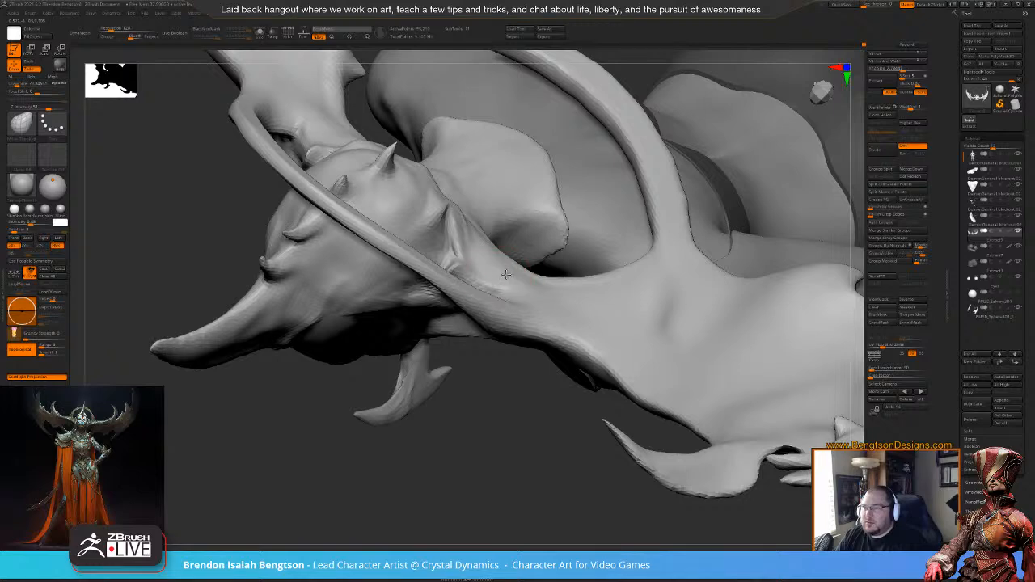
pyautogui.moveTo(487, 432)
pyautogui.mouseDown()
pyautogui.moveTo(503, 332)
pyautogui.moveTo(469, 338)
pyautogui.mouseUp()
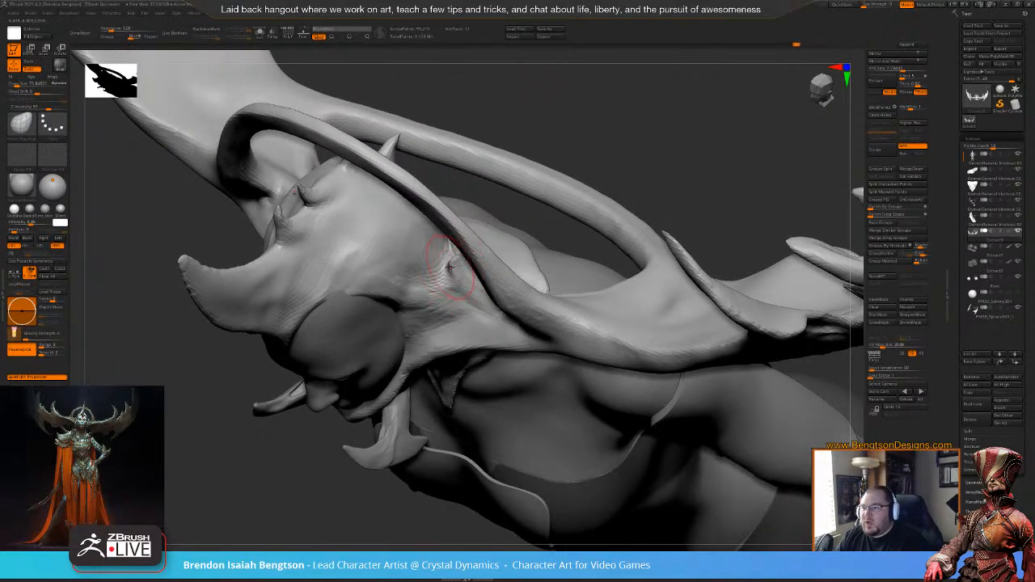
pyautogui.moveTo(490, 180)
pyautogui.mouseDown()
pyautogui.moveTo(522, 200)
pyautogui.moveTo(530, 160)
pyautogui.moveTo(547, 159)
pyautogui.moveTo(515, 164)
pyautogui.moveTo(582, 205)
pyautogui.mouseUp()
# - Examine the reshaped helmet, halo and wings from front, side and elevated views
pyautogui.press('f')
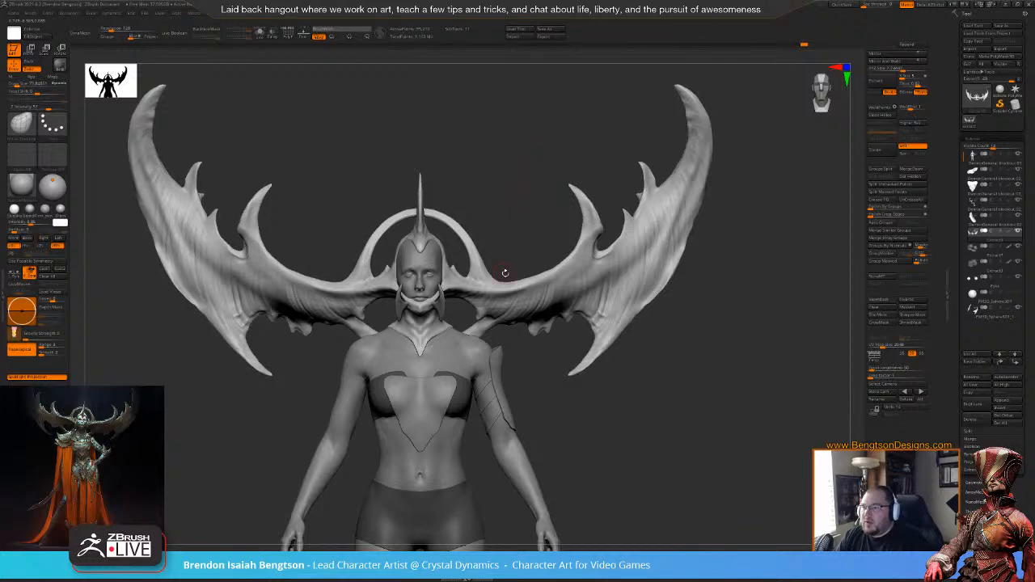
pyautogui.moveTo(503, 209)
pyautogui.mouseDown()
pyautogui.moveTo(536, 207)
pyautogui.moveTo(479, 217)
pyautogui.mouseUp()
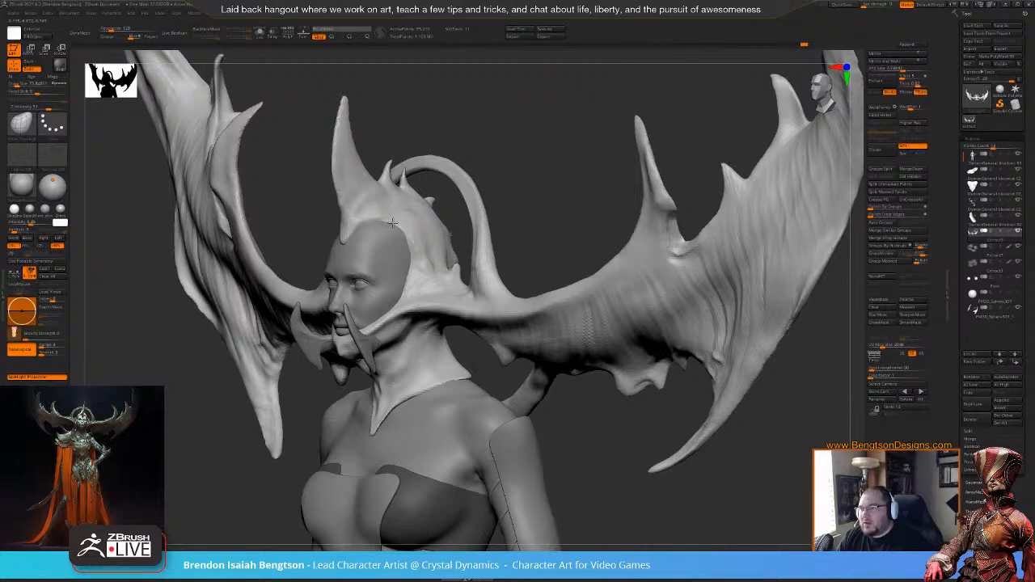
pyautogui.moveTo(447, 150); pyautogui.dragTo(404, 218)
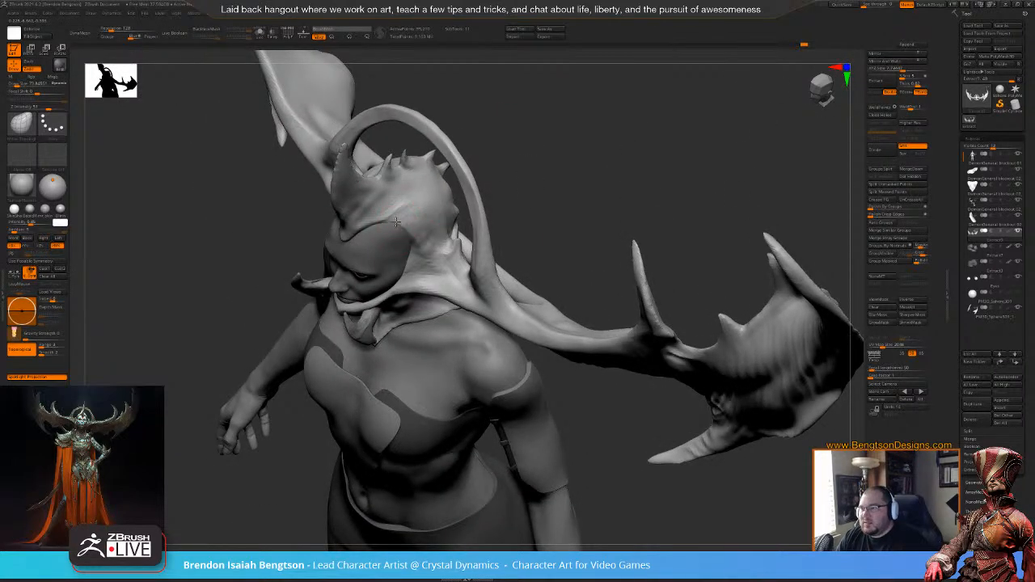
pyautogui.moveTo(524, 123); pyautogui.dragTo(493, 134)
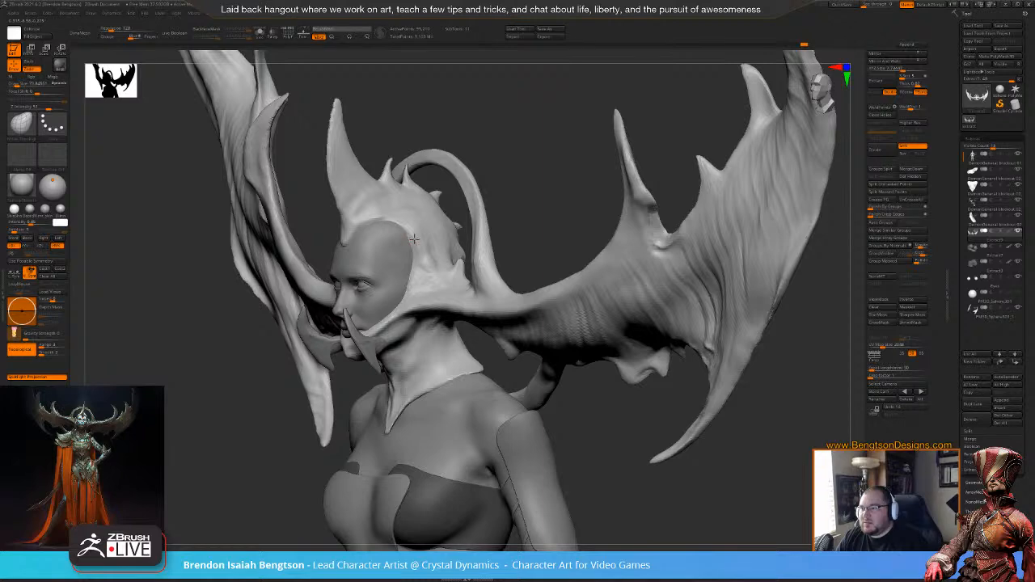
pyautogui.moveTo(538, 158); pyautogui.dragTo(475, 206)
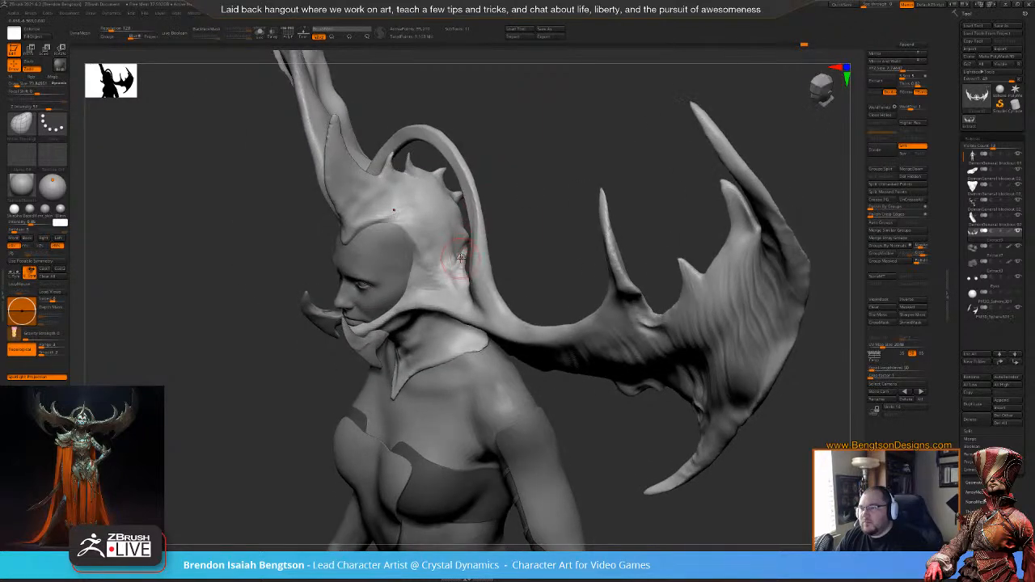
# - Build up the surface beneath the small side spike at the back of the helmet with the Clay Buildup brush
pyautogui.moveTo(564, 193)
pyautogui.mouseDown()
pyautogui.moveTo(587, 165)
pyautogui.moveTo(578, 194)
pyautogui.moveTo(550, 192)
pyautogui.mouseUp()
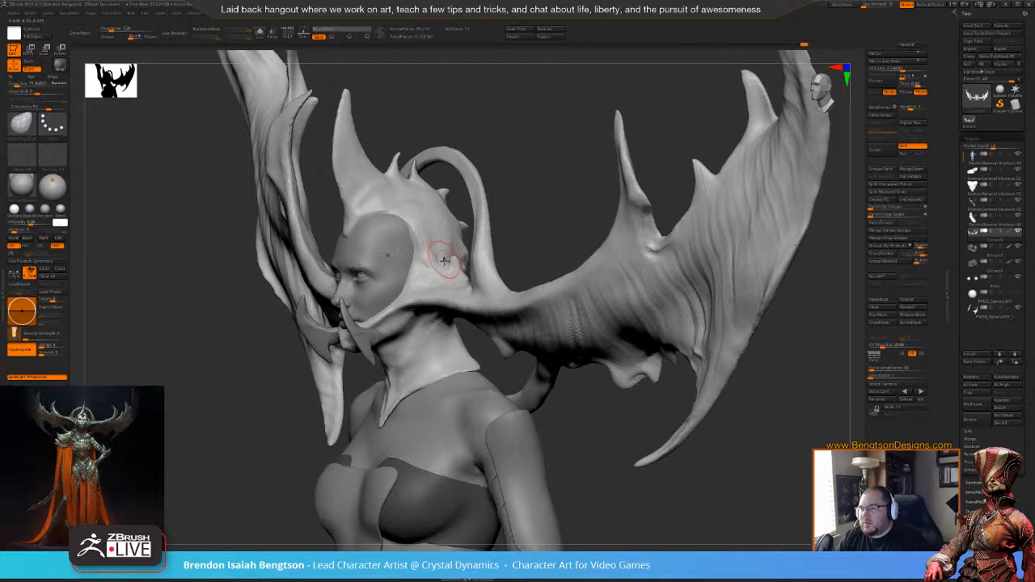
pyautogui.moveTo(529, 209)
pyautogui.mouseDown()
pyautogui.moveTo(475, 277)
pyautogui.moveTo(457, 256)
pyautogui.moveTo(463, 262)
pyautogui.mouseUp()
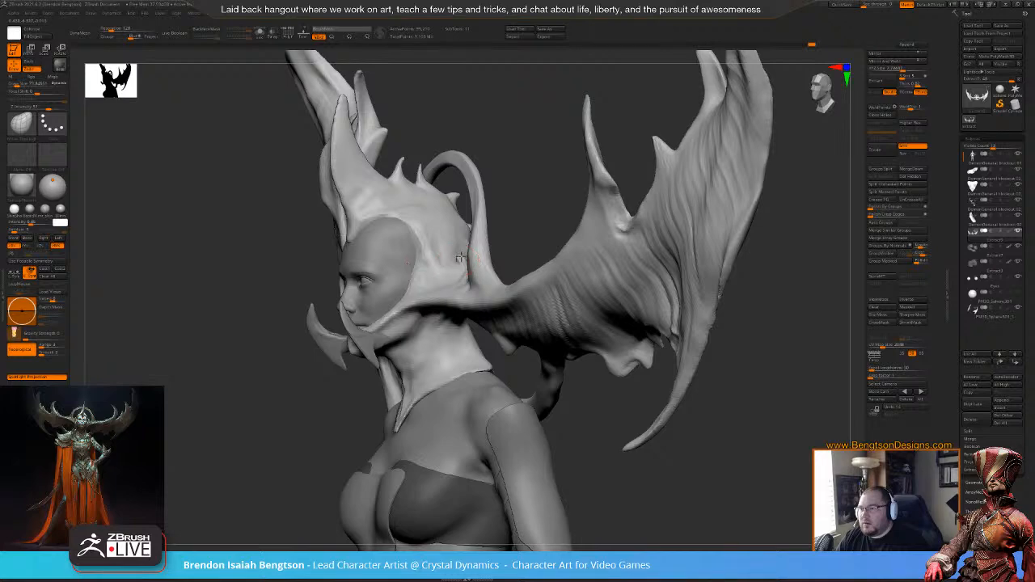
pyautogui.moveTo(546, 205)
pyautogui.mouseDown()
pyautogui.moveTo(561, 200)
pyautogui.moveTo(564, 213)
pyautogui.moveTo(568, 200)
pyautogui.moveTo(542, 211)
pyautogui.moveTo(538, 203)
pyautogui.mouseUp()
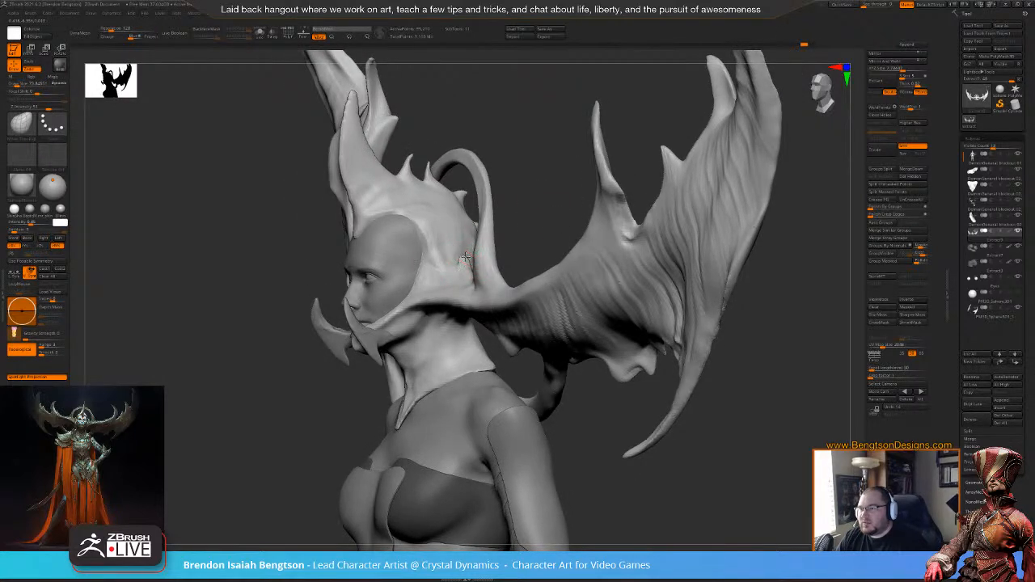
pyautogui.moveTo(544, 182)
pyautogui.mouseDown()
pyautogui.moveTo(511, 190)
pyautogui.moveTo(469, 222)
pyautogui.moveTo(452, 254)
pyautogui.mouseUp()
pyautogui.press('b')
pyautogui.press('c')
pyautogui.press('b')
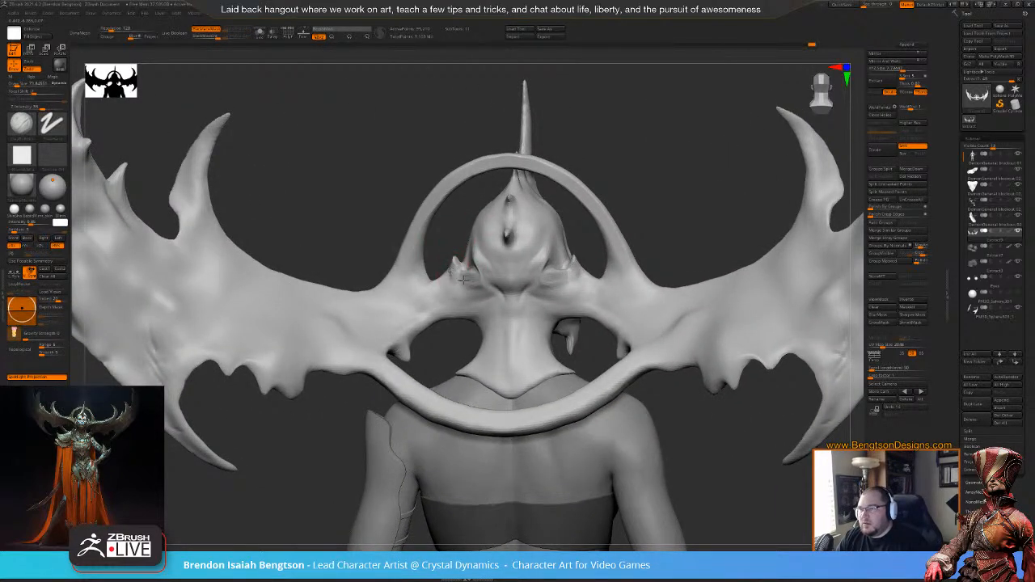
pyautogui.moveTo(456, 276); pyautogui.dragTo(481, 296)
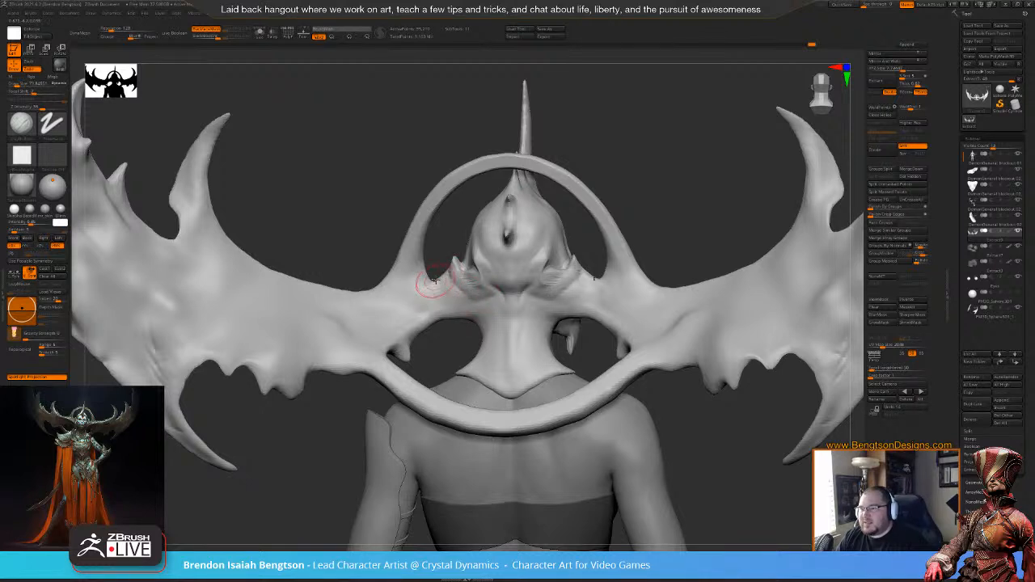
# - Carve creases into the ridge between the small side spike and the halo's base with the Dam Standard brush, resizing it
pyautogui.press('b')
pyautogui.press('d')
pyautogui.press('s')
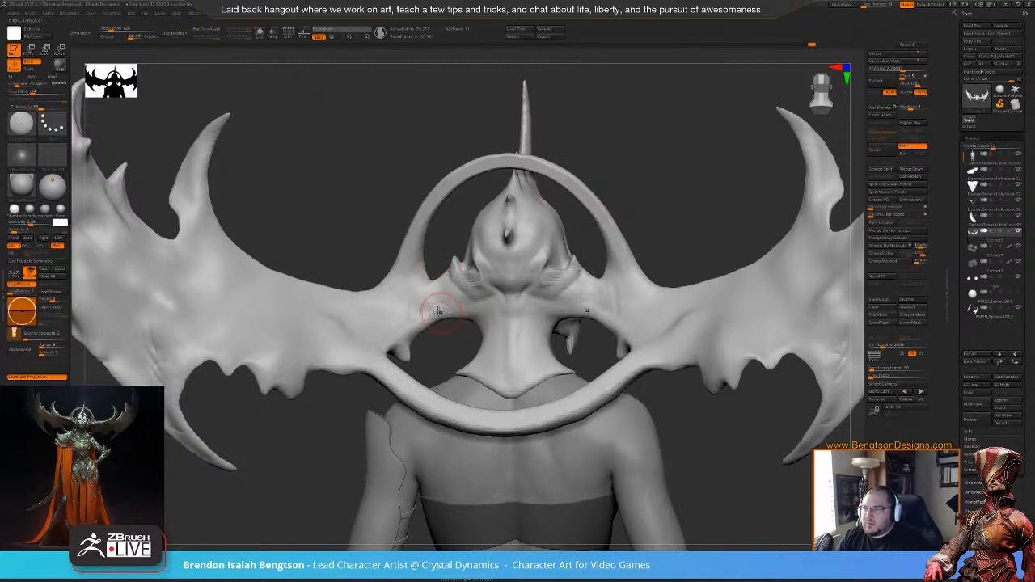
pyautogui.moveTo(460, 302); pyautogui.dragTo(466, 300)
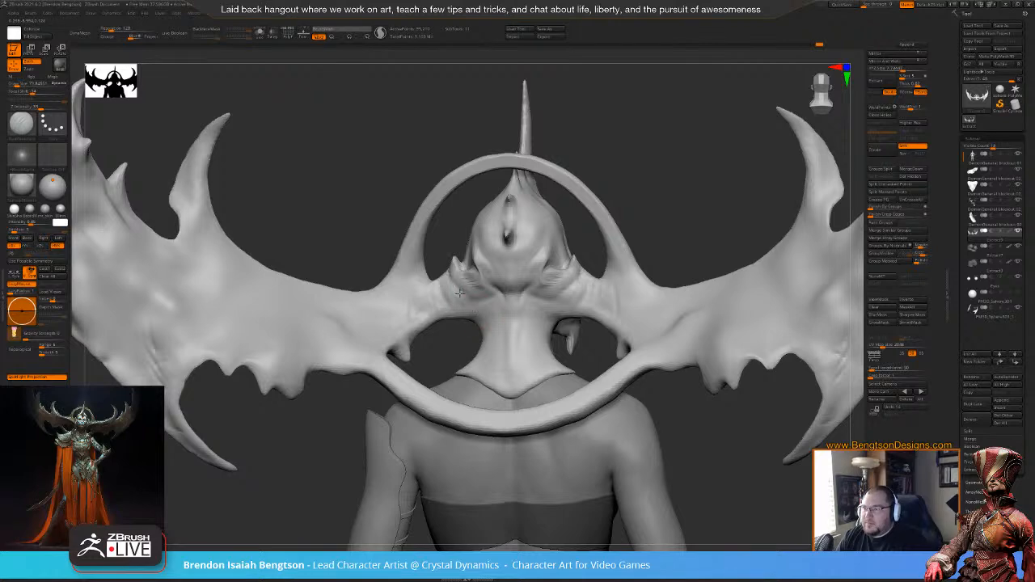
pyautogui.moveTo(638, 161); pyautogui.dragTo(712, 142)
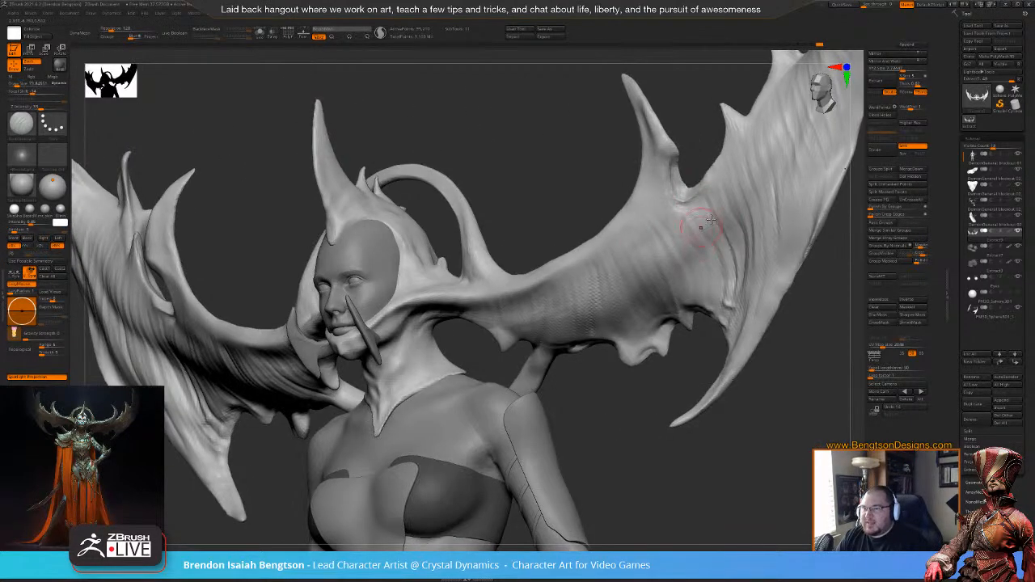
pyautogui.moveTo(553, 213)
pyautogui.mouseDown()
pyautogui.moveTo(430, 218)
pyautogui.moveTo(487, 216)
pyautogui.mouseUp()
pyautogui.press('space')
pyautogui.moveTo(476, 274)
pyautogui.mouseDown()
pyautogui.moveTo(485, 285)
pyautogui.moveTo(455, 286)
pyautogui.moveTo(468, 329)
pyautogui.mouseUp()
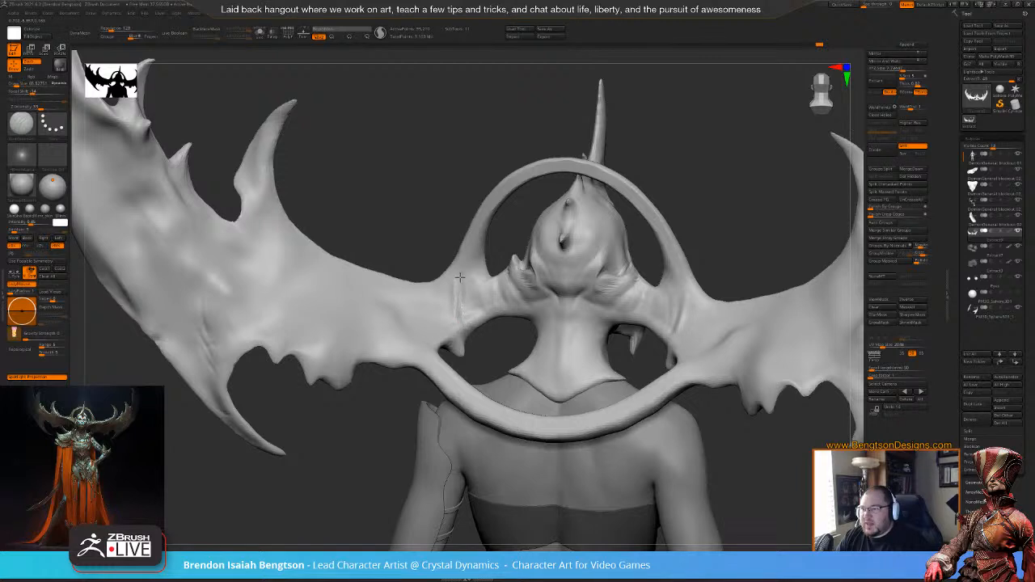
# - Carve a series of vertical creases across the back of the wing's inner section, working outward from the halo
pyautogui.moveTo(432, 293); pyautogui.dragTo(443, 334)
pyautogui.moveTo(415, 219); pyautogui.dragTo(399, 240)
pyautogui.moveTo(416, 287)
pyautogui.mouseDown()
pyautogui.moveTo(436, 374)
pyautogui.moveTo(422, 331)
pyautogui.moveTo(434, 349)
pyautogui.moveTo(406, 352)
pyautogui.mouseUp()
pyautogui.moveTo(405, 352)
pyautogui.mouseDown()
pyautogui.moveTo(389, 309)
pyautogui.moveTo(391, 271)
pyautogui.mouseUp()
pyautogui.moveTo(391, 270); pyautogui.dragTo(385, 351)
pyautogui.moveTo(384, 352)
pyautogui.mouseDown()
pyautogui.moveTo(374, 265)
pyautogui.moveTo(365, 348)
pyautogui.mouseUp()
pyautogui.moveTo(362, 246)
pyautogui.mouseDown()
pyautogui.moveTo(376, 227)
pyautogui.moveTo(360, 366)
pyautogui.mouseUp()
pyautogui.moveTo(383, 207); pyautogui.dragTo(367, 195)
pyautogui.moveTo(344, 254); pyautogui.dragTo(344, 290)
pyautogui.moveTo(345, 361); pyautogui.dragTo(345, 366)
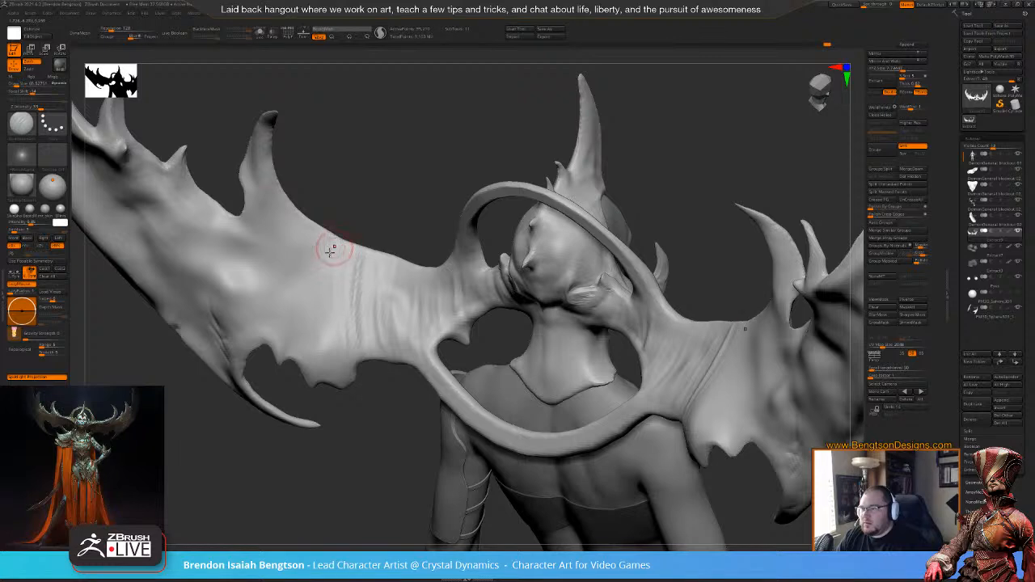
# - Extend the vertical creases on the wing's back outward to the area below the large inner spike
pyautogui.moveTo(326, 241); pyautogui.dragTo(337, 368)
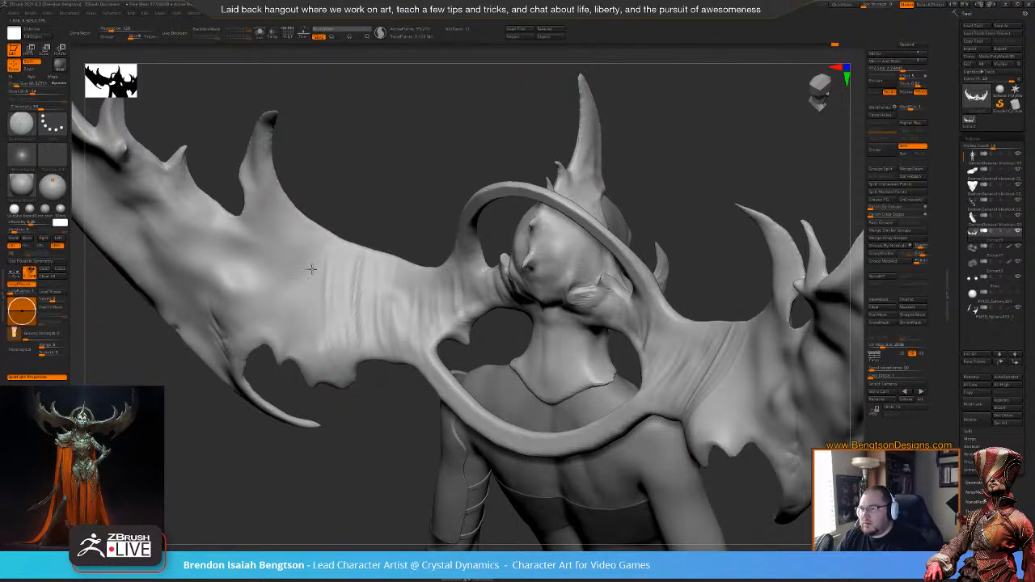
pyautogui.moveTo(321, 234); pyautogui.dragTo(317, 381)
pyautogui.moveTo(404, 176)
pyautogui.keyDown('alt'); pyautogui.mouseDown()
pyautogui.moveTo(472, 149)
pyautogui.moveTo(451, 165)
pyautogui.mouseUp(); pyautogui.keyUp('alt')
pyautogui.moveTo(371, 204); pyautogui.dragTo(372, 344)
pyautogui.moveTo(363, 202); pyautogui.dragTo(363, 340)
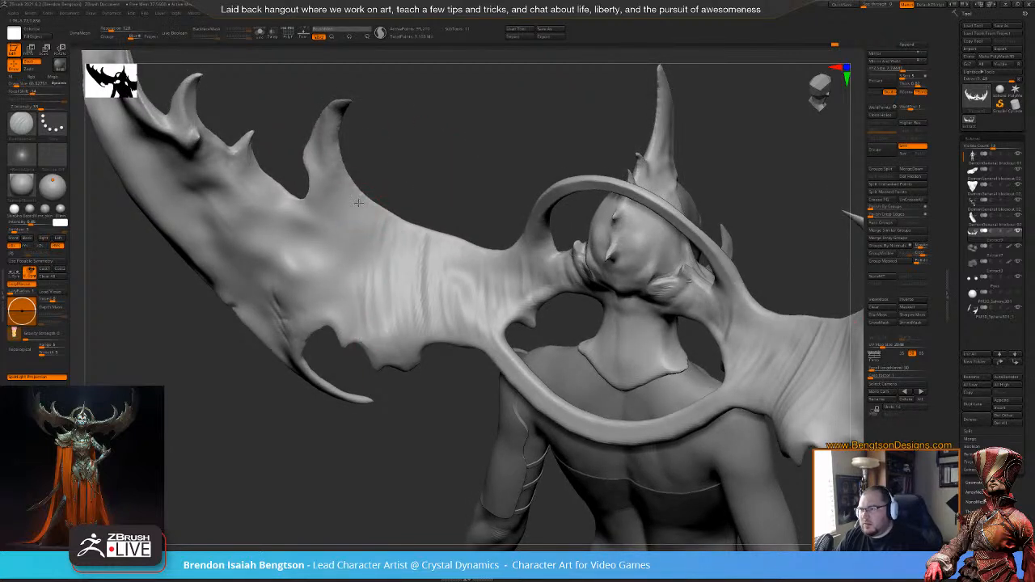
pyautogui.moveTo(356, 209); pyautogui.dragTo(344, 324)
pyautogui.moveTo(343, 220); pyautogui.dragTo(337, 322)
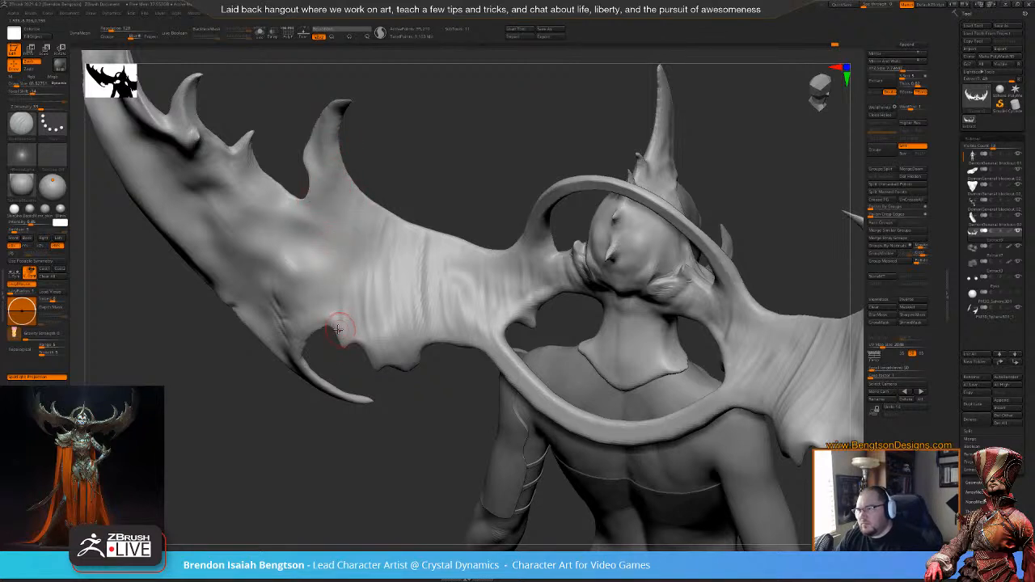
pyautogui.press('ctrl')
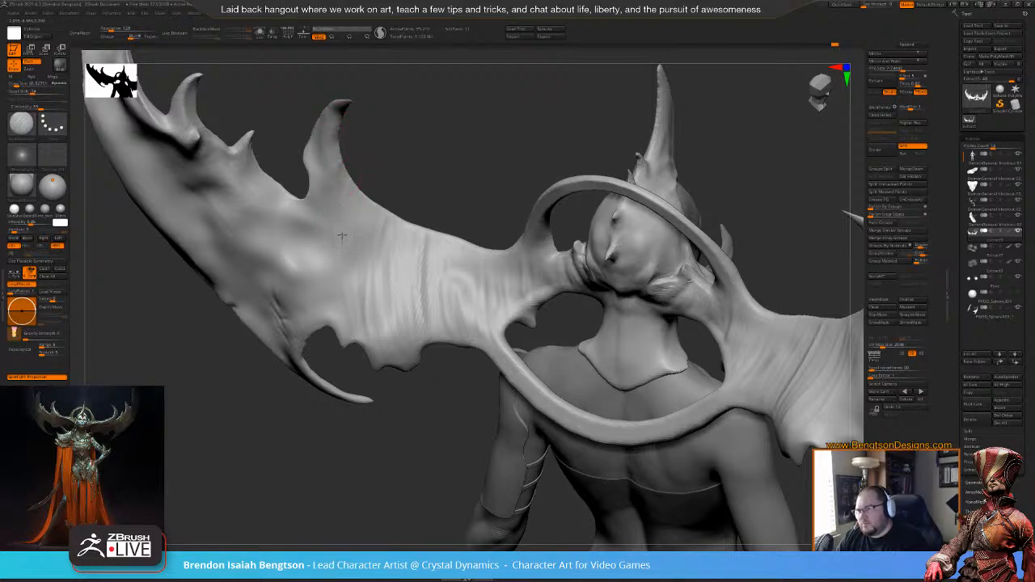
# - Compare the wing's front with the concept art by making the window see-through, and restore its opacity
pyautogui.moveTo(364, 159); pyautogui.dragTo(409, 240)
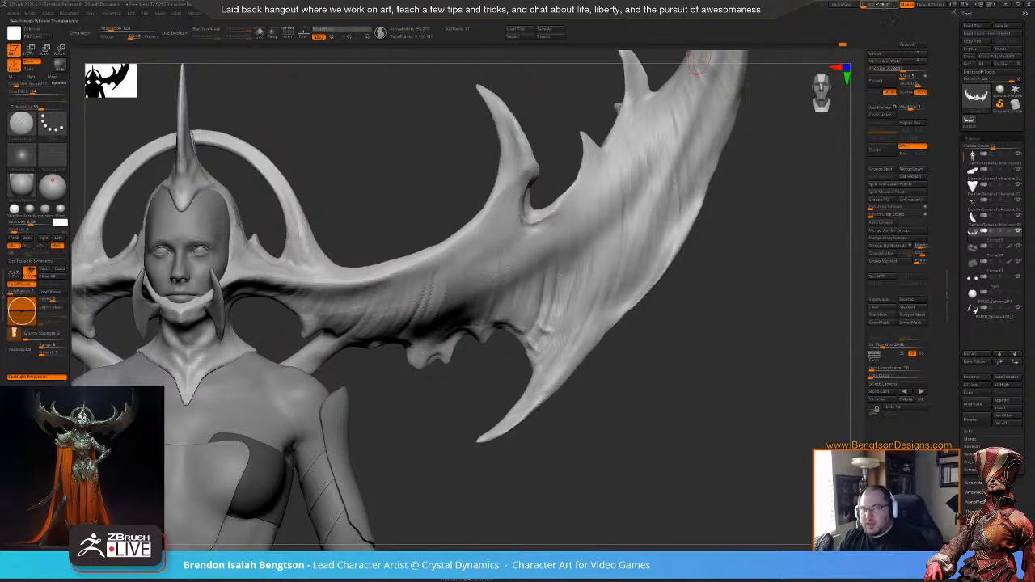
pyautogui.moveTo(877, 6); pyautogui.dragTo(903, 13)
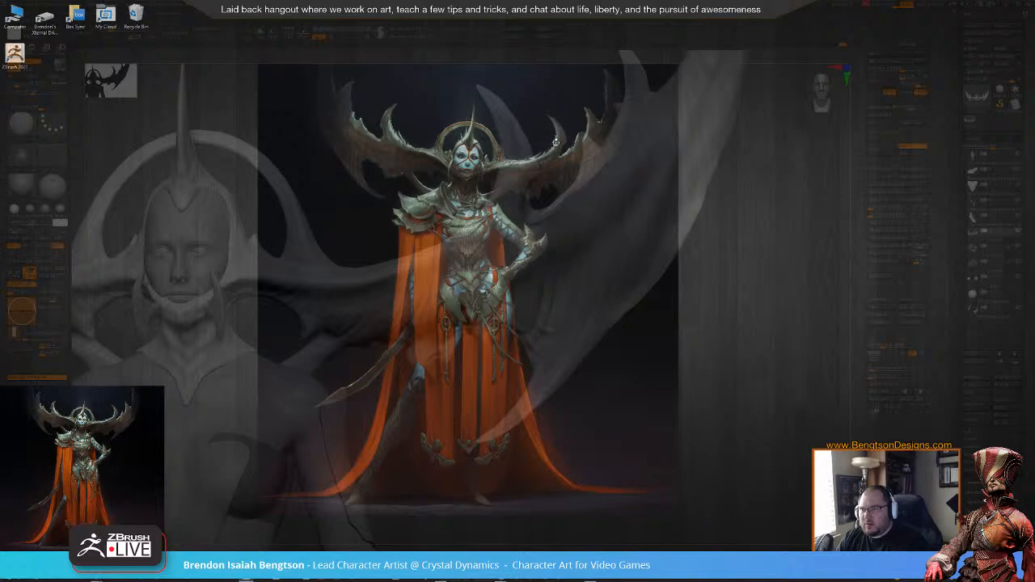
pyautogui.moveTo(886, 5); pyautogui.dragTo(860, 5)
# - Carve creases up the back of the large inner wing spike with a resized Dam Standard brush
pyautogui.moveTo(564, 147)
pyautogui.mouseDown()
pyautogui.moveTo(564, 163)
pyautogui.moveTo(635, 159)
pyautogui.moveTo(451, 233)
pyautogui.mouseUp()
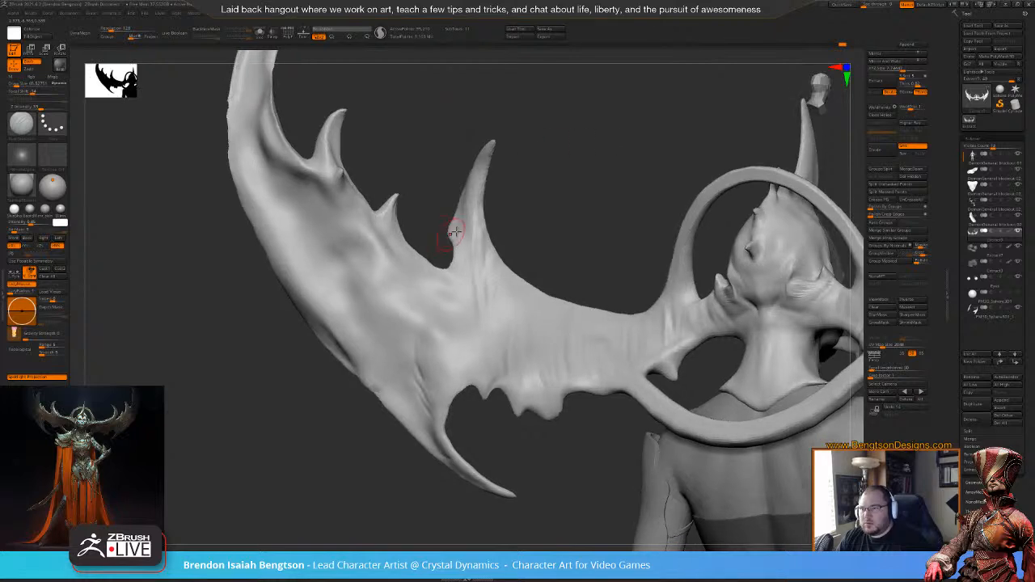
pyautogui.press('space')
pyautogui.keyDown('alt'); pyautogui.moveTo(486, 203); pyautogui.dragTo(496, 192); pyautogui.keyUp('alt')
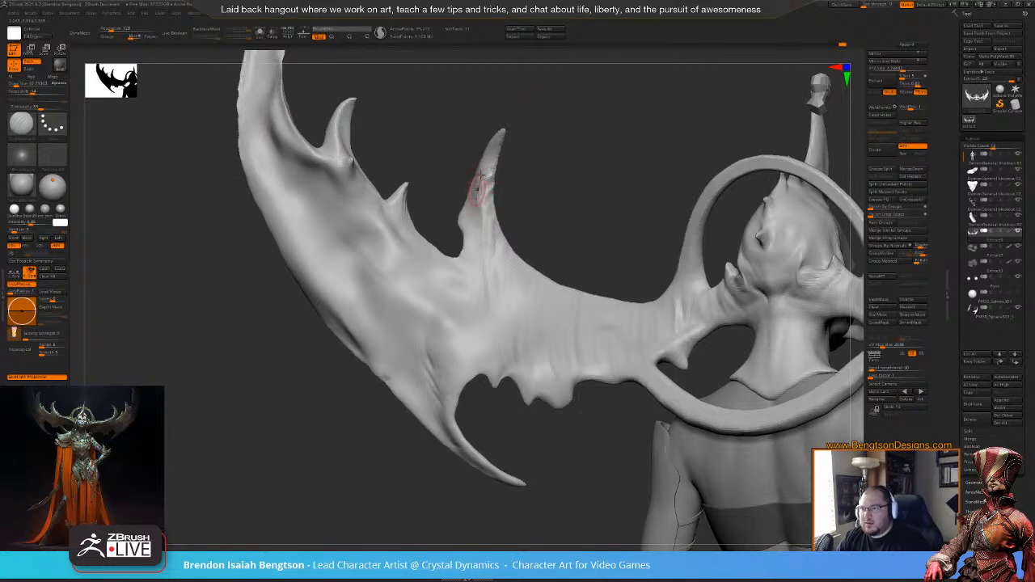
pyautogui.moveTo(478, 173); pyautogui.dragTo(482, 176)
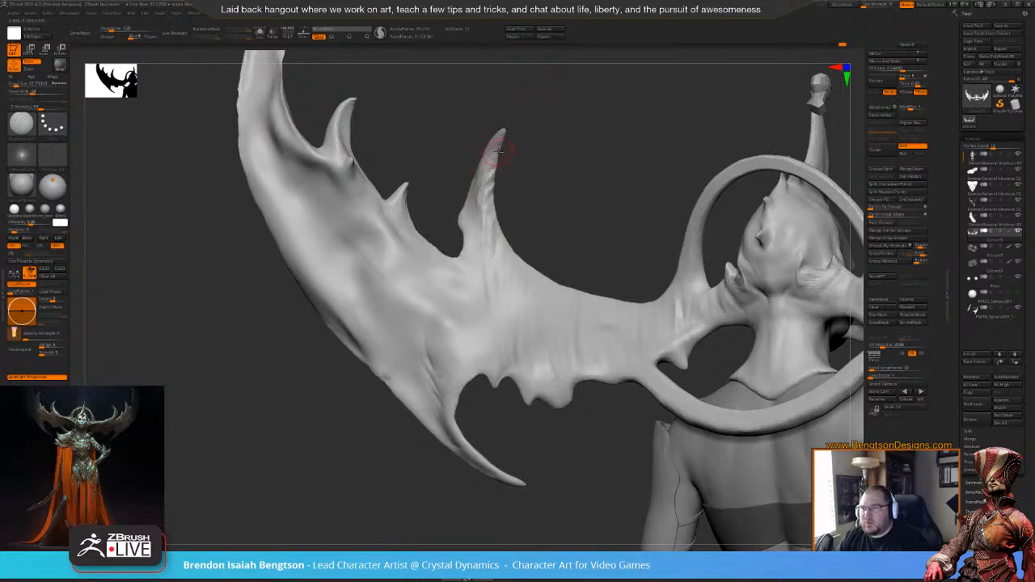
pyautogui.moveTo(477, 179); pyautogui.dragTo(488, 162)
# - Reshape the inner edge and base of the large inner wing spike from front and back with the Move Topological brush
pyautogui.moveTo(574, 134)
pyautogui.mouseDown()
pyautogui.moveTo(573, 151)
pyautogui.moveTo(536, 170)
pyautogui.moveTo(557, 170)
pyautogui.moveTo(556, 186)
pyautogui.moveTo(548, 180)
pyautogui.mouseUp()
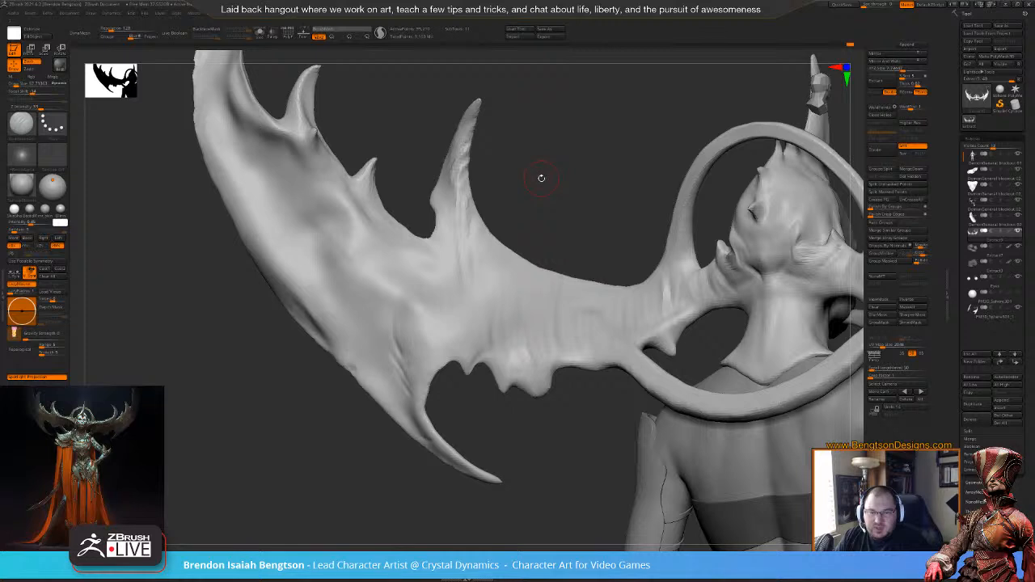
pyautogui.moveTo(535, 162); pyautogui.dragTo(506, 218)
pyautogui.moveTo(506, 226); pyautogui.dragTo(499, 257, button='right')
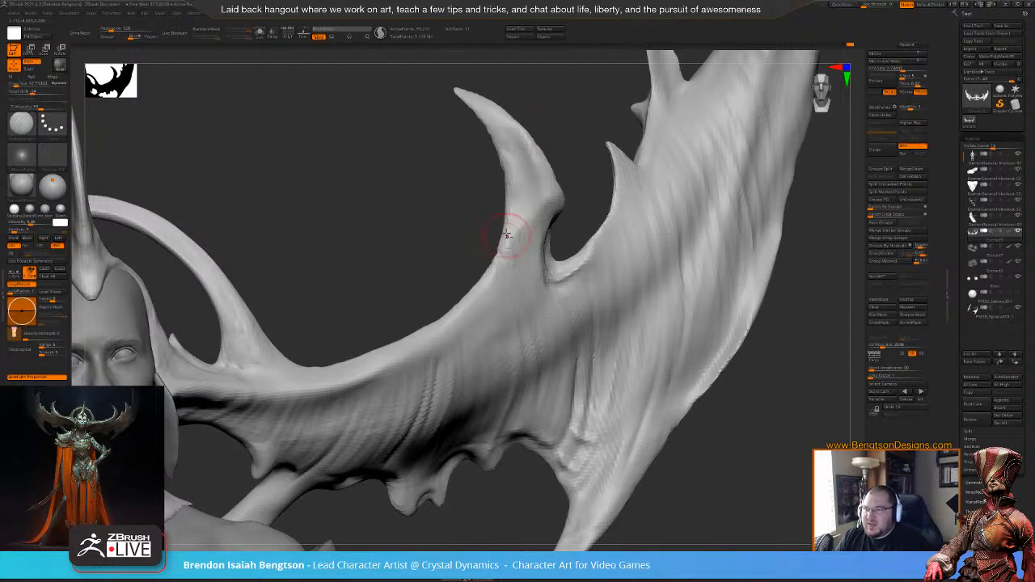
pyautogui.moveTo(490, 218)
pyautogui.mouseDown(button='right')
pyautogui.moveTo(483, 233)
pyautogui.moveTo(493, 248)
pyautogui.mouseUp(button='right')
pyautogui.press('space')
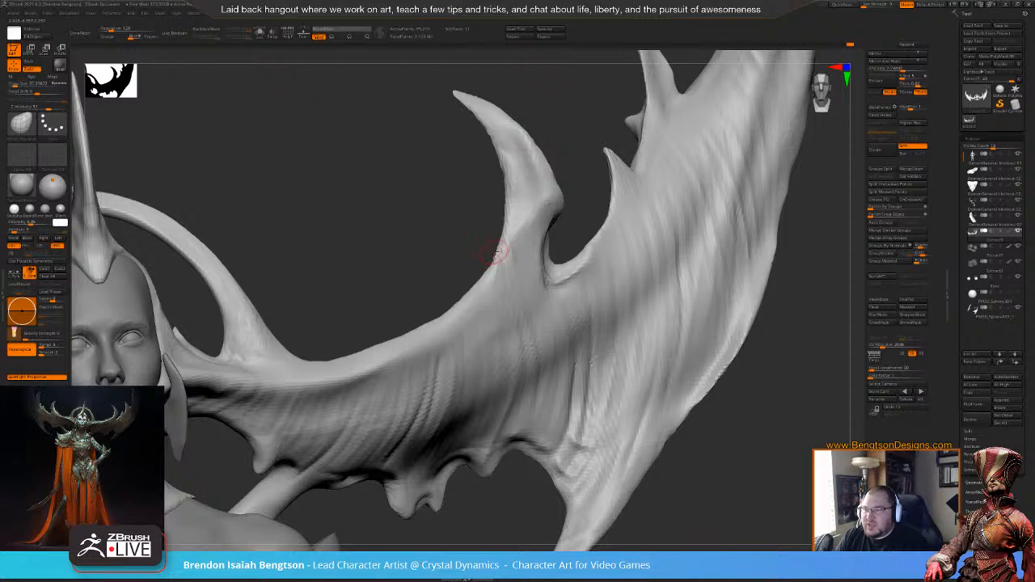
pyautogui.moveTo(490, 251); pyautogui.dragTo(501, 236, button='right')
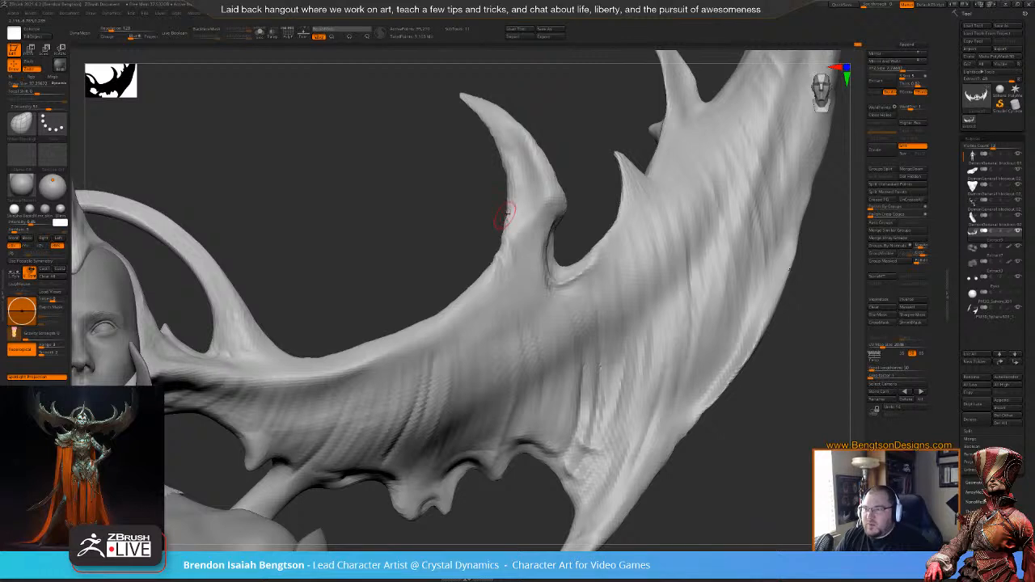
pyautogui.moveTo(492, 181); pyautogui.dragTo(502, 184)
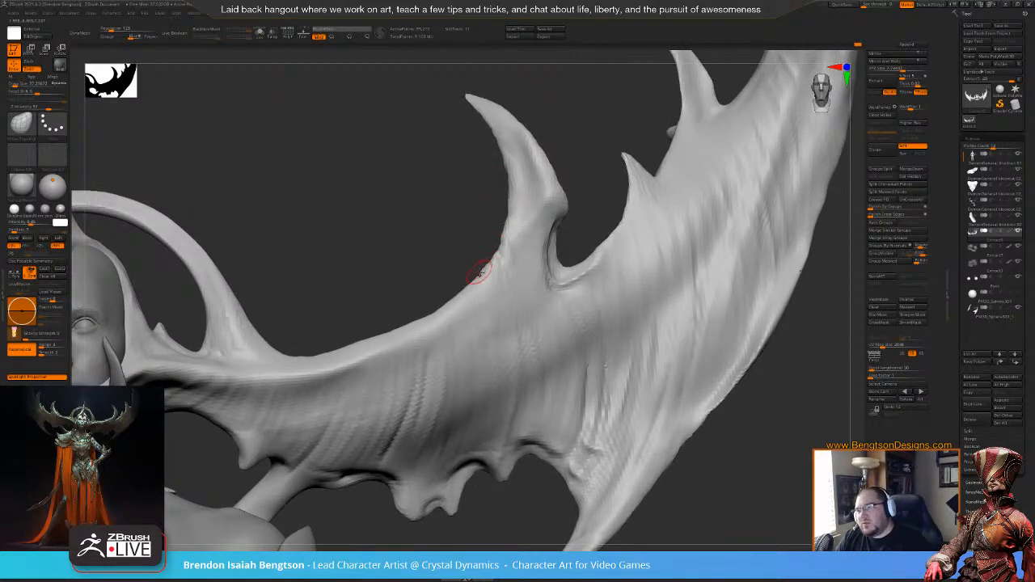
pyautogui.moveTo(486, 267)
pyautogui.mouseDown()
pyautogui.moveTo(491, 260)
pyautogui.moveTo(453, 222)
pyautogui.moveTo(455, 252)
pyautogui.moveTo(490, 240)
pyautogui.moveTo(526, 203)
pyautogui.moveTo(519, 220)
pyautogui.mouseUp()
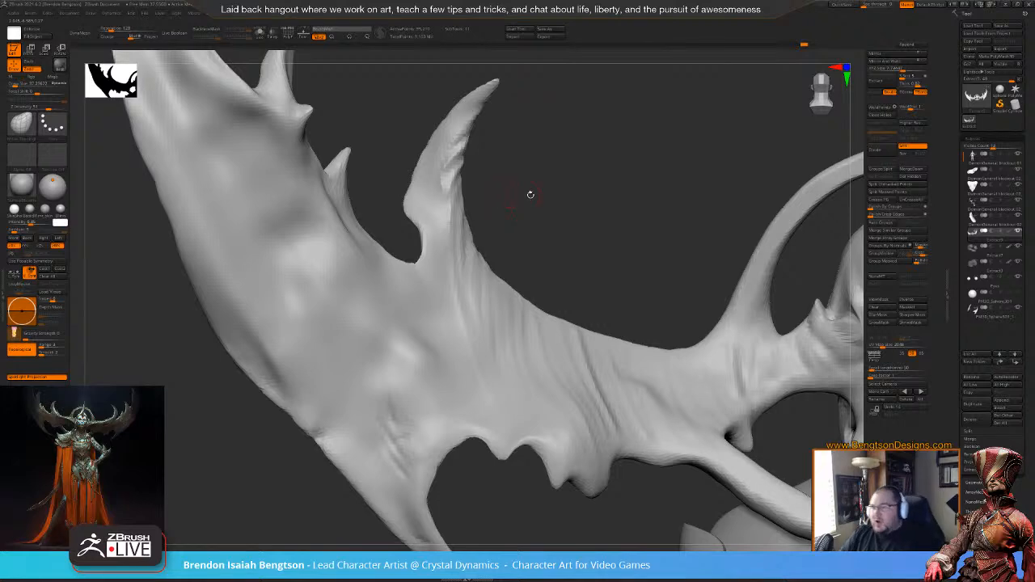
pyautogui.moveTo(536, 240)
pyautogui.mouseDown()
pyautogui.moveTo(533, 231)
pyautogui.moveTo(428, 272)
pyautogui.mouseUp()
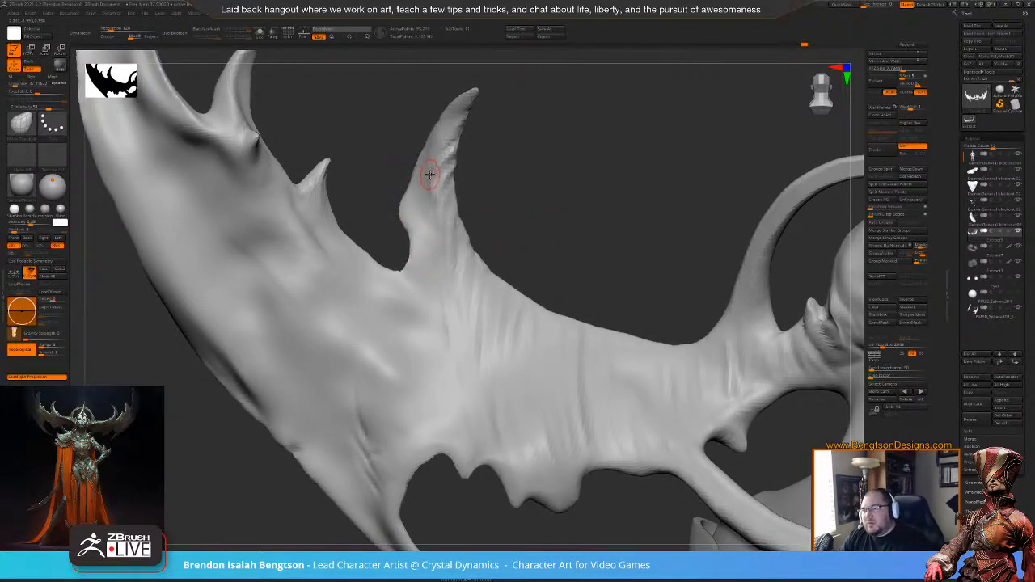
# - Refine the back of the large inner wing spike with the Dam Standard brush and smooth its surface
pyautogui.moveTo(502, 179); pyautogui.dragTo(455, 229)
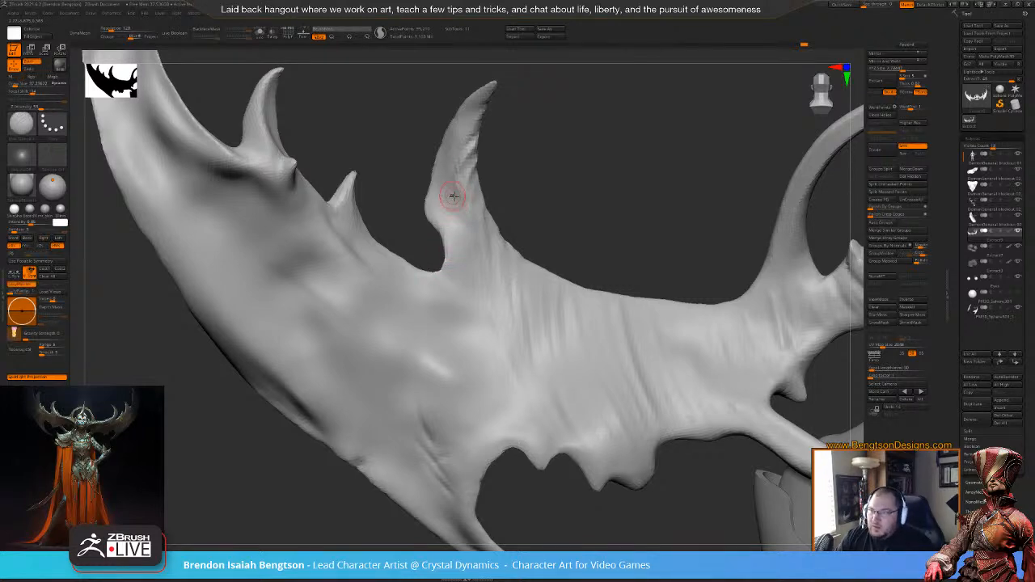
pyautogui.moveTo(597, 192); pyautogui.dragTo(531, 134)
pyautogui.keyDown('shift'); pyautogui.moveTo(464, 154); pyautogui.dragTo(441, 158); pyautogui.keyUp('shift')
pyautogui.keyDown('alt'); pyautogui.moveTo(636, 239); pyautogui.dragTo(782, 326); pyautogui.keyUp('alt')
pyautogui.moveTo(732, 396); pyautogui.dragTo(671, 325)
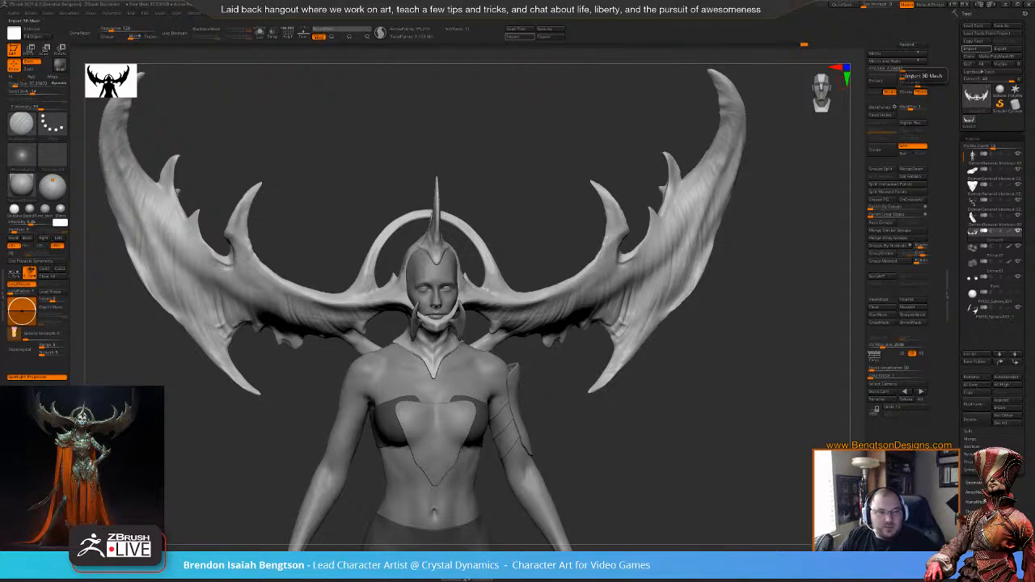
# - Switch to Photos, enlarge the Bake to Mesh pipeline diagram to read it, and minimize the window
pyautogui.moveTo(684, 149); pyautogui.dragTo(1034, 120)
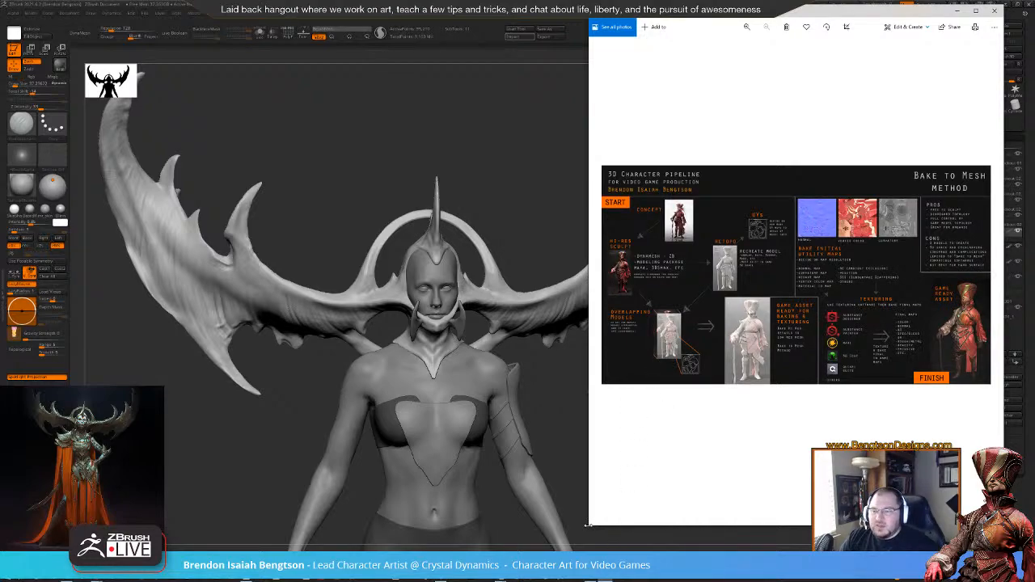
pyautogui.moveTo(588, 527); pyautogui.dragTo(240, 463)
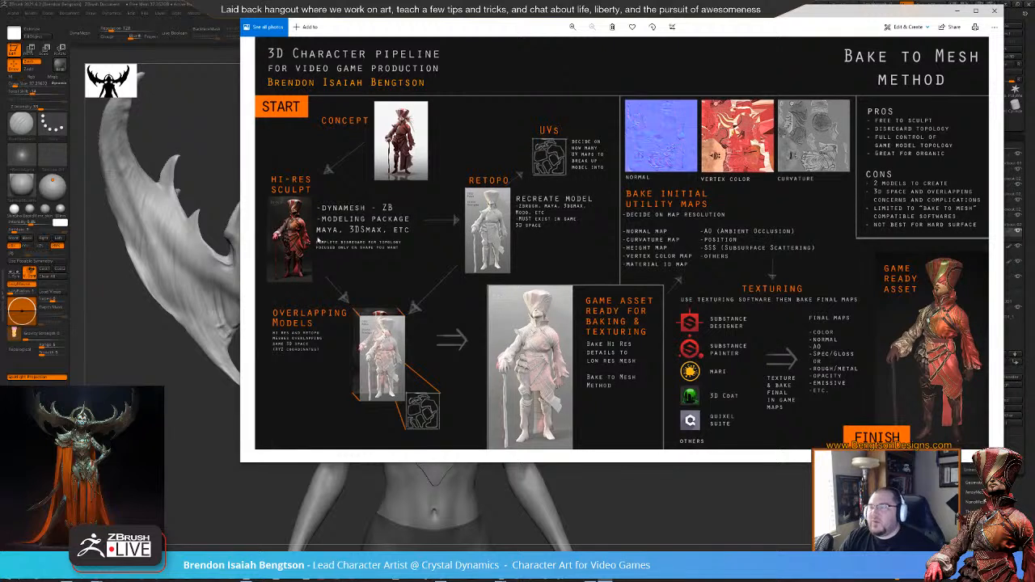
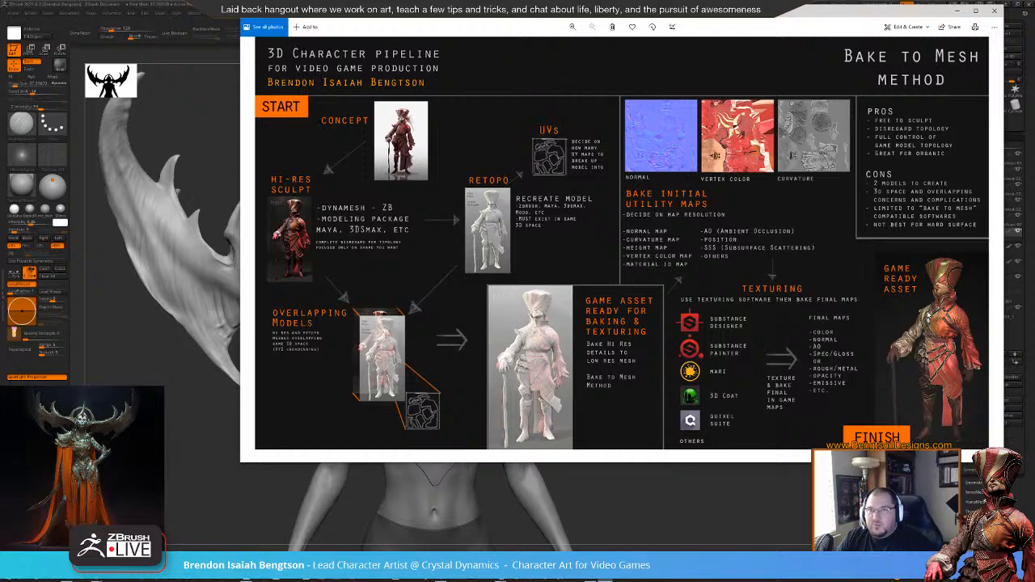
pyautogui.click(953, 14)
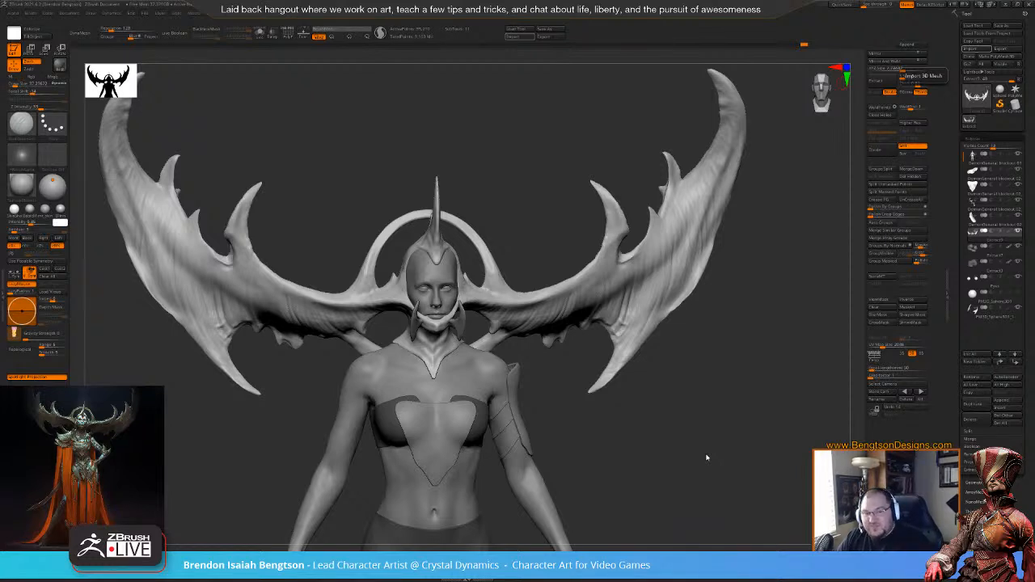
# - Bring up the revised Bake to Mesh diagram with numbered stages in Photos and enlarge its window for reading
pyautogui.moveTo(740, 397); pyautogui.dragTo(737, 436)
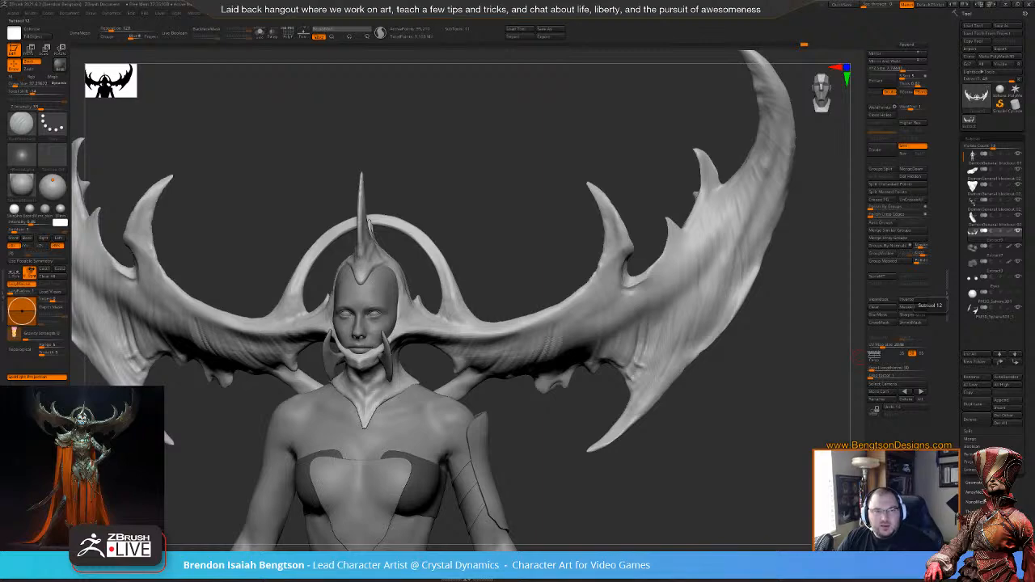
pyautogui.hotkey('alt', 'Tab')
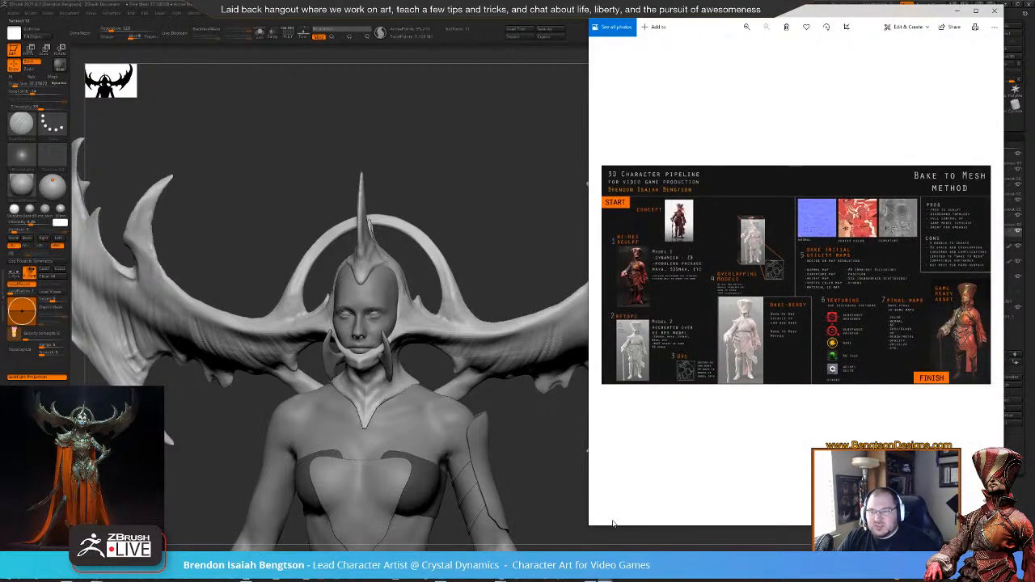
pyautogui.moveTo(590, 528); pyautogui.dragTo(259, 457)
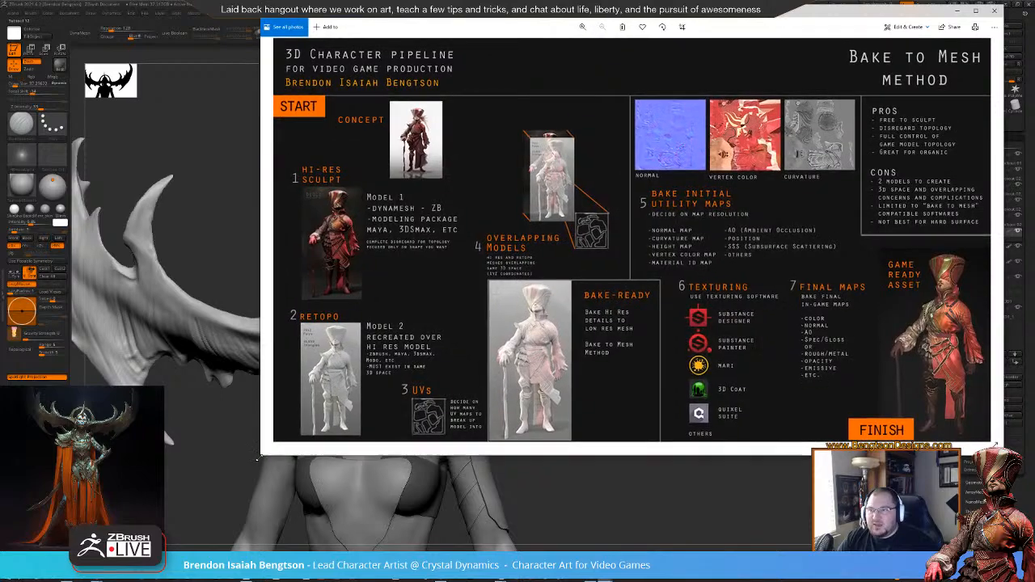
# - Bring up the original Bake to Mesh diagram beside the numbered version in Photos, compare them, and minimize the numbered one
pyautogui.moveTo(745, 24); pyautogui.dragTo(492, 30)
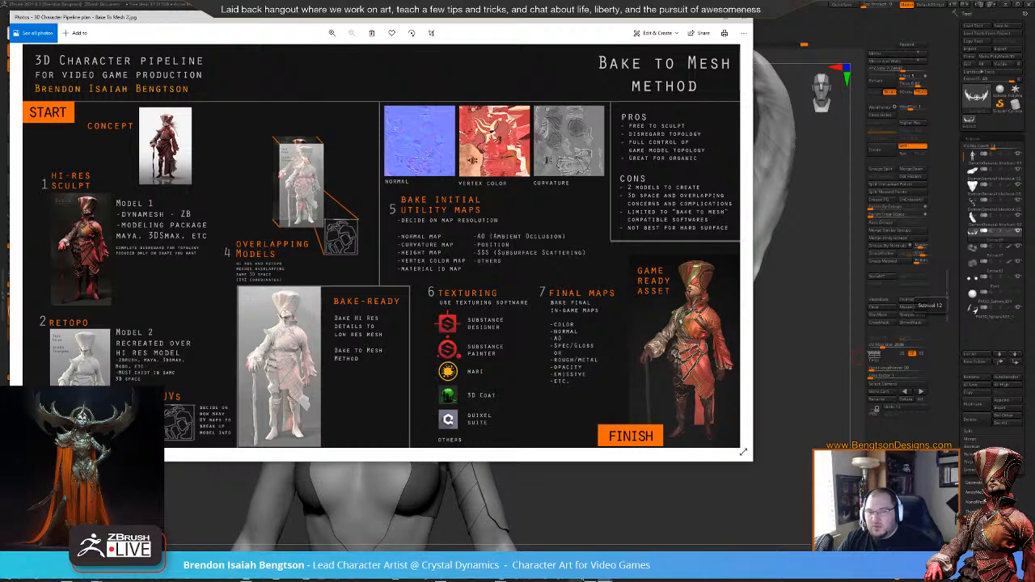
pyautogui.moveTo(582, 578)
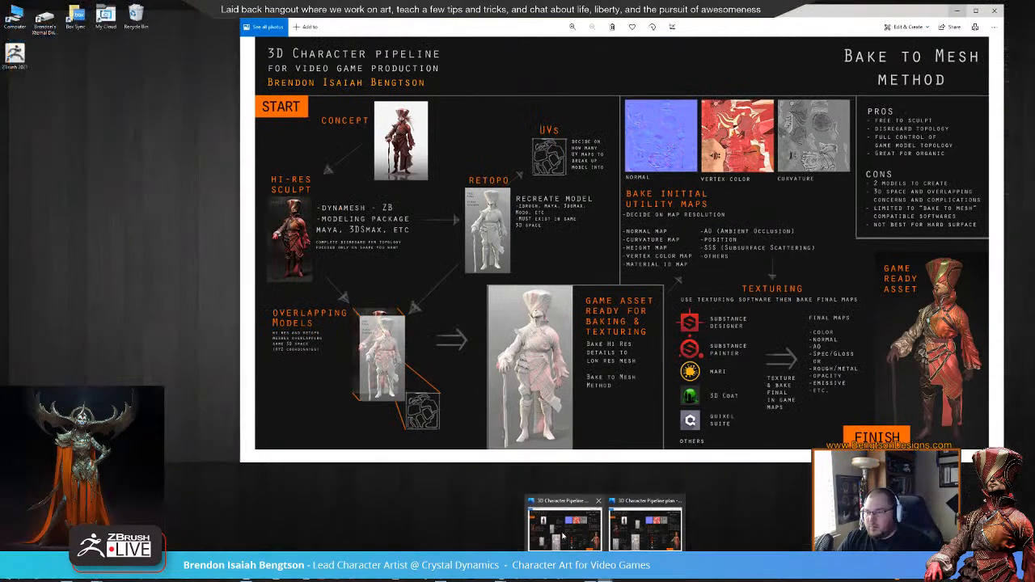
pyautogui.click(564, 532)
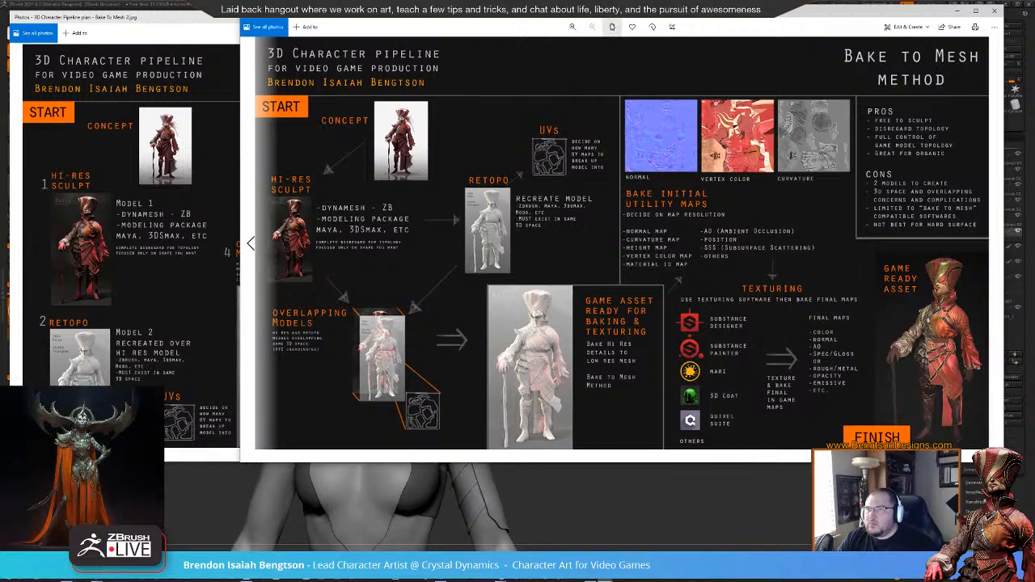
pyautogui.moveTo(612, 21); pyautogui.dragTo(604, 121)
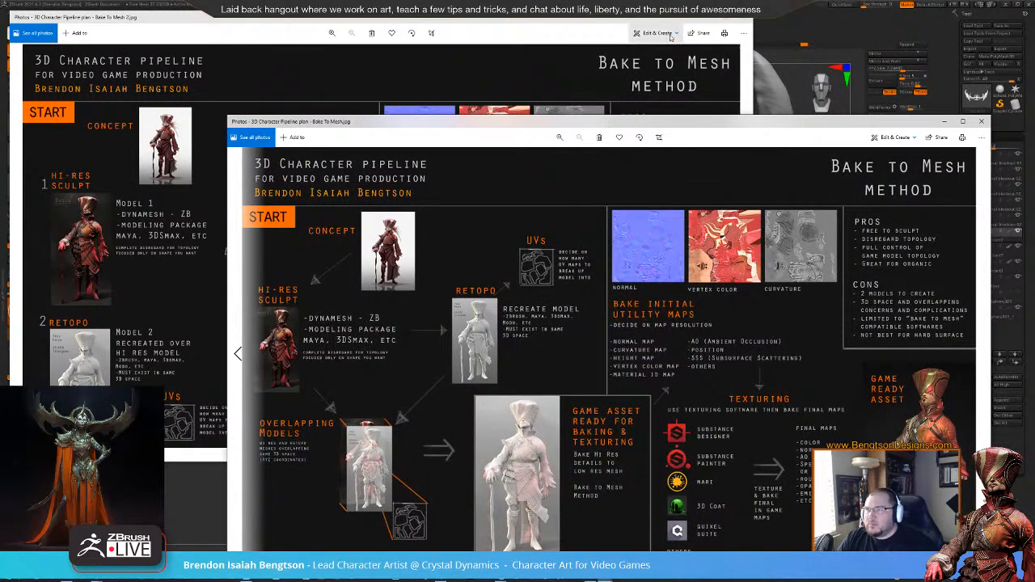
pyautogui.click(743, 17)
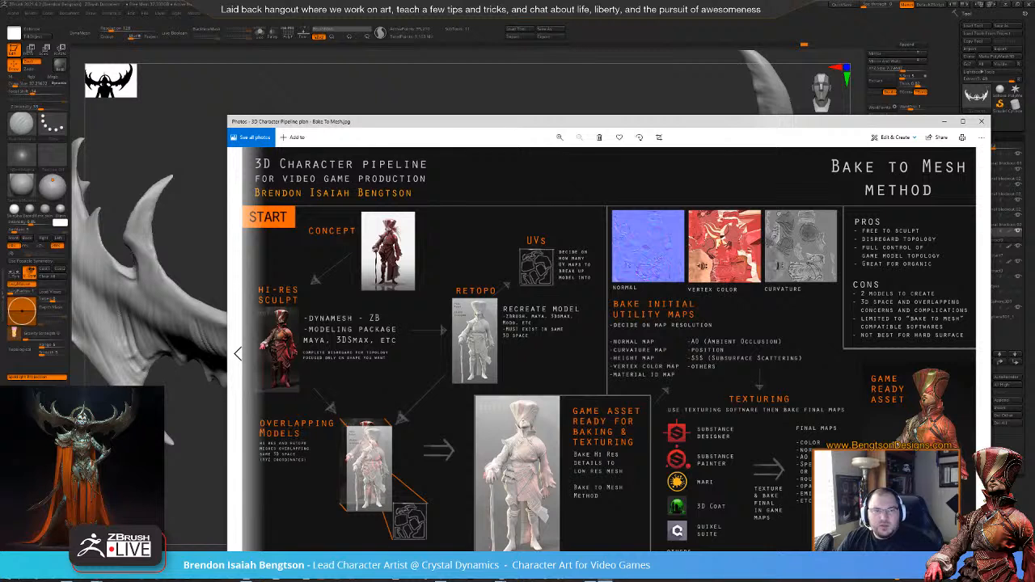
# - Reposition the original Bake to Mesh diagram for reading, minimize it, and return to ZBrush
pyautogui.click(66, 579)
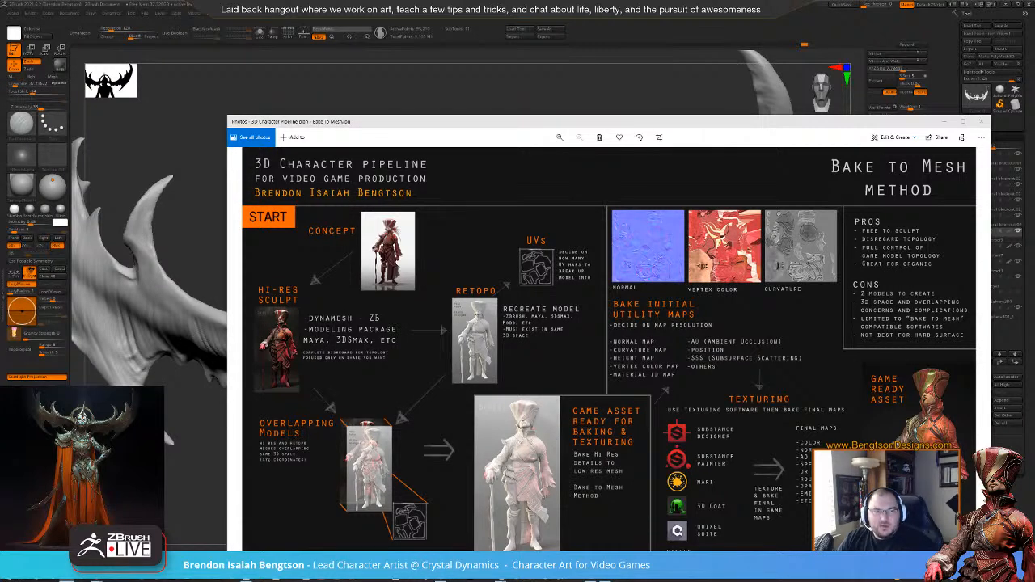
pyautogui.moveTo(748, 122); pyautogui.dragTo(739, 34)
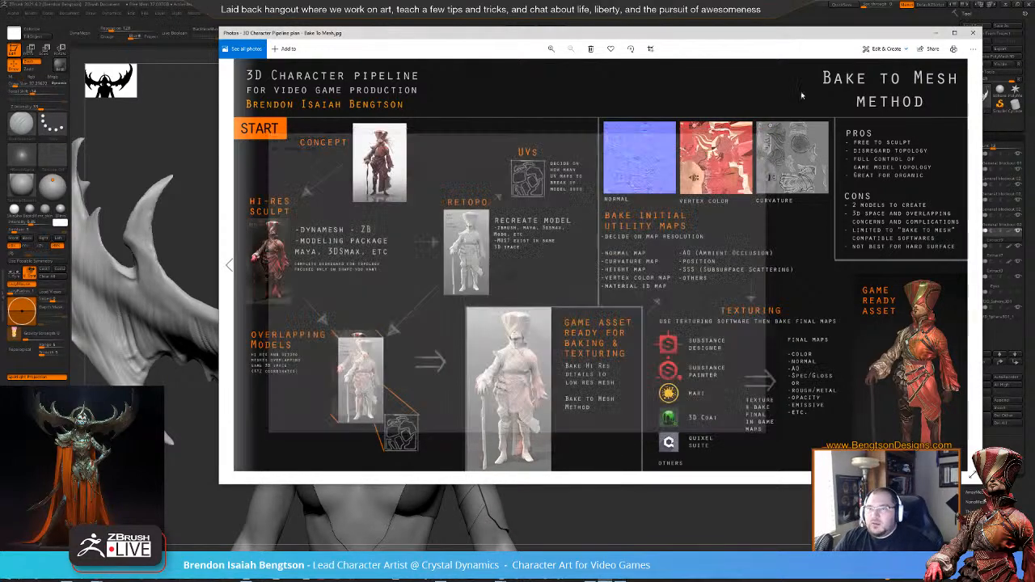
pyautogui.click(767, 133)
pyautogui.moveTo(825, 37); pyautogui.dragTo(729, 58)
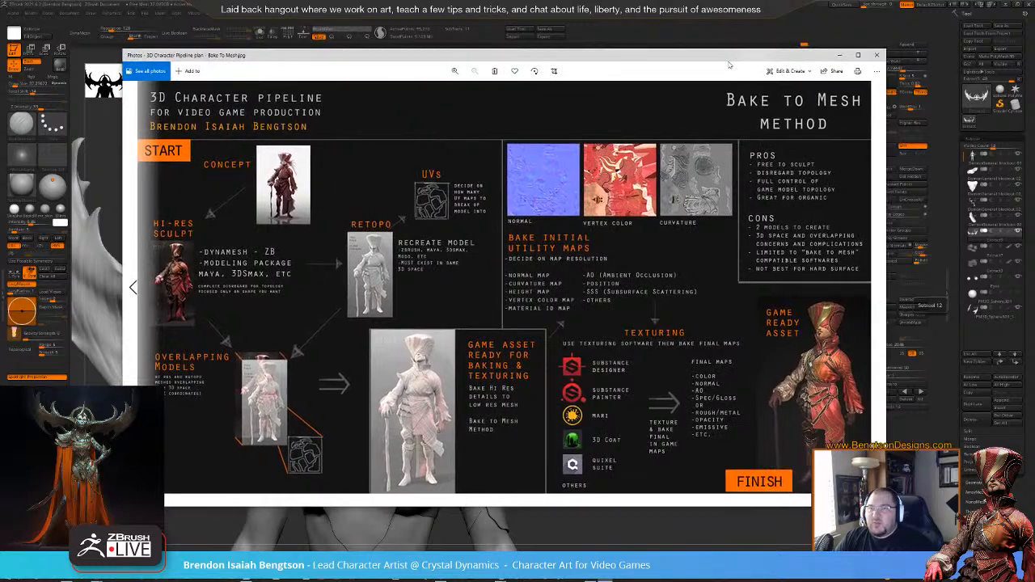
pyautogui.click(733, 25)
# - Select the body subtool and compare its lowest subdivision level with a higher one
pyautogui.keyDown('alt'); pyautogui.click(441, 415); pyautogui.keyUp('alt')
pyautogui.keyDown('alt'); pyautogui.moveTo(445, 437); pyautogui.dragTo(433, 296, button='right'); pyautogui.keyUp('alt')
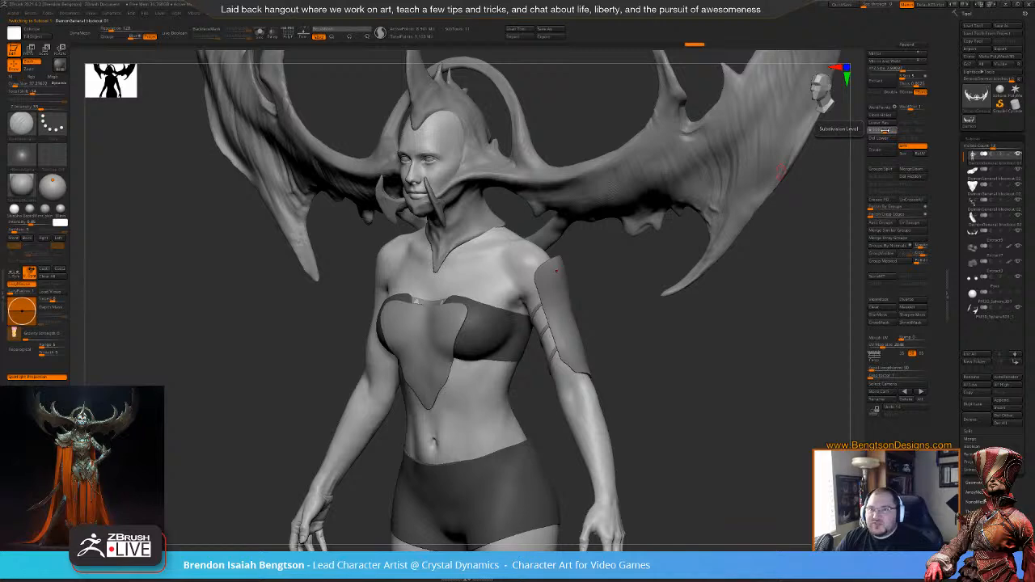
pyautogui.click(881, 129)
pyautogui.moveTo(492, 273); pyautogui.dragTo(523, 276, button='right')
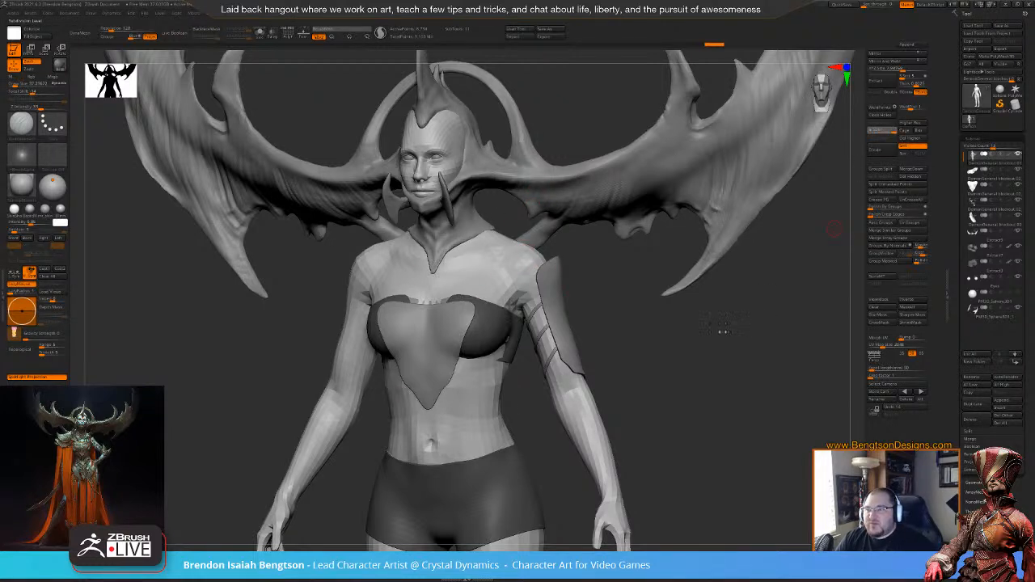
pyautogui.press('d')
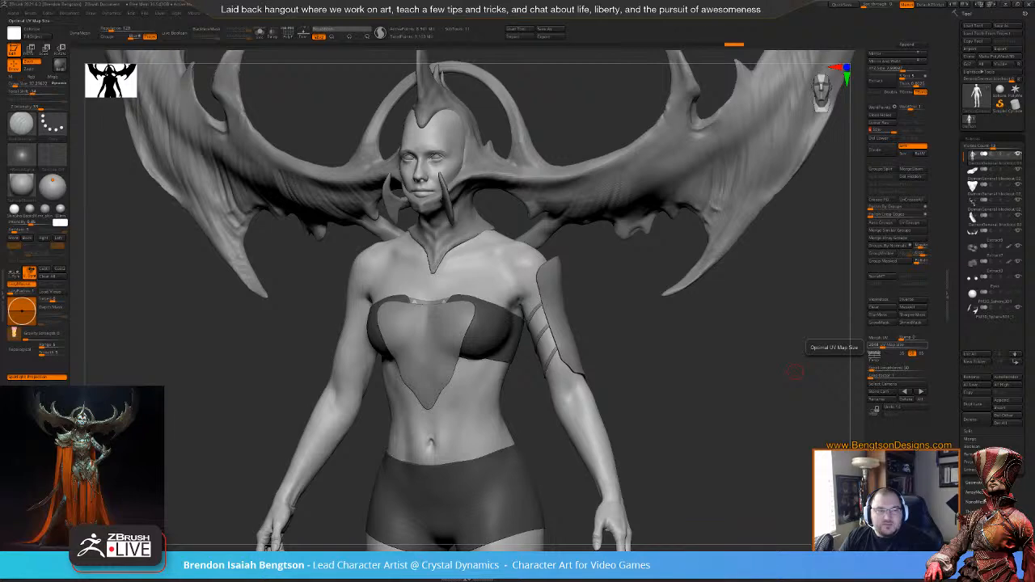
# - Switch to the Bake Down texture map illustration in Photos to read it, and return to ZBrush
pyautogui.hotkey('alt', 'Tab')
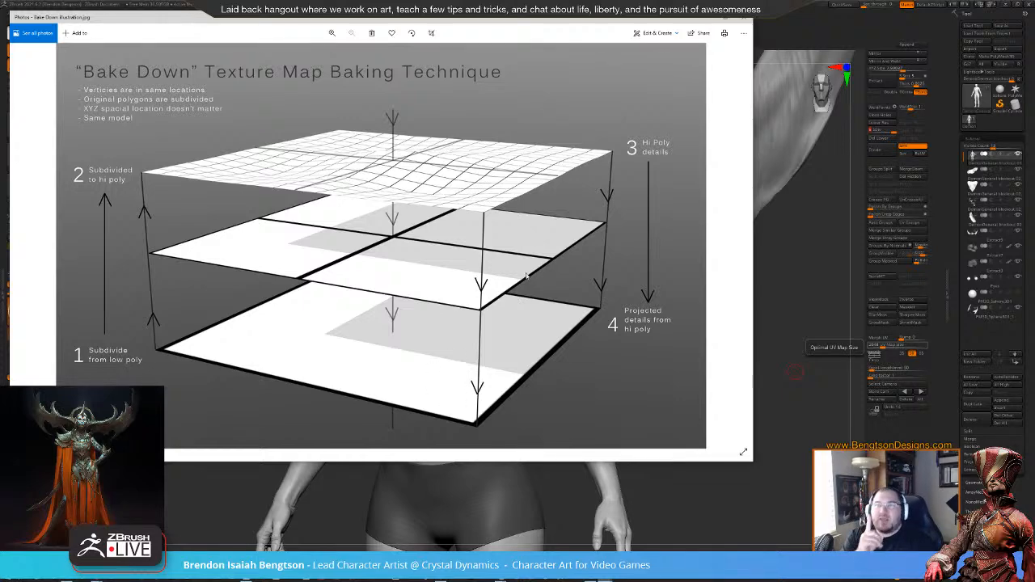
pyautogui.click(805, 34)
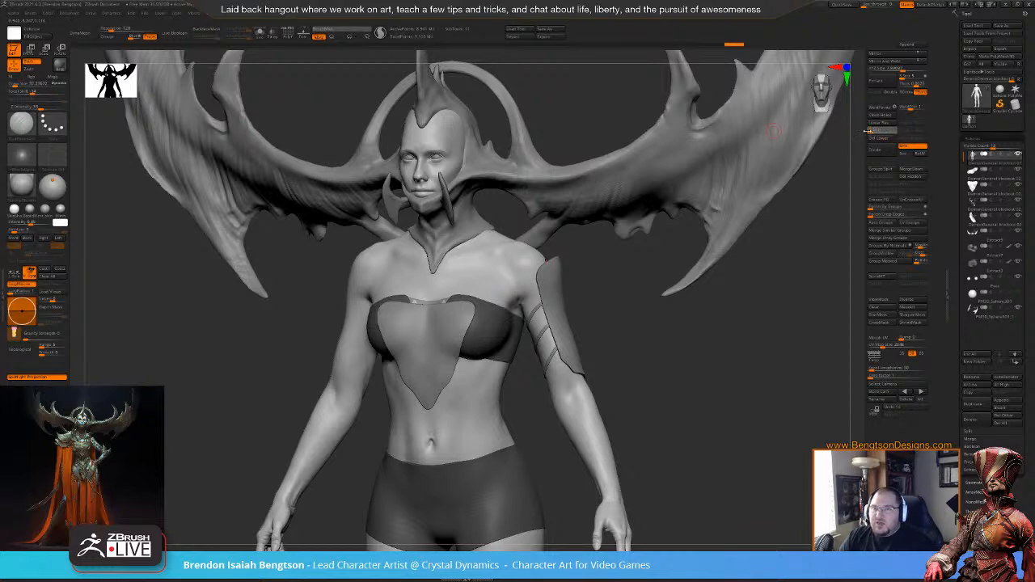
# - Drop the body to its lowest subdivision level, create its normal map, and clone the map to the Texture palette
pyautogui.moveTo(991, 473); pyautogui.dragTo(992, 435)
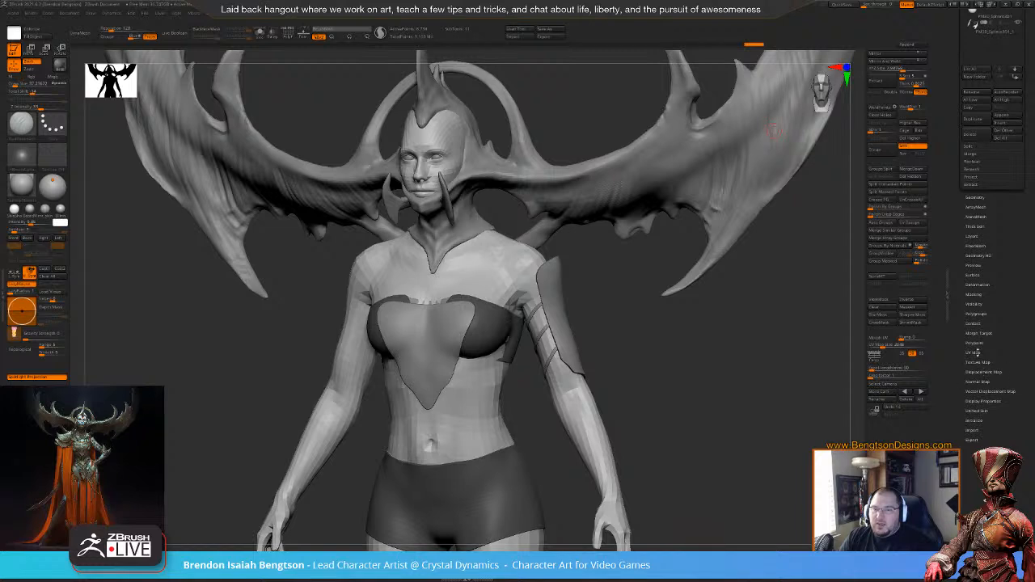
pyautogui.click(979, 381)
pyautogui.click(989, 387)
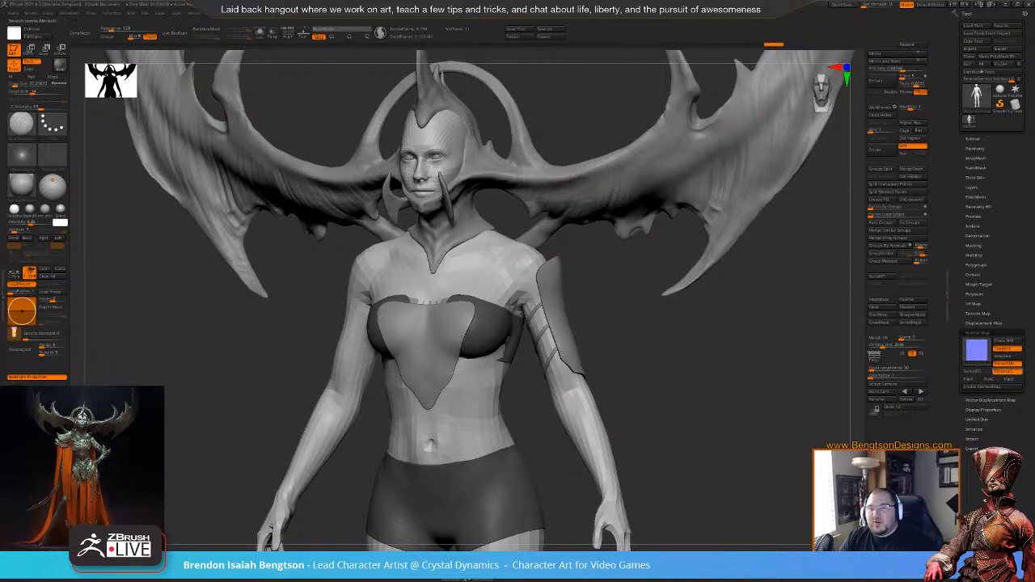
pyautogui.moveTo(984, 352)
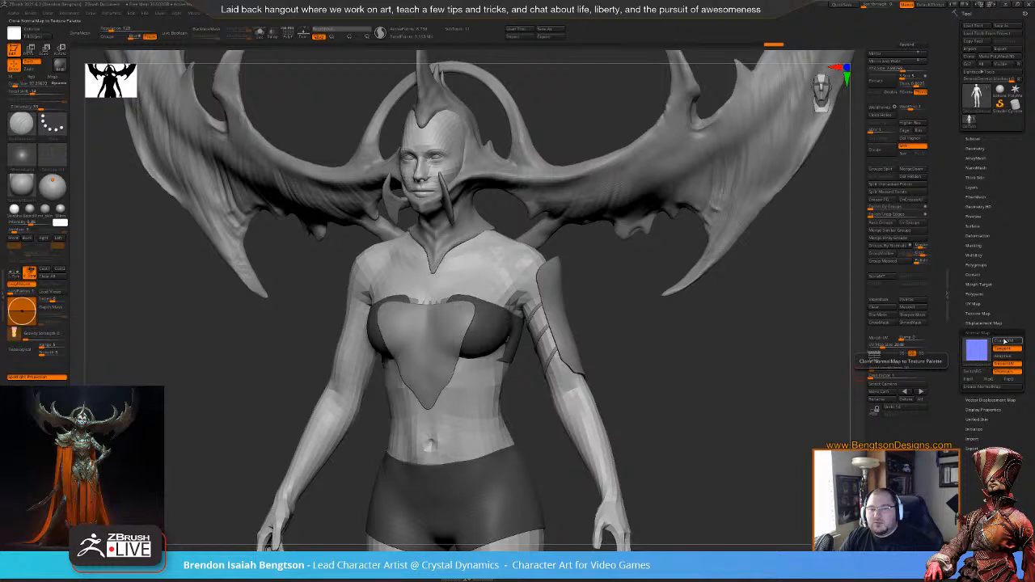
pyautogui.click(1004, 342)
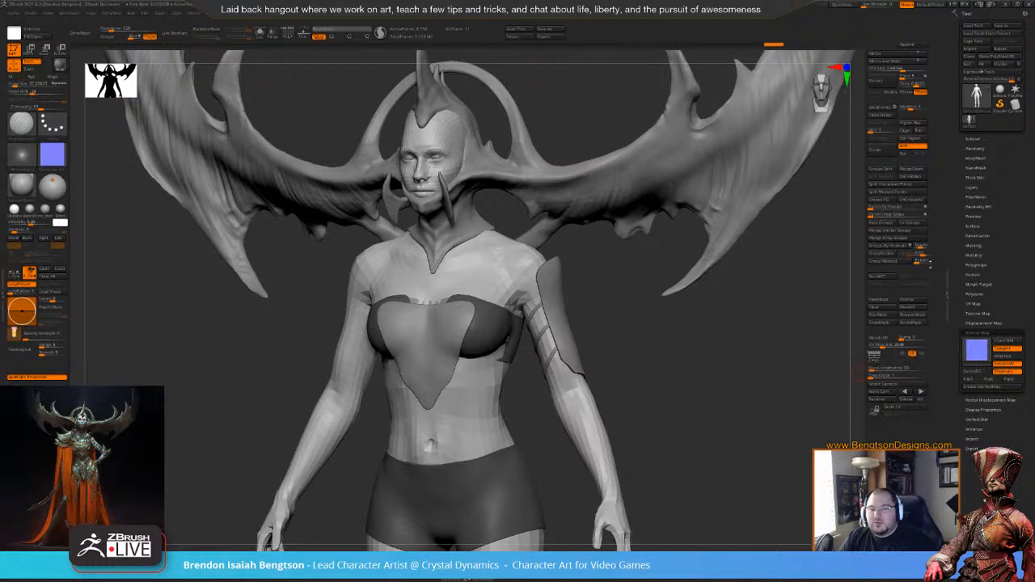
pyautogui.click(389, 16)
pyautogui.moveTo(403, 95)
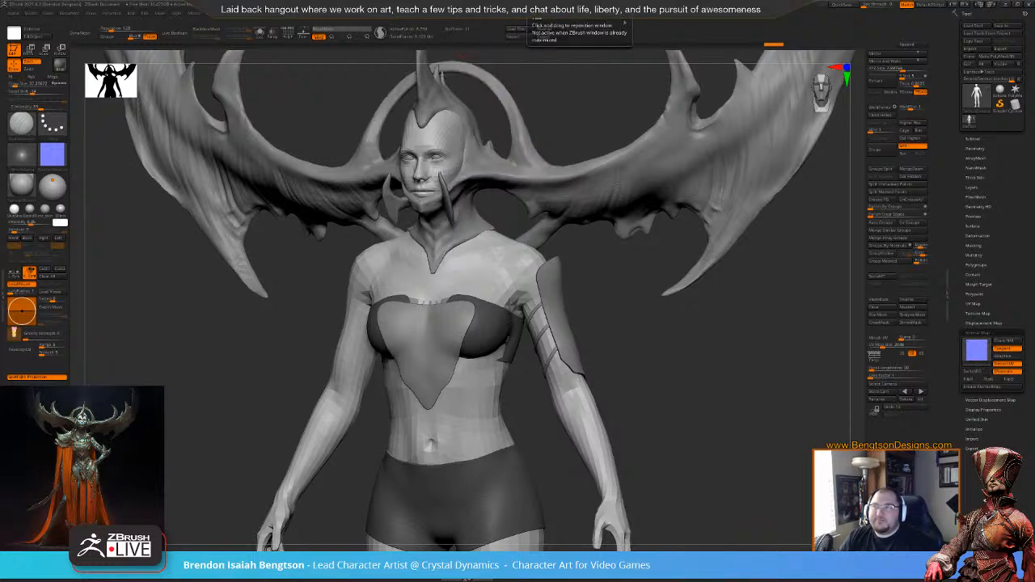
# - Raise the body's subdivision level again and reselect the winged headdress subtool
pyautogui.moveTo(651, 370); pyautogui.dragTo(696, 372)
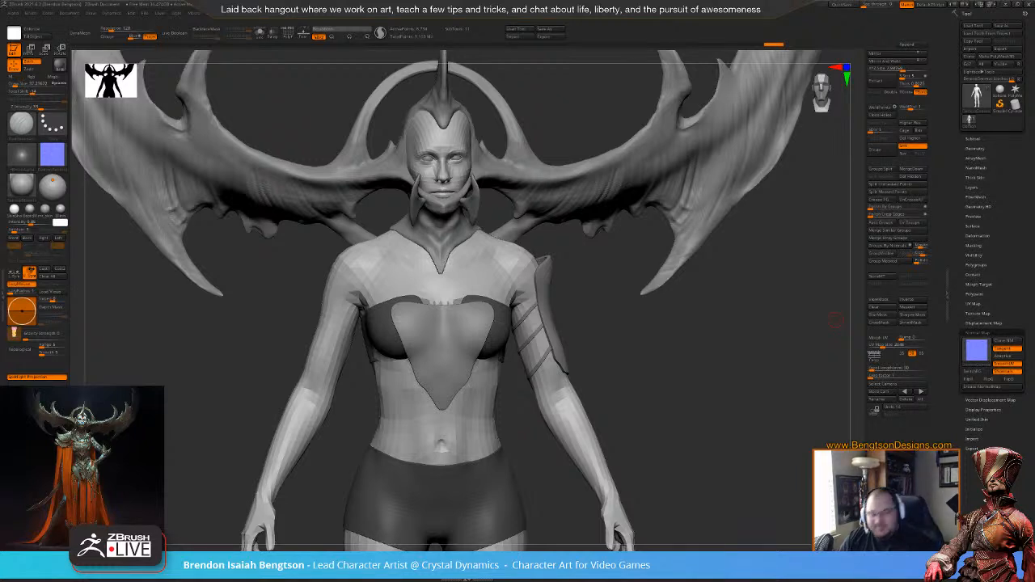
pyautogui.moveTo(662, 367); pyautogui.dragTo(671, 349)
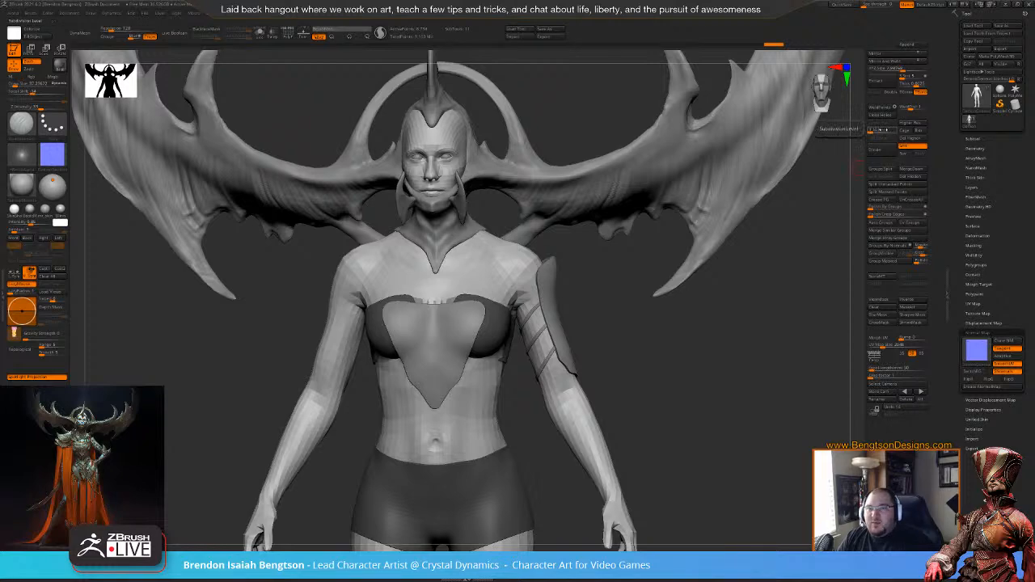
pyautogui.moveTo(756, 325); pyautogui.dragTo(770, 408)
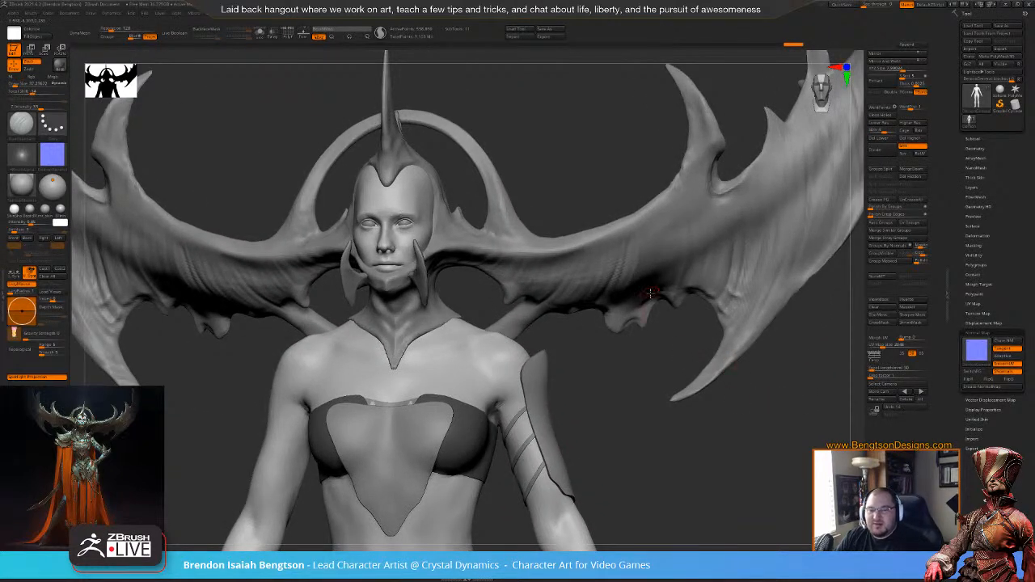
pyautogui.moveTo(596, 151)
pyautogui.mouseDown()
pyautogui.moveTo(583, 152)
pyautogui.moveTo(582, 193)
pyautogui.mouseUp()
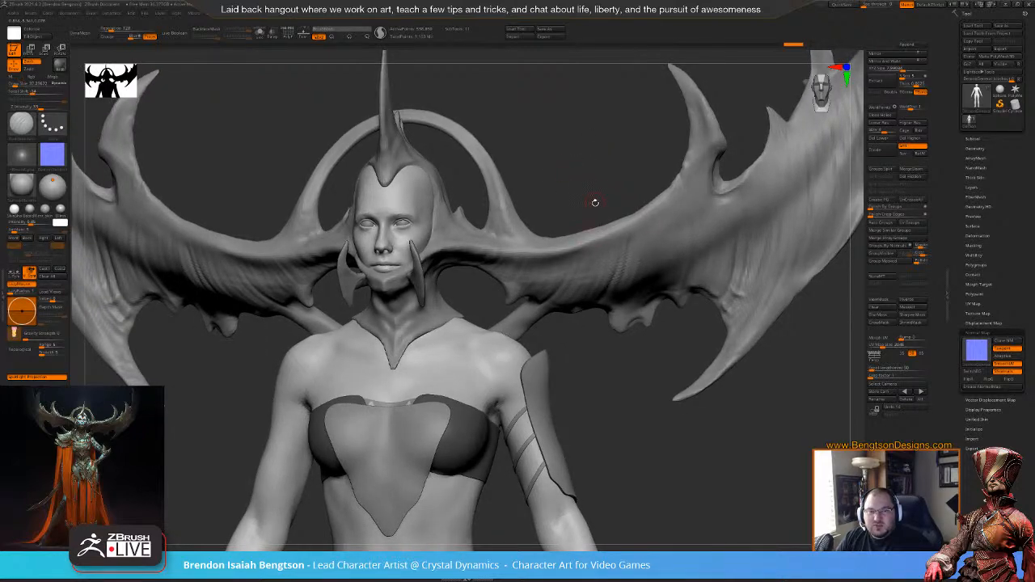
pyautogui.moveTo(577, 186)
pyautogui.mouseDown()
pyautogui.moveTo(586, 194)
pyautogui.moveTo(571, 199)
pyautogui.moveTo(579, 193)
pyautogui.mouseUp()
pyautogui.moveTo(628, 249)
pyautogui.mouseDown()
pyautogui.moveTo(617, 176)
pyautogui.moveTo(574, 200)
pyautogui.moveTo(589, 214)
pyautogui.mouseUp()
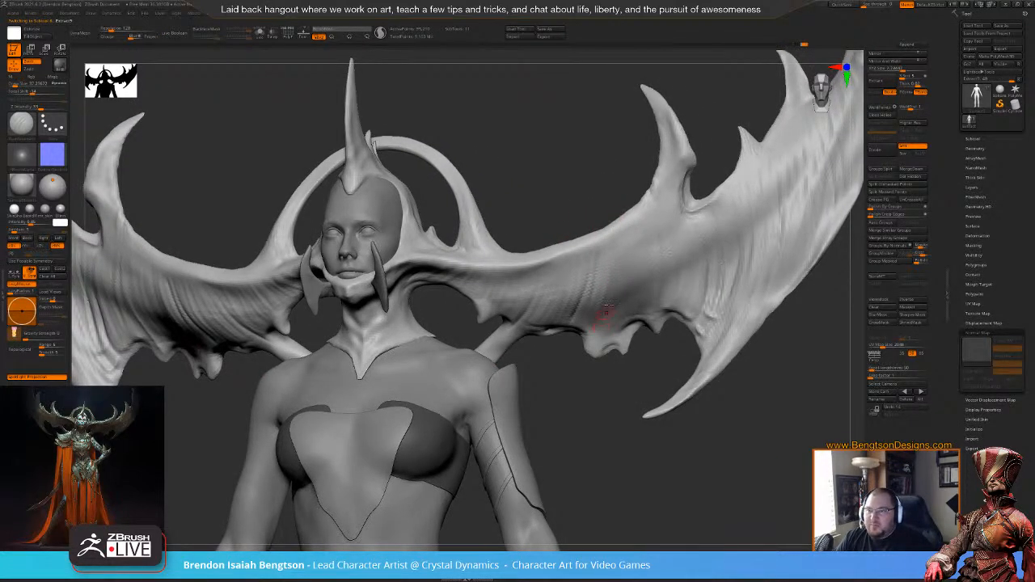
# - Adjust the brush size, turn on perspective, and set the camera lock while viewing the wing's back
pyautogui.press('space')
pyautogui.moveTo(619, 281); pyautogui.dragTo(621, 281)
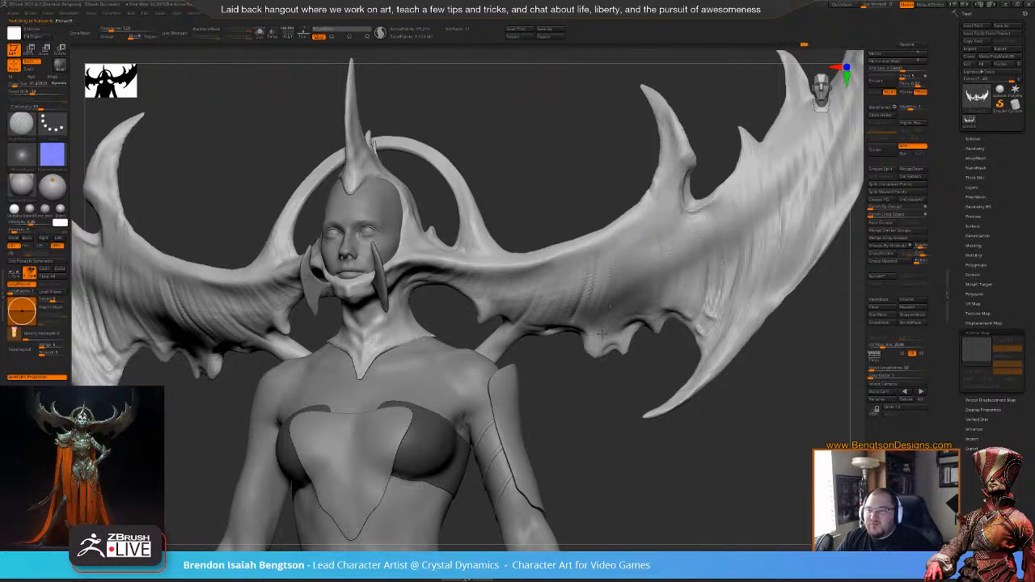
pyautogui.moveTo(606, 166)
pyautogui.mouseDown()
pyautogui.moveTo(607, 183)
pyautogui.moveTo(532, 192)
pyautogui.moveTo(612, 143)
pyautogui.moveTo(636, 173)
pyautogui.moveTo(588, 335)
pyautogui.moveTo(584, 320)
pyautogui.moveTo(613, 263)
pyautogui.mouseUp()
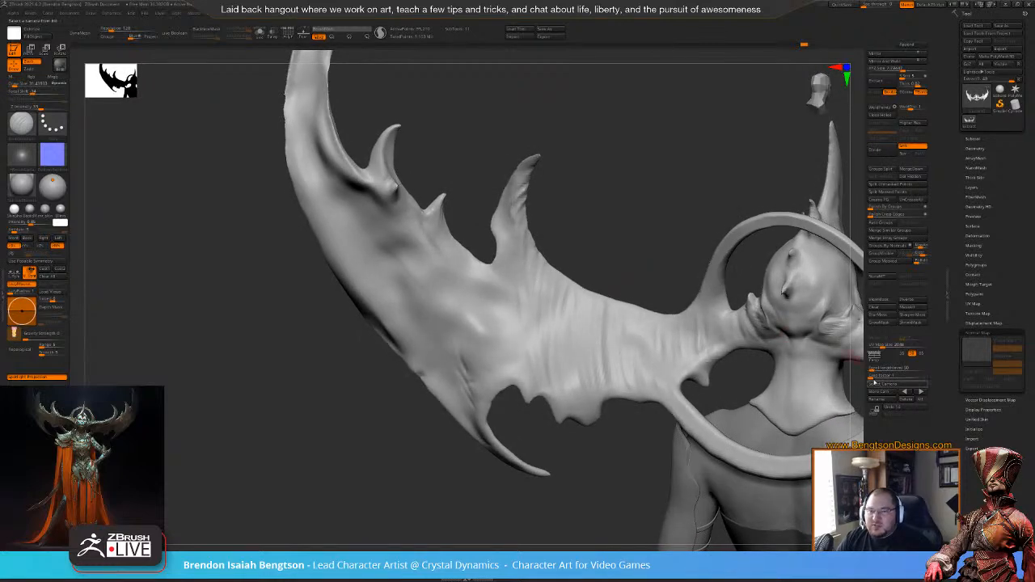
pyautogui.click(876, 361)
pyautogui.click(874, 412)
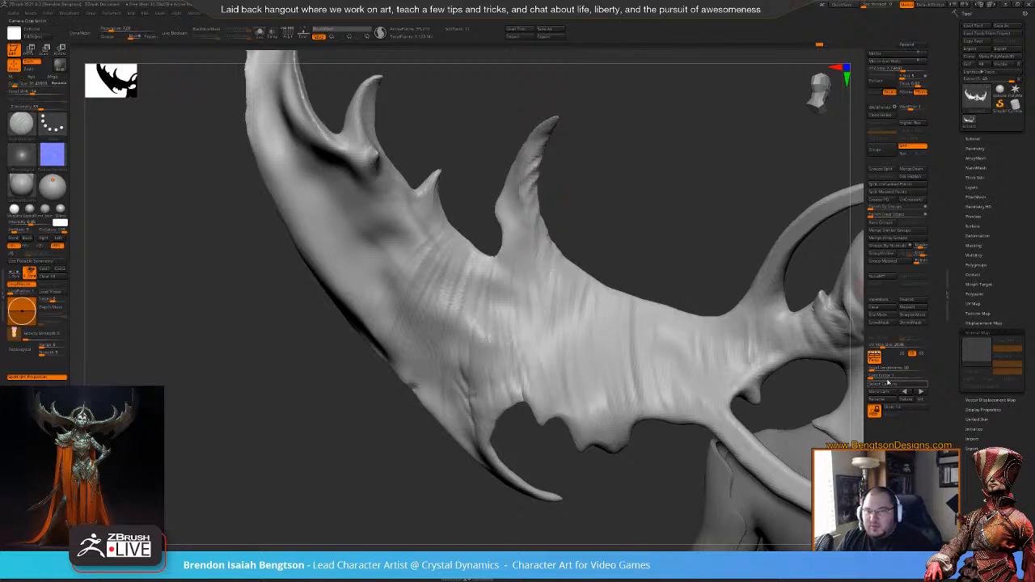
pyautogui.click(876, 412)
# - Sculpt fine parallel striations across the back of the outer wing and around the base of the large inner spike
pyautogui.moveTo(710, 239)
pyautogui.mouseDown()
pyautogui.moveTo(686, 189)
pyautogui.moveTo(686, 224)
pyautogui.moveTo(698, 231)
pyautogui.mouseUp()
pyautogui.moveTo(481, 177); pyautogui.dragTo(461, 225)
pyautogui.moveTo(498, 185)
pyautogui.mouseDown()
pyautogui.moveTo(489, 194)
pyautogui.moveTo(510, 243)
pyautogui.moveTo(508, 207)
pyautogui.moveTo(495, 226)
pyautogui.mouseUp()
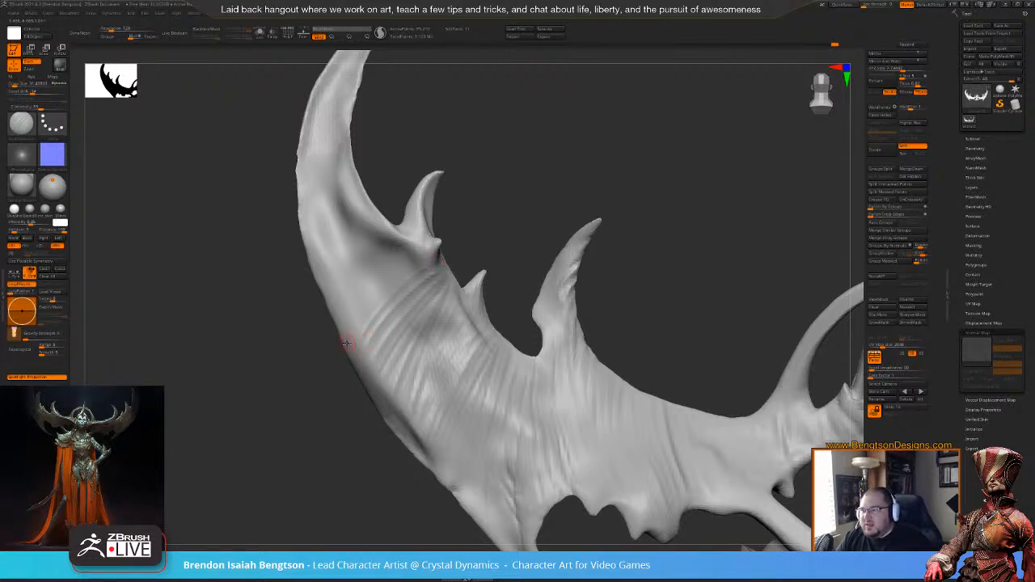
pyautogui.moveTo(410, 252); pyautogui.dragTo(352, 339)
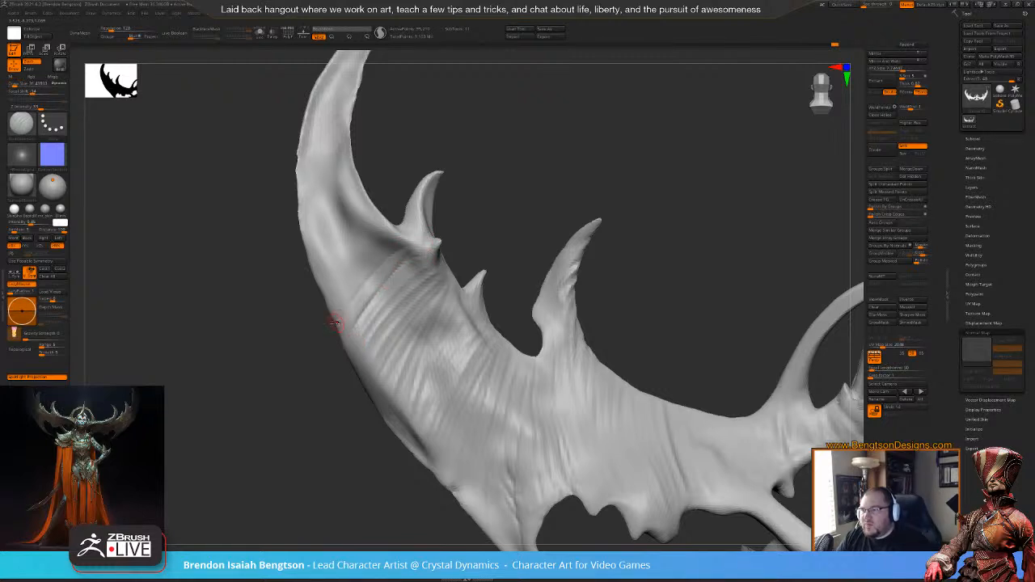
pyautogui.moveTo(397, 256); pyautogui.dragTo(332, 332)
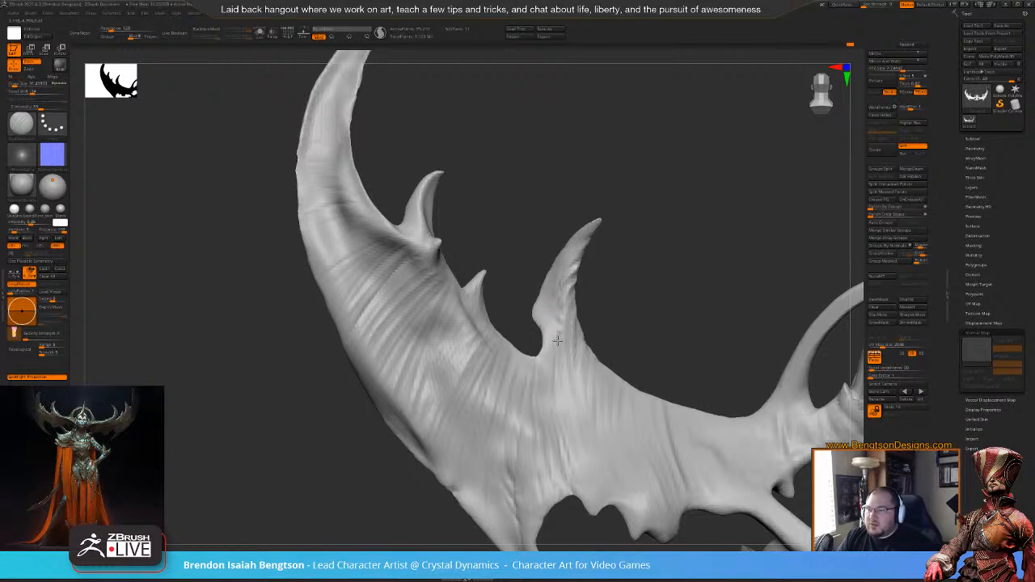
pyautogui.moveTo(579, 303)
pyautogui.mouseDown()
pyautogui.moveTo(566, 273)
pyautogui.moveTo(557, 289)
pyautogui.mouseUp()
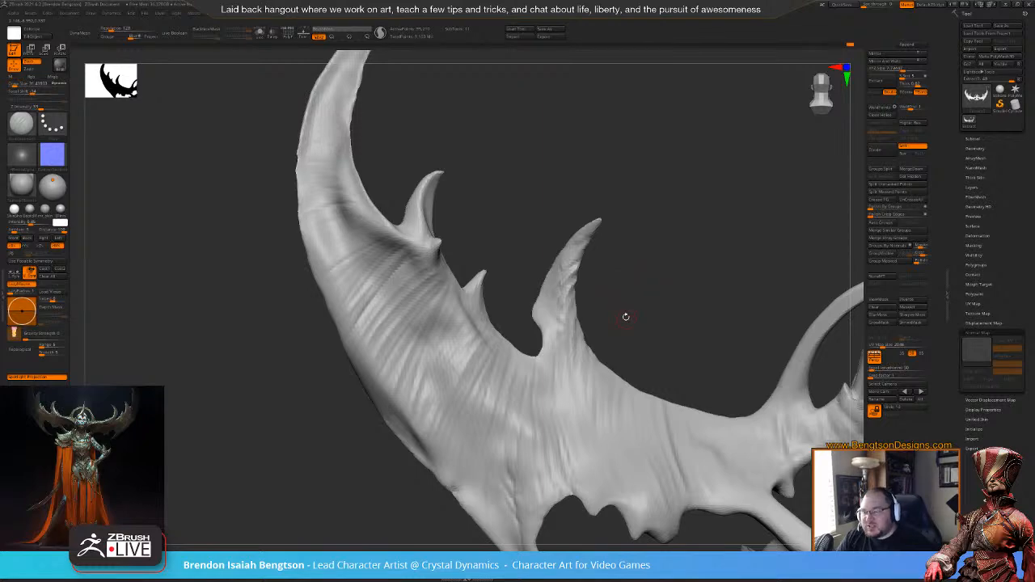
# - Add fine surface detail around the small spikes on the wing's upper inner edge, working from the back, front and side
pyautogui.moveTo(646, 223)
pyautogui.mouseDown()
pyautogui.moveTo(625, 219)
pyautogui.moveTo(640, 218)
pyautogui.moveTo(717, 282)
pyautogui.moveTo(544, 275)
pyautogui.moveTo(455, 250)
pyautogui.mouseUp()
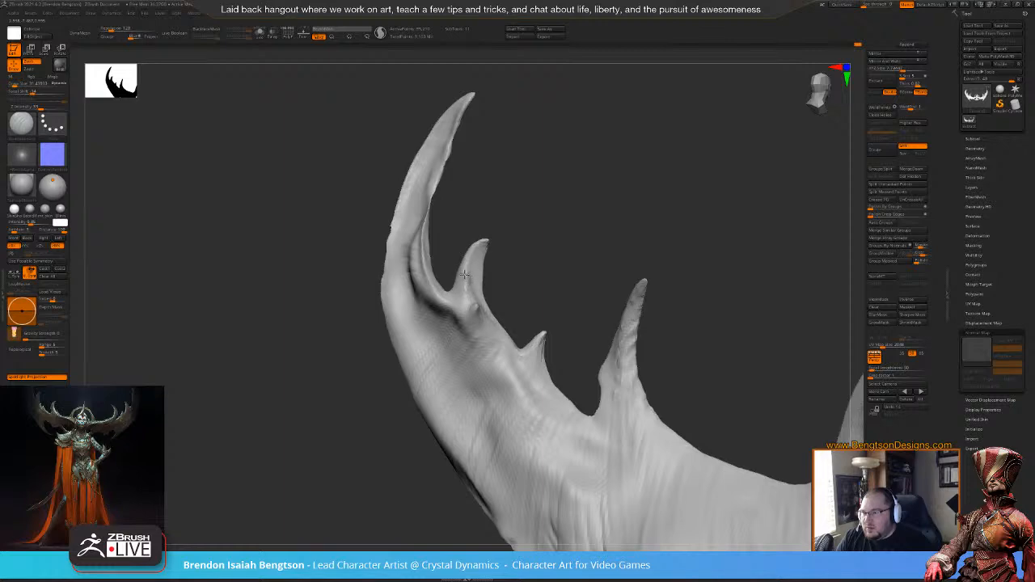
pyautogui.moveTo(479, 212); pyautogui.dragTo(455, 189)
pyautogui.moveTo(407, 277); pyautogui.dragTo(543, 280)
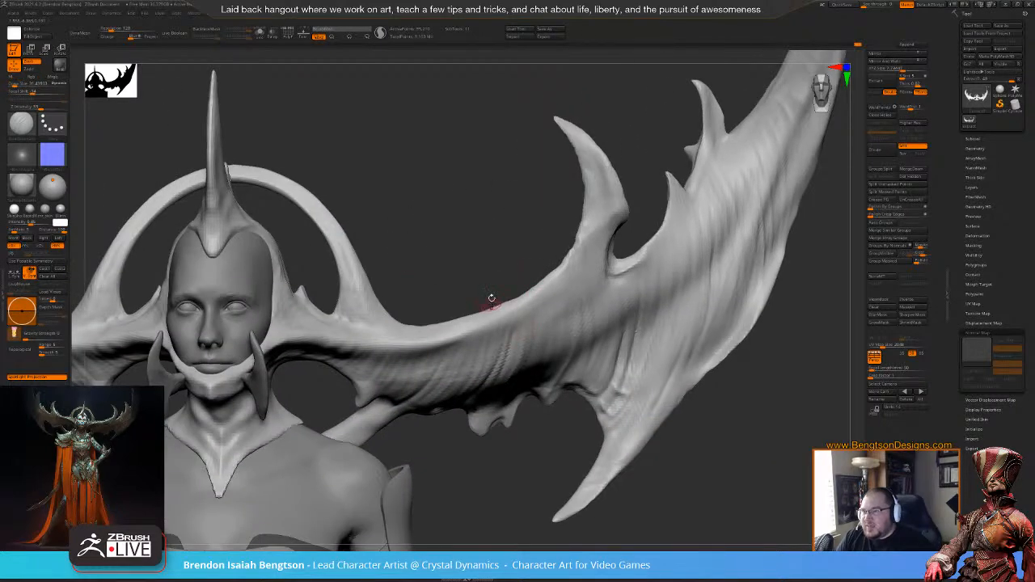
pyautogui.moveTo(634, 116); pyautogui.dragTo(547, 257)
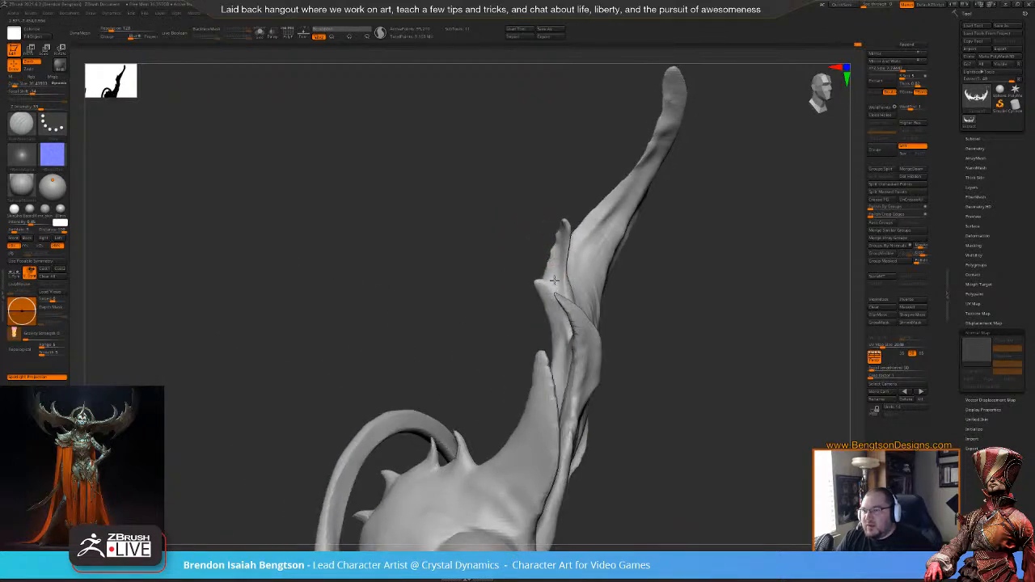
pyautogui.moveTo(526, 223); pyautogui.dragTo(471, 204)
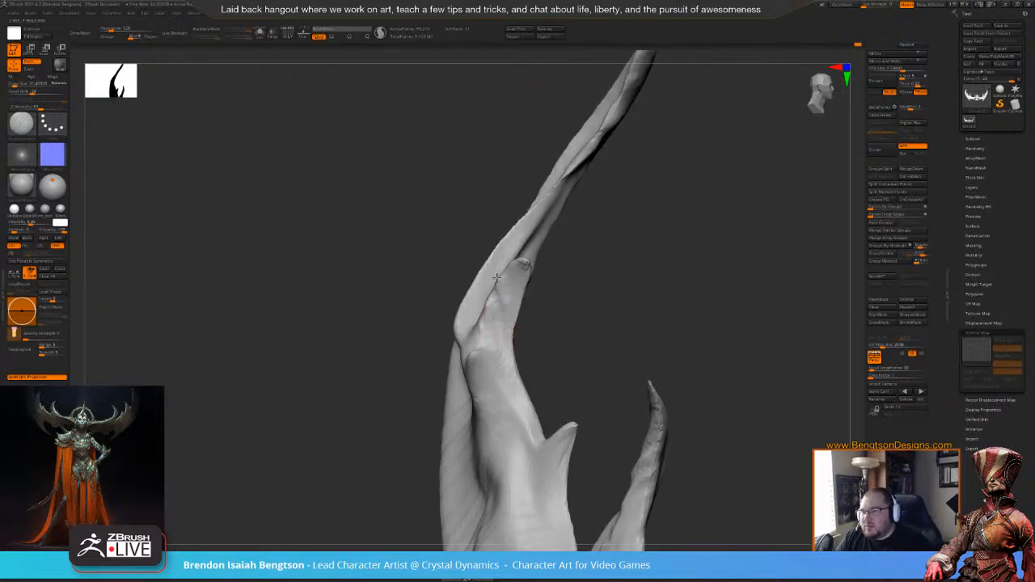
# - Reshape the small spike and its pointed tips on the wing's upper inner edge with the Move Topological brush
pyautogui.moveTo(559, 280)
pyautogui.mouseDown()
pyautogui.moveTo(580, 281)
pyautogui.moveTo(557, 253)
pyautogui.moveTo(602, 248)
pyautogui.mouseUp()
pyautogui.press('b')
pyautogui.press('m')
pyautogui.press('t')
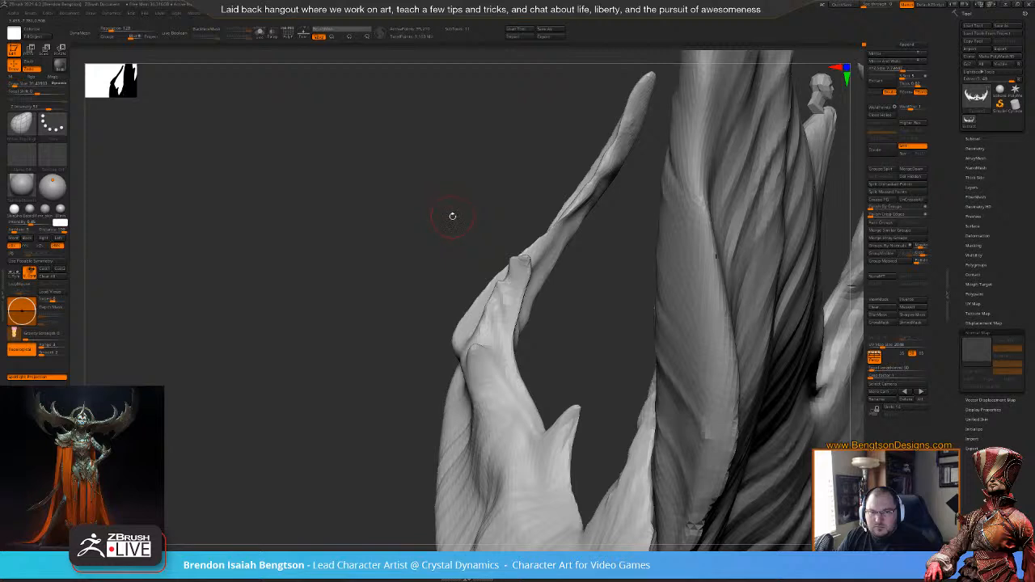
pyautogui.moveTo(451, 218); pyautogui.dragTo(443, 212)
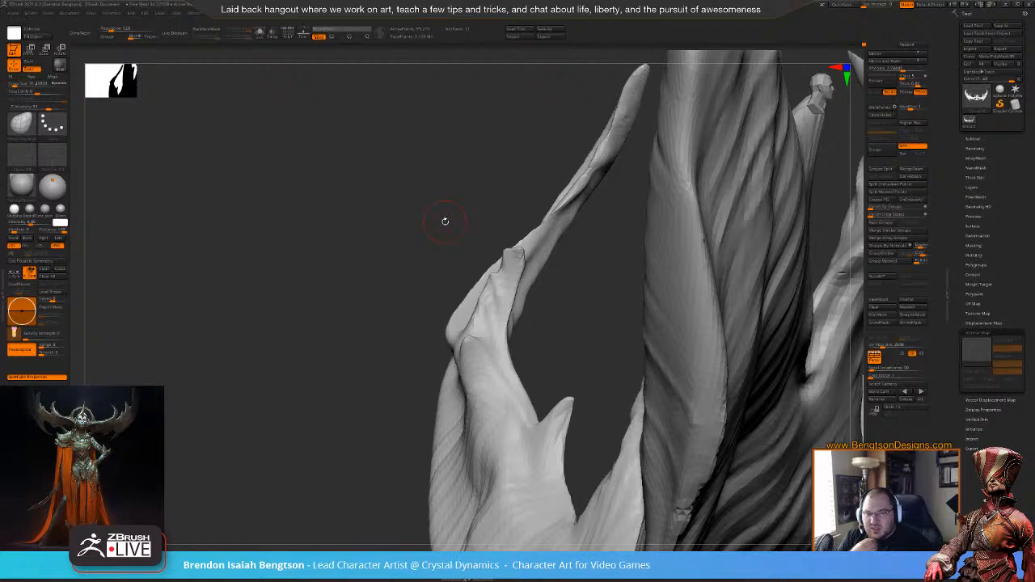
pyautogui.moveTo(455, 212)
pyautogui.mouseDown()
pyautogui.moveTo(339, 213)
pyautogui.moveTo(462, 208)
pyautogui.moveTo(484, 289)
pyautogui.moveTo(491, 273)
pyautogui.mouseUp()
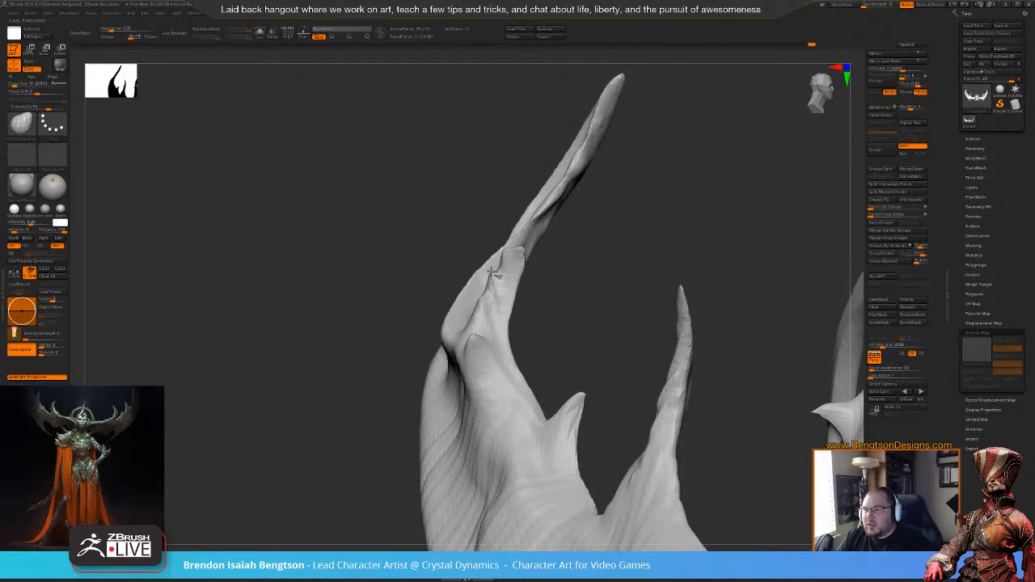
pyautogui.moveTo(561, 298); pyautogui.dragTo(499, 264)
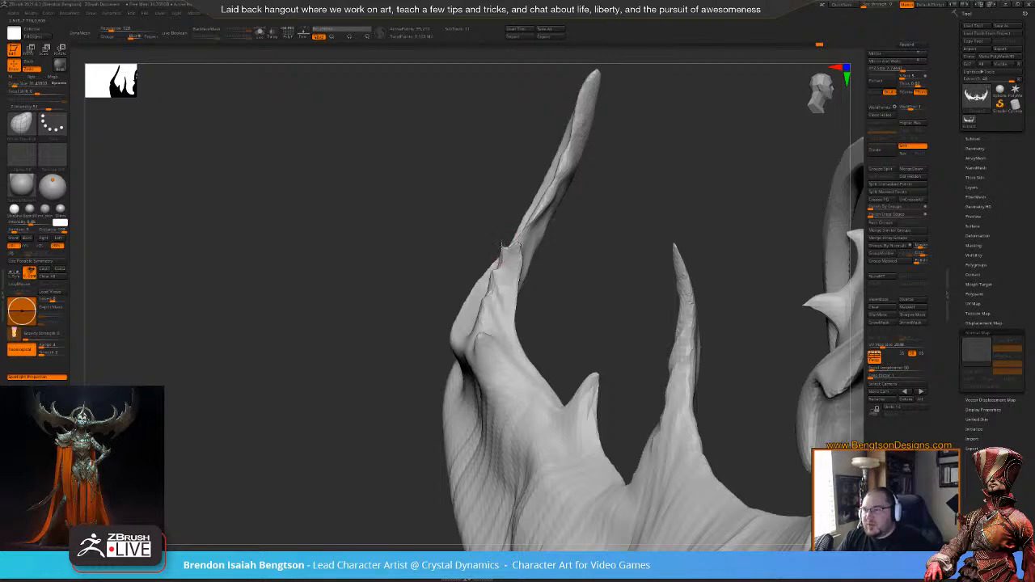
pyautogui.moveTo(588, 281); pyautogui.dragTo(491, 309)
pyautogui.press('b')
pyautogui.press('m')
pyautogui.press('t')
# - Sculpt rough striated facets onto the small hooked spike on the wing's upper inner edge and blend its base
pyautogui.moveTo(536, 254); pyautogui.dragTo(339, 251)
pyautogui.moveTo(517, 211); pyautogui.dragTo(445, 275)
pyautogui.moveTo(450, 215); pyautogui.dragTo(427, 296)
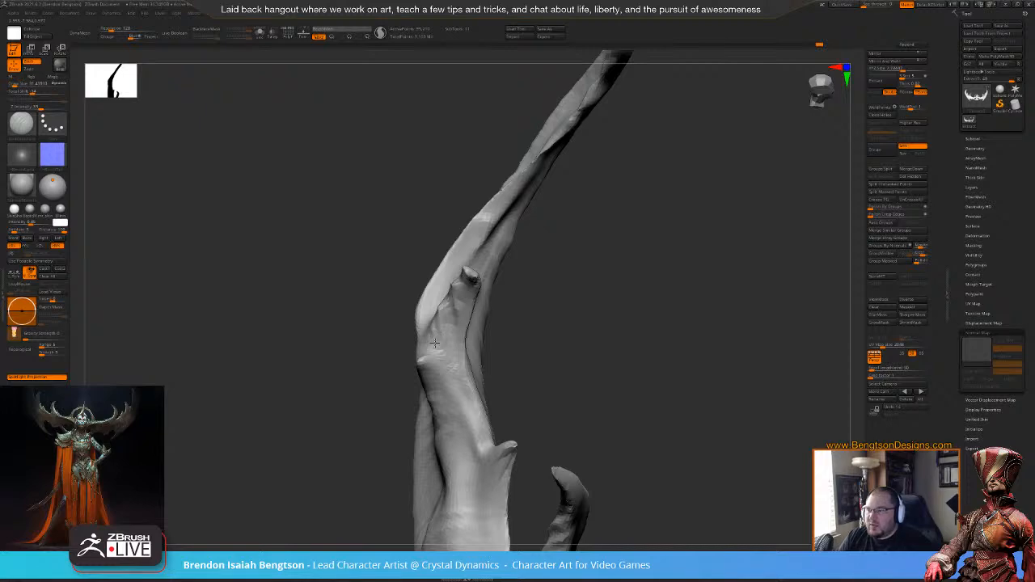
pyautogui.moveTo(552, 298); pyautogui.dragTo(413, 353)
pyautogui.moveTo(586, 353); pyautogui.dragTo(572, 274)
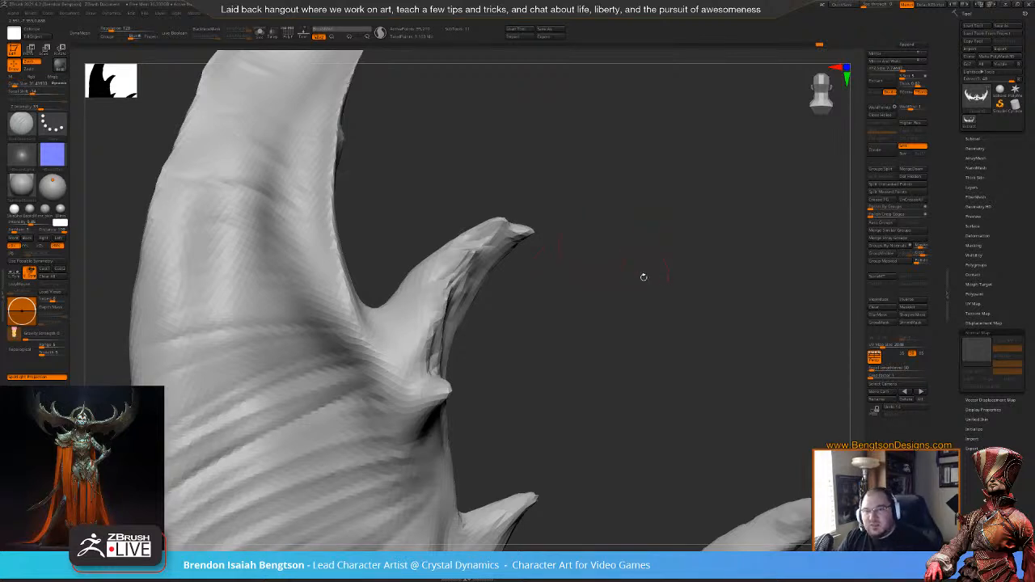
pyautogui.moveTo(655, 276); pyautogui.dragTo(660, 303)
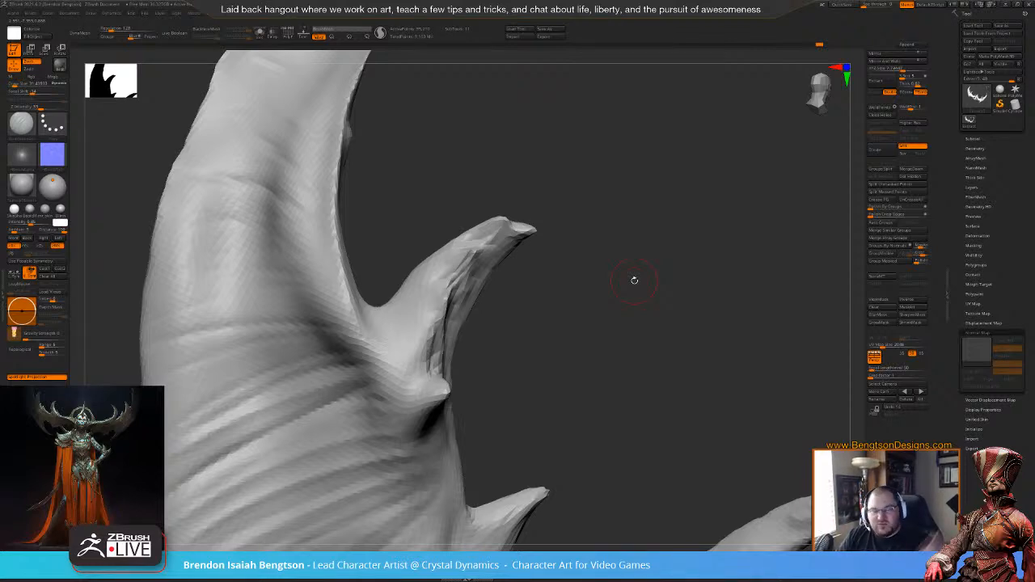
pyautogui.moveTo(549, 309); pyautogui.dragTo(561, 345)
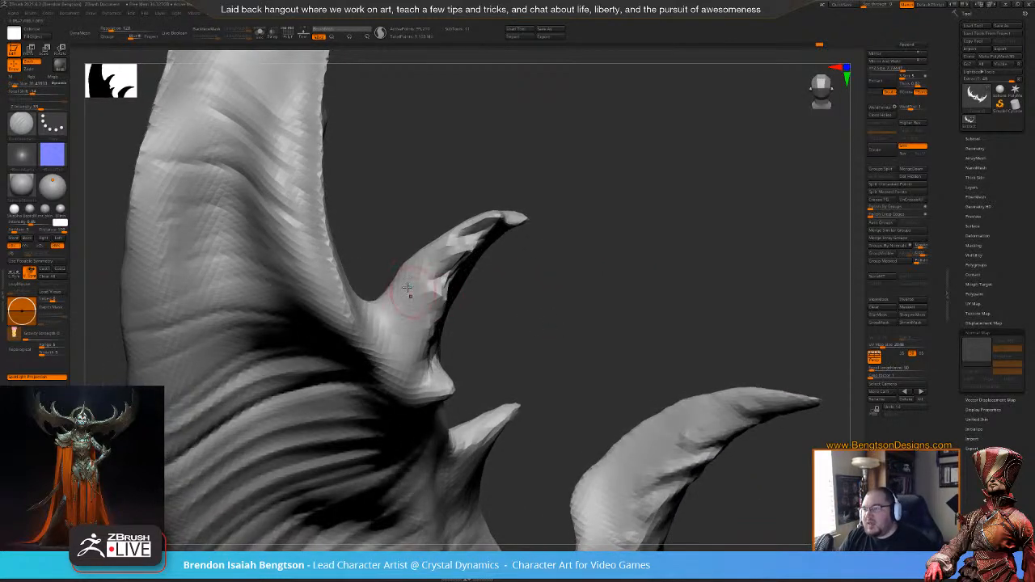
pyautogui.moveTo(577, 300)
pyautogui.mouseDown()
pyautogui.moveTo(579, 330)
pyautogui.moveTo(542, 342)
pyautogui.mouseUp()
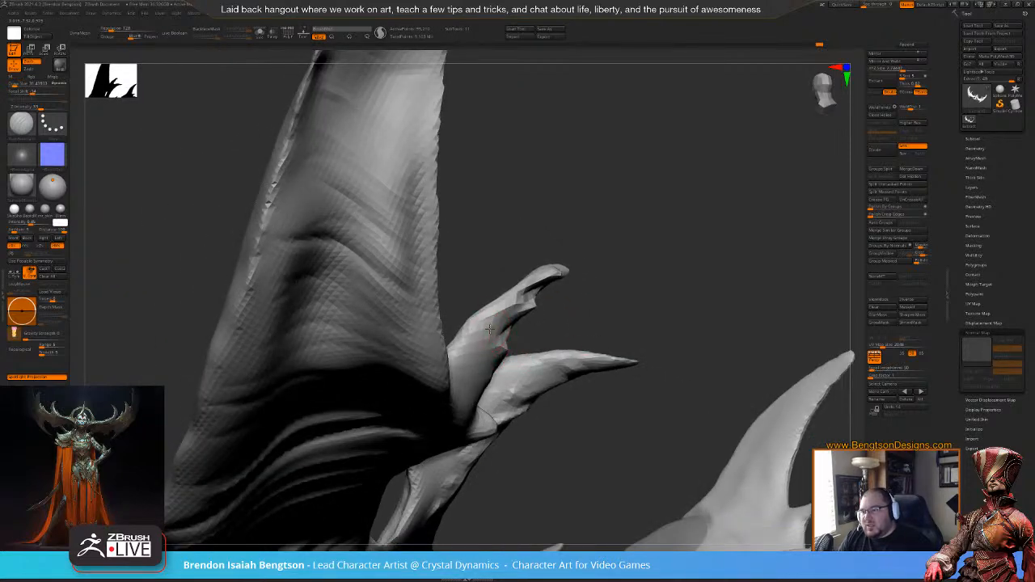
# - Examine the whole figure from the front and back to judge the headdress silhouette
pyautogui.moveTo(582, 289); pyautogui.dragTo(590, 241)
pyautogui.keyDown('alt'); pyautogui.moveTo(660, 340); pyautogui.dragTo(618, 126); pyautogui.keyUp('alt')
pyautogui.moveTo(656, 313)
pyautogui.mouseDown()
pyautogui.moveTo(601, 404)
pyautogui.moveTo(669, 351)
pyautogui.moveTo(693, 269)
pyautogui.mouseUp()
pyautogui.moveTo(588, 434)
pyautogui.keyDown('alt'); pyautogui.mouseDown()
pyautogui.moveTo(658, 363)
pyautogui.moveTo(623, 296)
pyautogui.moveTo(638, 299)
pyautogui.moveTo(591, 325)
pyautogui.mouseUp(); pyautogui.keyUp('alt')
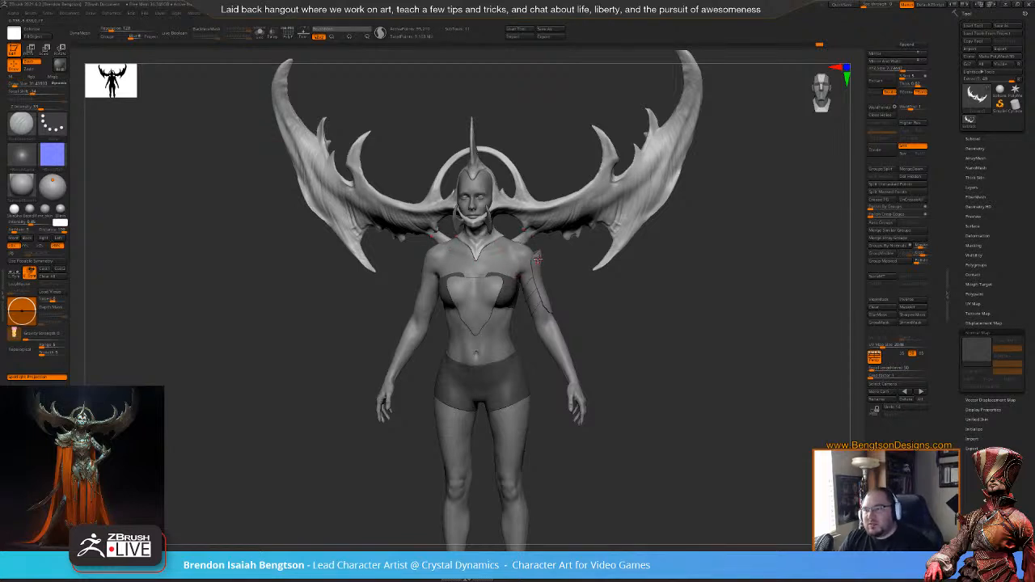
pyautogui.moveTo(631, 292); pyautogui.dragTo(628, 337)
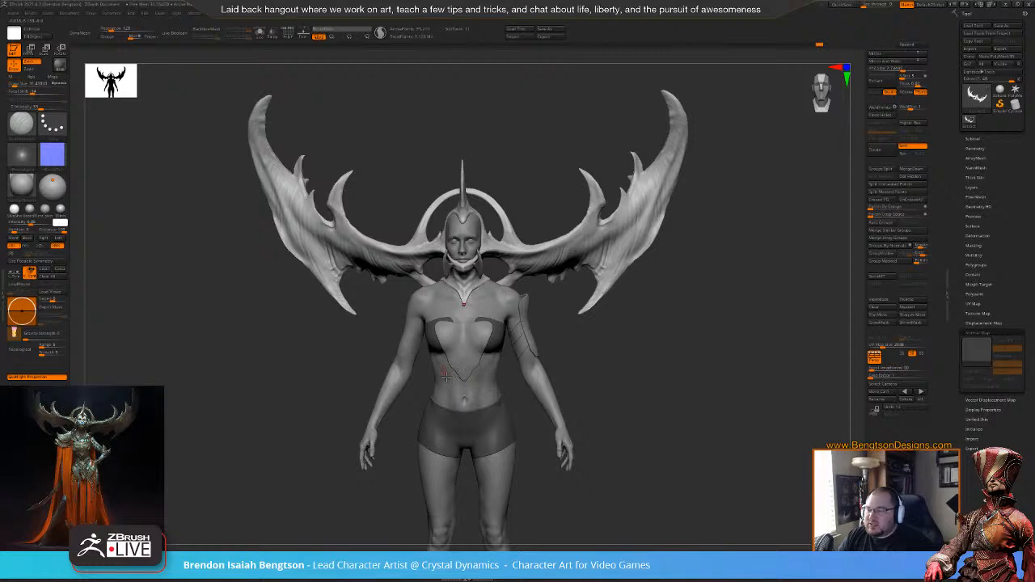
pyautogui.moveTo(526, 336); pyautogui.dragTo(536, 309)
pyautogui.moveTo(491, 298); pyautogui.dragTo(428, 284, button='right')
pyautogui.keyDown('ctrl'); pyautogui.moveTo(524, 266); pyautogui.dragTo(472, 289, button='right'); pyautogui.keyUp('ctrl')
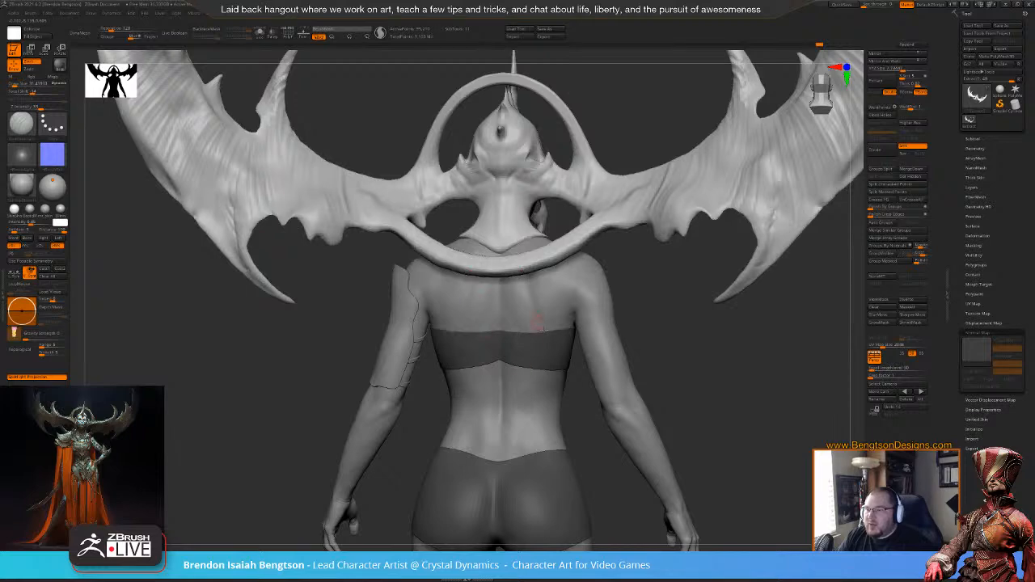
# - Reshape the lower ring behind the shoulders with an enlarged Move Topological brush and smooth its surface
pyautogui.keyDown('ctrl'); pyautogui.moveTo(524, 396); pyautogui.dragTo(481, 344, button='right'); pyautogui.keyUp('ctrl')
pyautogui.press('b')
pyautogui.press('m')
pyautogui.press('t')
pyautogui.press('space')
pyautogui.moveTo(477, 313); pyautogui.dragTo(483, 314)
pyautogui.moveTo(472, 236); pyautogui.dragTo(501, 289, button='right')
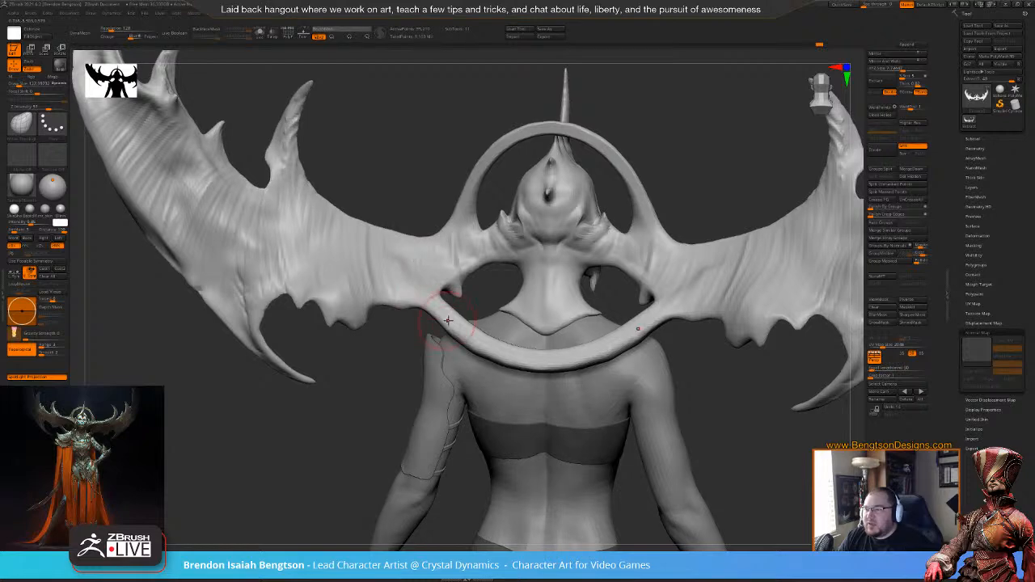
pyautogui.moveTo(458, 322)
pyautogui.keyDown('shift'); pyautogui.mouseDown()
pyautogui.moveTo(486, 343)
pyautogui.moveTo(583, 360)
pyautogui.mouseUp(); pyautogui.keyUp('shift')
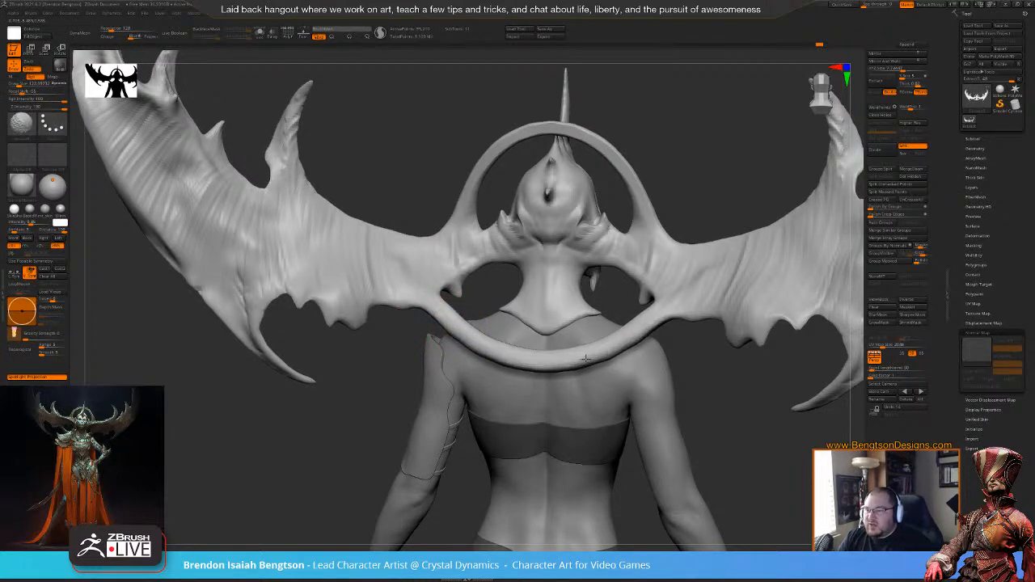
# - Polish the lower ring's joint with the wing using hPolish, and adjust the ring's curve from below with Move Topological
pyautogui.moveTo(399, 166); pyautogui.dragTo(421, 187)
pyautogui.press('b')
pyautogui.press('h')
pyautogui.press('p')
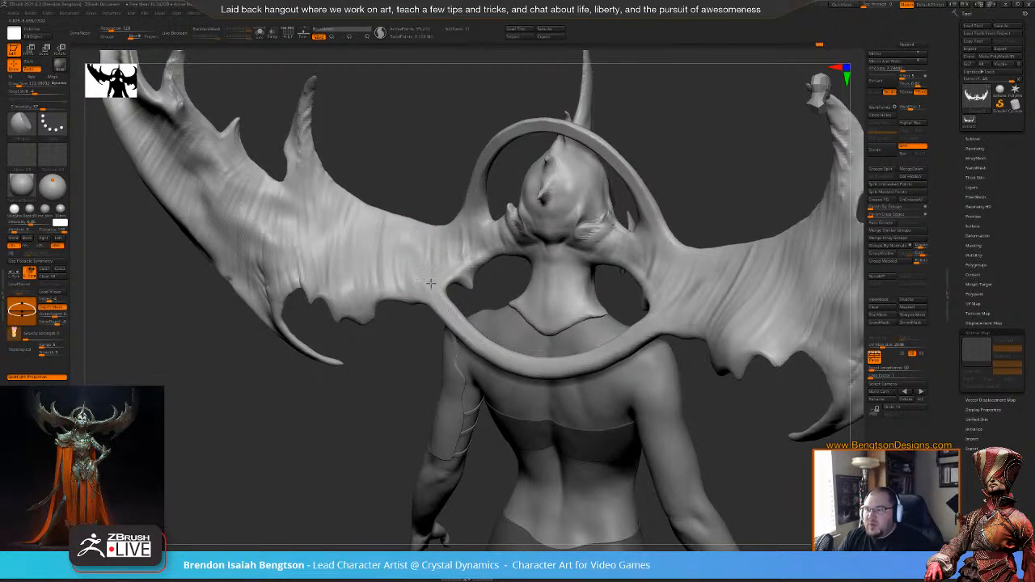
pyautogui.moveTo(418, 173); pyautogui.dragTo(434, 307)
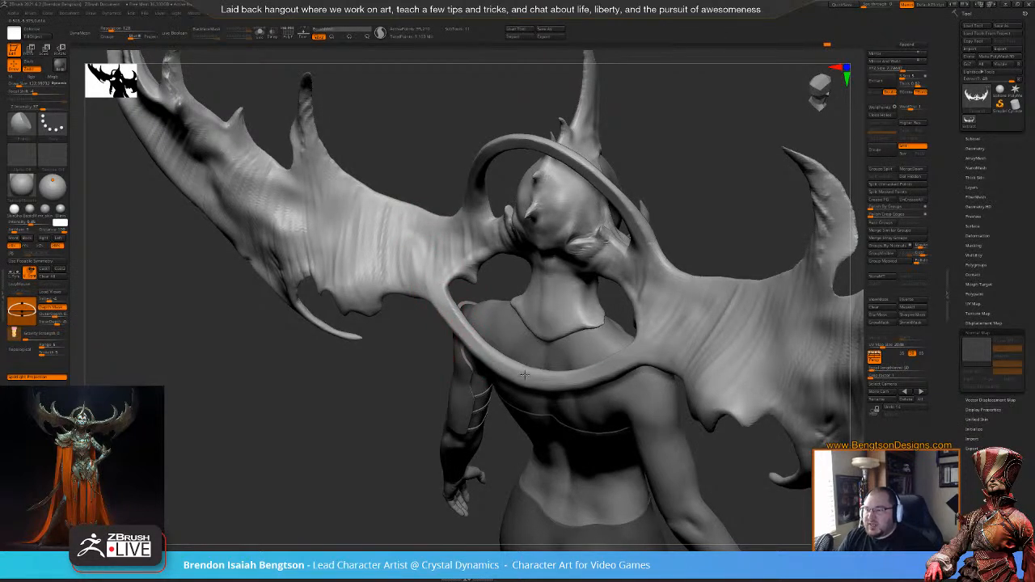
pyautogui.keyDown('shift'); pyautogui.moveTo(444, 303); pyautogui.dragTo(445, 297); pyautogui.keyUp('shift')
pyautogui.moveTo(407, 356)
pyautogui.mouseDown()
pyautogui.moveTo(410, 261)
pyautogui.moveTo(439, 273)
pyautogui.moveTo(429, 282)
pyautogui.mouseUp()
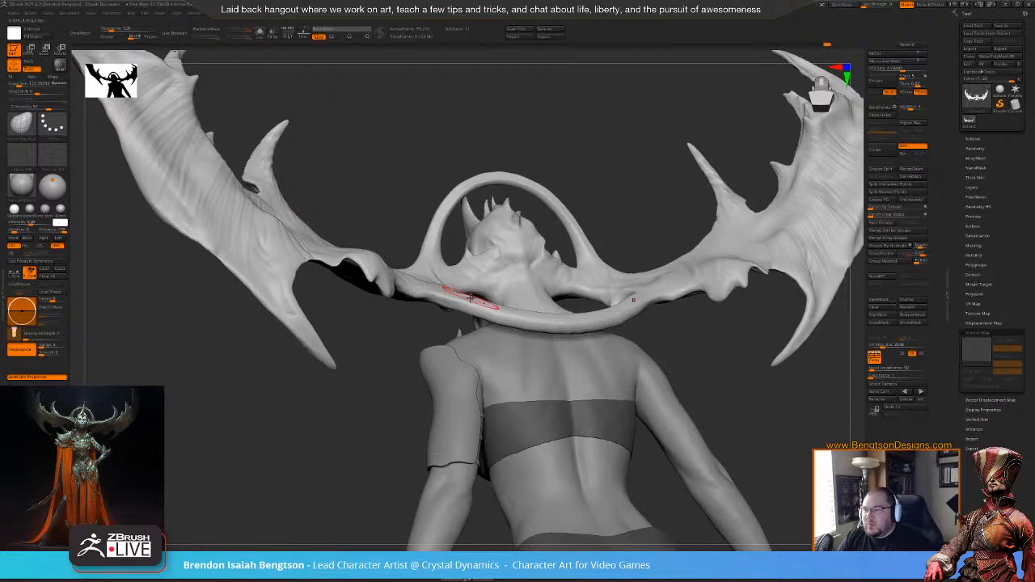
pyautogui.moveTo(494, 302); pyautogui.dragTo(490, 306)
# - Build up clay at the base of the halo arch where it joins the helmet and wing
pyautogui.moveTo(622, 167); pyautogui.dragTo(562, 128)
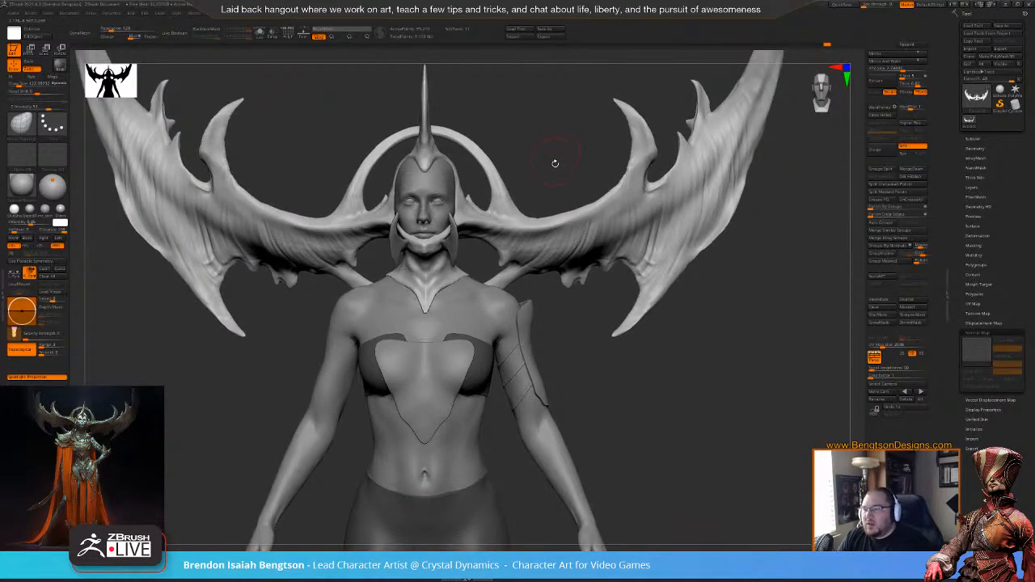
pyautogui.moveTo(582, 344)
pyautogui.mouseDown()
pyautogui.moveTo(580, 369)
pyautogui.moveTo(582, 359)
pyautogui.mouseUp()
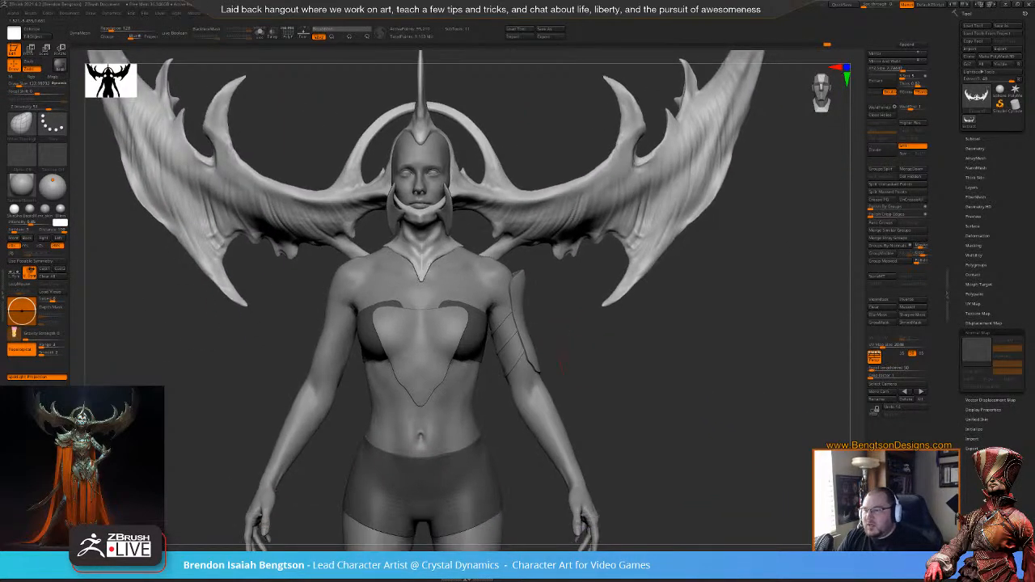
pyautogui.moveTo(571, 301); pyautogui.dragTo(554, 322)
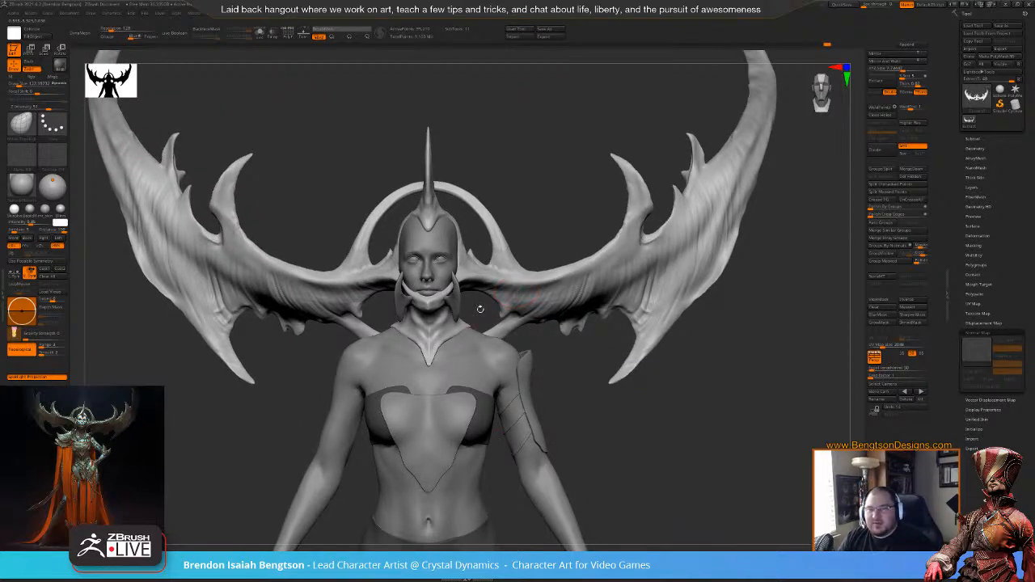
pyautogui.keyDown('alt'); pyautogui.moveTo(563, 143); pyautogui.dragTo(575, 300); pyautogui.keyUp('alt')
pyautogui.moveTo(598, 236); pyautogui.dragTo(480, 262)
pyautogui.press('space')
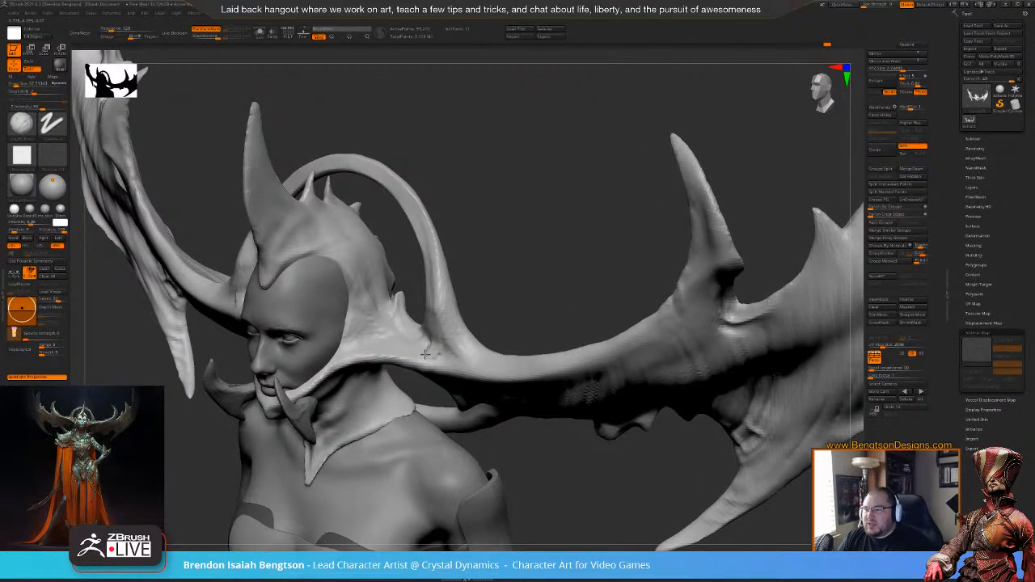
pyautogui.moveTo(432, 356); pyautogui.dragTo(488, 272)
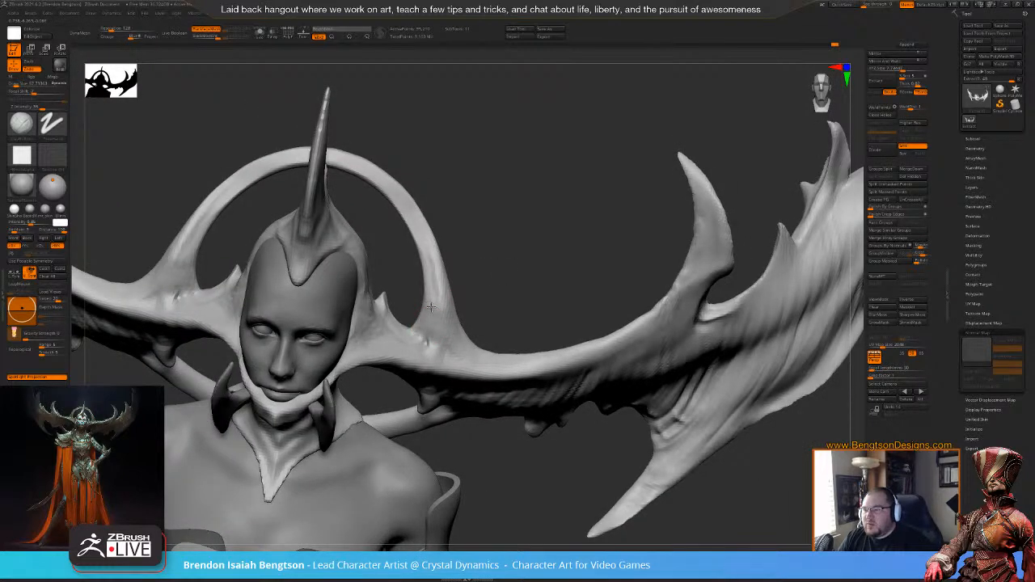
pyautogui.moveTo(498, 271); pyautogui.dragTo(473, 250)
pyautogui.moveTo(501, 289); pyautogui.dragTo(408, 416)
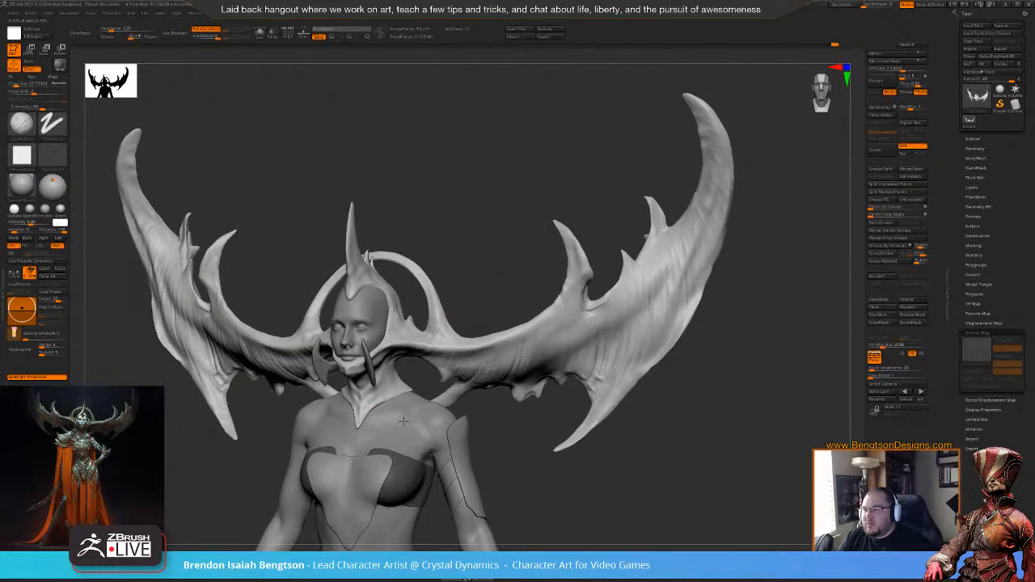
# - Sculpt fine striations across the front of the wing toward its lower spike, checking them against the full figure
pyautogui.keyDown('alt'); pyautogui.moveTo(440, 352); pyautogui.dragTo(452, 284); pyautogui.keyUp('alt')
pyautogui.keyDown('alt'); pyautogui.moveTo(552, 429); pyautogui.dragTo(552, 377); pyautogui.keyUp('alt')
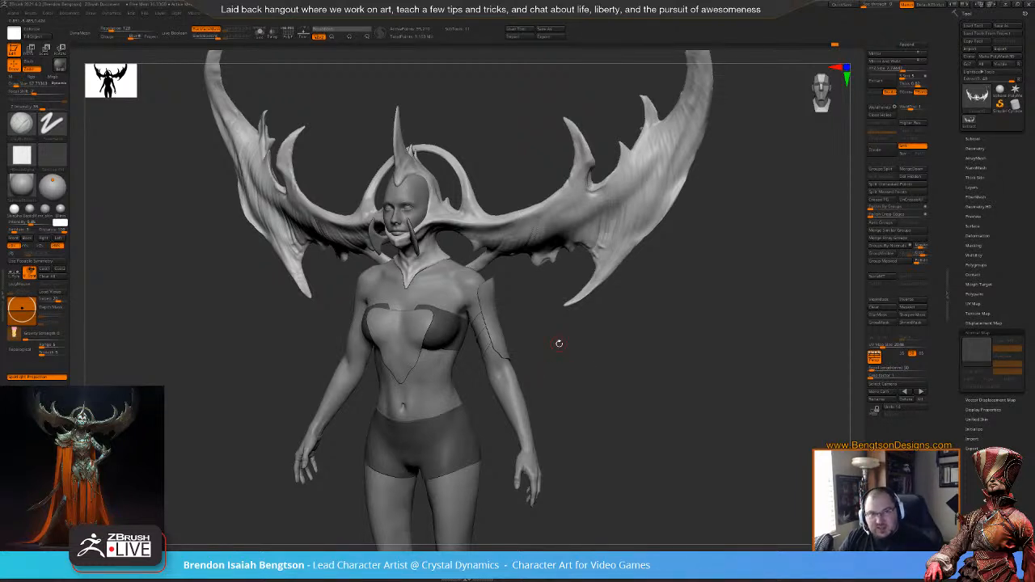
pyautogui.keyDown('alt'); pyautogui.moveTo(561, 369); pyautogui.dragTo(563, 420); pyautogui.keyUp('alt')
pyautogui.moveTo(536, 232); pyautogui.dragTo(547, 268)
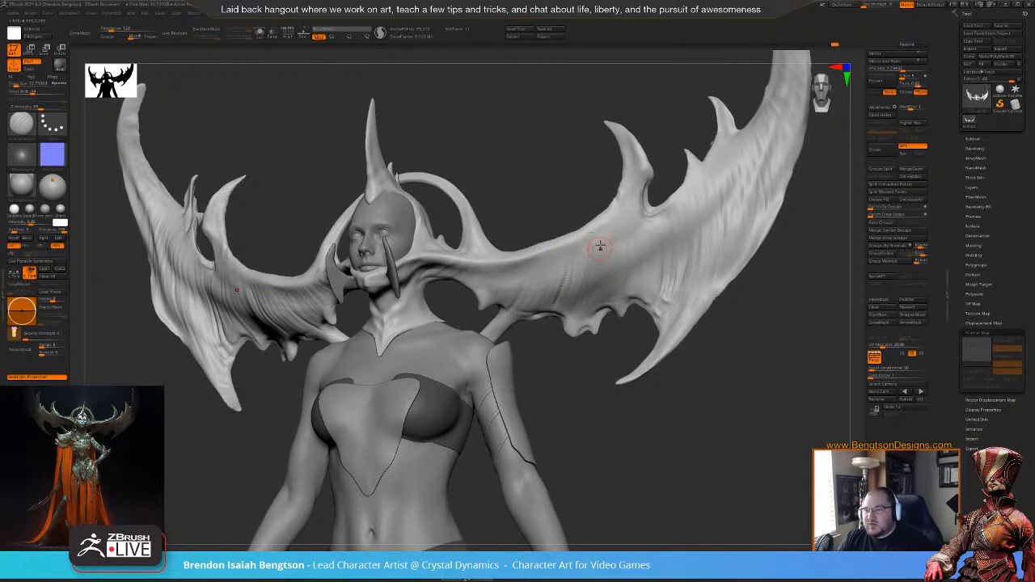
pyautogui.moveTo(577, 162); pyautogui.dragTo(681, 307)
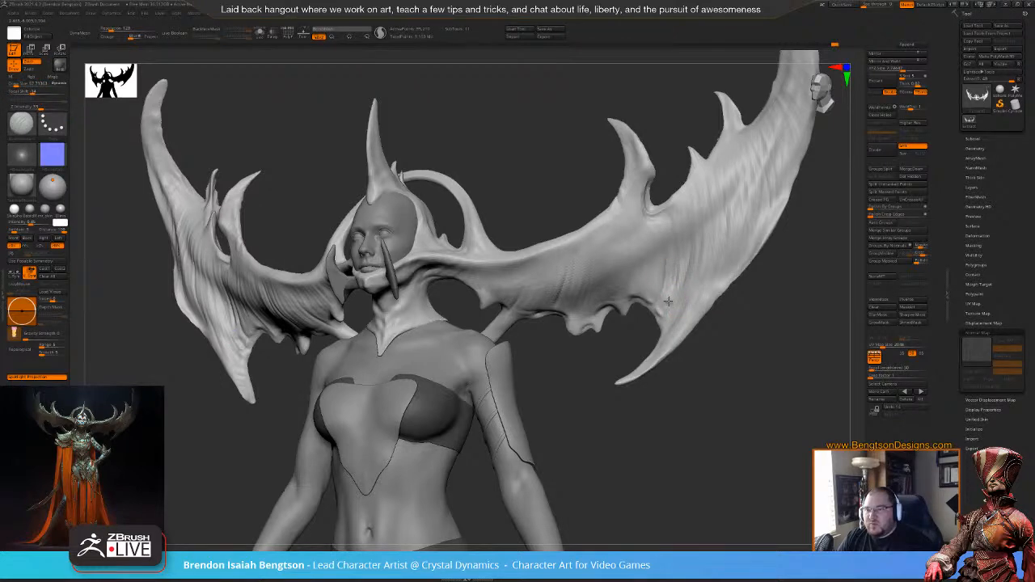
pyautogui.moveTo(677, 362); pyautogui.dragTo(709, 397)
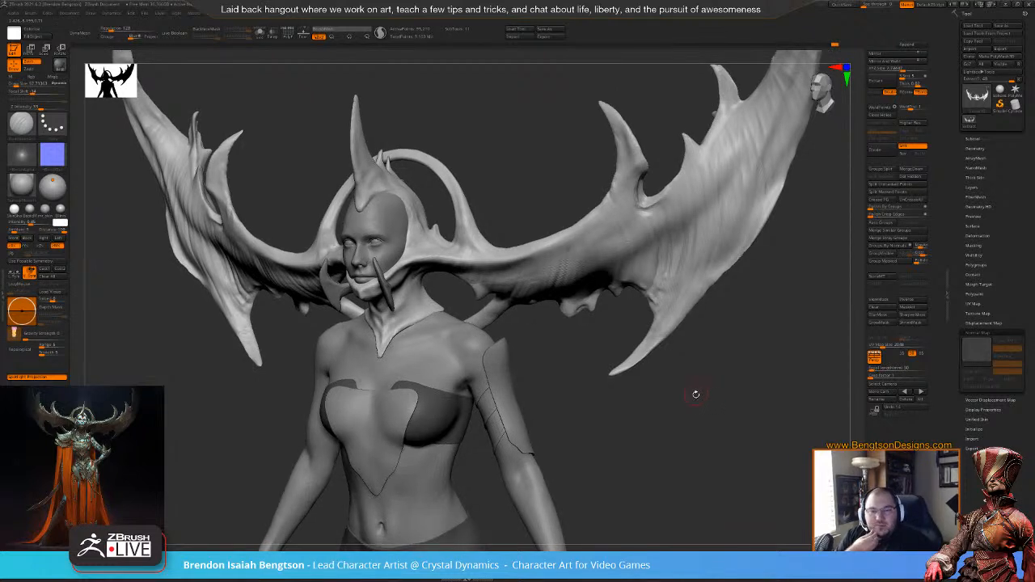
pyautogui.moveTo(655, 440); pyautogui.dragTo(632, 410)
# - Sculpt striations across the back of the wing root where it meets the halo arch and lower ring
pyautogui.keyDown('alt'); pyautogui.moveTo(756, 182); pyautogui.dragTo(586, 309); pyautogui.keyUp('alt')
pyautogui.moveTo(629, 248); pyautogui.dragTo(512, 294)
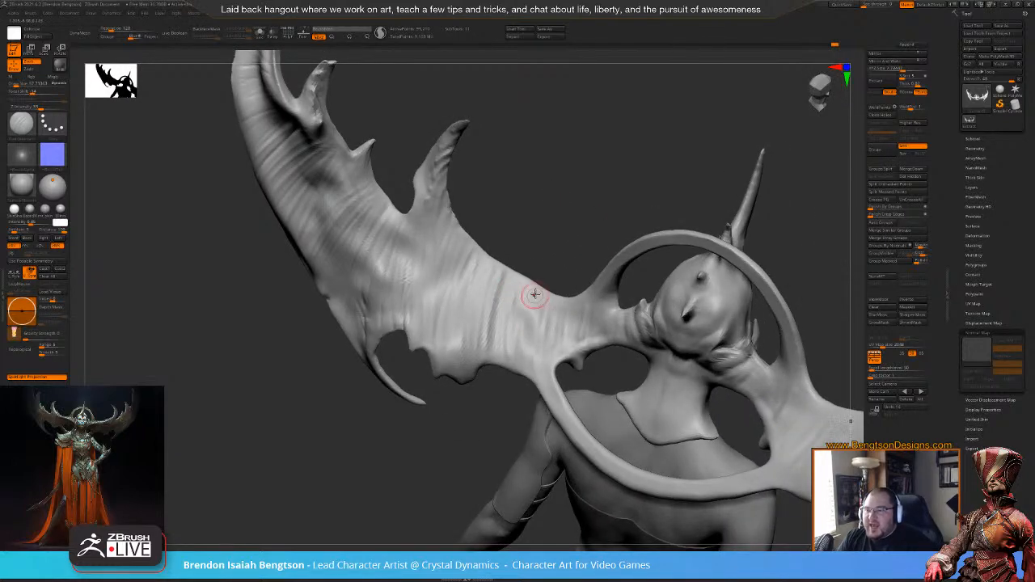
pyautogui.moveTo(573, 215); pyautogui.dragTo(577, 320)
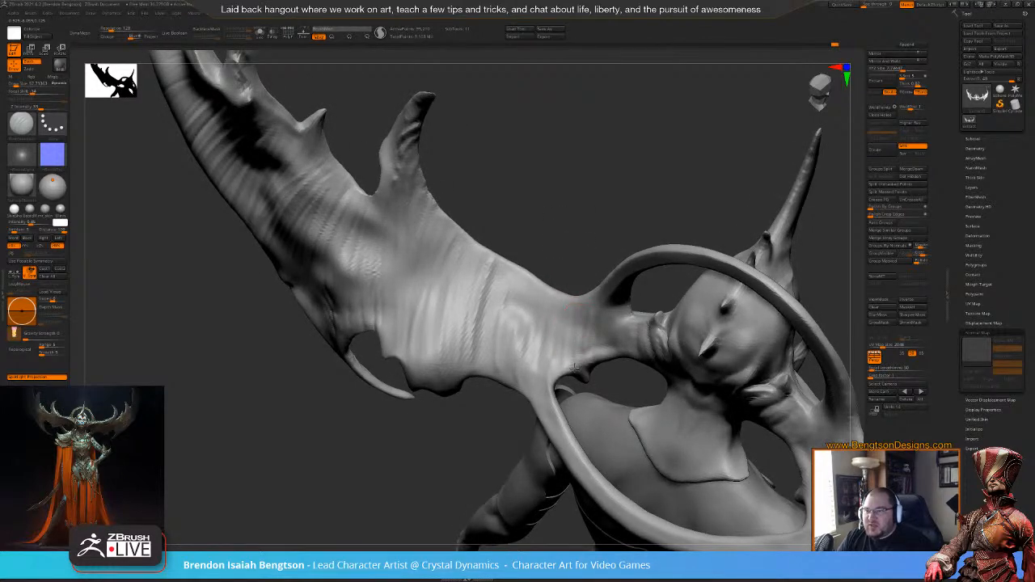
pyautogui.moveTo(584, 255); pyautogui.dragTo(583, 310)
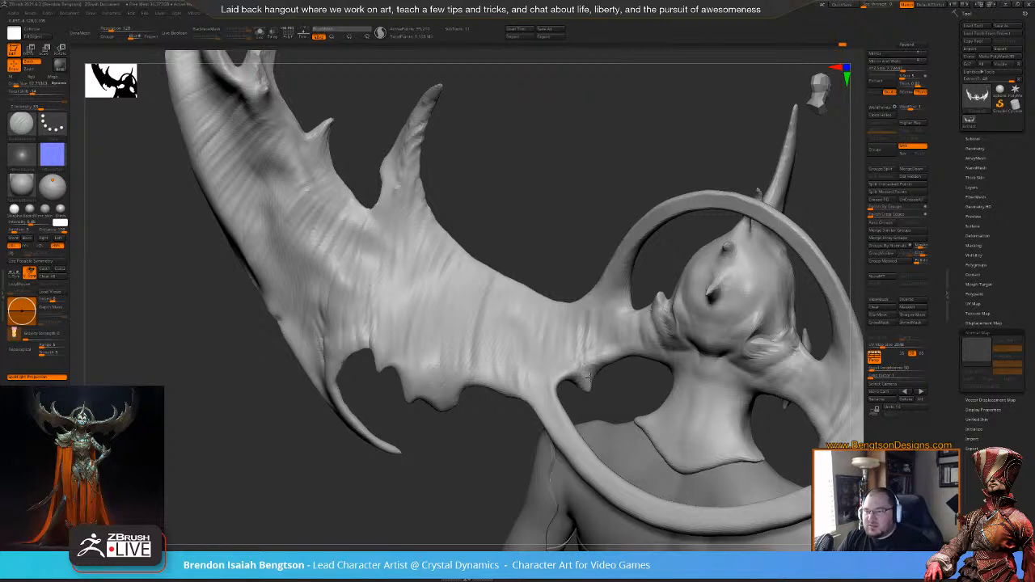
pyautogui.moveTo(578, 202)
pyautogui.mouseDown()
pyautogui.moveTo(578, 214)
pyautogui.moveTo(532, 251)
pyautogui.moveTo(536, 225)
pyautogui.moveTo(547, 270)
pyautogui.mouseUp()
pyautogui.moveTo(600, 304); pyautogui.dragTo(608, 280)
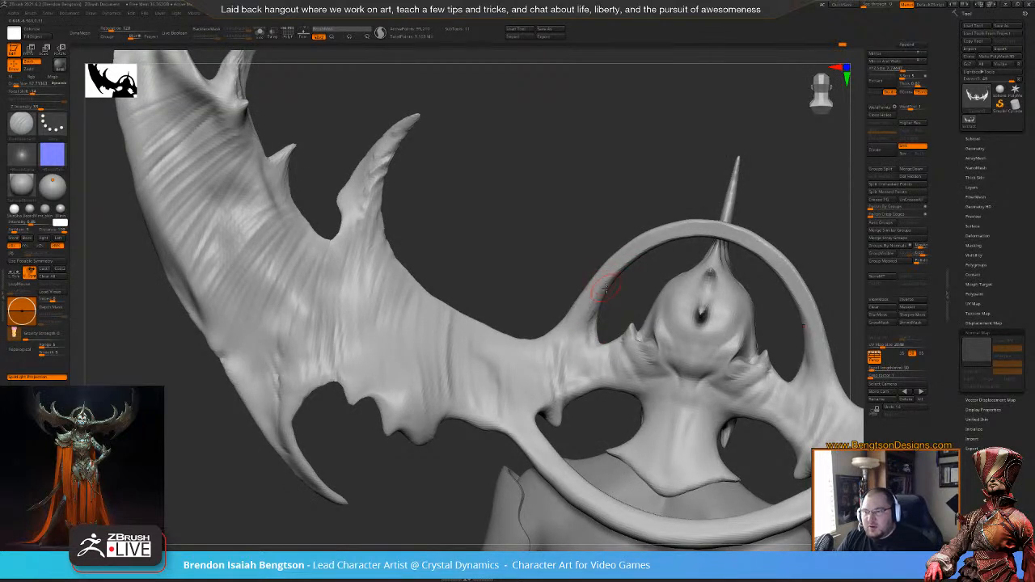
# - Polish the halo arch near its base at the back of the wing
pyautogui.moveTo(604, 321); pyautogui.dragTo(527, 357)
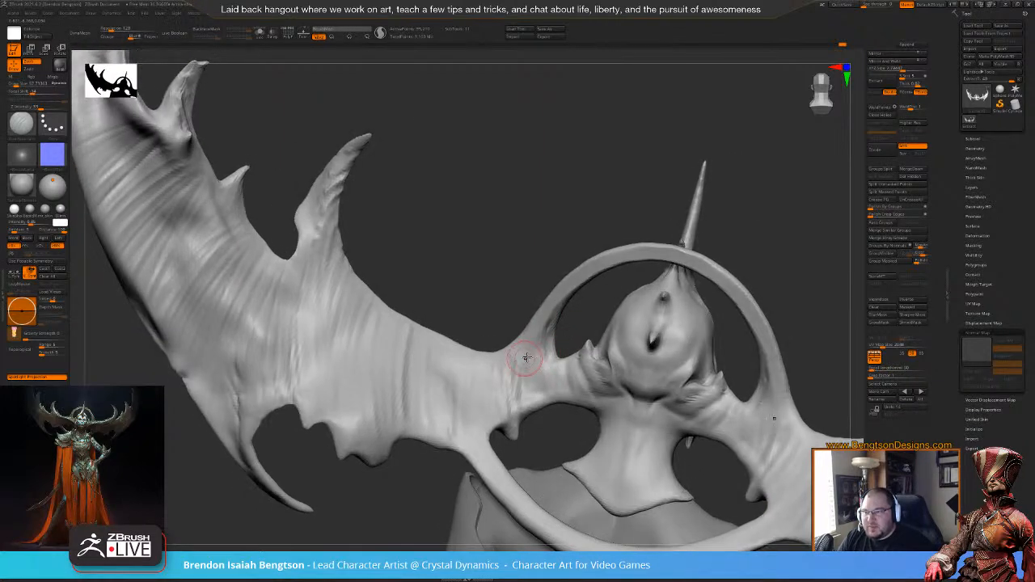
pyautogui.press('2')
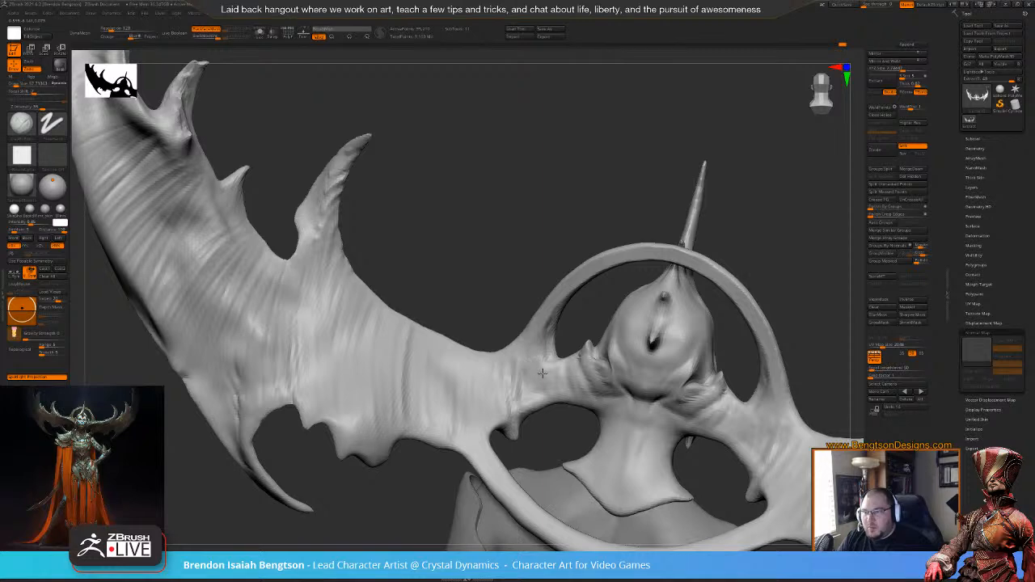
pyautogui.moveTo(555, 272)
pyautogui.mouseDown()
pyautogui.moveTo(504, 270)
pyautogui.moveTo(520, 327)
pyautogui.moveTo(474, 273)
pyautogui.moveTo(582, 194)
pyautogui.moveTo(569, 248)
pyautogui.moveTo(506, 203)
pyautogui.moveTo(577, 299)
pyautogui.moveTo(557, 265)
pyautogui.mouseUp()
# - Smooth the outer edge of the upper horn and pull a small point out of it with Move Topological
pyautogui.keyDown('alt'); pyautogui.moveTo(358, 110); pyautogui.dragTo(417, 219, button='right'); pyautogui.keyUp('alt')
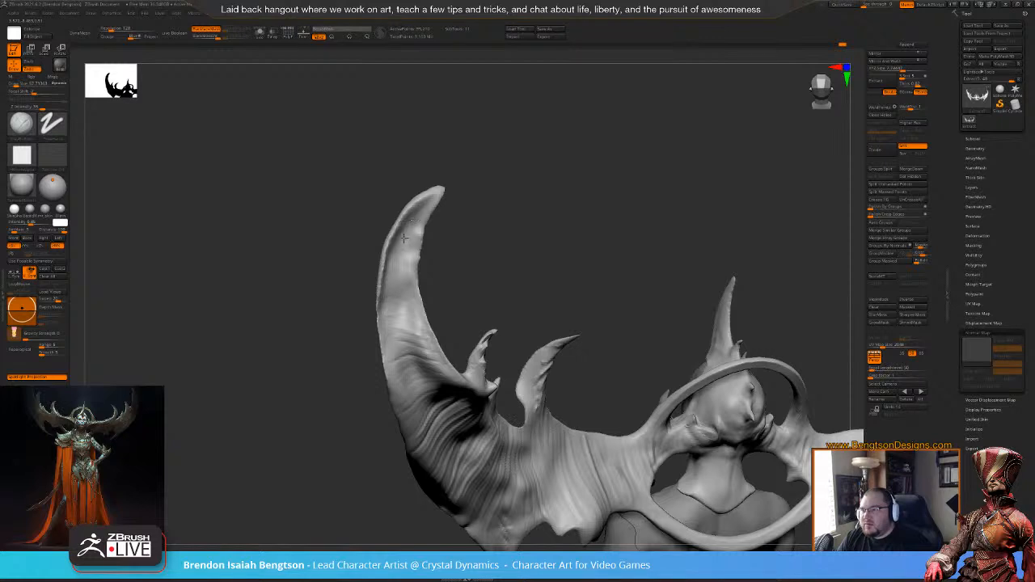
pyautogui.moveTo(413, 238)
pyautogui.mouseDown()
pyautogui.moveTo(417, 265)
pyautogui.moveTo(501, 211)
pyautogui.mouseUp()
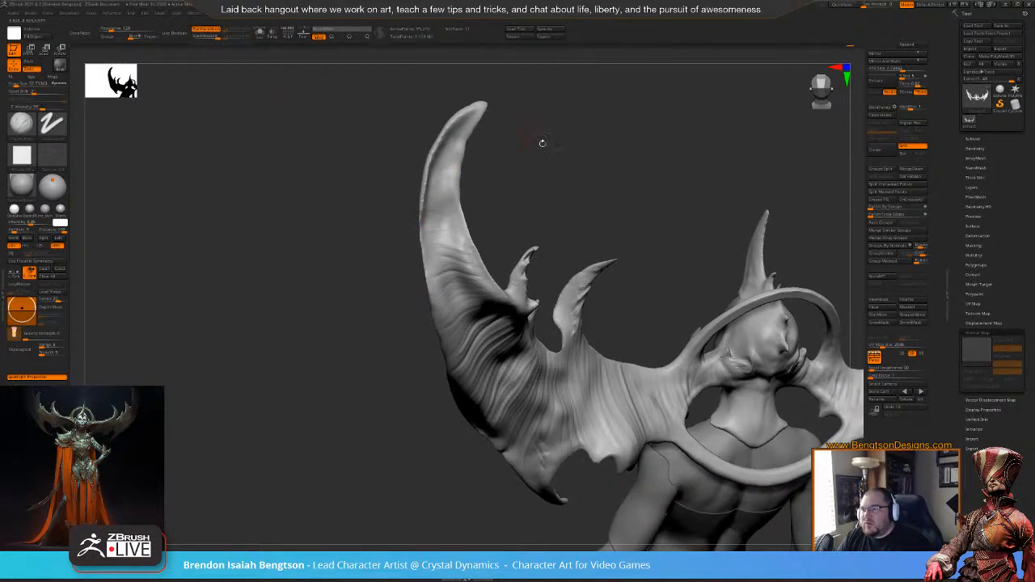
pyautogui.moveTo(522, 129); pyautogui.dragTo(485, 220)
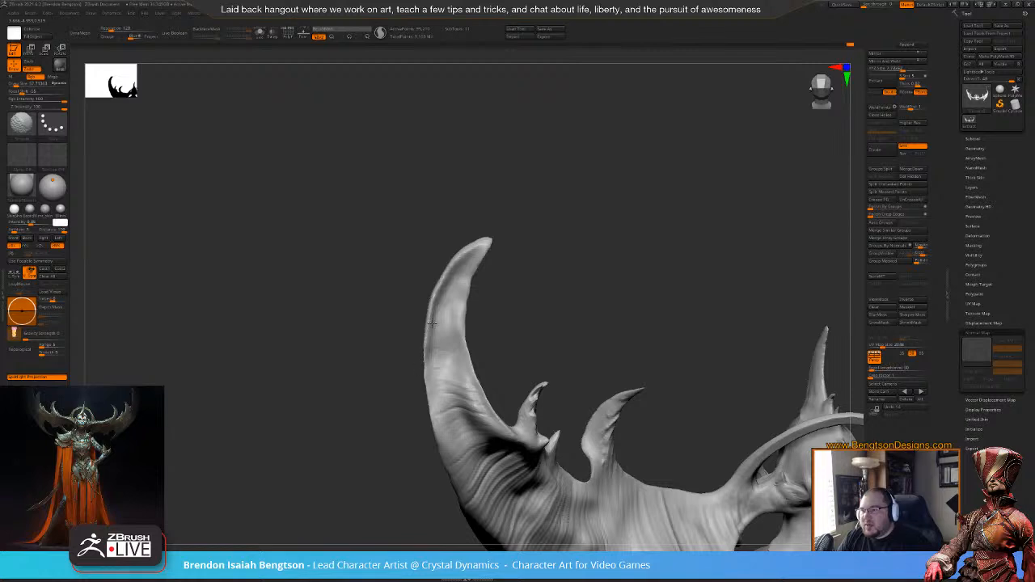
pyautogui.keyDown('shift'); pyautogui.moveTo(424, 357); pyautogui.dragTo(423, 378); pyautogui.keyUp('shift')
pyautogui.moveTo(557, 319)
pyautogui.mouseDown()
pyautogui.moveTo(589, 220)
pyautogui.moveTo(499, 364)
pyautogui.mouseUp()
pyautogui.moveTo(530, 230); pyautogui.dragTo(510, 207)
pyautogui.press('shift')
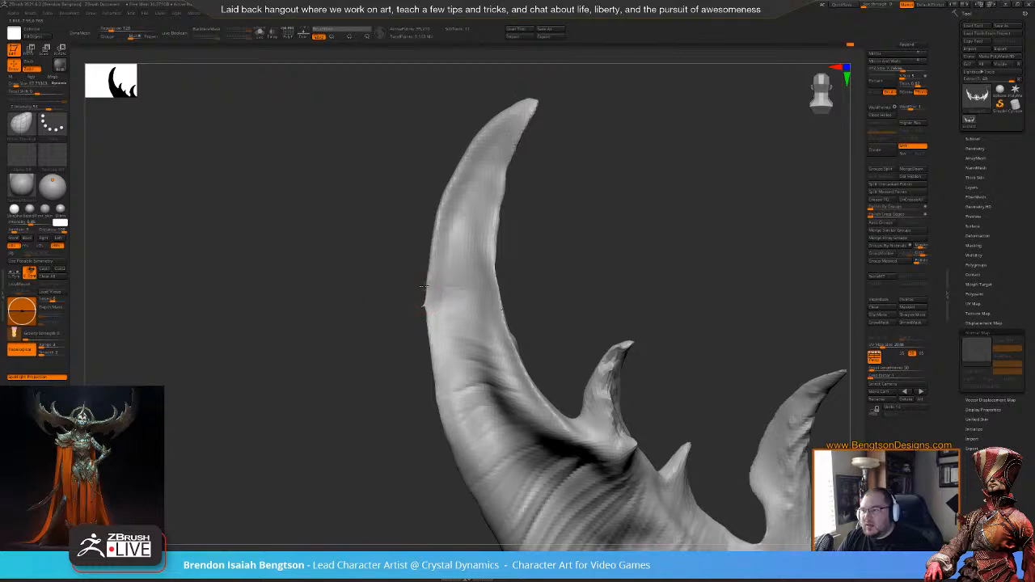
pyautogui.moveTo(432, 262); pyautogui.dragTo(428, 257)
pyautogui.keyDown('shift'); pyautogui.moveTo(430, 322); pyautogui.dragTo(425, 312); pyautogui.keyUp('shift')
# - Polish flat planes along the back of the upper horn from its tip toward the middle
pyautogui.moveTo(523, 257)
pyautogui.mouseDown()
pyautogui.moveTo(559, 249)
pyautogui.moveTo(480, 232)
pyautogui.moveTo(481, 189)
pyautogui.mouseUp()
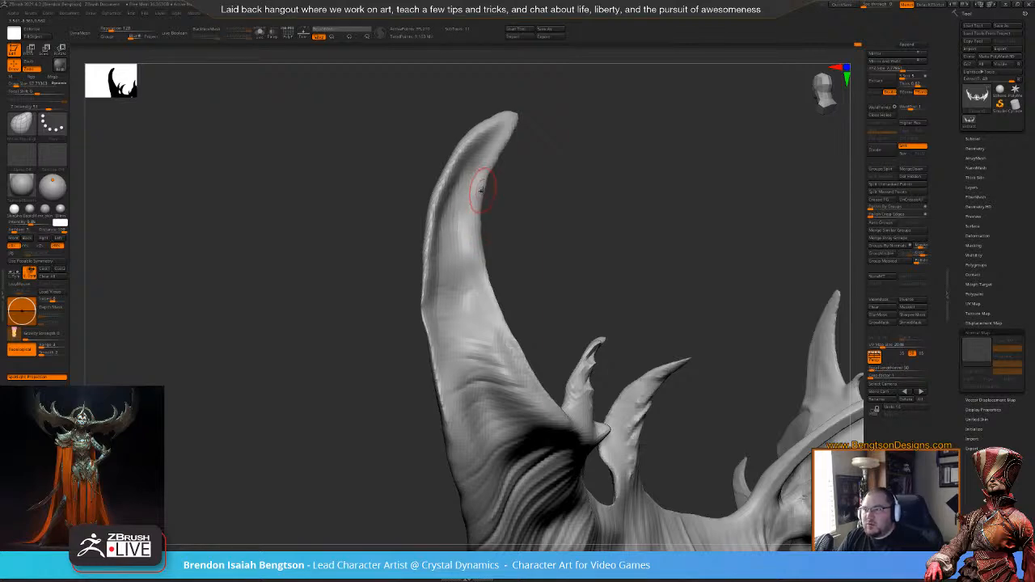
pyautogui.moveTo(517, 243); pyautogui.dragTo(562, 242)
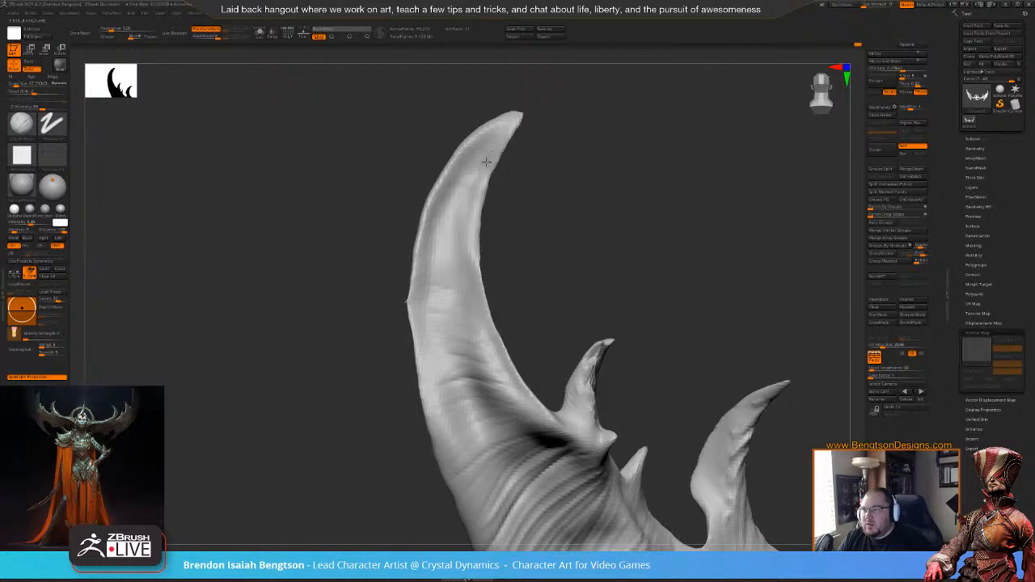
pyautogui.moveTo(478, 170)
pyautogui.mouseDown()
pyautogui.moveTo(465, 158)
pyautogui.moveTo(456, 280)
pyautogui.mouseUp()
pyautogui.moveTo(593, 225)
pyautogui.keyDown('alt'); pyautogui.mouseDown()
pyautogui.moveTo(562, 192)
pyautogui.moveTo(609, 210)
pyautogui.mouseUp(); pyautogui.keyUp('alt')
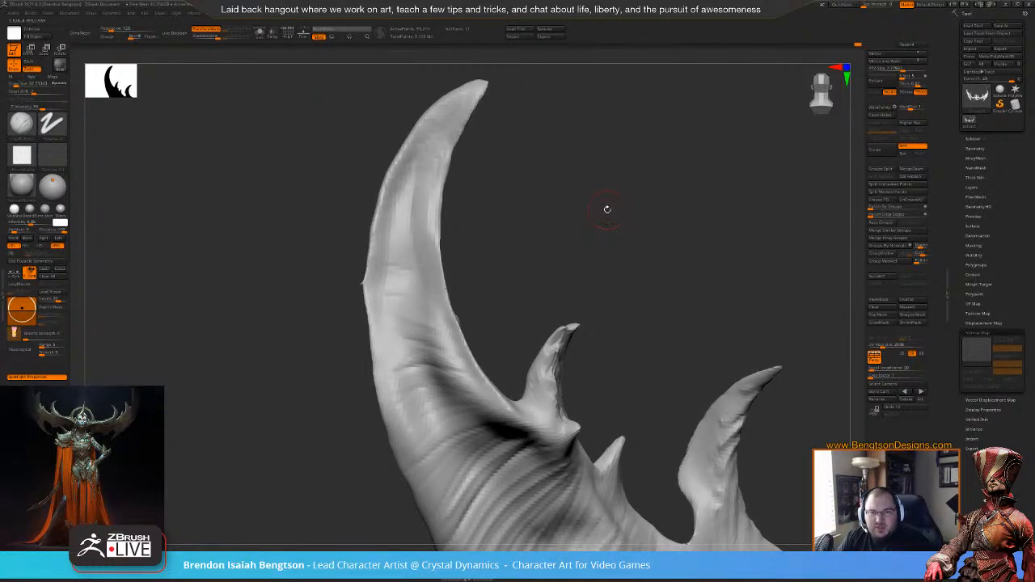
pyautogui.moveTo(598, 236); pyautogui.dragTo(591, 196)
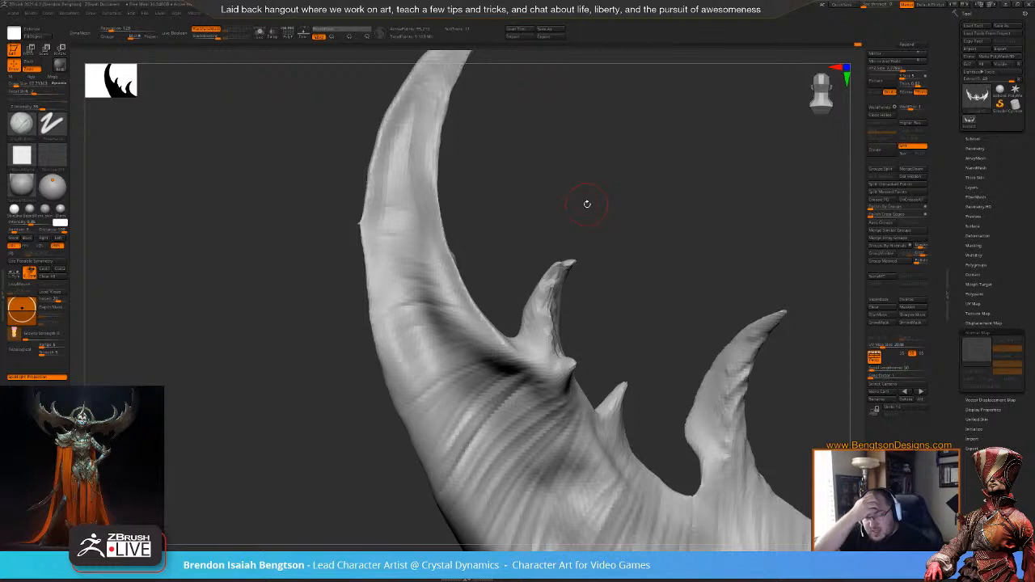
pyautogui.moveTo(584, 210); pyautogui.dragTo(581, 289)
# - Switch to the Move Topological brush and resize it for the front of the upper horn
pyautogui.moveTo(670, 246); pyautogui.dragTo(623, 254)
pyautogui.press('space')
pyautogui.press('b')
pyautogui.press('m')
pyautogui.press('t')
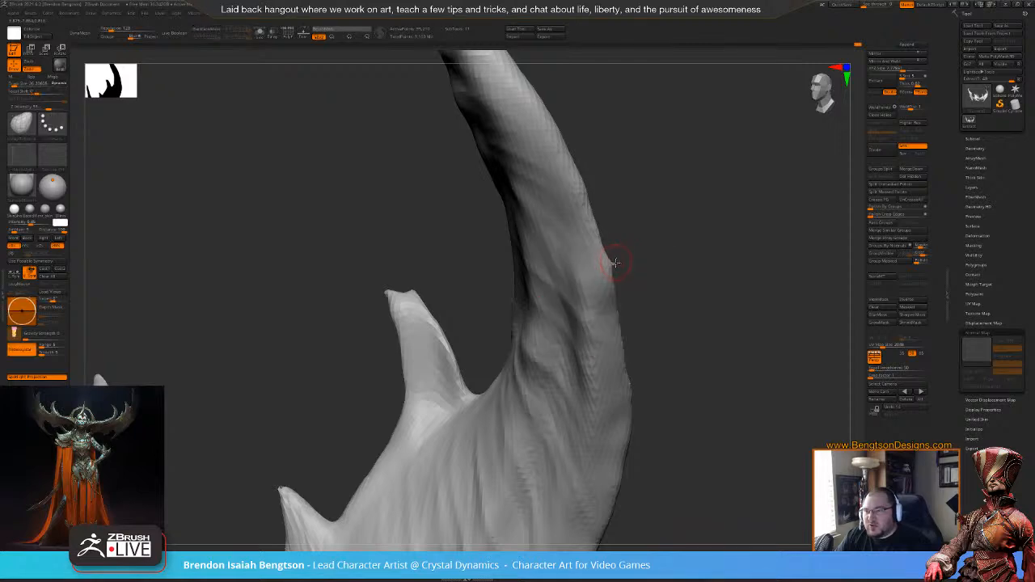
pyautogui.keyDown('alt'); pyautogui.moveTo(631, 282); pyautogui.dragTo(619, 188); pyautogui.keyUp('alt')
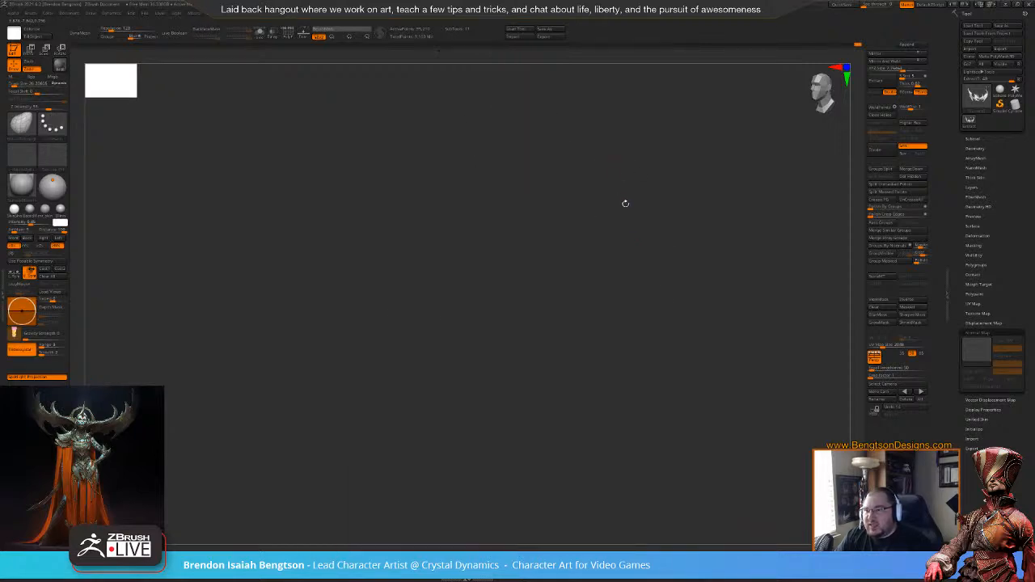
# - Compare the full figure and its headdress with the enlarged concept art from the front
pyautogui.press('f')
pyautogui.moveTo(580, 291)
pyautogui.mouseDown()
pyautogui.moveTo(501, 287)
pyautogui.moveTo(456, 274)
pyautogui.moveTo(459, 259)
pyautogui.moveTo(470, 343)
pyautogui.mouseUp()
pyautogui.keyDown('alt'); pyautogui.moveTo(471, 307); pyautogui.dragTo(475, 282); pyautogui.keyUp('alt')
pyautogui.moveTo(475, 282); pyautogui.dragTo(470, 277, button='right')
pyautogui.hotkey('alt', 'Tab')
pyautogui.moveTo(782, 184); pyautogui.dragTo(210, 249, button='right')
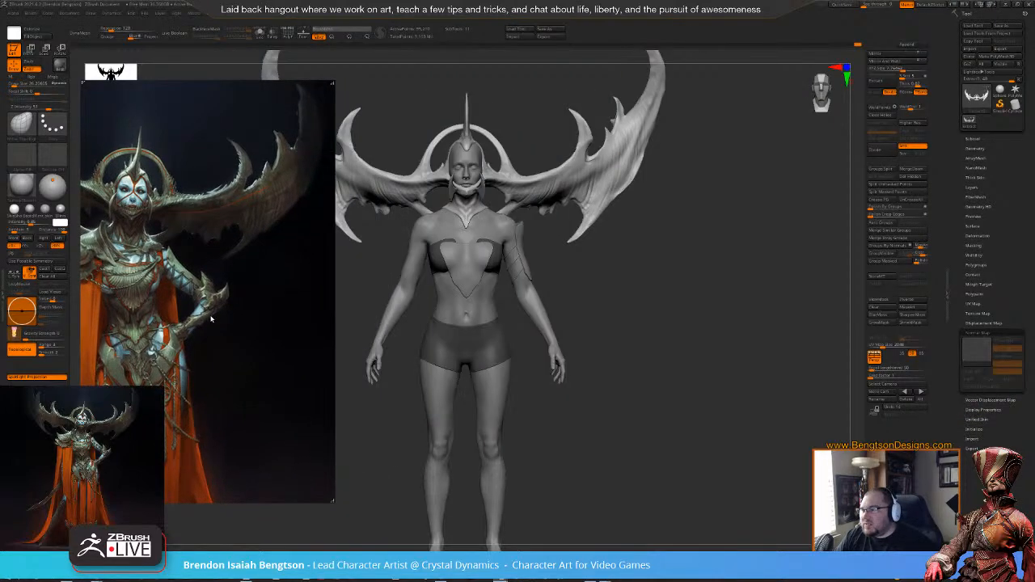
pyautogui.scroll(-3, 206, 318)
pyautogui.scroll(-1, 206, 315)
pyautogui.moveTo(170, 254); pyautogui.dragTo(212, 242, button='middle')
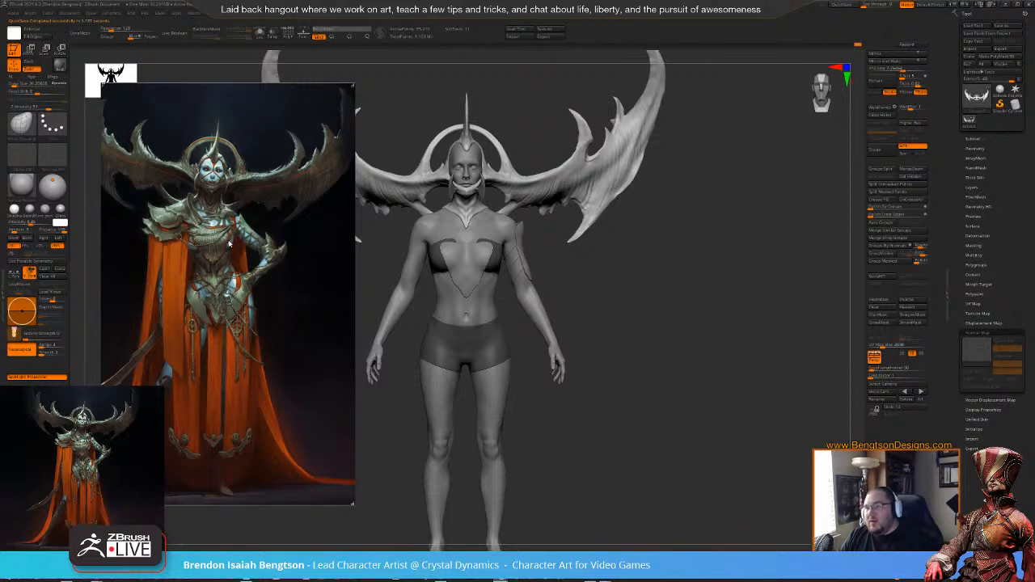
pyautogui.hotkey('shift', 'z')
pyautogui.moveTo(681, 435); pyautogui.dragTo(676, 423)
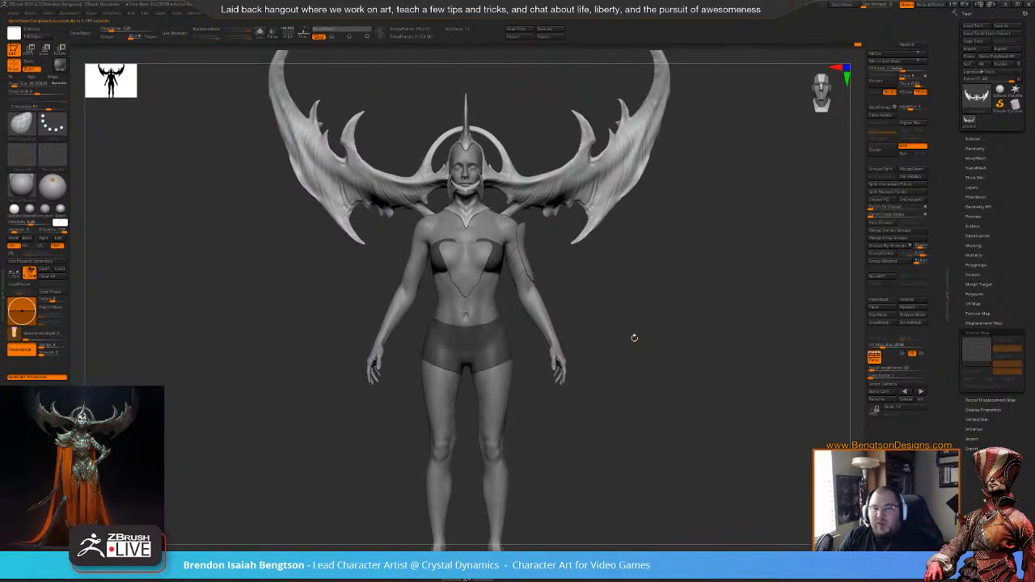
pyautogui.click(1005, 6)
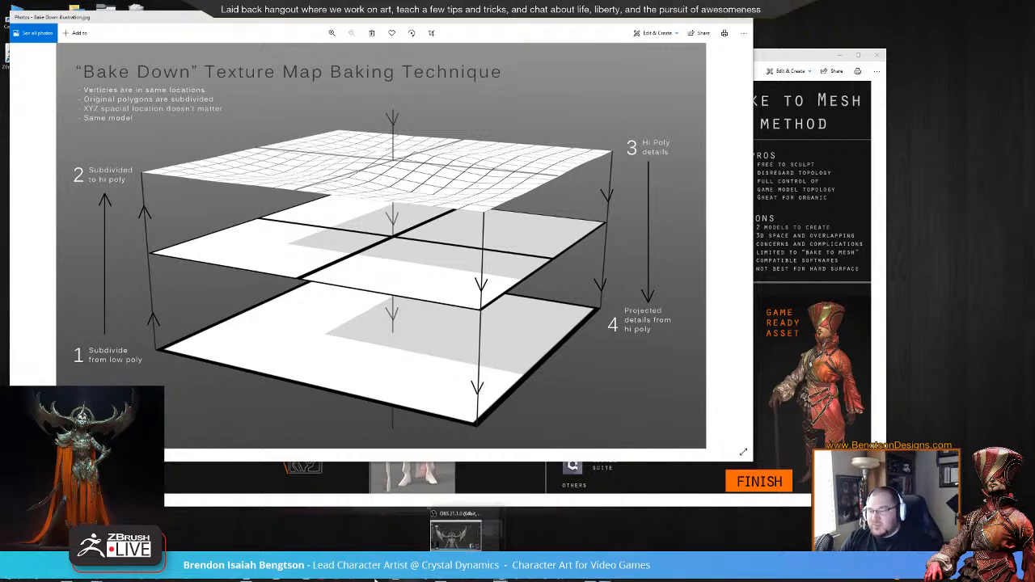
pyautogui.click(247, 579)
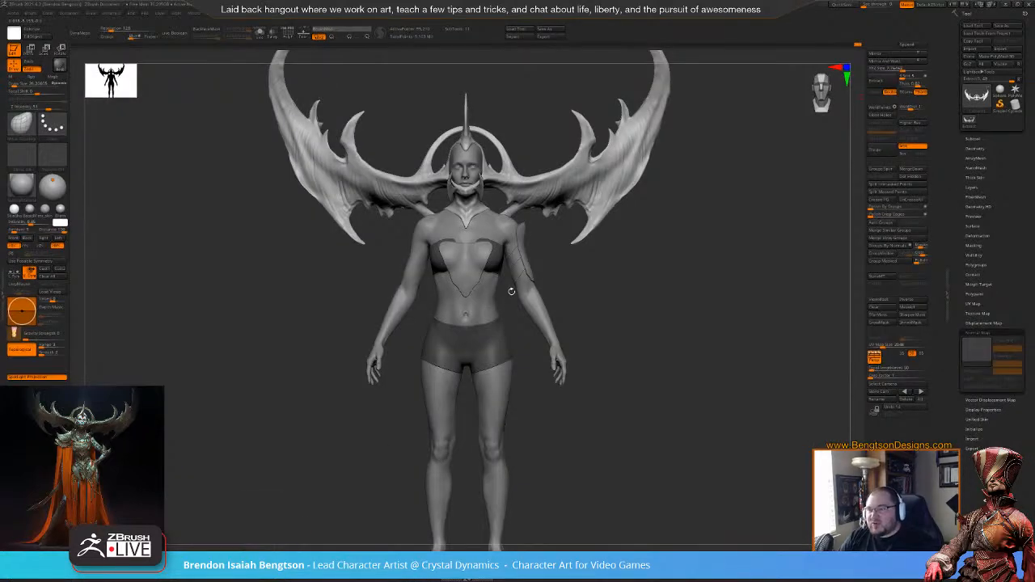
pyautogui.moveTo(720, 396)
pyautogui.mouseDown()
pyautogui.moveTo(701, 404)
pyautogui.moveTo(739, 406)
pyautogui.moveTo(728, 381)
pyautogui.moveTo(734, 517)
pyautogui.mouseUp()
pyautogui.moveTo(735, 477); pyautogui.dragTo(716, 404)
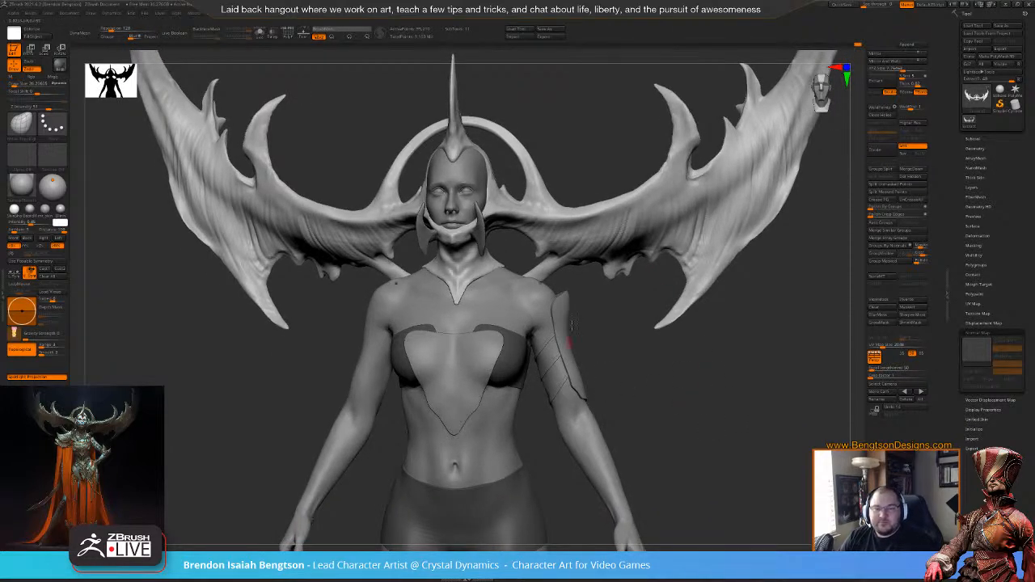
# - Build up clay around the back of the helmet and the neck guard below it
pyautogui.moveTo(685, 243)
pyautogui.keyDown('alt'); pyautogui.mouseDown(button='right')
pyautogui.moveTo(640, 264)
pyautogui.moveTo(653, 259)
pyautogui.moveTo(647, 246)
pyautogui.mouseUp(button='right'); pyautogui.keyUp('alt')
pyautogui.moveTo(647, 245)
pyautogui.keyDown('alt'); pyautogui.mouseDown(button='right')
pyautogui.moveTo(644, 292)
pyautogui.moveTo(628, 307)
pyautogui.moveTo(655, 273)
pyautogui.moveTo(663, 307)
pyautogui.mouseUp(button='right'); pyautogui.keyUp('alt')
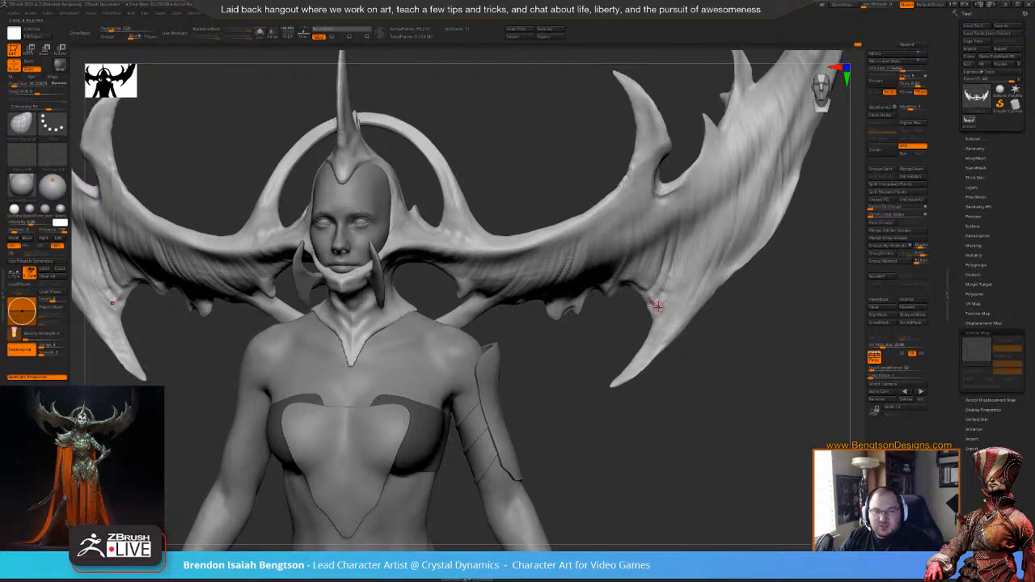
pyautogui.moveTo(684, 444); pyautogui.dragTo(676, 446, button='right')
pyautogui.moveTo(684, 258)
pyautogui.keyDown('alt'); pyautogui.mouseDown(button='right')
pyautogui.moveTo(660, 277)
pyautogui.moveTo(647, 266)
pyautogui.moveTo(739, 247)
pyautogui.moveTo(547, 307)
pyautogui.moveTo(591, 363)
pyautogui.moveTo(593, 303)
pyautogui.moveTo(598, 326)
pyautogui.moveTo(567, 295)
pyautogui.moveTo(625, 227)
pyautogui.moveTo(647, 395)
pyautogui.moveTo(536, 321)
pyautogui.mouseUp(button='right'); pyautogui.keyUp('alt')
pyautogui.press('space')
pyautogui.moveTo(539, 369); pyautogui.dragTo(564, 388)
pyautogui.moveTo(546, 370)
pyautogui.mouseDown(button='right')
pyautogui.moveTo(578, 339)
pyautogui.moveTo(539, 324)
pyautogui.moveTo(546, 198)
pyautogui.moveTo(504, 245)
pyautogui.moveTo(529, 243)
pyautogui.mouseUp(button='right')
pyautogui.press('space')
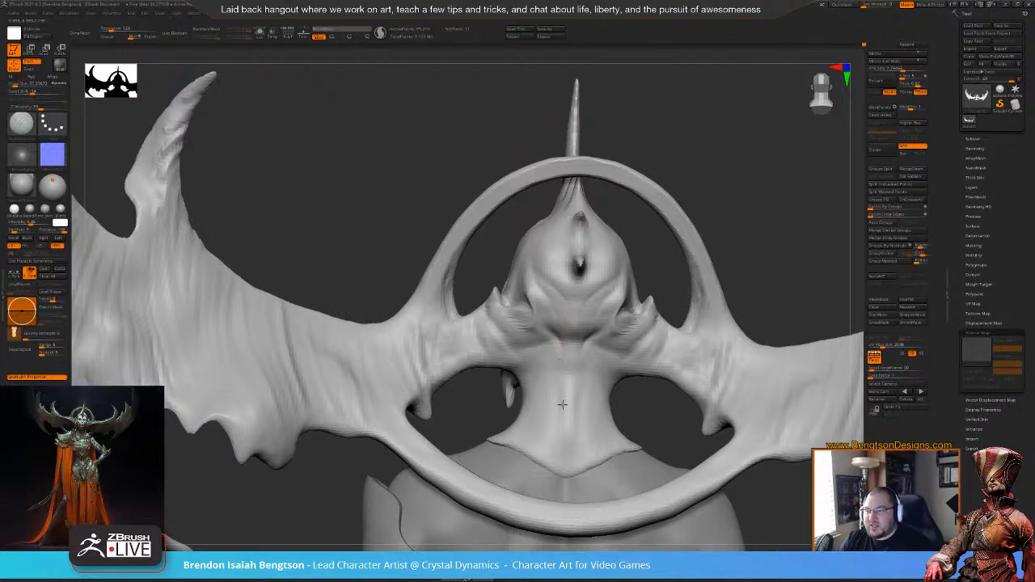
pyautogui.moveTo(753, 199)
pyautogui.keyDown('alt'); pyautogui.mouseDown()
pyautogui.moveTo(706, 148)
pyautogui.moveTo(728, 188)
pyautogui.moveTo(691, 154)
pyautogui.moveTo(555, 294)
pyautogui.mouseUp(); pyautogui.keyUp('alt')
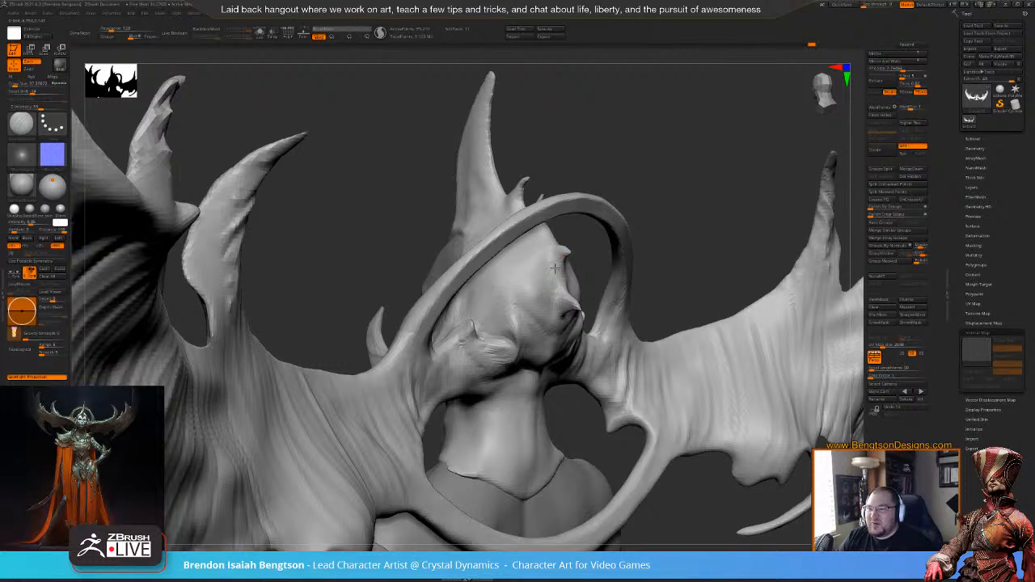
# - Reshape the contour and base of the wing's tall middle spike from behind with Move Topological
pyautogui.moveTo(728, 182)
pyautogui.mouseDown()
pyautogui.moveTo(671, 189)
pyautogui.moveTo(496, 247)
pyautogui.moveTo(737, 151)
pyautogui.moveTo(831, 145)
pyautogui.mouseUp()
pyautogui.keyDown('alt'); pyautogui.moveTo(668, 185); pyautogui.dragTo(660, 283); pyautogui.keyUp('alt')
pyautogui.moveTo(576, 259); pyautogui.dragTo(479, 294)
pyautogui.press('b')
pyautogui.press('m')
pyautogui.press('t')
pyautogui.press('space')
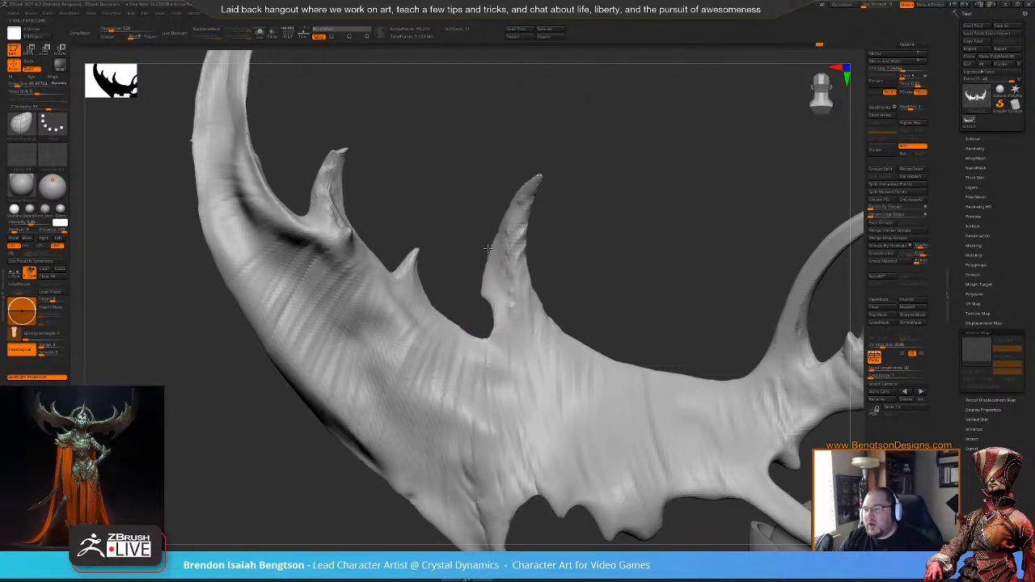
pyautogui.press('space')
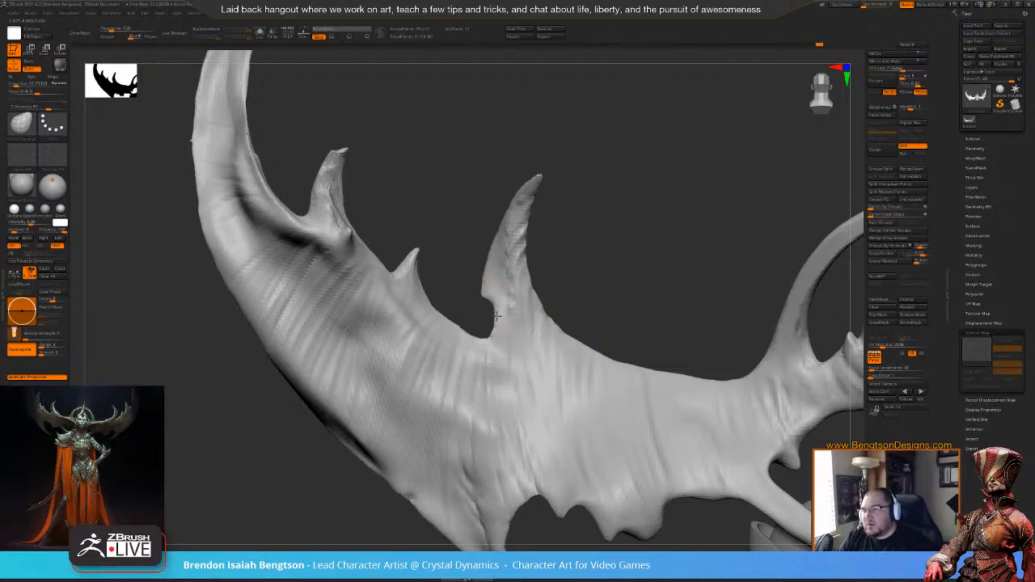
# - Adjust the wing's upper edge between the tall middle spike and the small thorn from the front
pyautogui.moveTo(445, 263); pyautogui.dragTo(541, 270)
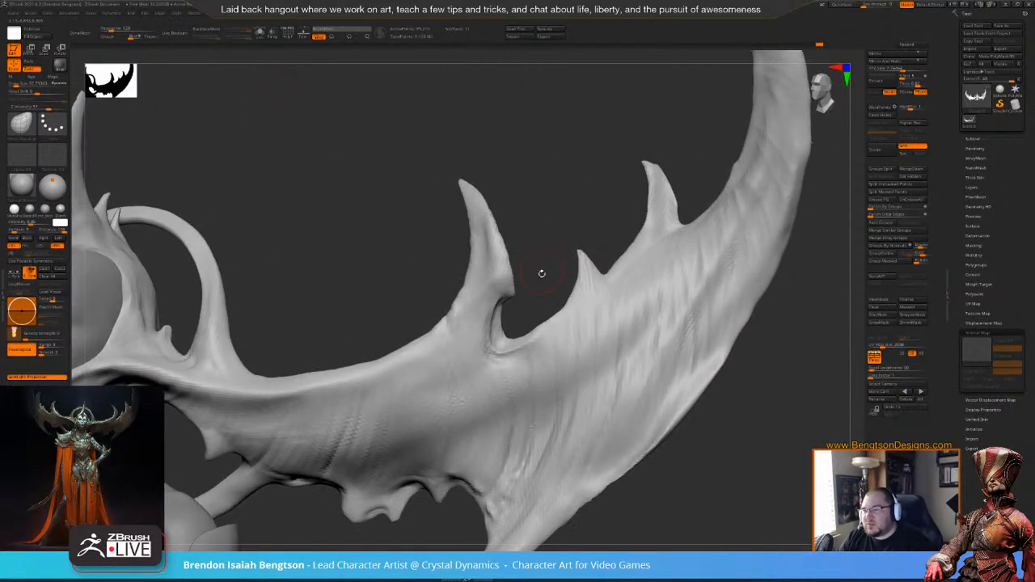
pyautogui.moveTo(512, 319); pyautogui.dragTo(533, 325)
pyautogui.press('space')
pyautogui.press('space')
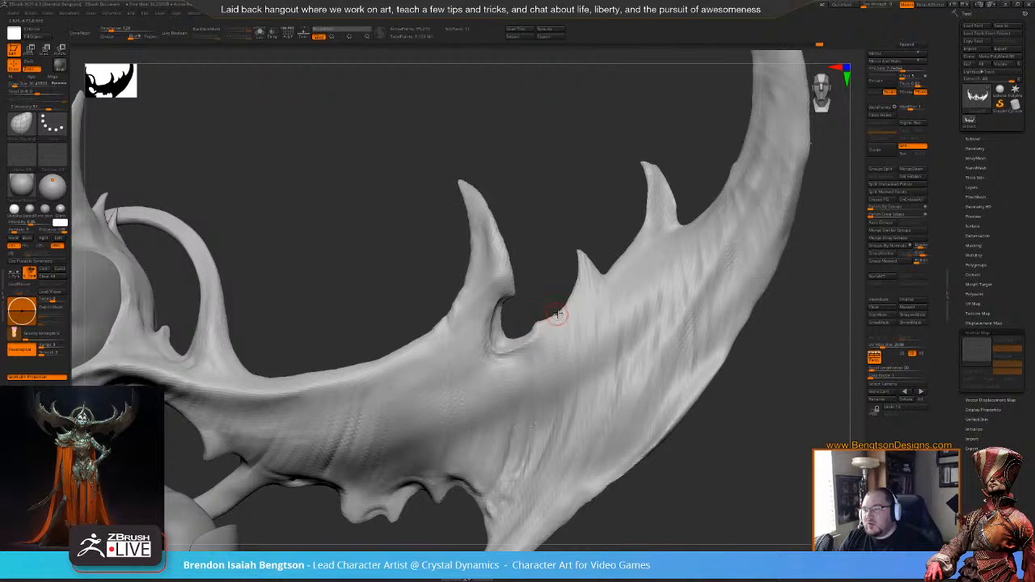
# - Pull a small thorn out of the inner edge of the upper horn and smooth its base
pyautogui.press('f')
pyautogui.keyDown('shift'); pyautogui.moveTo(453, 212); pyautogui.dragTo(573, 150); pyautogui.keyUp('shift')
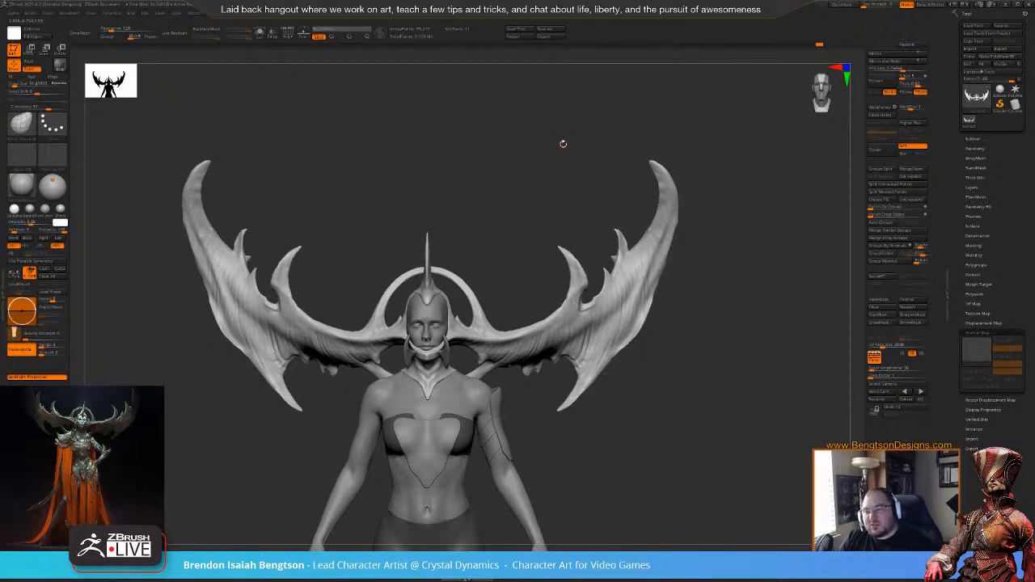
pyautogui.moveTo(781, 322)
pyautogui.keyDown('alt'); pyautogui.mouseDown()
pyautogui.moveTo(692, 324)
pyautogui.moveTo(698, 289)
pyautogui.moveTo(777, 240)
pyautogui.moveTo(730, 312)
pyautogui.moveTo(752, 310)
pyautogui.mouseUp(); pyautogui.keyUp('alt')
pyautogui.moveTo(614, 228); pyautogui.dragTo(765, 289)
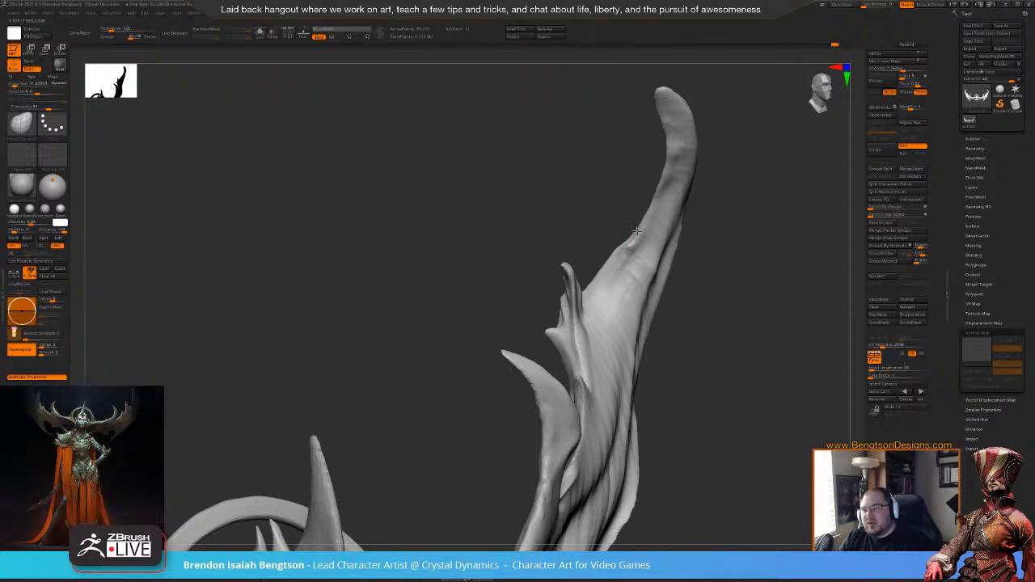
pyautogui.moveTo(712, 268); pyautogui.dragTo(705, 273)
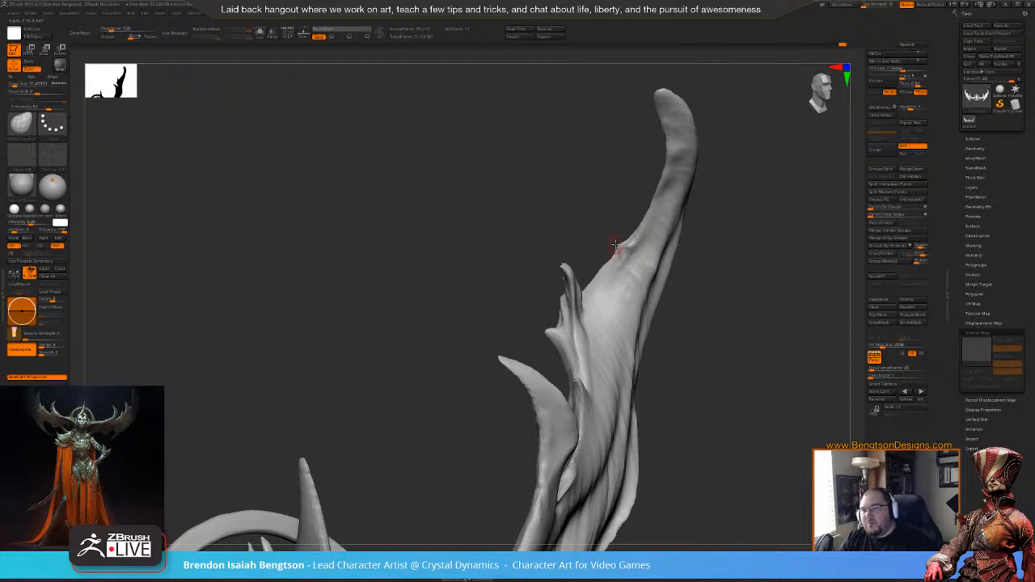
pyautogui.moveTo(811, 316); pyautogui.dragTo(768, 378)
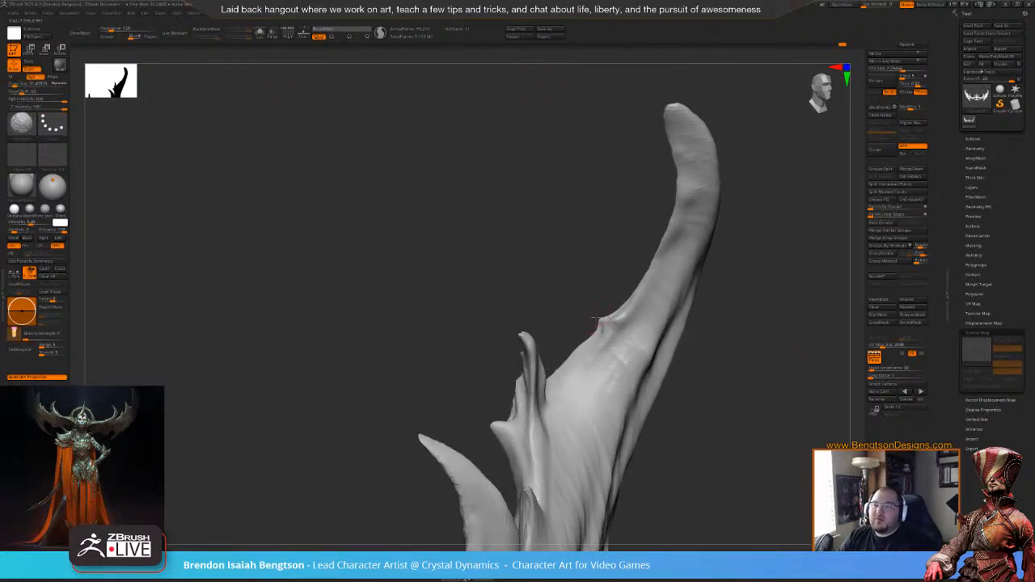
# - Sculpt clay striations at the front of the halo arch's base where it joins the wing and helmet
pyautogui.moveTo(583, 277)
pyautogui.mouseDown()
pyautogui.moveTo(525, 250)
pyautogui.moveTo(723, 122)
pyautogui.moveTo(582, 254)
pyautogui.moveTo(666, 191)
pyautogui.moveTo(647, 247)
pyautogui.moveTo(644, 318)
pyautogui.mouseUp()
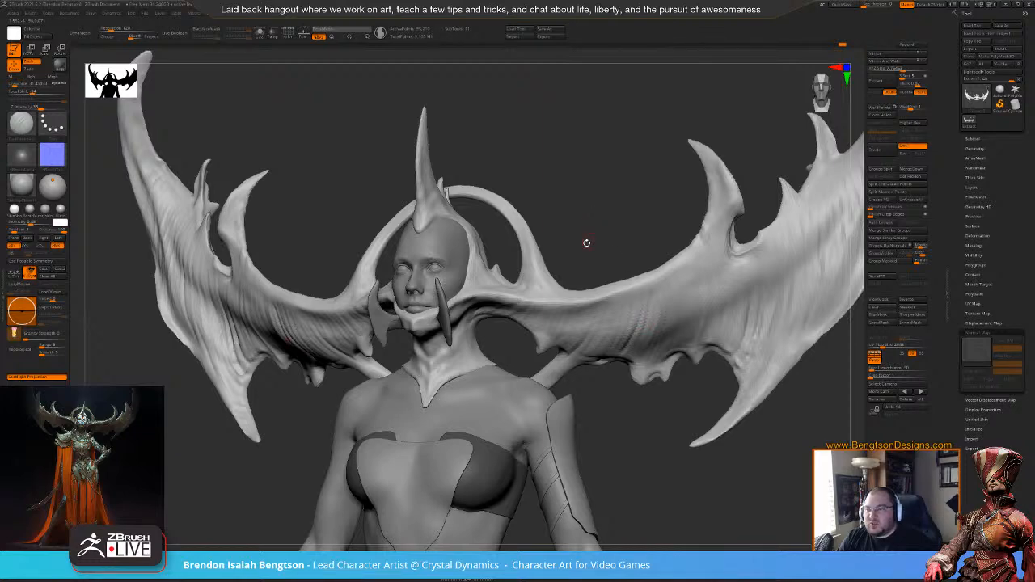
pyautogui.moveTo(571, 184)
pyautogui.keyDown('alt'); pyautogui.mouseDown()
pyautogui.moveTo(587, 231)
pyautogui.moveTo(552, 202)
pyautogui.mouseUp(); pyautogui.keyUp('alt')
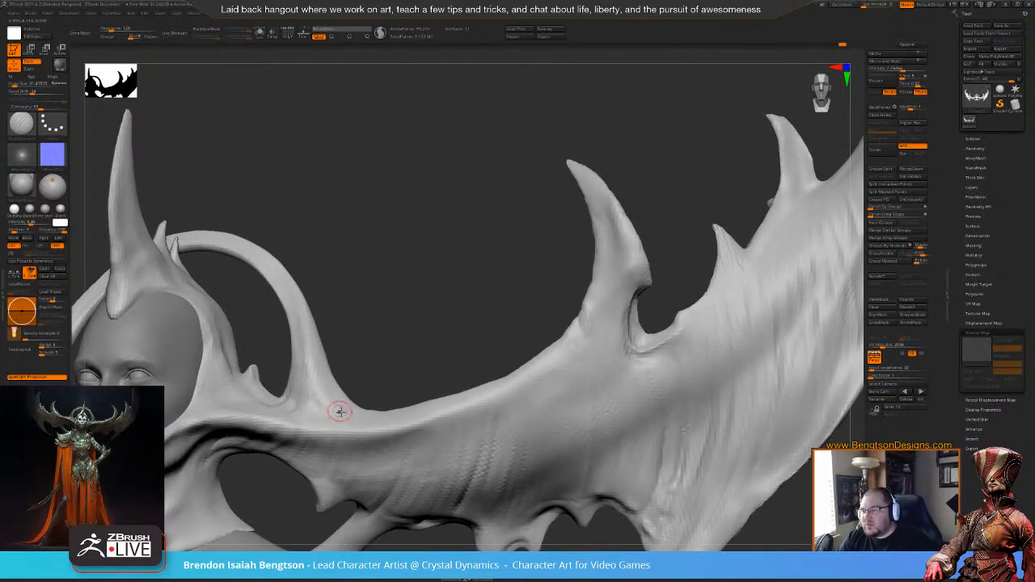
pyautogui.moveTo(279, 393)
pyautogui.keyDown('alt'); pyautogui.mouseDown()
pyautogui.moveTo(552, 335)
pyautogui.moveTo(473, 370)
pyautogui.mouseUp(); pyautogui.keyUp('alt')
pyautogui.moveTo(536, 397)
pyautogui.mouseDown()
pyautogui.moveTo(521, 418)
pyautogui.moveTo(569, 316)
pyautogui.mouseUp()
pyautogui.moveTo(601, 269); pyautogui.dragTo(612, 254)
pyautogui.moveTo(499, 226)
pyautogui.keyDown('alt'); pyautogui.mouseDown()
pyautogui.moveTo(558, 313)
pyautogui.moveTo(519, 325)
pyautogui.mouseUp(); pyautogui.keyUp('alt')
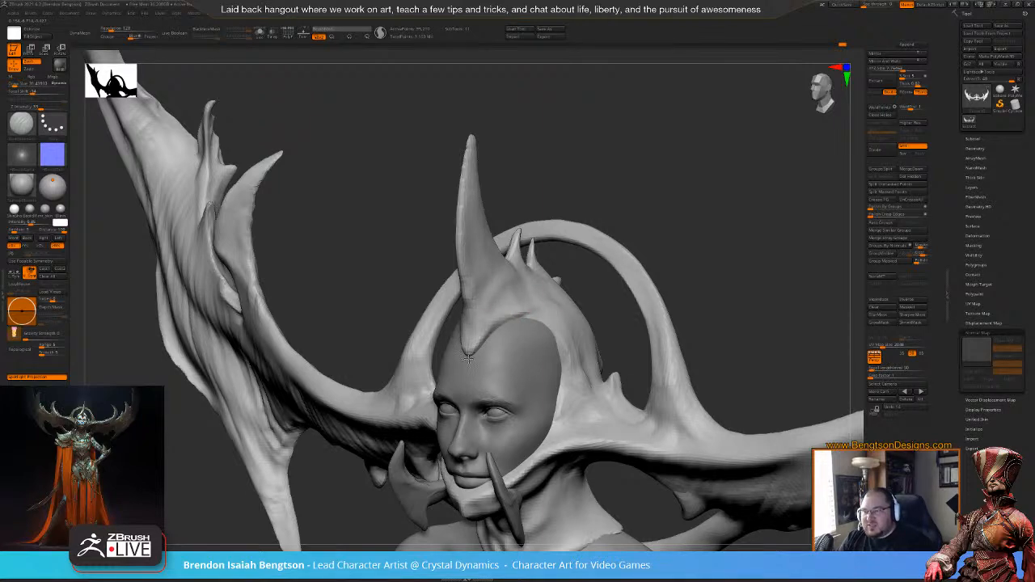
# - Refine the helmet's forehead point and brow edge with Move Topological, checking the shape from the side
pyautogui.keyDown('shift'); pyautogui.moveTo(657, 186); pyautogui.dragTo(679, 189); pyautogui.keyUp('shift')
pyautogui.press('space')
pyautogui.moveTo(481, 348); pyautogui.dragTo(483, 348)
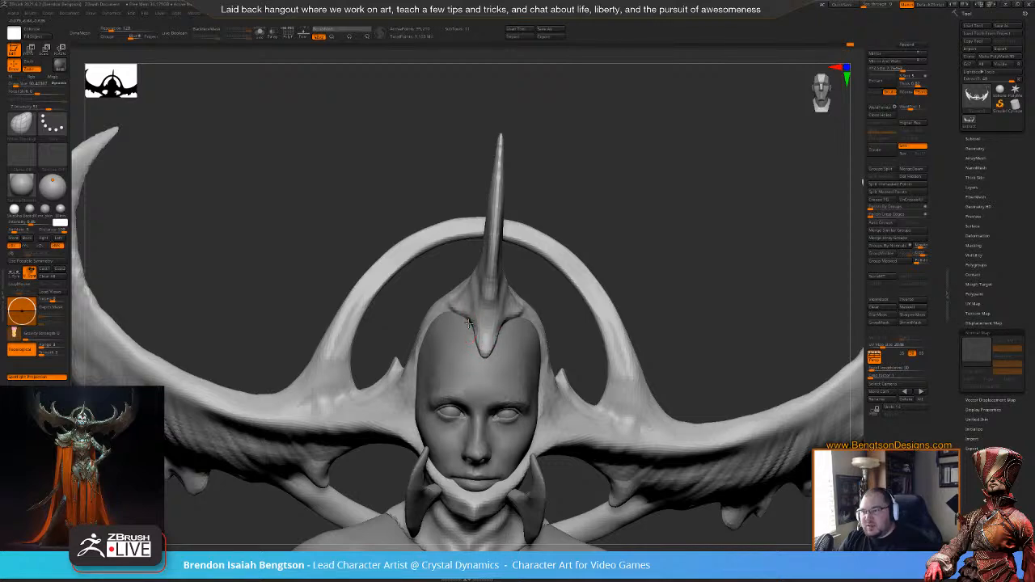
pyautogui.moveTo(651, 223)
pyautogui.mouseDown()
pyautogui.moveTo(639, 307)
pyautogui.moveTo(656, 344)
pyautogui.mouseUp()
pyautogui.press('space')
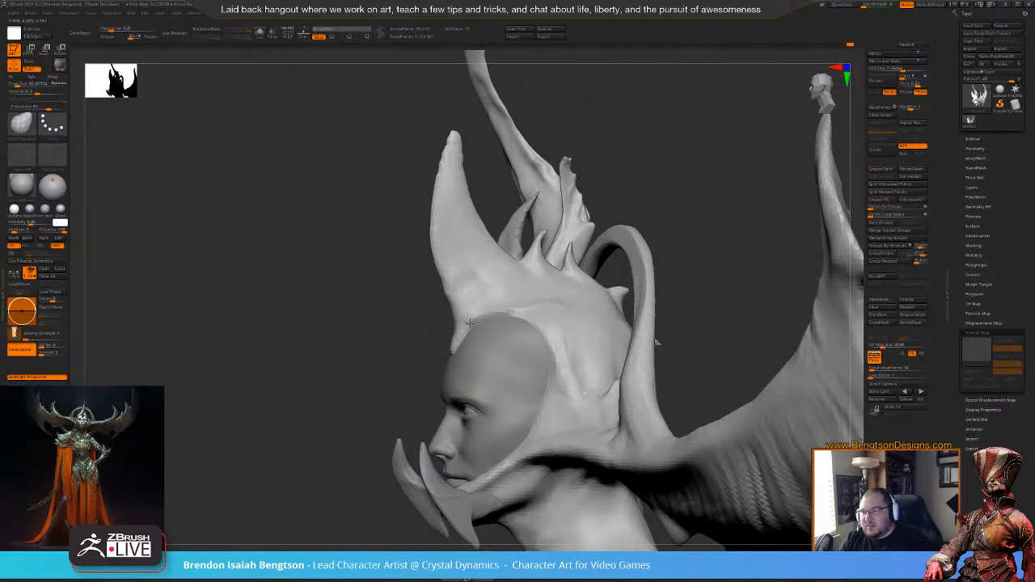
pyautogui.moveTo(363, 370)
pyautogui.mouseDown()
pyautogui.moveTo(441, 410)
pyautogui.moveTo(445, 428)
pyautogui.mouseUp()
pyautogui.moveTo(704, 222)
pyautogui.mouseDown()
pyautogui.moveTo(660, 246)
pyautogui.moveTo(640, 214)
pyautogui.mouseUp()
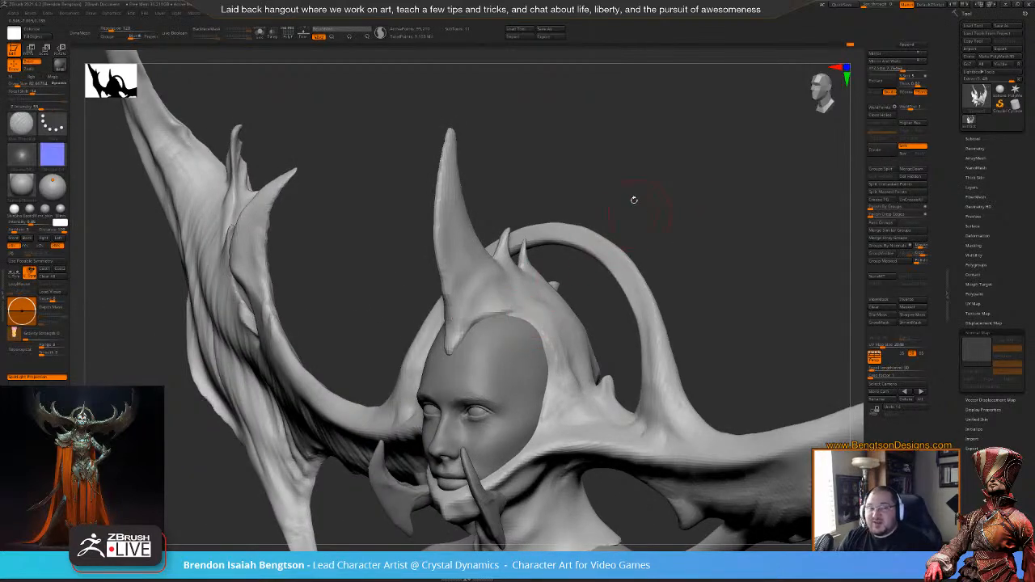
# - Isolate the headdress and build up clay along the edge of its chin guard, checking it from above and the front
pyautogui.moveTo(708, 267); pyautogui.dragTo(693, 266)
pyautogui.moveTo(631, 133)
pyautogui.mouseDown()
pyautogui.moveTo(693, 212)
pyautogui.moveTo(678, 212)
pyautogui.moveTo(665, 191)
pyautogui.moveTo(557, 265)
pyautogui.mouseUp()
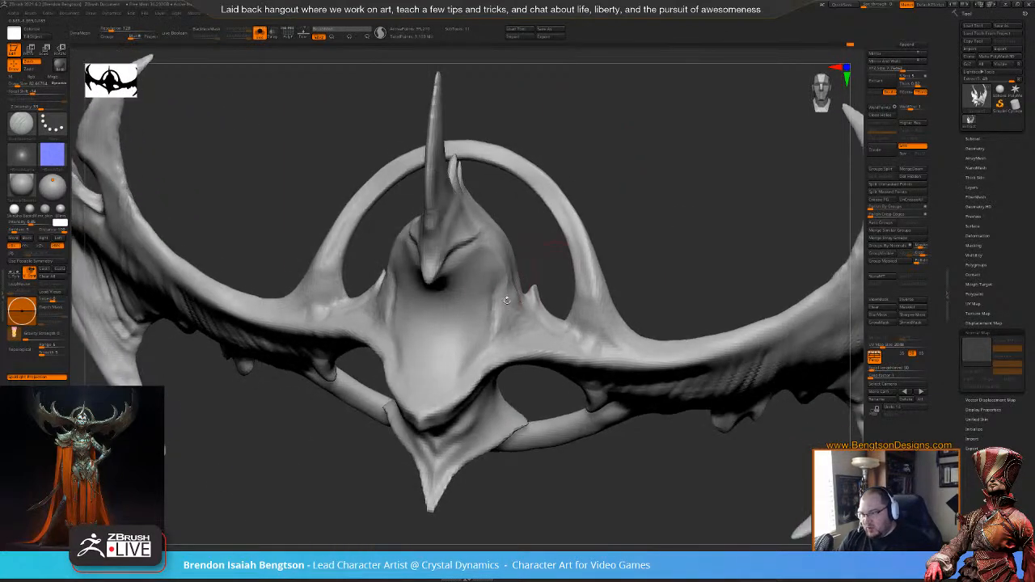
pyautogui.press('s')
pyautogui.moveTo(403, 373); pyautogui.dragTo(399, 373)
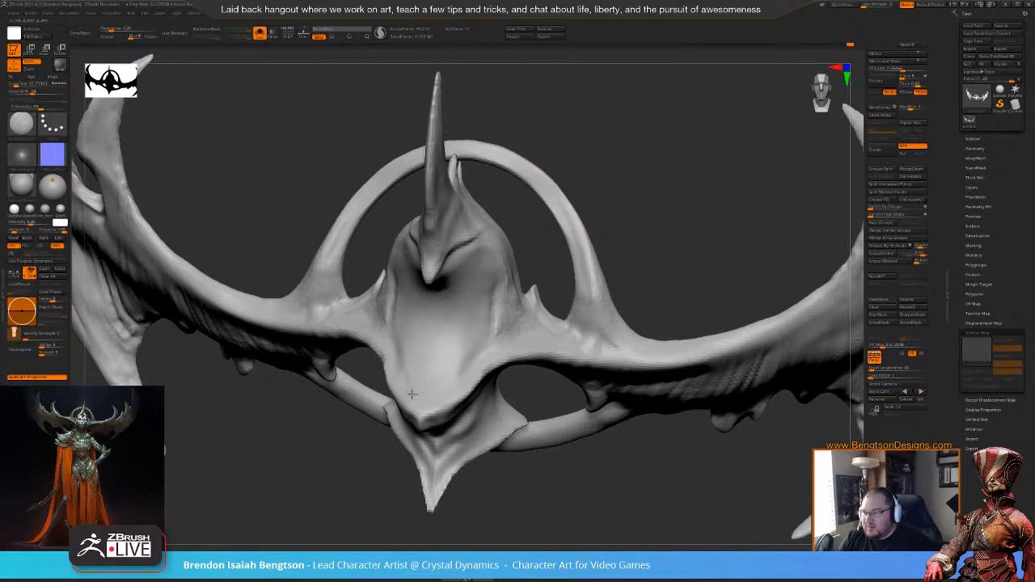
pyautogui.moveTo(646, 163); pyautogui.dragTo(613, 220)
pyautogui.moveTo(401, 360); pyautogui.dragTo(417, 403)
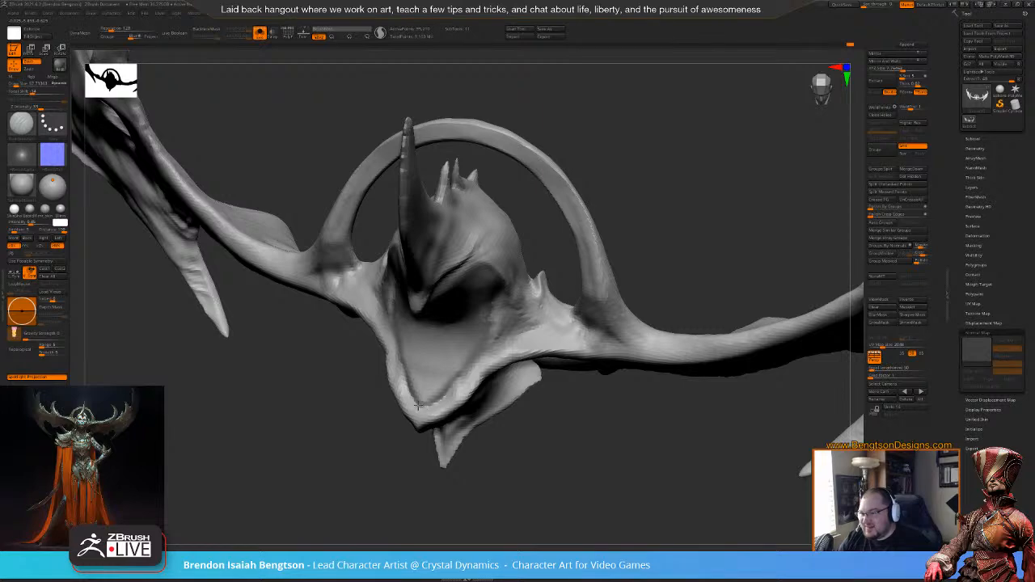
pyautogui.moveTo(574, 492); pyautogui.dragTo(559, 438)
pyautogui.press('1')
pyautogui.moveTo(407, 374); pyautogui.dragTo(421, 398)
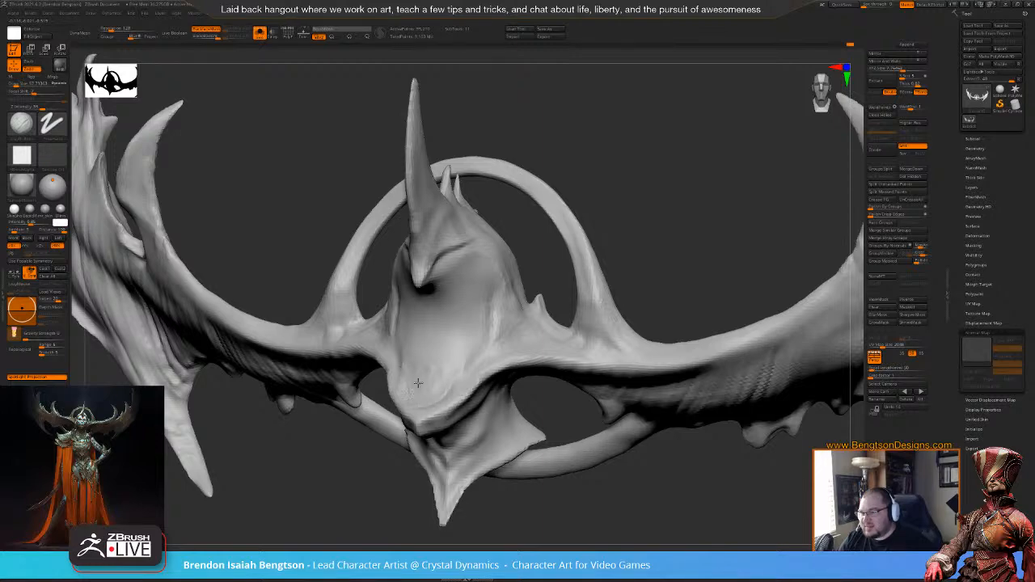
pyautogui.moveTo(643, 207)
pyautogui.mouseDown()
pyautogui.moveTo(614, 160)
pyautogui.moveTo(672, 238)
pyautogui.moveTo(655, 199)
pyautogui.mouseUp()
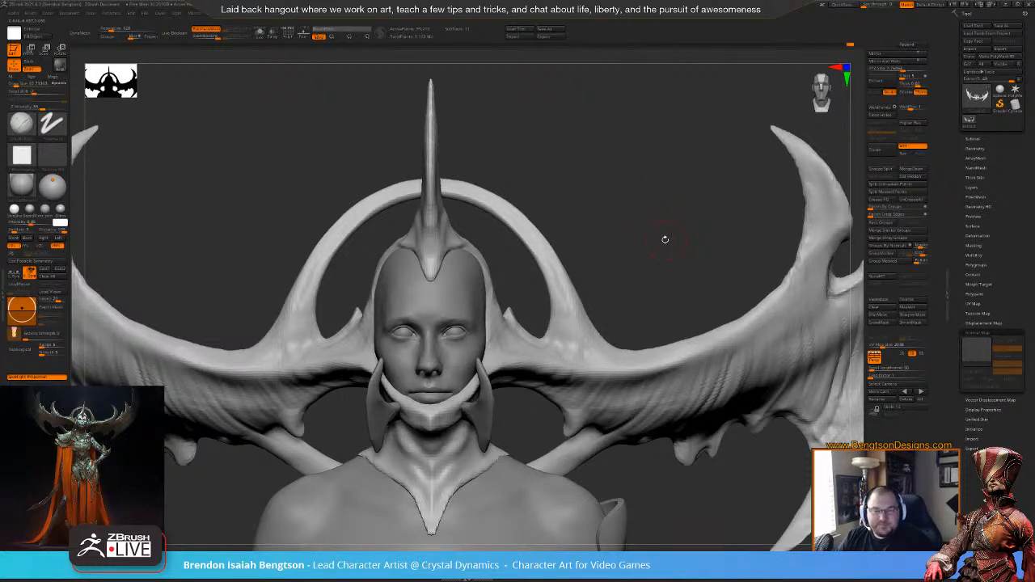
# - Assign the whole headdress to a single polygroup, checking it with the polyframe display
pyautogui.moveTo(665, 244); pyautogui.dragTo(661, 246)
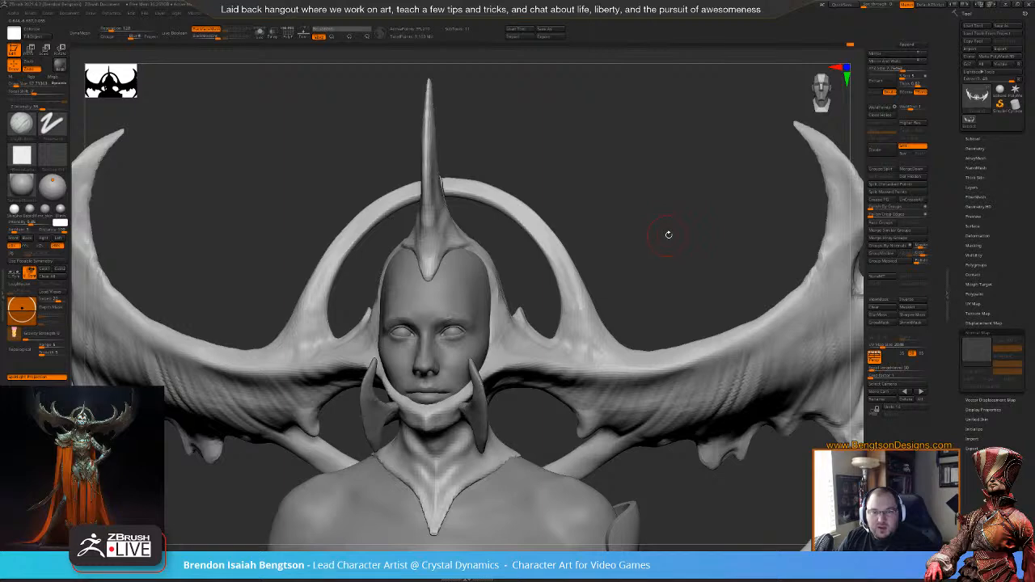
pyautogui.moveTo(671, 224)
pyautogui.keyDown('alt'); pyautogui.mouseDown()
pyautogui.moveTo(688, 236)
pyautogui.moveTo(667, 228)
pyautogui.mouseUp(); pyautogui.keyUp('alt')
pyautogui.hotkey('shift', 'f')
pyautogui.hotkey('ctrl', 'w')
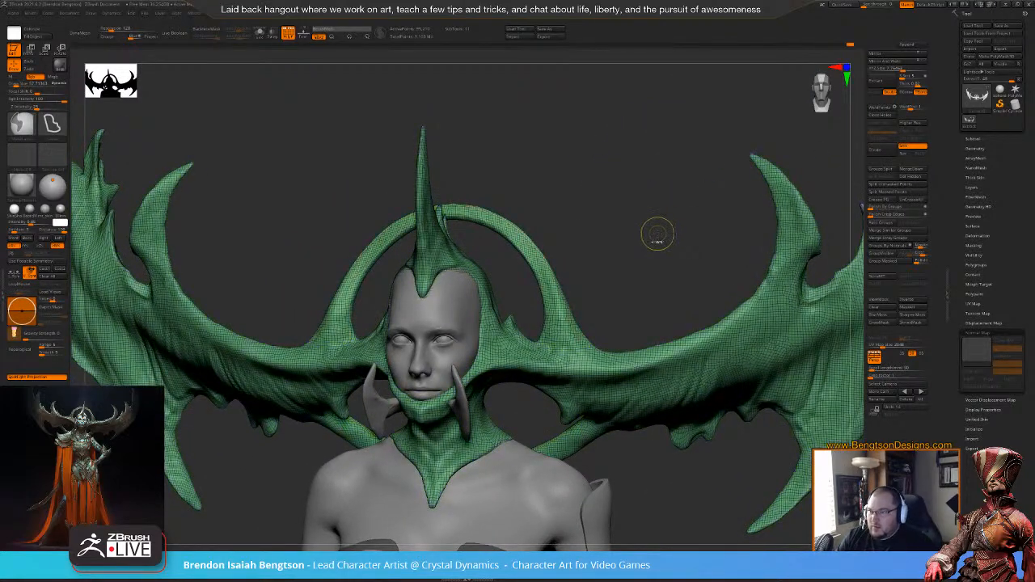
pyautogui.hotkey('shift', 'f')
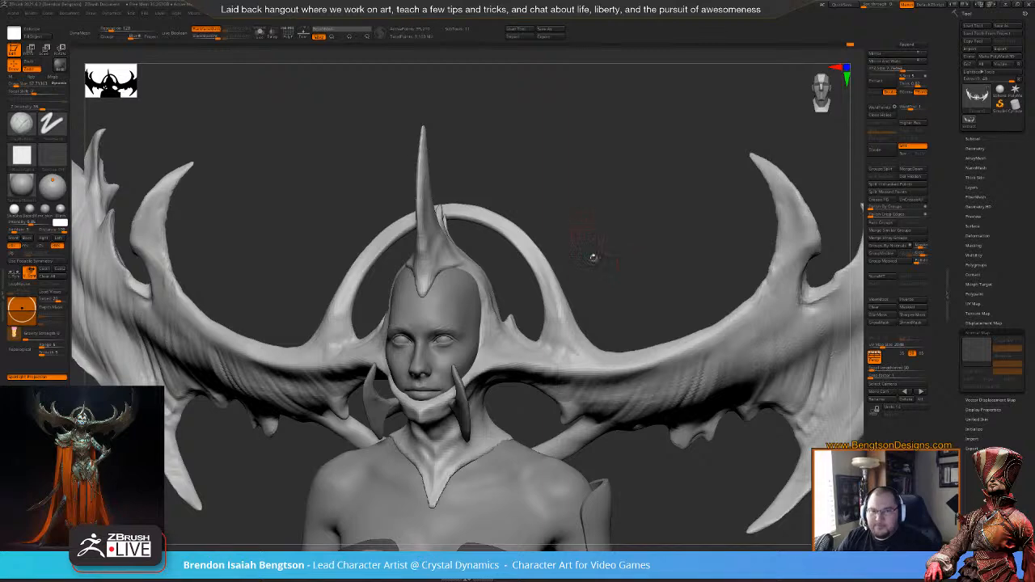
pyautogui.press('f')
pyautogui.keyDown('shift'); pyautogui.moveTo(628, 298); pyautogui.dragTo(591, 233); pyautogui.keyUp('shift')
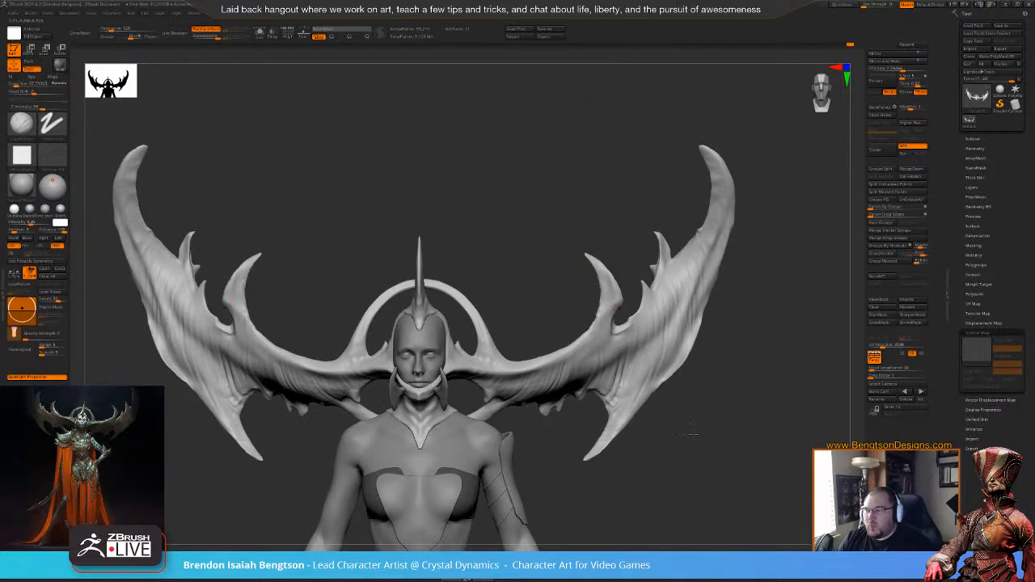
# - Reshape the two small thorns behind the helmet's crest spike with Move Topological and smooth their tips
pyautogui.keyDown('alt'); pyautogui.moveTo(699, 447); pyautogui.dragTo(666, 368); pyautogui.keyUp('alt')
pyautogui.moveTo(635, 303)
pyautogui.mouseDown()
pyautogui.moveTo(703, 430)
pyautogui.moveTo(569, 211)
pyautogui.moveTo(580, 178)
pyautogui.moveTo(600, 204)
pyautogui.moveTo(431, 254)
pyautogui.mouseUp()
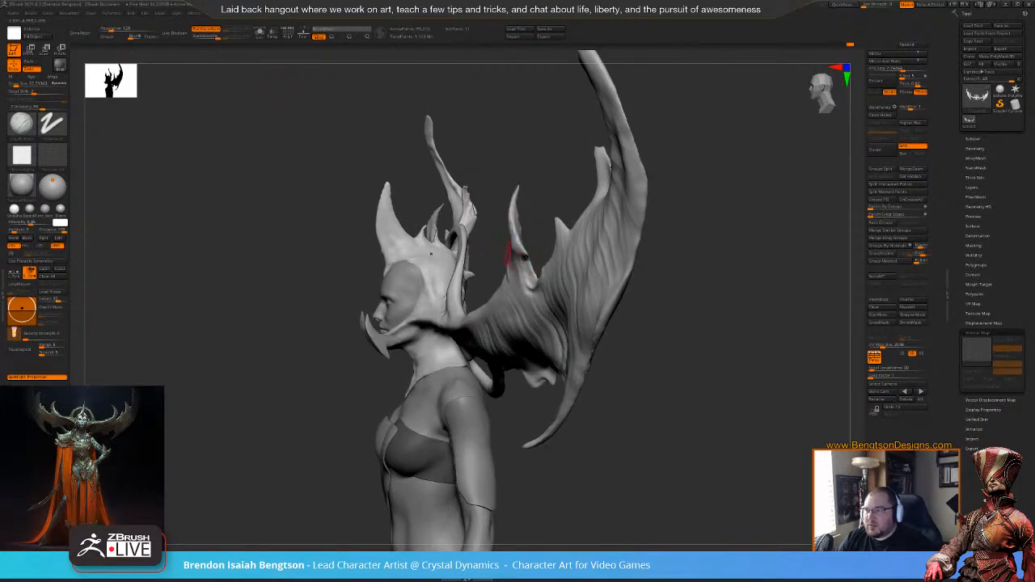
pyautogui.keyDown('ctrl'); pyautogui.moveTo(495, 153); pyautogui.dragTo(502, 406, button='right'); pyautogui.keyUp('ctrl')
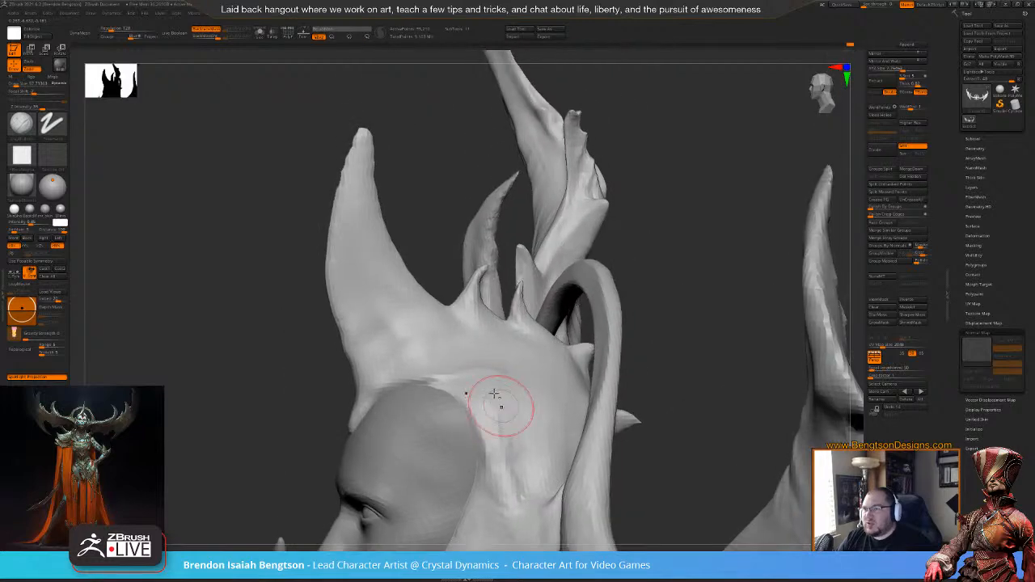
pyautogui.press('b')
pyautogui.press('m')
pyautogui.press('t')
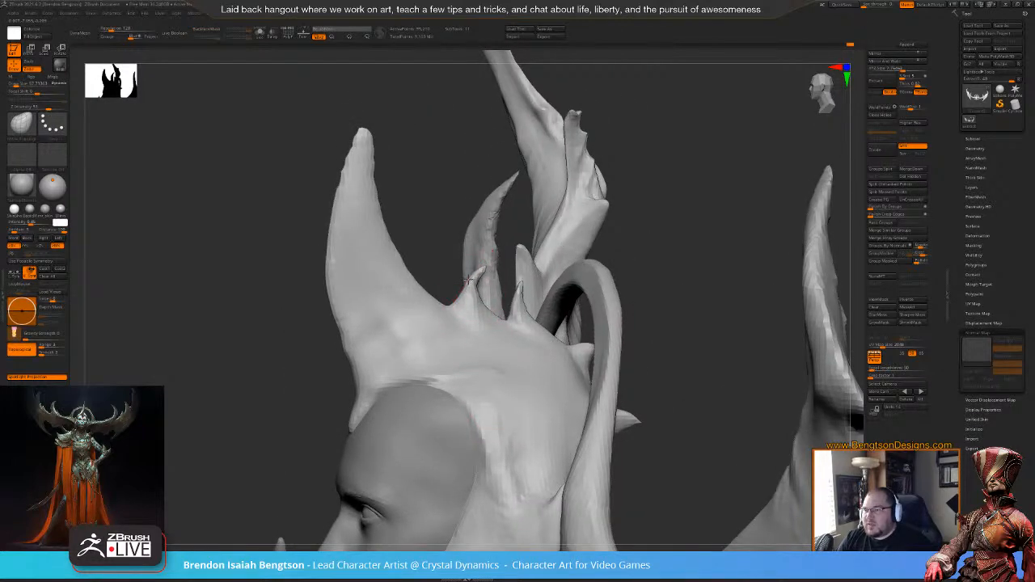
pyautogui.moveTo(483, 270); pyautogui.dragTo(468, 276)
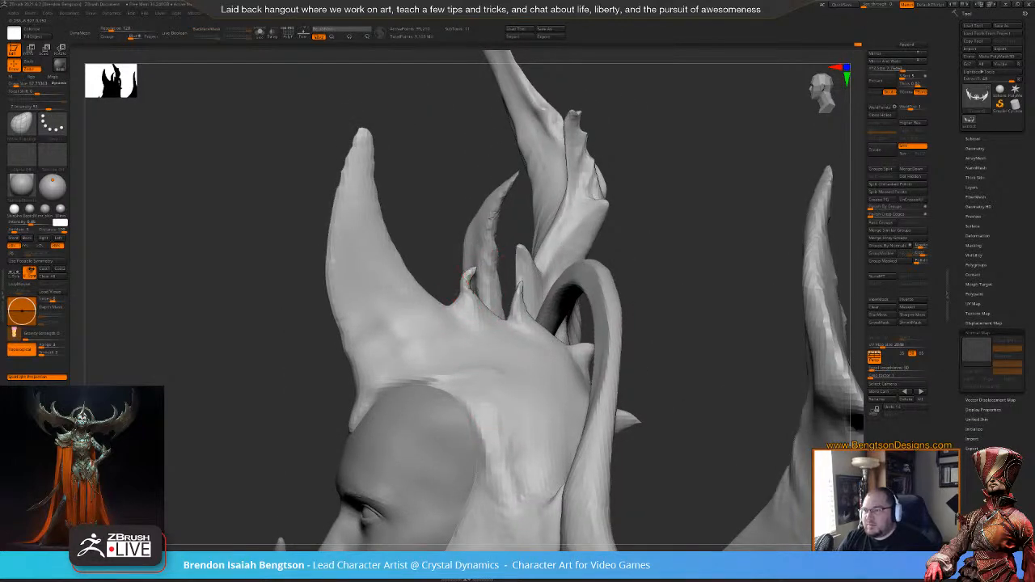
pyautogui.moveTo(479, 244); pyautogui.dragTo(444, 245, button='right')
pyautogui.moveTo(419, 314)
pyautogui.mouseDown()
pyautogui.moveTo(412, 322)
pyautogui.moveTo(420, 302)
pyautogui.mouseUp()
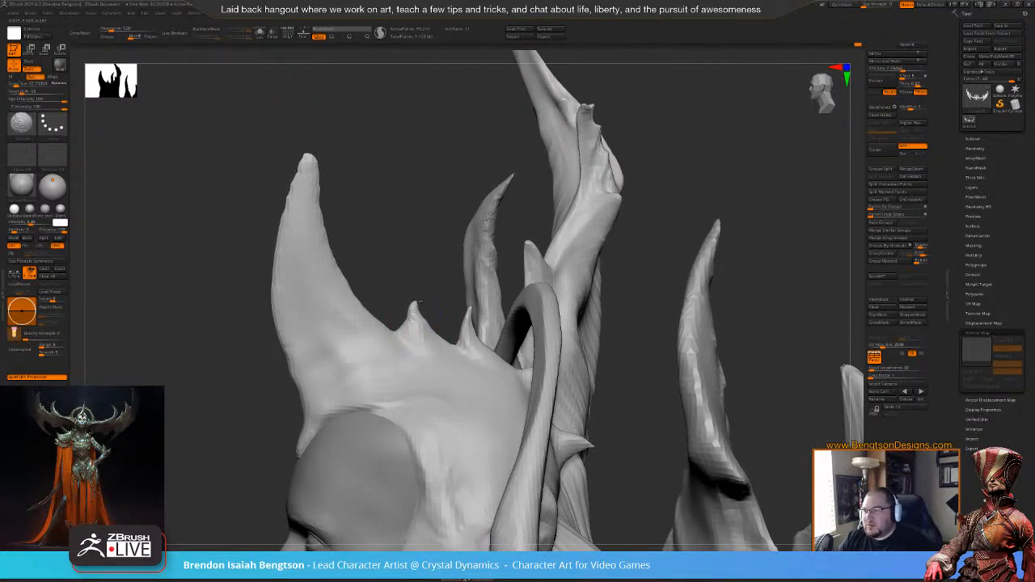
pyautogui.moveTo(419, 305); pyautogui.dragTo(457, 307, button='right')
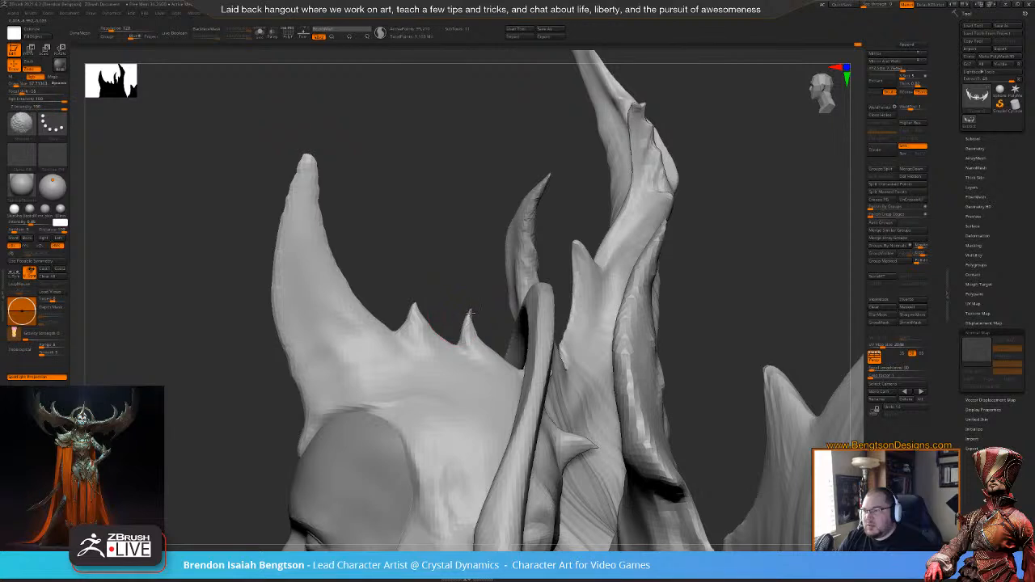
pyautogui.keyDown('shift'); pyautogui.moveTo(471, 311); pyautogui.dragTo(471, 308); pyautogui.keyUp('shift')
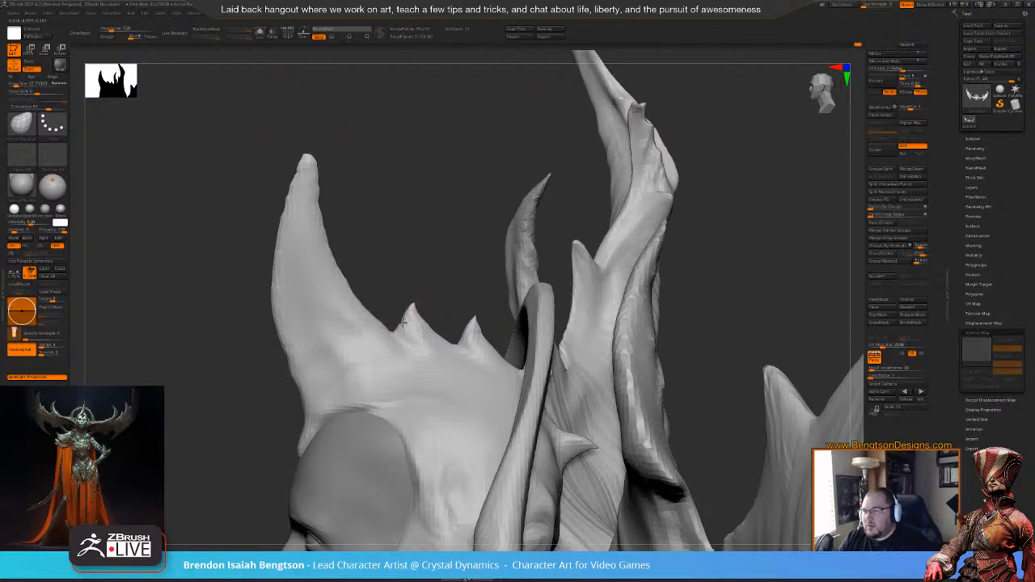
pyautogui.moveTo(445, 267); pyautogui.dragTo(494, 266)
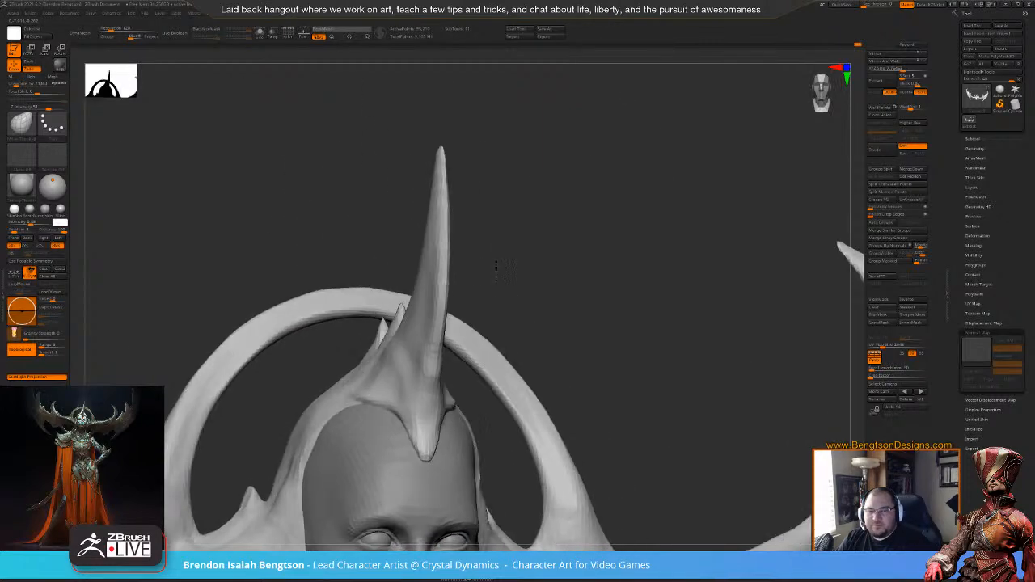
# - Adjust the collar's pointed tip on the upper chest with Move Topological
pyautogui.moveTo(591, 312)
pyautogui.keyDown('alt'); pyautogui.mouseDown()
pyautogui.moveTo(584, 236)
pyautogui.moveTo(554, 173)
pyautogui.mouseUp(); pyautogui.keyUp('alt')
pyautogui.moveTo(577, 242)
pyautogui.keyDown('shift'); pyautogui.mouseDown()
pyautogui.moveTo(501, 225)
pyautogui.moveTo(523, 98)
pyautogui.mouseUp(); pyautogui.keyUp('shift')
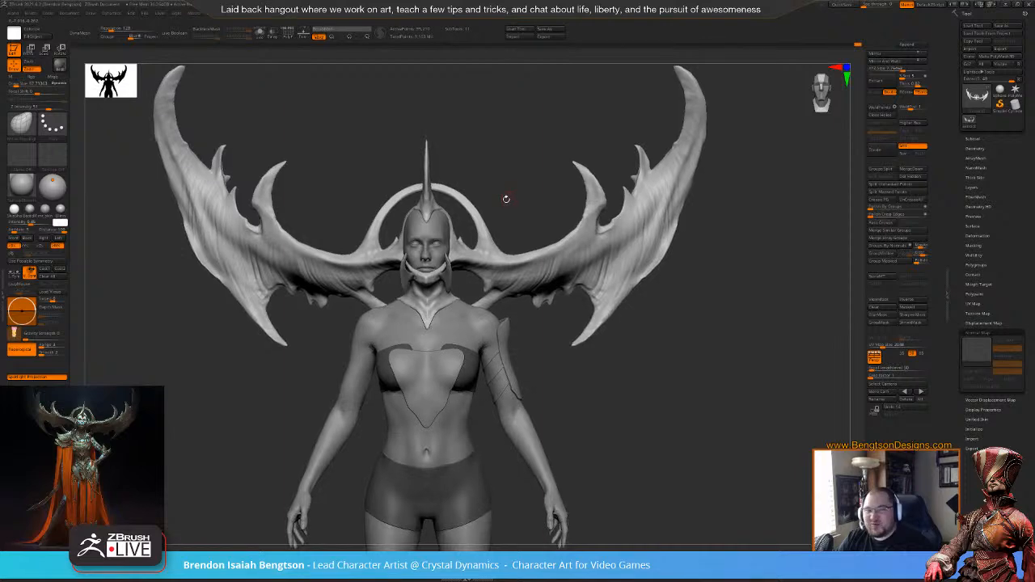
pyautogui.moveTo(621, 383); pyautogui.dragTo(615, 460)
pyautogui.keyDown('alt'); pyautogui.moveTo(628, 237); pyautogui.dragTo(621, 164); pyautogui.keyUp('alt')
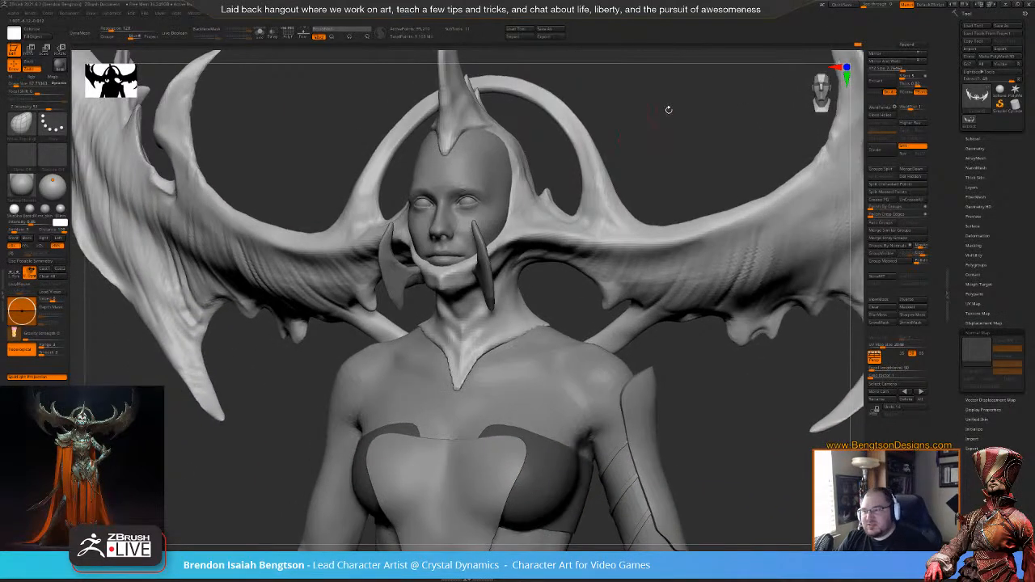
pyautogui.keyDown('shift'); pyautogui.moveTo(664, 111); pyautogui.dragTo(687, 121); pyautogui.keyUp('shift')
pyautogui.press('space')
pyautogui.moveTo(456, 378); pyautogui.dragTo(459, 378)
pyautogui.moveTo(667, 116); pyautogui.dragTo(621, 127)
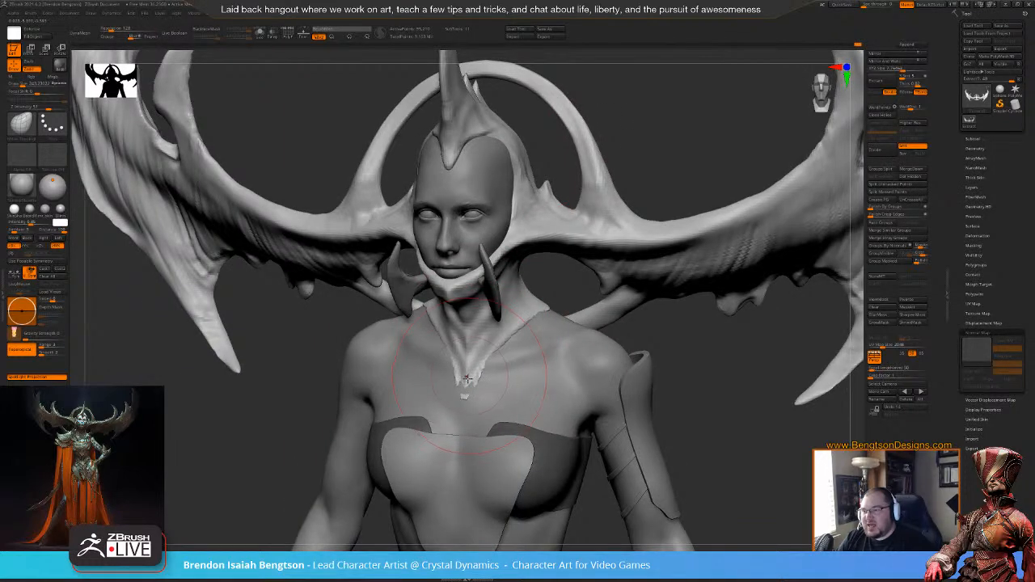
pyautogui.press('space')
pyautogui.moveTo(463, 379); pyautogui.dragTo(452, 378)
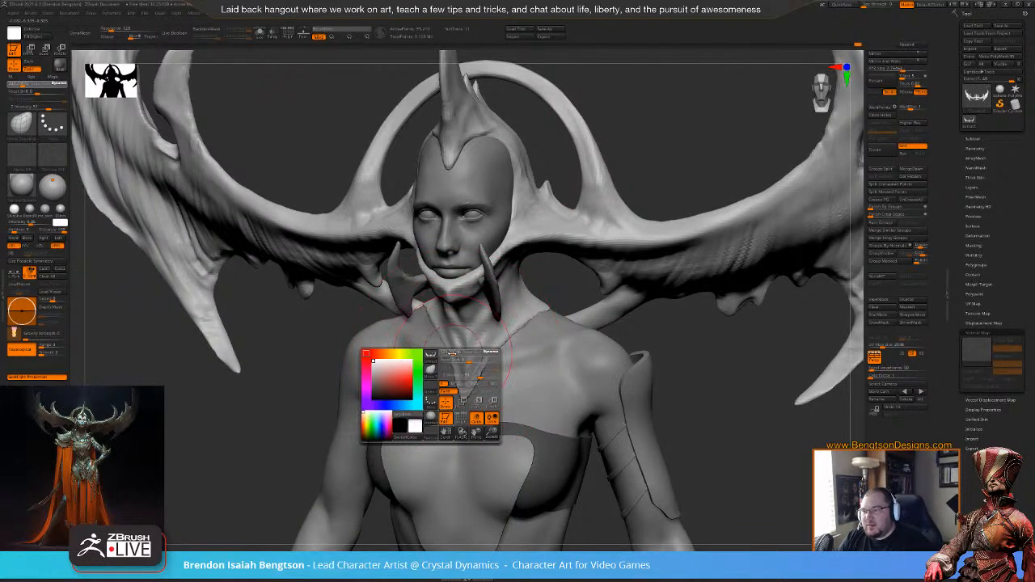
# - Reshape the collar's back edge at the base of the neck, then compare the full figure from the front
pyautogui.moveTo(670, 138); pyautogui.dragTo(607, 145)
pyautogui.moveTo(687, 324); pyautogui.dragTo(566, 324)
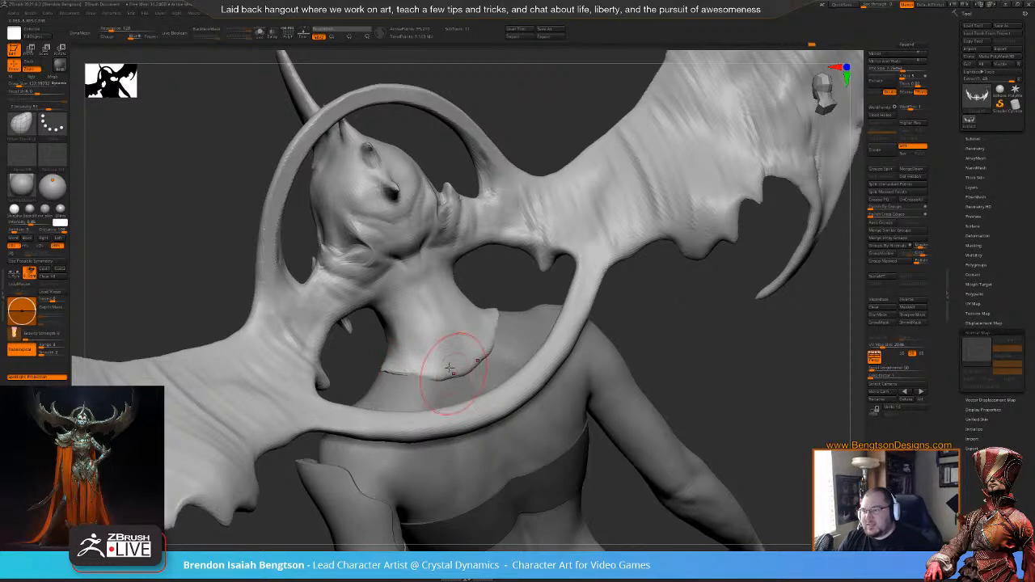
pyautogui.moveTo(383, 374)
pyautogui.mouseDown(button='right')
pyautogui.moveTo(418, 332)
pyautogui.moveTo(401, 350)
pyautogui.mouseUp(button='right')
pyautogui.moveTo(388, 386); pyautogui.dragTo(596, 305, button='right')
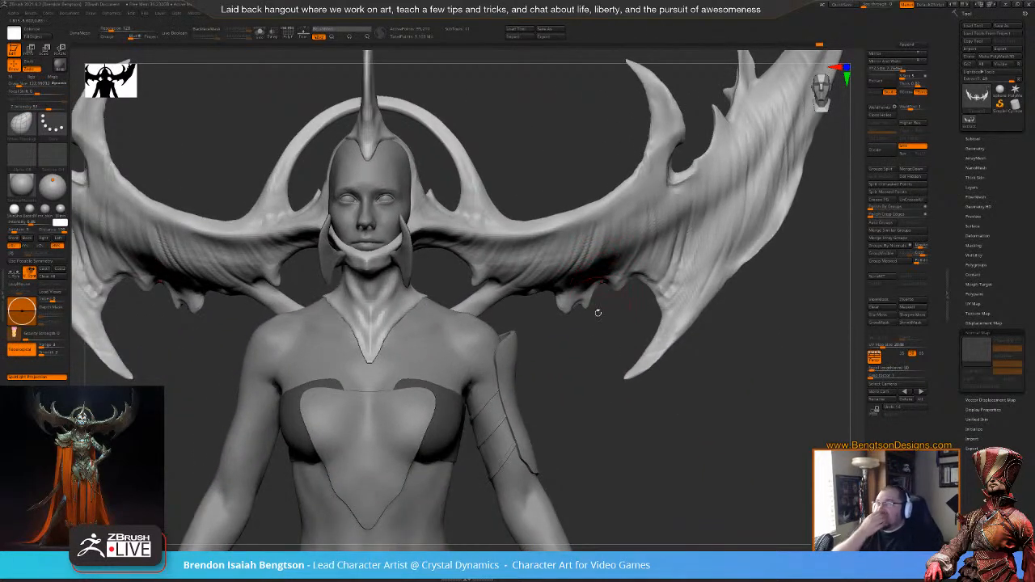
# - Refine the small side thorns between the helmet and halo arch with Move Topological, checking them from the side, back and front
pyautogui.moveTo(591, 342); pyautogui.dragTo(436, 237, button='right')
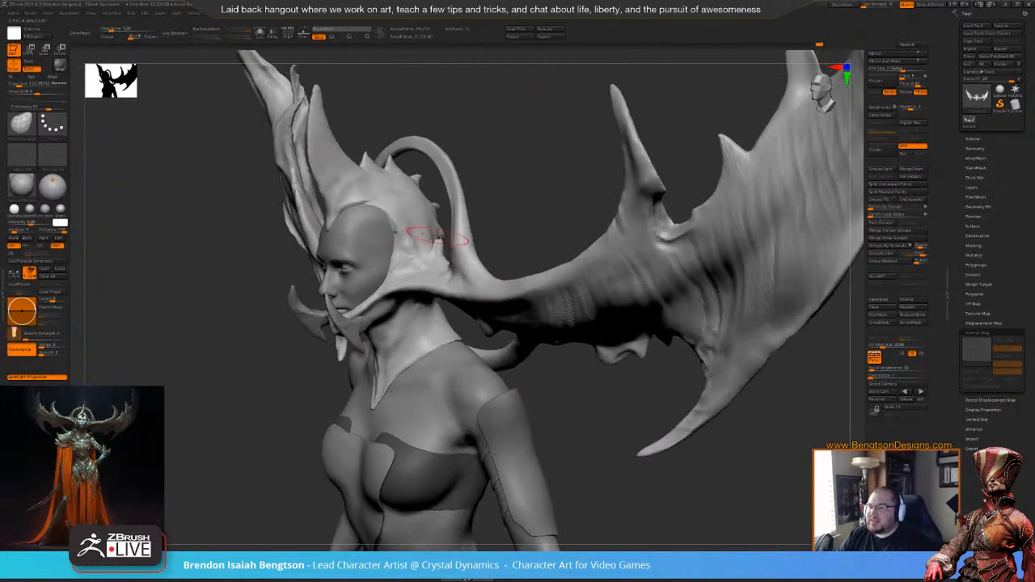
pyautogui.press('space')
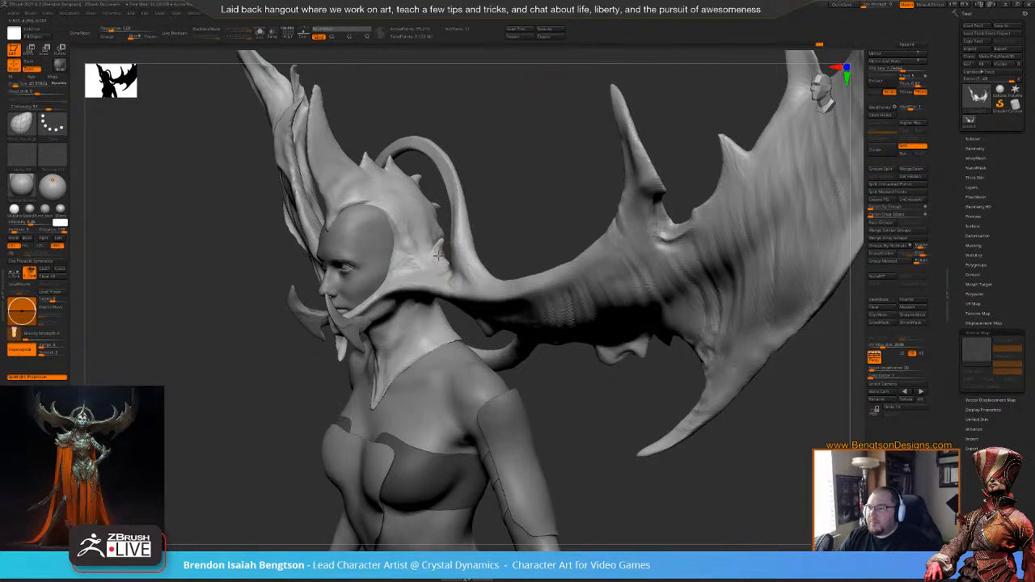
pyautogui.moveTo(511, 191); pyautogui.dragTo(446, 243)
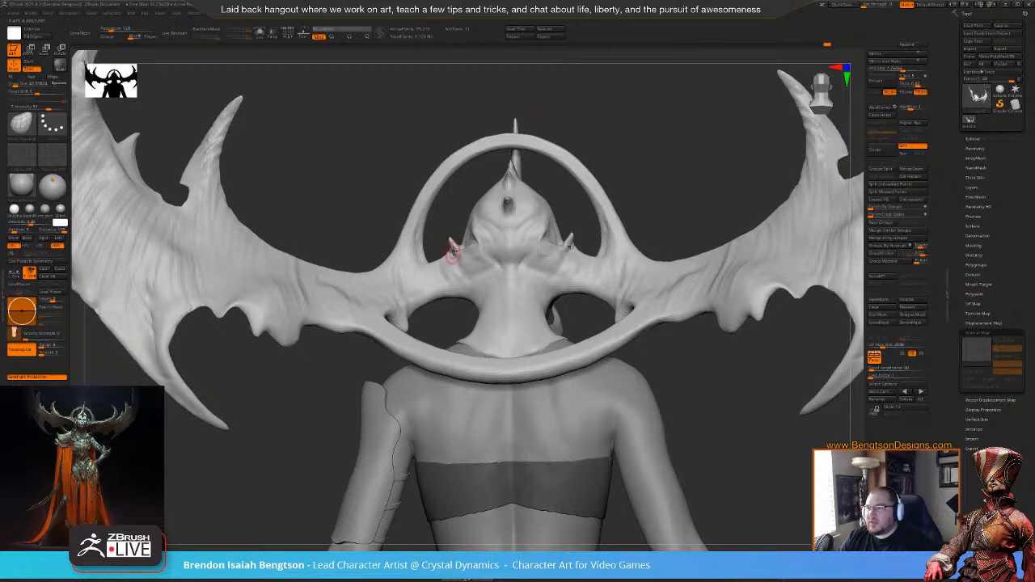
pyautogui.moveTo(446, 219); pyautogui.dragTo(527, 201, button='right')
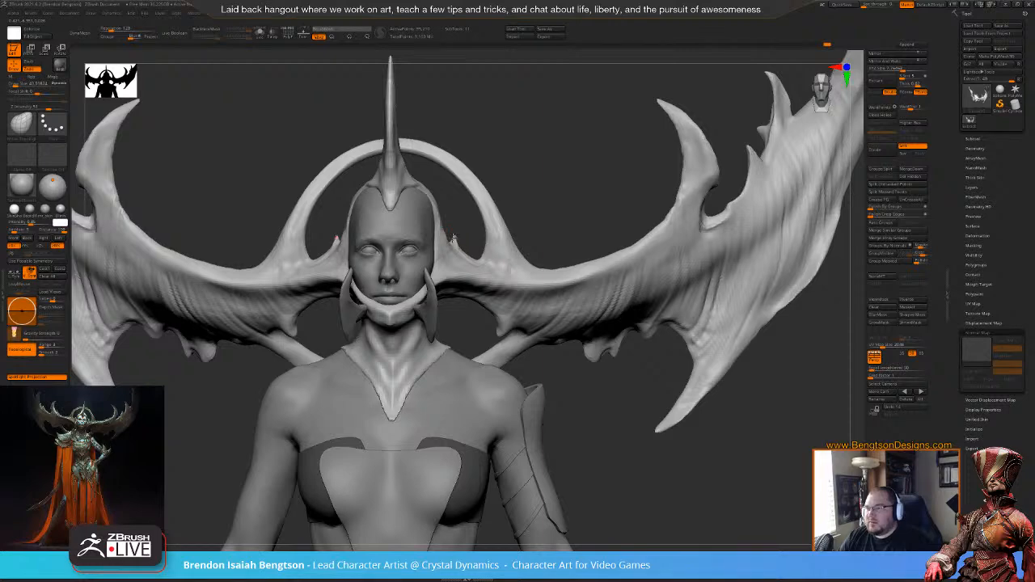
pyautogui.moveTo(465, 226); pyautogui.dragTo(456, 237, button='right')
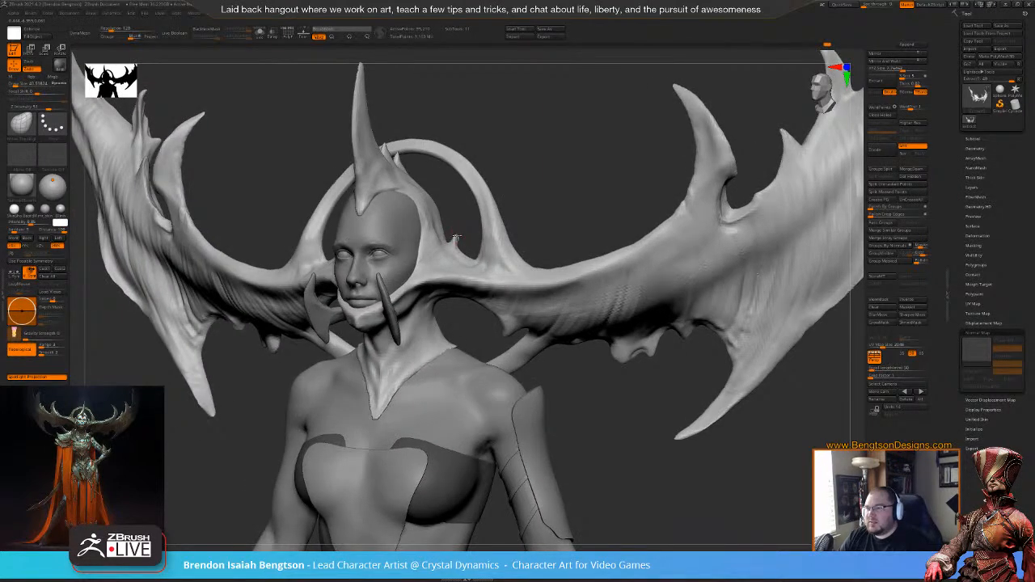
pyautogui.moveTo(454, 240); pyautogui.dragTo(461, 241, button='right')
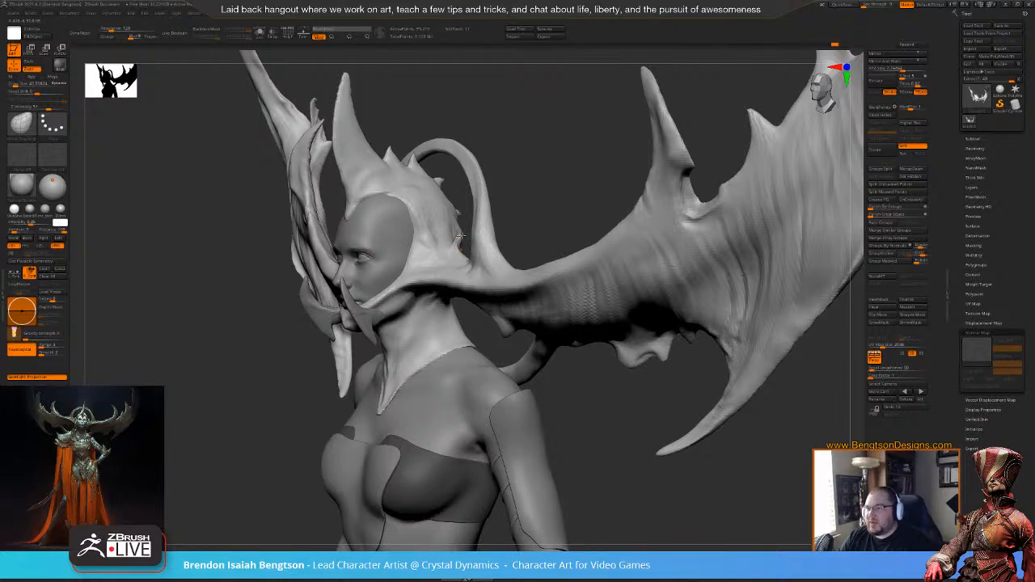
pyautogui.moveTo(457, 235)
pyautogui.mouseDown(button='right')
pyautogui.moveTo(513, 192)
pyautogui.moveTo(549, 139)
pyautogui.moveTo(537, 145)
pyautogui.mouseUp(button='right')
# - Adjust the side profile of the wing's tall upper horn using a larger Move Topological brush
pyautogui.moveTo(611, 333)
pyautogui.keyDown('alt'); pyautogui.mouseDown(button='right')
pyautogui.moveTo(626, 356)
pyautogui.moveTo(641, 357)
pyautogui.moveTo(636, 339)
pyautogui.moveTo(587, 360)
pyautogui.moveTo(605, 363)
pyautogui.moveTo(632, 445)
pyautogui.moveTo(600, 363)
pyautogui.mouseUp(button='right'); pyautogui.keyUp('alt')
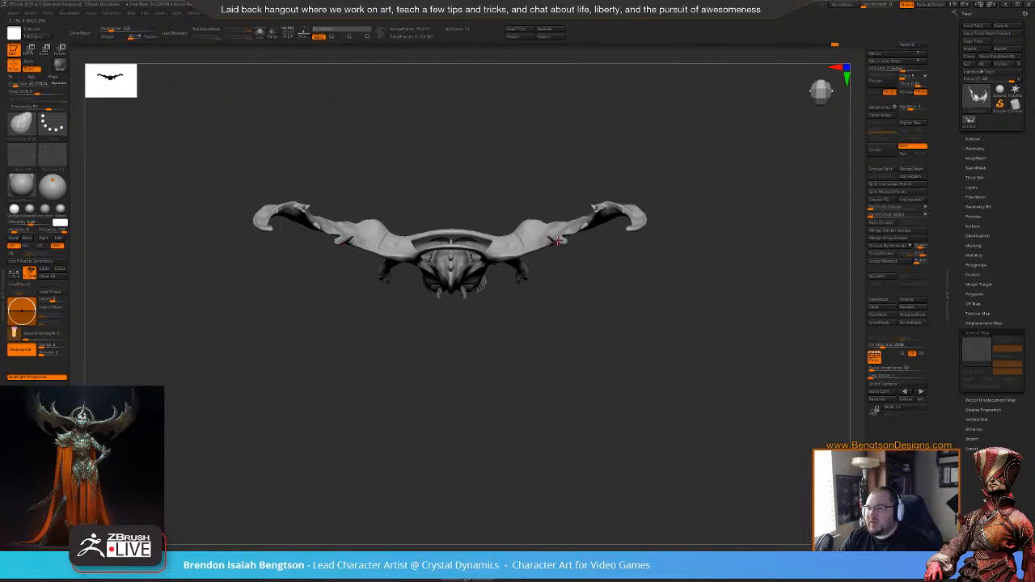
pyautogui.moveTo(516, 223)
pyautogui.mouseDown(button='right')
pyautogui.moveTo(555, 310)
pyautogui.moveTo(606, 366)
pyautogui.moveTo(584, 379)
pyautogui.moveTo(604, 384)
pyautogui.moveTo(563, 384)
pyautogui.moveTo(654, 350)
pyautogui.moveTo(654, 324)
pyautogui.mouseUp(button='right')
pyautogui.press('space')
pyautogui.moveTo(570, 171)
pyautogui.mouseDown(button='right')
pyautogui.moveTo(666, 148)
pyautogui.moveTo(659, 220)
pyautogui.moveTo(653, 194)
pyautogui.mouseUp(button='right')
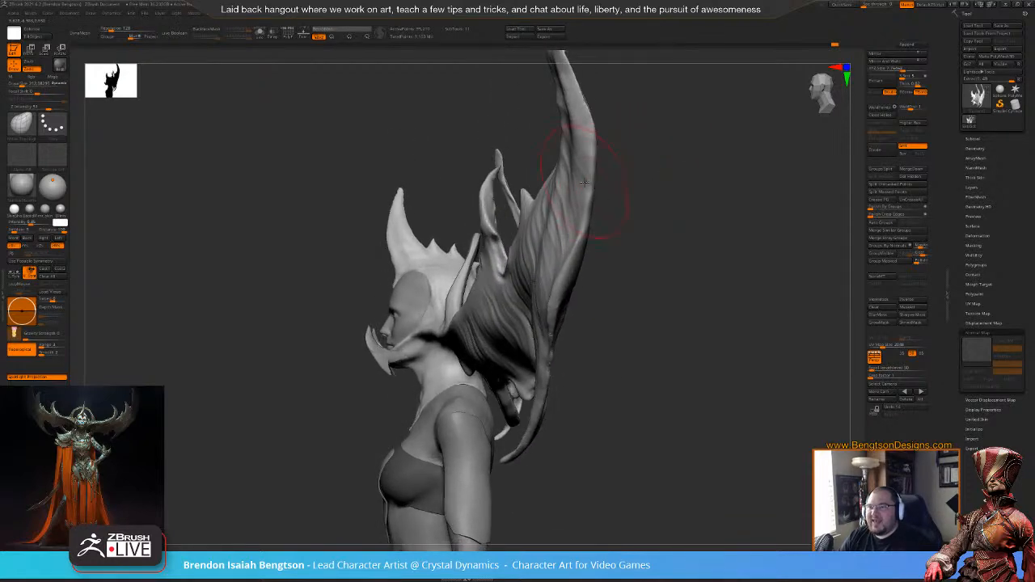
pyautogui.moveTo(588, 131); pyautogui.dragTo(583, 130)
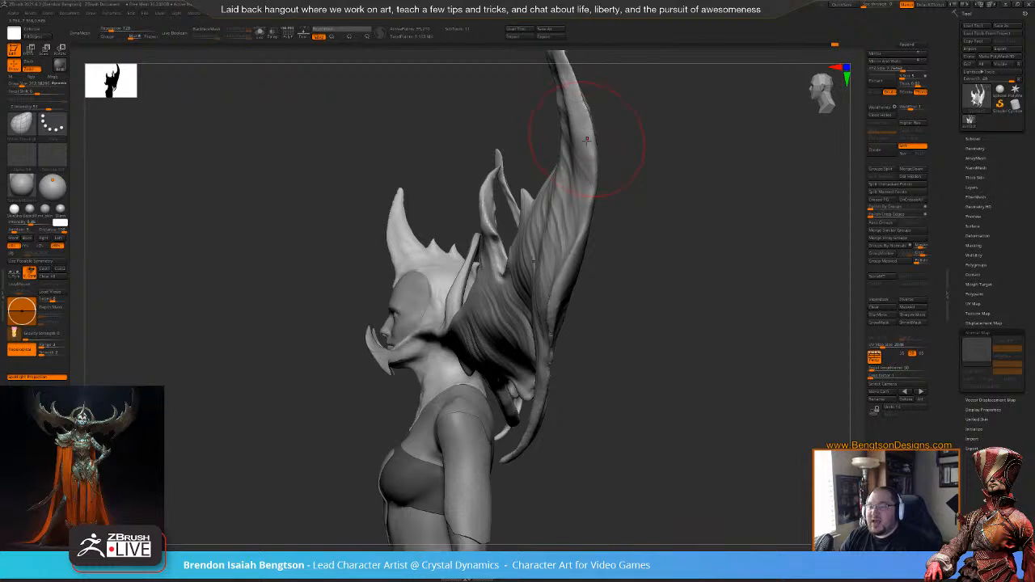
pyautogui.press('space')
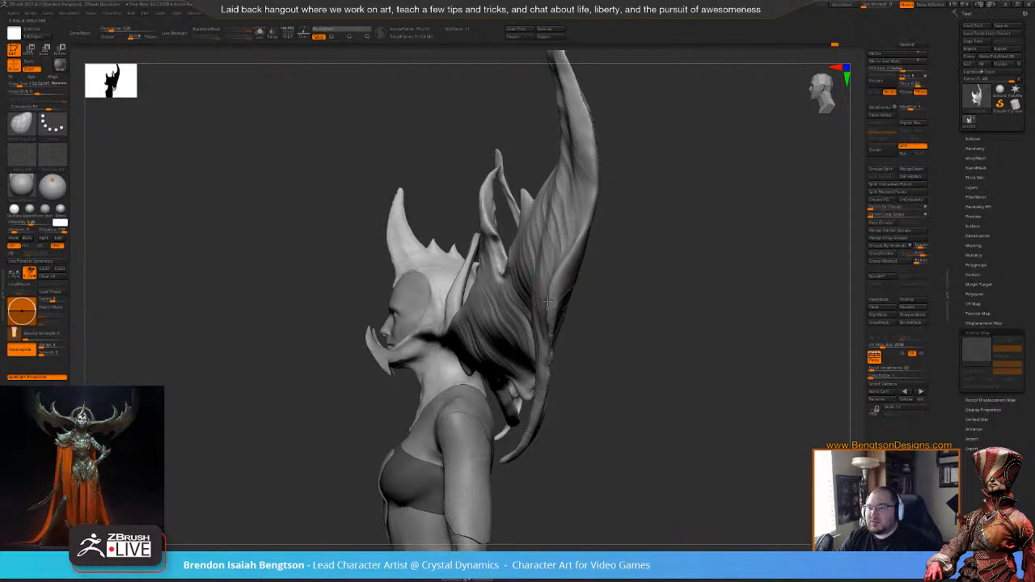
# - Smooth and reshape the wing's lower outer edge, using Move Topological for the contour, and compare both wings from the front
pyautogui.moveTo(641, 312)
pyautogui.mouseDown()
pyautogui.moveTo(638, 283)
pyautogui.moveTo(653, 308)
pyautogui.moveTo(632, 150)
pyautogui.moveTo(614, 153)
pyautogui.moveTo(513, 302)
pyautogui.mouseUp()
pyautogui.press('space')
pyautogui.moveTo(520, 252); pyautogui.dragTo(526, 317)
pyautogui.press('shift')
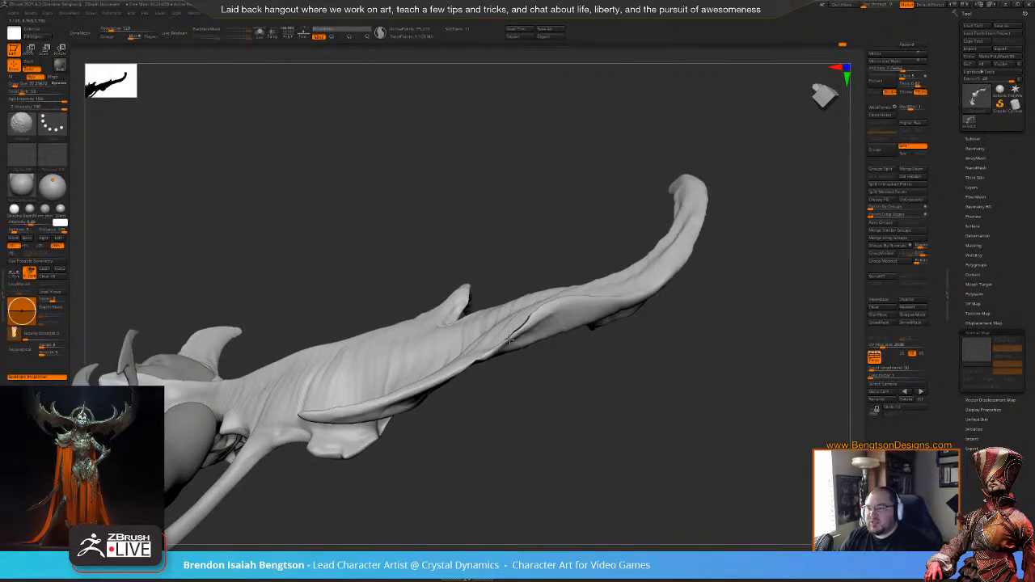
pyautogui.moveTo(505, 342)
pyautogui.mouseDown()
pyautogui.moveTo(533, 215)
pyautogui.moveTo(545, 361)
pyautogui.moveTo(480, 358)
pyautogui.mouseUp()
pyautogui.press('space')
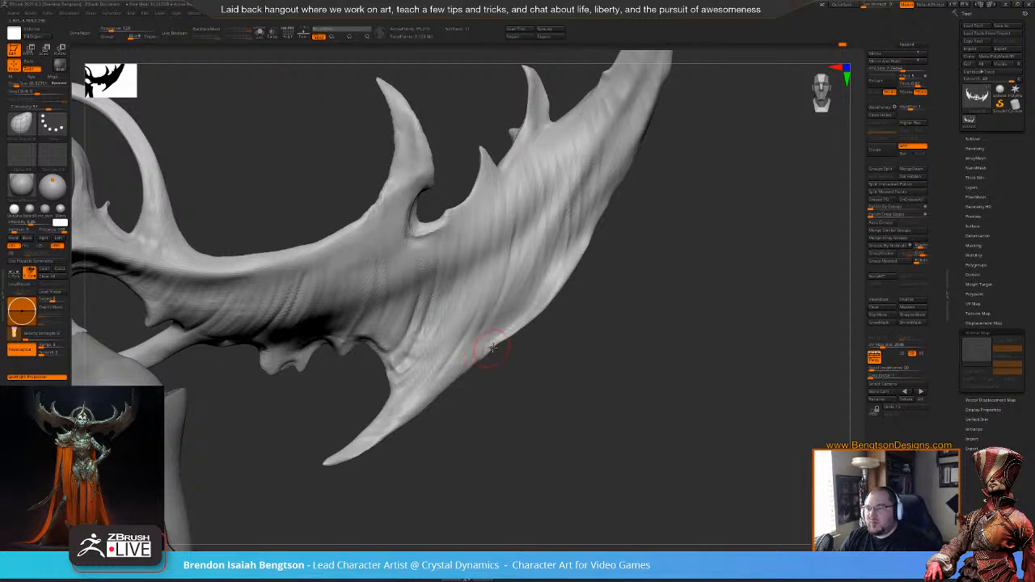
pyautogui.moveTo(511, 340); pyautogui.dragTo(514, 339)
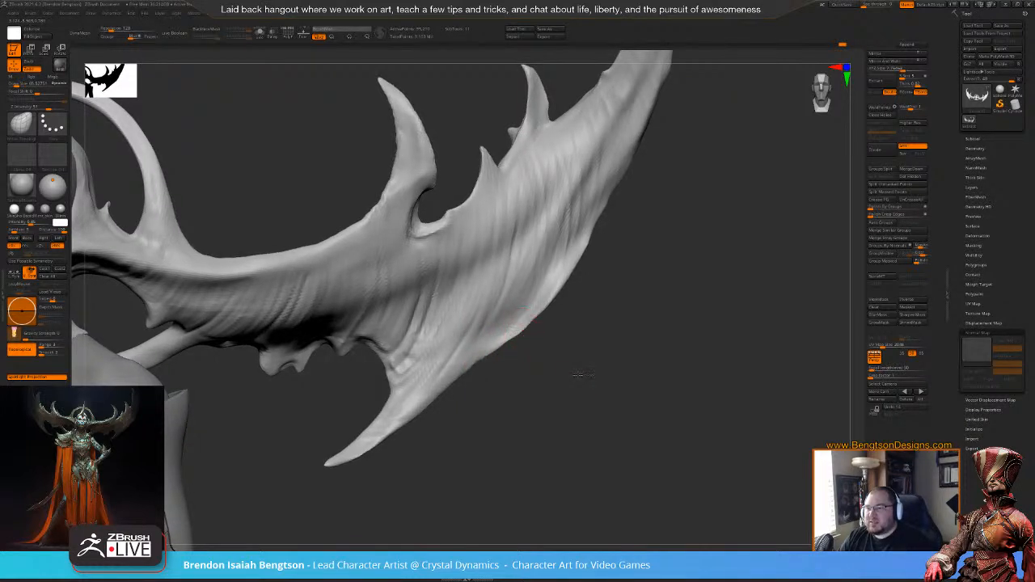
pyautogui.keyDown('alt'); pyautogui.moveTo(582, 388); pyautogui.dragTo(632, 286); pyautogui.keyUp('alt')
pyautogui.keyDown('alt'); pyautogui.moveTo(589, 332); pyautogui.dragTo(664, 353); pyautogui.keyUp('alt')
pyautogui.moveTo(706, 308)
pyautogui.mouseDown()
pyautogui.moveTo(712, 342)
pyautogui.moveTo(681, 296)
pyautogui.mouseUp()
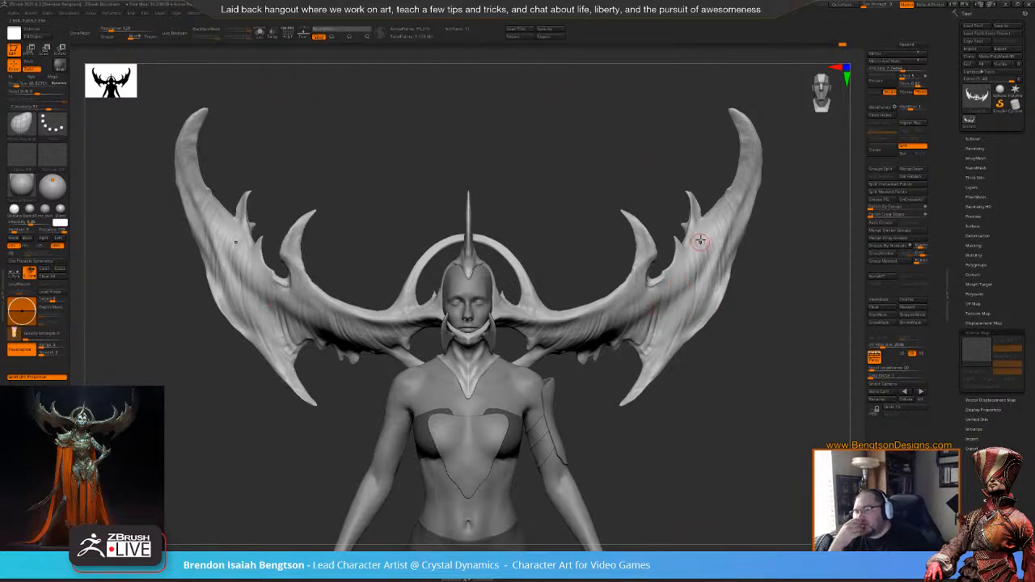
pyautogui.keyDown('alt'); pyautogui.moveTo(819, 235); pyautogui.dragTo(758, 222); pyautogui.keyUp('alt')
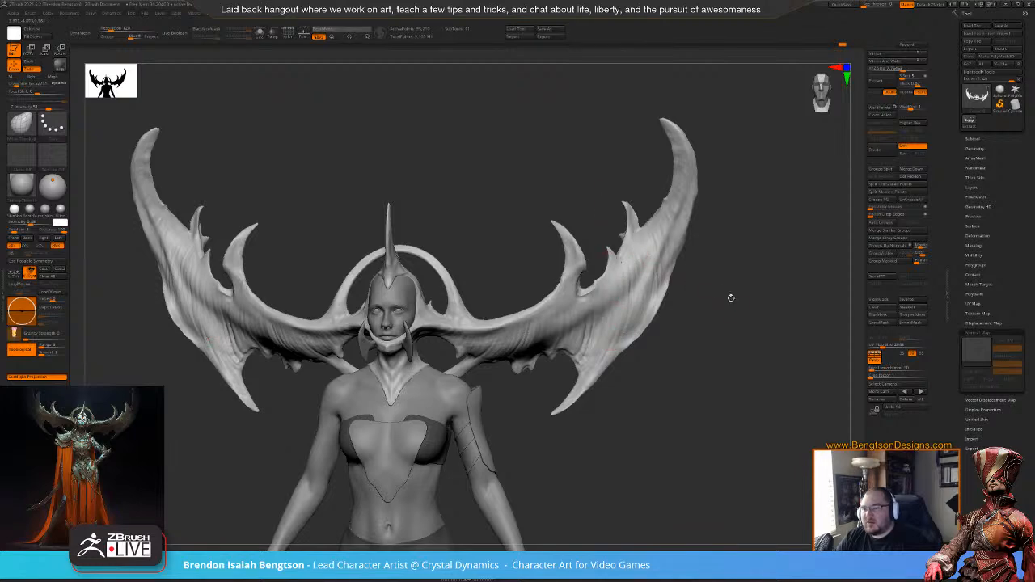
pyautogui.moveTo(715, 291); pyautogui.dragTo(714, 277)
pyautogui.moveTo(744, 232); pyautogui.dragTo(740, 278)
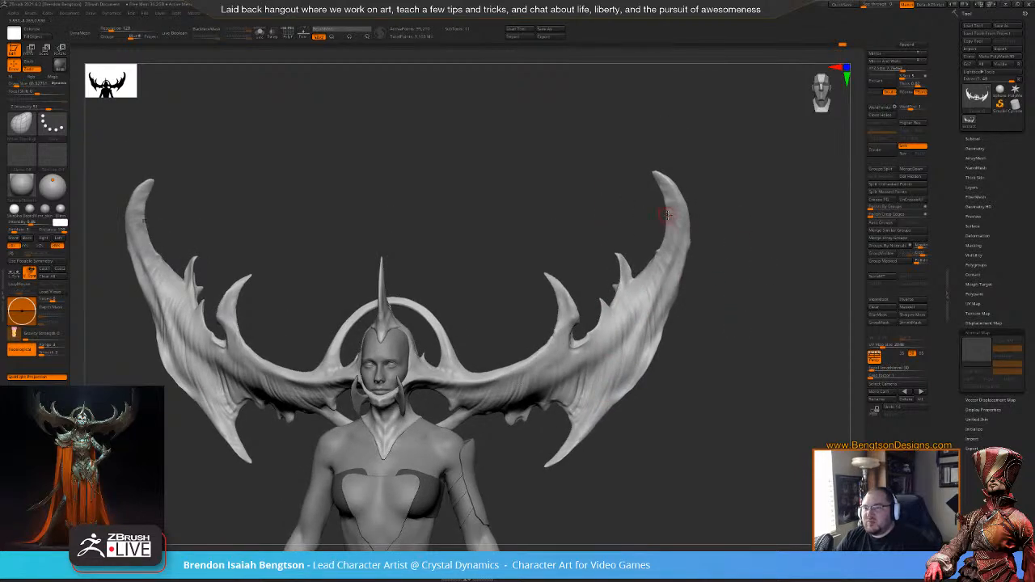
# - Pull small spikes out of the inner edge near the tall wing horn's tip with the SnakeHook brush
pyautogui.keyDown('alt'); pyautogui.moveTo(684, 172); pyautogui.dragTo(623, 420); pyautogui.keyUp('alt')
pyautogui.moveTo(637, 305); pyautogui.dragTo(637, 282)
pyautogui.press('space')
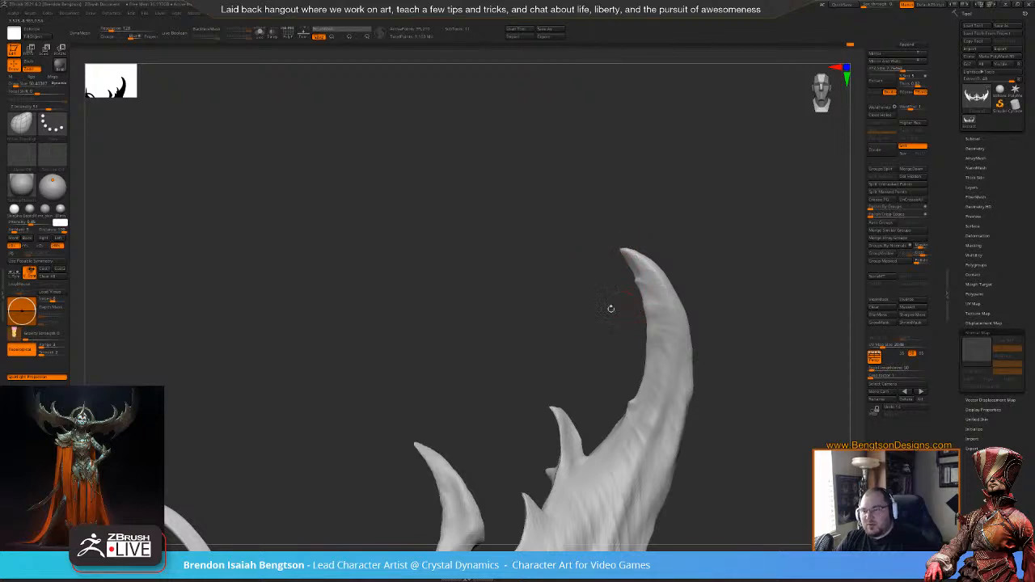
pyautogui.click(309, 562)
pyautogui.press('space')
pyautogui.moveTo(635, 300); pyautogui.dragTo(632, 300)
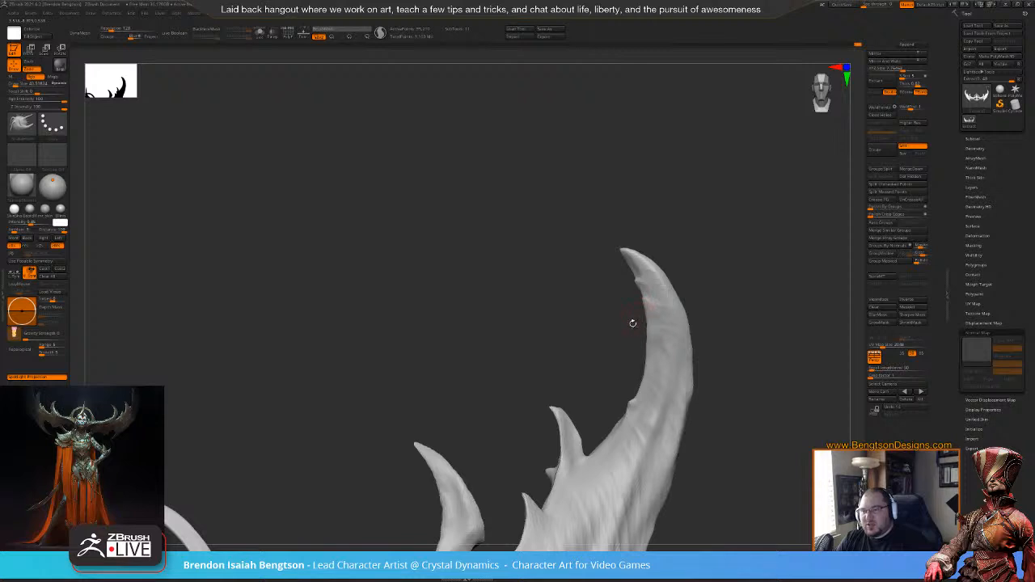
pyautogui.moveTo(607, 324); pyautogui.dragTo(627, 335)
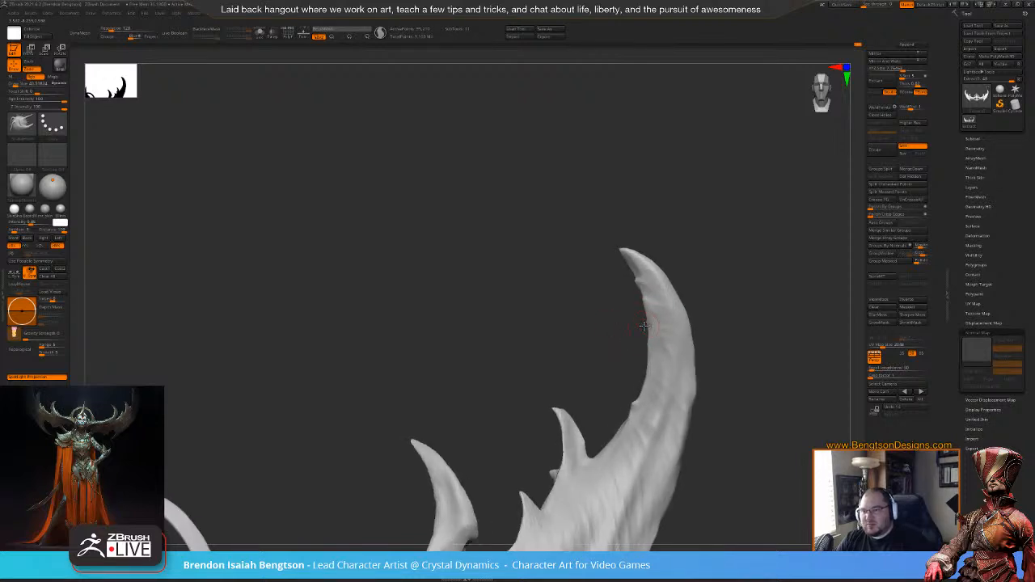
pyautogui.moveTo(631, 337); pyautogui.dragTo(644, 331)
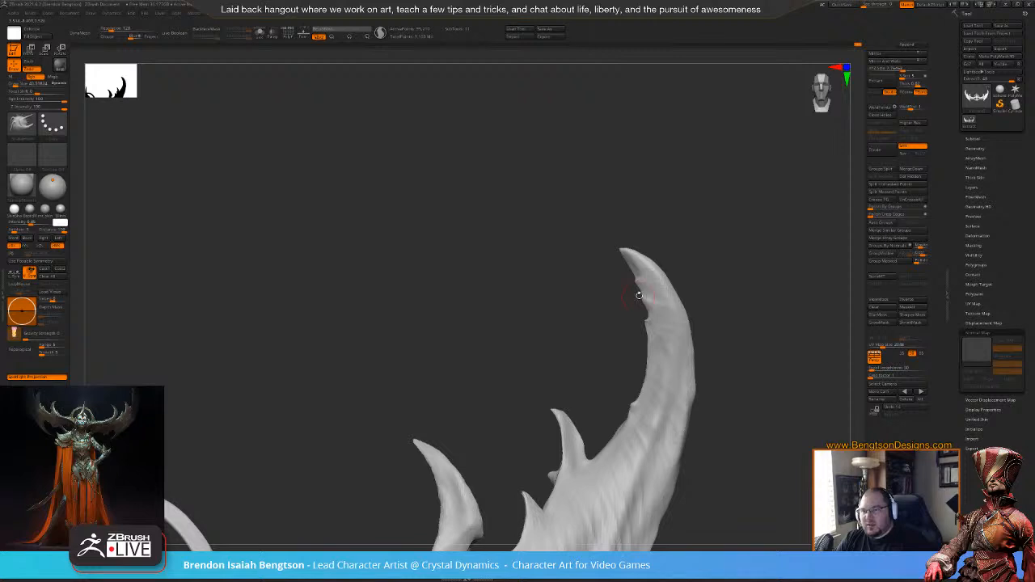
pyautogui.press('f')
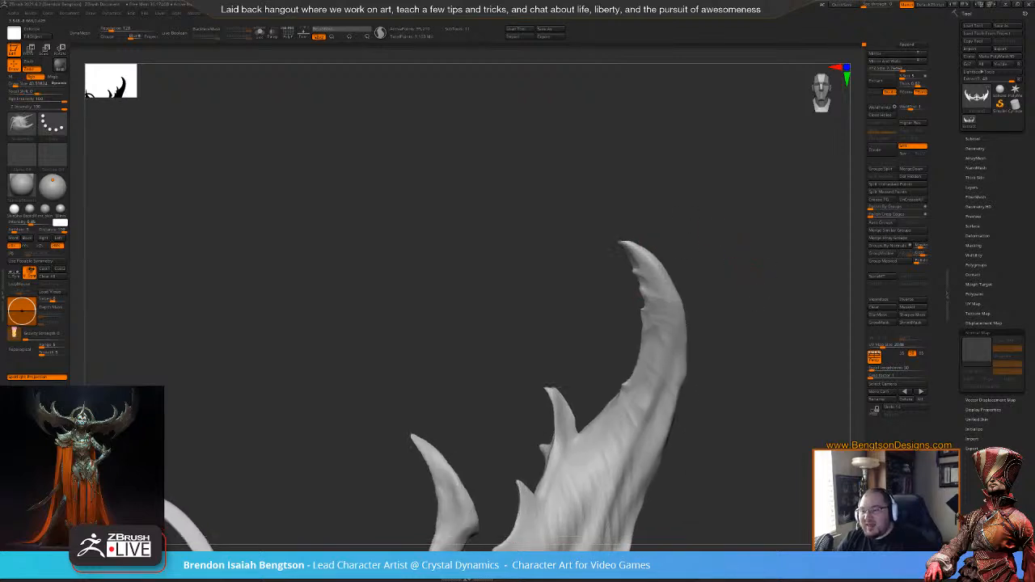
# - Add finer spikes farther down the tall horn's inner edge using a smaller SnakeHook brush
pyautogui.keyDown('alt'); pyautogui.moveTo(721, 394); pyautogui.dragTo(770, 355); pyautogui.keyUp('alt')
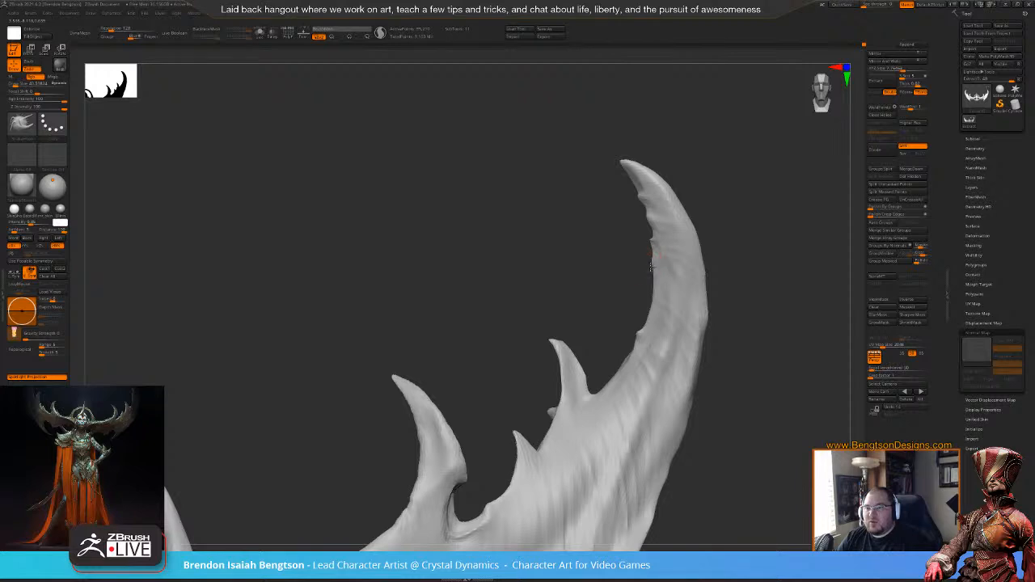
pyautogui.press('space')
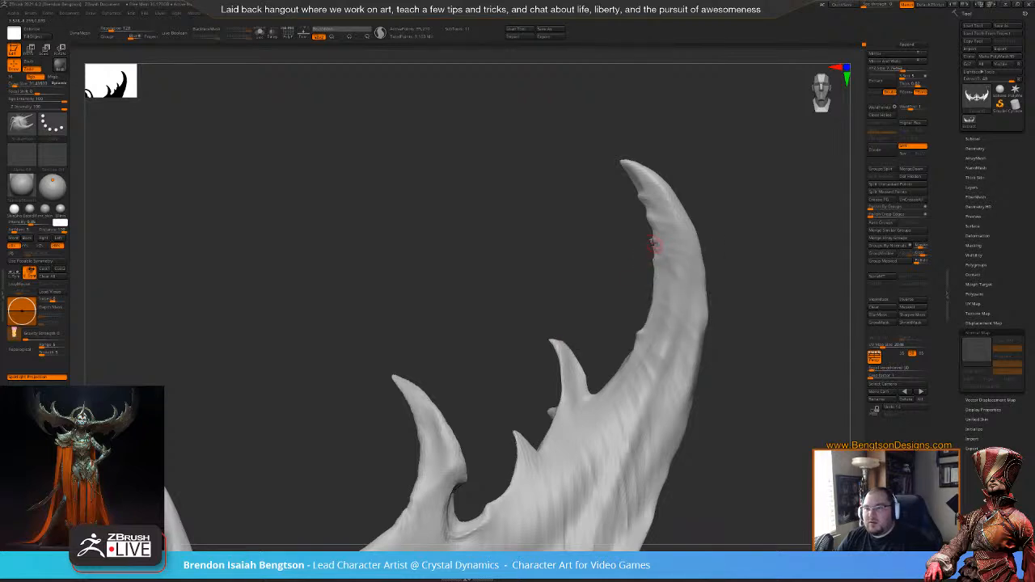
pyautogui.moveTo(653, 240); pyautogui.dragTo(649, 217)
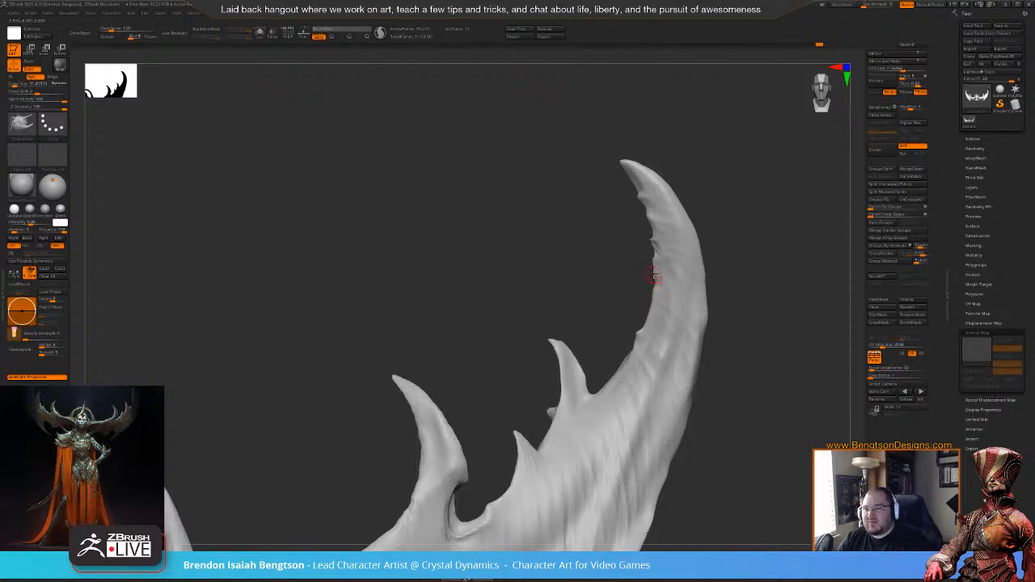
pyautogui.moveTo(655, 285); pyautogui.dragTo(655, 273)
pyautogui.press('f')
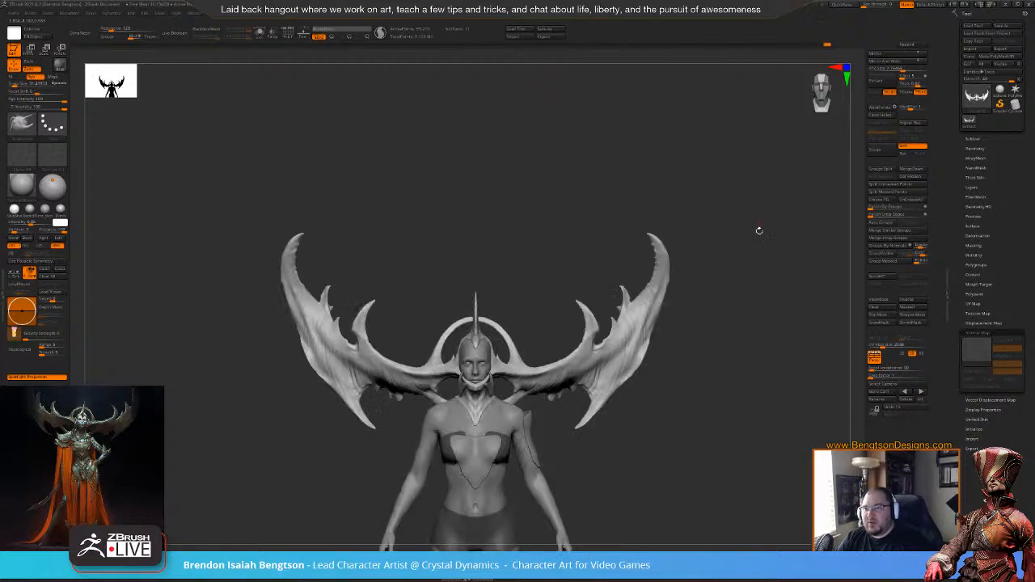
# - Sculpt the base of the wing's upper thorn with ClayBuildup where it joins the tall horn
pyautogui.moveTo(767, 293)
pyautogui.mouseDown()
pyautogui.moveTo(803, 311)
pyautogui.moveTo(790, 296)
pyautogui.moveTo(751, 289)
pyautogui.moveTo(769, 358)
pyautogui.moveTo(760, 363)
pyautogui.moveTo(769, 283)
pyautogui.mouseUp()
pyautogui.press('b')
pyautogui.press('c')
pyautogui.press('b')
pyautogui.press('space')
pyautogui.moveTo(584, 196); pyautogui.dragTo(590, 196)
pyautogui.keyDown('alt'); pyautogui.moveTo(598, 133); pyautogui.dragTo(612, 219); pyautogui.keyUp('alt')
pyautogui.press('space')
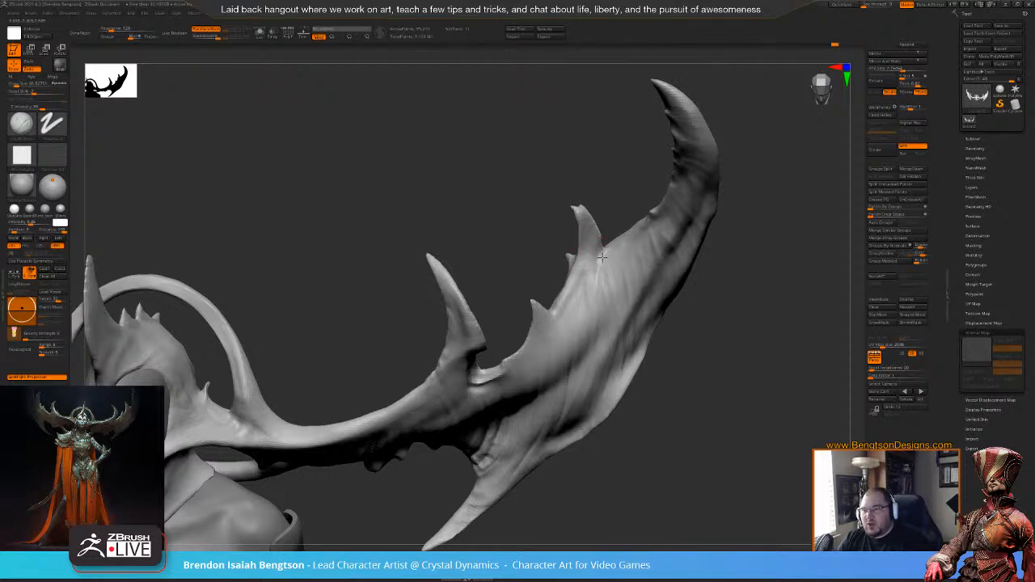
pyautogui.moveTo(618, 205)
pyautogui.mouseDown()
pyautogui.moveTo(607, 181)
pyautogui.moveTo(589, 189)
pyautogui.moveTo(615, 209)
pyautogui.moveTo(599, 232)
pyautogui.mouseUp()
pyautogui.press('space')
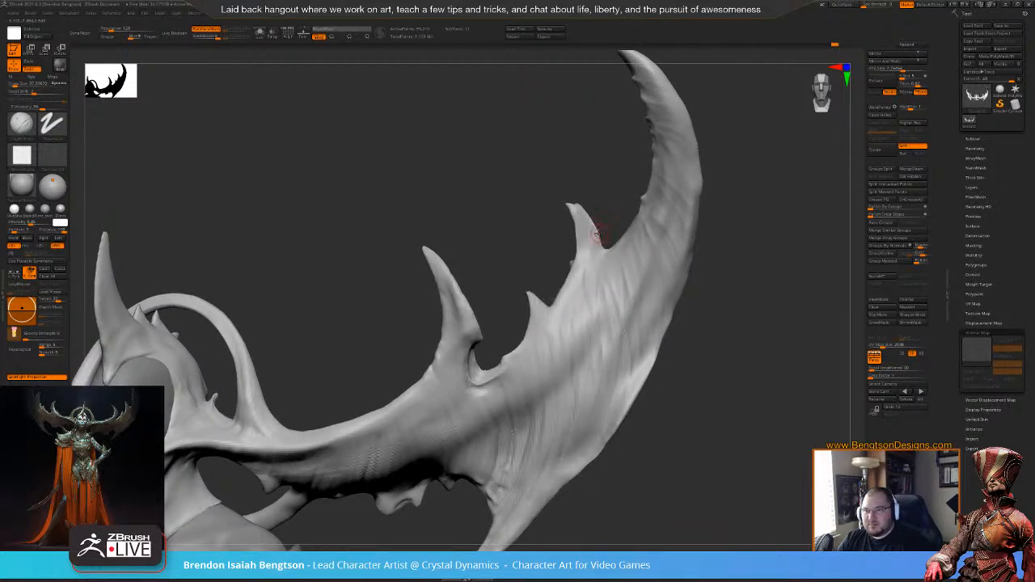
# - Refine the shape of the wing's upper thorn with Move Topological
pyautogui.press('b')
pyautogui.press('m')
pyautogui.press('t')
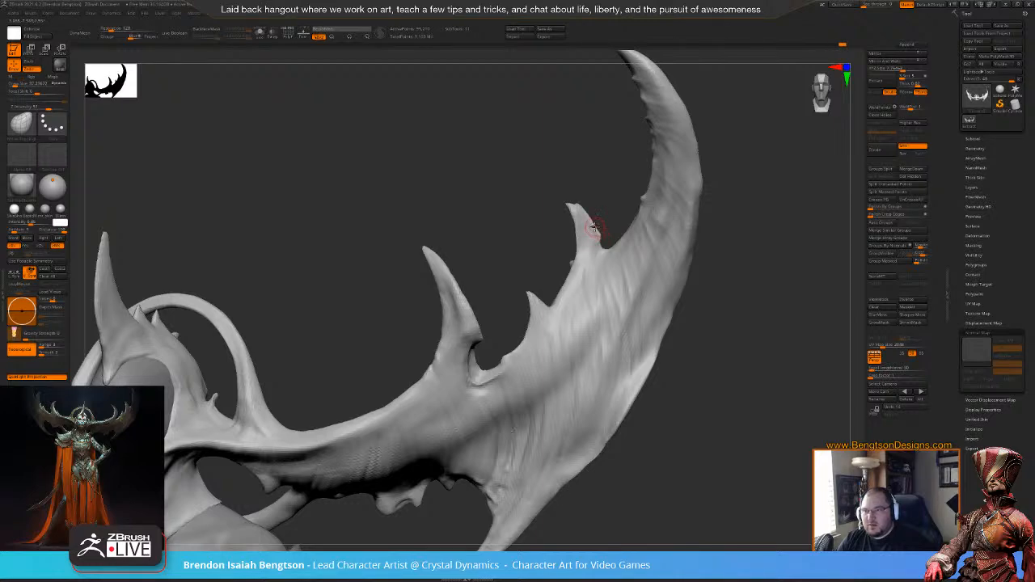
pyautogui.moveTo(599, 191); pyautogui.dragTo(608, 161)
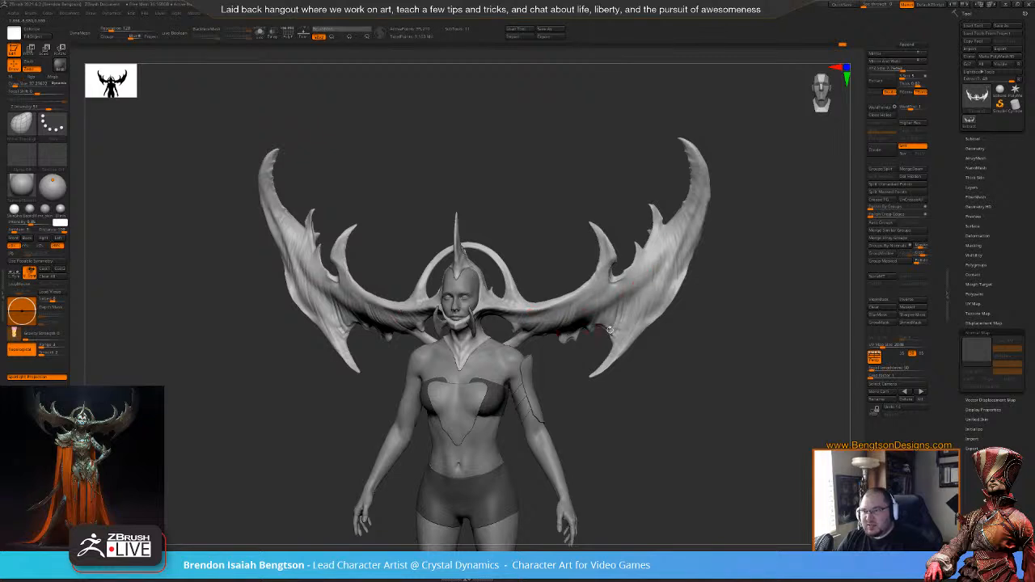
# - Examine the wing, horn and thorn silhouettes on the full figure from the front and at slight angles
pyautogui.moveTo(698, 393); pyautogui.dragTo(652, 351)
pyautogui.moveTo(755, 261); pyautogui.dragTo(647, 275)
pyautogui.moveTo(595, 252); pyautogui.dragTo(568, 178)
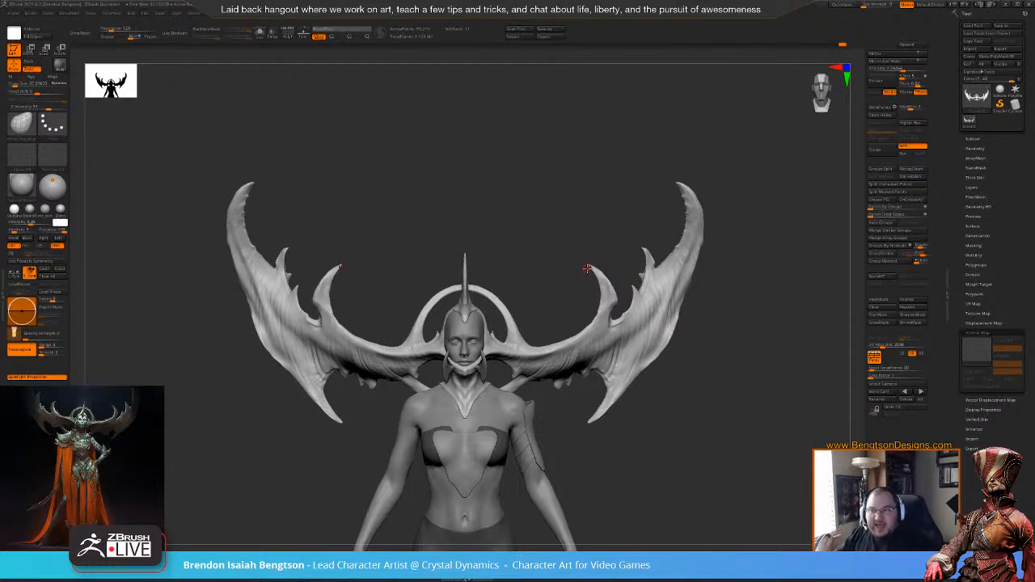
pyautogui.moveTo(815, 433); pyautogui.dragTo(737, 300)
pyautogui.moveTo(736, 300); pyautogui.dragTo(735, 327)
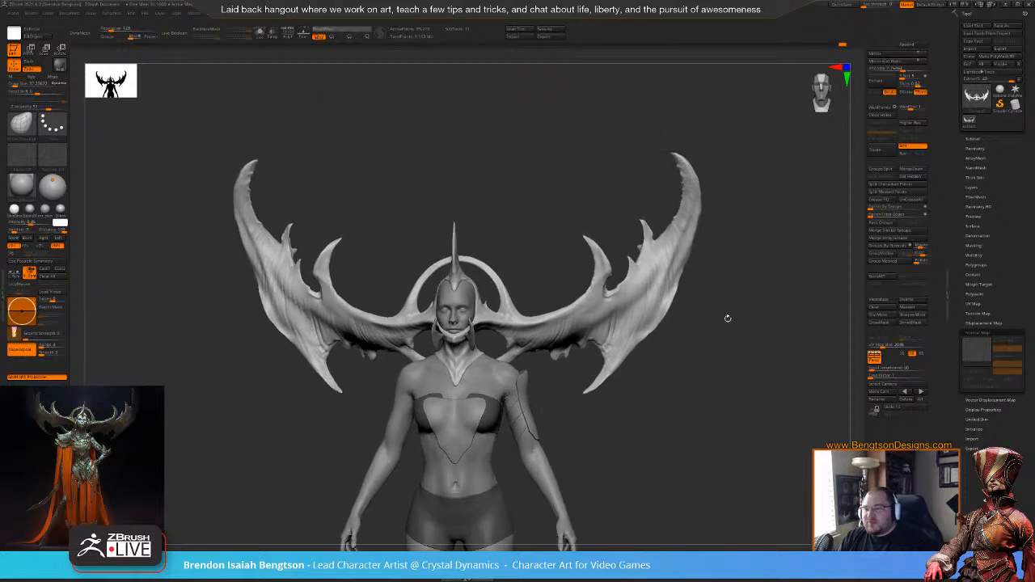
pyautogui.moveTo(603, 226); pyautogui.dragTo(588, 250)
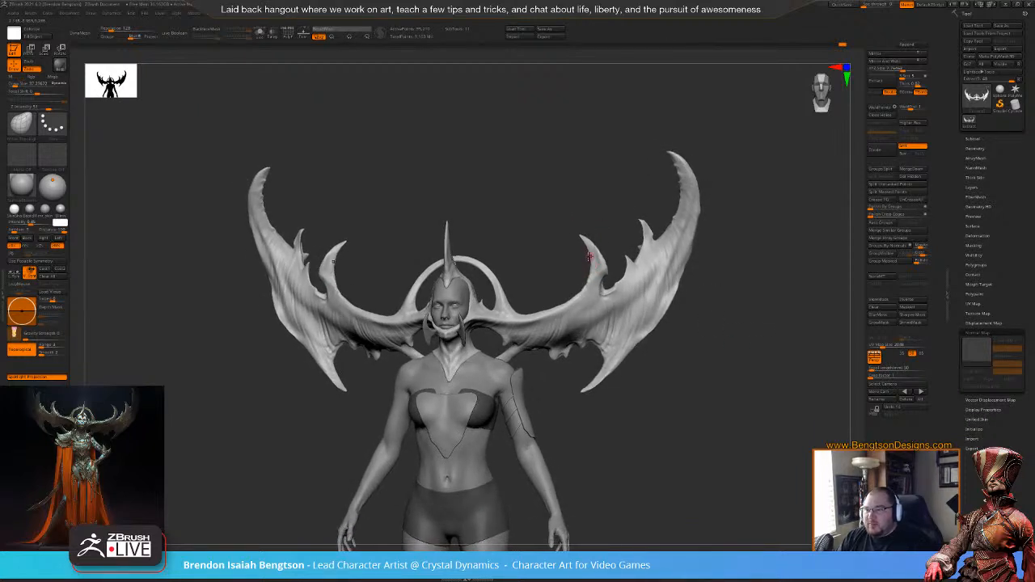
pyautogui.moveTo(728, 377); pyautogui.dragTo(731, 334)
pyautogui.keyDown('alt'); pyautogui.moveTo(765, 300); pyautogui.dragTo(741, 363); pyautogui.keyUp('alt')
pyautogui.moveTo(752, 324)
pyautogui.keyDown('alt'); pyautogui.mouseDown()
pyautogui.moveTo(755, 347)
pyautogui.moveTo(767, 315)
pyautogui.moveTo(762, 331)
pyautogui.mouseUp(); pyautogui.keyUp('alt')
pyautogui.moveTo(705, 272); pyautogui.dragTo(722, 170)
pyautogui.moveTo(775, 229); pyautogui.dragTo(769, 282)
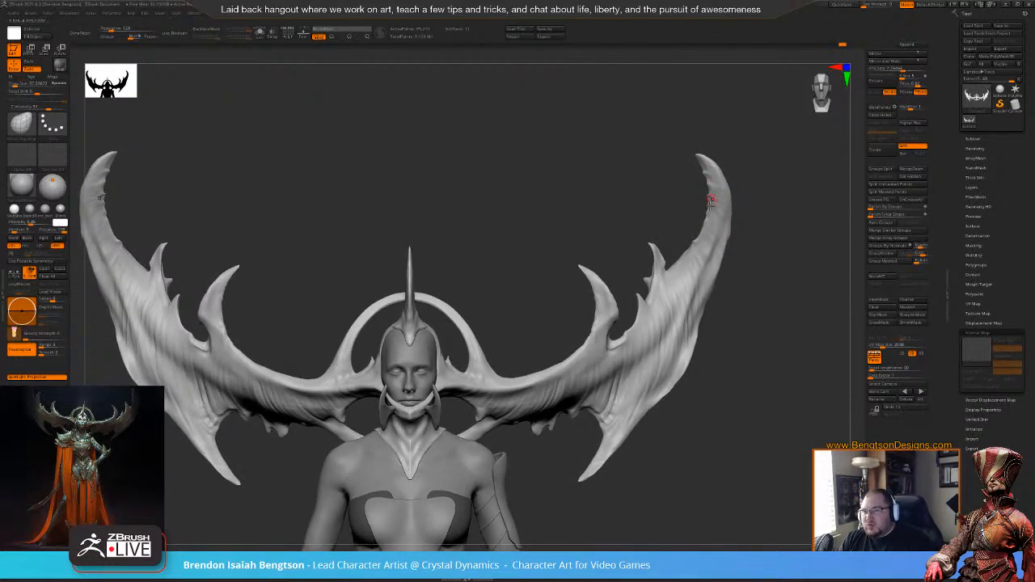
pyautogui.moveTo(731, 251); pyautogui.dragTo(770, 252)
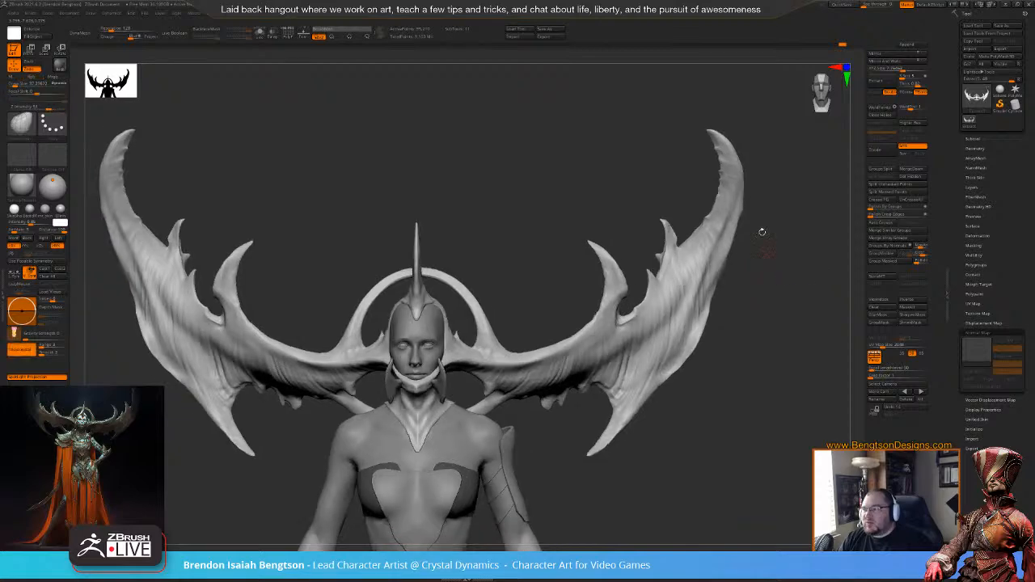
# - Pull a row of small spikes from the inner edge of the wing's large inner horn with SnakeHook
pyautogui.moveTo(778, 319); pyautogui.dragTo(708, 355)
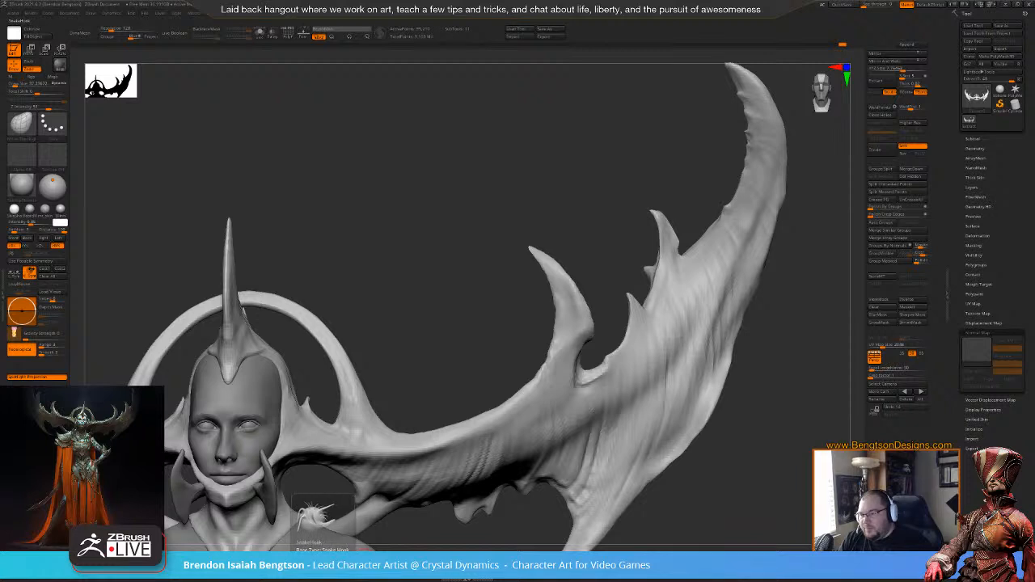
pyautogui.press('space')
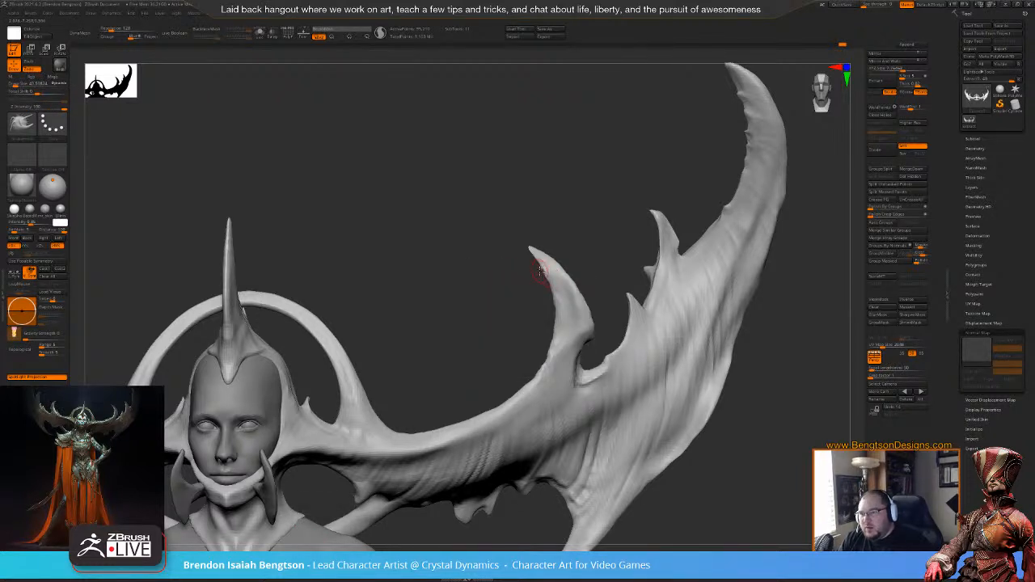
pyautogui.press('space')
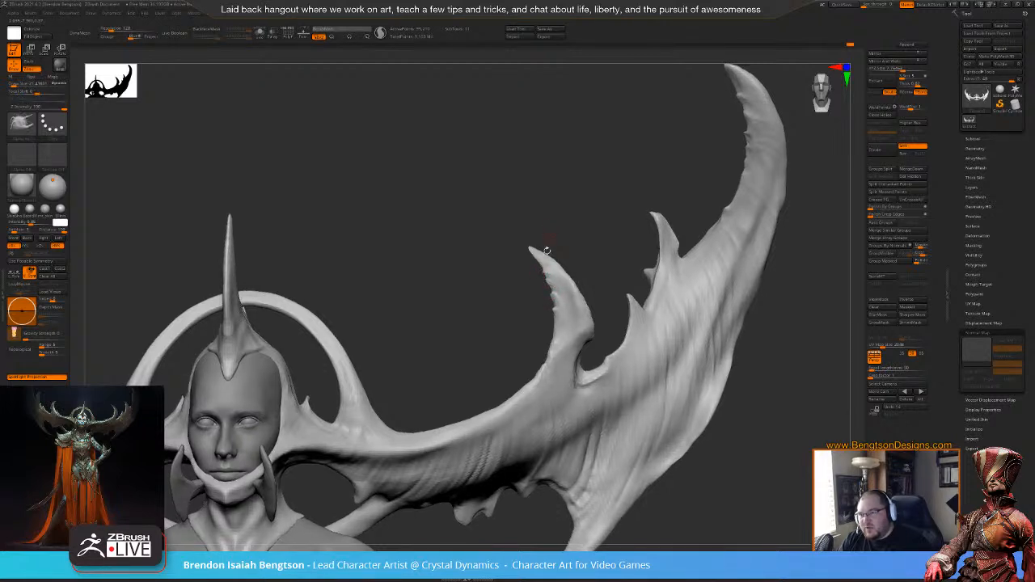
pyautogui.moveTo(561, 232); pyautogui.dragTo(553, 241)
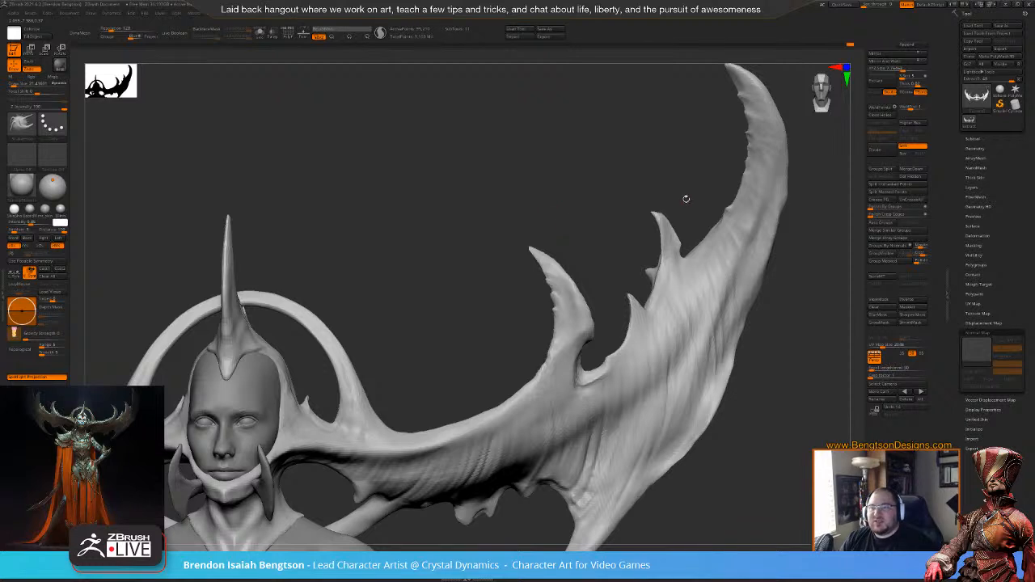
pyautogui.moveTo(606, 233); pyautogui.dragTo(544, 269)
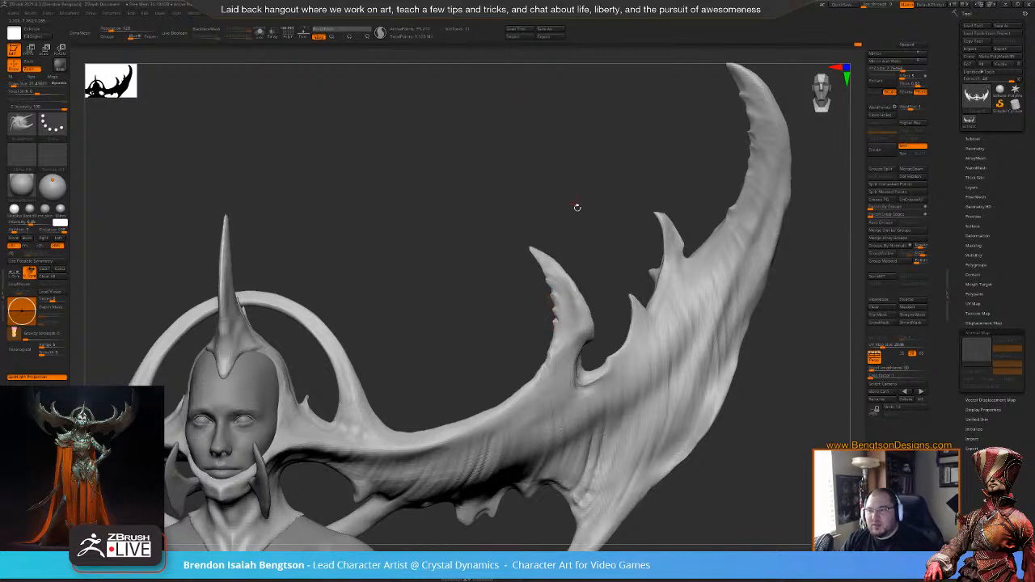
# - Pull small spikes from the lower outer edge of the halo arch, near the wing, with SnakeHook
pyautogui.keyDown('alt'); pyautogui.moveTo(511, 349); pyautogui.dragTo(480, 240); pyautogui.keyUp('alt')
pyautogui.keyDown('alt'); pyautogui.moveTo(514, 208); pyautogui.dragTo(580, 148); pyautogui.keyUp('alt')
pyautogui.keyDown('alt'); pyautogui.moveTo(509, 262); pyautogui.dragTo(532, 262); pyautogui.keyUp('alt')
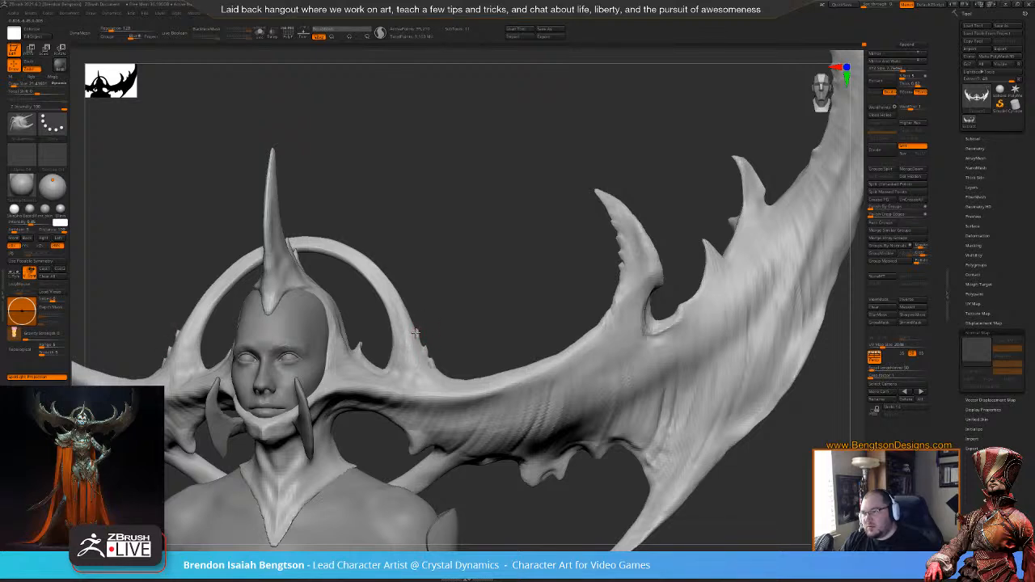
pyautogui.moveTo(421, 325); pyautogui.dragTo(439, 194)
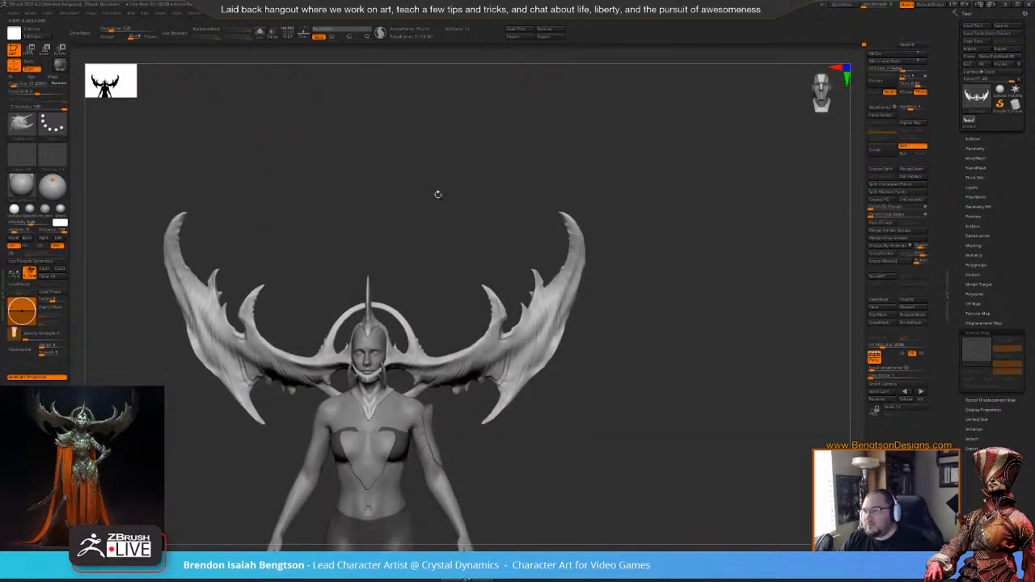
pyautogui.moveTo(448, 280)
pyautogui.mouseDown()
pyautogui.moveTo(443, 296)
pyautogui.moveTo(442, 286)
pyautogui.mouseUp()
pyautogui.keyDown('alt'); pyautogui.moveTo(442, 286); pyautogui.dragTo(418, 313); pyautogui.keyUp('alt')
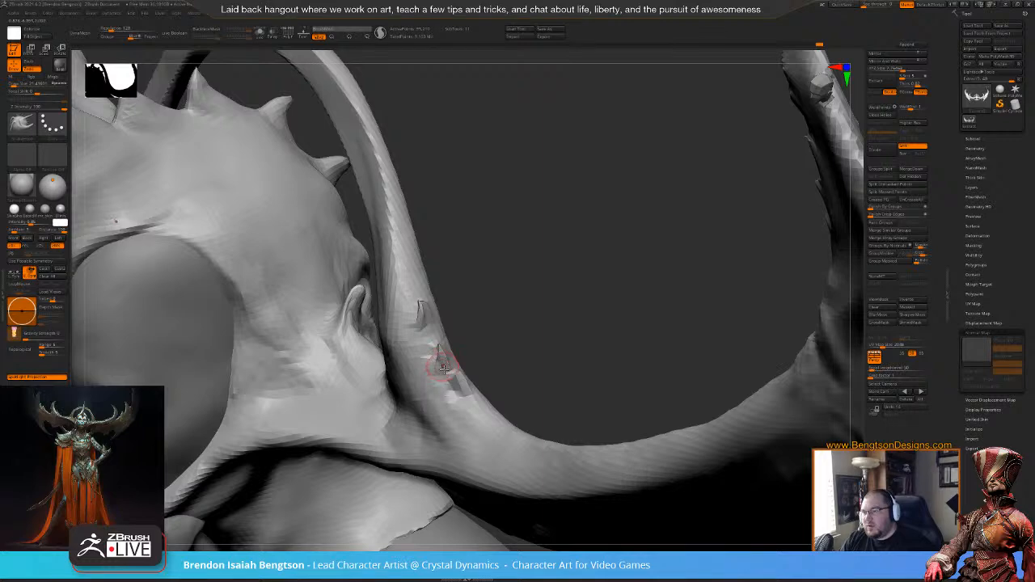
# - Inspect the halo arch's small spikes up close and the headdress silhouette from the side and back
pyautogui.moveTo(477, 343); pyautogui.dragTo(453, 295, button='right')
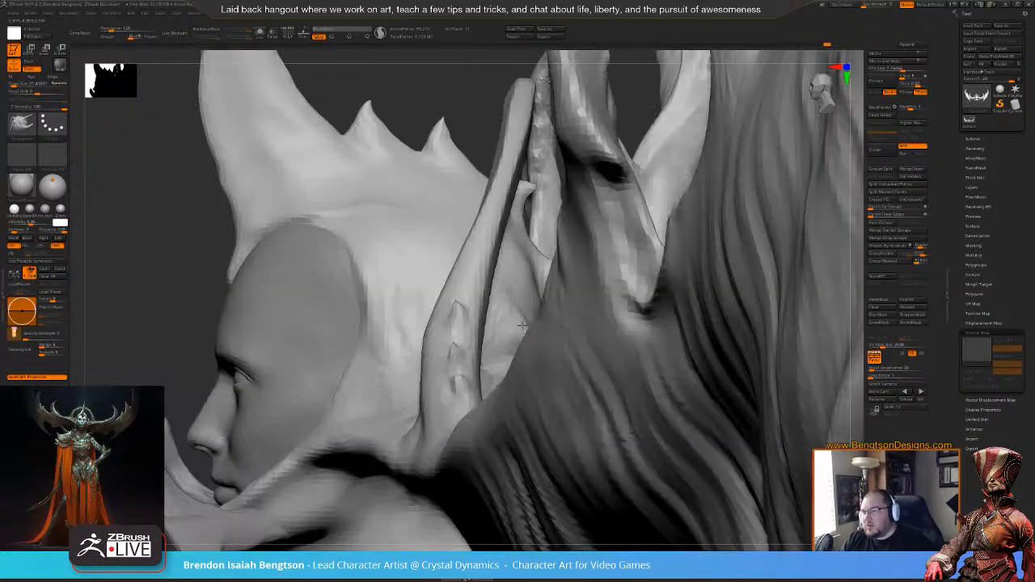
pyautogui.moveTo(520, 319); pyautogui.dragTo(514, 295, button='right')
pyautogui.press('f')
pyautogui.moveTo(189, 293); pyautogui.dragTo(356, 297)
pyautogui.moveTo(485, 220)
pyautogui.keyDown('alt'); pyautogui.mouseDown()
pyautogui.moveTo(616, 141)
pyautogui.moveTo(595, 162)
pyautogui.moveTo(608, 165)
pyautogui.moveTo(533, 166)
pyautogui.moveTo(600, 168)
pyautogui.moveTo(473, 177)
pyautogui.mouseUp(); pyautogui.keyUp('alt')
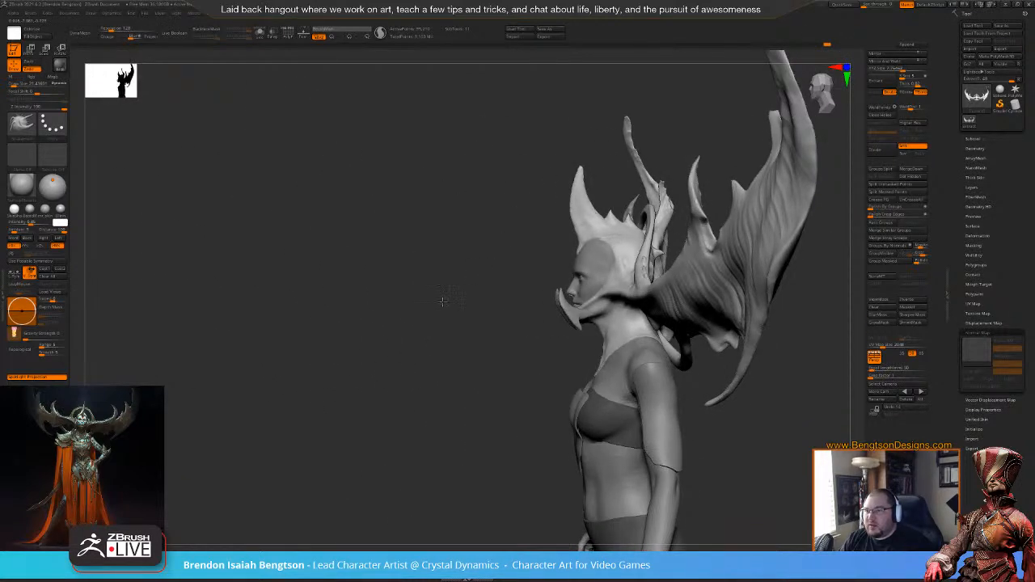
pyautogui.keyDown('alt'); pyautogui.moveTo(467, 293); pyautogui.dragTo(229, 330); pyautogui.keyUp('alt')
pyautogui.moveTo(552, 338); pyautogui.dragTo(504, 320)
pyautogui.moveTo(596, 201); pyautogui.dragTo(550, 182)
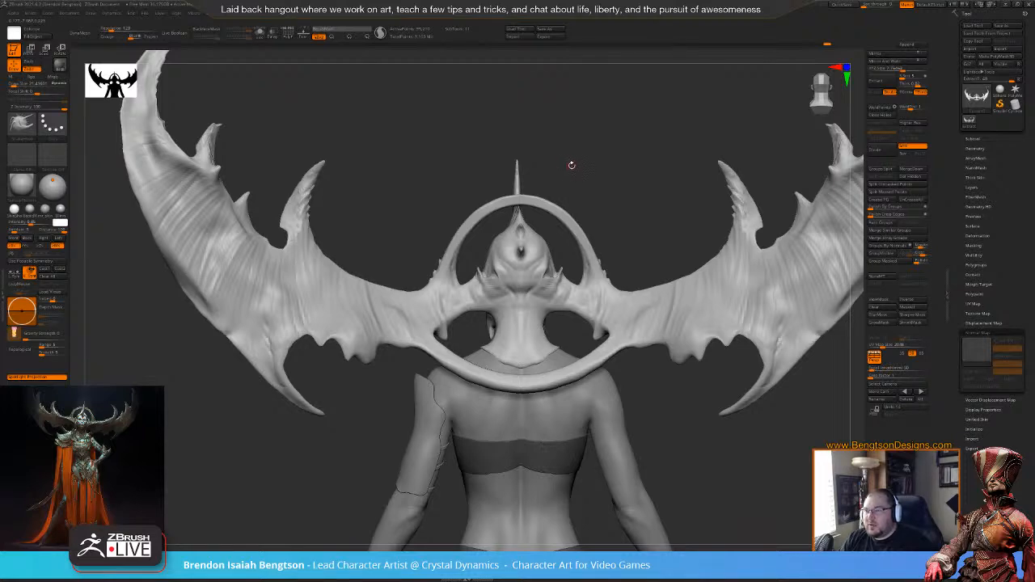
# - Pull and adjust small spikes around the inner base of the halo arch, beside the helmet, with SnakeHook
pyautogui.moveTo(612, 186); pyautogui.dragTo(696, 194)
pyautogui.moveTo(508, 328); pyautogui.dragTo(553, 324)
pyautogui.moveTo(450, 197)
pyautogui.keyDown('alt'); pyautogui.mouseDown()
pyautogui.moveTo(463, 216)
pyautogui.moveTo(525, 212)
pyautogui.moveTo(487, 244)
pyautogui.moveTo(500, 245)
pyautogui.moveTo(453, 211)
pyautogui.moveTo(552, 175)
pyautogui.moveTo(543, 249)
pyautogui.mouseUp(); pyautogui.keyUp('alt')
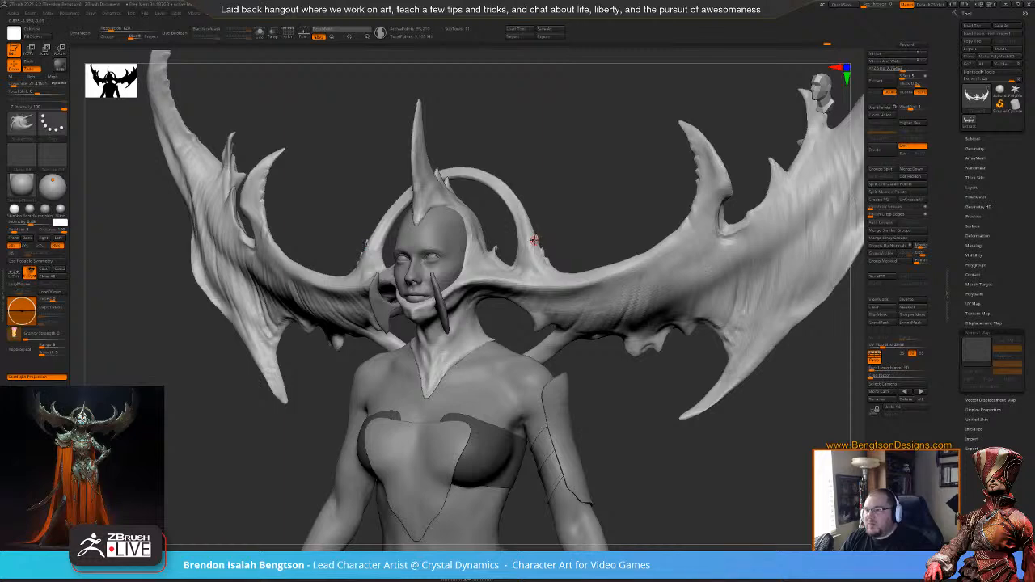
pyautogui.moveTo(566, 208); pyautogui.dragTo(509, 264)
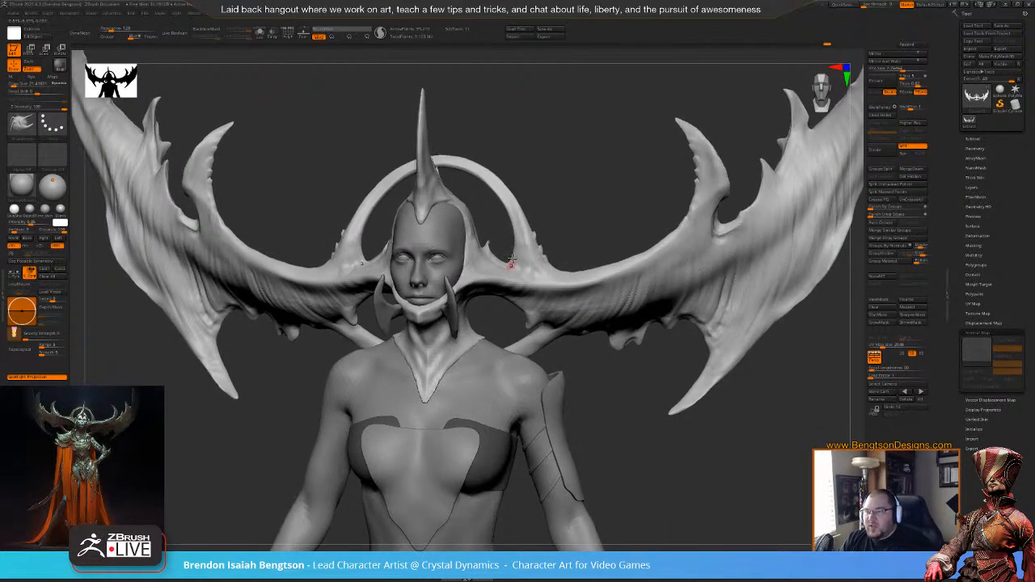
pyautogui.moveTo(564, 207)
pyautogui.mouseDown()
pyautogui.moveTo(509, 254)
pyautogui.moveTo(525, 226)
pyautogui.moveTo(517, 239)
pyautogui.mouseUp()
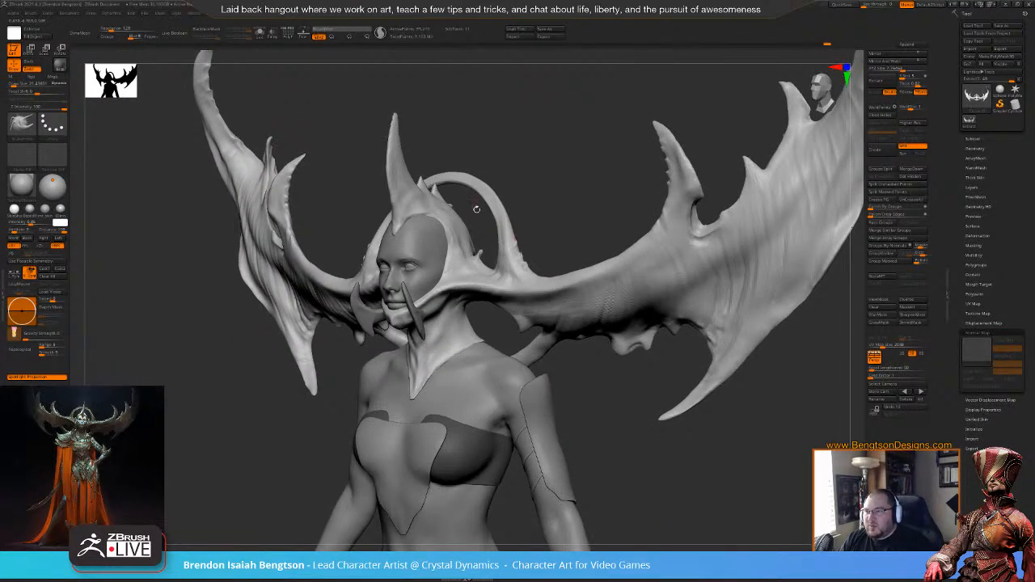
pyautogui.moveTo(520, 265); pyautogui.dragTo(527, 259)
pyautogui.moveTo(554, 222); pyautogui.dragTo(584, 230)
pyautogui.moveTo(520, 266)
pyautogui.mouseDown()
pyautogui.moveTo(561, 233)
pyautogui.moveTo(499, 272)
pyautogui.mouseUp()
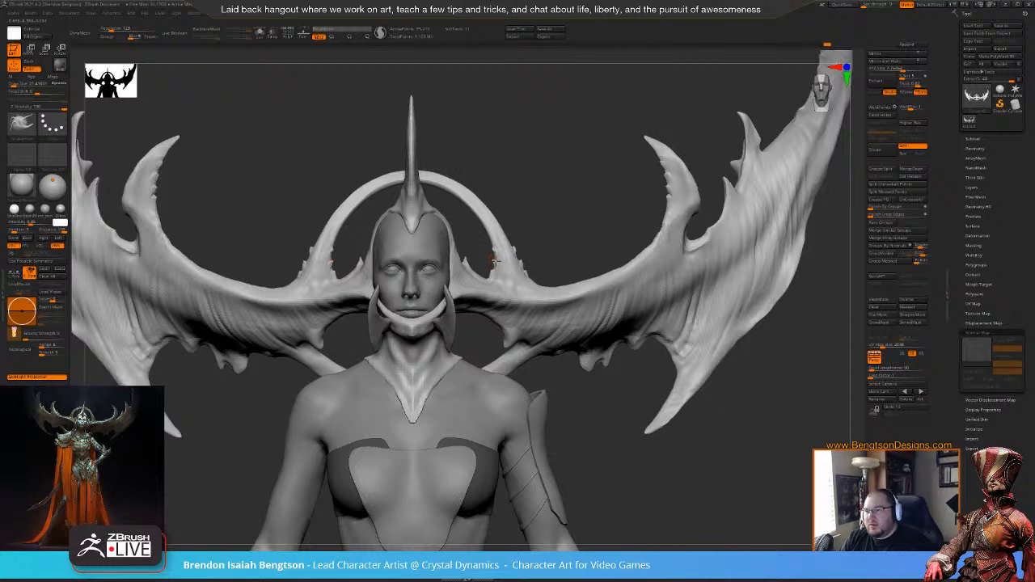
pyautogui.moveTo(547, 179); pyautogui.dragTo(495, 267)
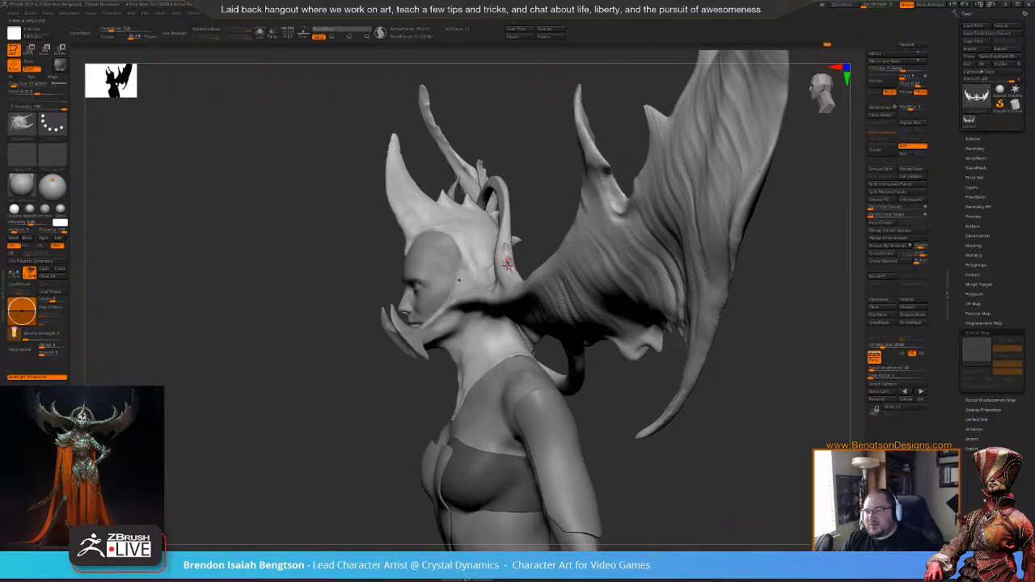
pyautogui.moveTo(558, 173); pyautogui.dragTo(555, 198)
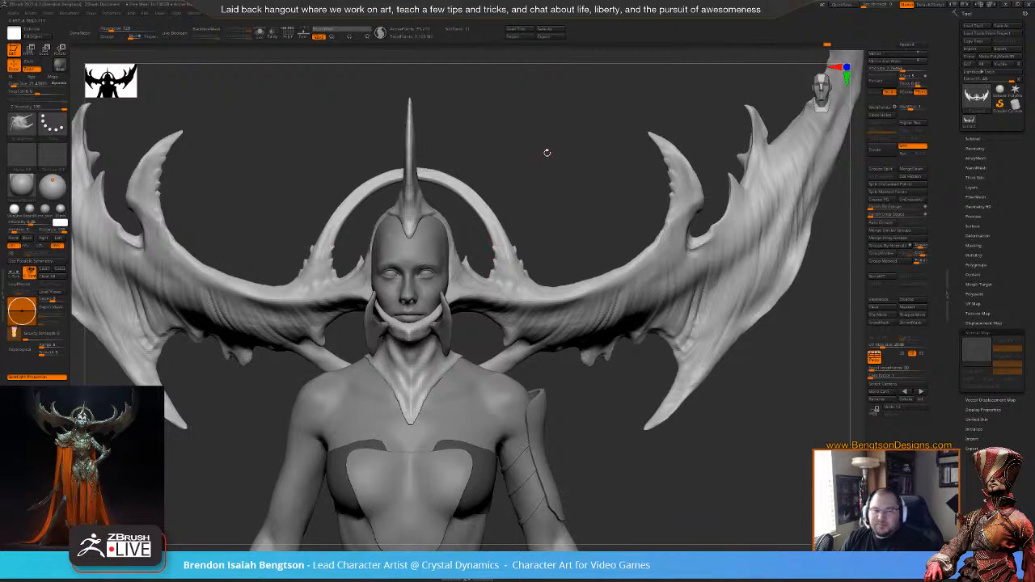
pyautogui.moveTo(566, 201); pyautogui.dragTo(532, 214)
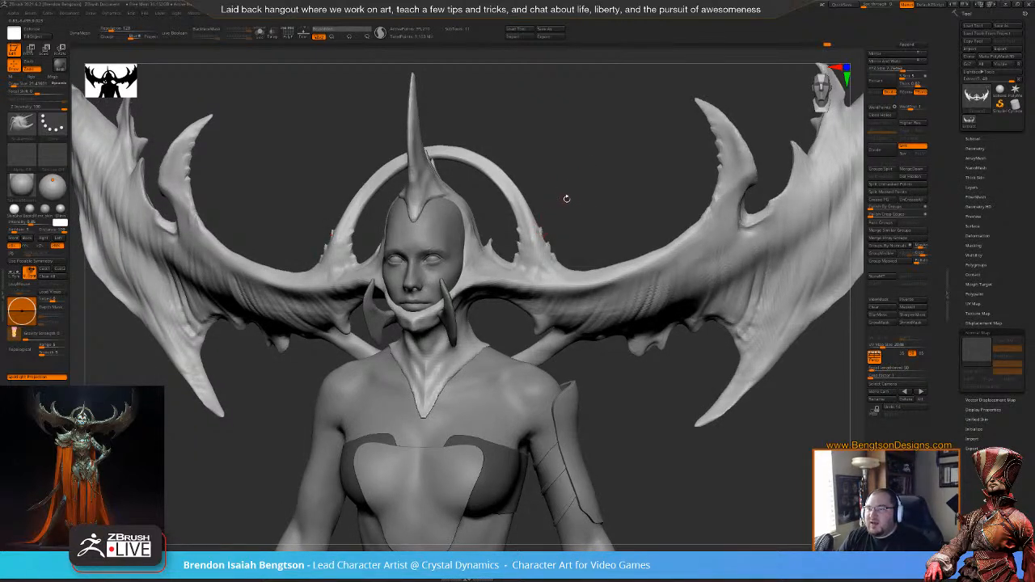
pyautogui.moveTo(573, 209); pyautogui.dragTo(513, 234)
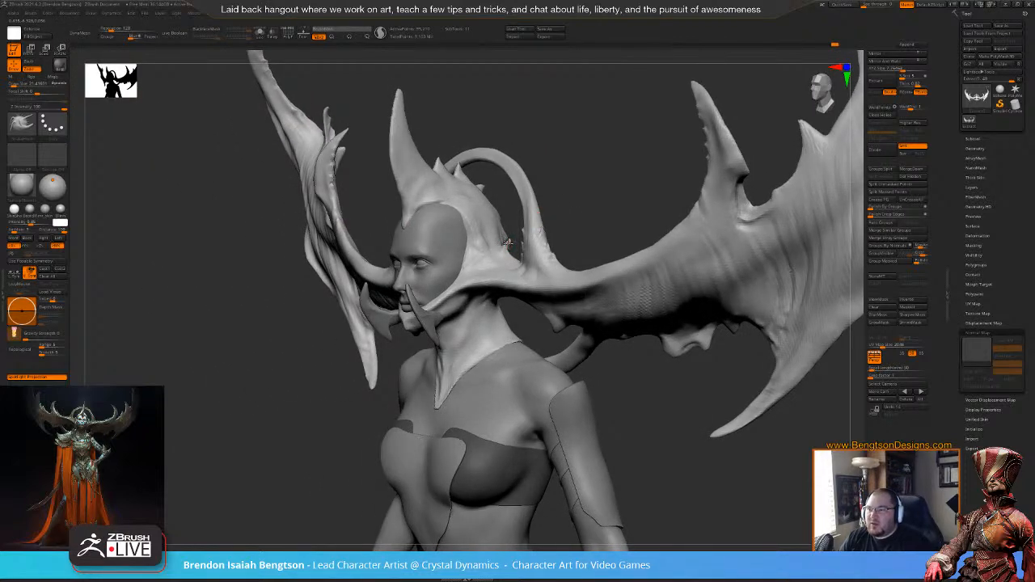
# - Examine the wings, horns and halo spikes from the front, both on the full figure and close up
pyautogui.keyDown('alt'); pyautogui.moveTo(598, 195); pyautogui.dragTo(564, 120); pyautogui.keyUp('alt')
pyautogui.moveTo(549, 155); pyautogui.dragTo(556, 103)
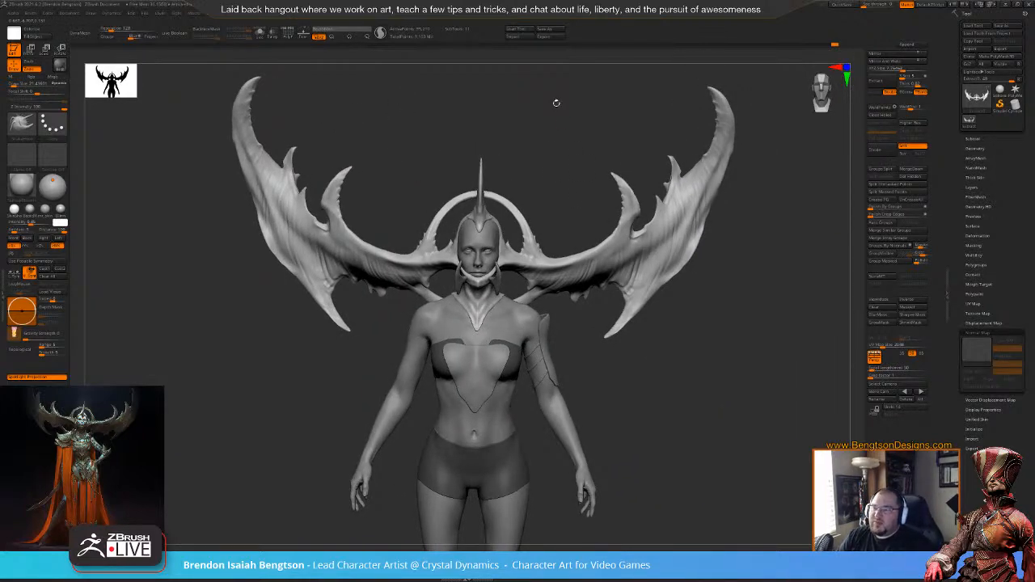
pyautogui.moveTo(561, 187)
pyautogui.keyDown('alt'); pyautogui.mouseDown()
pyautogui.moveTo(553, 219)
pyautogui.moveTo(520, 216)
pyautogui.moveTo(555, 241)
pyautogui.mouseUp(); pyautogui.keyUp('alt')
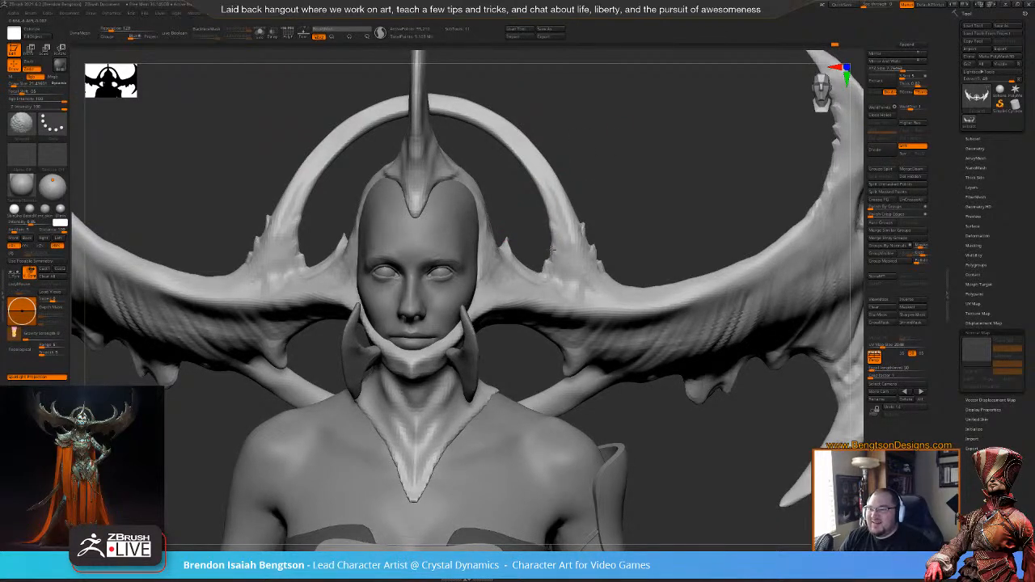
pyautogui.moveTo(622, 173); pyautogui.dragTo(589, 175)
pyautogui.moveTo(524, 219)
pyautogui.mouseDown()
pyautogui.moveTo(520, 236)
pyautogui.moveTo(543, 212)
pyautogui.moveTo(561, 144)
pyautogui.moveTo(544, 132)
pyautogui.moveTo(550, 157)
pyautogui.moveTo(526, 180)
pyautogui.moveTo(529, 200)
pyautogui.moveTo(546, 207)
pyautogui.moveTo(511, 209)
pyautogui.moveTo(536, 208)
pyautogui.moveTo(573, 250)
pyautogui.mouseUp()
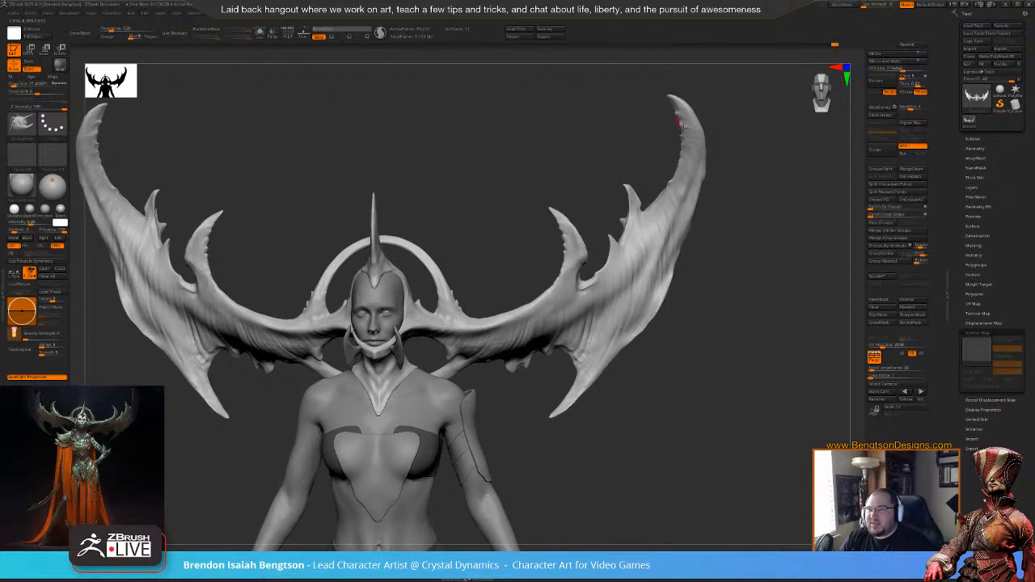
pyautogui.moveTo(715, 249); pyautogui.dragTo(725, 291)
pyautogui.keyDown('alt'); pyautogui.moveTo(482, 241); pyautogui.dragTo(534, 199); pyautogui.keyUp('alt')
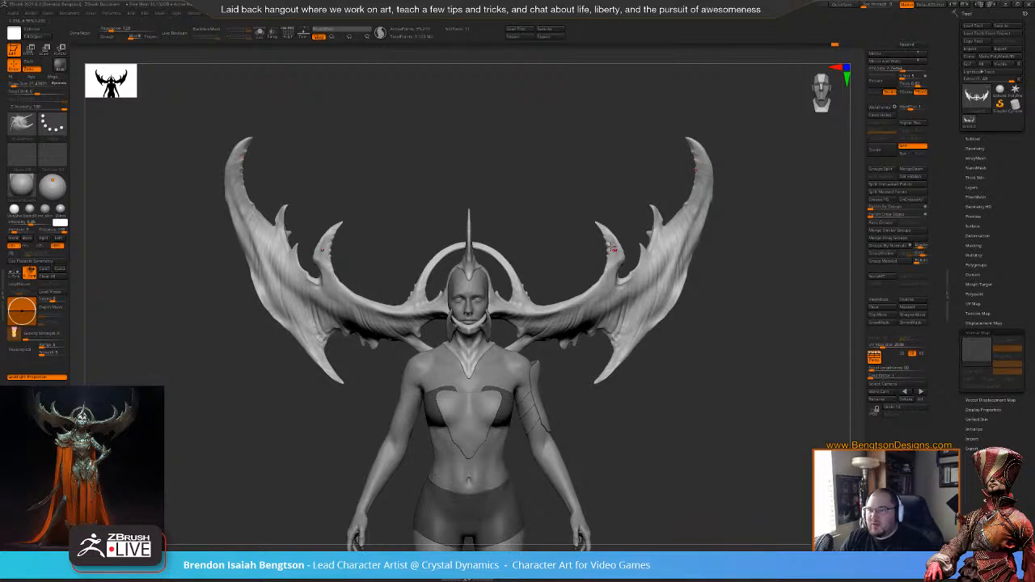
pyautogui.moveTo(558, 273); pyautogui.dragTo(545, 303)
pyautogui.keyDown('ctrl'); pyautogui.moveTo(462, 358); pyautogui.dragTo(474, 366, button='right'); pyautogui.keyUp('ctrl')
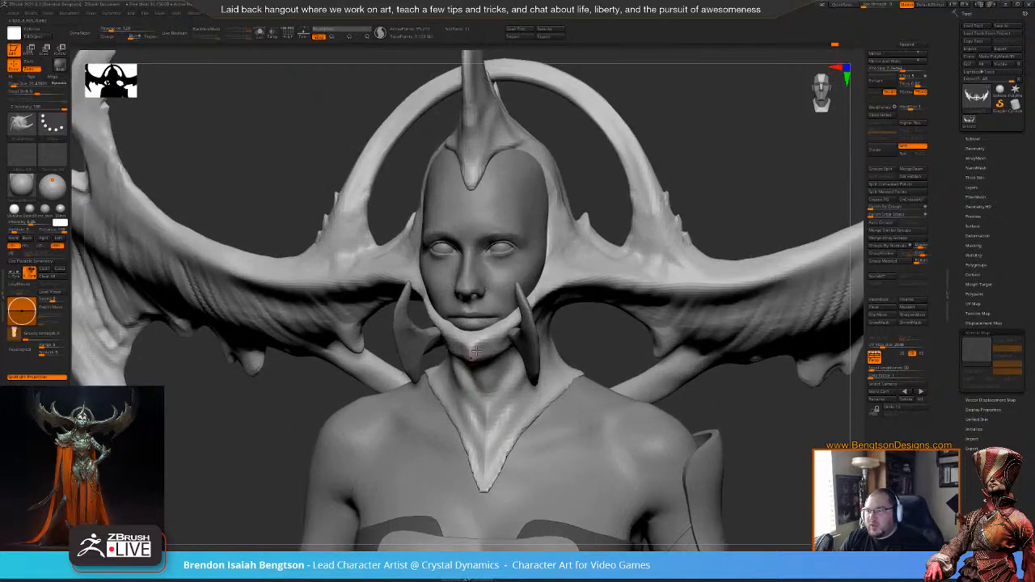
# - Switch to the ClayBuildup brush and adjust its size for work on the helmet's chin guard
pyautogui.press('b')
pyautogui.press('c')
pyautogui.press('b')
pyautogui.press('space')
pyautogui.moveTo(478, 321); pyautogui.dragTo(482, 322)
pyautogui.moveTo(705, 159)
pyautogui.mouseDown()
pyautogui.moveTo(681, 143)
pyautogui.moveTo(621, 150)
pyautogui.mouseUp()
pyautogui.moveTo(688, 130); pyautogui.dragTo(673, 131)
pyautogui.press('1')
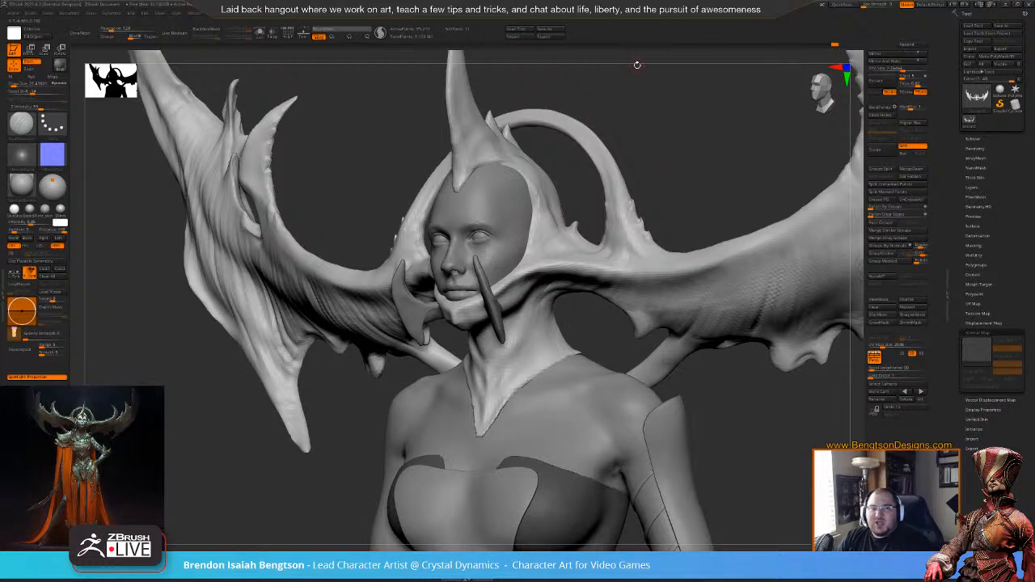
# - Switch to the concept art reference and examine the helmet, face and jaw details up close and from farther out
pyautogui.hotkey('alt', 'Tab')
pyautogui.moveTo(818, 173); pyautogui.dragTo(322, 187)
pyautogui.scroll(5, 240, 181)
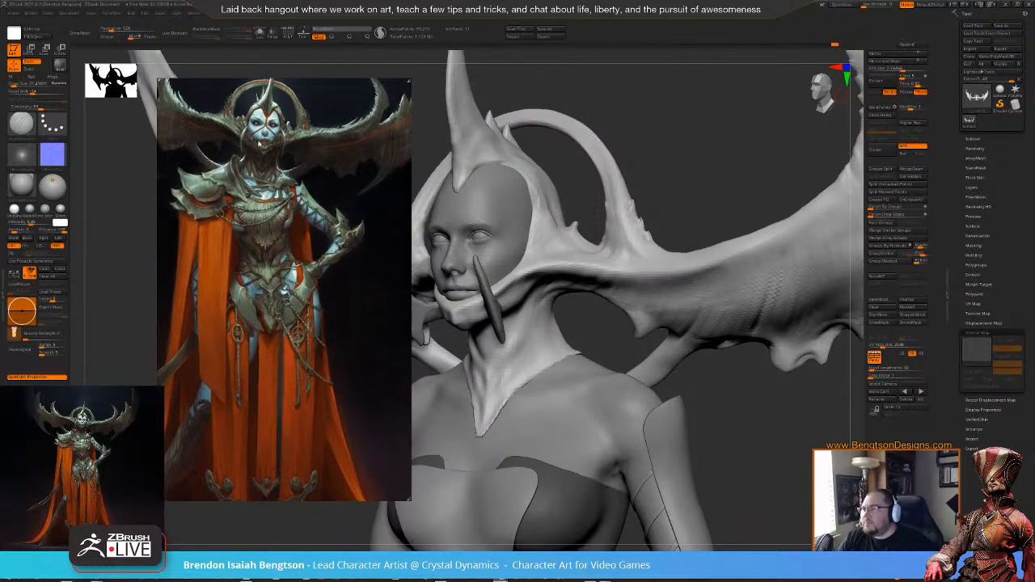
pyautogui.moveTo(268, 156); pyautogui.dragTo(319, 353)
pyautogui.scroll(3, 317, 289)
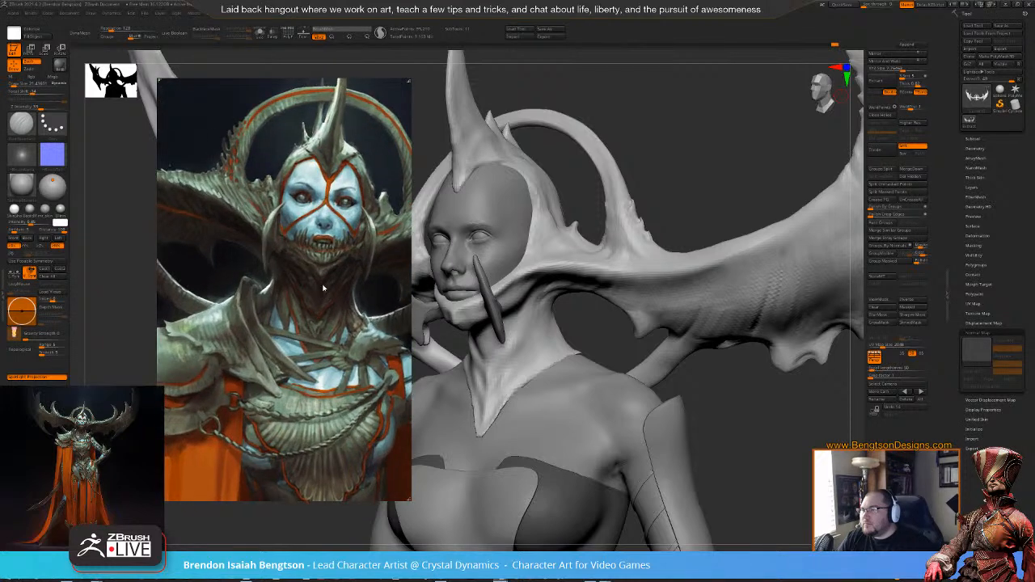
pyautogui.moveTo(327, 278); pyautogui.dragTo(282, 283)
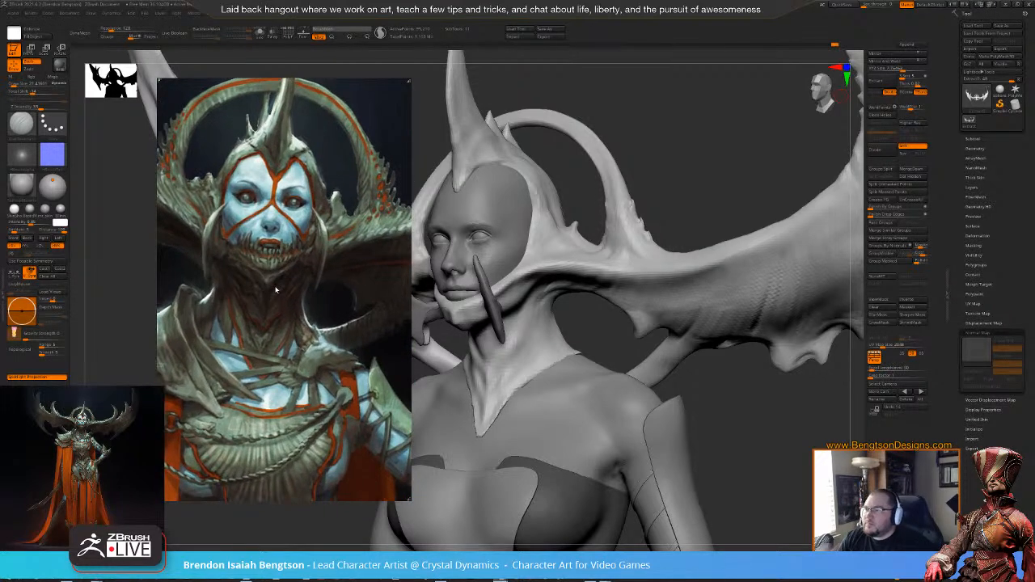
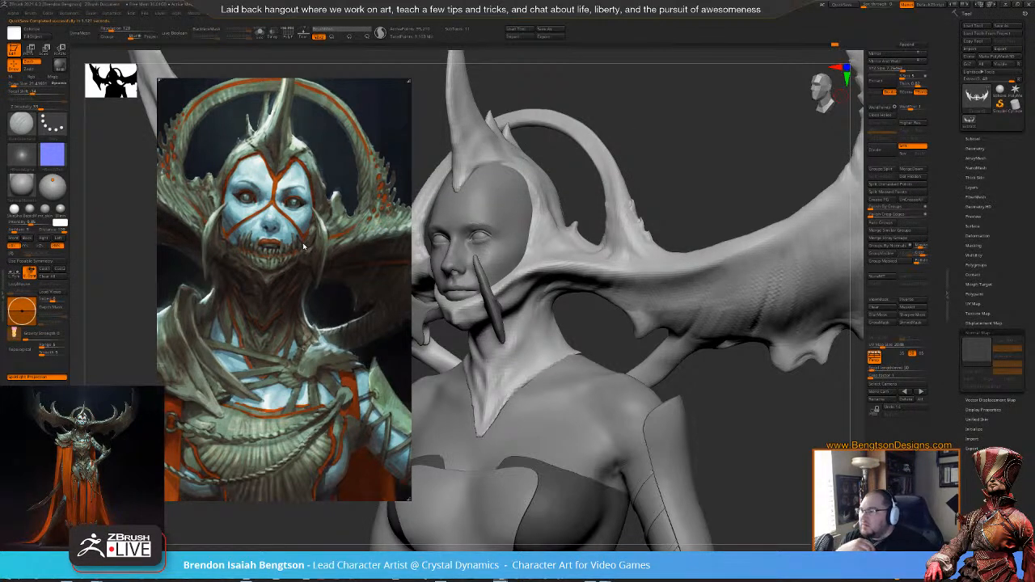
pyautogui.moveTo(224, 280); pyautogui.dragTo(251, 283)
pyautogui.scroll(-5, 266, 280)
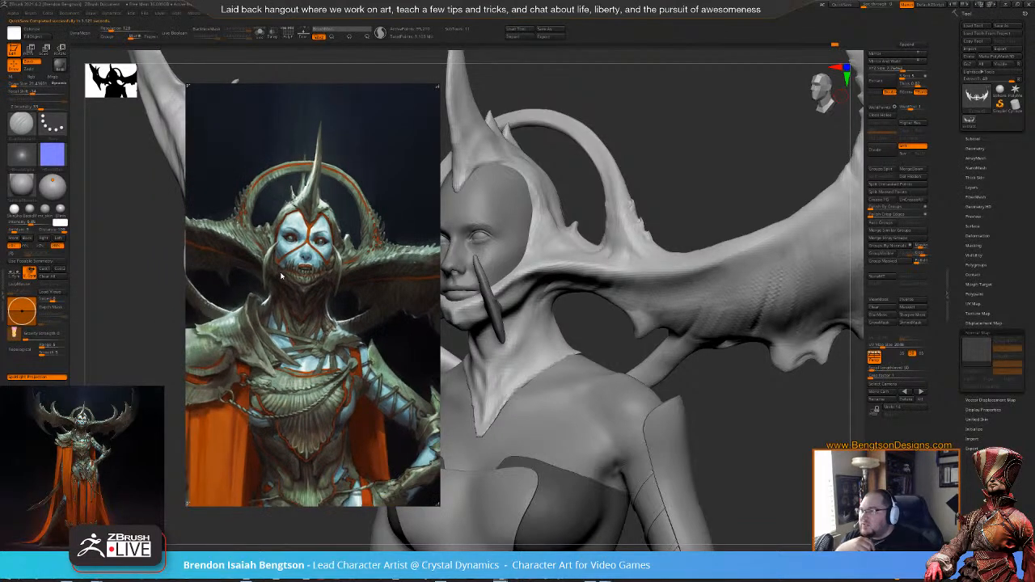
pyautogui.scroll(-2, 282, 276)
pyautogui.scroll(2, 309, 289)
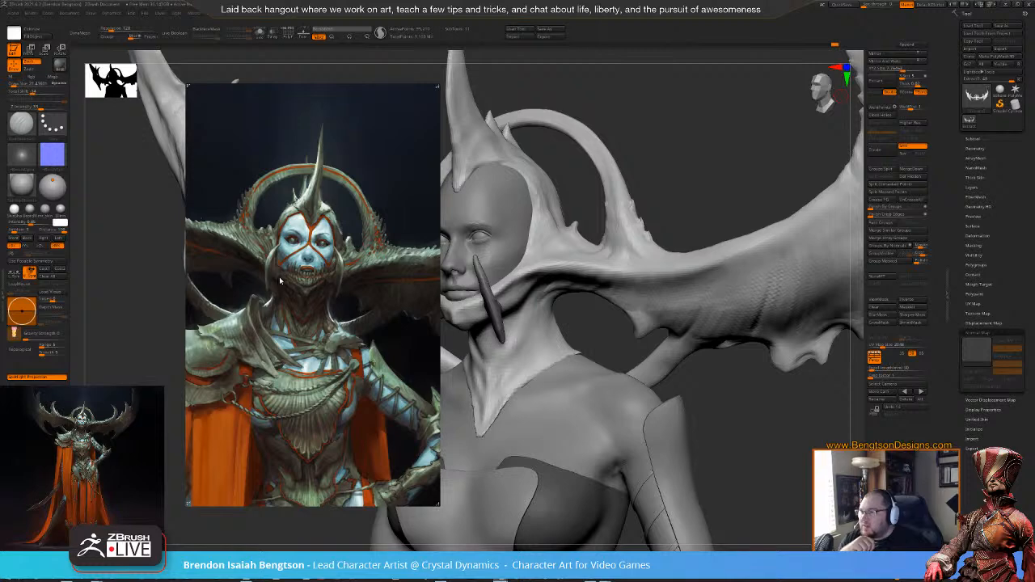
pyautogui.hotkey('ctrl', 'm')
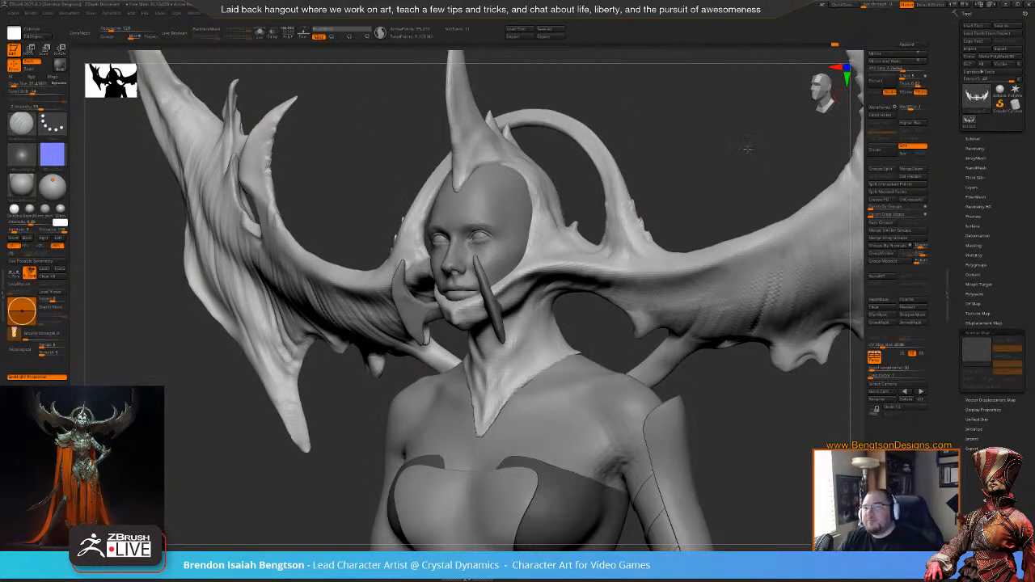
# - Reshape the chin guard with Move Topological, raising its front over the chin toward the lower lip
pyautogui.keyDown('shift'); pyautogui.moveTo(710, 154); pyautogui.dragTo(756, 157); pyautogui.keyUp('shift')
pyautogui.press('b')
pyautogui.press('m')
pyautogui.press('t')
pyautogui.press('space')
pyautogui.moveTo(462, 296)
pyautogui.mouseDown()
pyautogui.moveTo(458, 307)
pyautogui.moveTo(450, 294)
pyautogui.mouseUp()
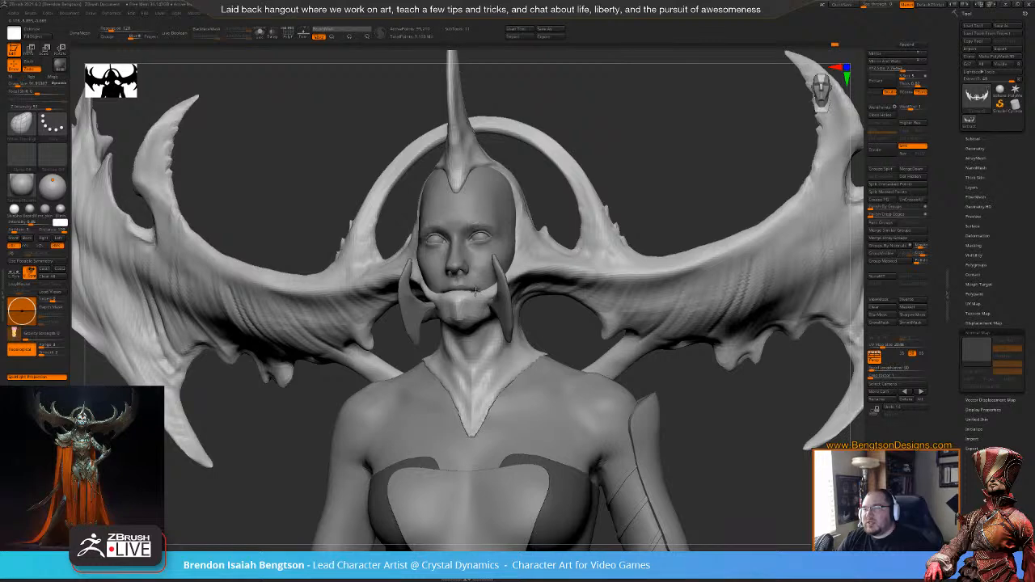
pyautogui.moveTo(627, 155); pyautogui.dragTo(679, 243)
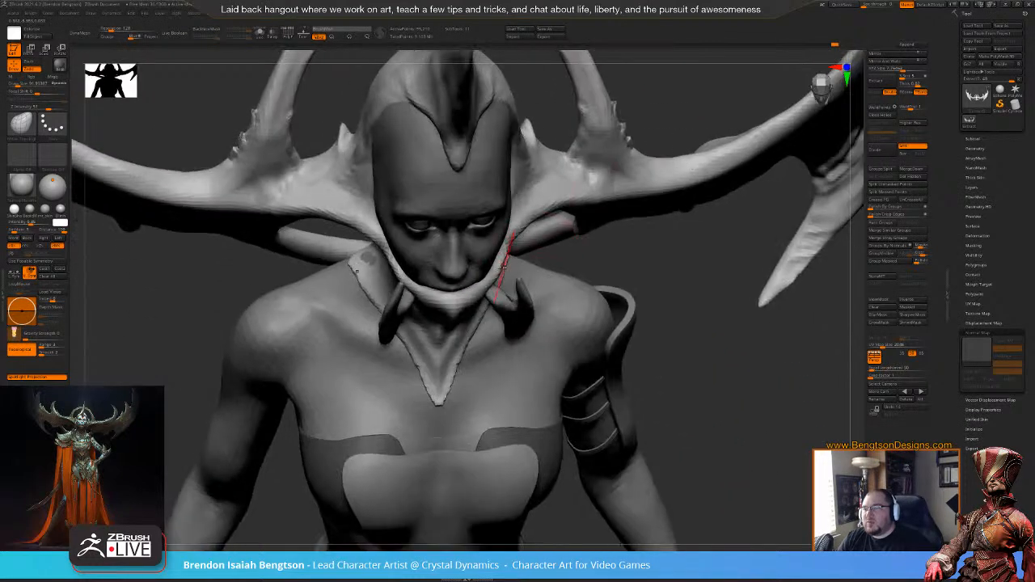
pyautogui.moveTo(495, 276); pyautogui.dragTo(491, 260)
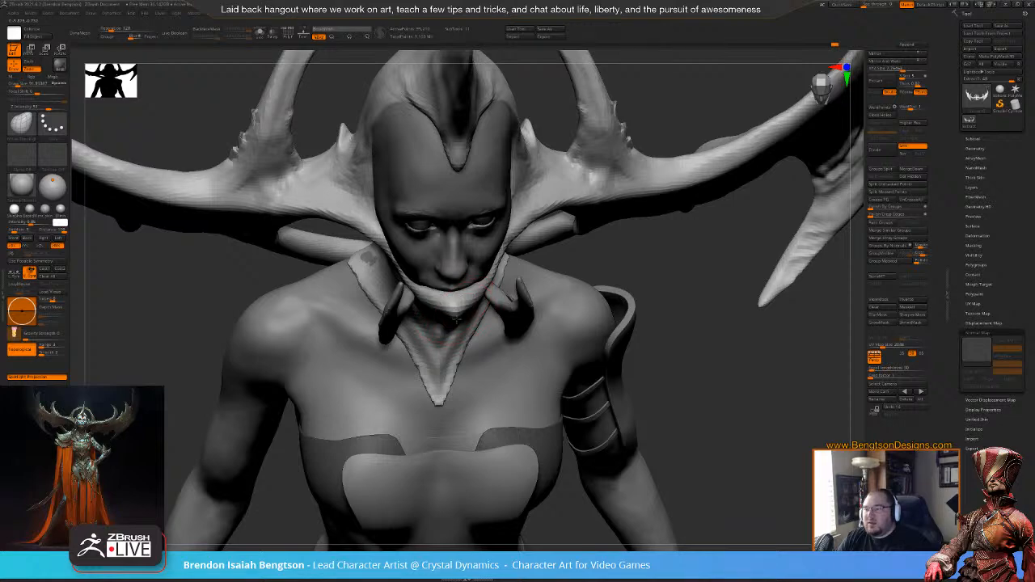
pyautogui.moveTo(671, 213); pyautogui.dragTo(636, 166)
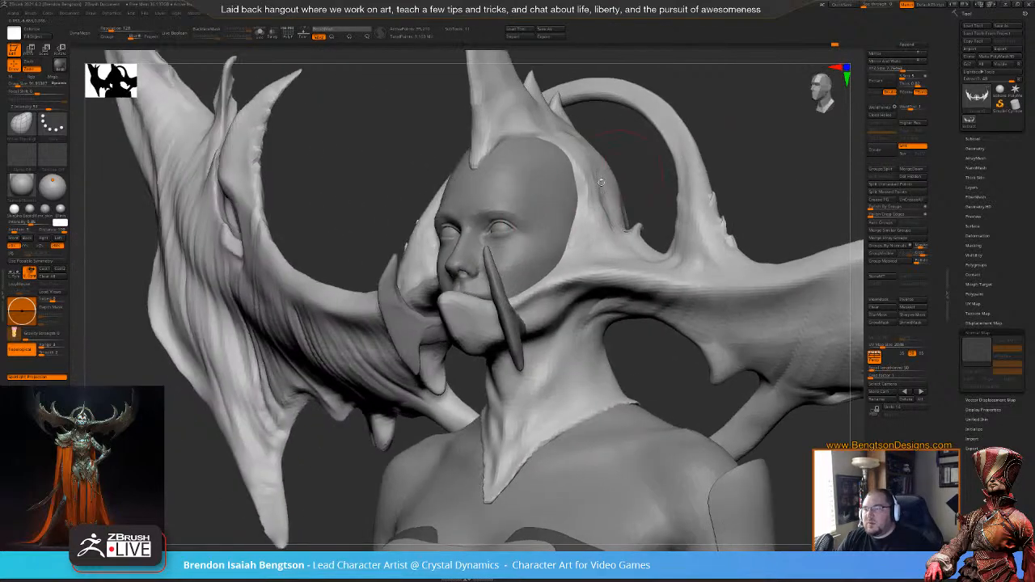
pyautogui.moveTo(441, 305)
pyautogui.mouseDown()
pyautogui.moveTo(471, 304)
pyautogui.moveTo(442, 312)
pyautogui.mouseUp()
# - Adjust the brush size and build up the helmet's rim along the side of the face opening
pyautogui.moveTo(420, 198); pyautogui.dragTo(495, 160)
pyautogui.moveTo(620, 96)
pyautogui.keyDown('alt'); pyautogui.mouseDown()
pyautogui.moveTo(651, 199)
pyautogui.moveTo(645, 175)
pyautogui.mouseUp(); pyautogui.keyUp('alt')
pyautogui.press('2')
pyautogui.press('space')
pyautogui.moveTo(538, 182); pyautogui.dragTo(571, 177)
pyautogui.press('1')
pyautogui.press('space')
pyautogui.moveTo(547, 230)
pyautogui.mouseDown()
pyautogui.moveTo(554, 213)
pyautogui.moveTo(515, 244)
pyautogui.mouseUp()
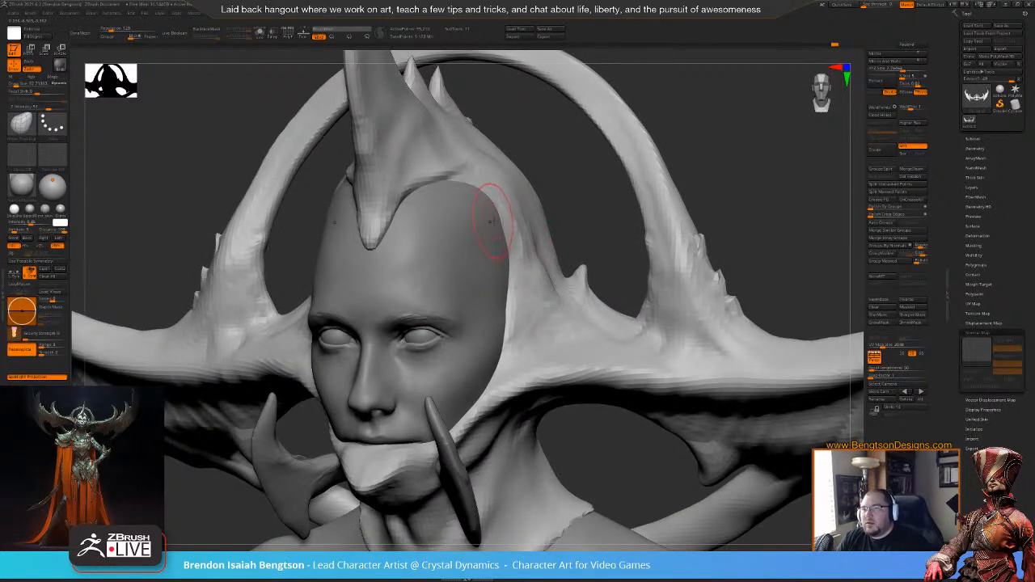
pyautogui.press('2')
pyautogui.moveTo(492, 210); pyautogui.dragTo(505, 263)
pyautogui.moveTo(496, 214)
pyautogui.mouseDown()
pyautogui.moveTo(509, 308)
pyautogui.moveTo(507, 290)
pyautogui.moveTo(497, 361)
pyautogui.mouseUp()
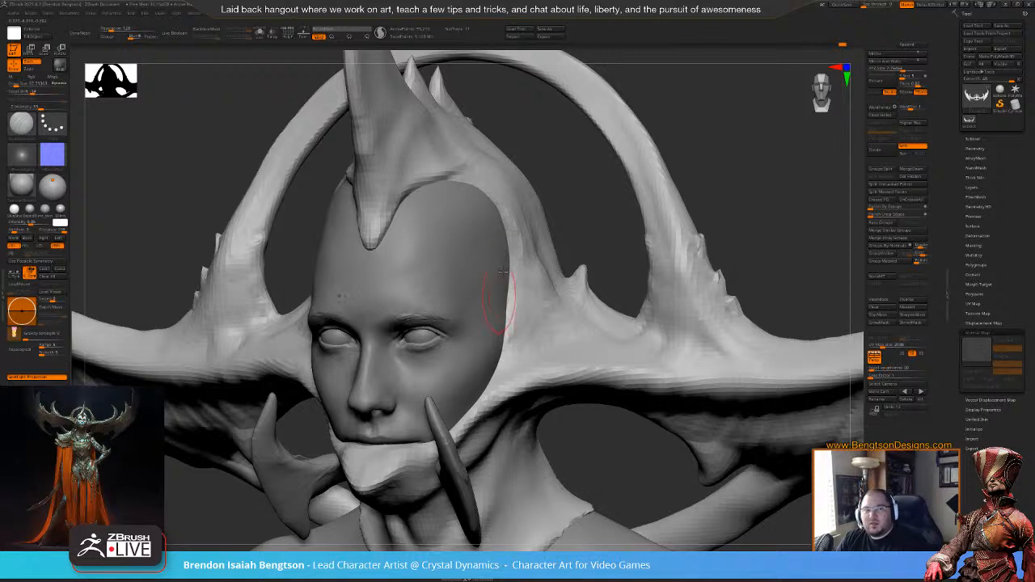
# - Flatten the upper side of the helmet's face-opening rim with the hPolish brush
pyautogui.moveTo(700, 118); pyautogui.dragTo(654, 129)
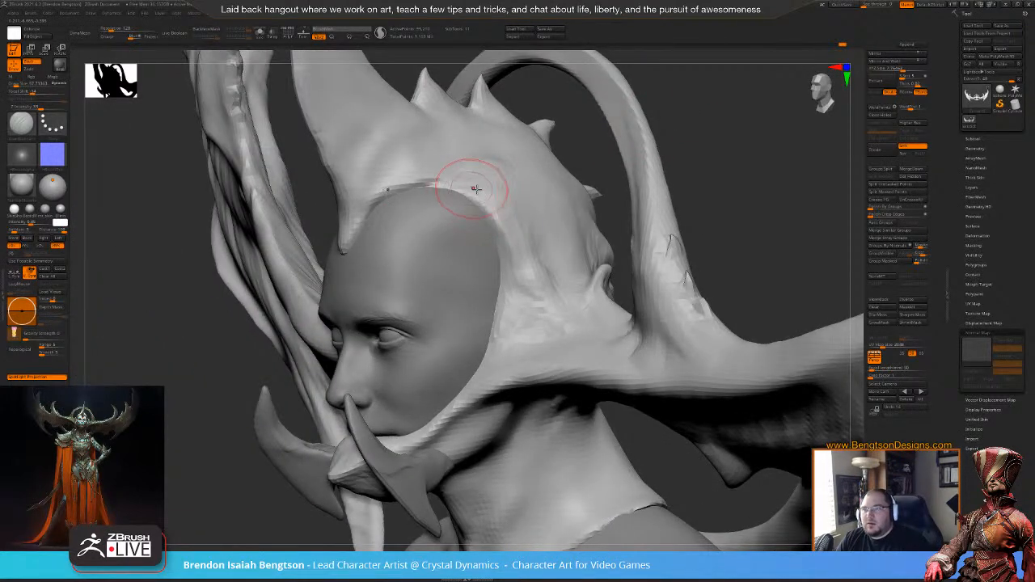
pyautogui.press('b')
pyautogui.press('h')
pyautogui.press('p')
pyautogui.moveTo(472, 187)
pyautogui.mouseDown()
pyautogui.moveTo(512, 262)
pyautogui.moveTo(476, 187)
pyautogui.moveTo(494, 195)
pyautogui.mouseUp()
pyautogui.moveTo(683, 134); pyautogui.dragTo(804, 140)
# - Refine the helmet's rim over the forehead, beside the base of the front horn
pyautogui.press('1')
pyautogui.moveTo(672, 78); pyautogui.dragTo(603, 84)
pyautogui.press('2')
pyautogui.moveTo(396, 178)
pyautogui.mouseDown()
pyautogui.moveTo(366, 196)
pyautogui.moveTo(352, 227)
pyautogui.moveTo(383, 183)
pyautogui.moveTo(341, 233)
pyautogui.moveTo(357, 209)
pyautogui.mouseUp()
pyautogui.press('1')
pyautogui.keyDown('shift'); pyautogui.moveTo(253, 194); pyautogui.dragTo(257, 212); pyautogui.keyUp('shift')
pyautogui.moveTo(567, 146)
pyautogui.keyDown('alt'); pyautogui.mouseDown()
pyautogui.moveTo(601, 153)
pyautogui.moveTo(565, 160)
pyautogui.moveTo(553, 137)
pyautogui.moveTo(527, 243)
pyautogui.mouseUp(); pyautogui.keyUp('alt')
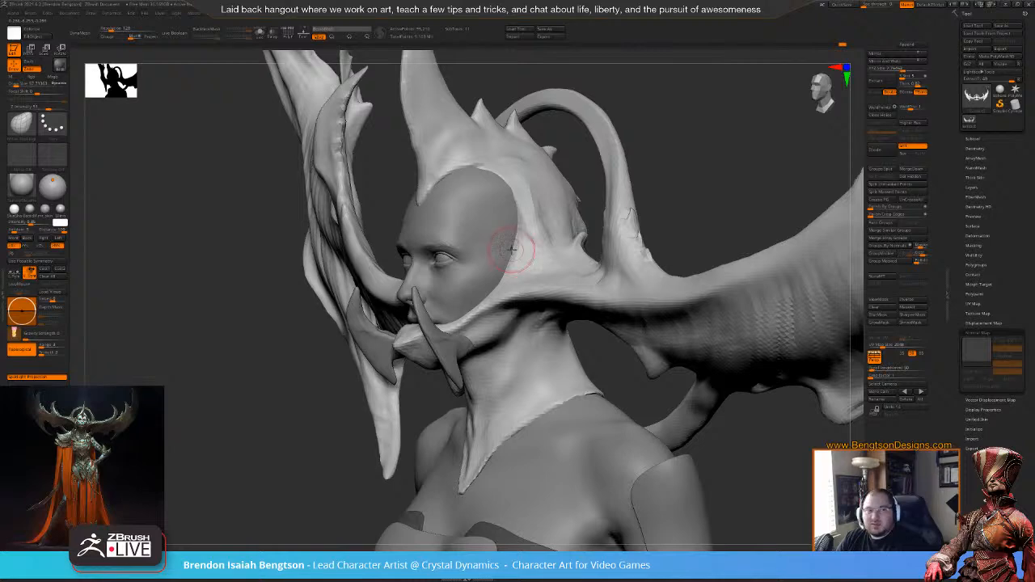
# - Refine the shape of the chin guard and its jaw strap with Move Topological from the front and both sides
pyautogui.moveTo(651, 104); pyautogui.dragTo(615, 103)
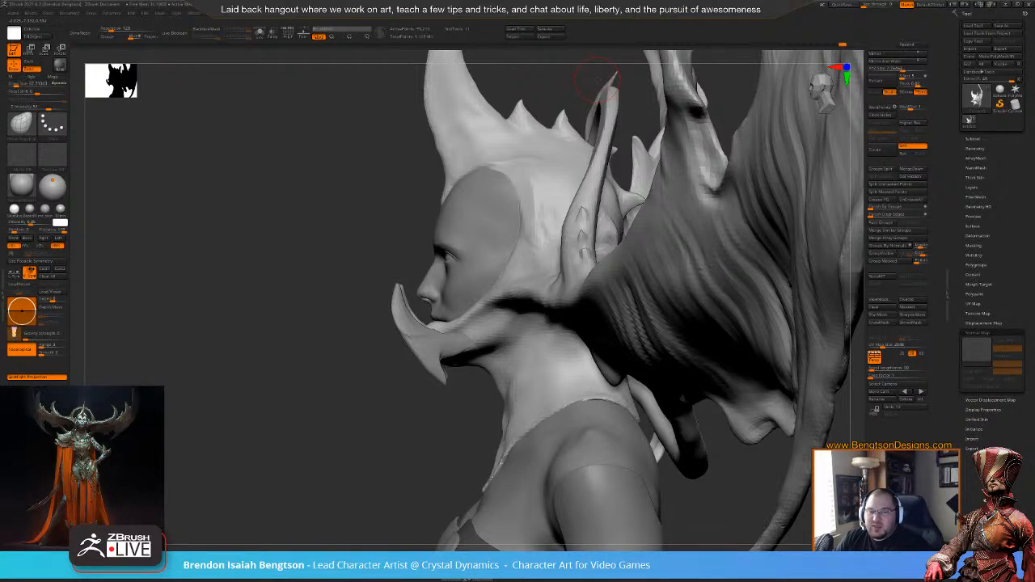
pyautogui.moveTo(361, 393); pyautogui.dragTo(396, 394)
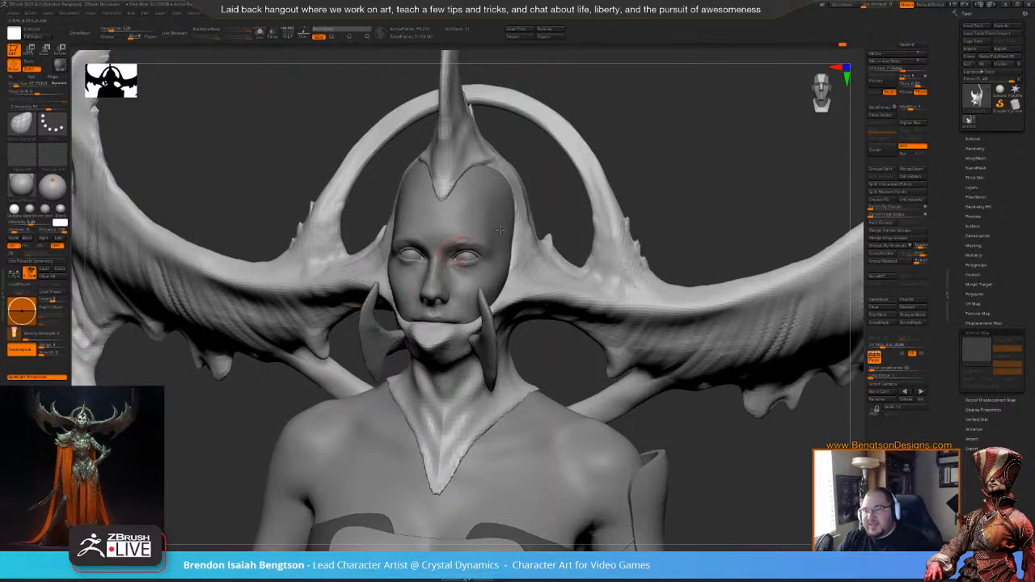
pyautogui.moveTo(654, 148); pyautogui.dragTo(639, 170)
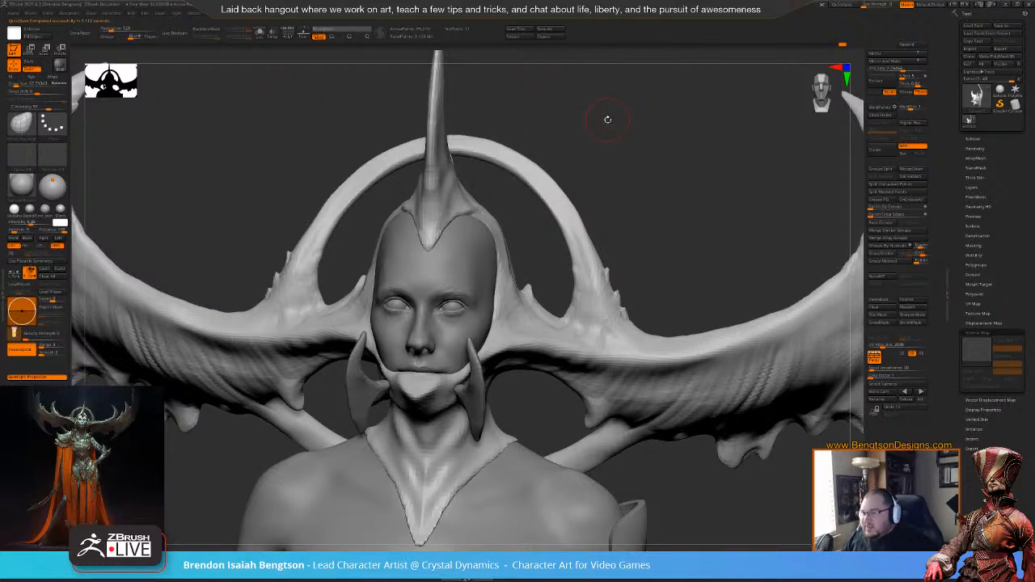
pyautogui.moveTo(648, 206); pyautogui.dragTo(368, 329)
pyautogui.moveTo(323, 460); pyautogui.dragTo(453, 439)
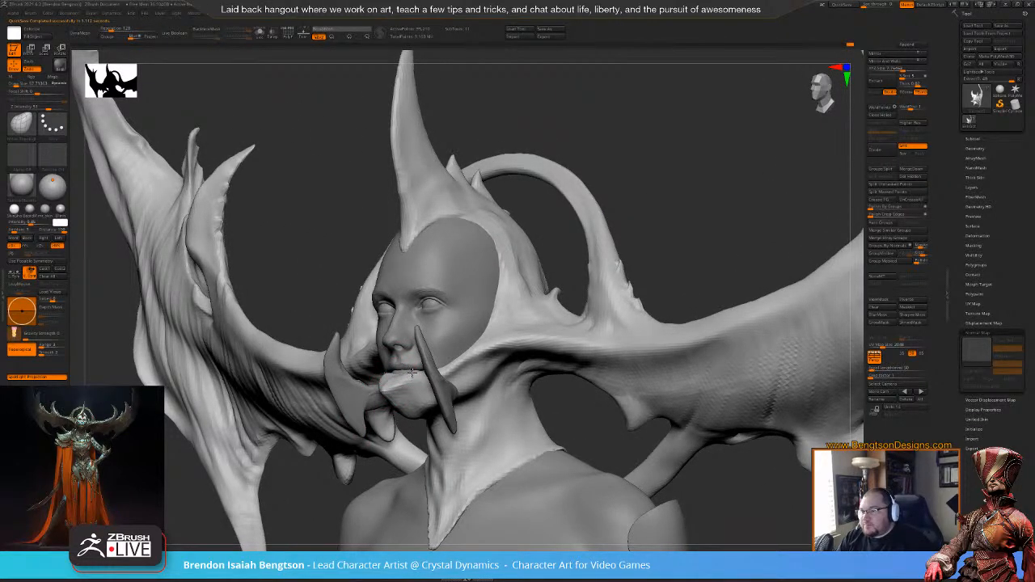
pyautogui.moveTo(652, 181)
pyautogui.mouseDown()
pyautogui.moveTo(452, 323)
pyautogui.moveTo(353, 374)
pyautogui.mouseUp()
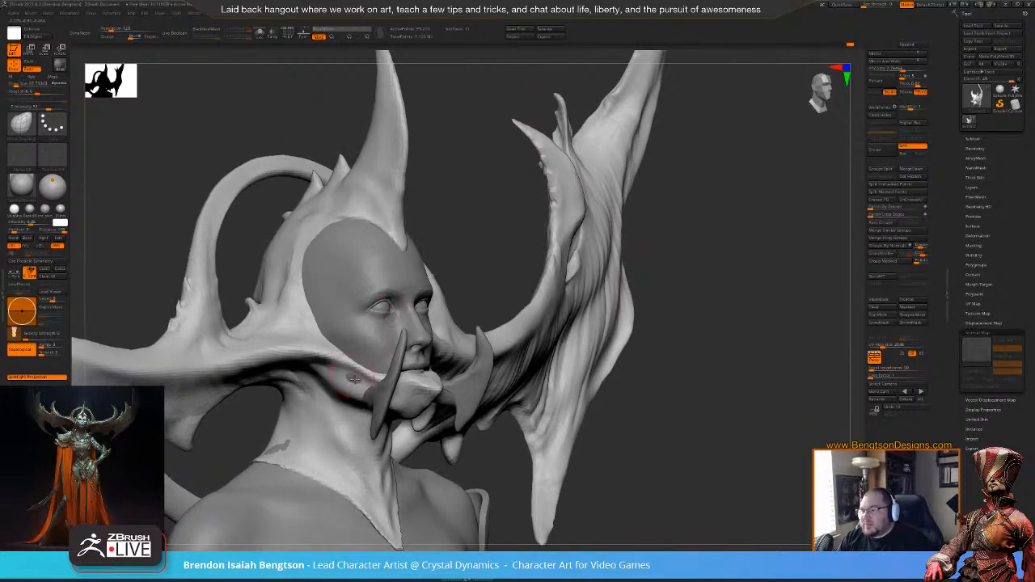
pyautogui.moveTo(396, 312); pyautogui.dragTo(485, 243)
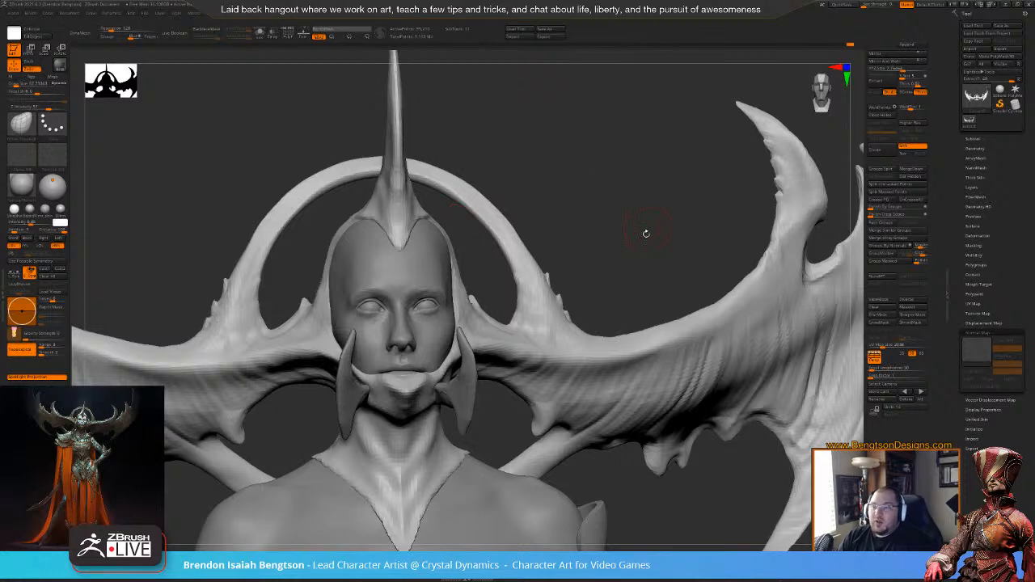
# - Examine the helmet, chin guard and wings of the headdress from the front, three-quarter and side views
pyautogui.keyDown('shift'); pyautogui.moveTo(647, 224); pyautogui.dragTo(617, 240); pyautogui.keyUp('shift')
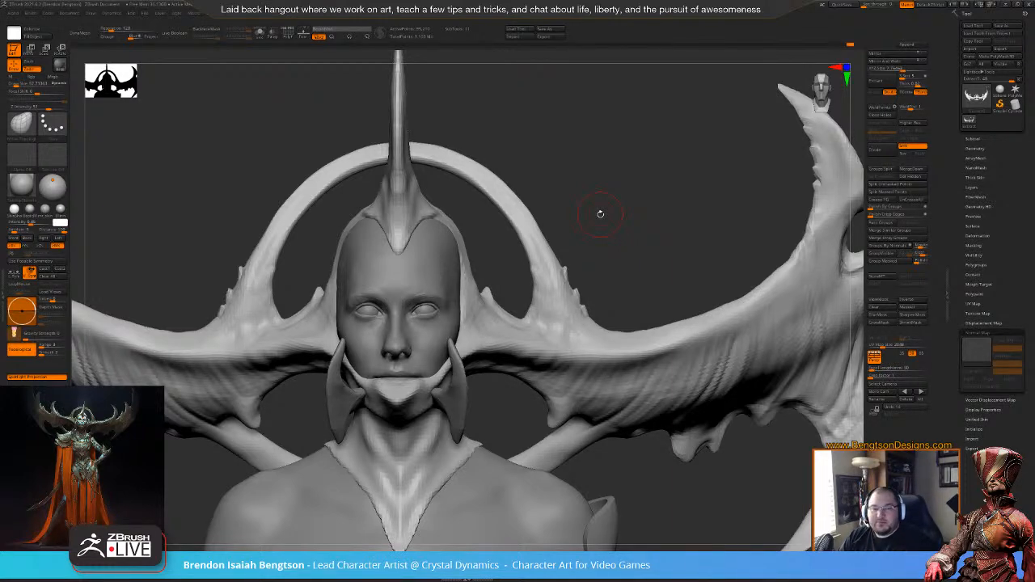
pyautogui.moveTo(691, 258)
pyautogui.mouseDown()
pyautogui.moveTo(712, 257)
pyautogui.moveTo(676, 250)
pyautogui.moveTo(647, 274)
pyautogui.moveTo(684, 277)
pyautogui.moveTo(688, 262)
pyautogui.mouseUp()
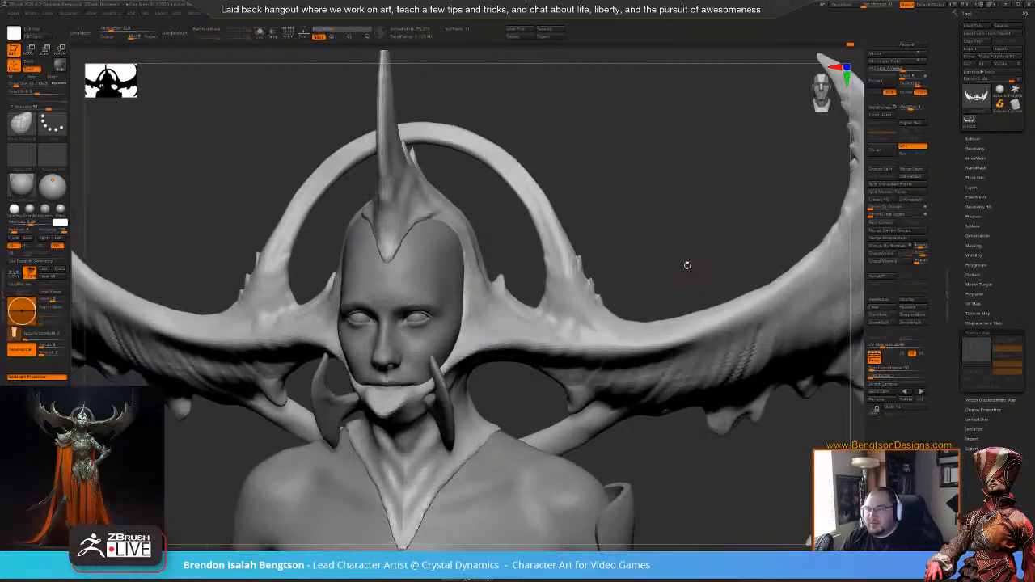
pyautogui.moveTo(638, 229); pyautogui.dragTo(634, 245)
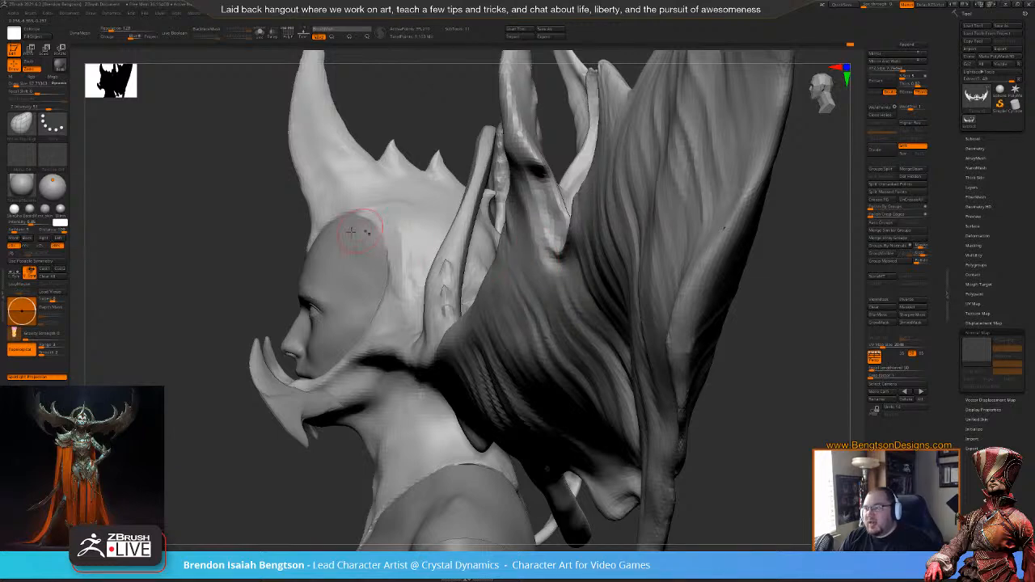
pyautogui.moveTo(232, 256); pyautogui.dragTo(270, 277)
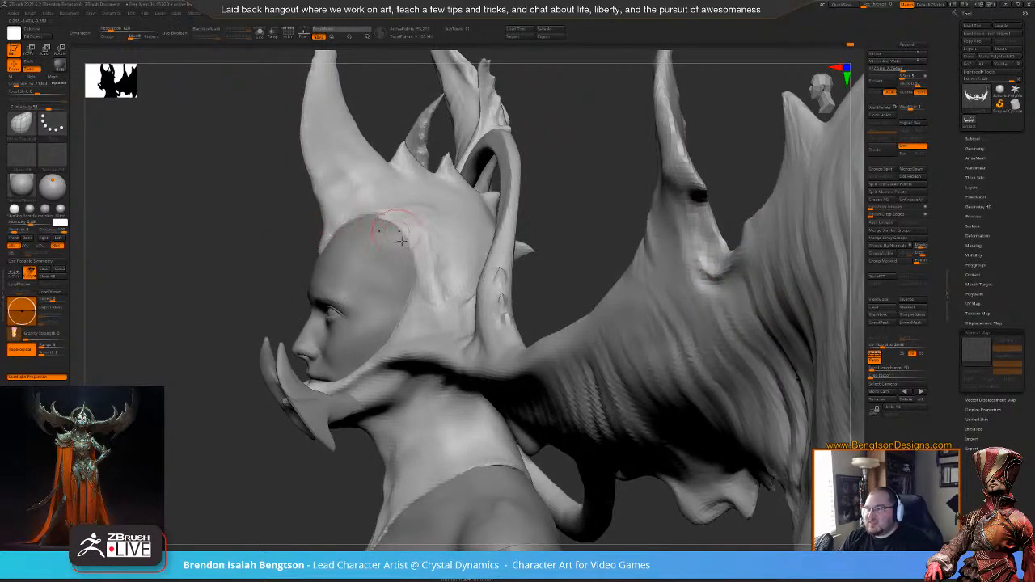
pyautogui.moveTo(208, 316)
pyautogui.mouseDown()
pyautogui.moveTo(203, 293)
pyautogui.moveTo(332, 205)
pyautogui.moveTo(314, 268)
pyautogui.mouseUp()
pyautogui.moveTo(337, 323)
pyautogui.mouseDown()
pyautogui.moveTo(347, 328)
pyautogui.moveTo(358, 304)
pyautogui.moveTo(656, 143)
pyautogui.moveTo(628, 183)
pyautogui.mouseUp()
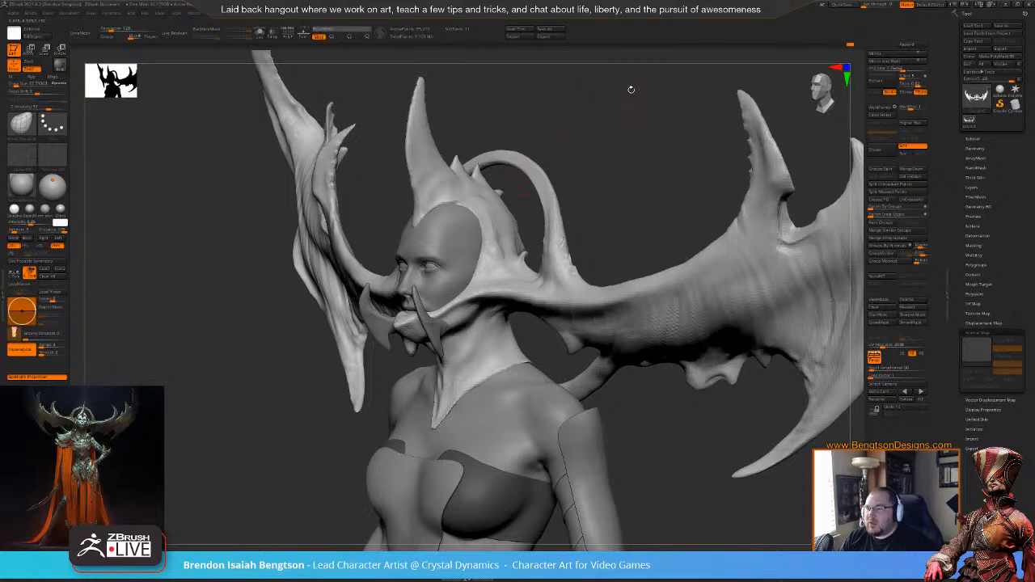
pyautogui.moveTo(633, 174); pyautogui.dragTo(663, 188)
pyautogui.moveTo(636, 143)
pyautogui.mouseDown()
pyautogui.moveTo(550, 154)
pyautogui.moveTo(590, 150)
pyautogui.moveTo(570, 147)
pyautogui.mouseUp()
# - Adjust the brush size and reshape the side of the helmet along the face opening with Move Topological
pyautogui.press('space')
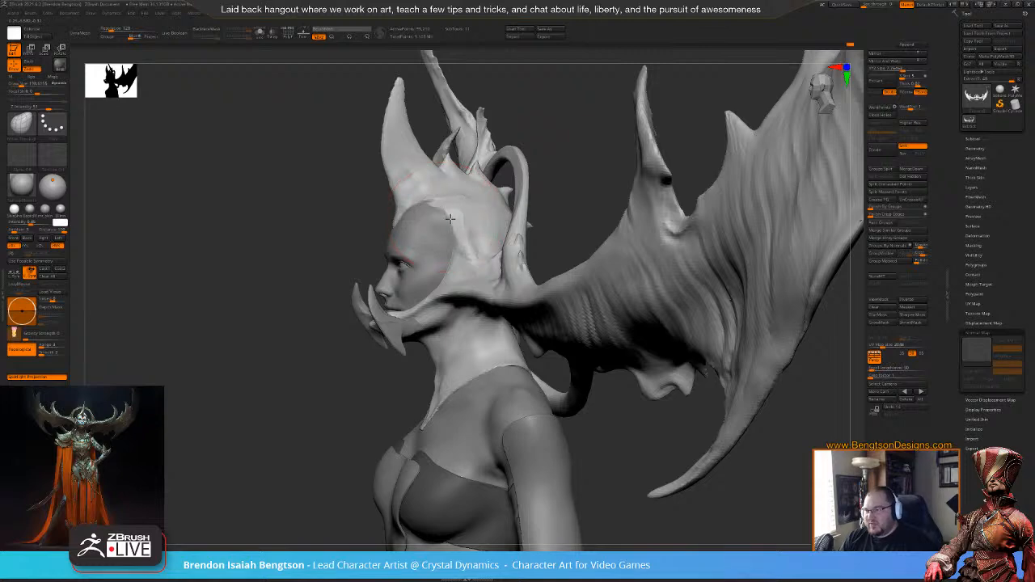
pyautogui.moveTo(555, 127); pyautogui.dragTo(543, 138)
pyautogui.press('space')
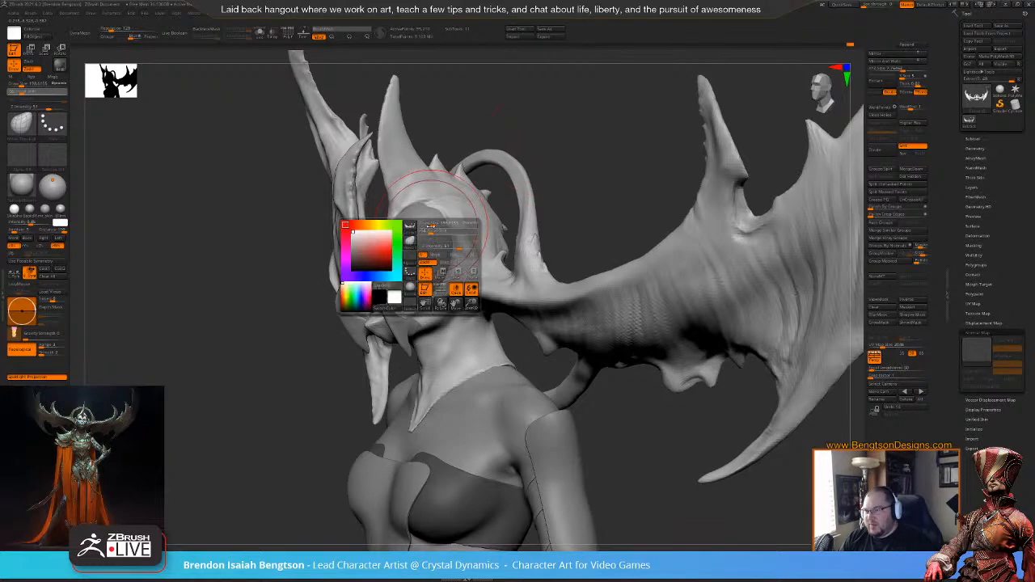
pyautogui.moveTo(451, 228); pyautogui.dragTo(426, 223)
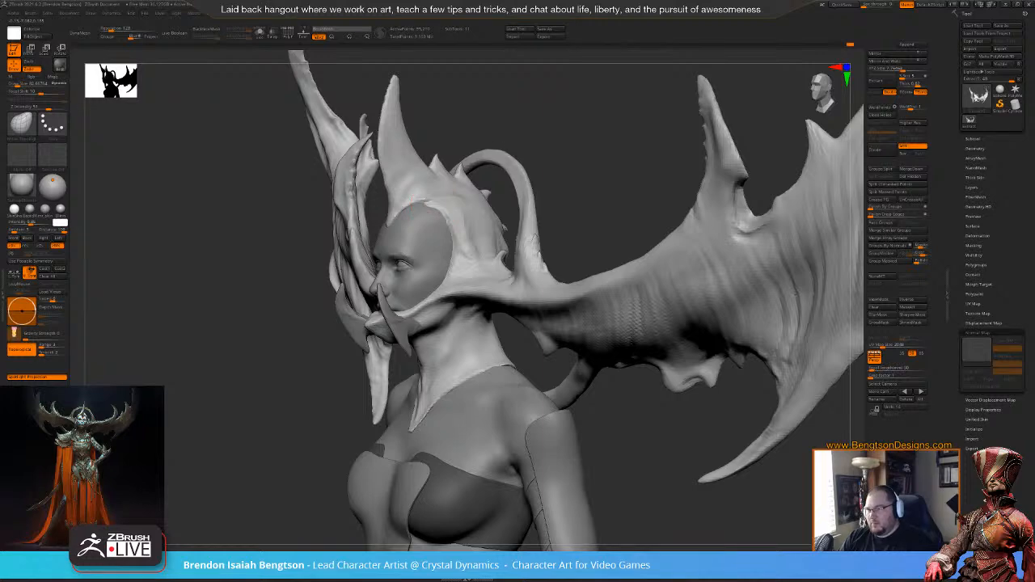
pyautogui.moveTo(560, 118); pyautogui.dragTo(537, 115)
pyautogui.press('space')
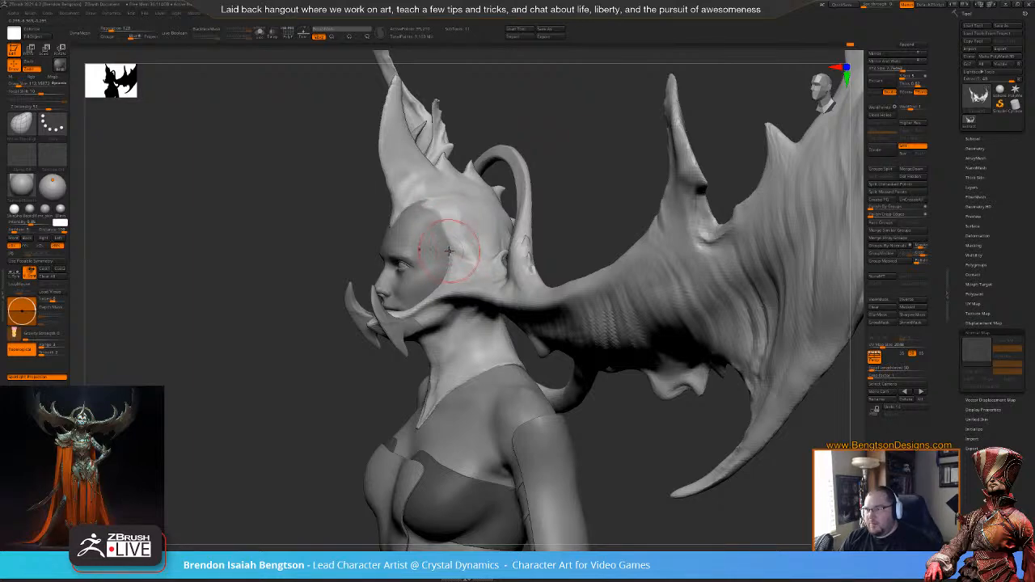
pyautogui.moveTo(582, 165)
pyautogui.mouseDown()
pyautogui.moveTo(611, 156)
pyautogui.moveTo(501, 186)
pyautogui.mouseUp()
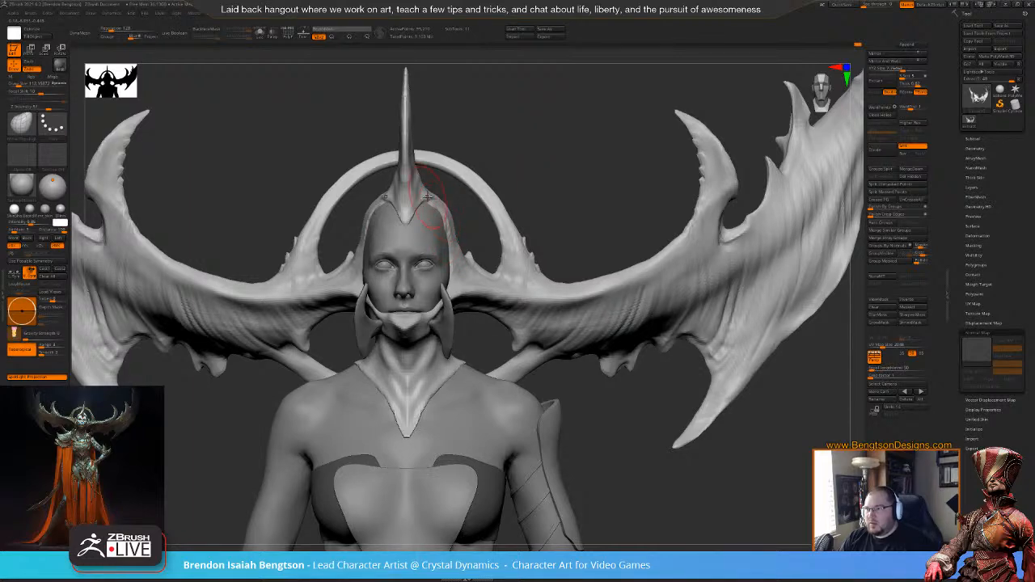
# - Enlarge the brush and adjust the front outline of the helmet's crown beside the front horn
pyautogui.moveTo(571, 135); pyautogui.dragTo(461, 144)
pyautogui.press('space')
pyautogui.moveTo(417, 202); pyautogui.dragTo(429, 202)
pyautogui.moveTo(572, 122)
pyautogui.keyDown('alt'); pyautogui.mouseDown()
pyautogui.moveTo(587, 178)
pyautogui.moveTo(578, 153)
pyautogui.moveTo(604, 152)
pyautogui.moveTo(574, 149)
pyautogui.moveTo(634, 133)
pyautogui.moveTo(657, 92)
pyautogui.mouseUp(); pyautogui.keyUp('alt')
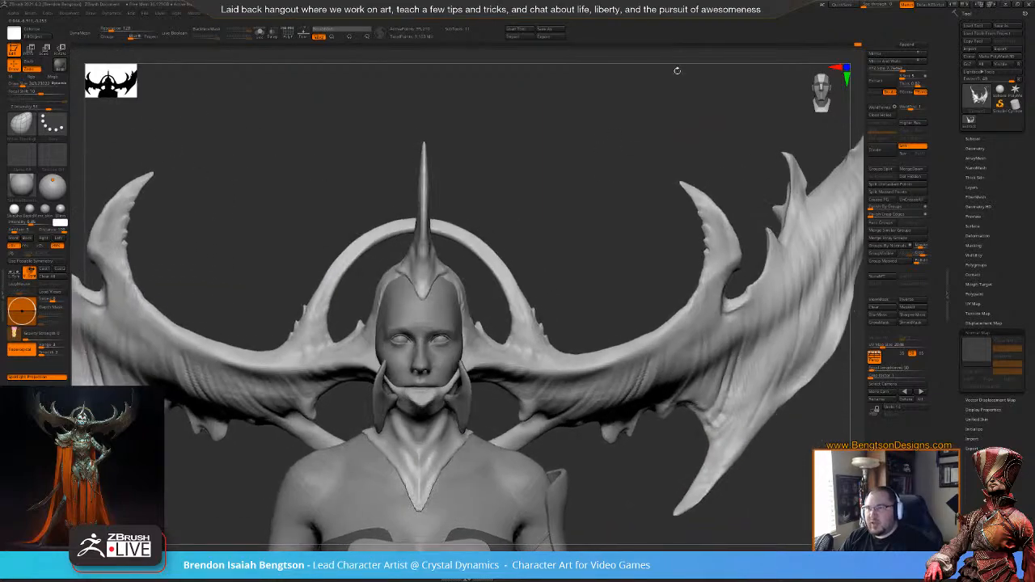
# - Compare the front of the headdress with the character's concept art
pyautogui.moveTo(877, 6)
pyautogui.mouseDown()
pyautogui.moveTo(865, 10)
pyautogui.moveTo(911, 13)
pyautogui.moveTo(861, 11)
pyautogui.mouseUp()
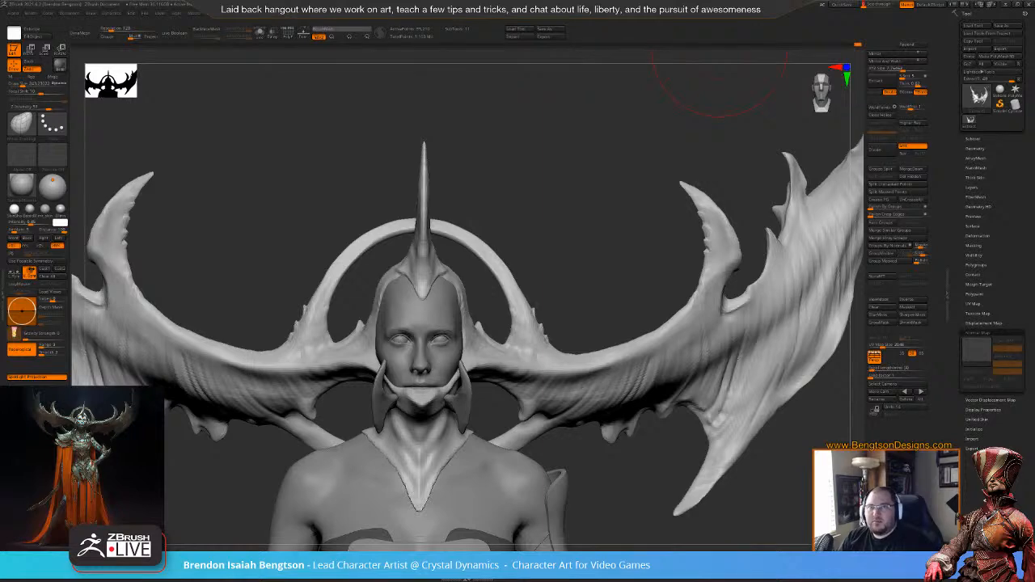
pyautogui.moveTo(626, 157)
pyautogui.mouseDown(button='right')
pyautogui.moveTo(523, 189)
pyautogui.moveTo(782, 270)
pyautogui.mouseUp(button='right')
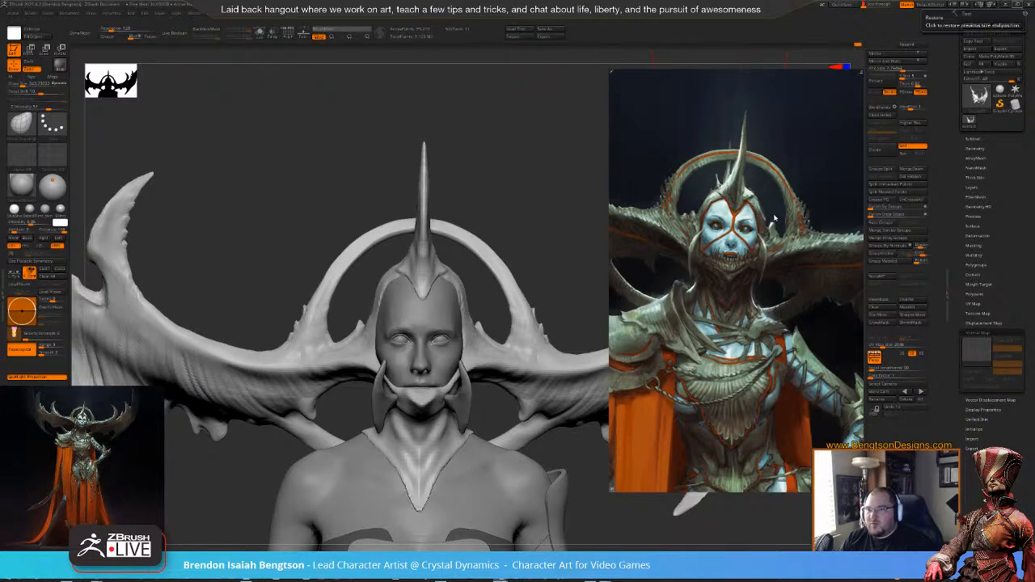
pyautogui.moveTo(702, 112); pyautogui.dragTo(1034, 243, button='right')
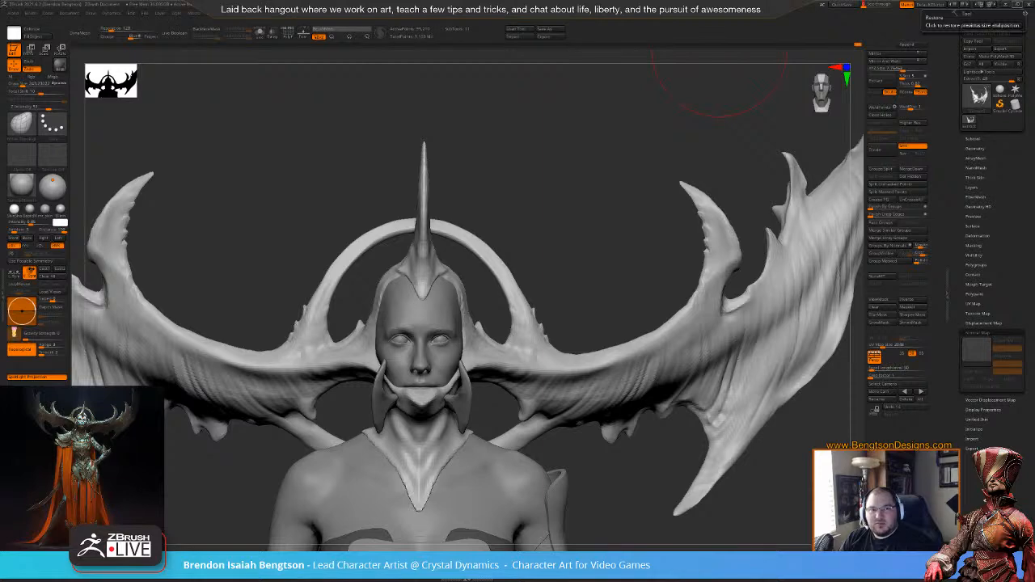
# - Resize the brush and push the helmet's upper side into shape behind the front horn's base
pyautogui.moveTo(594, 175); pyautogui.dragTo(349, 183)
pyautogui.press('space')
pyautogui.moveTo(432, 276)
pyautogui.mouseDown()
pyautogui.moveTo(417, 292)
pyautogui.moveTo(421, 281)
pyautogui.moveTo(459, 287)
pyautogui.mouseUp()
pyautogui.press('space')
pyautogui.moveTo(552, 169)
pyautogui.mouseDown()
pyautogui.moveTo(607, 174)
pyautogui.moveTo(522, 211)
pyautogui.moveTo(445, 277)
pyautogui.mouseUp()
# - Carve a crease running back from the front horn's base across the helmet with the DamStandard brush
pyautogui.press('b')
pyautogui.press('d')
pyautogui.press('s')
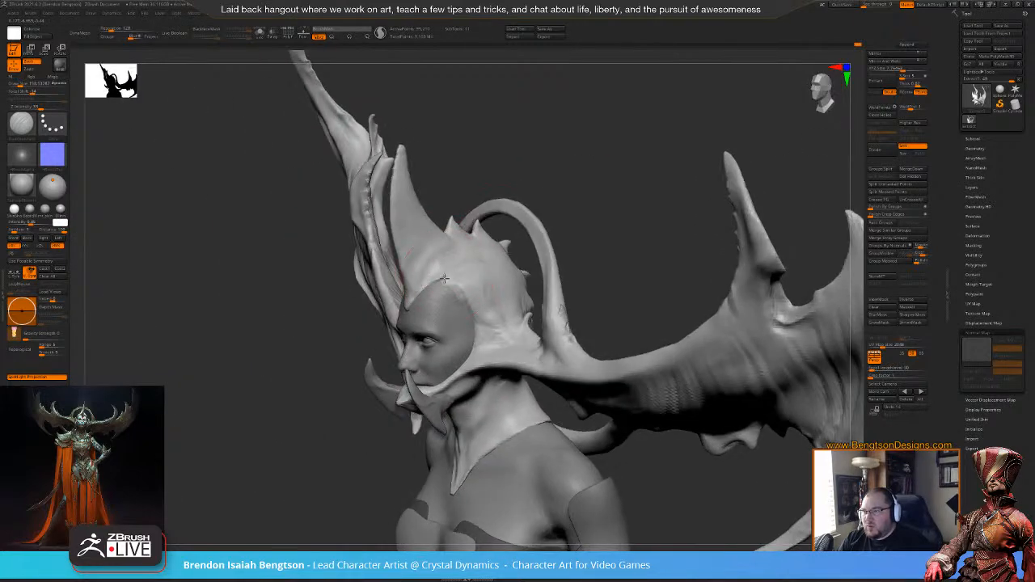
pyautogui.moveTo(564, 162); pyautogui.dragTo(525, 191)
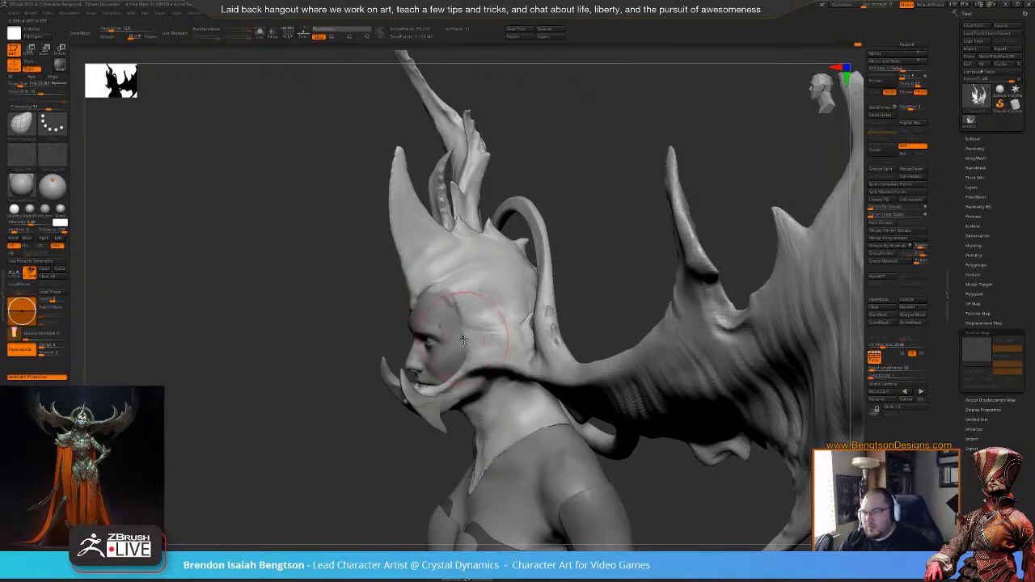
# - Undo the last helmet edit and define the ridge above the brow, beside the front horn, with the DamStandard brush
pyautogui.moveTo(540, 179); pyautogui.dragTo(512, 212)
pyautogui.press('space')
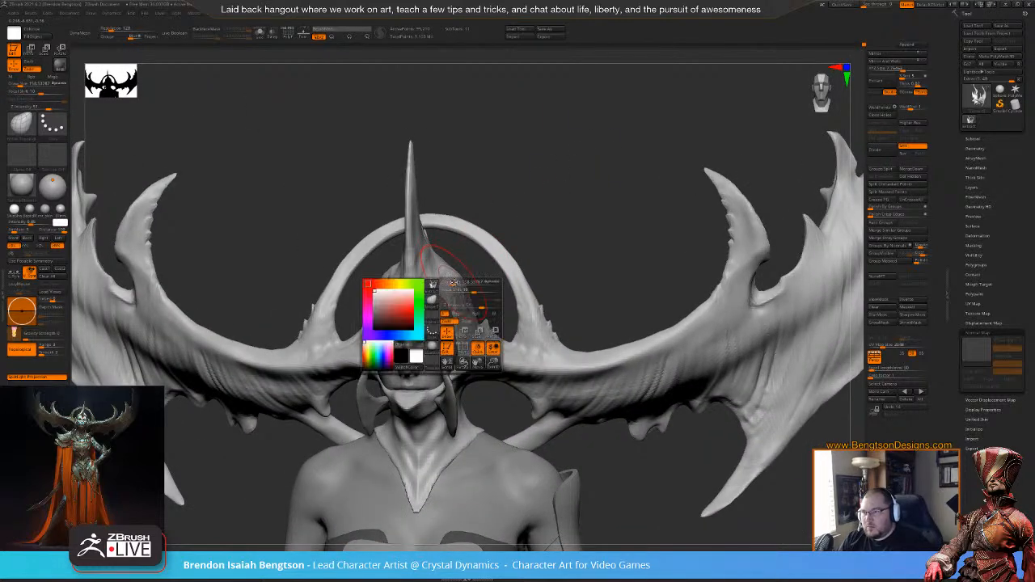
pyautogui.hotkey('ctrl', 'z')
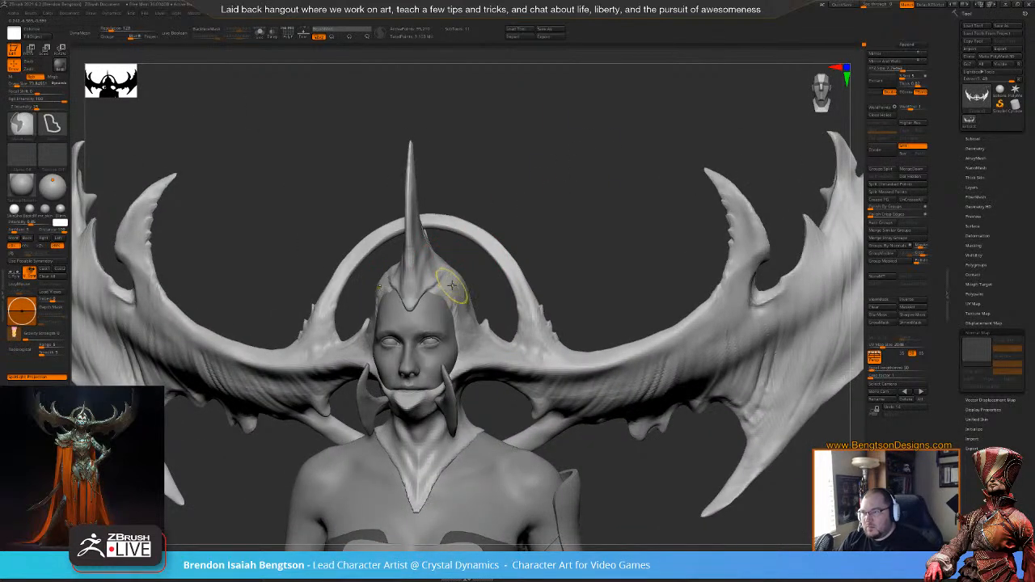
pyautogui.moveTo(506, 177); pyautogui.dragTo(511, 149)
pyautogui.moveTo(439, 296); pyautogui.dragTo(459, 304, button='right')
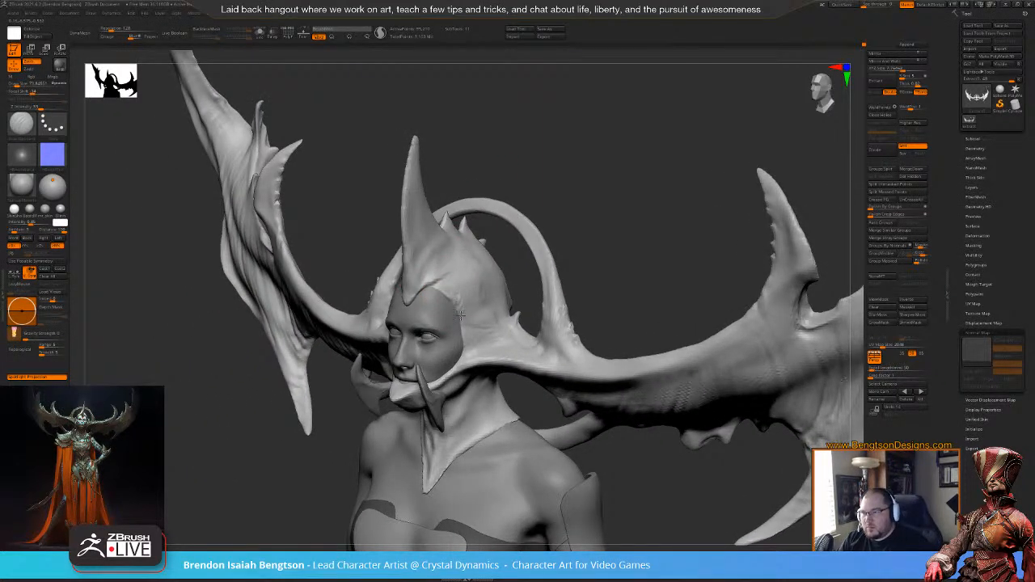
pyautogui.moveTo(514, 209); pyautogui.dragTo(477, 269, button='right')
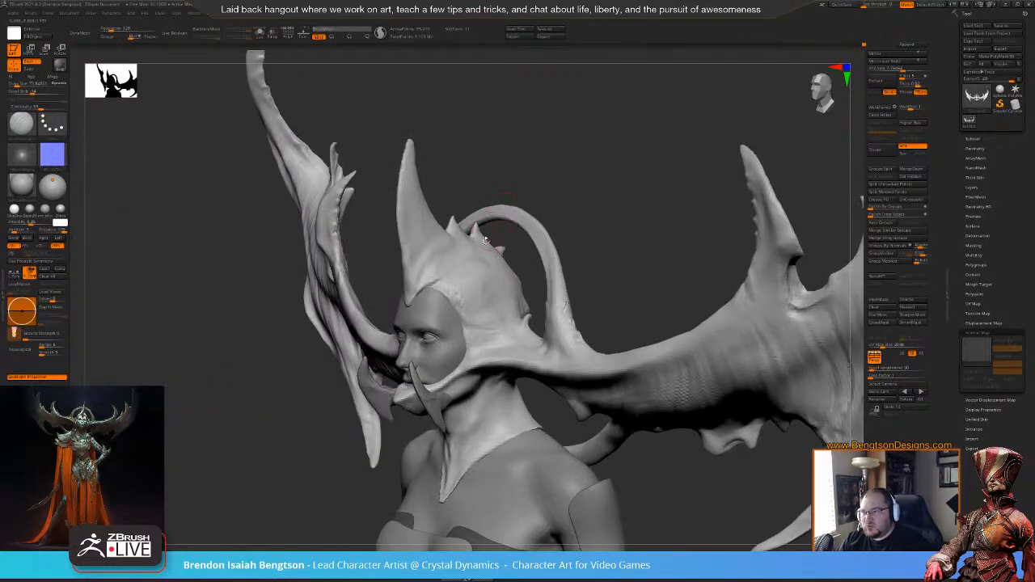
# - Resize the brush and refine the helmet's brow and horn-base contours with Move Topological from several angles
pyautogui.press('space')
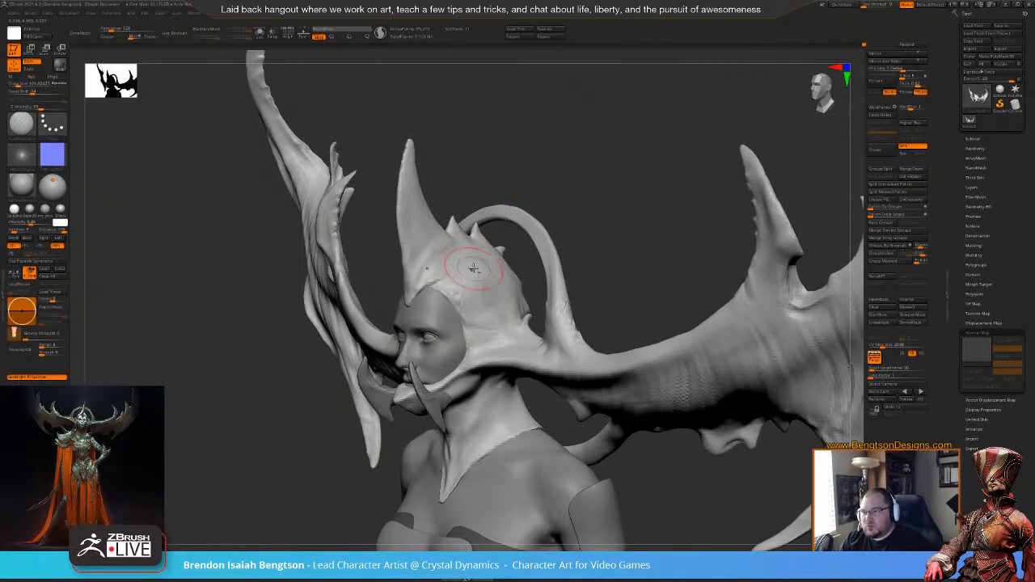
pyautogui.moveTo(526, 175); pyautogui.dragTo(501, 220, button='right')
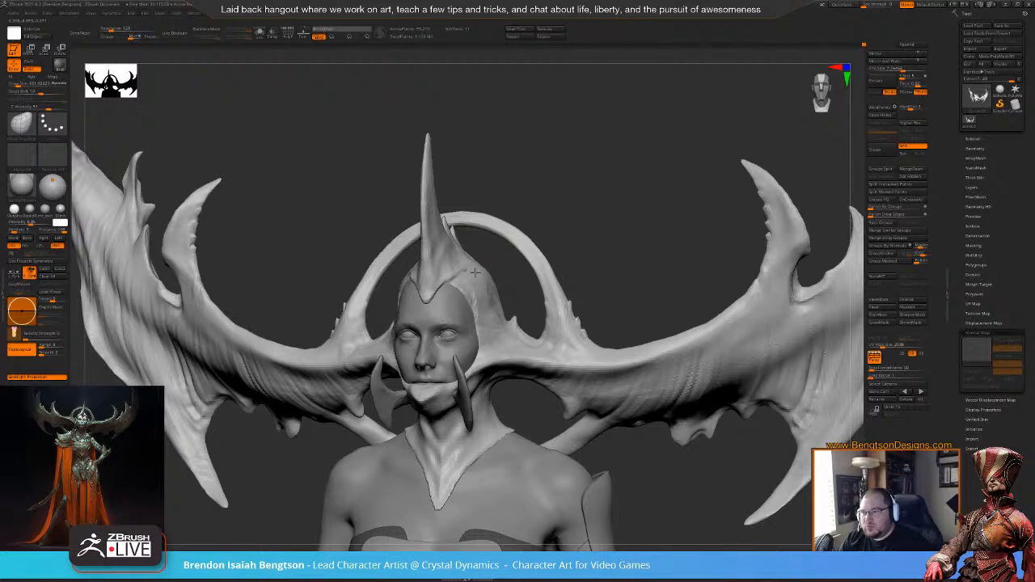
pyautogui.moveTo(549, 173); pyautogui.dragTo(484, 269, button='right')
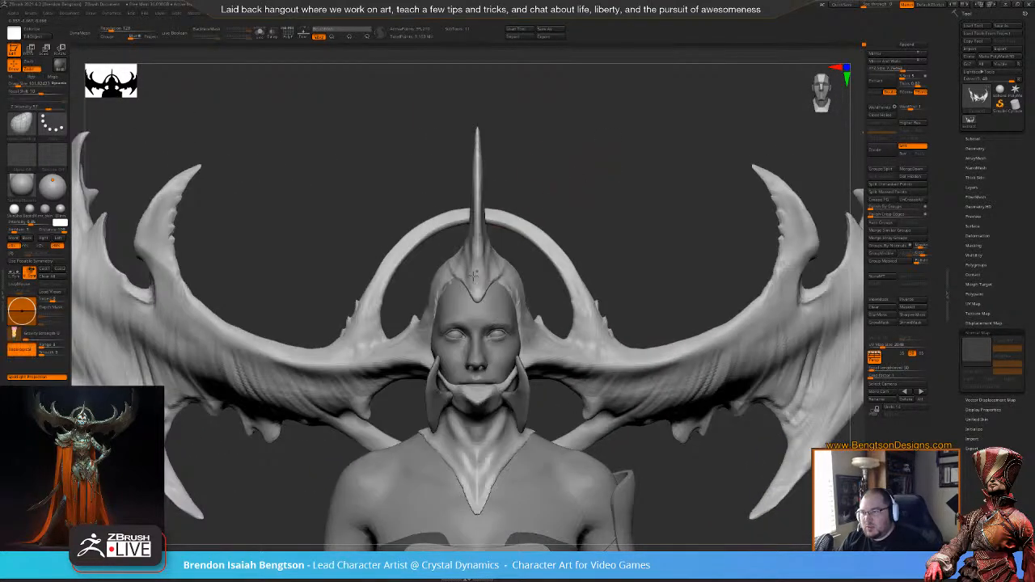
pyautogui.moveTo(484, 256); pyautogui.dragTo(541, 215, button='right')
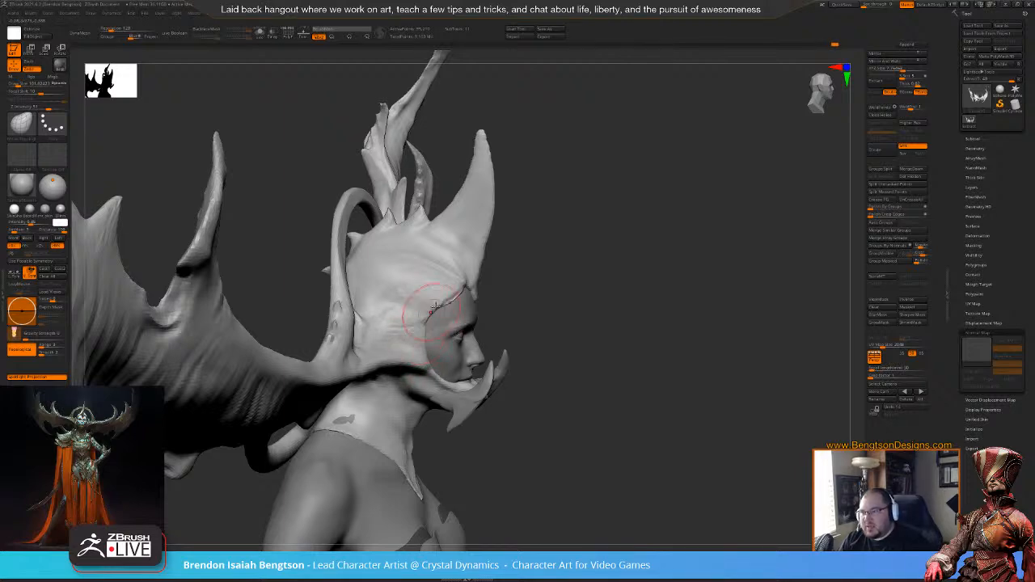
# - Reshape the top and side of the helmet's crown with larger Move Topological brush sizes
pyautogui.moveTo(642, 282)
pyautogui.mouseDown()
pyautogui.moveTo(485, 286)
pyautogui.moveTo(532, 267)
pyautogui.mouseUp()
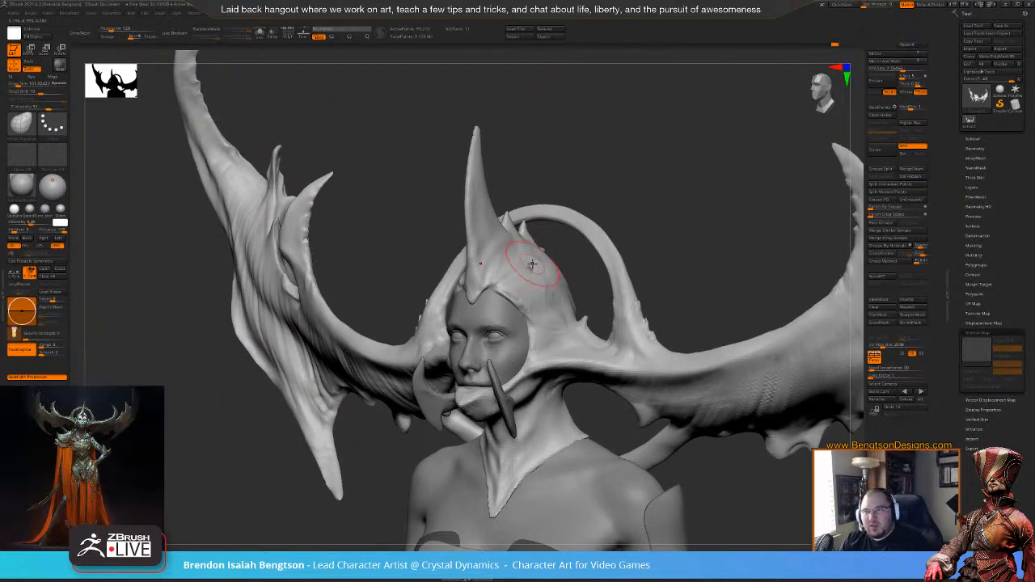
pyautogui.moveTo(610, 145)
pyautogui.mouseDown()
pyautogui.moveTo(629, 143)
pyautogui.moveTo(592, 183)
pyautogui.mouseUp()
pyautogui.press('space')
pyautogui.moveTo(566, 251); pyautogui.dragTo(574, 251)
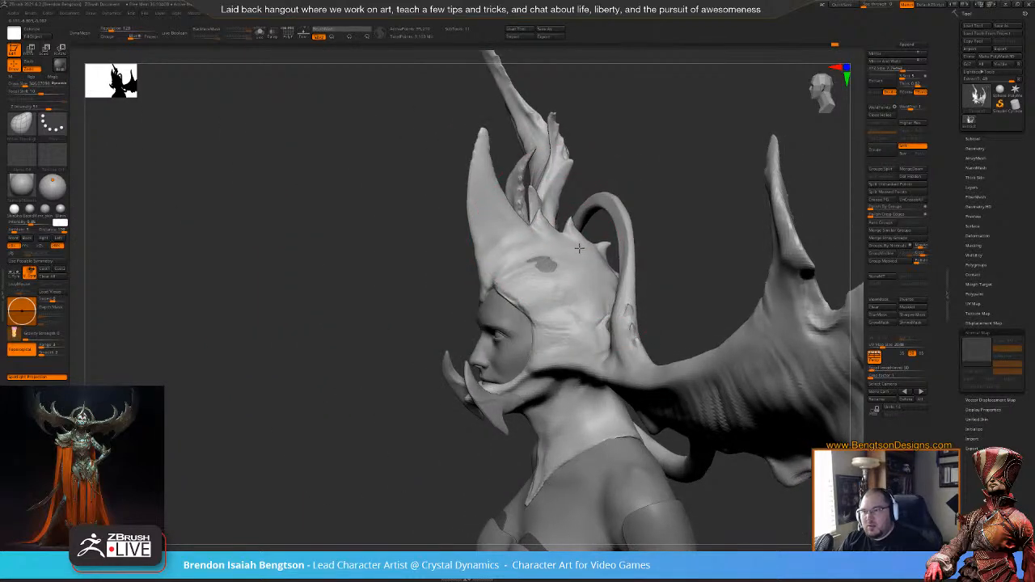
pyautogui.moveTo(579, 251)
pyautogui.mouseDown()
pyautogui.moveTo(605, 275)
pyautogui.moveTo(549, 259)
pyautogui.mouseUp()
pyautogui.press('space')
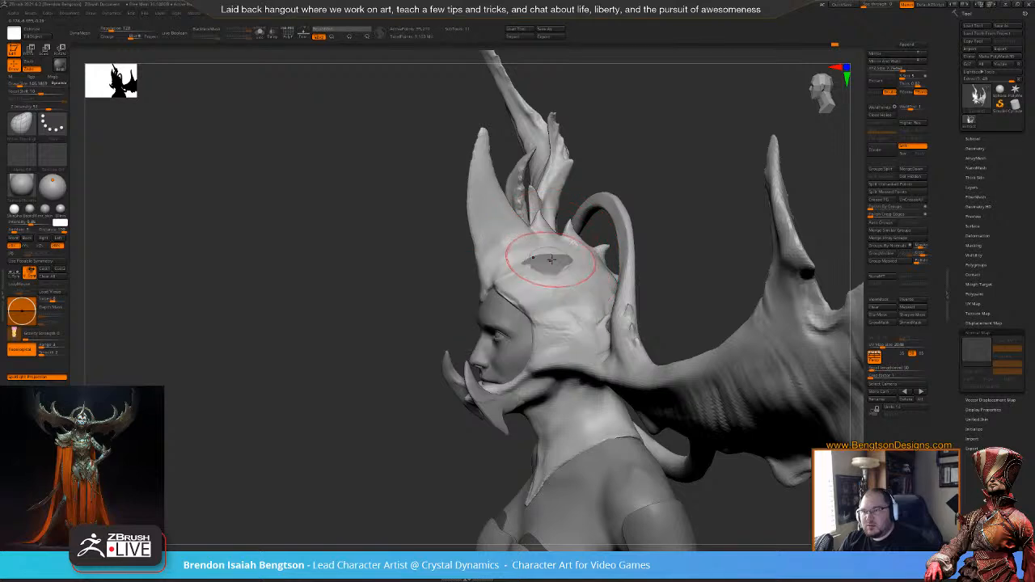
# - Refine the helmet's rim over the forehead and temples with Move Topological from the front and side
pyautogui.keyDown('shift'); pyautogui.moveTo(599, 146); pyautogui.dragTo(666, 150); pyautogui.keyUp('shift')
pyautogui.keyDown('alt'); pyautogui.moveTo(646, 190); pyautogui.dragTo(638, 147); pyautogui.keyUp('alt')
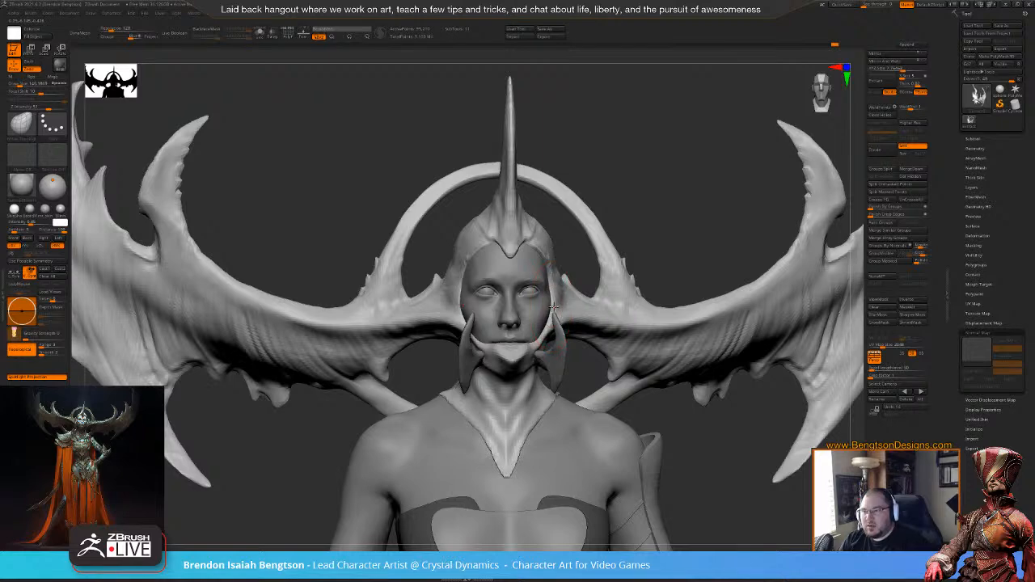
pyautogui.moveTo(600, 162)
pyautogui.mouseDown()
pyautogui.moveTo(666, 120)
pyautogui.moveTo(638, 104)
pyautogui.moveTo(638, 136)
pyautogui.moveTo(592, 145)
pyautogui.mouseUp()
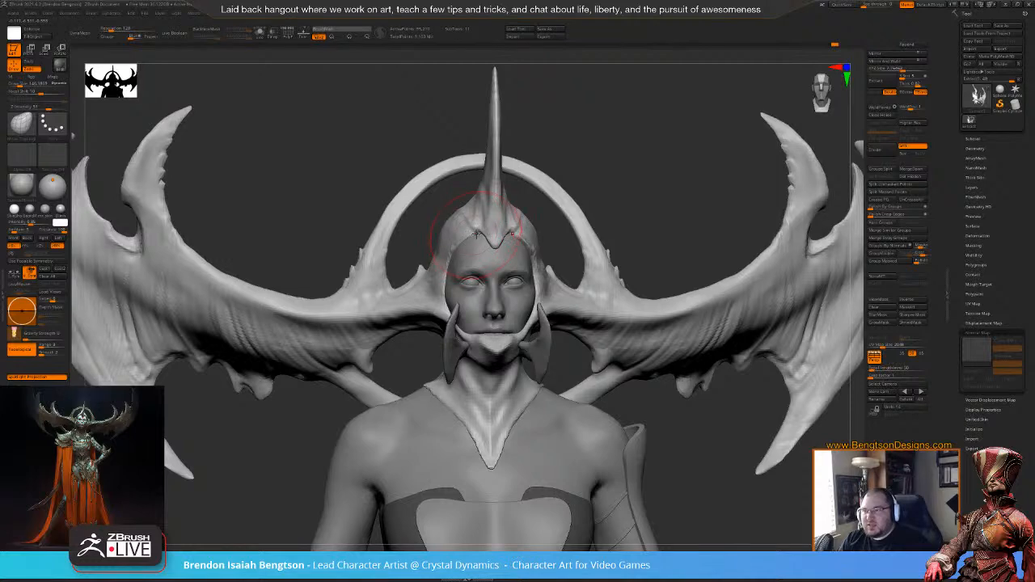
pyautogui.press('space')
pyautogui.moveTo(490, 247); pyautogui.dragTo(485, 247)
pyautogui.moveTo(671, 152); pyautogui.dragTo(556, 162)
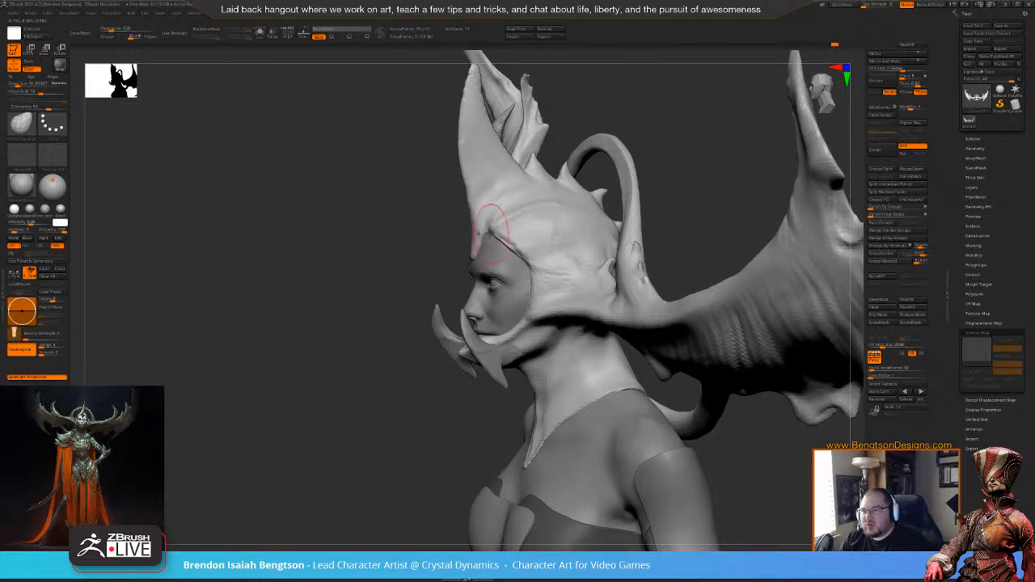
pyautogui.moveTo(628, 106); pyautogui.dragTo(739, 115)
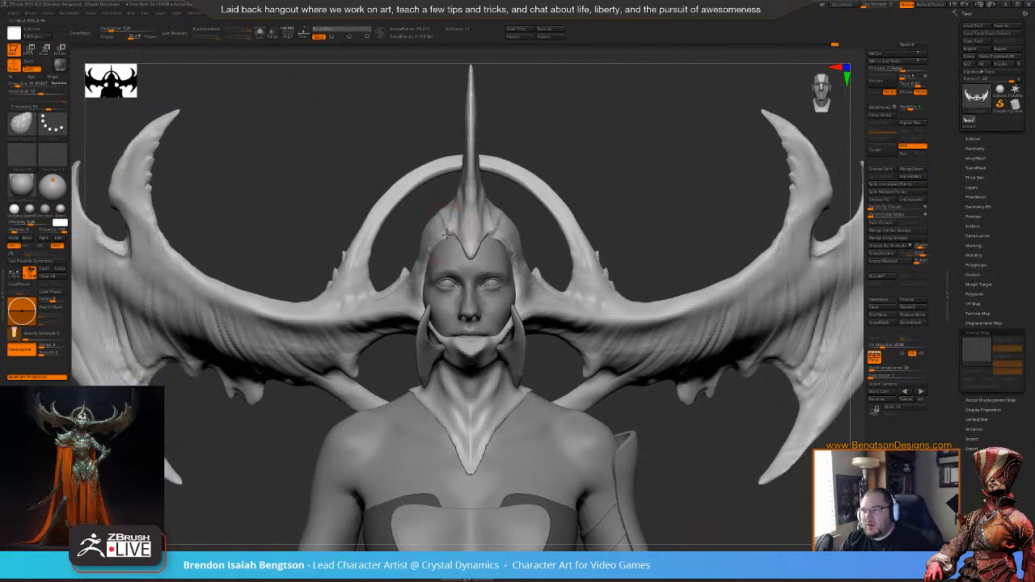
pyautogui.moveTo(591, 132); pyautogui.dragTo(632, 149)
# - Isolate the body subtool and compare its bare head with the face in the concept art
pyautogui.hotkey('alt', 's')
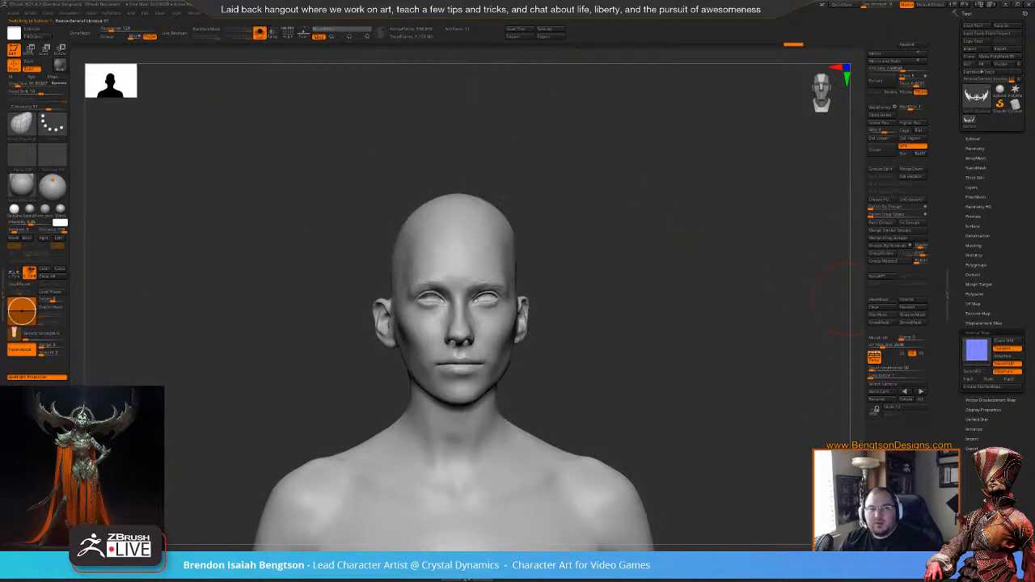
pyautogui.hotkey('alt', 'Tab')
pyautogui.moveTo(781, 196); pyautogui.dragTo(753, 221, button='right')
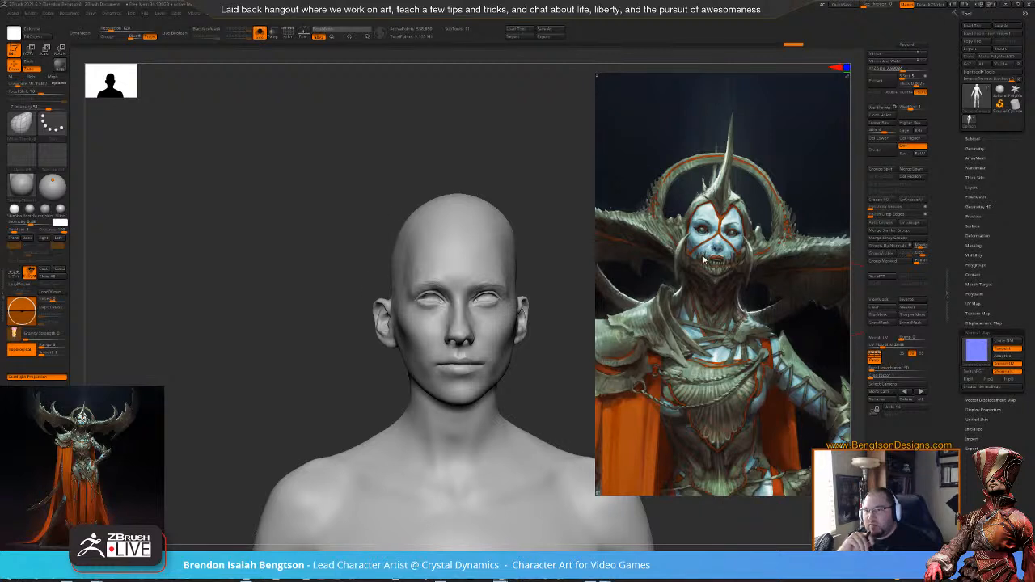
pyautogui.moveTo(703, 260); pyautogui.dragTo(1034, 332, button='right')
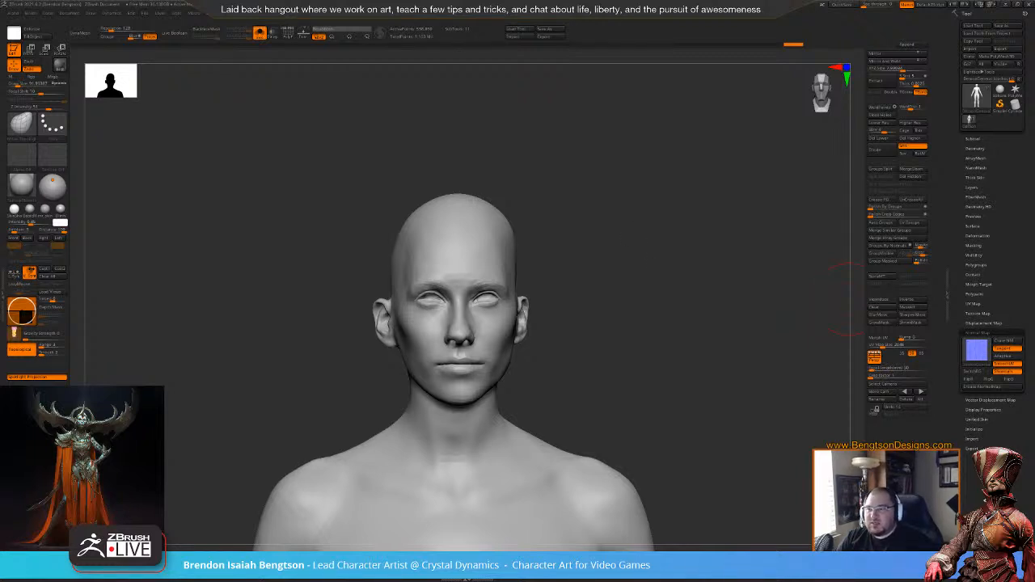
# - Switch the body to a lower subdivision level and frame the face from the front
pyautogui.moveTo(849, 300); pyautogui.dragTo(843, 298)
pyautogui.click(887, 128)
pyautogui.moveTo(634, 304); pyautogui.dragTo(633, 289)
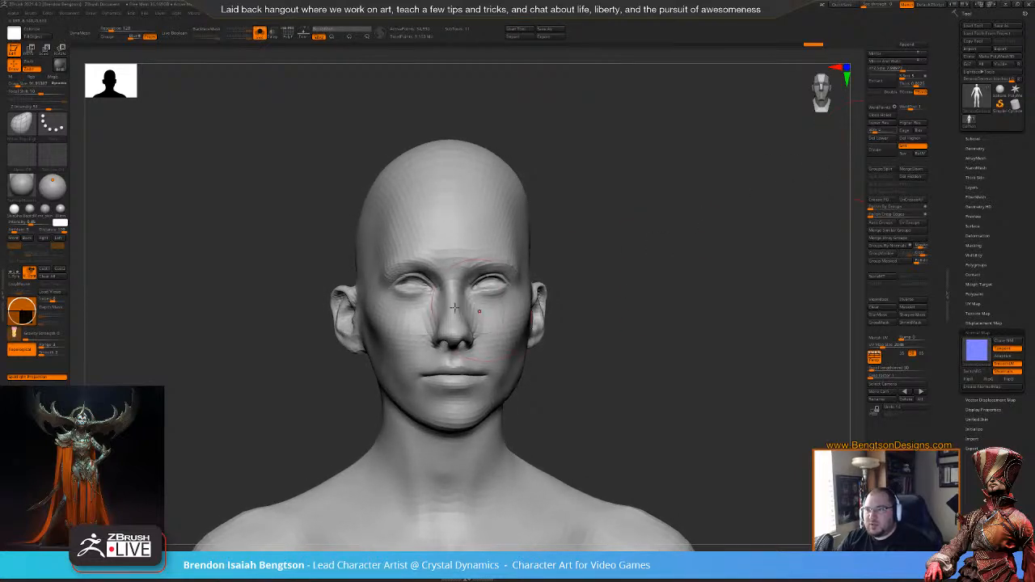
# - Reshape the bald head's crown and upper side with enlarged Move Topological brushes from the front and side
pyautogui.press('space')
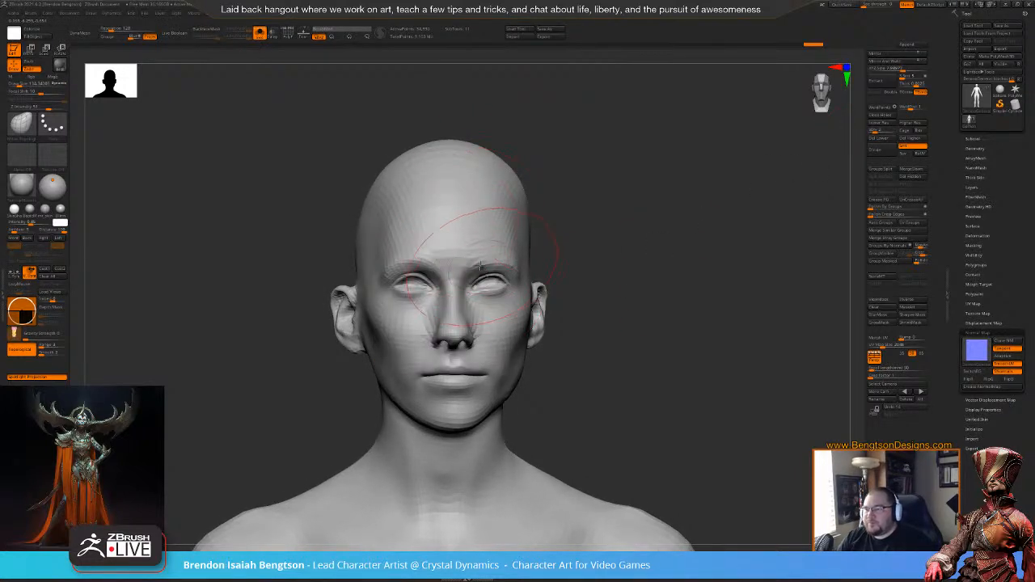
pyautogui.moveTo(579, 241); pyautogui.dragTo(569, 239)
pyautogui.press('x')
pyautogui.press('space')
pyautogui.moveTo(511, 191); pyautogui.dragTo(518, 191)
pyautogui.moveTo(545, 147)
pyautogui.keyDown('alt'); pyautogui.mouseDown()
pyautogui.moveTo(553, 195)
pyautogui.moveTo(418, 210)
pyautogui.moveTo(441, 213)
pyautogui.mouseUp(); pyautogui.keyUp('alt')
pyautogui.moveTo(431, 166)
pyautogui.mouseDown()
pyautogui.moveTo(283, 236)
pyautogui.moveTo(303, 225)
pyautogui.moveTo(279, 253)
pyautogui.mouseUp()
pyautogui.moveTo(485, 161); pyautogui.dragTo(409, 162)
pyautogui.moveTo(361, 214); pyautogui.dragTo(477, 224)
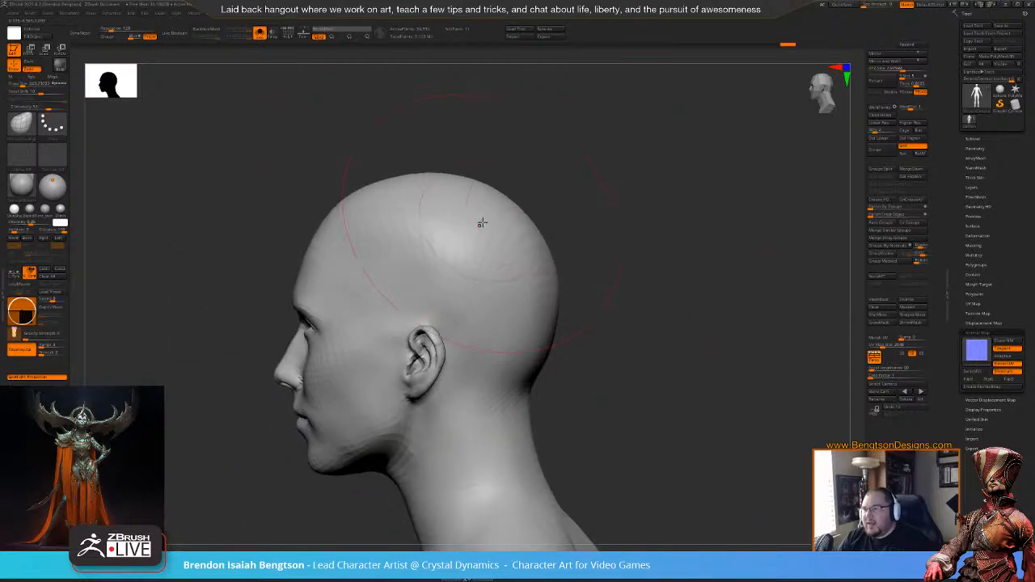
# - Reshape the back of the skull and the area behind the ears from the side and rear
pyautogui.moveTo(568, 230); pyautogui.dragTo(617, 224)
pyautogui.press('space')
pyautogui.moveTo(527, 344); pyautogui.dragTo(516, 346)
pyautogui.moveTo(600, 386)
pyautogui.mouseDown()
pyautogui.moveTo(558, 376)
pyautogui.moveTo(589, 372)
pyautogui.mouseUp()
pyautogui.keyDown('alt'); pyautogui.moveTo(669, 264); pyautogui.dragTo(621, 246); pyautogui.keyUp('alt')
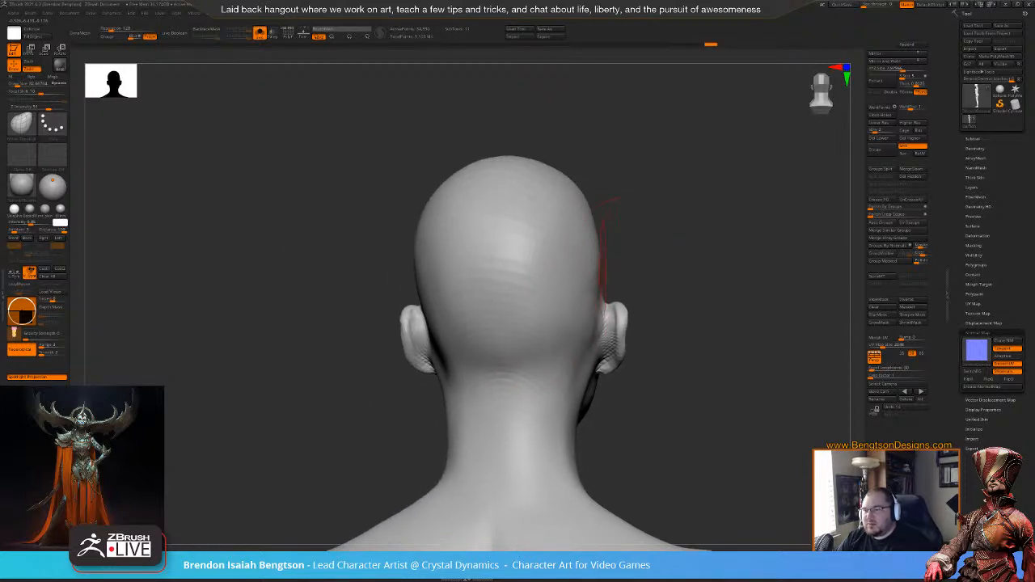
pyautogui.moveTo(605, 320); pyautogui.dragTo(599, 364)
pyautogui.moveTo(669, 300); pyautogui.dragTo(377, 238)
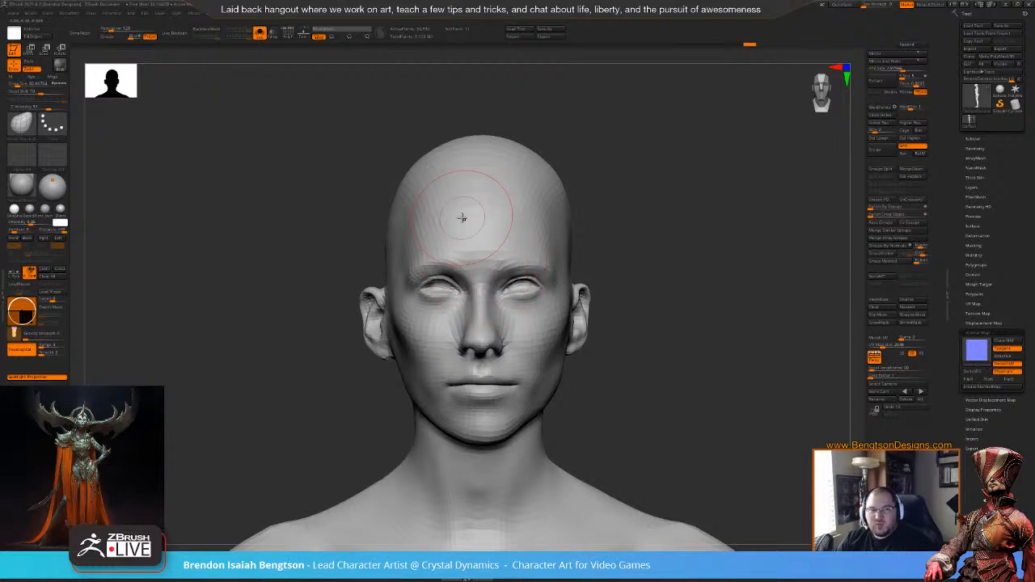
# - Open the concept art at large size and examine the character's face, mouth and helmet outline up close
pyautogui.moveTo(1034, 174); pyautogui.dragTo(667, 246, button='right')
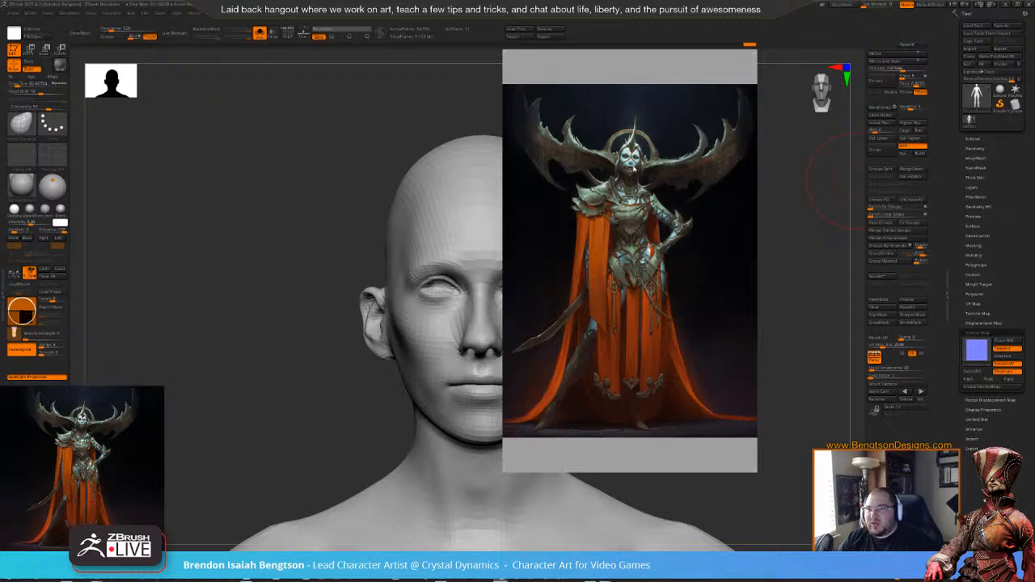
pyautogui.scroll(2, 633, 159)
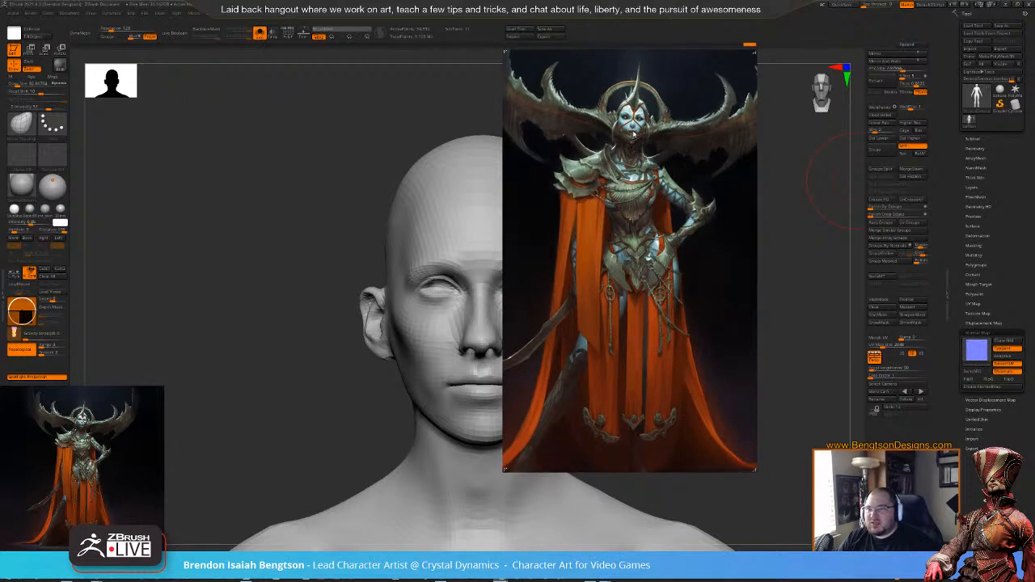
pyautogui.moveTo(634, 138); pyautogui.dragTo(631, 167)
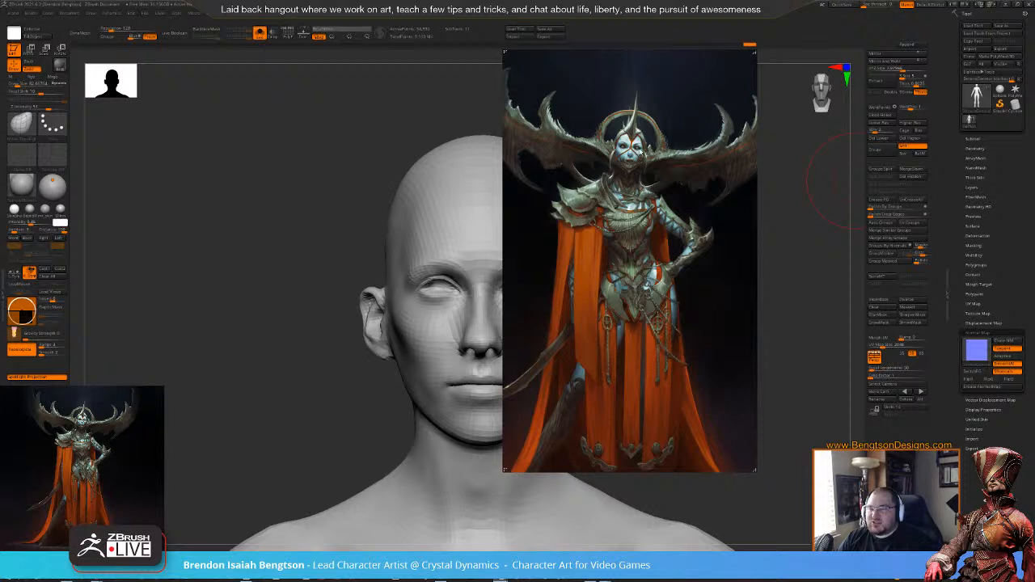
pyautogui.scroll(3, 639, 151)
pyautogui.moveTo(635, 118); pyautogui.dragTo(640, 131)
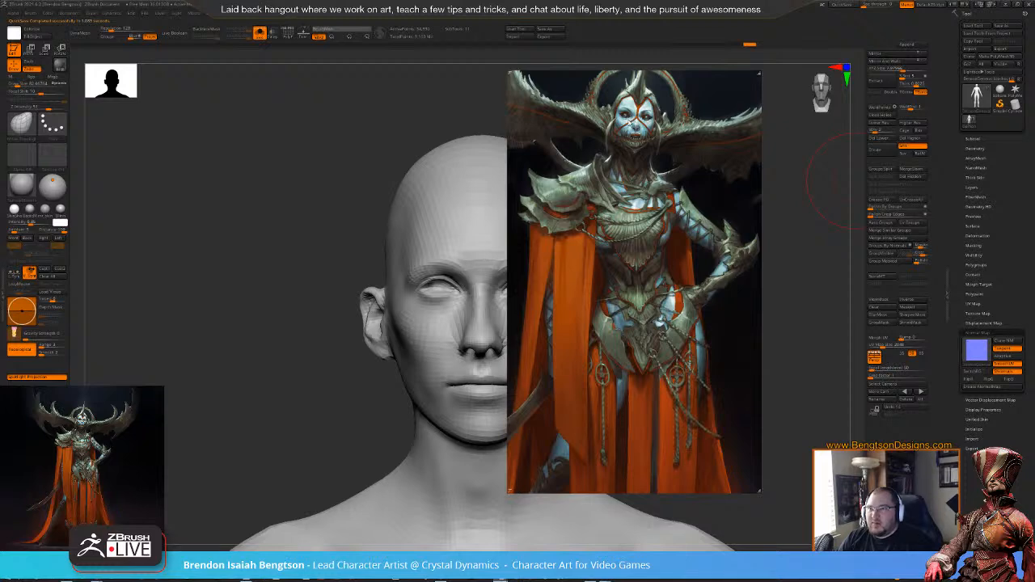
pyautogui.scroll(4, 642, 154)
pyautogui.moveTo(630, 122); pyautogui.dragTo(635, 269, button='middle')
pyautogui.scroll(3, 659, 227)
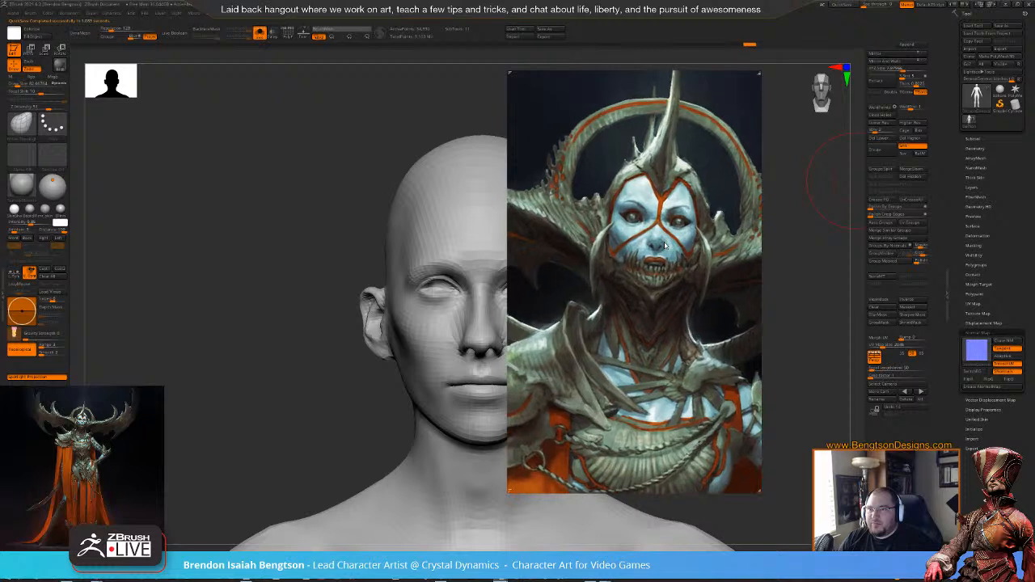
pyautogui.moveTo(666, 223); pyautogui.dragTo(647, 224, button='middle')
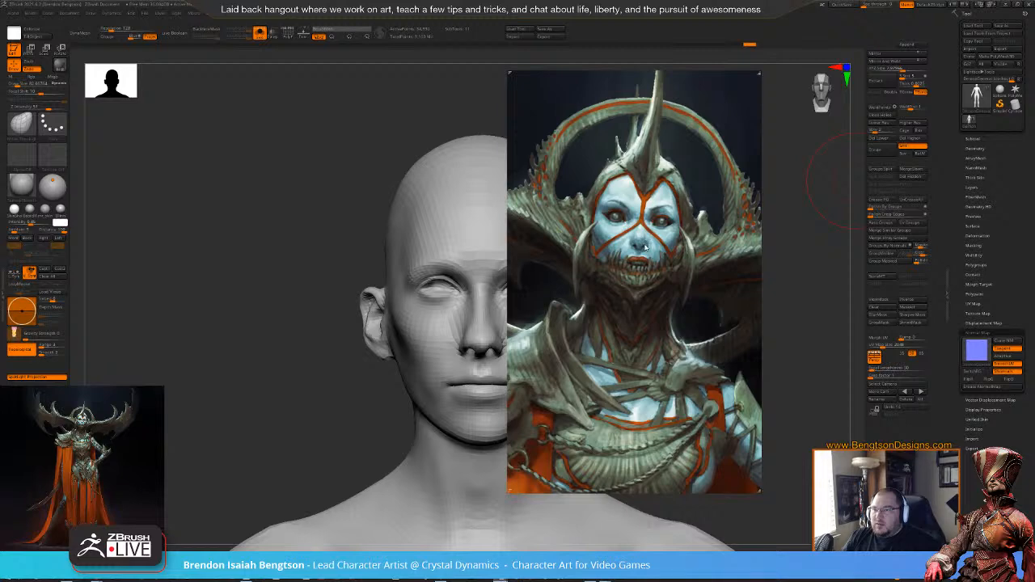
pyautogui.hotkey('alt', 'Tab')
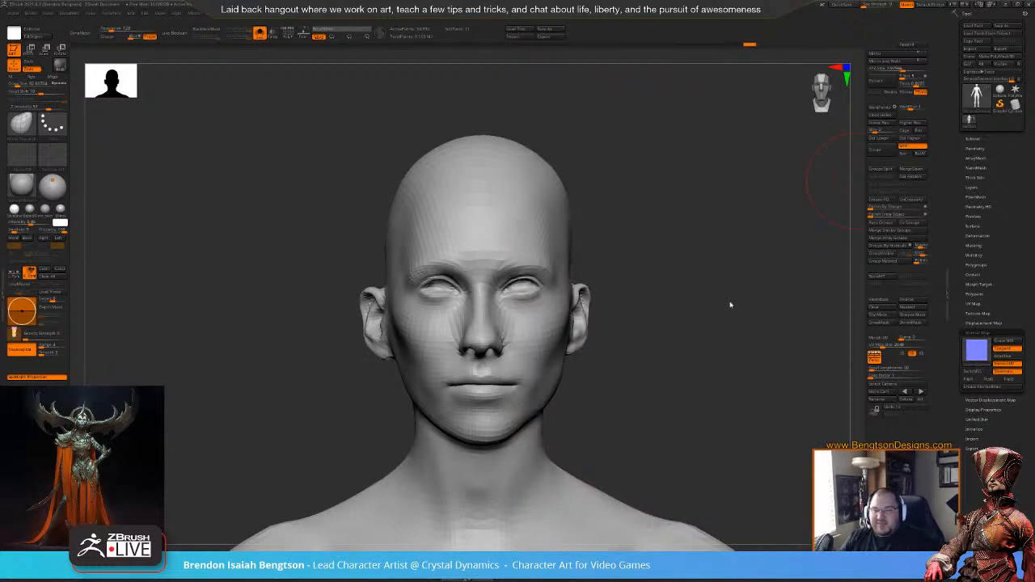
# - Reshape the top and sides of the cranium from the front with a larger Move Topological brush
pyautogui.press('space')
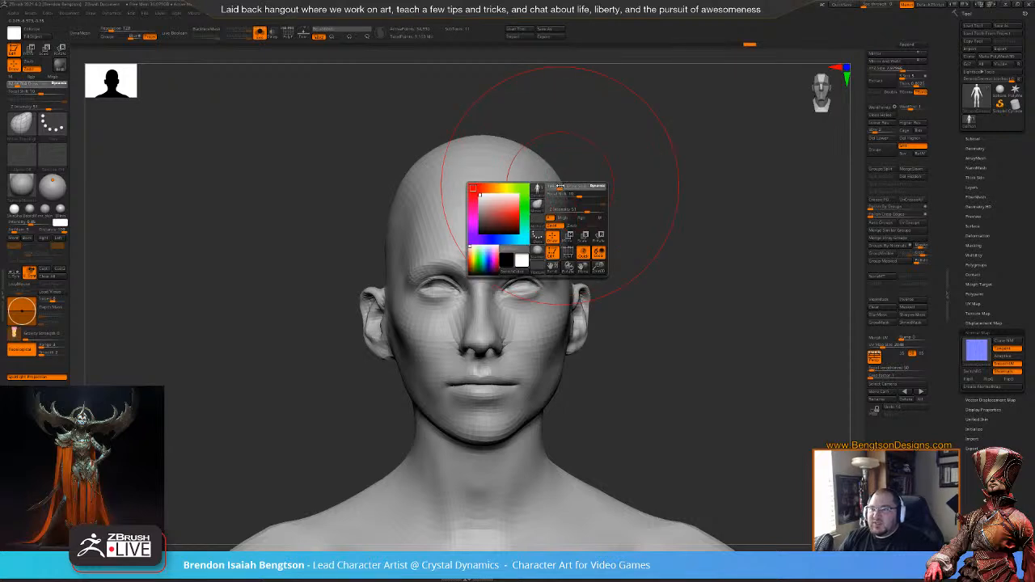
pyautogui.moveTo(561, 186); pyautogui.dragTo(553, 180)
pyautogui.moveTo(473, 140)
pyautogui.mouseDown()
pyautogui.moveTo(494, 143)
pyautogui.moveTo(458, 162)
pyautogui.moveTo(442, 157)
pyautogui.mouseUp()
pyautogui.moveTo(420, 232); pyautogui.dragTo(429, 235)
pyautogui.moveTo(701, 244); pyautogui.dragTo(689, 245)
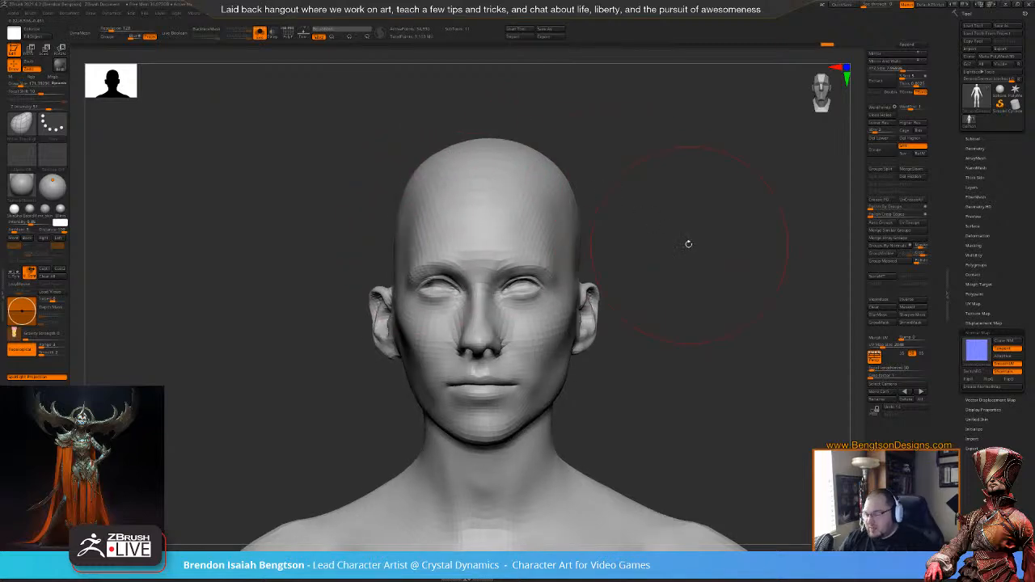
# - Compare the head with the visible helmet, isolate the body again and adjust the side of the head
pyautogui.press('s')
pyautogui.keyDown('ctrl'); pyautogui.moveTo(654, 212); pyautogui.dragTo(650, 150, button='right'); pyautogui.keyUp('ctrl')
pyautogui.keyDown('ctrl'); pyautogui.moveTo(590, 194); pyautogui.dragTo(547, 260, button='right'); pyautogui.keyUp('ctrl')
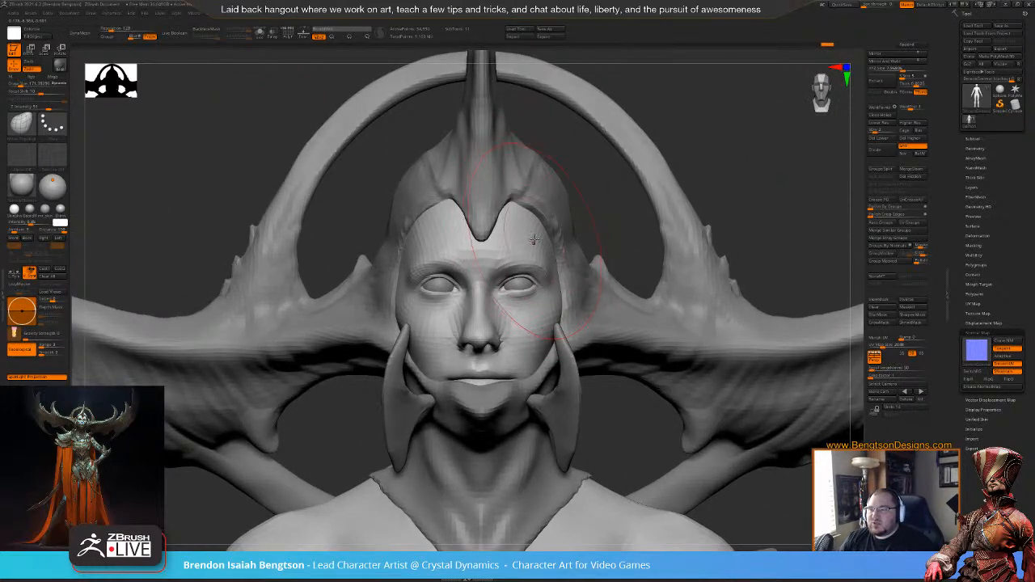
pyautogui.press('s')
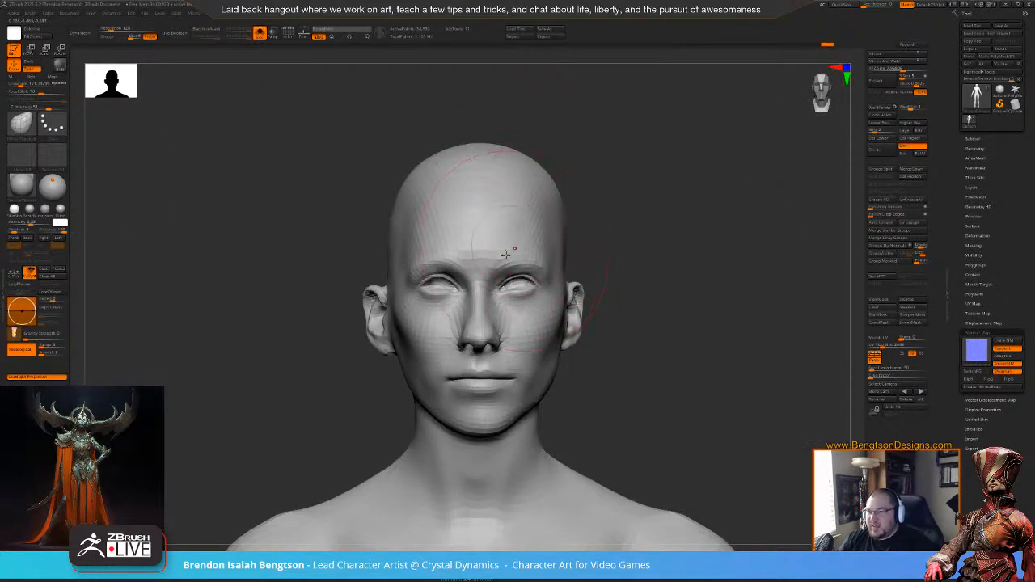
pyautogui.moveTo(605, 220)
pyautogui.mouseDown()
pyautogui.moveTo(620, 227)
pyautogui.moveTo(591, 224)
pyautogui.mouseUp()
pyautogui.moveTo(613, 266); pyautogui.dragTo(600, 276)
# - Duplicate the body subtool, place the copy at the end of the subtool list and reselect the original
pyautogui.keyDown('alt'); pyautogui.moveTo(412, 275); pyautogui.dragTo(405, 219); pyautogui.keyUp('alt')
pyautogui.press('space')
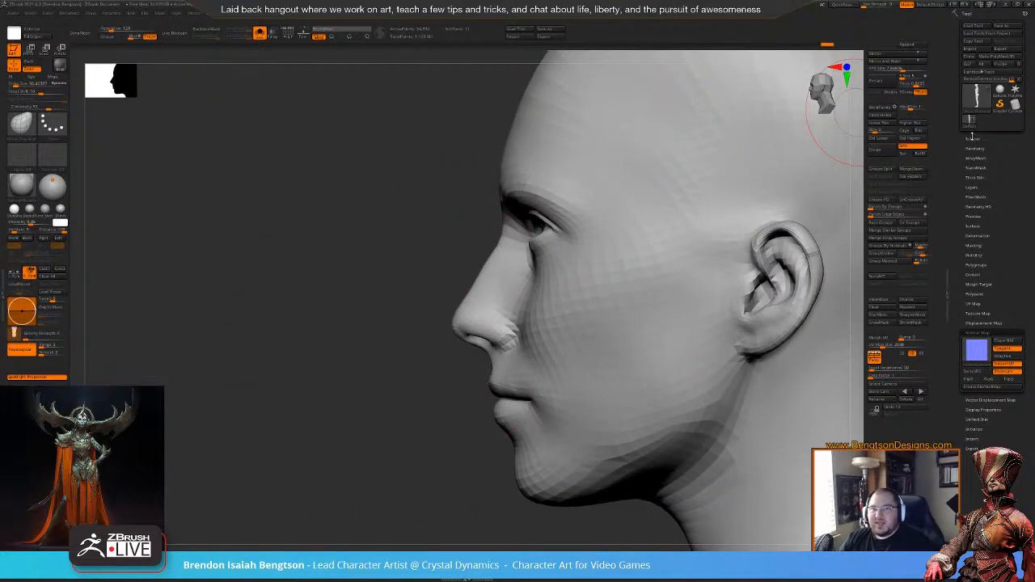
pyautogui.click(974, 138)
pyautogui.moveTo(975, 161)
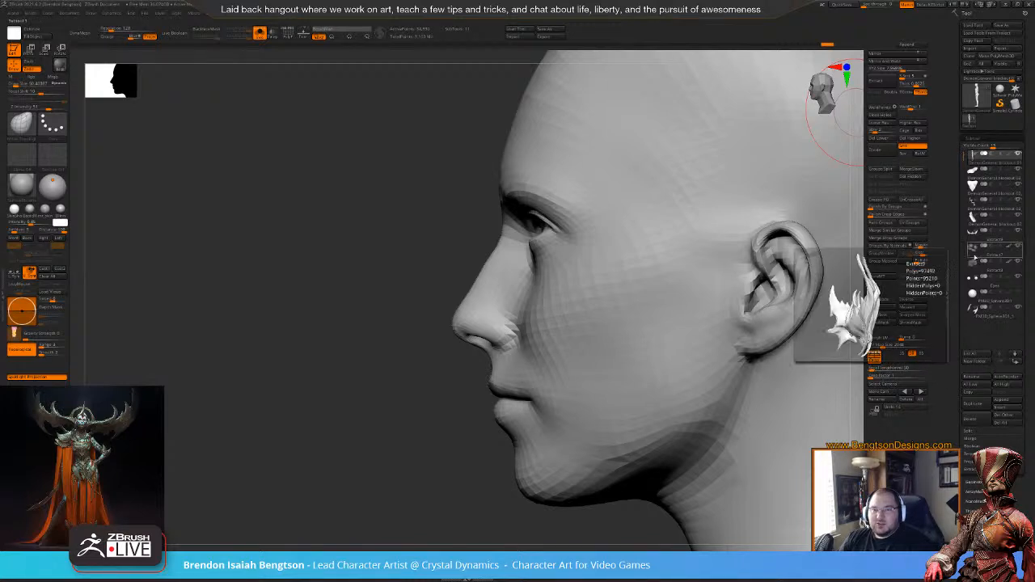
pyautogui.click(973, 416)
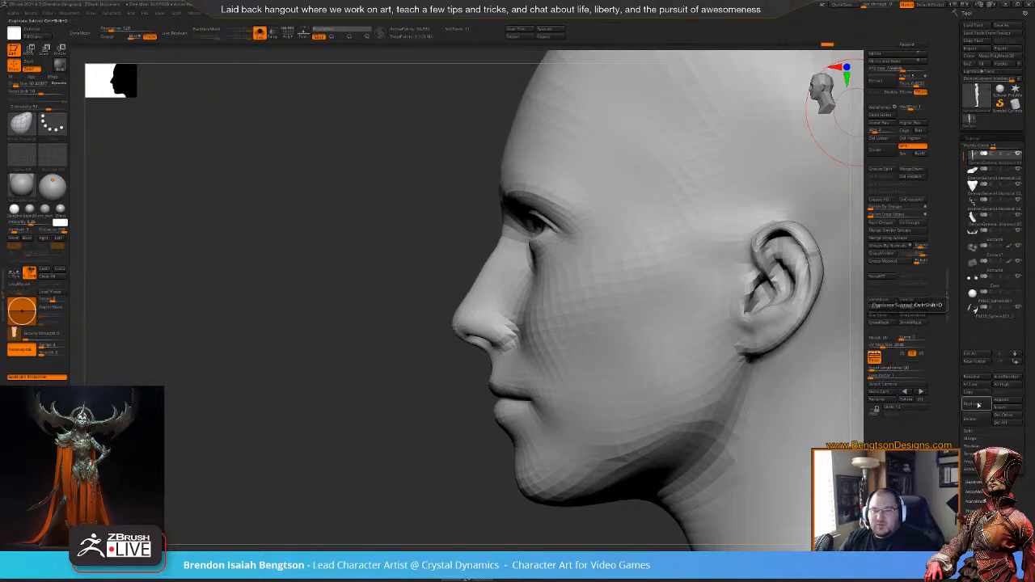
pyautogui.moveTo(1001, 267)
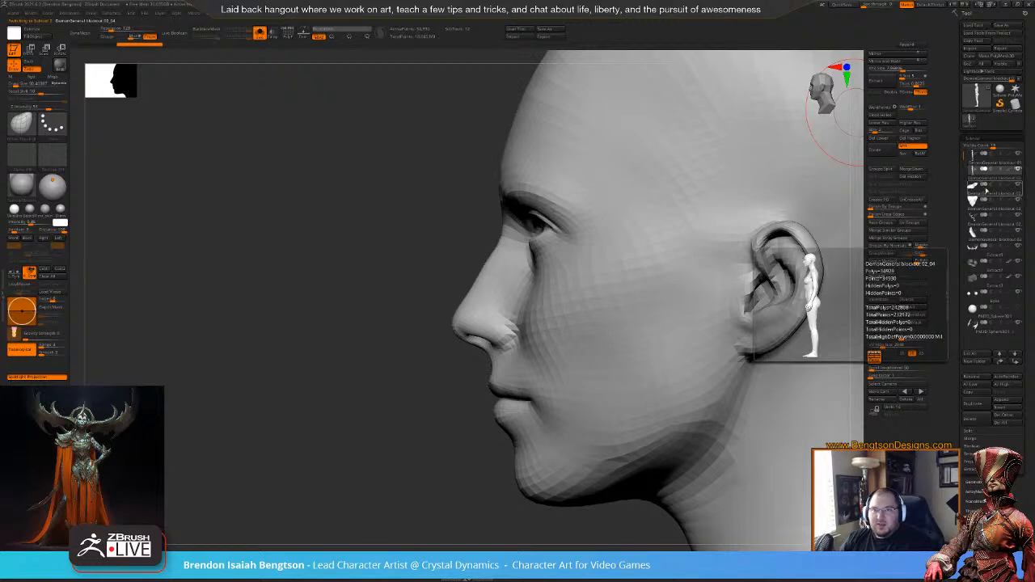
pyautogui.keyDown('shift'); pyautogui.click(1016, 362); pyautogui.keyUp('shift')
pyautogui.moveTo(1018, 325)
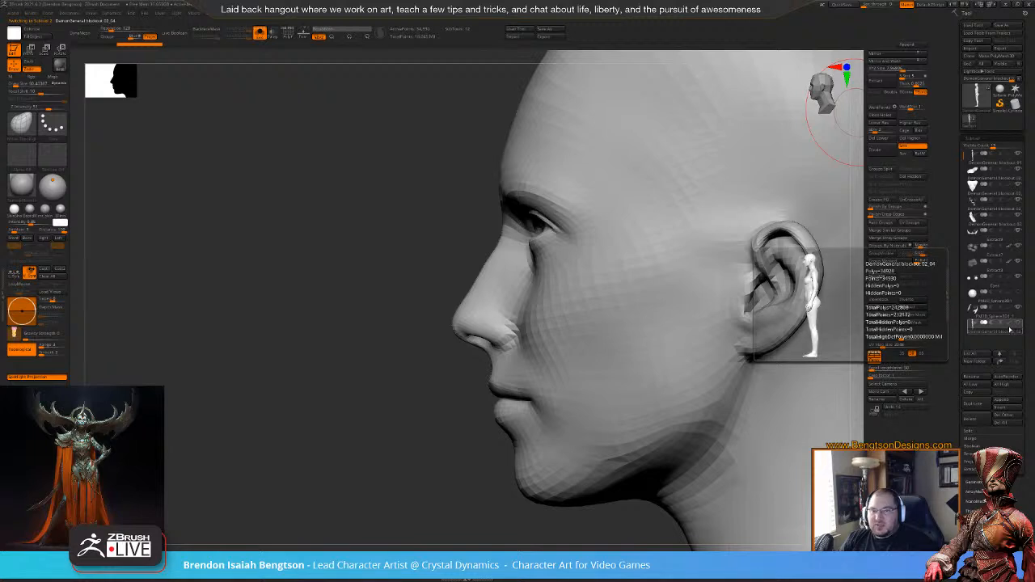
pyautogui.click(982, 158)
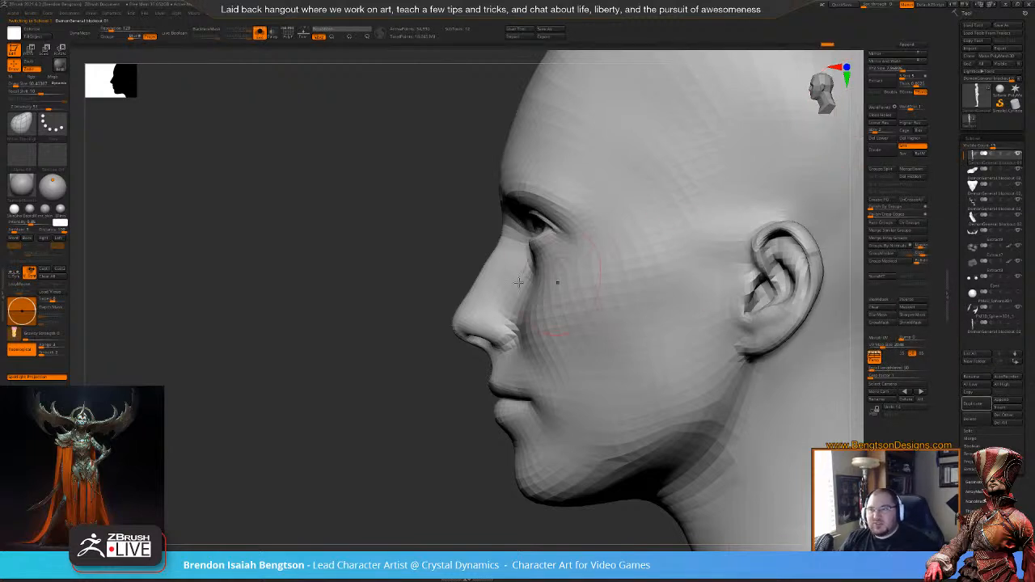
# - Adjust the nose bridge and tip in profile with a resized Move Topological brush
pyautogui.press('space')
pyautogui.moveTo(491, 286); pyautogui.dragTo(495, 287)
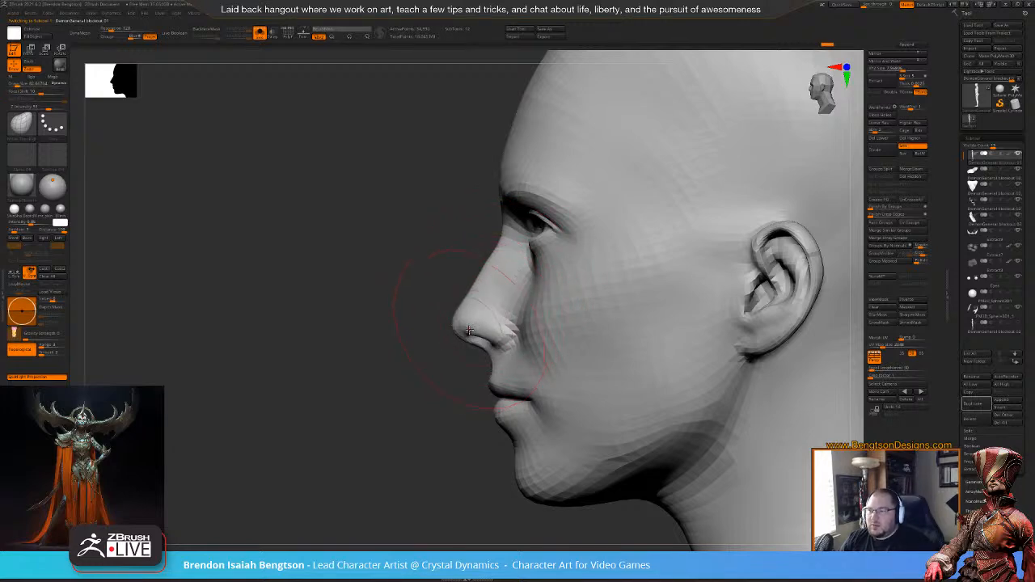
pyautogui.moveTo(392, 346)
pyautogui.mouseDown()
pyautogui.moveTo(481, 344)
pyautogui.moveTo(475, 371)
pyautogui.moveTo(439, 348)
pyautogui.mouseUp()
pyautogui.moveTo(334, 363); pyautogui.dragTo(348, 373)
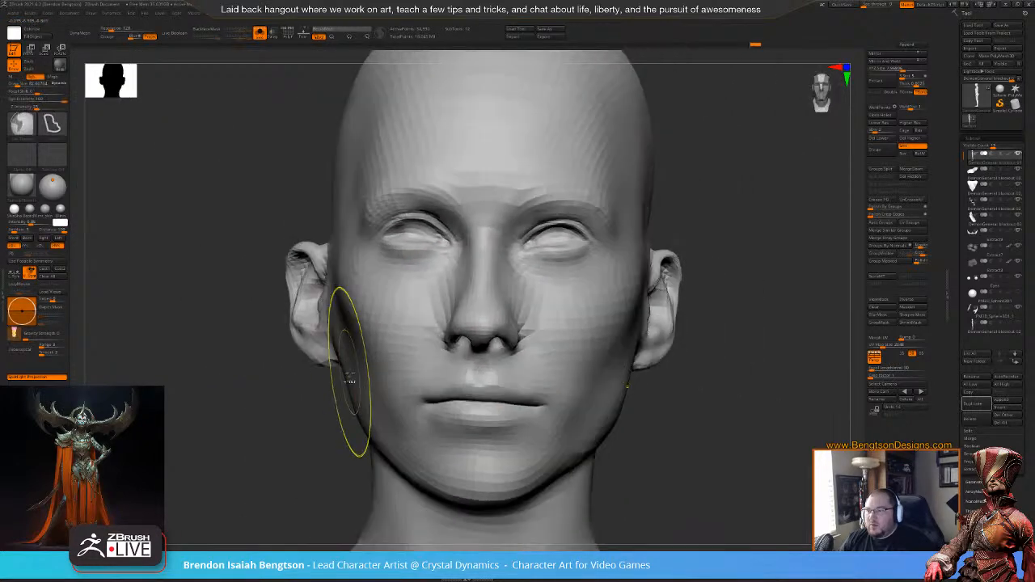
# - Refine the nose and the outer eye area with short Move Topological strokes from the front and side
pyautogui.moveTo(730, 197); pyautogui.dragTo(618, 212)
pyautogui.moveTo(462, 333); pyautogui.dragTo(469, 331)
pyautogui.moveTo(477, 330); pyautogui.dragTo(469, 338, button='right')
pyautogui.moveTo(469, 338); pyautogui.dragTo(473, 335)
pyautogui.moveTo(492, 274); pyautogui.dragTo(540, 255)
pyautogui.moveTo(545, 219); pyautogui.dragTo(569, 237)
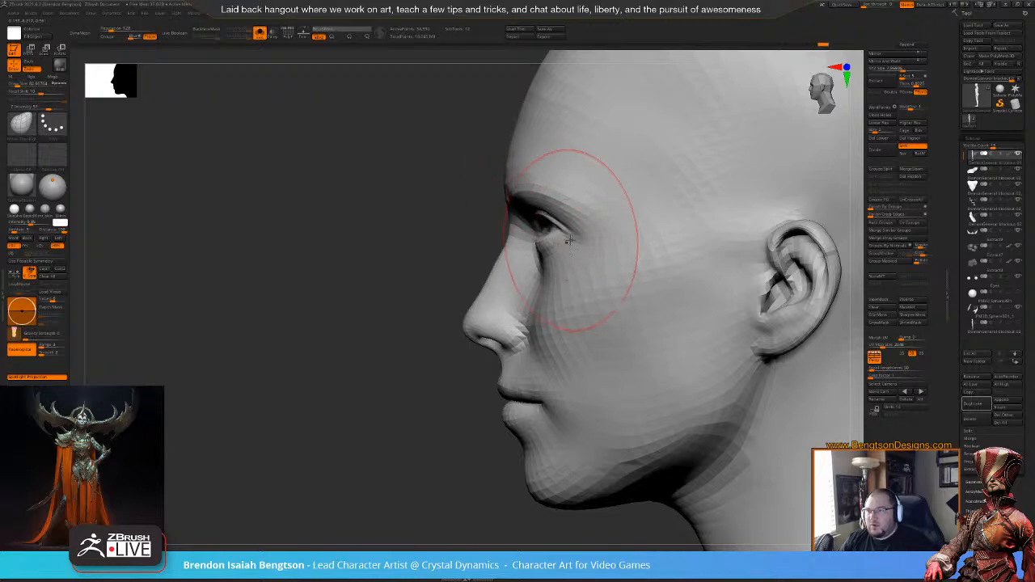
# - Adjust the inner eye corner and the side of the nose bridge from an angled side view
pyautogui.moveTo(422, 254)
pyautogui.mouseDown()
pyautogui.moveTo(483, 236)
pyautogui.moveTo(497, 247)
pyautogui.mouseUp()
pyautogui.press('space')
pyautogui.moveTo(624, 209)
pyautogui.mouseDown()
pyautogui.moveTo(699, 194)
pyautogui.moveTo(703, 169)
pyautogui.moveTo(716, 164)
pyautogui.moveTo(686, 237)
pyautogui.moveTo(668, 212)
pyautogui.mouseUp()
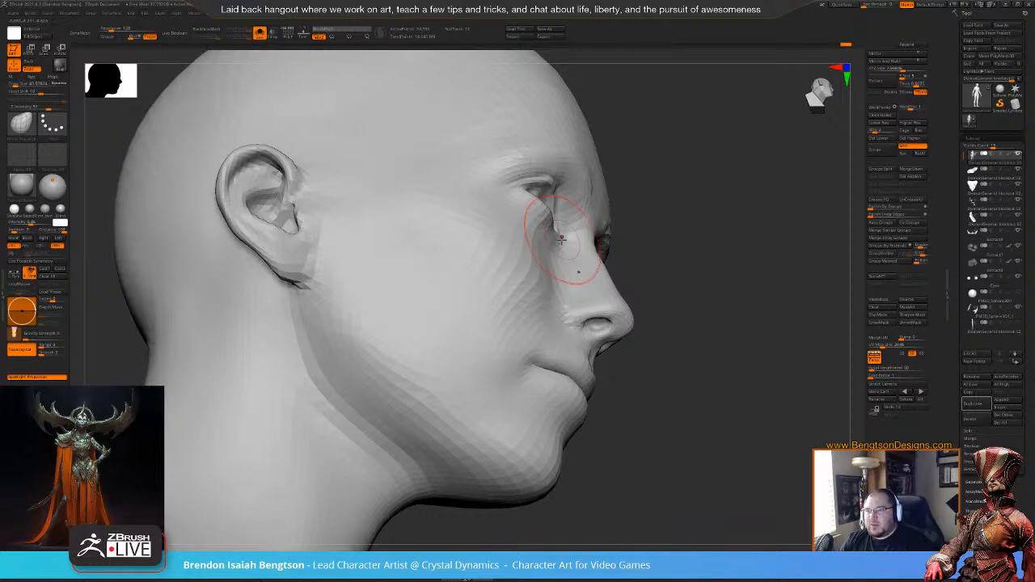
pyautogui.moveTo(563, 238); pyautogui.dragTo(558, 234)
pyautogui.moveTo(661, 205); pyautogui.dragTo(785, 270)
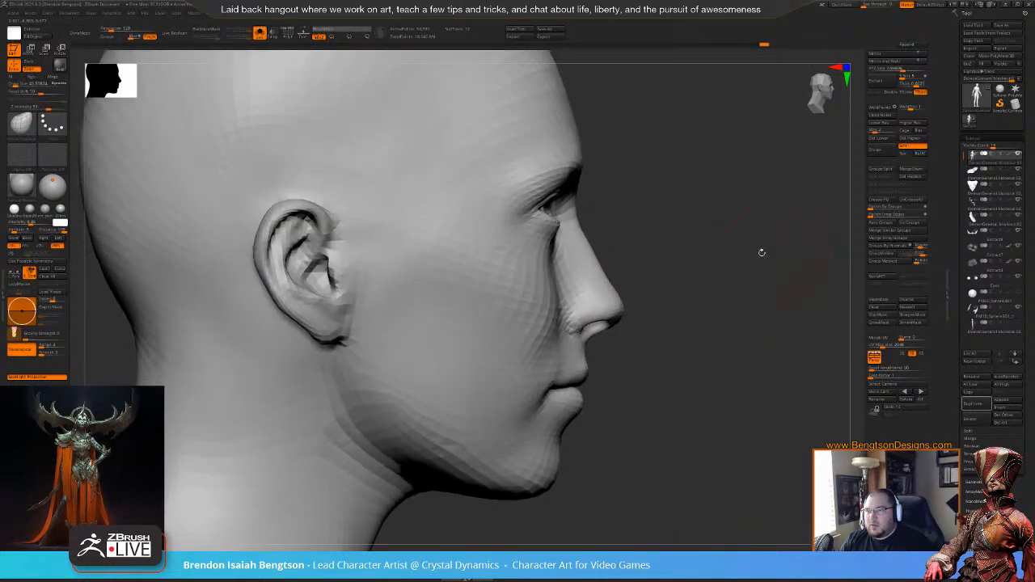
# - Refine the profile of the nose, lips and chin with small Move Topological strokes
pyautogui.press('space')
pyautogui.moveTo(565, 239); pyautogui.dragTo(569, 240)
pyautogui.moveTo(612, 316); pyautogui.dragTo(608, 322)
pyautogui.moveTo(575, 404); pyautogui.dragTo(573, 405)
pyautogui.moveTo(549, 460); pyautogui.dragTo(547, 456)
pyautogui.moveTo(568, 411); pyautogui.dragTo(566, 407)
# - Reshape the eye socket and brow curvature from the side and from below the face
pyautogui.moveTo(514, 215); pyautogui.dragTo(553, 225)
pyautogui.press('space')
pyautogui.moveTo(552, 225); pyautogui.dragTo(552, 225)
pyautogui.moveTo(654, 198); pyautogui.dragTo(518, 208)
pyautogui.moveTo(484, 373)
pyautogui.mouseDown()
pyautogui.moveTo(560, 276)
pyautogui.moveTo(557, 245)
pyautogui.moveTo(528, 330)
pyautogui.moveTo(537, 330)
pyautogui.mouseUp()
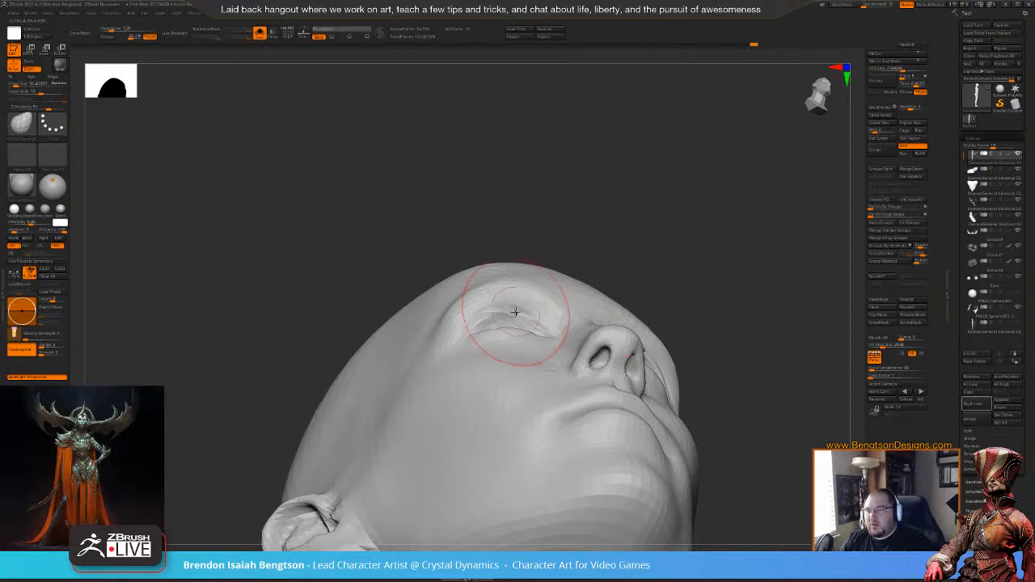
pyautogui.moveTo(535, 330)
pyautogui.mouseDown()
pyautogui.moveTo(508, 286)
pyautogui.moveTo(523, 271)
pyautogui.mouseUp()
pyautogui.moveTo(545, 323); pyautogui.dragTo(569, 280)
pyautogui.moveTo(622, 201); pyautogui.dragTo(717, 232)
pyautogui.moveTo(745, 198); pyautogui.dragTo(513, 282)
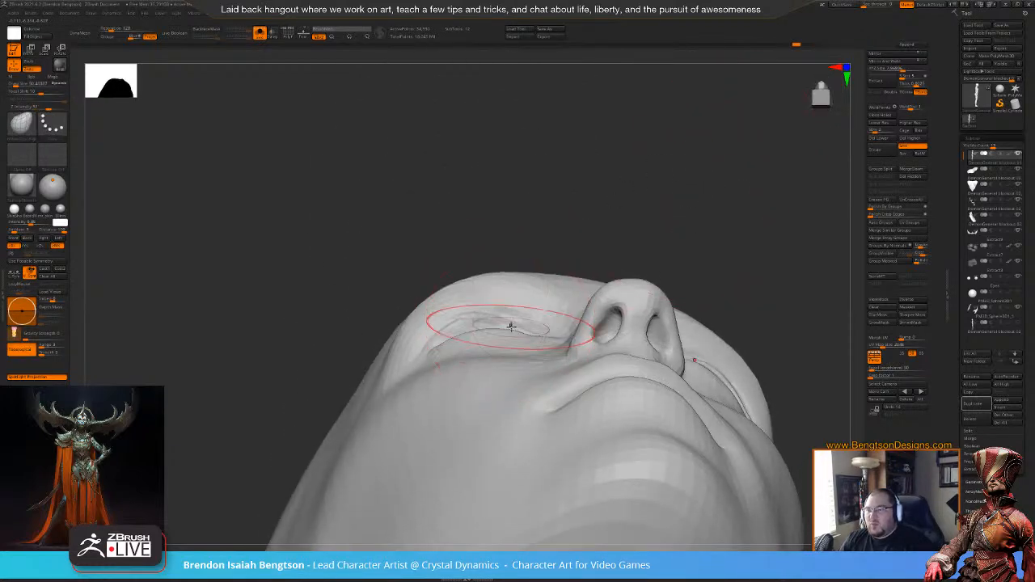
# - Refine the curve of the eyelids from below with a smaller Move Topological brush
pyautogui.press('space')
pyautogui.moveTo(515, 322); pyautogui.dragTo(507, 320)
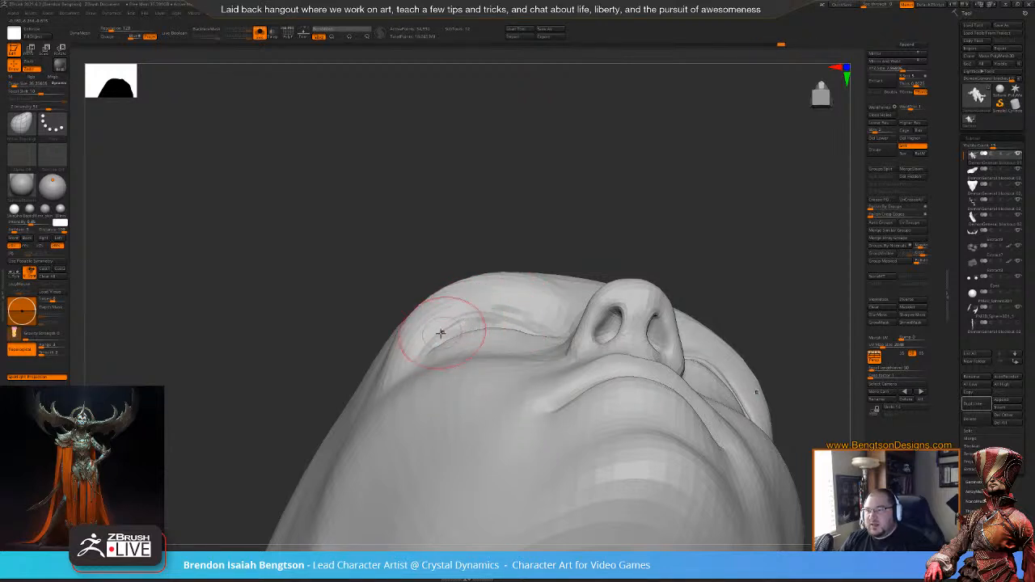
pyautogui.moveTo(439, 337); pyautogui.dragTo(539, 339)
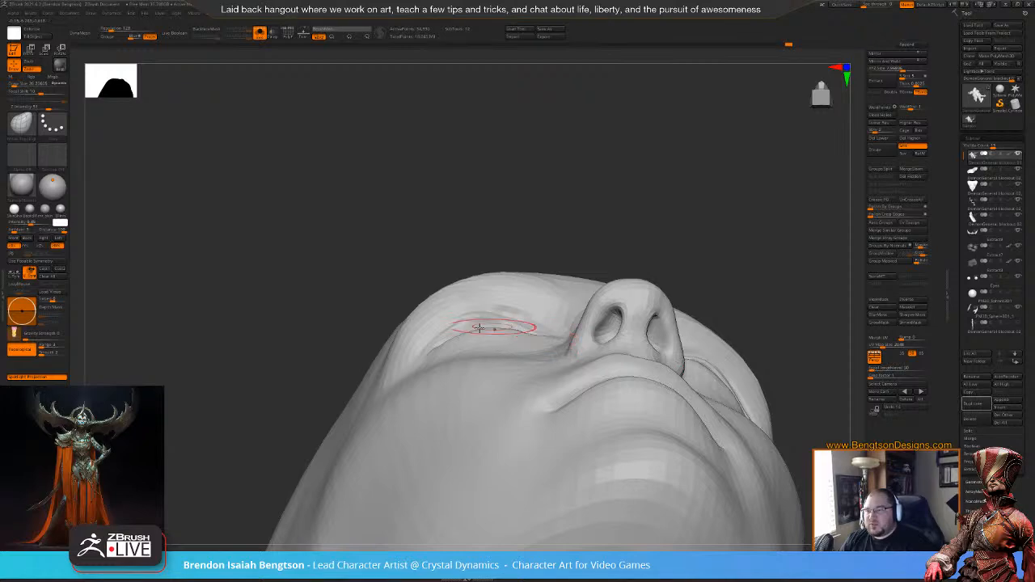
pyautogui.moveTo(427, 353); pyautogui.dragTo(433, 347)
pyautogui.moveTo(433, 350)
pyautogui.mouseDown()
pyautogui.moveTo(507, 327)
pyautogui.moveTo(545, 333)
pyautogui.mouseUp()
pyautogui.moveTo(579, 220); pyautogui.dragTo(705, 170)
# - Adjust the brow and outer eye area from the side and front with a larger brush
pyautogui.keyDown('ctrl'); pyautogui.moveTo(623, 381); pyautogui.dragTo(611, 288, button='right'); pyautogui.keyUp('ctrl')
pyautogui.moveTo(611, 288)
pyautogui.mouseDown(button='right')
pyautogui.moveTo(565, 308)
pyautogui.moveTo(615, 340)
pyautogui.mouseUp(button='right')
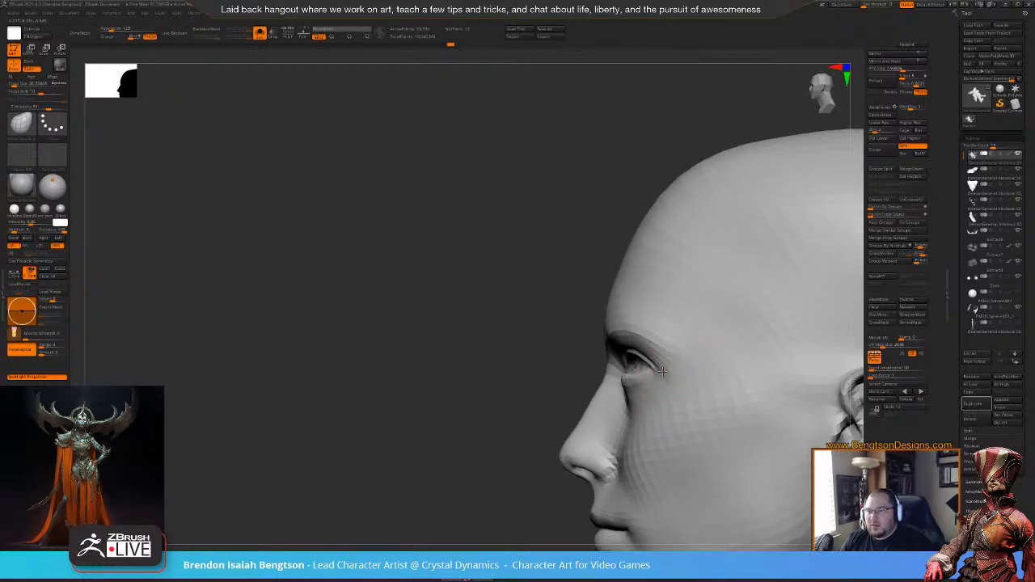
pyautogui.press('space')
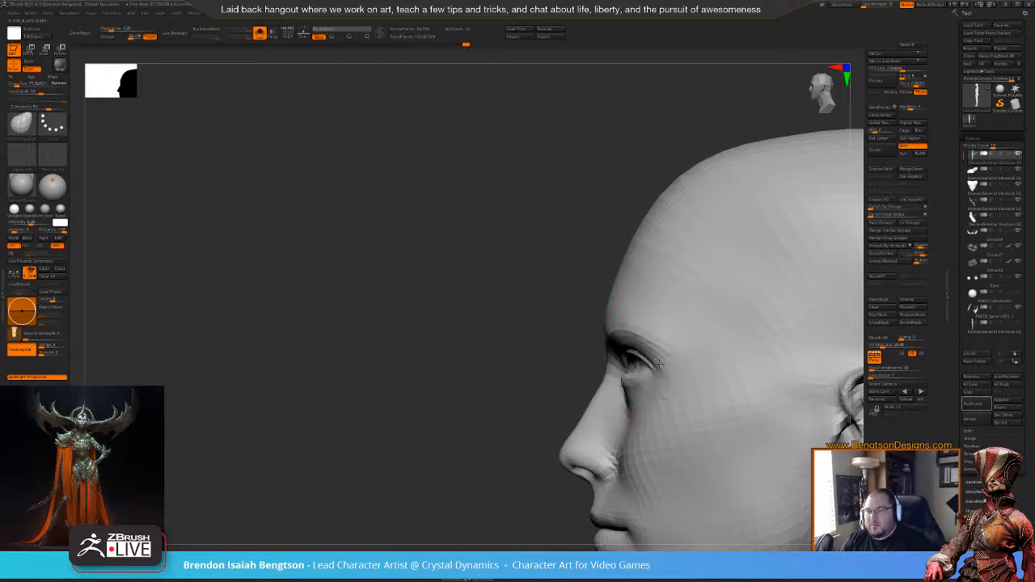
pyautogui.moveTo(469, 329); pyautogui.dragTo(503, 329, button='right')
pyautogui.moveTo(513, 332); pyautogui.dragTo(502, 335)
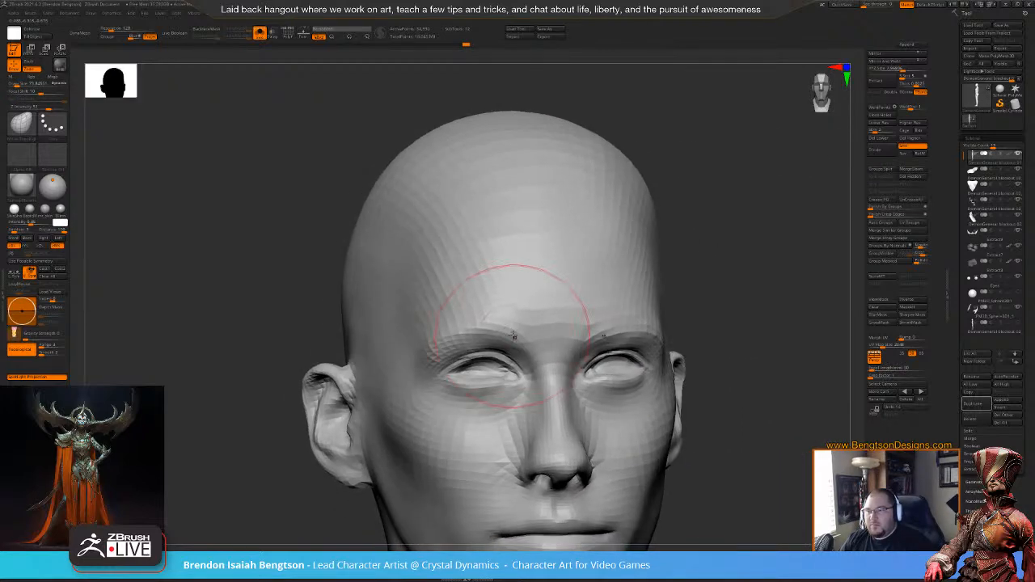
pyautogui.moveTo(734, 261); pyautogui.dragTo(702, 263)
# - Reshape the eyelids from the front and from below with a smaller Move Topological brush
pyautogui.press('space')
pyautogui.moveTo(607, 367); pyautogui.dragTo(605, 366)
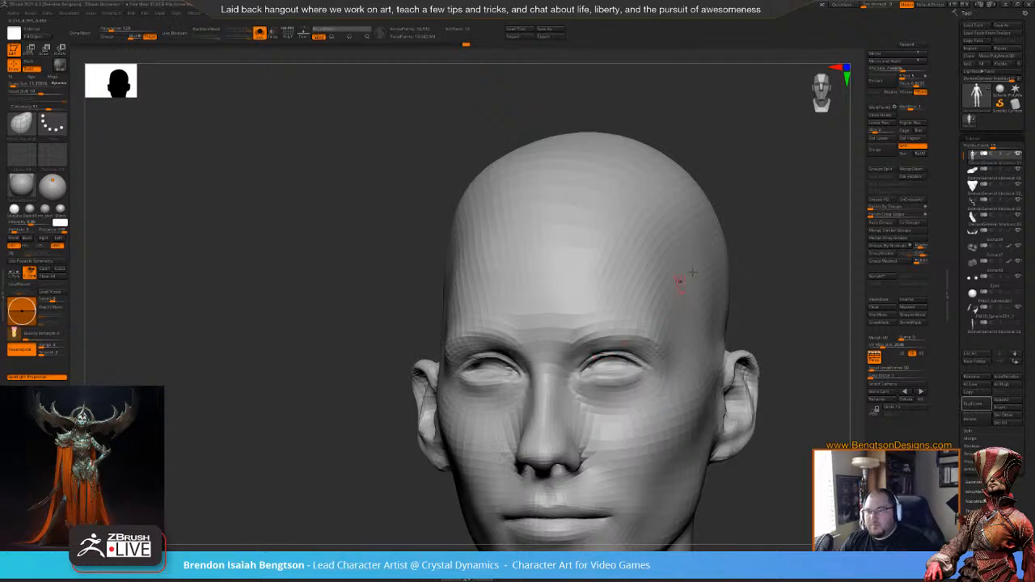
pyautogui.keyDown('alt'); pyautogui.moveTo(668, 291); pyautogui.dragTo(618, 178, button='right'); pyautogui.keyUp('alt')
pyautogui.moveTo(566, 242)
pyautogui.keyDown('ctrl'); pyautogui.mouseDown(button='right')
pyautogui.moveTo(550, 316)
pyautogui.moveTo(542, 272)
pyautogui.mouseUp(button='right'); pyautogui.keyUp('ctrl')
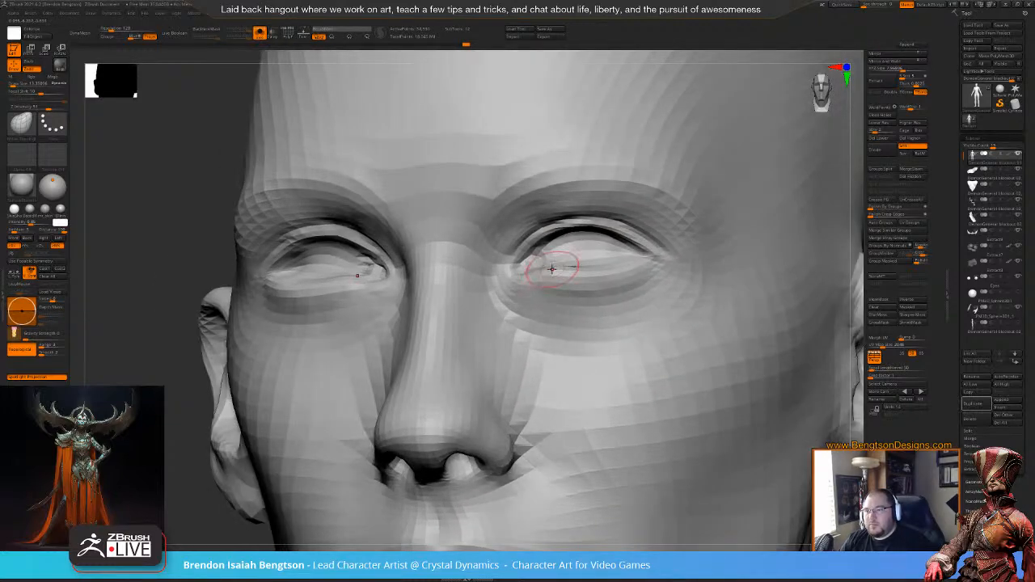
pyautogui.press('space')
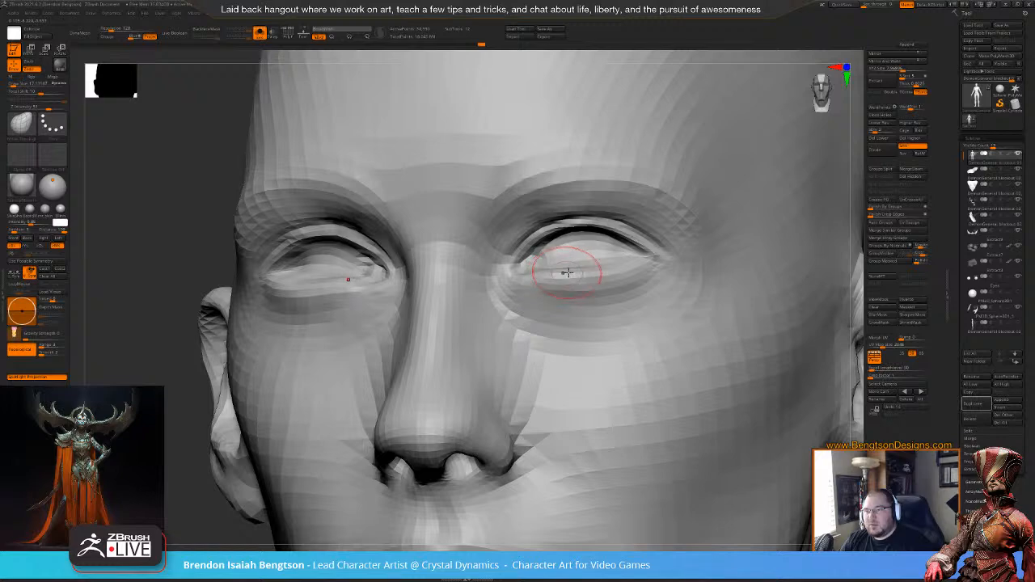
pyautogui.moveTo(583, 270); pyautogui.dragTo(647, 248)
# - Refine the inner eye corner and the outer end of the eyelids with small Move Topological strokes
pyautogui.moveTo(612, 261)
pyautogui.keyDown('shift'); pyautogui.mouseDown(button='right')
pyautogui.moveTo(590, 281)
pyautogui.moveTo(515, 292)
pyautogui.mouseUp(button='right'); pyautogui.keyUp('shift')
pyautogui.rightClick(509, 291)
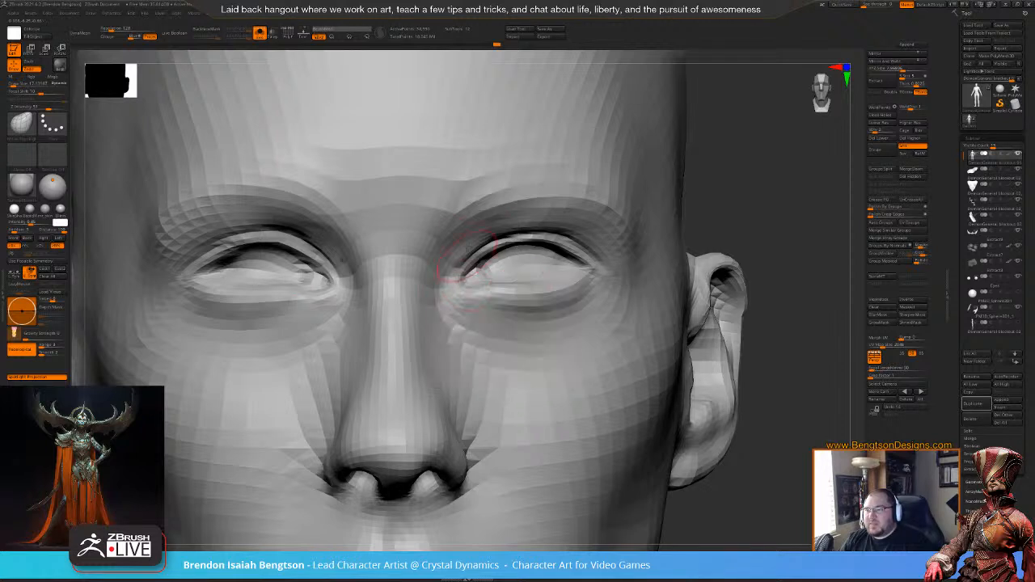
pyautogui.moveTo(483, 284); pyautogui.dragTo(463, 281)
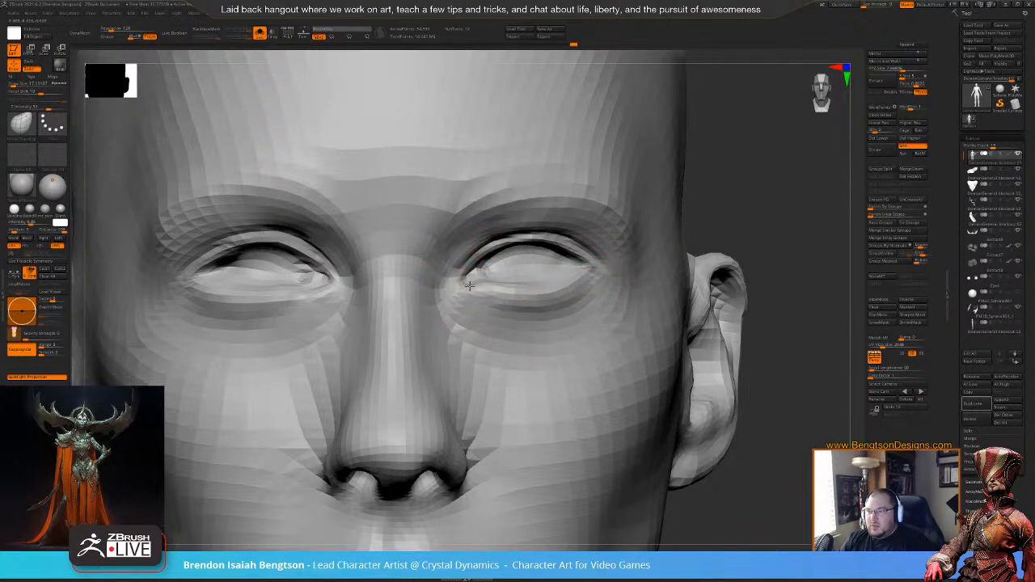
pyautogui.moveTo(471, 286); pyautogui.dragTo(488, 253)
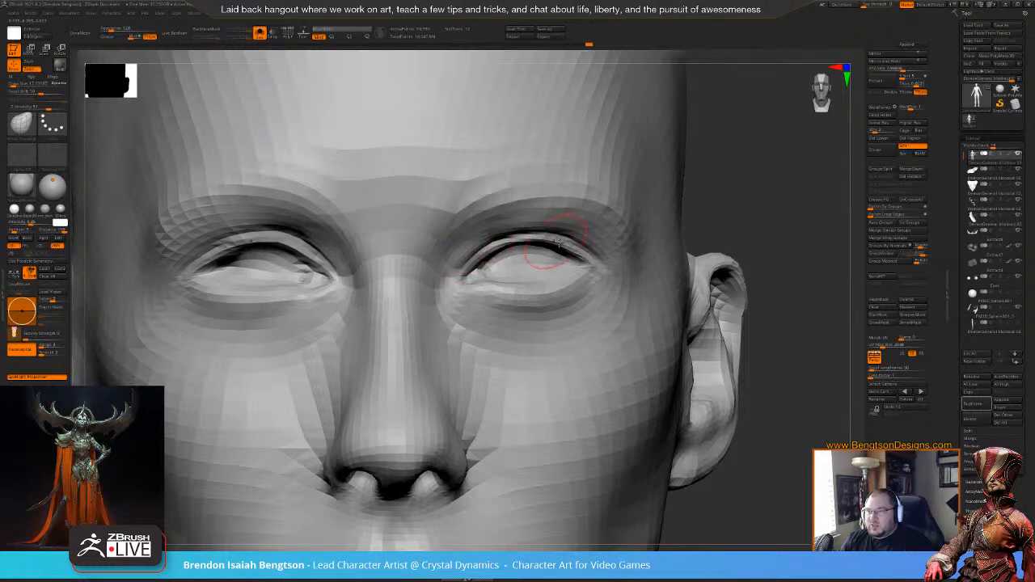
pyautogui.moveTo(585, 260); pyautogui.dragTo(586, 261)
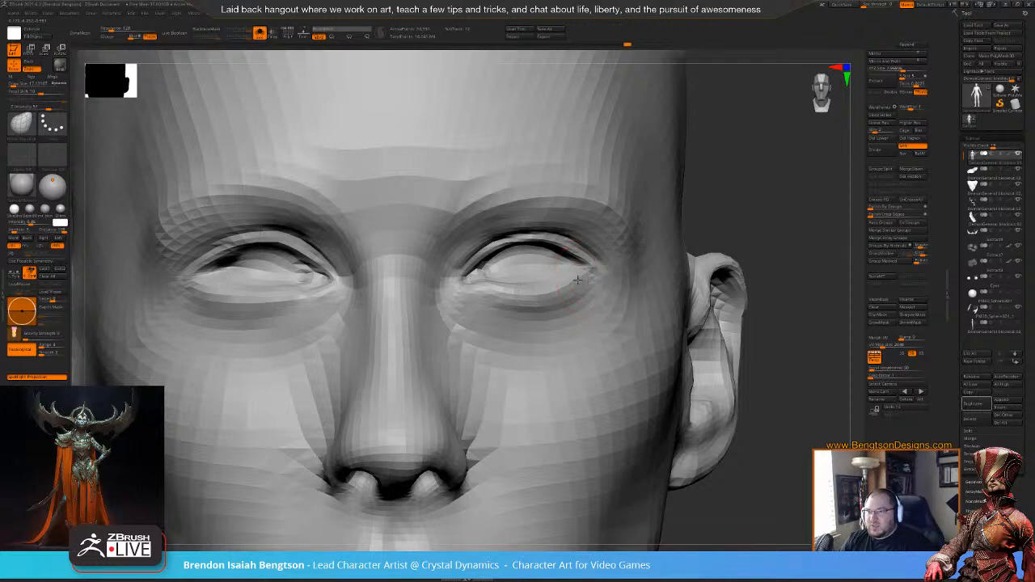
# - Adjust the inner eye corner in side view with a resized Move Topological brush
pyautogui.keyDown('alt'); pyautogui.moveTo(785, 202); pyautogui.dragTo(733, 187); pyautogui.keyUp('alt')
pyautogui.moveTo(756, 263); pyautogui.dragTo(704, 282)
pyautogui.moveTo(705, 283); pyautogui.dragTo(693, 279, button='right')
pyautogui.moveTo(570, 288)
pyautogui.keyDown('ctrl'); pyautogui.mouseDown(button='right')
pyautogui.moveTo(548, 280)
pyautogui.moveTo(556, 276)
pyautogui.mouseUp(button='right'); pyautogui.keyUp('ctrl')
pyautogui.press('space')
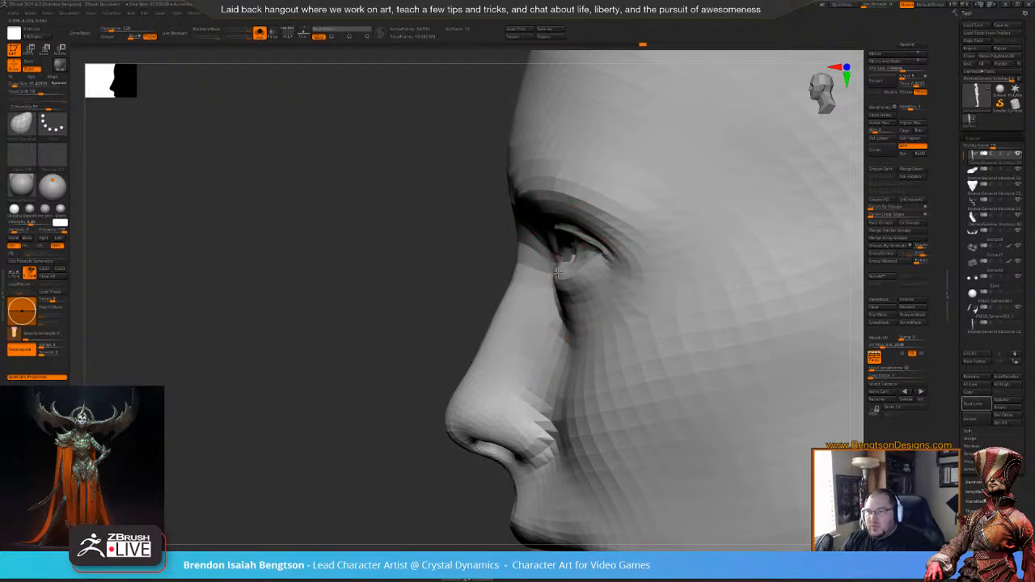
pyautogui.moveTo(560, 275); pyautogui.dragTo(566, 277)
# - Adjust the area below the eye and check the eyelids from above the face
pyautogui.moveTo(401, 262); pyautogui.dragTo(503, 270)
pyautogui.press('space')
pyautogui.moveTo(608, 295); pyautogui.dragTo(600, 294)
pyautogui.moveTo(738, 194)
pyautogui.mouseDown()
pyautogui.moveTo(754, 245)
pyautogui.moveTo(598, 263)
pyautogui.mouseUp()
pyautogui.press('shift')
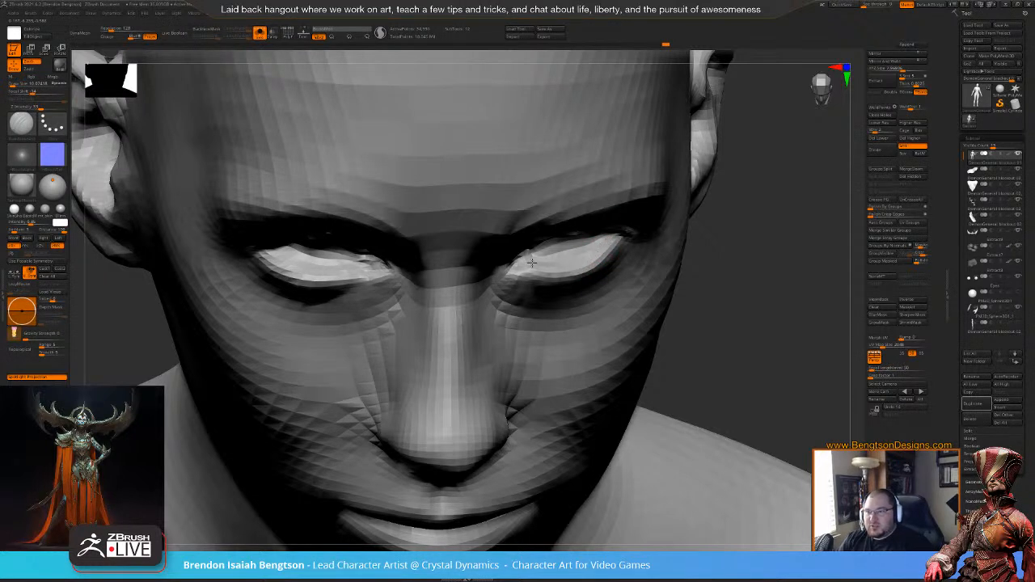
# - Display the wireframe on the head and inspect the mesh flow around the eyes
pyautogui.hotkey('shift', 'f')
pyautogui.moveTo(811, 328); pyautogui.dragTo(720, 322)
pyautogui.moveTo(554, 272)
pyautogui.keyDown('ctrl'); pyautogui.mouseDown(button='right')
pyautogui.moveTo(547, 296)
pyautogui.moveTo(545, 263)
pyautogui.mouseUp(button='right'); pyautogui.keyUp('ctrl')
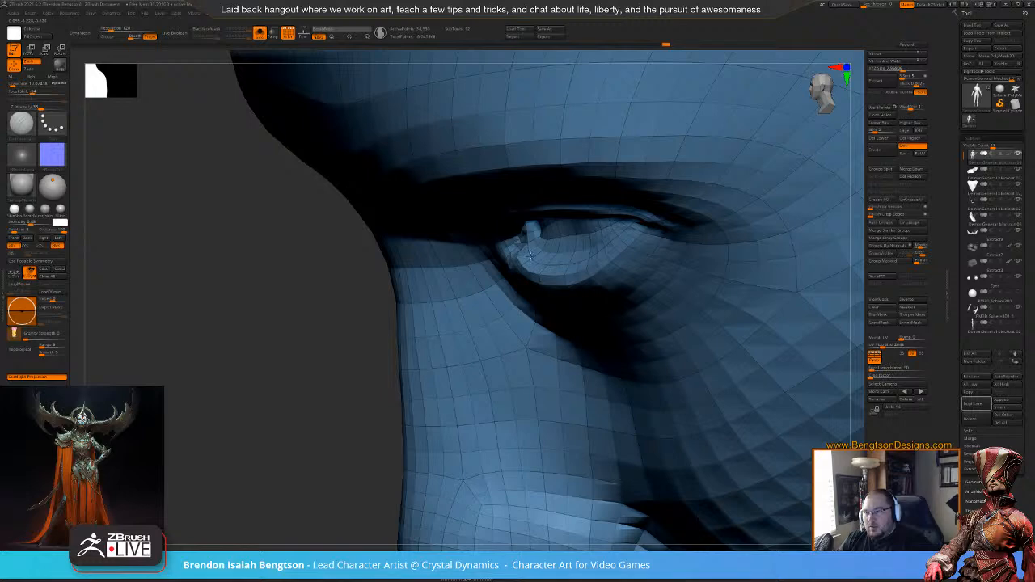
pyautogui.moveTo(544, 255); pyautogui.dragTo(624, 253, button='right')
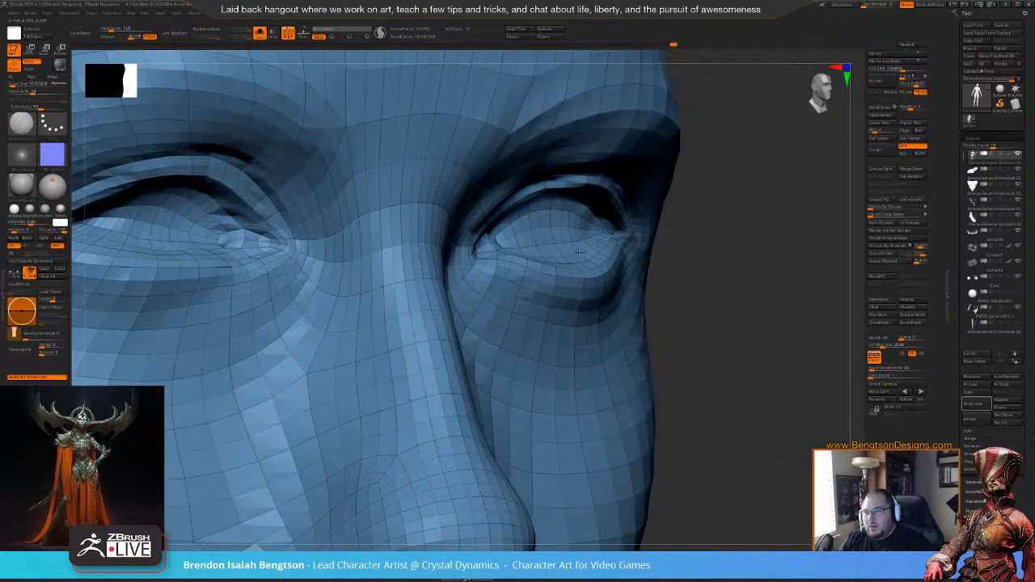
pyautogui.keyDown('ctrl'); pyautogui.moveTo(768, 335); pyautogui.dragTo(739, 263, button='right'); pyautogui.keyUp('ctrl')
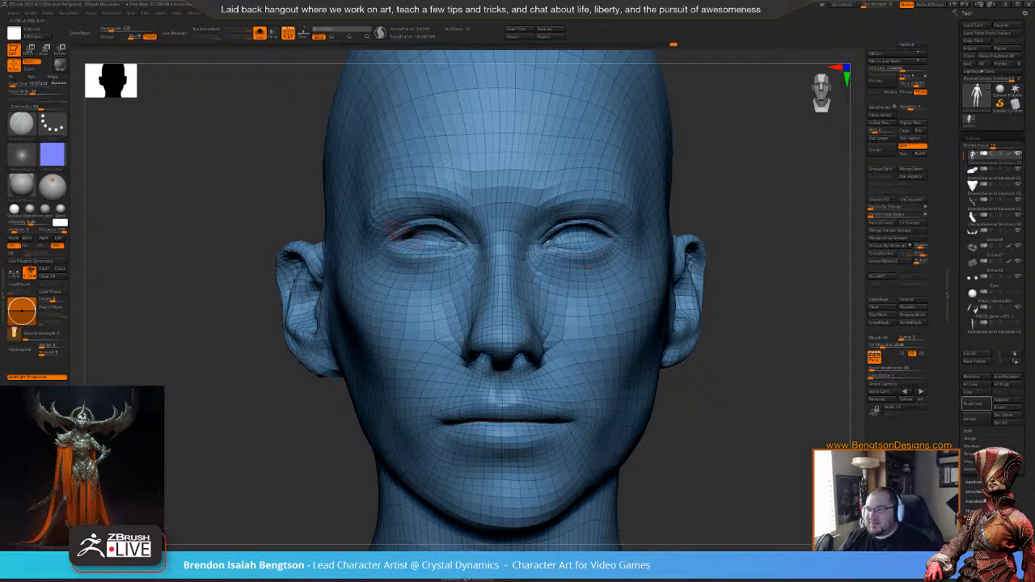
# - Undo the last change and touch up the inner eye corner with a larger Dam Standard brush
pyautogui.press('ctrl')
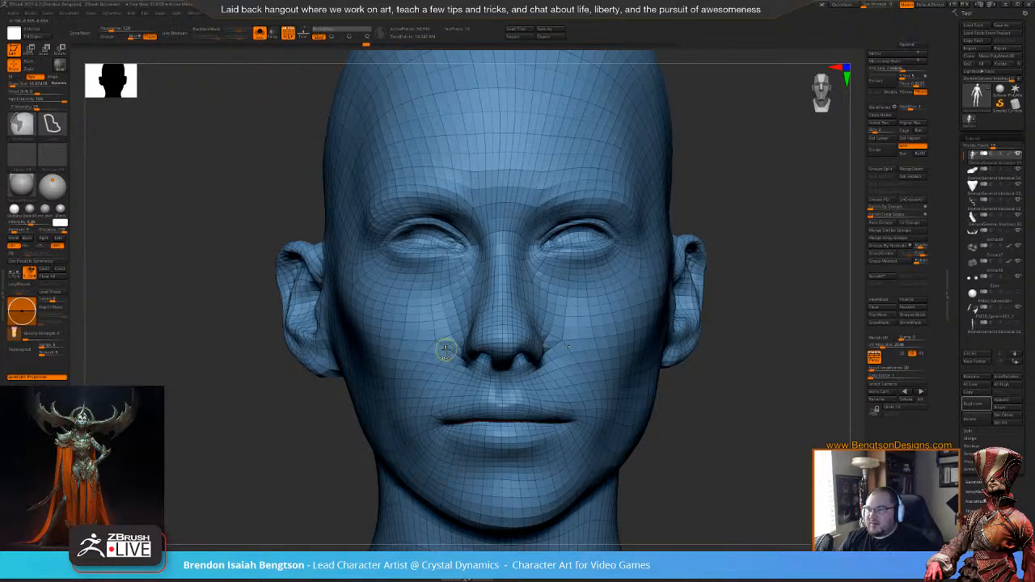
pyautogui.hotkey('ctrl', 'z')
pyautogui.moveTo(444, 244)
pyautogui.mouseDown(button='right')
pyautogui.moveTo(485, 260)
pyautogui.moveTo(451, 258)
pyautogui.mouseUp(button='right')
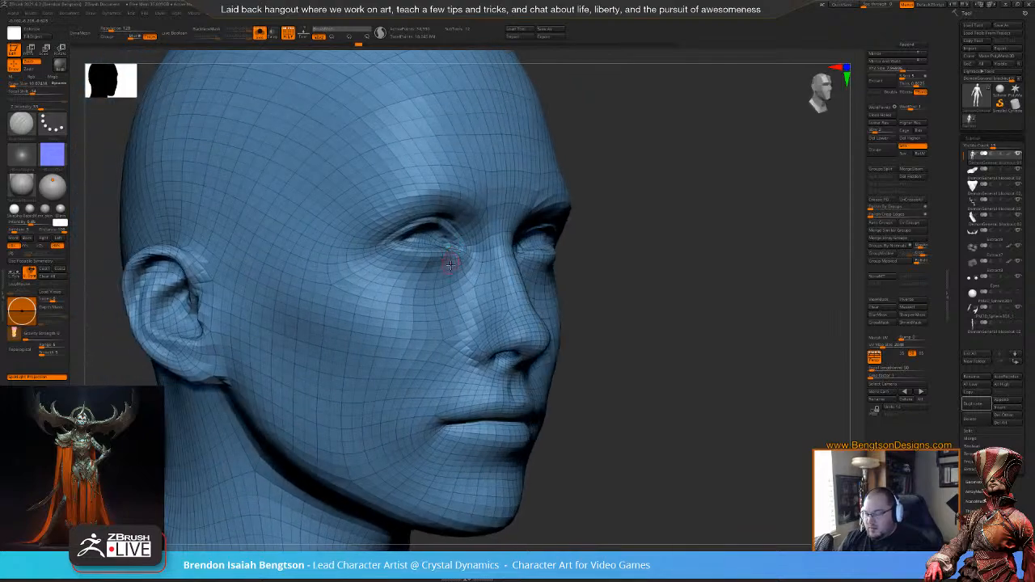
pyautogui.hotkey('alt', 's')
pyautogui.moveTo(663, 172); pyautogui.dragTo(612, 151)
pyautogui.hotkey('alt', 's')
pyautogui.keyDown('ctrl'); pyautogui.moveTo(554, 219); pyautogui.dragTo(535, 261, button='right'); pyautogui.keyUp('ctrl')
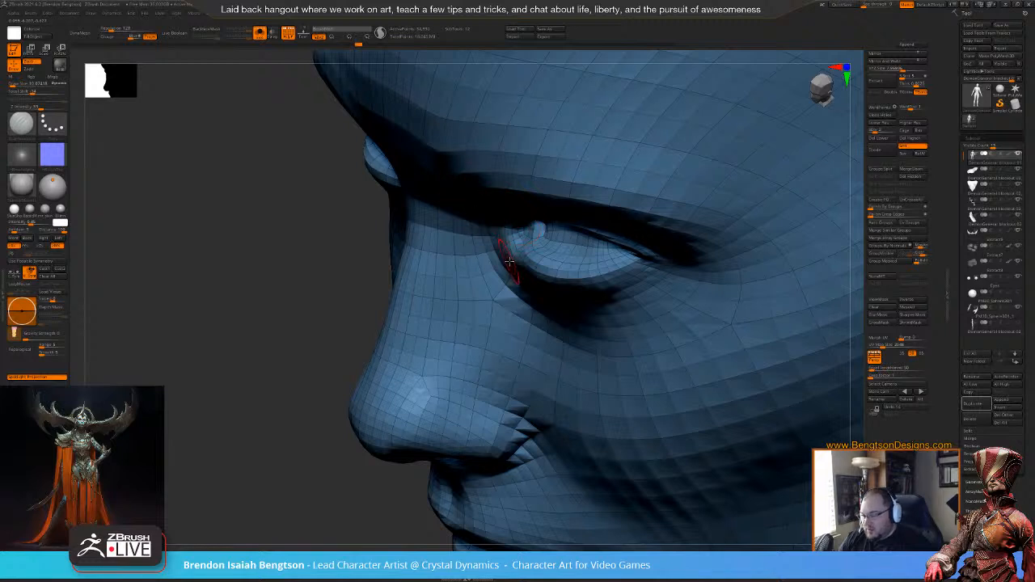
pyautogui.press('space')
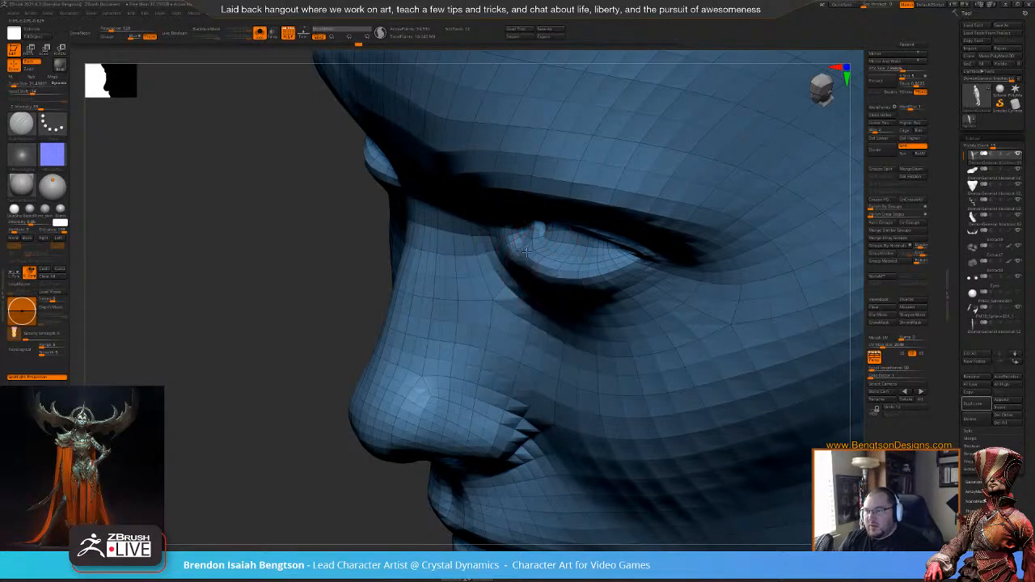
pyautogui.click(524, 259)
pyautogui.click(533, 272)
# - Use the Move Topological brush on the inner eye corner and check its shape from below
pyautogui.press('b')
pyautogui.press('m')
pyautogui.press('t')
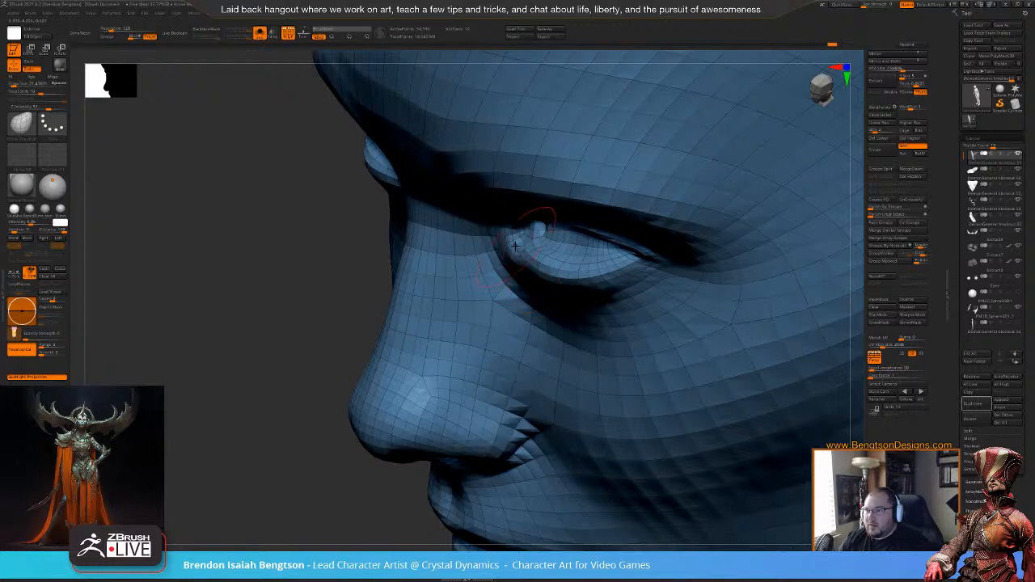
pyautogui.moveTo(337, 266); pyautogui.dragTo(413, 242)
pyautogui.moveTo(584, 249)
pyautogui.mouseDown(button='right')
pyautogui.moveTo(571, 238)
pyautogui.moveTo(585, 240)
pyautogui.moveTo(569, 214)
pyautogui.moveTo(572, 175)
pyautogui.mouseUp(button='right')
# - Nudge the upper eyelid crease near the inner corner with Move Topological and call up the brush size settings
pyautogui.press('b')
pyautogui.press('d')
pyautogui.press('s')
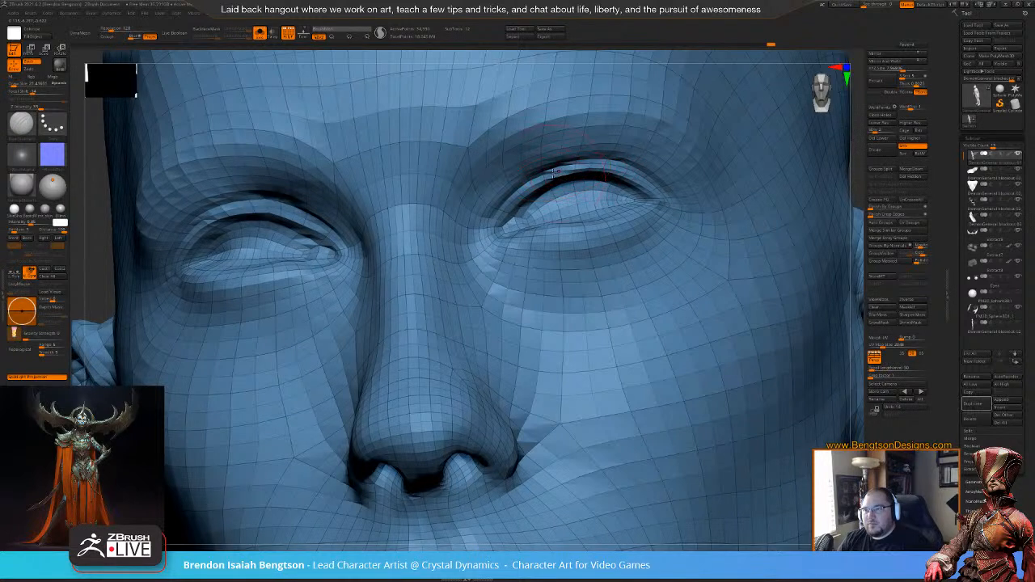
pyautogui.press('b')
pyautogui.press('m')
pyautogui.press('t')
pyautogui.moveTo(533, 186); pyautogui.dragTo(544, 187)
pyautogui.press('space')
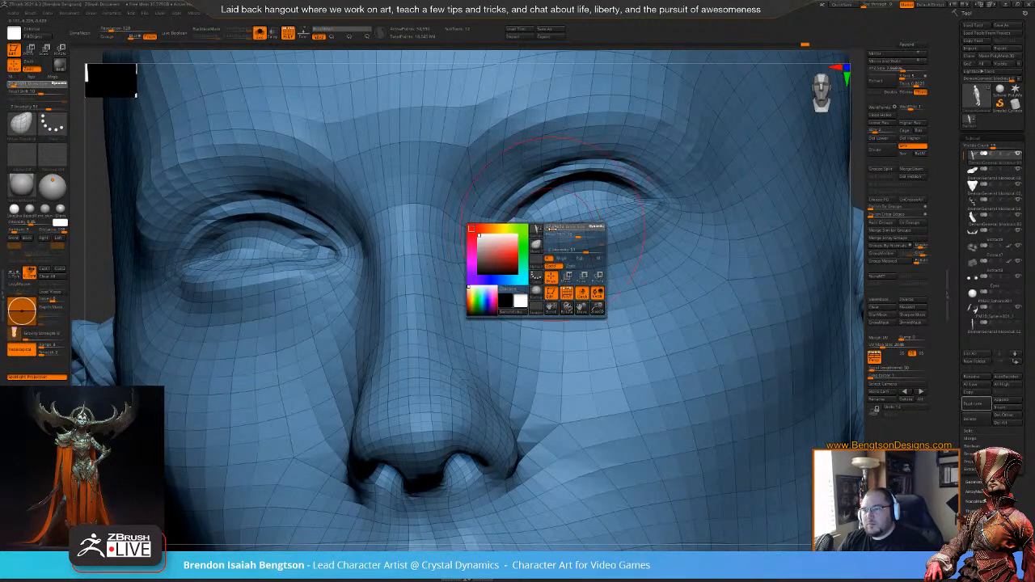
# - Refine the lower eyelid of the character's left eye with small strokes, undoing the first stroke near the outer corner
pyautogui.press('space')
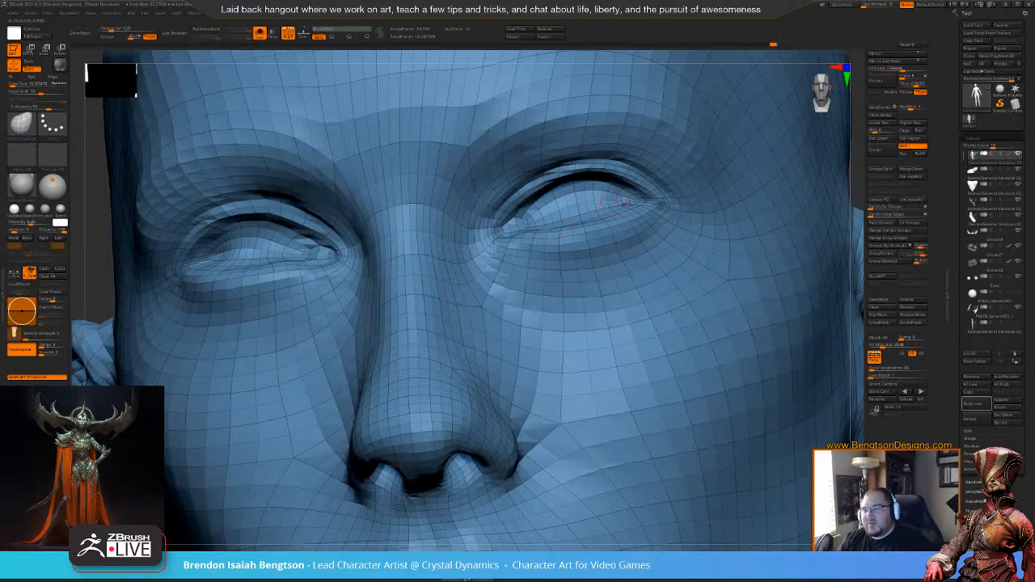
pyautogui.moveTo(630, 202)
pyautogui.mouseDown(button='right')
pyautogui.moveTo(683, 207)
pyautogui.moveTo(693, 222)
pyautogui.mouseUp(button='right')
pyautogui.moveTo(618, 202); pyautogui.dragTo(614, 211)
pyautogui.hotkey('ctrl', 'z')
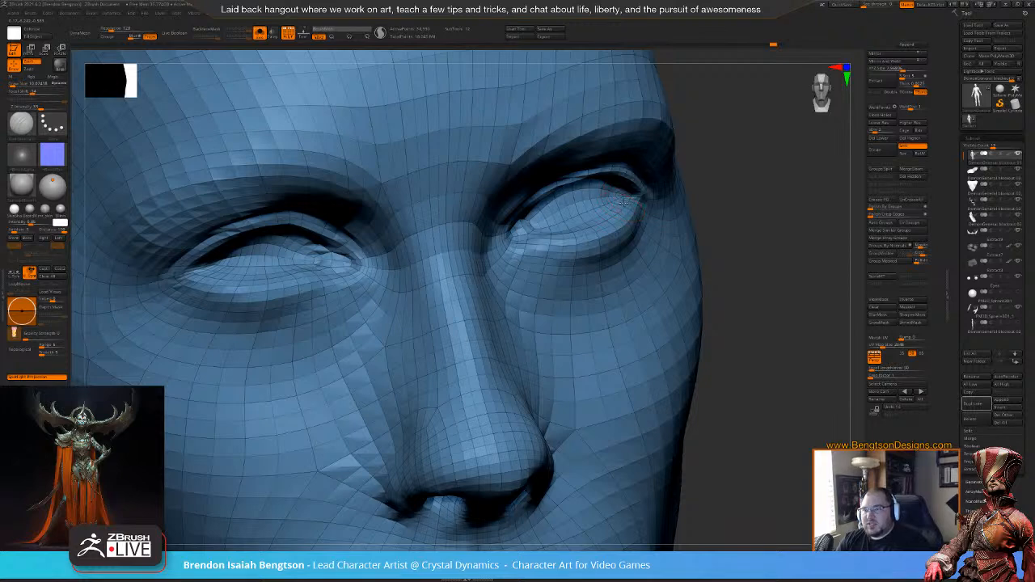
pyautogui.moveTo(605, 204); pyautogui.dragTo(611, 203)
pyautogui.moveTo(758, 213); pyautogui.dragTo(573, 248)
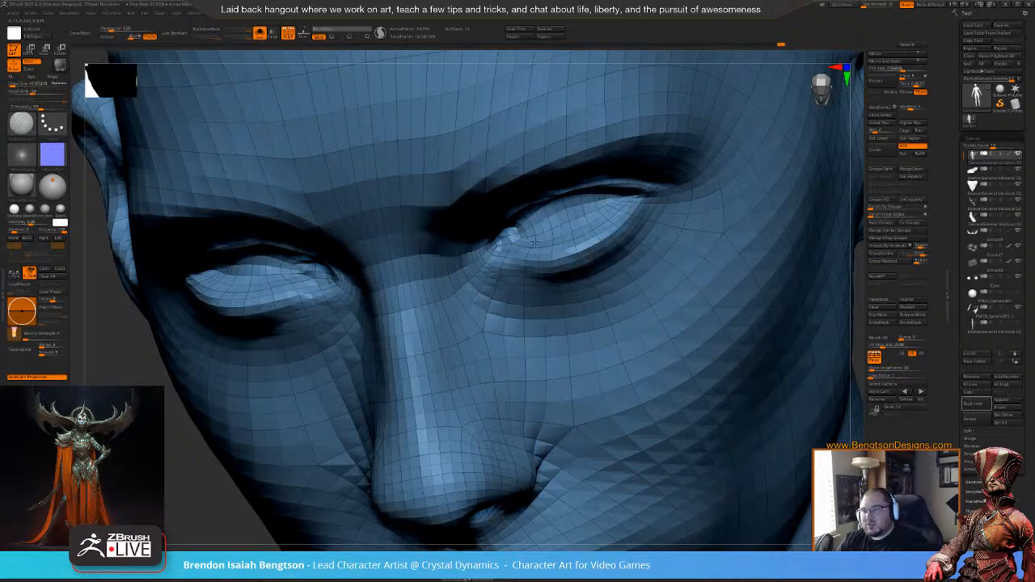
pyautogui.moveTo(607, 207); pyautogui.dragTo(559, 248)
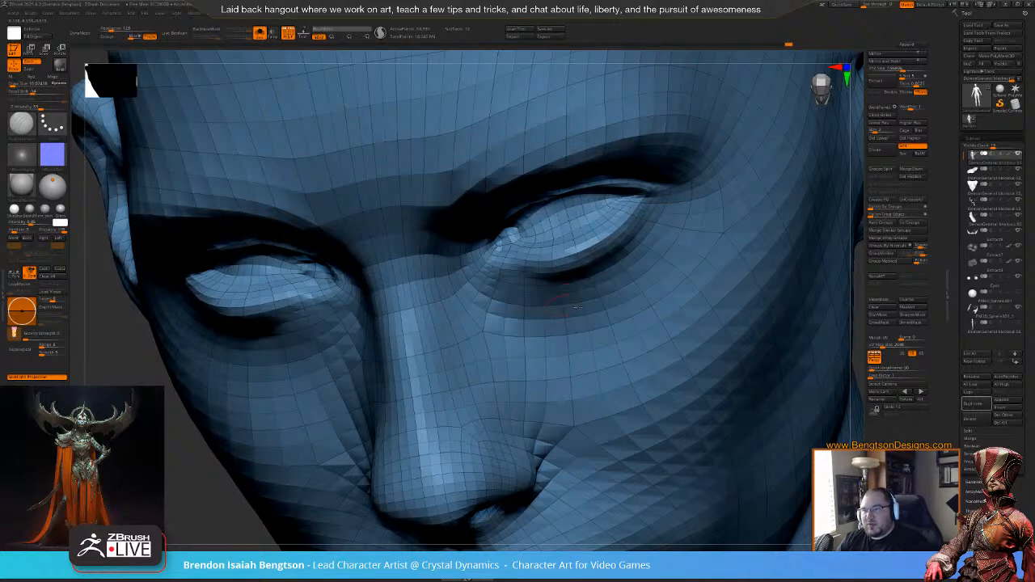
# - Sculpt the lower eyelid near the outer corner of the character's right eye and smooth the lid surface
pyautogui.keyDown('ctrl'); pyautogui.moveTo(579, 245); pyautogui.dragTo(485, 194, button='right'); pyautogui.keyUp('ctrl')
pyautogui.moveTo(348, 307)
pyautogui.mouseDown(button='right')
pyautogui.moveTo(428, 292)
pyautogui.moveTo(440, 274)
pyautogui.moveTo(472, 303)
pyautogui.moveTo(595, 271)
pyautogui.moveTo(526, 254)
pyautogui.moveTo(386, 279)
pyautogui.mouseUp(button='right')
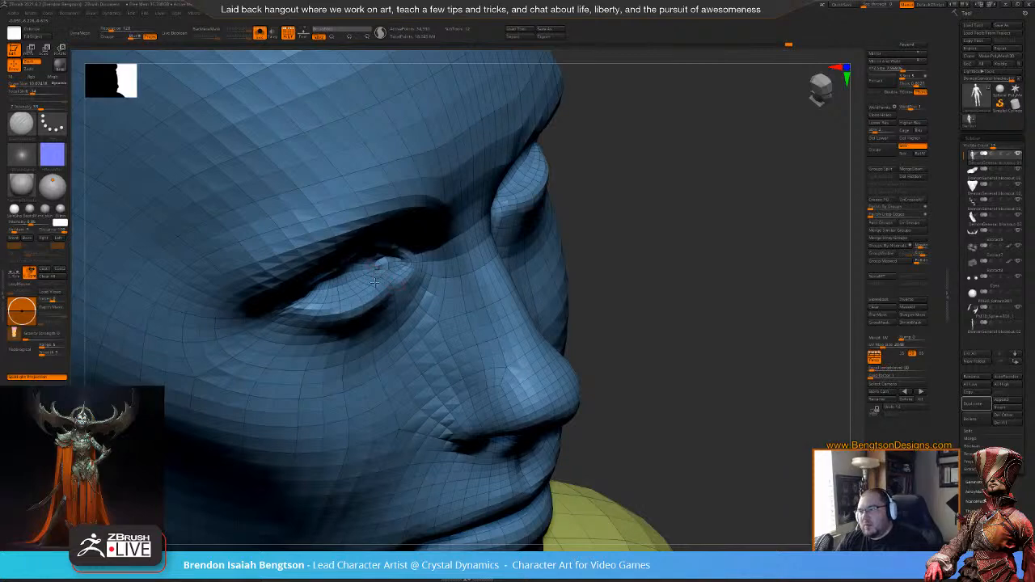
pyautogui.moveTo(325, 303); pyautogui.dragTo(316, 304)
pyautogui.moveTo(316, 304)
pyautogui.keyDown('alt'); pyautogui.mouseDown(button='right')
pyautogui.moveTo(487, 288)
pyautogui.moveTo(525, 327)
pyautogui.moveTo(497, 301)
pyautogui.moveTo(521, 267)
pyautogui.mouseUp(button='right'); pyautogui.keyUp('alt')
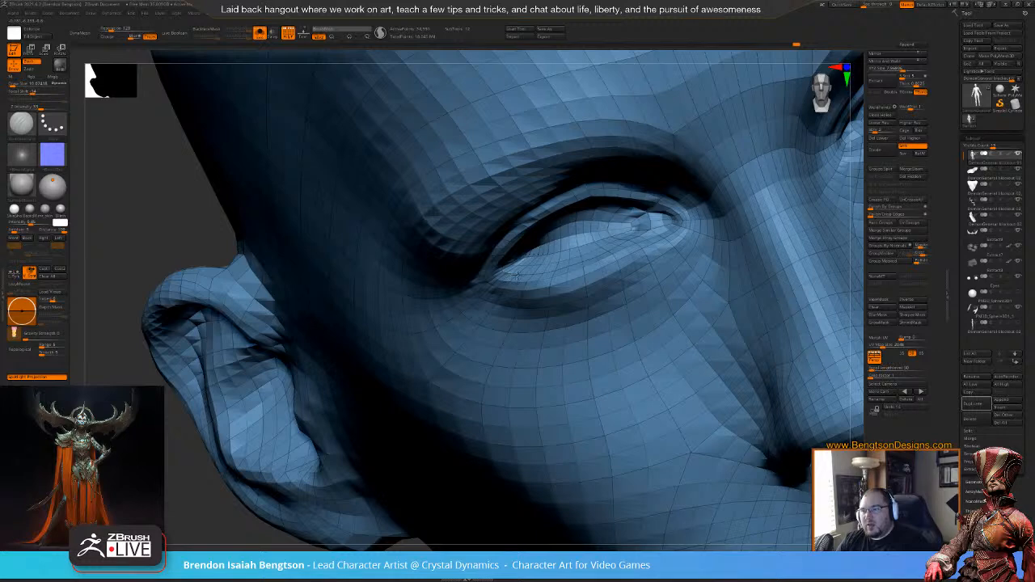
pyautogui.moveTo(503, 267); pyautogui.dragTo(512, 249, button='right')
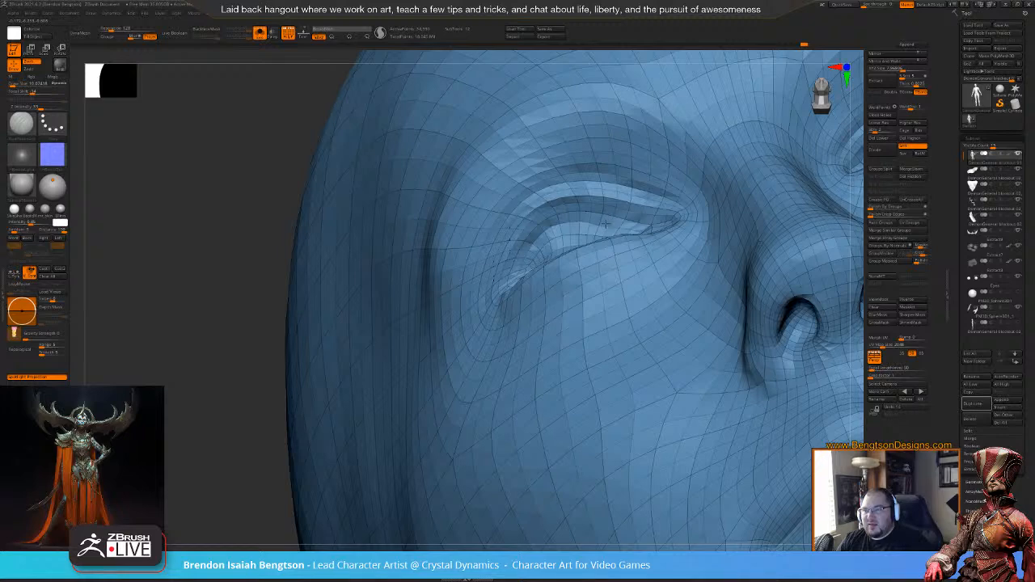
pyautogui.moveTo(588, 215); pyautogui.dragTo(641, 236, button='right')
pyautogui.press('shift')
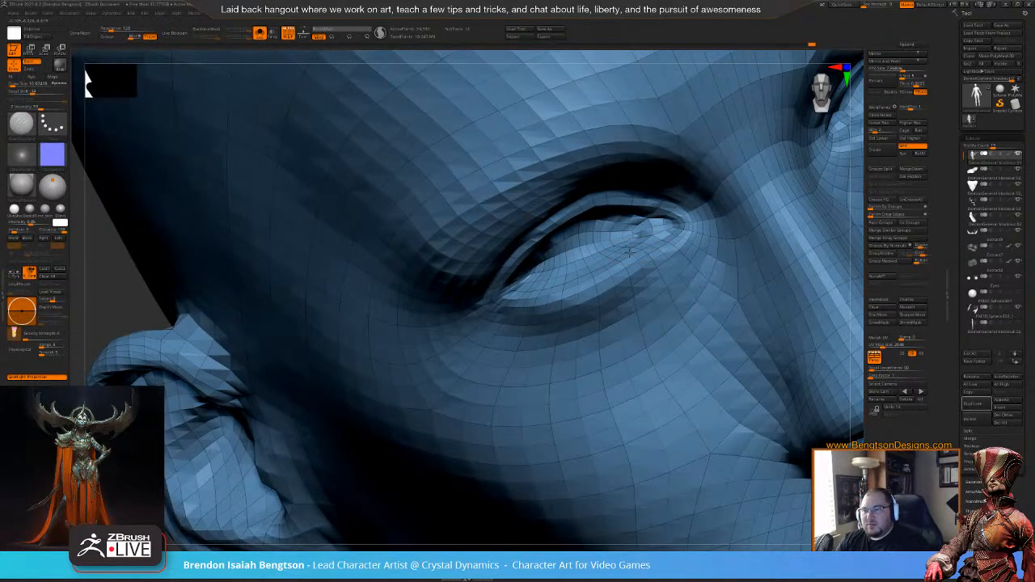
# - Select the Move Topological brush, adjust its size and nudge the lower lid of the character's right eye
pyautogui.moveTo(524, 296); pyautogui.dragTo(553, 309, button='right')
pyautogui.press('b')
pyautogui.press('m')
pyautogui.press('t')
pyautogui.press('space')
pyautogui.moveTo(554, 313); pyautogui.dragTo(556, 316)
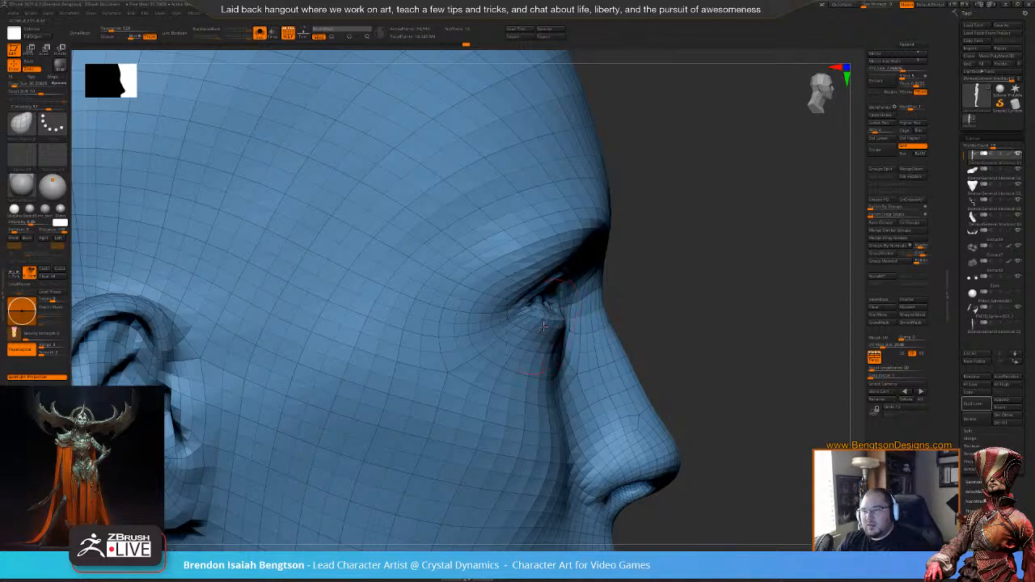
# - Reshape the nose and the area around the eye socket in side view with Move Topological at varying brush sizes
pyautogui.keyDown('ctrl'); pyautogui.moveTo(716, 320); pyautogui.dragTo(674, 203, button='right'); pyautogui.keyUp('ctrl')
pyautogui.moveTo(658, 259); pyautogui.dragTo(573, 252, button='right')
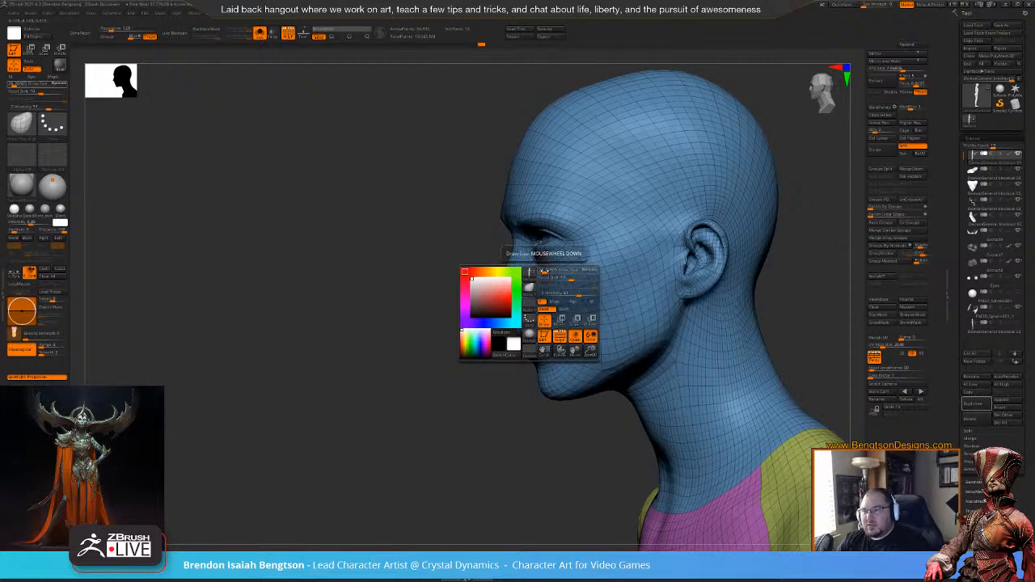
pyautogui.press('space')
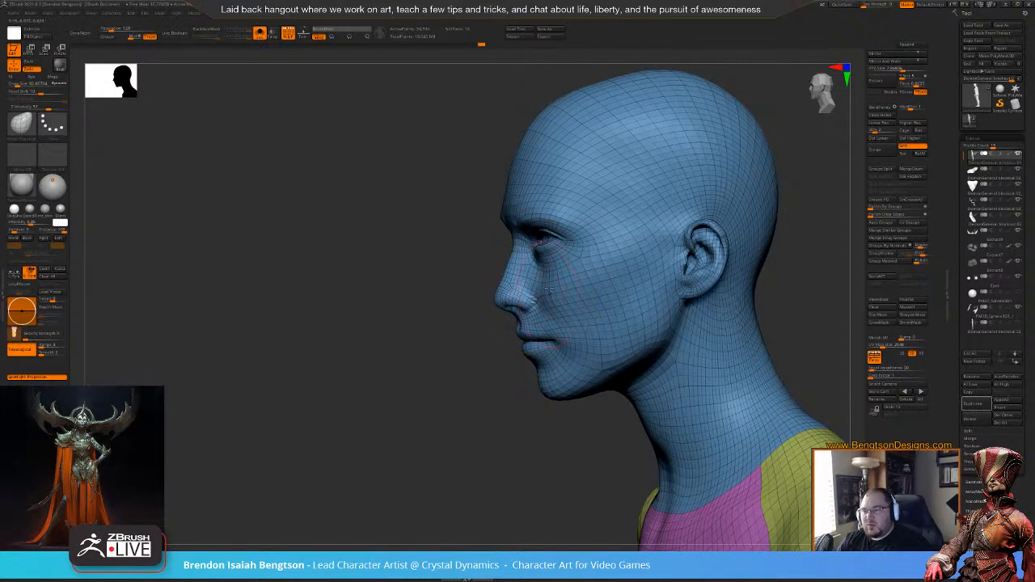
pyautogui.press('space')
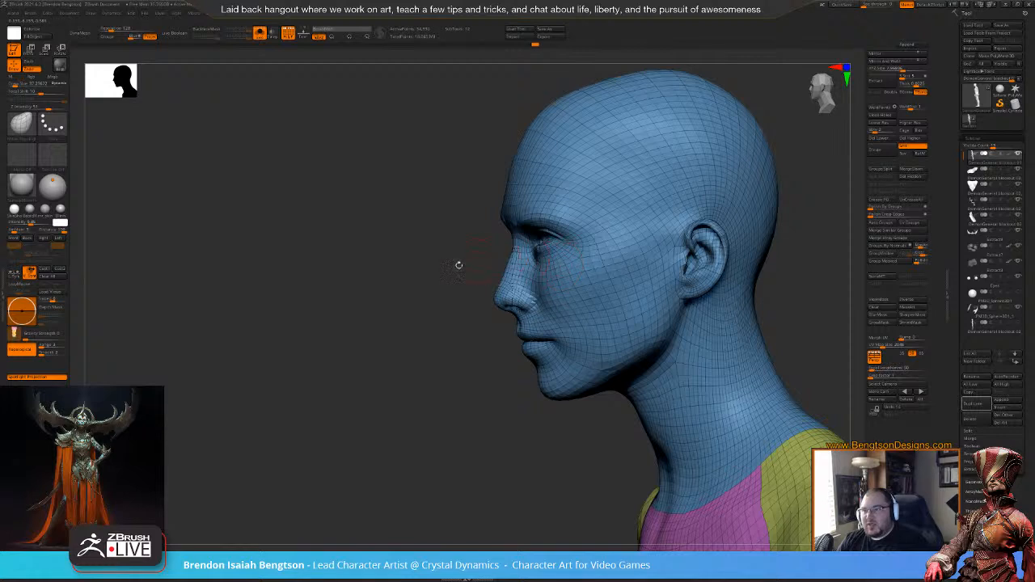
pyautogui.moveTo(475, 260); pyautogui.dragTo(402, 321)
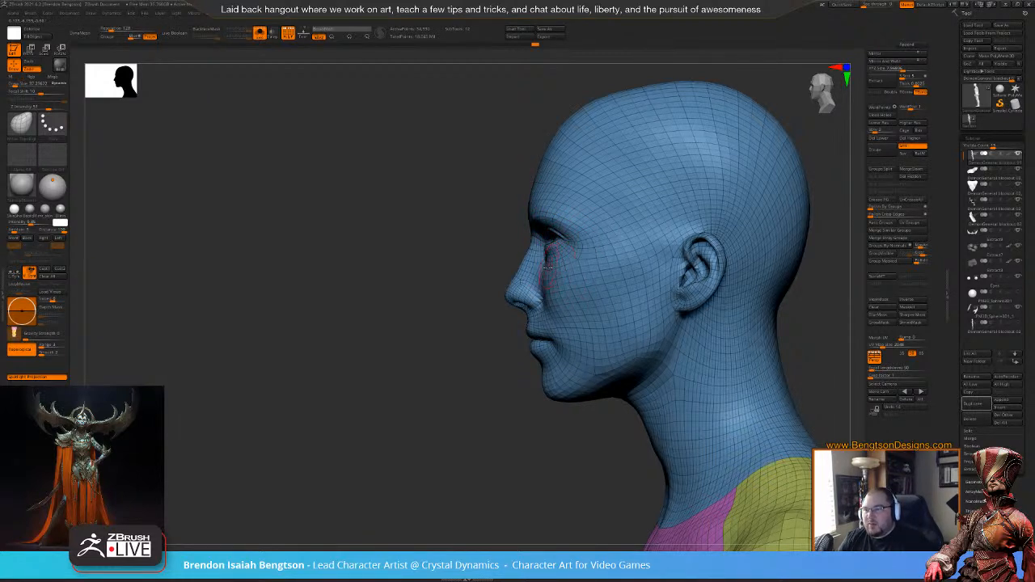
pyautogui.press('space')
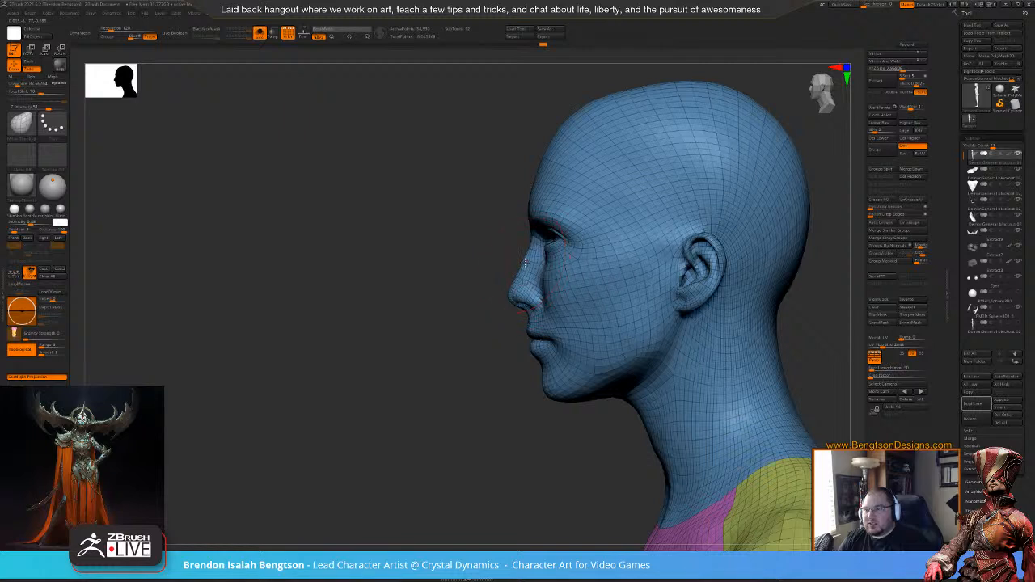
pyautogui.press('space')
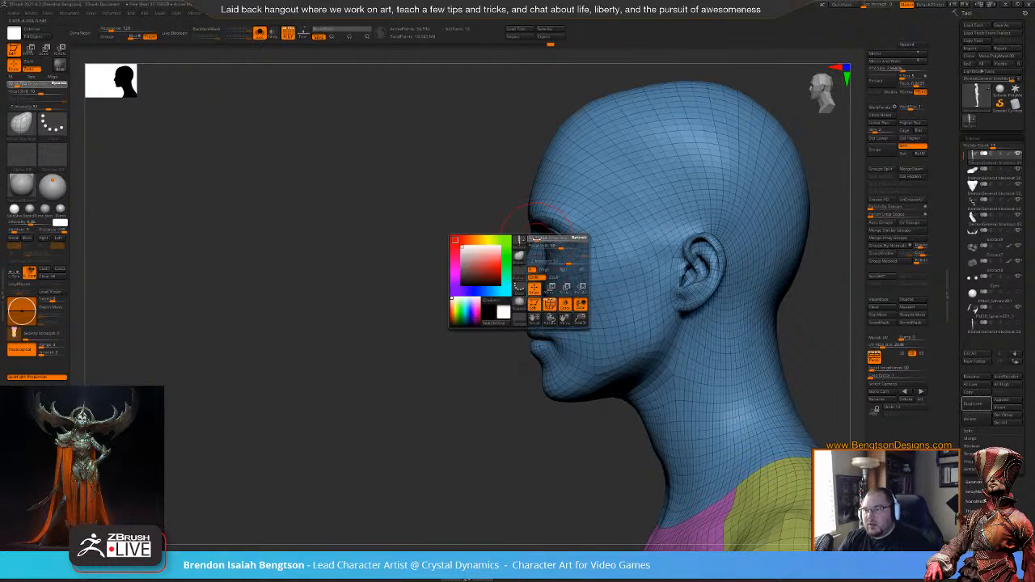
pyautogui.press('space')
pyautogui.moveTo(531, 212); pyautogui.dragTo(688, 278)
# - Turn off the polyframe display and enlarge the Move Topological brush for broad changes to the face profile
pyautogui.moveTo(711, 219); pyautogui.dragTo(692, 230)
pyautogui.press('space')
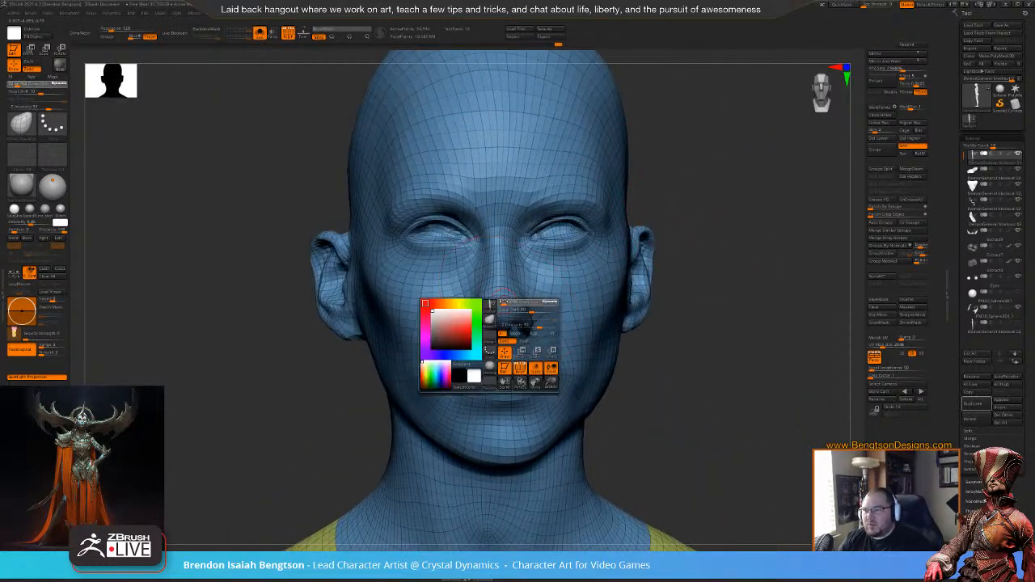
pyautogui.hotkey('shift', 'f')
pyautogui.press('space')
pyautogui.moveTo(483, 304); pyautogui.dragTo(488, 304)
pyautogui.moveTo(717, 157); pyautogui.dragTo(591, 238)
pyautogui.press('space')
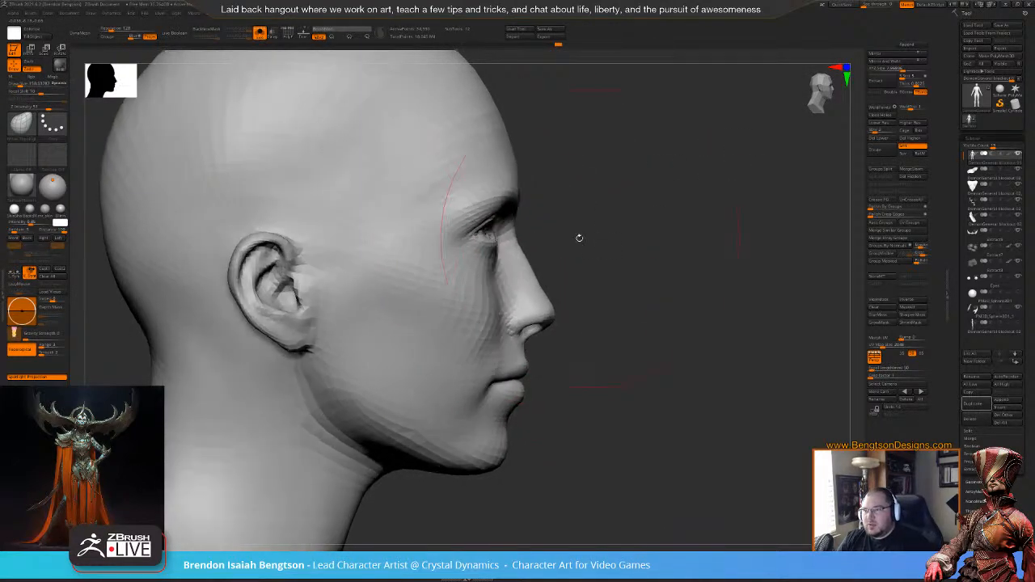
# - Adjust the mouth, chin and nose tip in profile with Move Topological, starting broad and reducing the brush size
pyautogui.press('space')
pyautogui.moveTo(523, 262); pyautogui.dragTo(519, 262)
pyautogui.moveTo(557, 318)
pyautogui.mouseDown()
pyautogui.moveTo(553, 341)
pyautogui.moveTo(571, 368)
pyautogui.moveTo(531, 380)
pyautogui.mouseUp()
pyautogui.press('space')
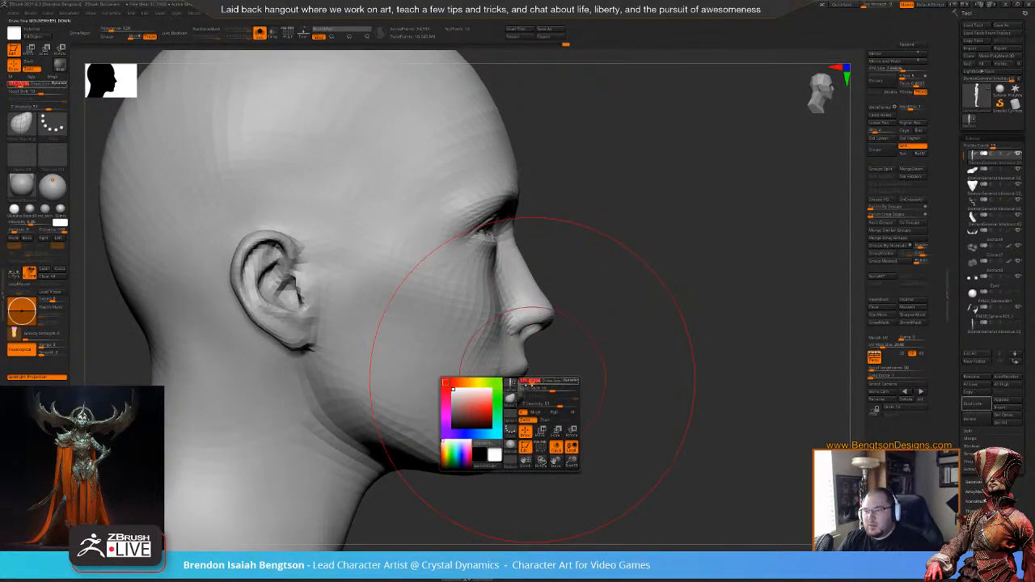
pyautogui.press('space')
pyautogui.moveTo(521, 324); pyautogui.dragTo(515, 324)
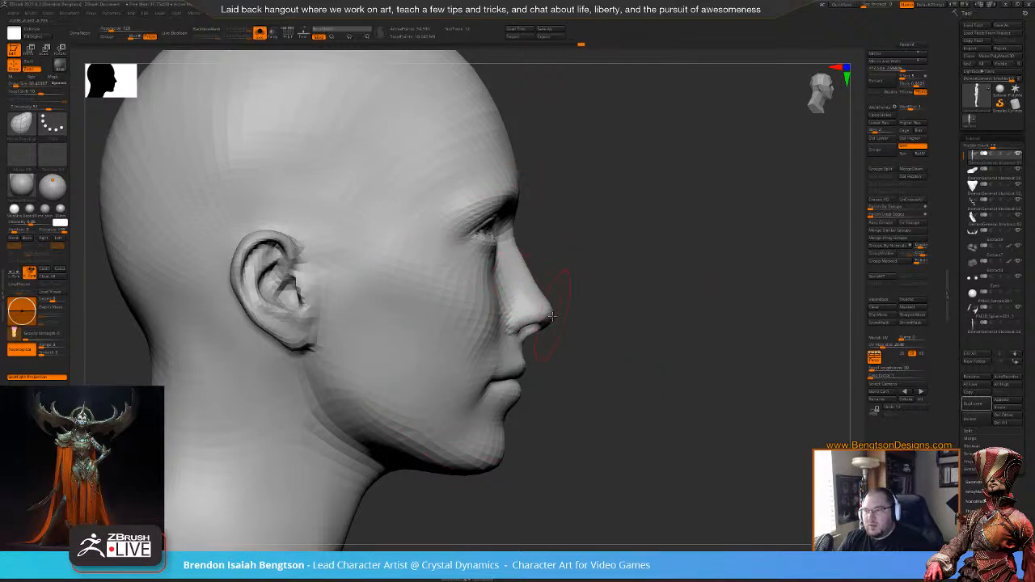
# - Flatten and smooth the bridge of the nose with the hPolish brush
pyautogui.moveTo(596, 342)
pyautogui.mouseDown()
pyautogui.moveTo(522, 332)
pyautogui.moveTo(542, 260)
pyautogui.mouseUp()
pyautogui.press('shift')
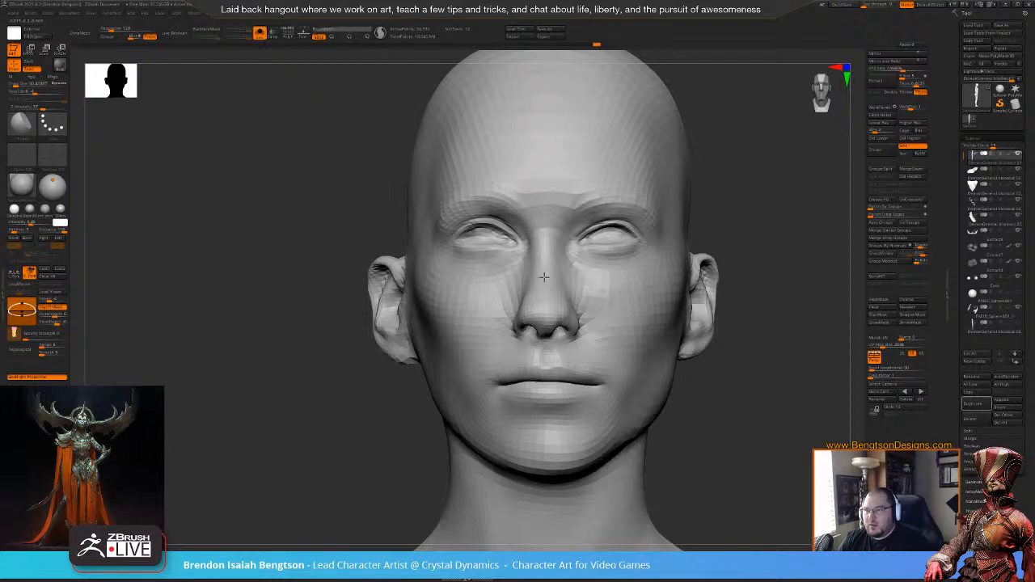
pyautogui.press('shift')
pyautogui.moveTo(822, 223); pyautogui.dragTo(736, 213)
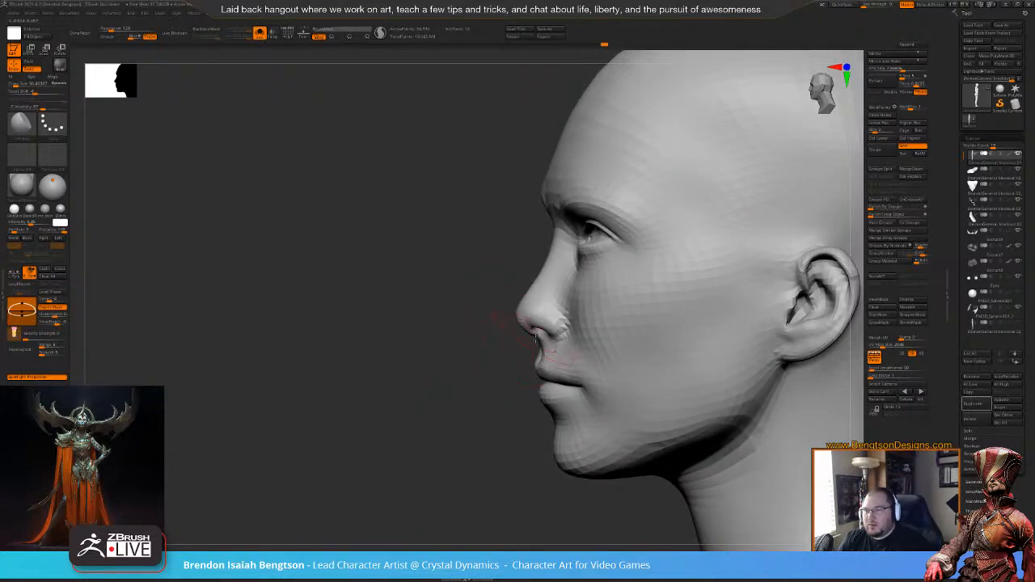
# - Reshape the nose tip and nostril from both sides with the Move Topological brush
pyautogui.press('b')
pyautogui.press('m')
pyautogui.press('t')
pyautogui.moveTo(527, 327); pyautogui.dragTo(520, 316)
pyautogui.moveTo(460, 288); pyautogui.dragTo(634, 291)
pyautogui.moveTo(508, 310); pyautogui.dragTo(513, 318)
pyautogui.moveTo(579, 319); pyautogui.dragTo(493, 318)
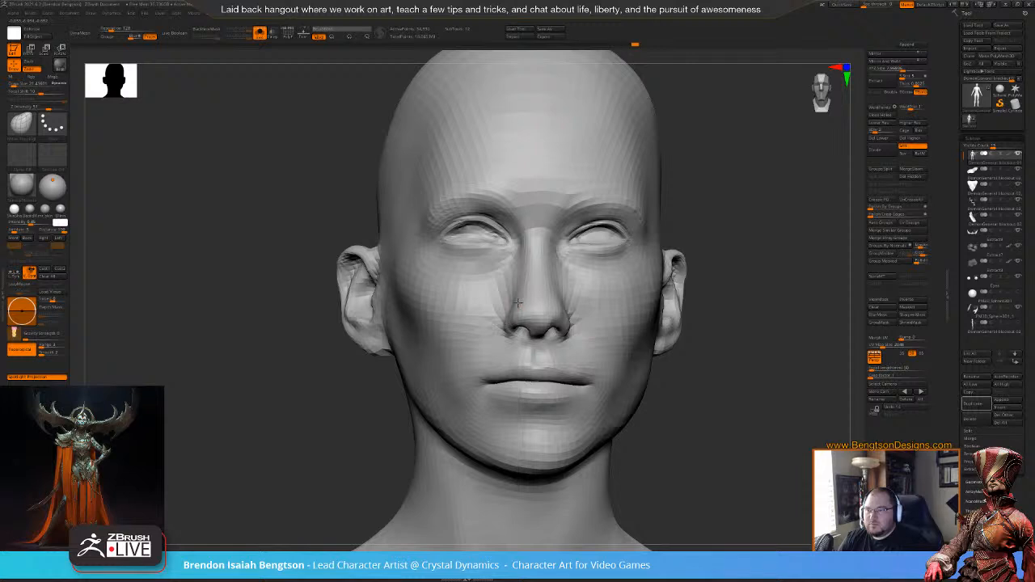
# - Adjust the nose's sides, base and nostrils in front view with Move Topological, resizing the brush as needed
pyautogui.moveTo(524, 284); pyautogui.dragTo(560, 299)
pyautogui.moveTo(753, 230); pyautogui.dragTo(698, 203)
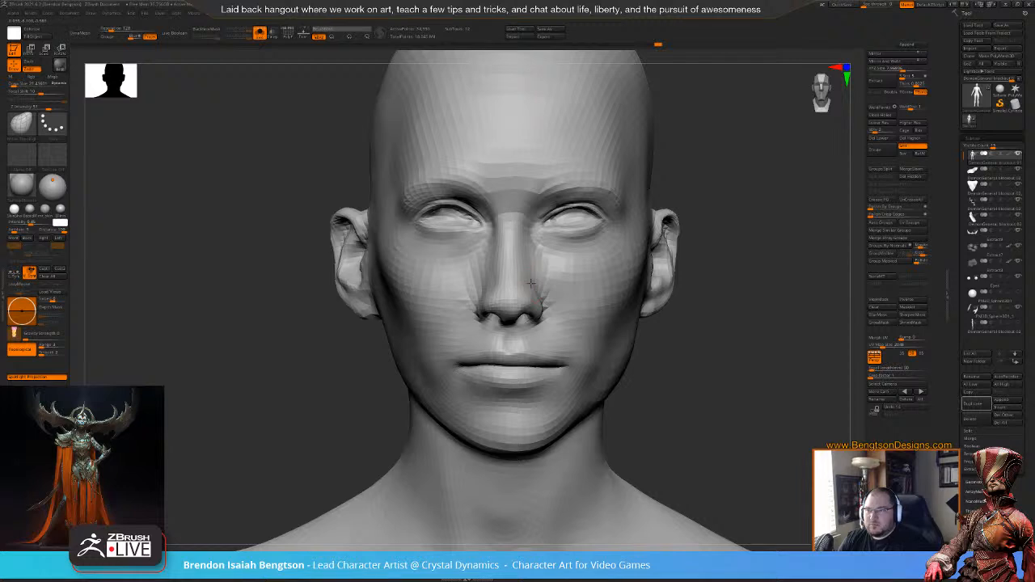
pyautogui.moveTo(539, 313); pyautogui.dragTo(509, 317)
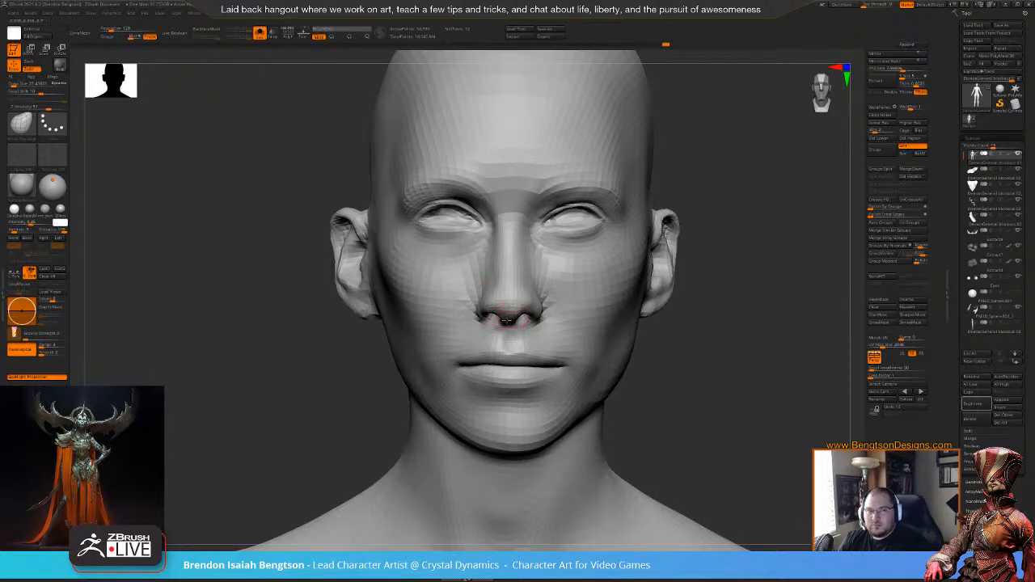
pyautogui.press('space')
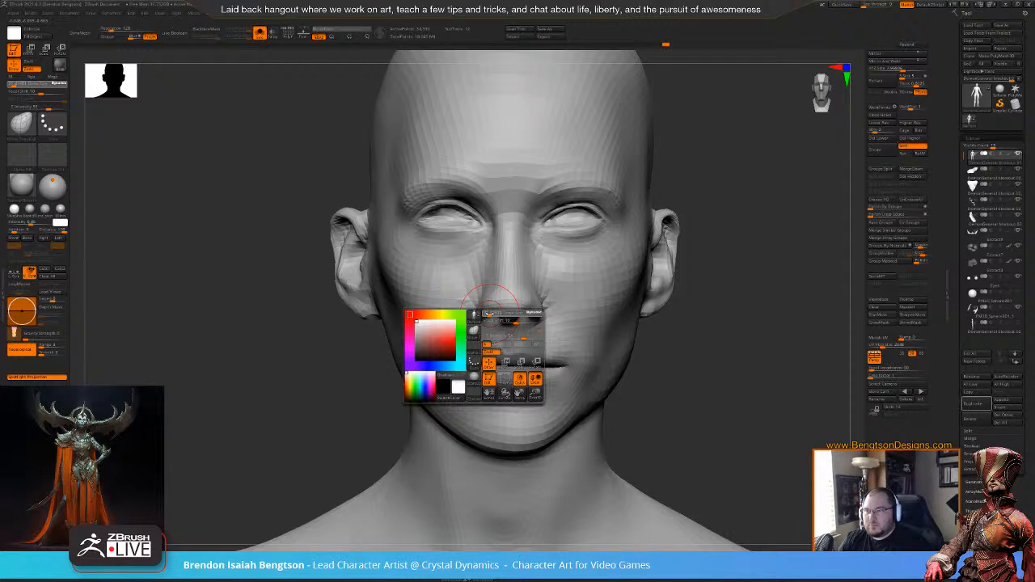
pyautogui.moveTo(481, 316); pyautogui.dragTo(537, 316)
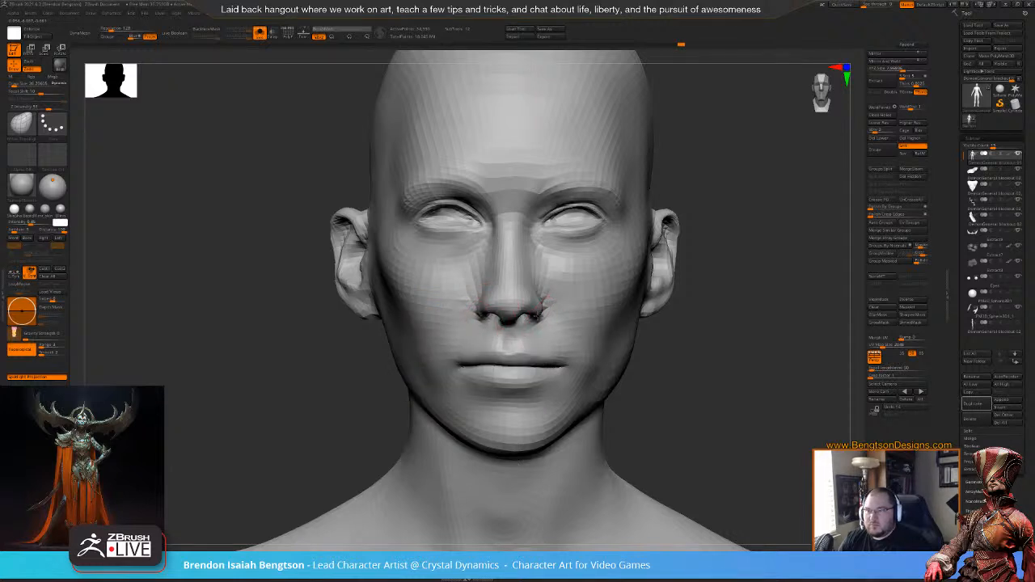
# - Polish the planes along the side of the nose bridge with short hPolish strokes
pyautogui.press('b')
pyautogui.press('h')
pyautogui.press('p')
pyautogui.moveTo(527, 272); pyautogui.dragTo(522, 279)
pyautogui.moveTo(523, 277)
pyautogui.mouseDown()
pyautogui.moveTo(523, 265)
pyautogui.moveTo(529, 287)
pyautogui.moveTo(529, 272)
pyautogui.mouseUp()
pyautogui.moveTo(529, 273); pyautogui.dragTo(525, 267)
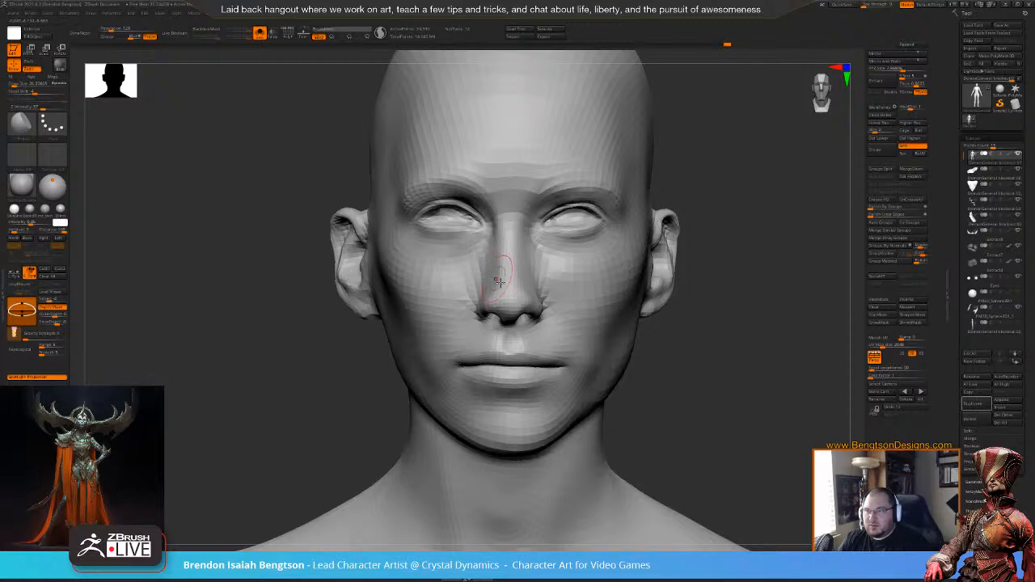
# - Build up volume on the nostril wing with the ClayBuildup brush
pyautogui.press('b')
pyautogui.press('c')
pyautogui.press('b')
pyautogui.moveTo(537, 307); pyautogui.dragTo(548, 317)
pyautogui.moveTo(663, 346)
pyautogui.mouseDown()
pyautogui.moveTo(629, 336)
pyautogui.moveTo(640, 337)
pyautogui.mouseUp()
# - Shape the nose tip and nostril wing in three-quarter view with the Move Topological brush
pyautogui.press('b')
pyautogui.press('m')
pyautogui.press('t')
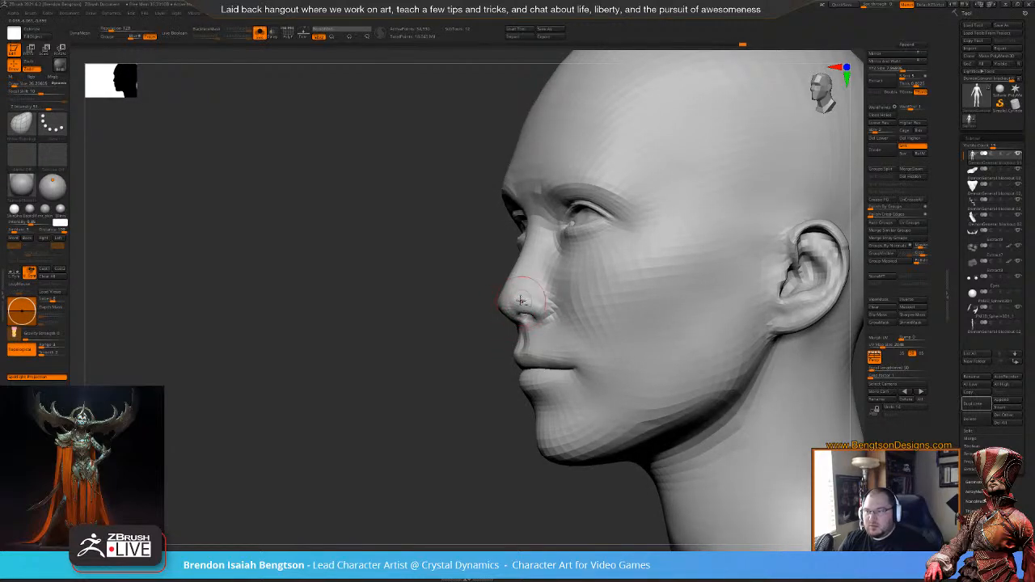
pyautogui.moveTo(432, 355); pyautogui.dragTo(511, 351)
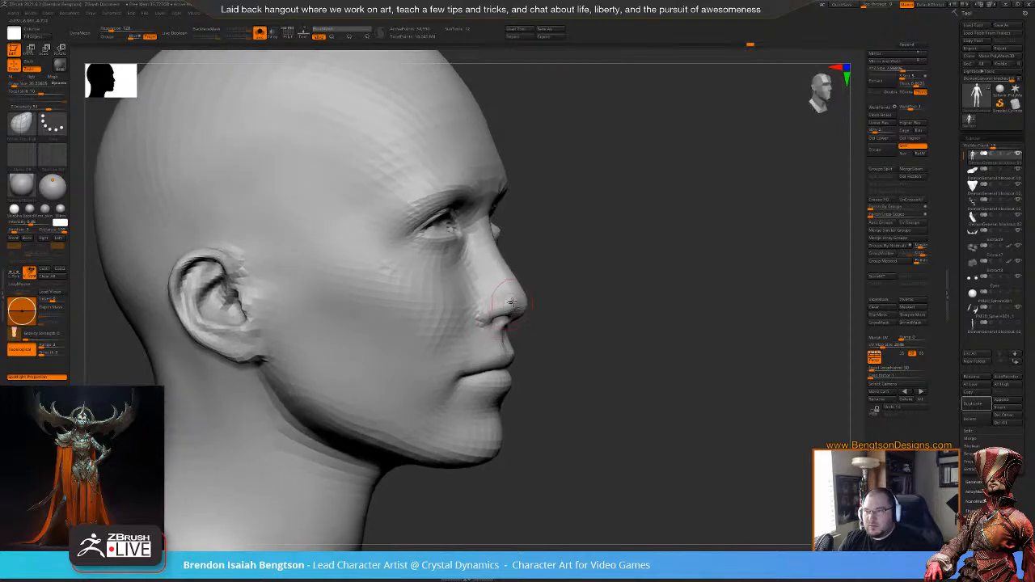
pyautogui.moveTo(508, 308)
pyautogui.mouseDown()
pyautogui.moveTo(584, 318)
pyautogui.moveTo(549, 292)
pyautogui.mouseUp()
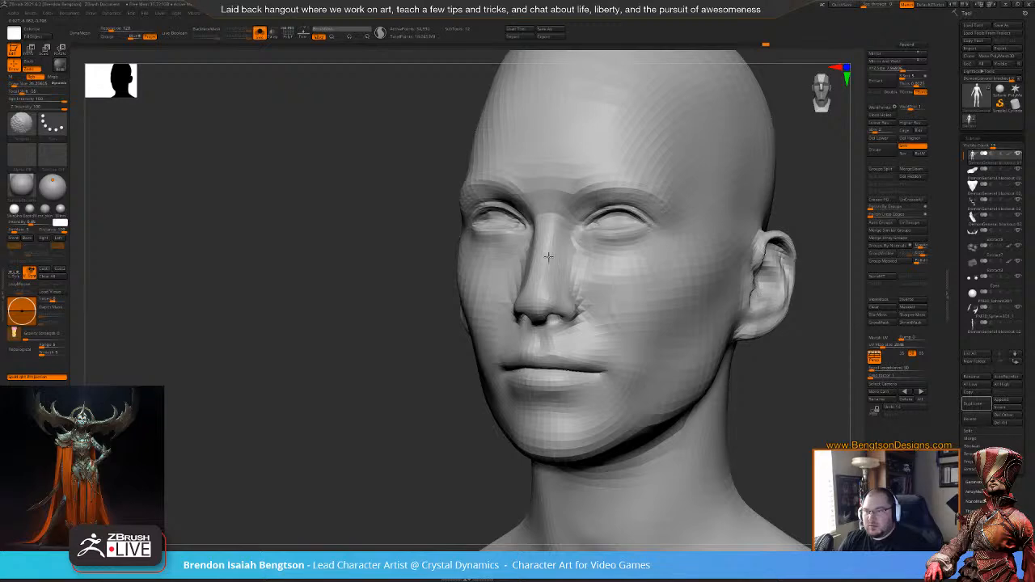
# - Enlarge the Move Topological brush and adjust the lower nose bridge and tip in front view
pyautogui.moveTo(419, 368)
pyautogui.mouseDown()
pyautogui.moveTo(447, 373)
pyautogui.moveTo(380, 390)
pyautogui.mouseUp()
pyautogui.moveTo(728, 191)
pyautogui.keyDown('alt'); pyautogui.mouseDown()
pyautogui.moveTo(632, 187)
pyautogui.moveTo(619, 169)
pyautogui.mouseUp(); pyautogui.keyUp('alt')
pyautogui.press('space')
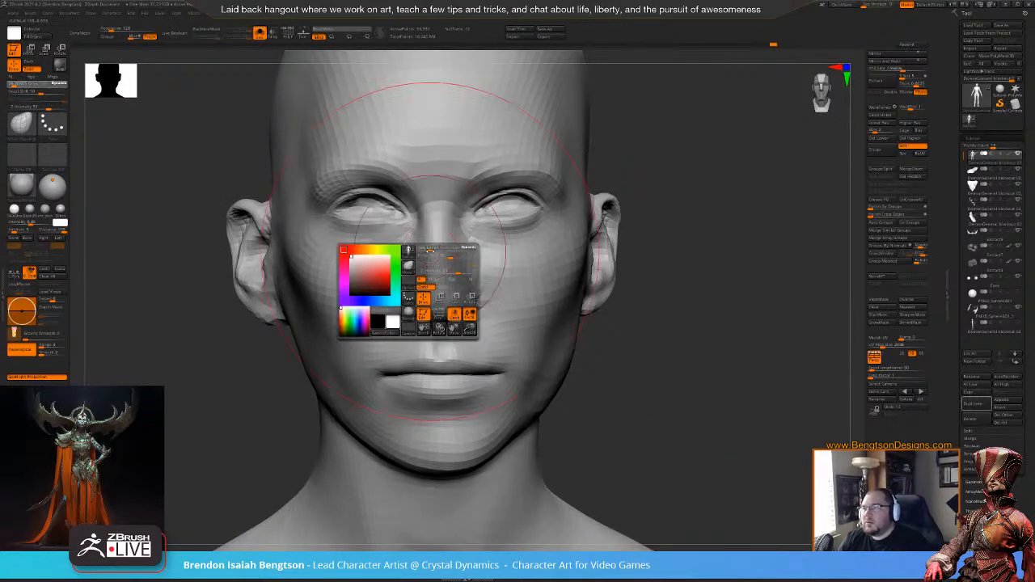
pyautogui.moveTo(430, 250); pyautogui.dragTo(424, 250)
pyautogui.press('space')
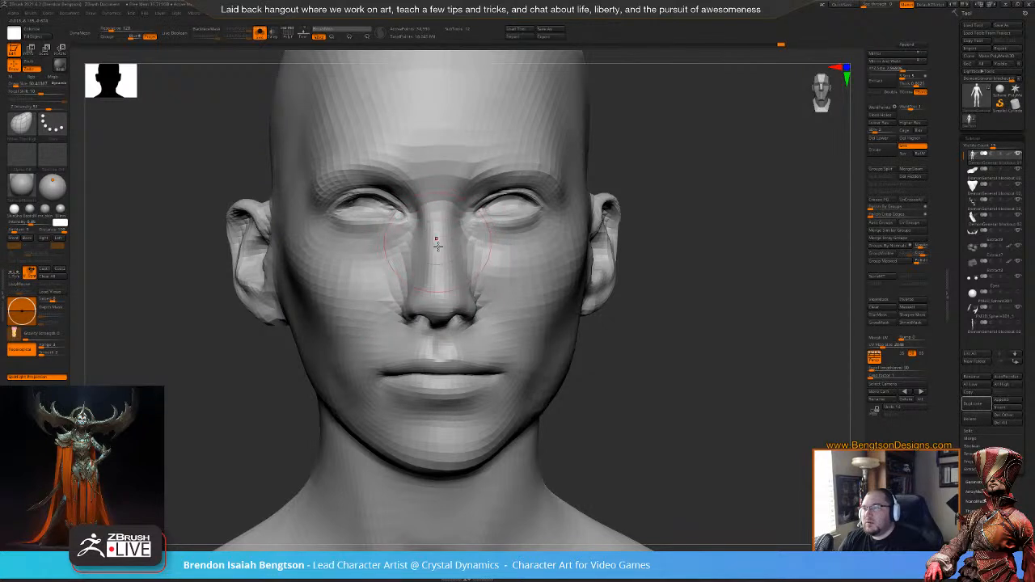
pyautogui.moveTo(443, 303); pyautogui.dragTo(436, 296)
# - Reshape the cheek plane beside the nose in profile and three-quarter views with the Move Topological brush
pyautogui.press('2')
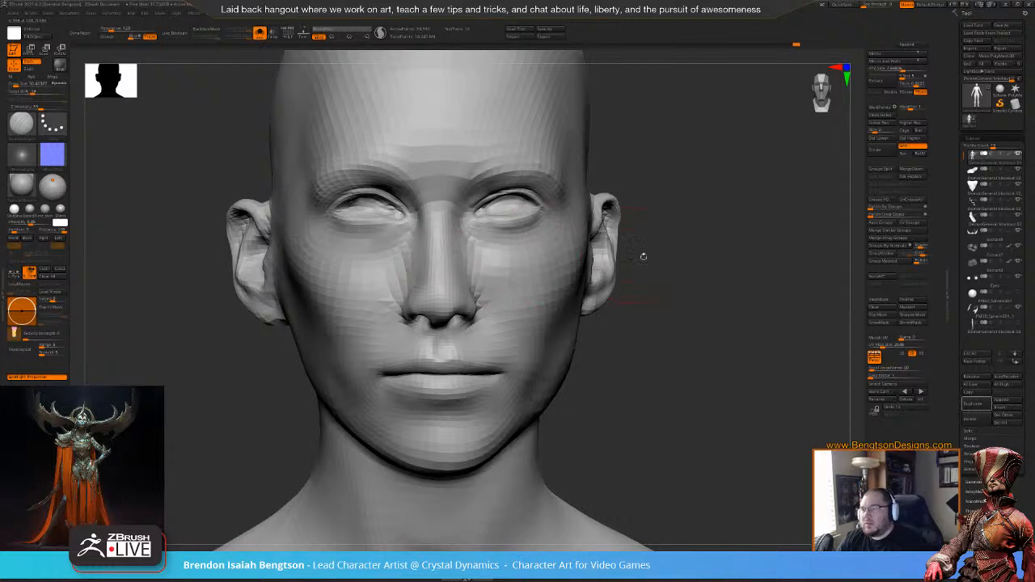
pyautogui.moveTo(642, 254); pyautogui.dragTo(712, 259)
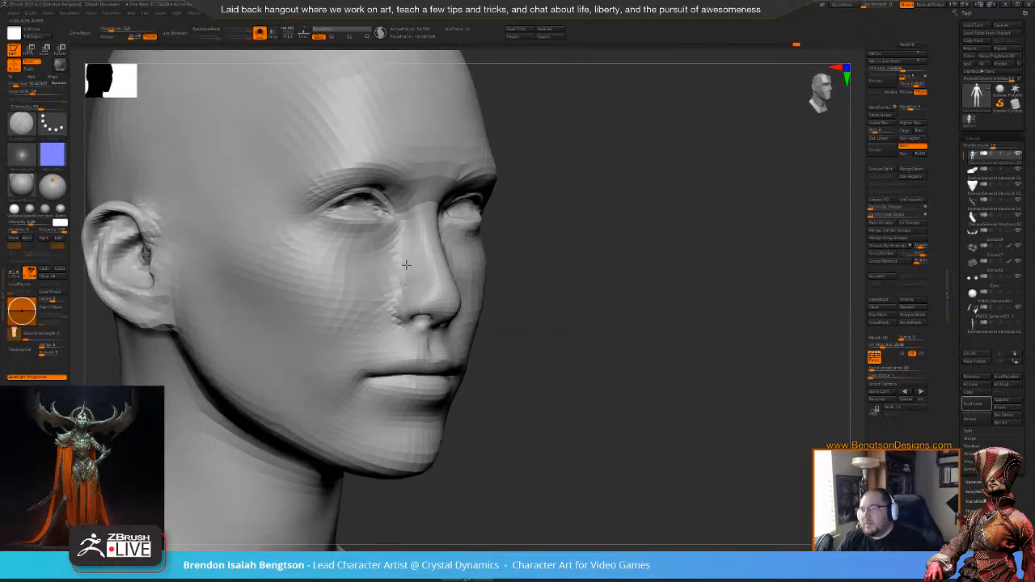
pyautogui.moveTo(552, 254); pyautogui.dragTo(532, 242)
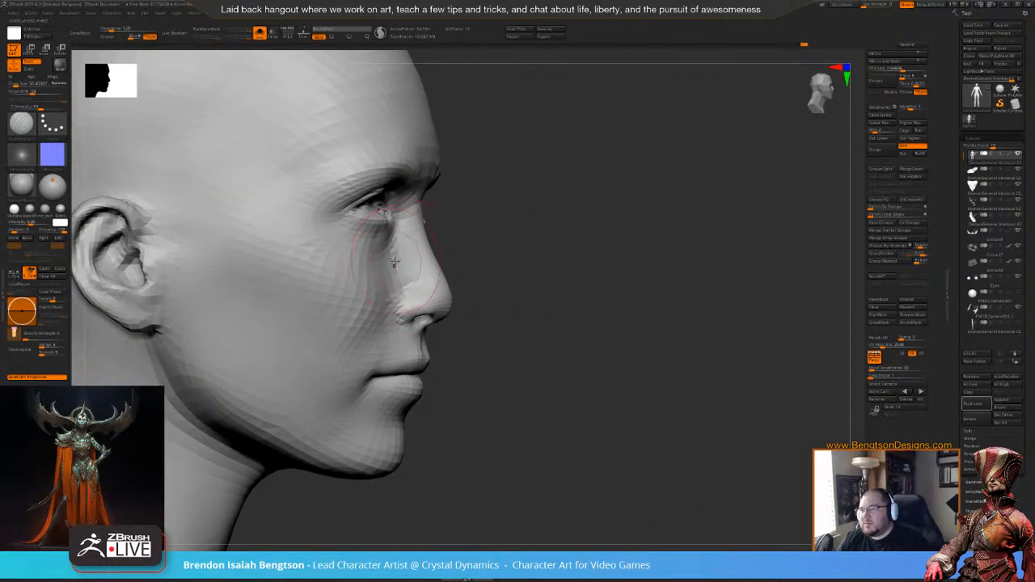
pyautogui.press('b')
pyautogui.press('m')
pyautogui.press('t')
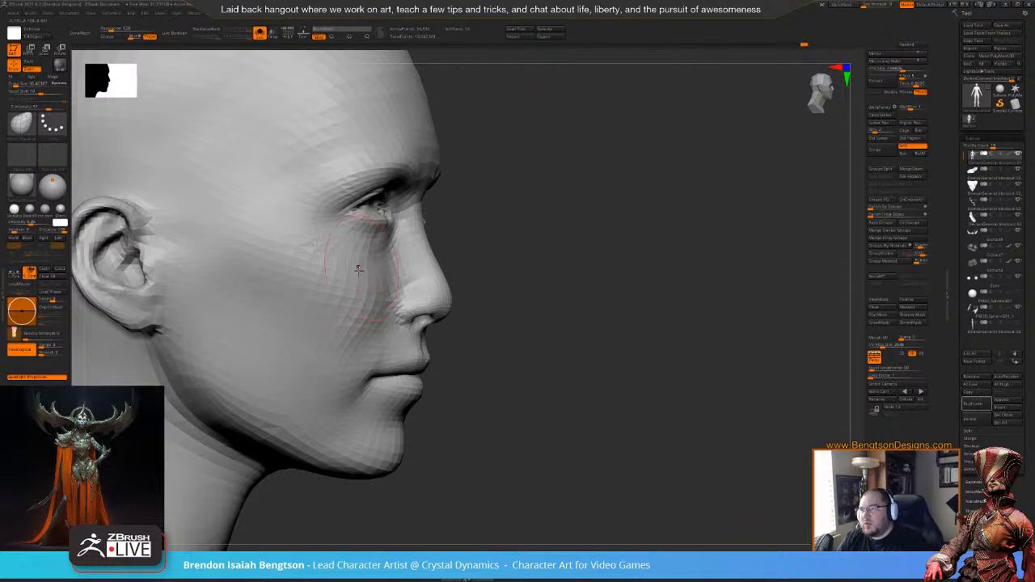
pyautogui.moveTo(380, 267)
pyautogui.mouseDown()
pyautogui.moveTo(390, 266)
pyautogui.moveTo(377, 282)
pyautogui.mouseUp()
pyautogui.moveTo(534, 243); pyautogui.dragTo(539, 238)
pyautogui.moveTo(357, 271); pyautogui.dragTo(360, 285)
pyautogui.moveTo(608, 285)
pyautogui.mouseDown()
pyautogui.moveTo(499, 304)
pyautogui.moveTo(555, 291)
pyautogui.mouseUp()
pyautogui.moveTo(766, 264)
pyautogui.mouseDown()
pyautogui.moveTo(778, 217)
pyautogui.moveTo(558, 298)
pyautogui.mouseUp()
# - Smooth the cheek and the area beside the nose at a higher subdivision level
pyautogui.press('shift')
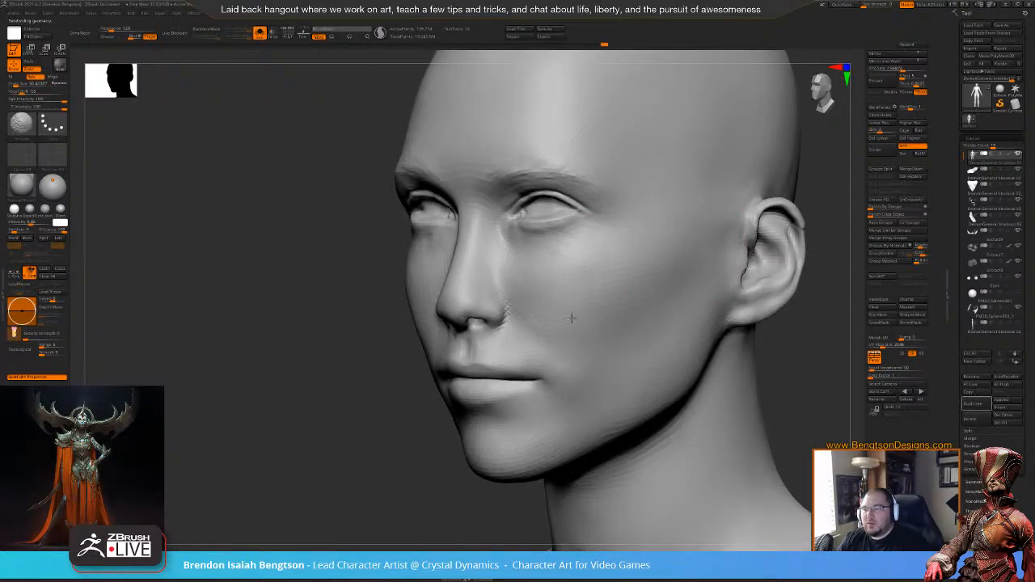
pyautogui.keyDown('shift'); pyautogui.moveTo(298, 402); pyautogui.dragTo(266, 434); pyautogui.keyUp('shift')
pyautogui.press('shift')
pyautogui.keyDown('shift'); pyautogui.moveTo(385, 282); pyautogui.dragTo(391, 275); pyautogui.keyUp('shift')
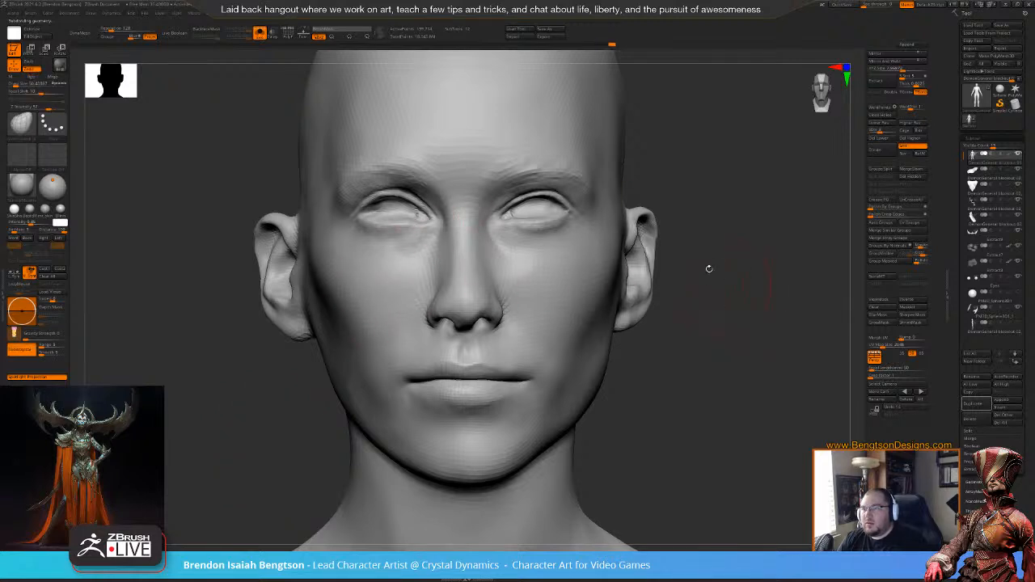
# - Reduce the Move Topological brush size and reshape the upper eyelid and eye corners in front view, undoing the last stroke
pyautogui.press('space')
pyautogui.moveTo(424, 227); pyautogui.dragTo(425, 209)
pyautogui.press('[')
pyautogui.keyDown('alt'); pyautogui.moveTo(447, 245); pyautogui.dragTo(512, 288, button='right'); pyautogui.keyUp('alt')
pyautogui.rightClick(479, 312)
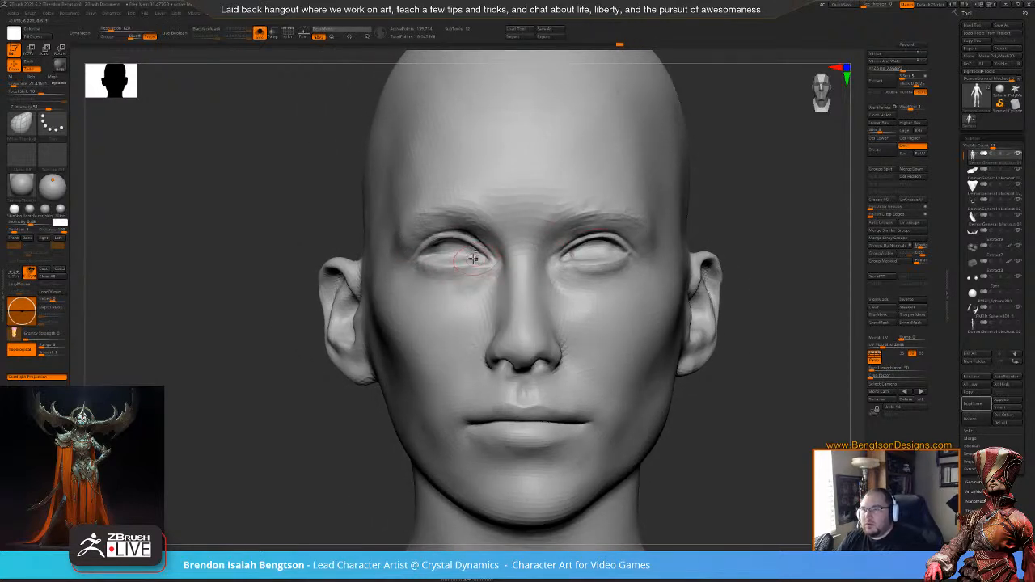
pyautogui.moveTo(478, 267)
pyautogui.mouseDown()
pyautogui.moveTo(483, 259)
pyautogui.moveTo(411, 261)
pyautogui.mouseUp()
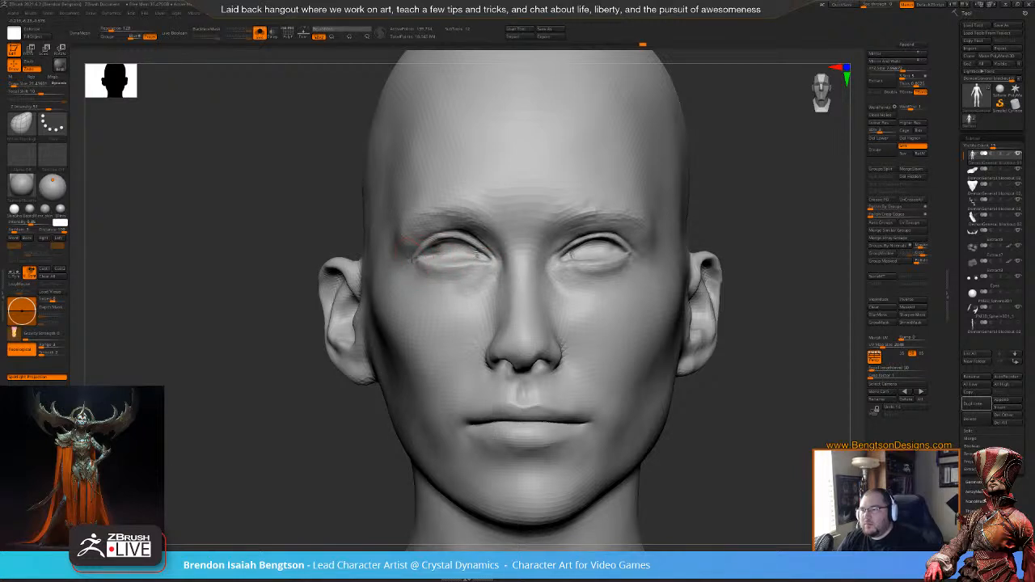
pyautogui.moveTo(453, 242); pyautogui.dragTo(465, 246)
pyautogui.moveTo(425, 281)
pyautogui.mouseDown()
pyautogui.moveTo(430, 289)
pyautogui.moveTo(432, 276)
pyautogui.moveTo(467, 272)
pyautogui.moveTo(474, 281)
pyautogui.moveTo(462, 300)
pyautogui.mouseUp()
pyautogui.press('space')
pyautogui.hotkey('ctrl', 'z')
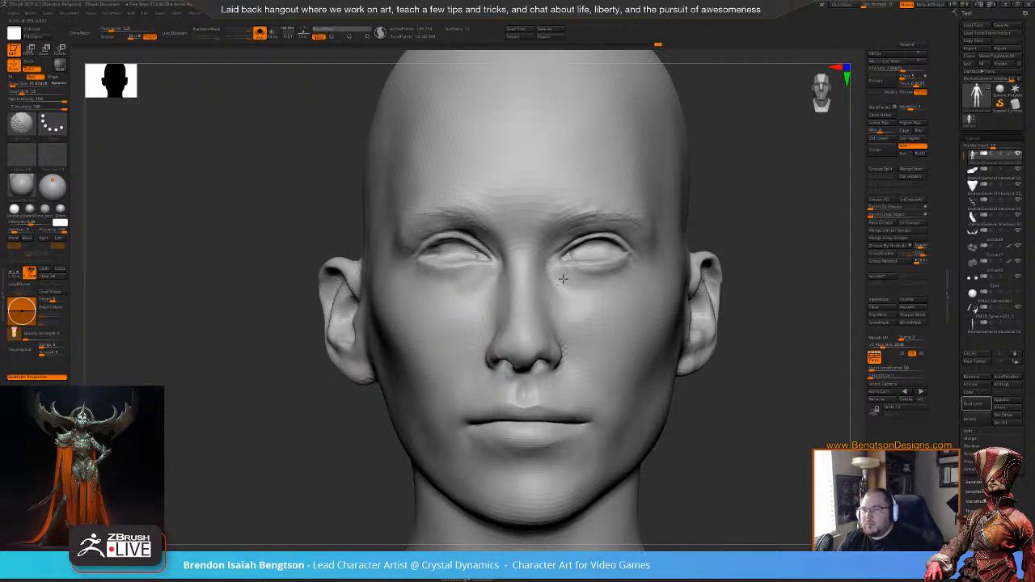
# - Resize the Move Topological brush and refine the inner eye corners and eyelid contour in front view
pyautogui.keyDown('alt'); pyautogui.moveTo(560, 283); pyautogui.dragTo(545, 247, button='right'); pyautogui.keyUp('alt')
pyautogui.keyDown('alt'); pyautogui.moveTo(748, 281); pyautogui.dragTo(725, 287, button='right'); pyautogui.keyUp('alt')
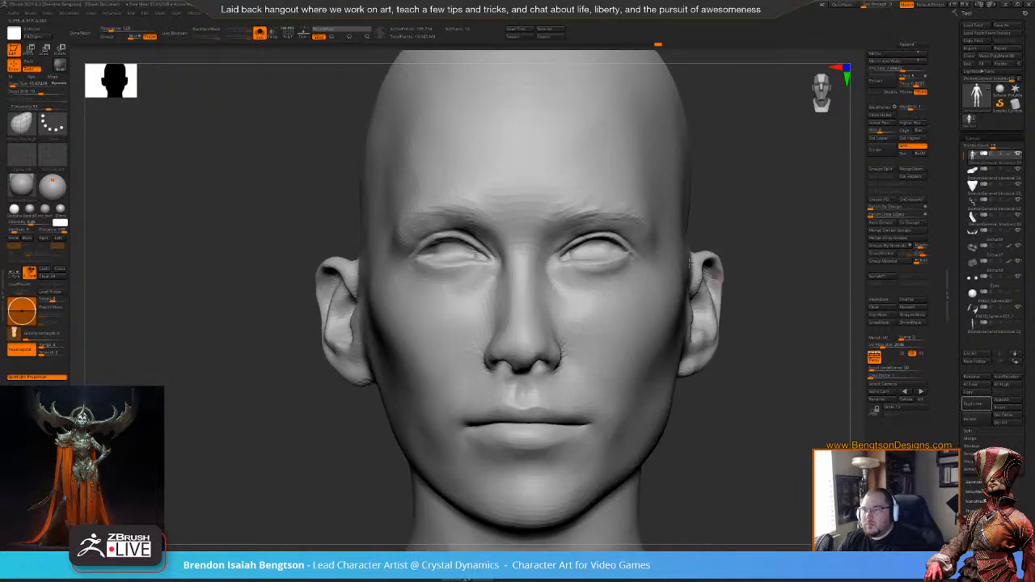
pyautogui.press('space')
pyautogui.moveTo(595, 253); pyautogui.dragTo(601, 253)
pyautogui.keyDown('alt'); pyautogui.moveTo(733, 184); pyautogui.dragTo(684, 190, button='right'); pyautogui.keyUp('alt')
pyautogui.press('space')
pyautogui.moveTo(524, 271)
pyautogui.mouseDown()
pyautogui.moveTo(553, 262)
pyautogui.moveTo(527, 273)
pyautogui.mouseUp()
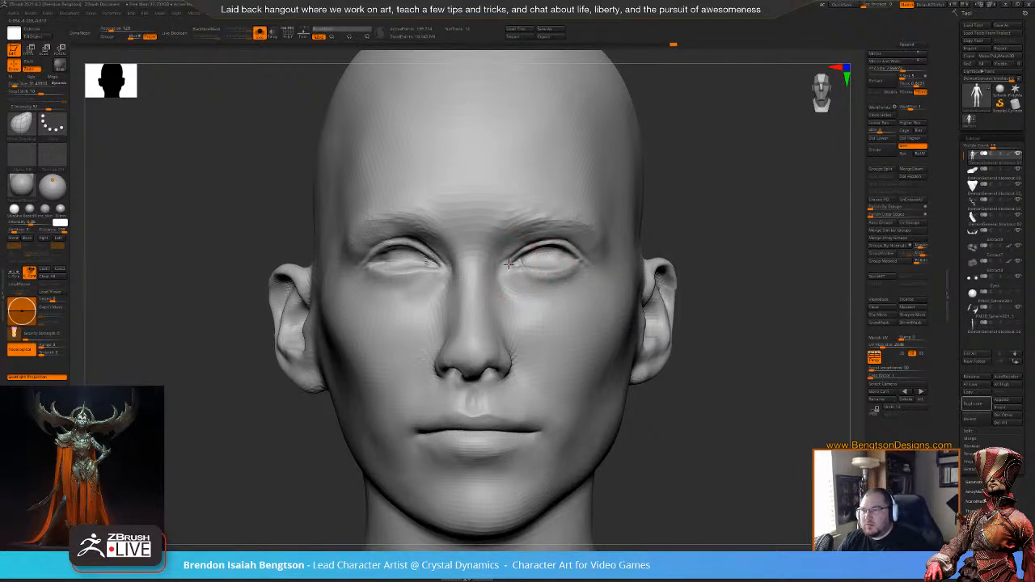
pyautogui.moveTo(432, 273); pyautogui.dragTo(439, 267)
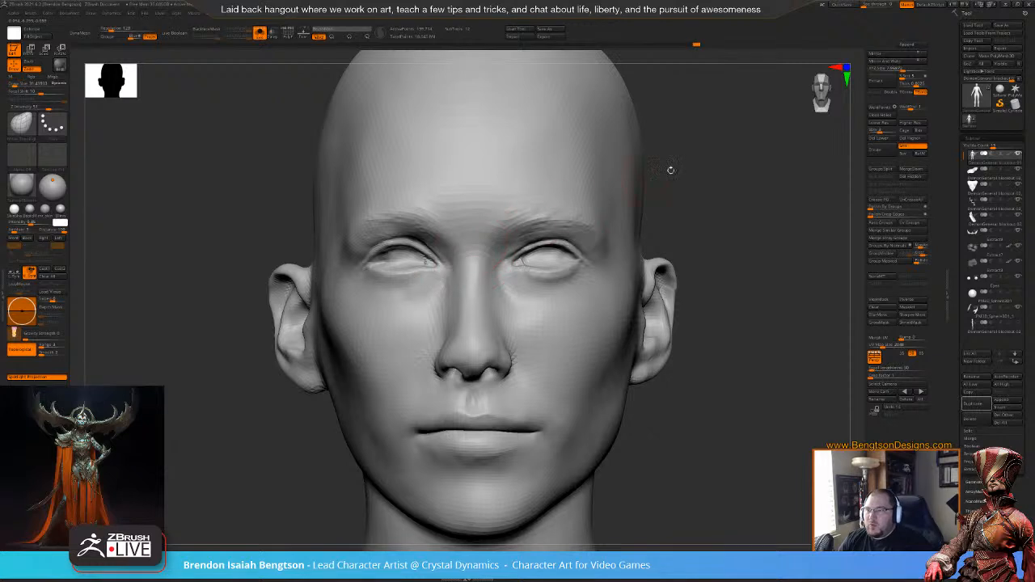
# - Define the inner end of the upper eyelid with a short stroke from a low viewing angle
pyautogui.moveTo(750, 147); pyautogui.dragTo(769, 173)
pyautogui.press('space')
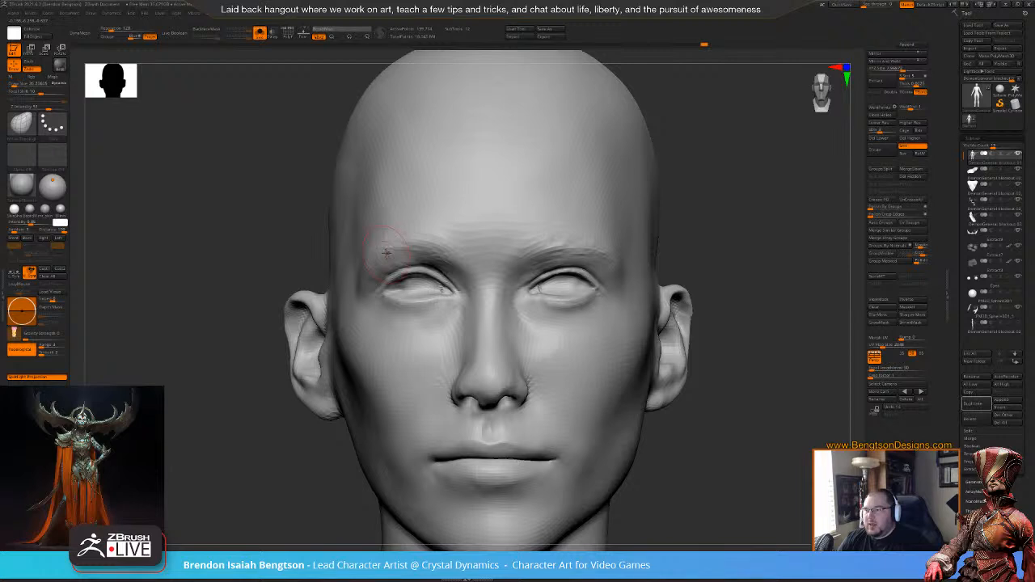
pyautogui.press('space')
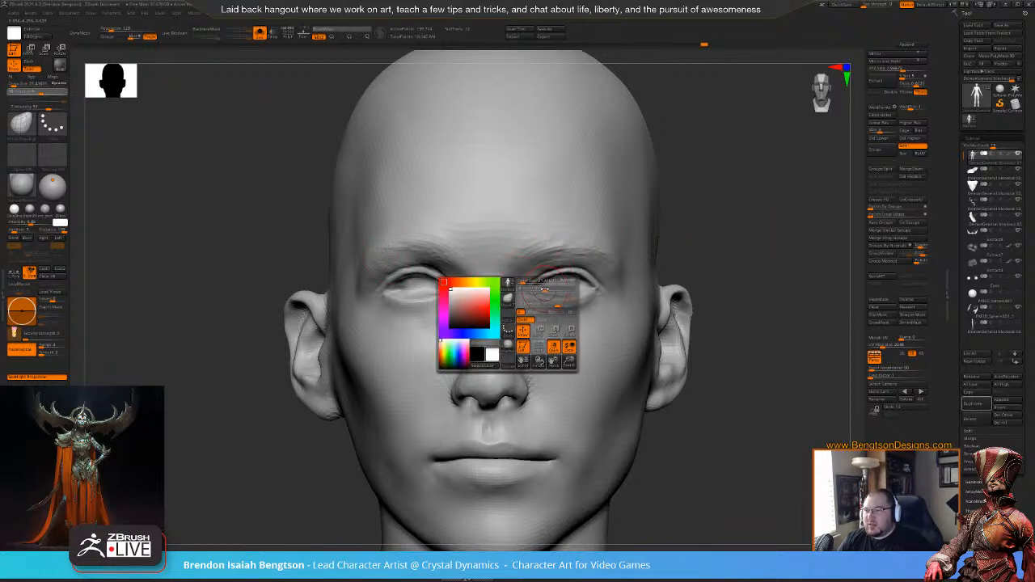
pyautogui.moveTo(767, 167)
pyautogui.mouseDown()
pyautogui.moveTo(746, 170)
pyautogui.moveTo(735, 148)
pyautogui.mouseUp()
pyautogui.press('2')
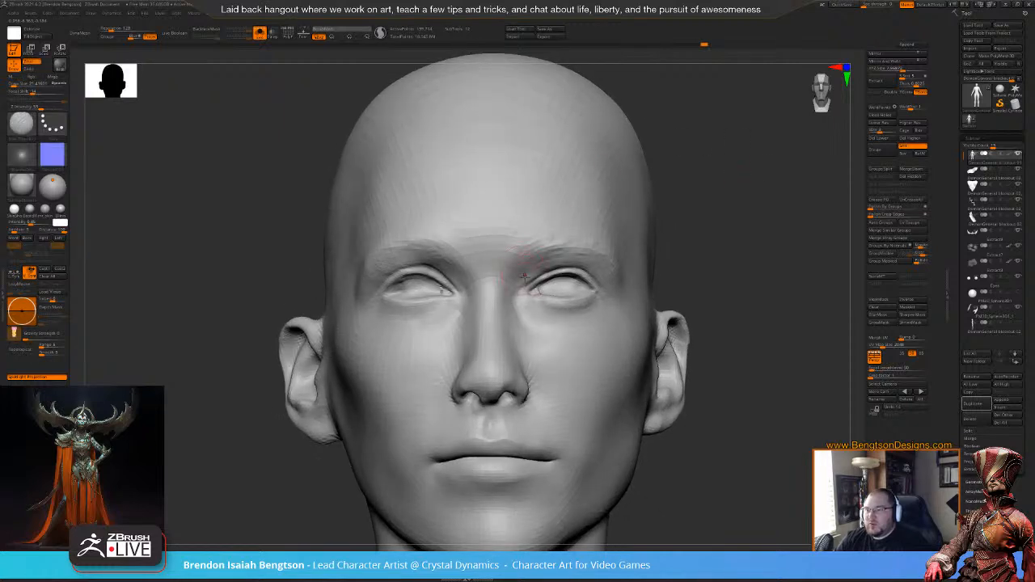
pyautogui.moveTo(532, 277); pyautogui.dragTo(540, 274)
pyautogui.moveTo(747, 187)
pyautogui.mouseDown()
pyautogui.moveTo(741, 173)
pyautogui.moveTo(702, 172)
pyautogui.mouseUp()
# - Nudge the inner part of the upper eyelid upward with the Move Topological brush
pyautogui.press('b')
pyautogui.press('m')
pyautogui.press('t')
pyautogui.moveTo(448, 280); pyautogui.dragTo(450, 274)
pyautogui.moveTo(732, 202)
pyautogui.mouseDown()
pyautogui.moveTo(755, 187)
pyautogui.moveTo(748, 157)
pyautogui.moveTo(711, 155)
pyautogui.mouseUp()
# - Crease the outer upper eyelid with the Dam Standard brush in three-quarter views from below
pyautogui.press('b')
pyautogui.press('d')
pyautogui.press('s')
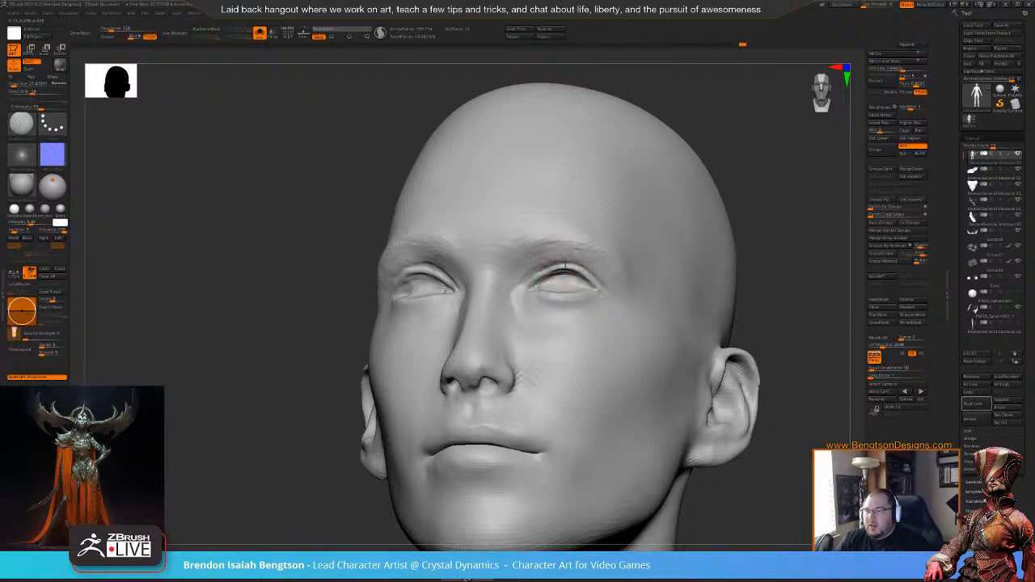
pyautogui.moveTo(586, 270); pyautogui.dragTo(614, 292)
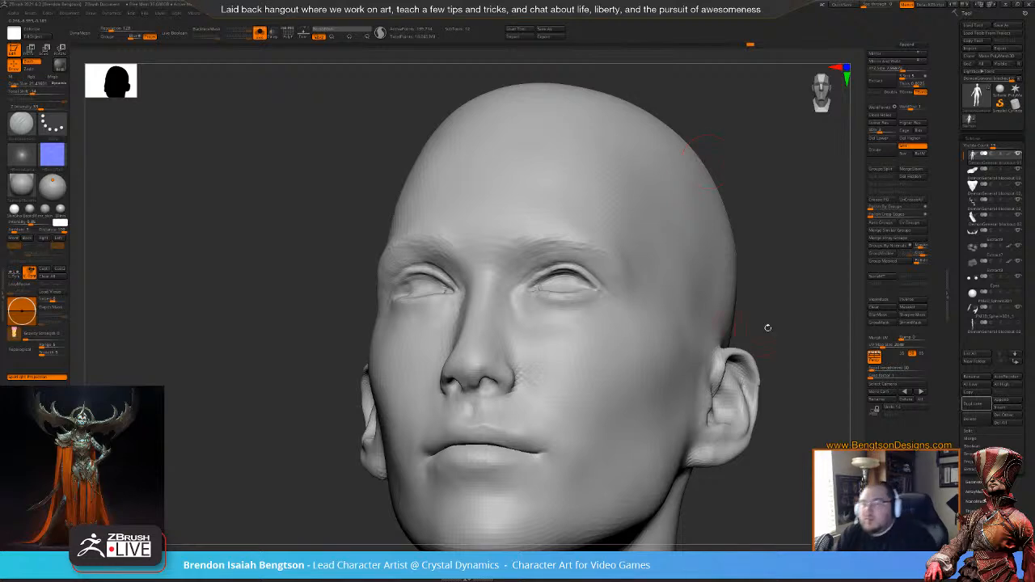
pyautogui.moveTo(798, 301)
pyautogui.mouseDown()
pyautogui.moveTo(771, 292)
pyautogui.moveTo(773, 242)
pyautogui.moveTo(417, 258)
pyautogui.moveTo(440, 267)
pyautogui.mouseUp()
pyautogui.press('space')
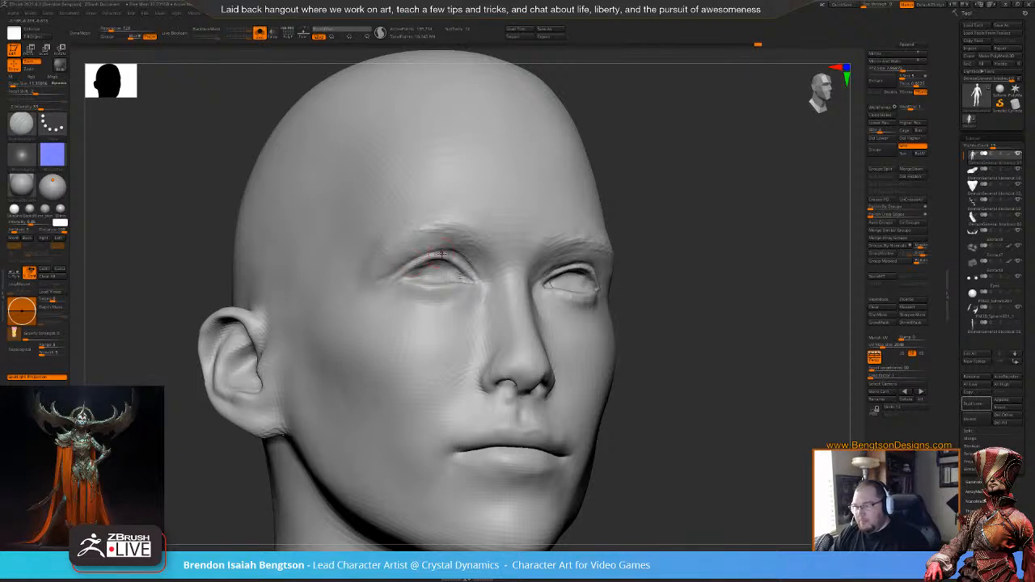
pyautogui.moveTo(691, 201); pyautogui.dragTo(732, 164)
# - Enlarge the Move Topological brush and adjust the upper side contour of the skull
pyautogui.press('space')
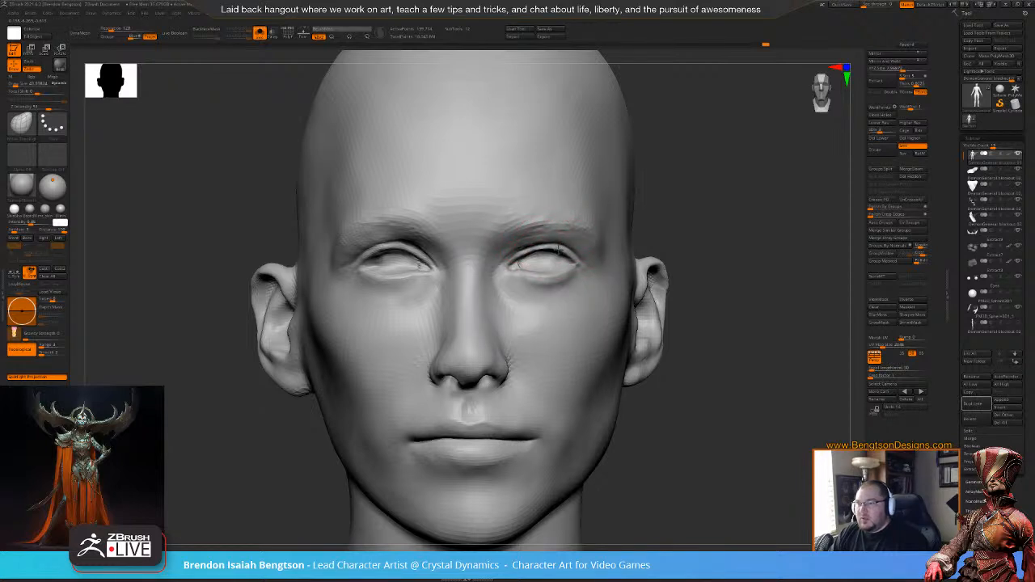
pyautogui.moveTo(758, 291)
pyautogui.keyDown('alt'); pyautogui.mouseDown()
pyautogui.moveTo(659, 263)
pyautogui.moveTo(698, 250)
pyautogui.moveTo(709, 270)
pyautogui.moveTo(700, 311)
pyautogui.mouseUp(); pyautogui.keyUp('alt')
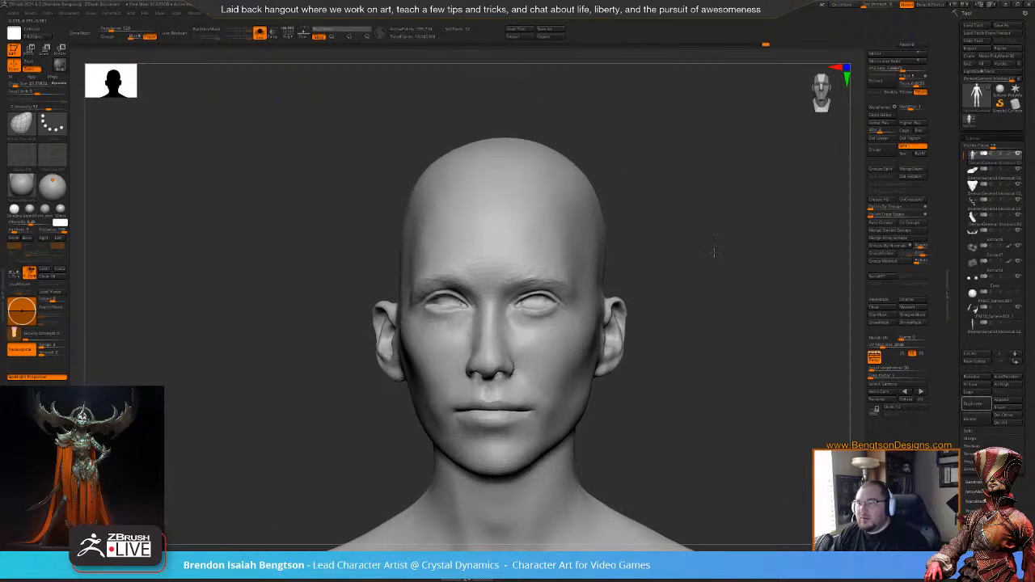
pyautogui.moveTo(714, 252); pyautogui.dragTo(691, 237)
pyautogui.press('space')
pyautogui.moveTo(585, 199); pyautogui.dragTo(589, 198)
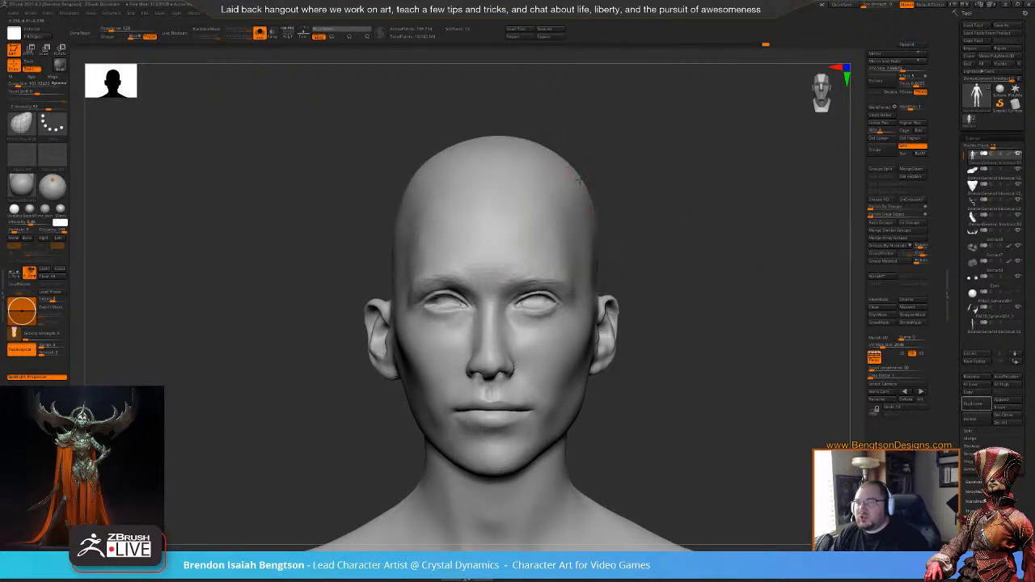
pyautogui.moveTo(685, 183); pyautogui.dragTo(636, 184)
pyautogui.moveTo(441, 182); pyautogui.dragTo(445, 183)
# - Lower the crown of the skull slightly in profile with a larger Move Topological brush
pyautogui.press('space')
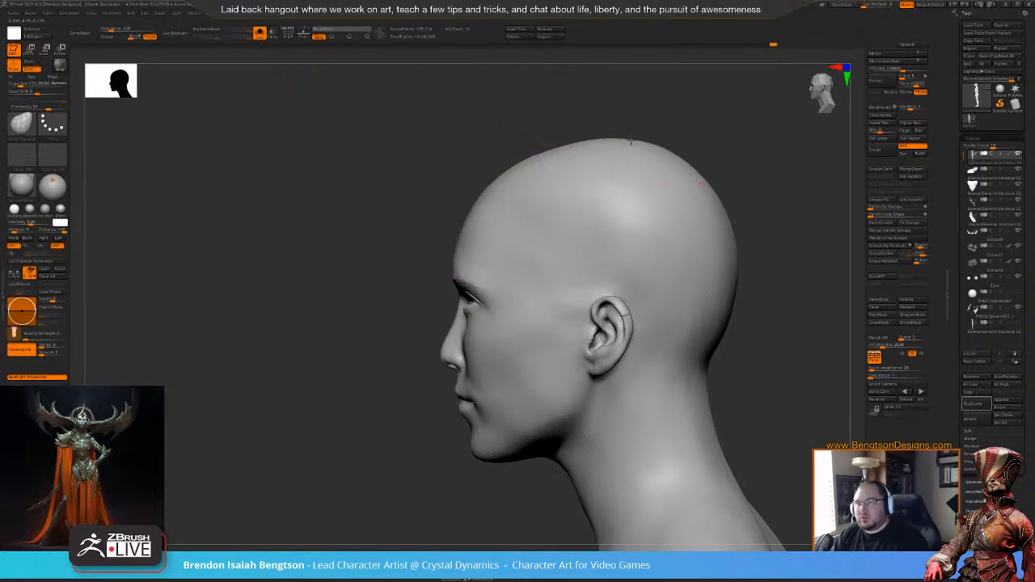
pyautogui.moveTo(629, 141); pyautogui.dragTo(622, 144)
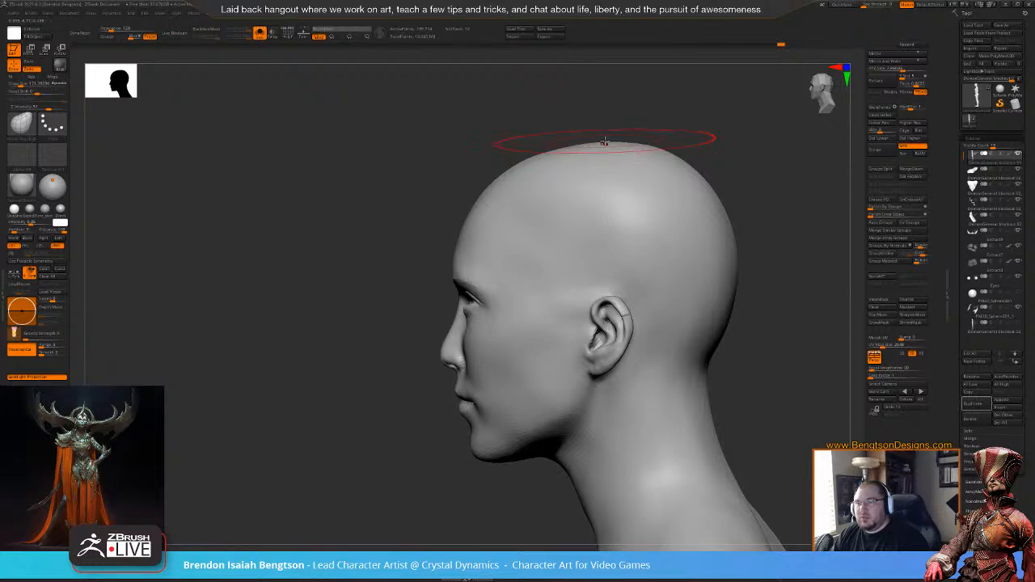
pyautogui.keyDown('shift'); pyautogui.moveTo(311, 336); pyautogui.dragTo(311, 334); pyautogui.keyUp('shift')
pyautogui.moveTo(313, 435); pyautogui.dragTo(315, 437)
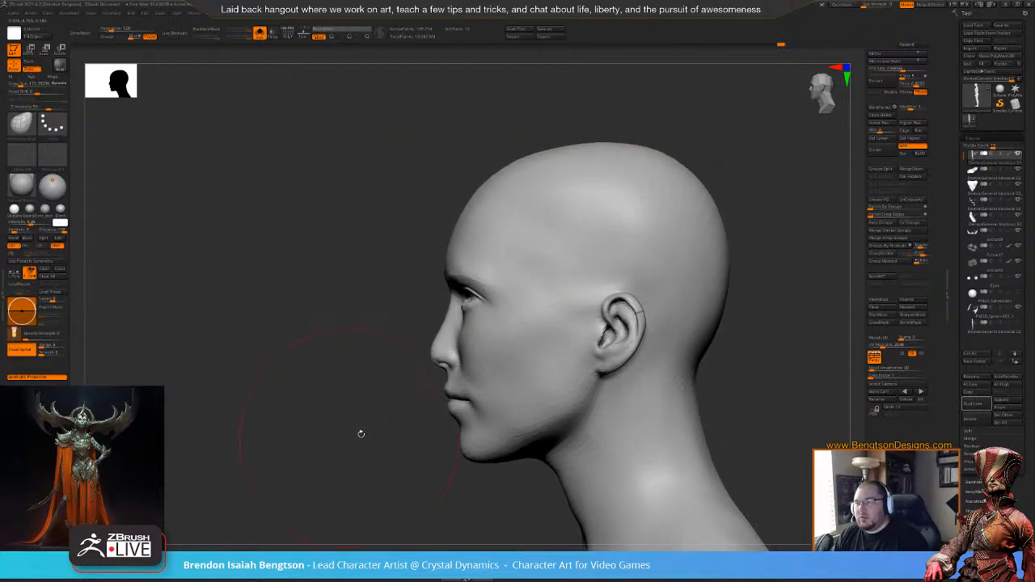
# - Reduce the brush size and adjust the jaw and chin contour in profile, comparing it with the front view
pyautogui.moveTo(408, 467); pyautogui.dragTo(477, 467)
pyautogui.press('space')
pyautogui.moveTo(495, 394); pyautogui.dragTo(479, 395)
pyautogui.moveTo(560, 398)
pyautogui.keyDown('alt'); pyautogui.mouseDown()
pyautogui.moveTo(562, 291)
pyautogui.moveTo(462, 289)
pyautogui.mouseUp(); pyautogui.keyUp('alt')
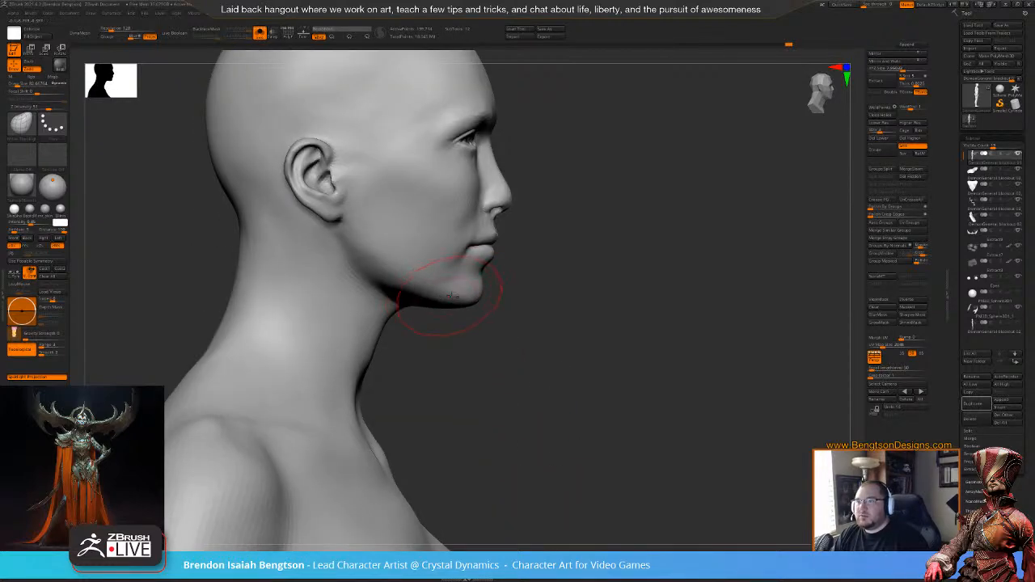
pyautogui.moveTo(530, 330); pyautogui.dragTo(473, 325)
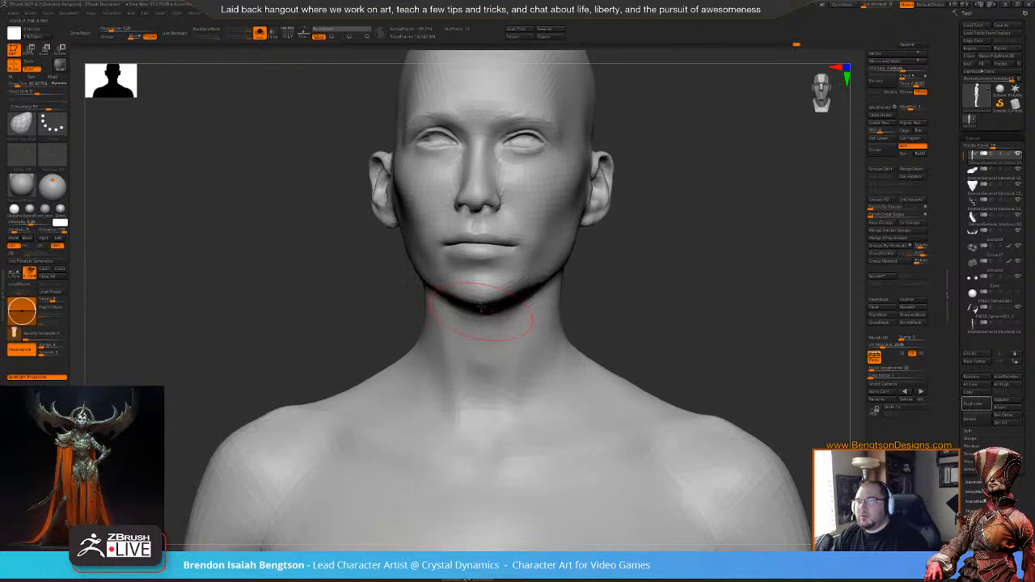
pyautogui.moveTo(675, 267); pyautogui.dragTo(598, 282)
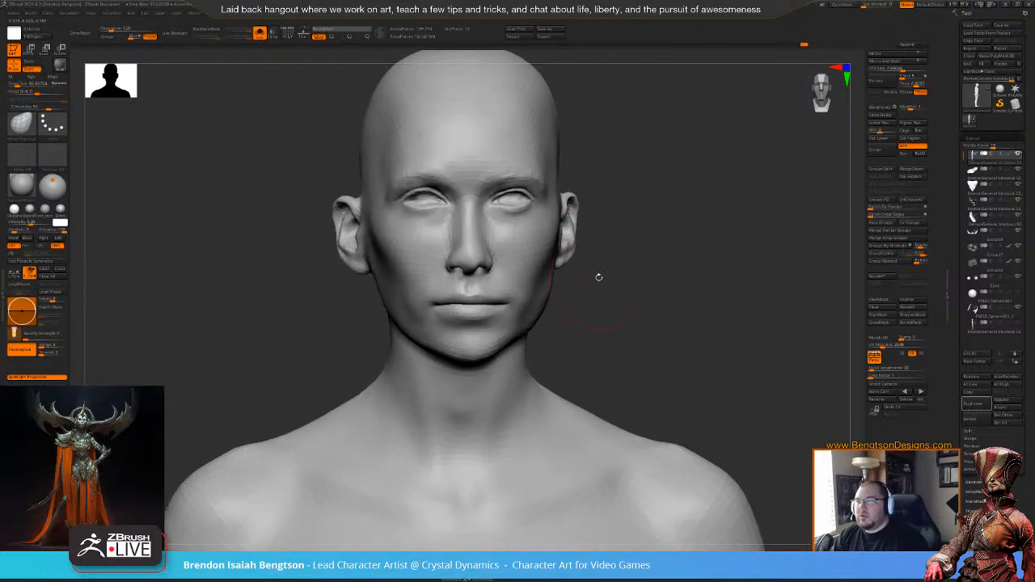
pyautogui.moveTo(665, 247); pyautogui.dragTo(666, 196)
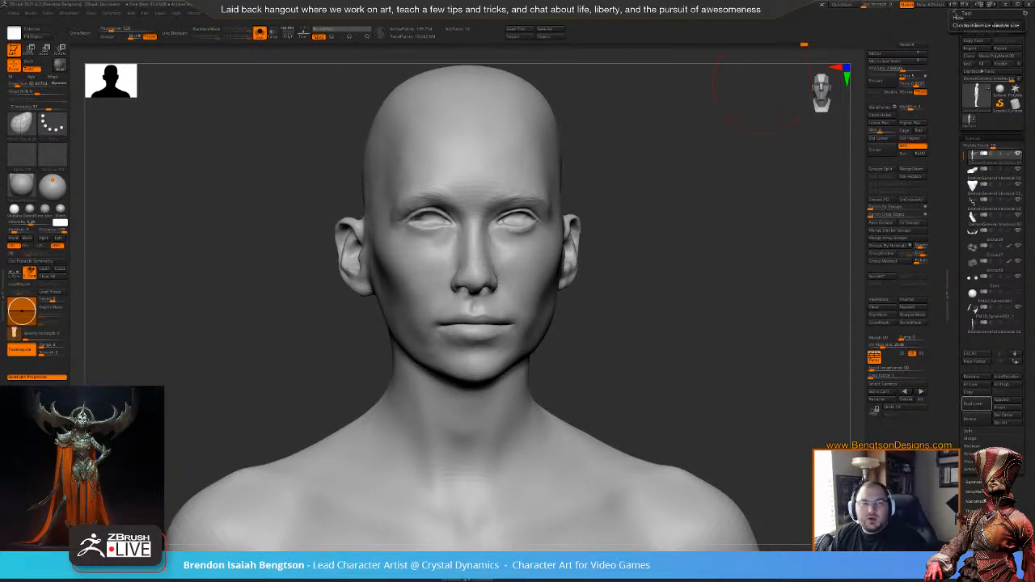
# - Bring up the concept art reference, frame its face and upper body, and place it beside the head sculpt
pyautogui.moveTo(1034, 191); pyautogui.dragTo(539, 90, button='right')
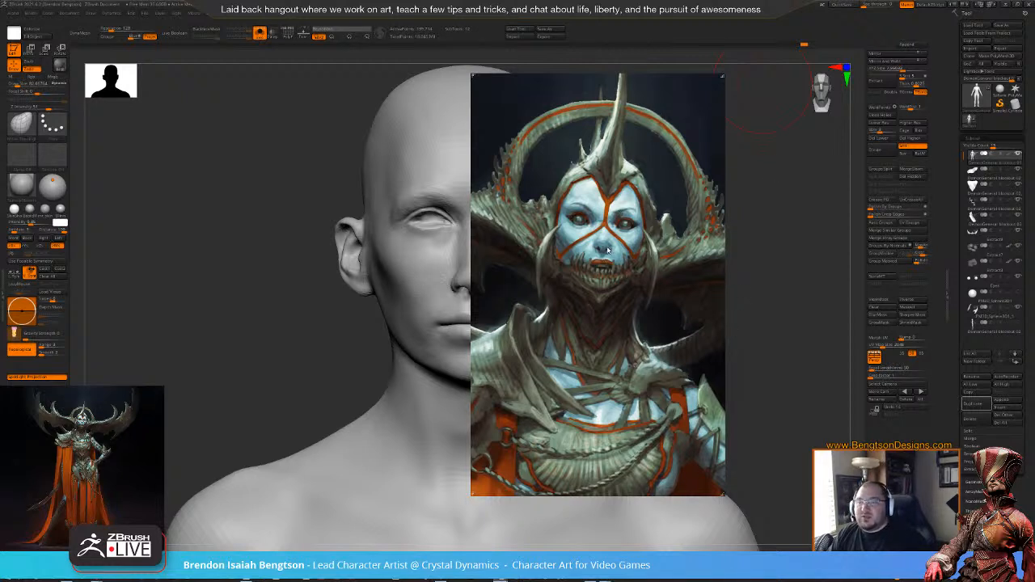
pyautogui.scroll(-2, 608, 251)
pyautogui.scroll(-3, 608, 251)
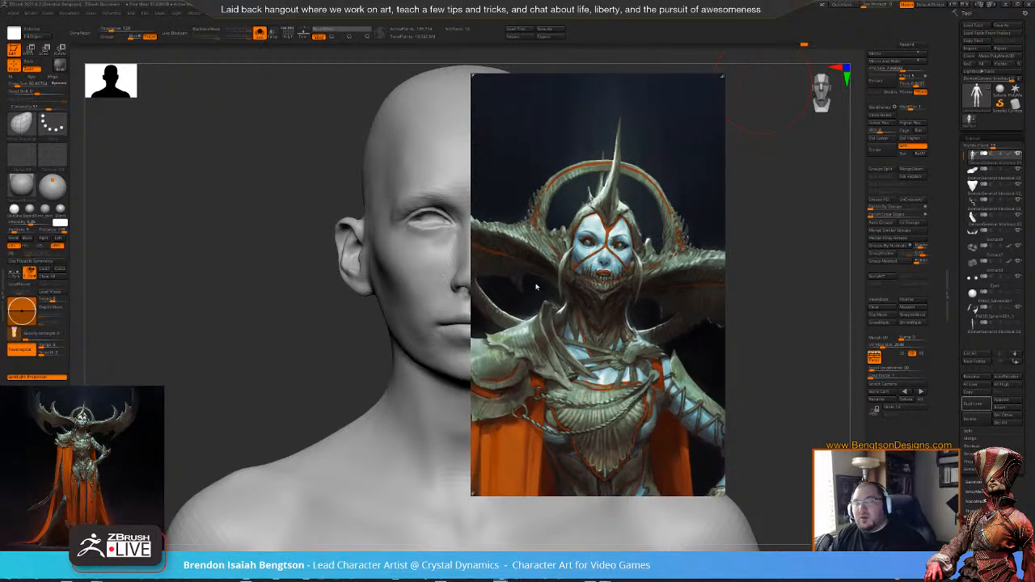
pyautogui.scroll(4, 613, 266)
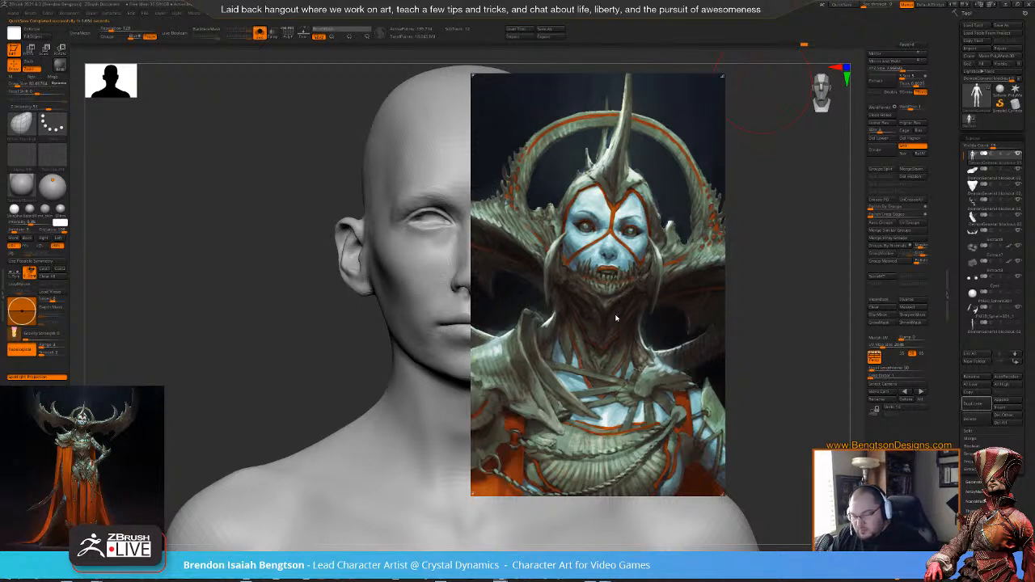
pyautogui.scroll(-1, 622, 288)
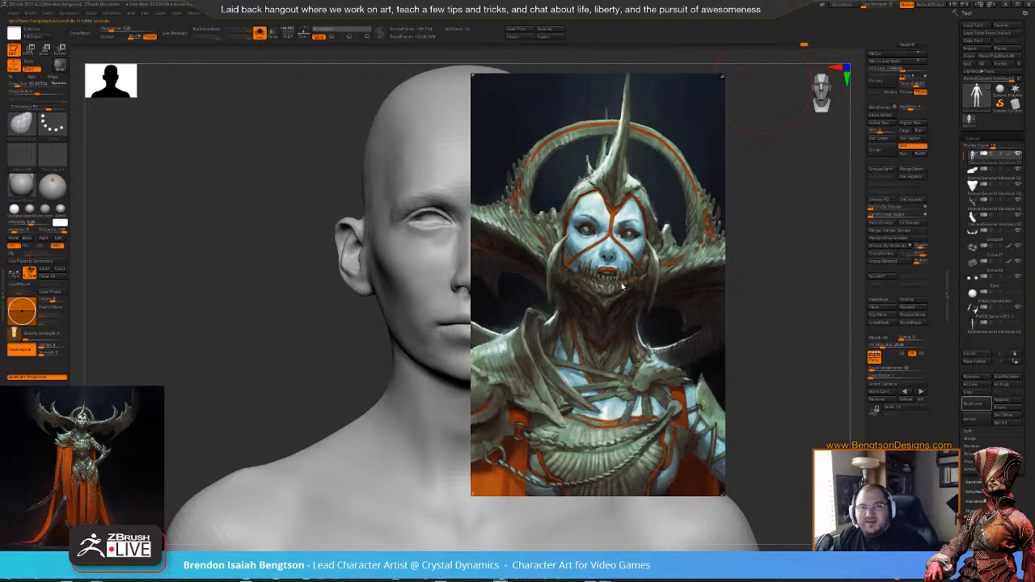
pyautogui.scroll(-1, 621, 287)
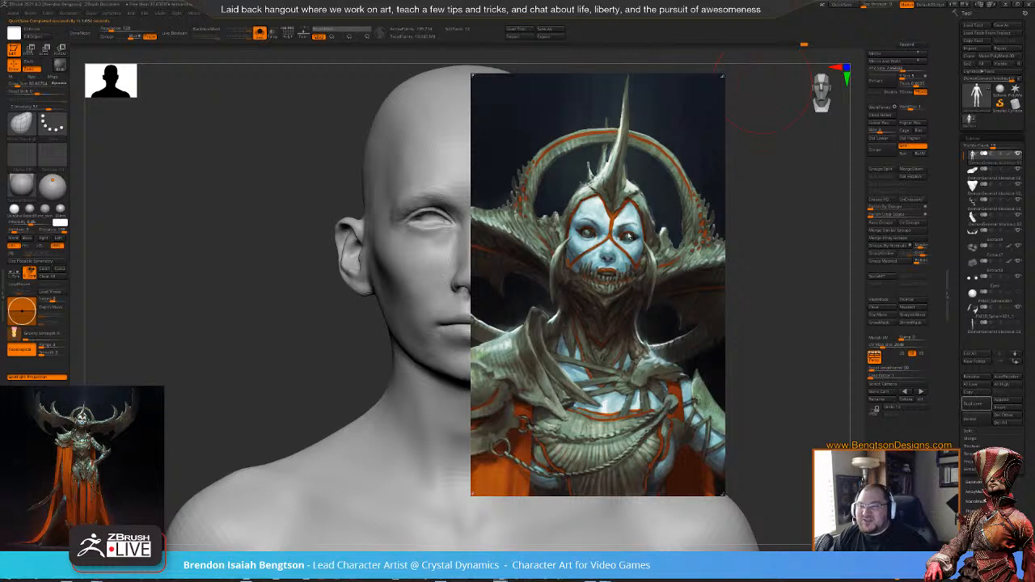
pyautogui.scroll(-1, 612, 210)
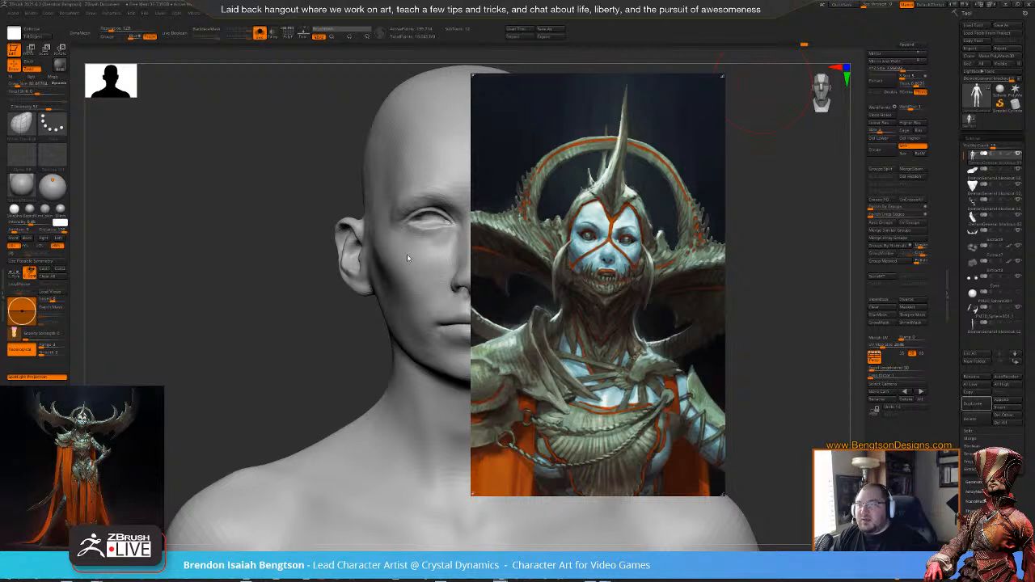
pyautogui.moveTo(498, 252); pyautogui.dragTo(654, 241)
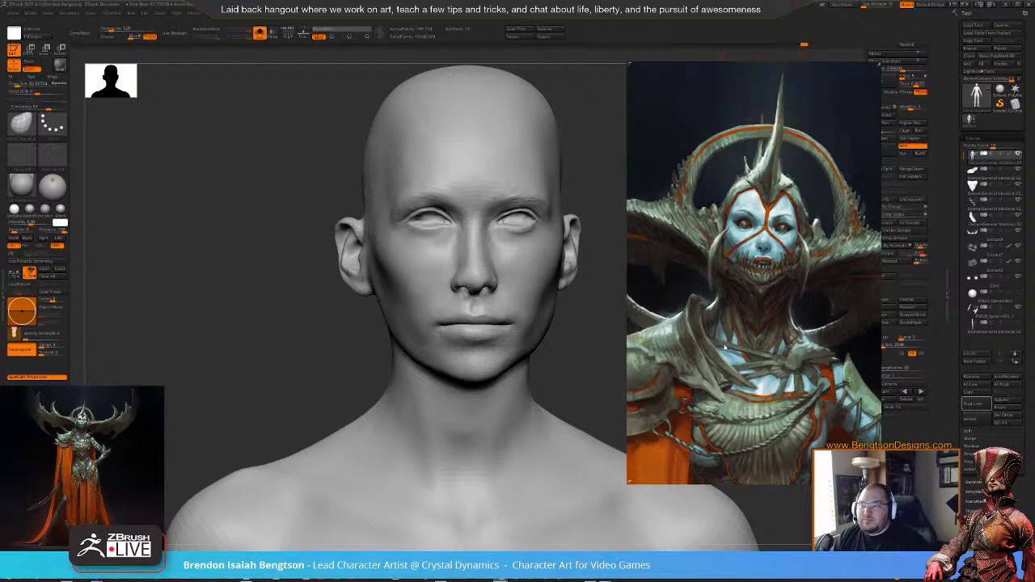
# - Examine the concept art's face and full costume beside the head sculpt, and put the reference away
pyautogui.moveTo(728, 355); pyautogui.dragTo(678, 351)
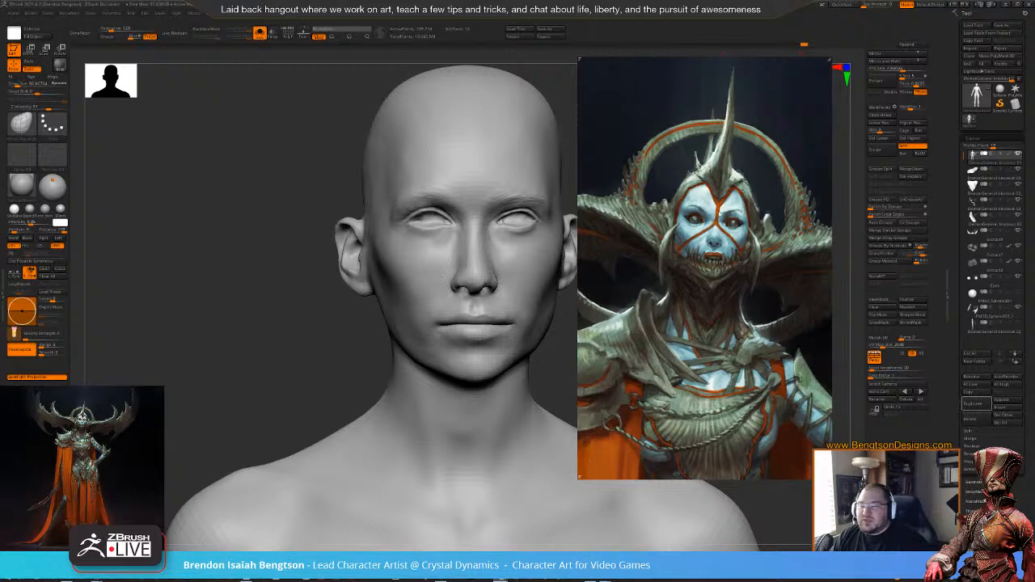
pyautogui.scroll(-5, 624, 309)
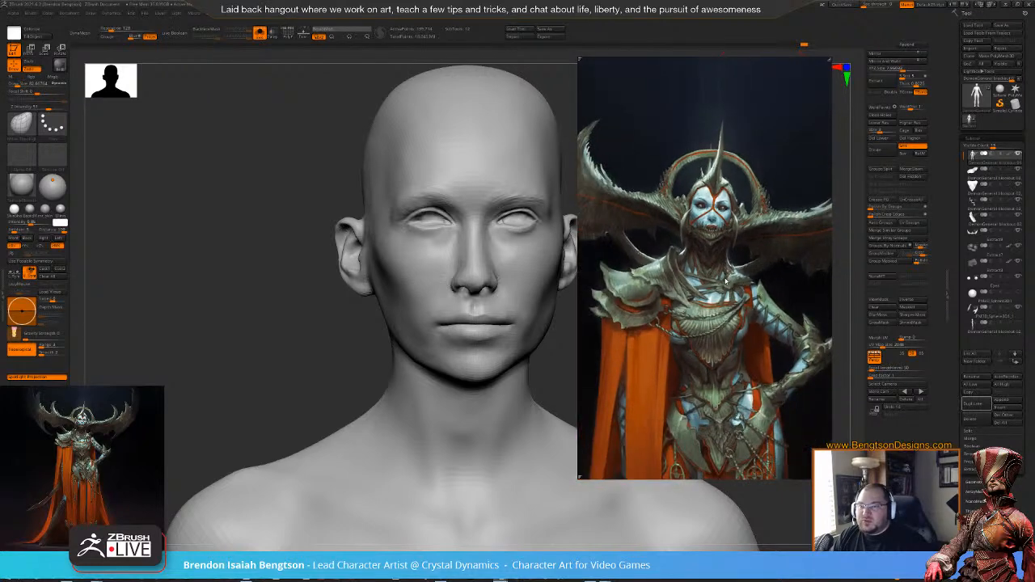
pyautogui.scroll(-1, 726, 283)
pyautogui.scroll(5, 706, 180)
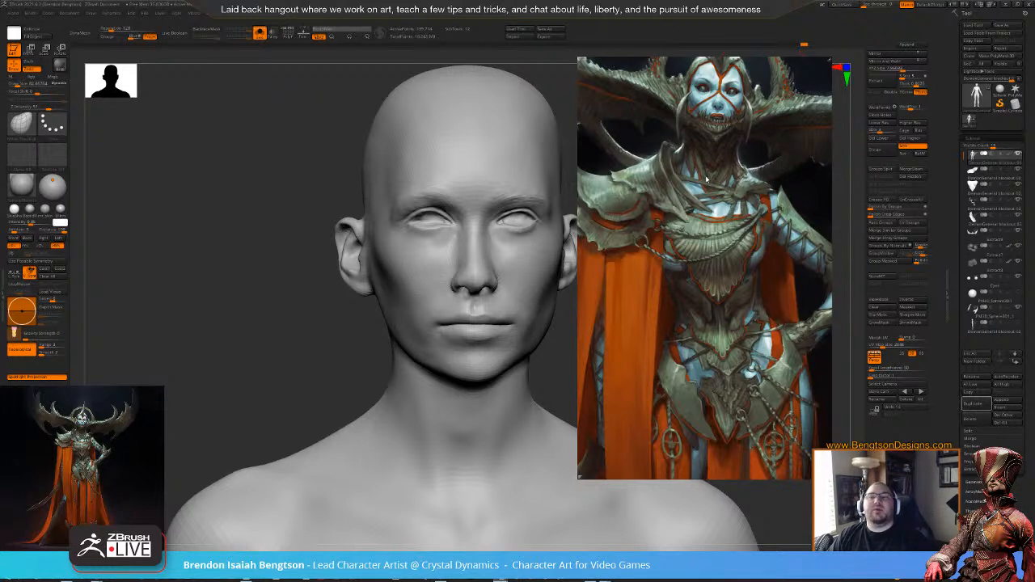
pyautogui.moveTo(709, 151); pyautogui.dragTo(709, 187, button='right')
pyautogui.moveTo(724, 154); pyautogui.dragTo(723, 227, button='middle')
pyautogui.scroll(3, 723, 227)
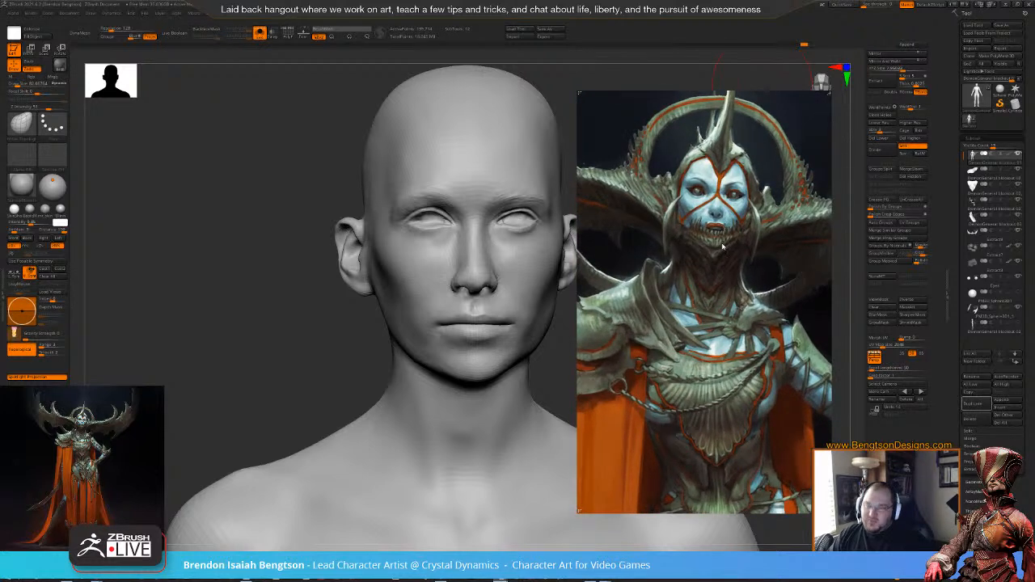
pyautogui.moveTo(706, 266); pyautogui.dragTo(703, 275, button='right')
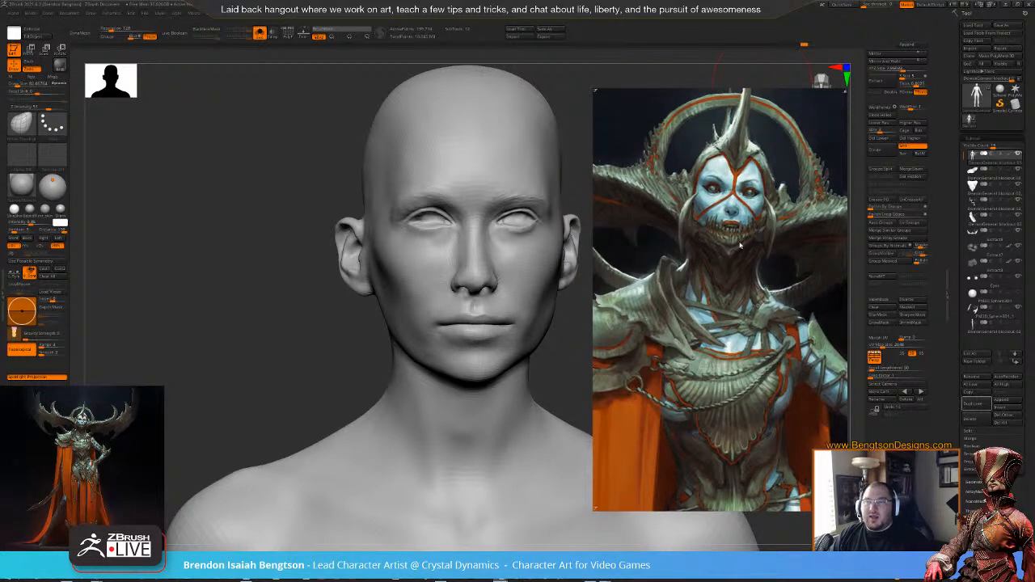
pyautogui.moveTo(713, 292); pyautogui.dragTo(709, 294, button='right')
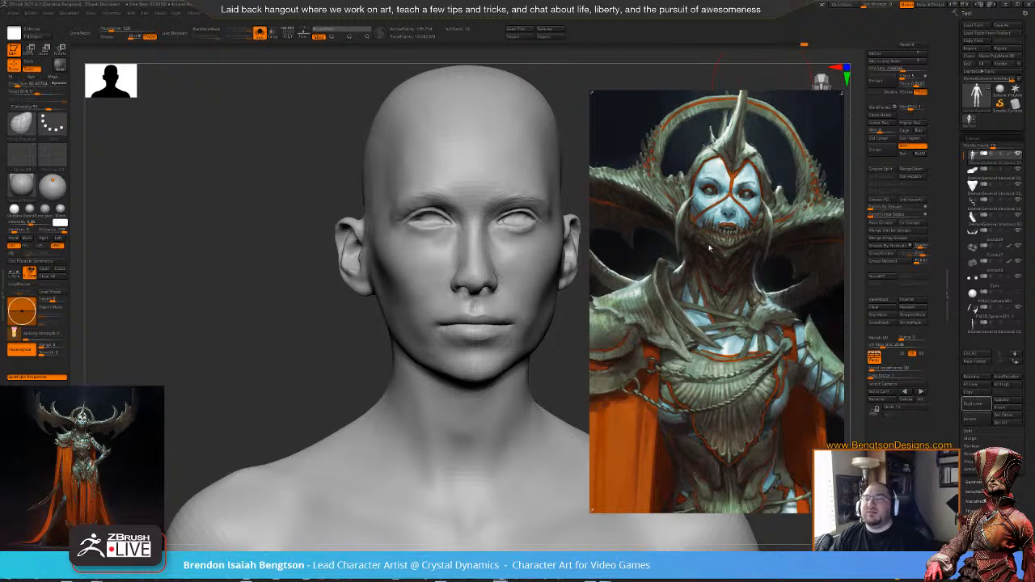
pyautogui.moveTo(711, 240); pyautogui.dragTo(1034, 363, button='right')
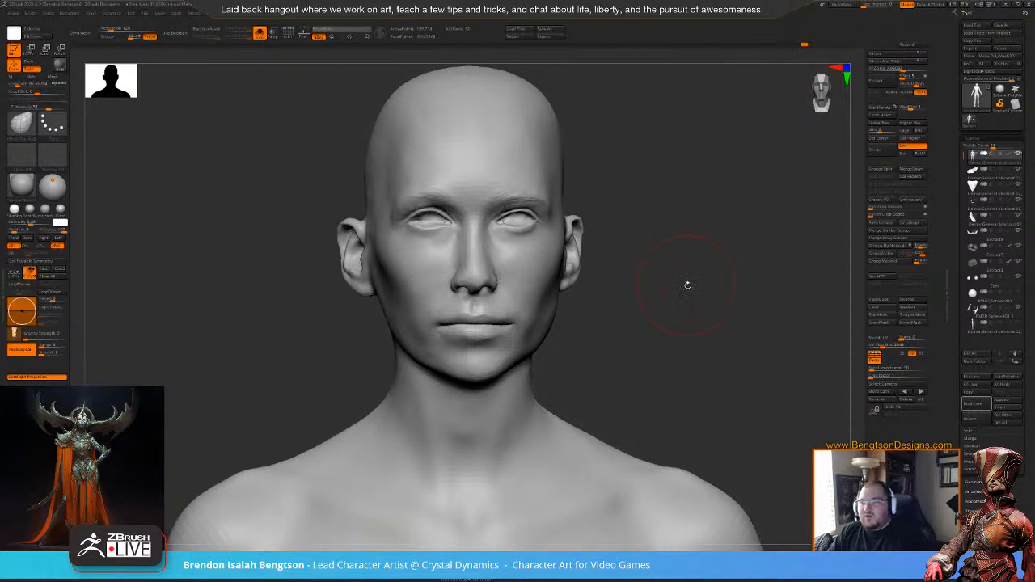
# - Adjust the outer edges of the nostrils from the front with a smaller Move Topological brush
pyautogui.keyDown('alt'); pyautogui.moveTo(658, 293); pyautogui.dragTo(631, 310); pyautogui.keyUp('alt')
pyautogui.press('space')
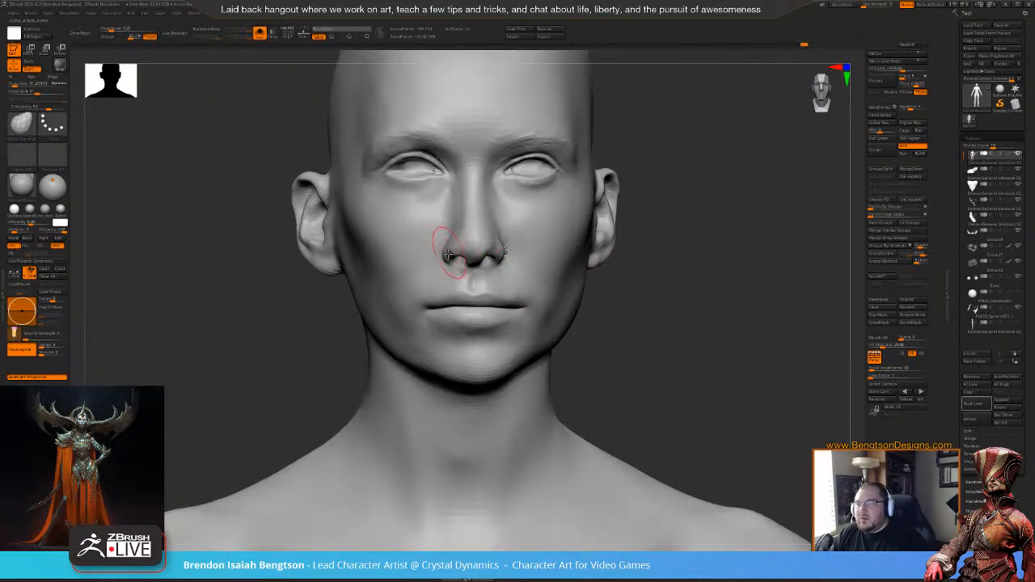
pyautogui.moveTo(447, 260); pyautogui.dragTo(448, 261)
pyautogui.moveTo(446, 263); pyautogui.dragTo(450, 261)
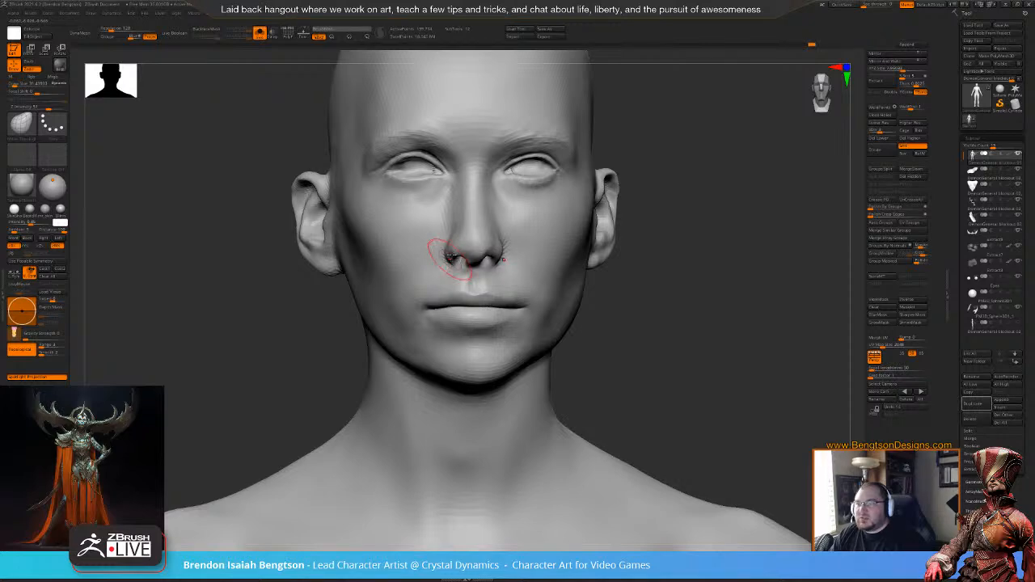
pyautogui.moveTo(623, 283)
pyautogui.mouseDown()
pyautogui.moveTo(714, 300)
pyautogui.moveTo(703, 284)
pyautogui.mouseUp()
# - Build up the nostril wings and the sides of the nose with a small ClayBuildup brush in three-quarter view
pyautogui.press('b')
pyautogui.press('c')
pyautogui.press('b')
pyautogui.press('space')
pyautogui.moveTo(483, 230); pyautogui.dragTo(482, 231)
pyautogui.keyDown('alt'); pyautogui.moveTo(652, 218); pyautogui.dragTo(683, 283); pyautogui.keyUp('alt')
pyautogui.moveTo(695, 283); pyautogui.dragTo(647, 283)
pyautogui.moveTo(496, 307); pyautogui.dragTo(496, 308)
pyautogui.moveTo(645, 319); pyautogui.dragTo(621, 318)
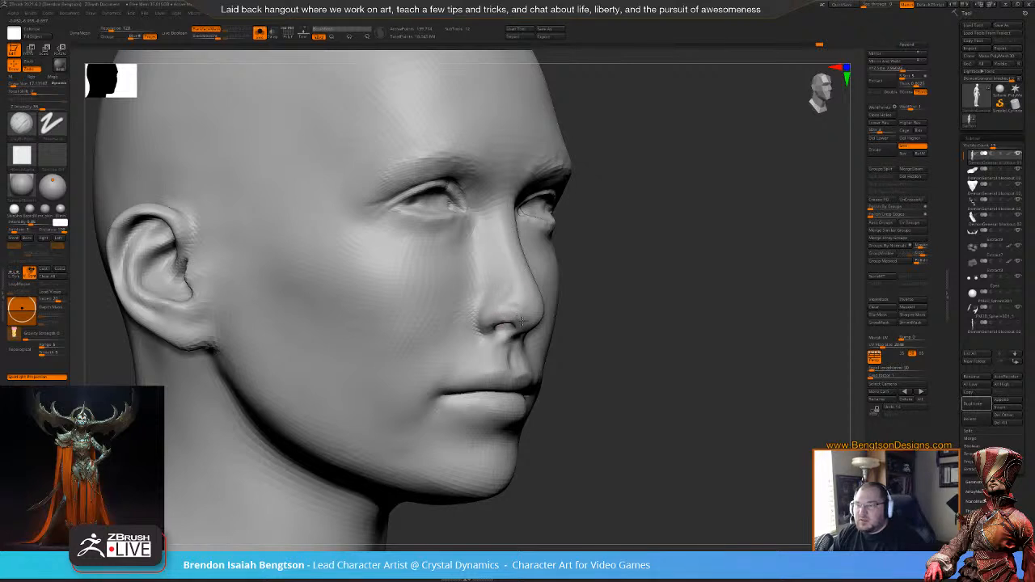
pyautogui.moveTo(529, 319); pyautogui.dragTo(496, 300, button='right')
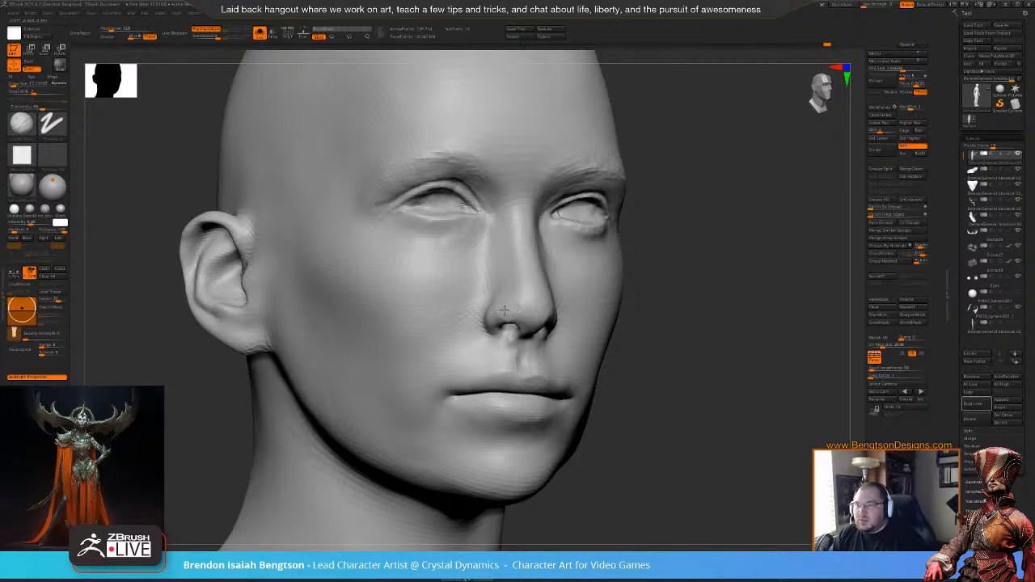
pyautogui.moveTo(528, 308)
pyautogui.mouseDown(button='right')
pyautogui.moveTo(734, 296)
pyautogui.moveTo(767, 363)
pyautogui.moveTo(530, 301)
pyautogui.mouseUp(button='right')
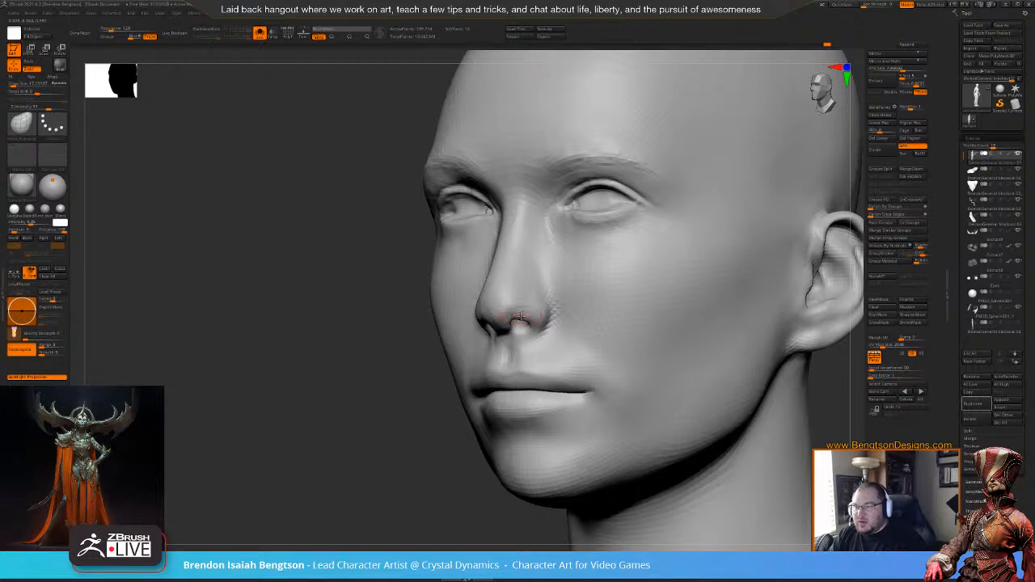
# - Refine the nostril and the underside of the nose tip with a smaller Move Topological brush
pyautogui.moveTo(399, 358)
pyautogui.keyDown('ctrl'); pyautogui.mouseDown(button='right')
pyautogui.moveTo(351, 432)
pyautogui.moveTo(342, 373)
pyautogui.mouseUp(button='right'); pyautogui.keyUp('ctrl')
pyautogui.press('space')
pyautogui.moveTo(525, 302); pyautogui.dragTo(520, 308)
pyautogui.press('ctrl')
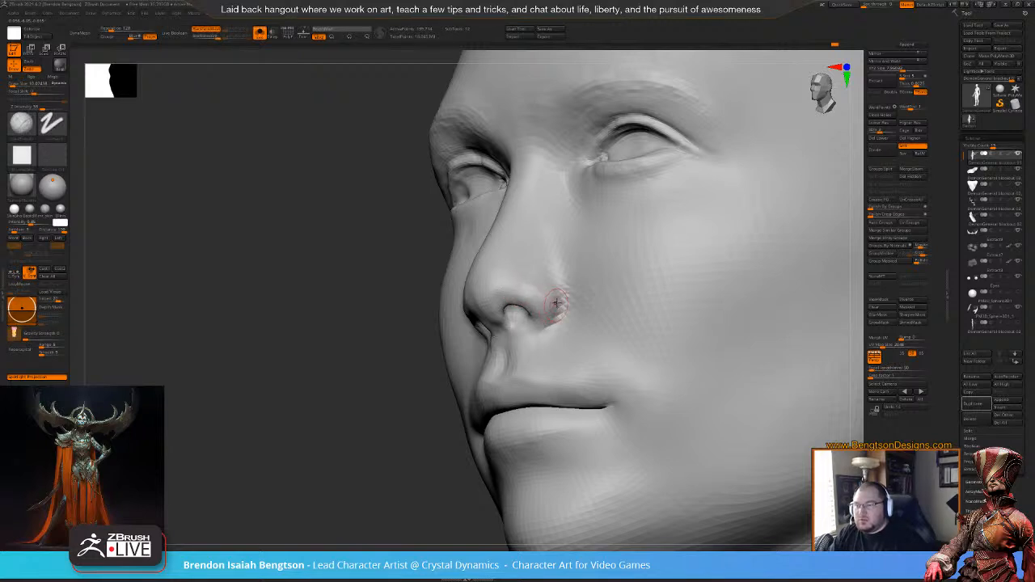
# - Raise the detail brush's intensity, turn off its texture, and carve the crease around the nostril wing
pyautogui.press('space')
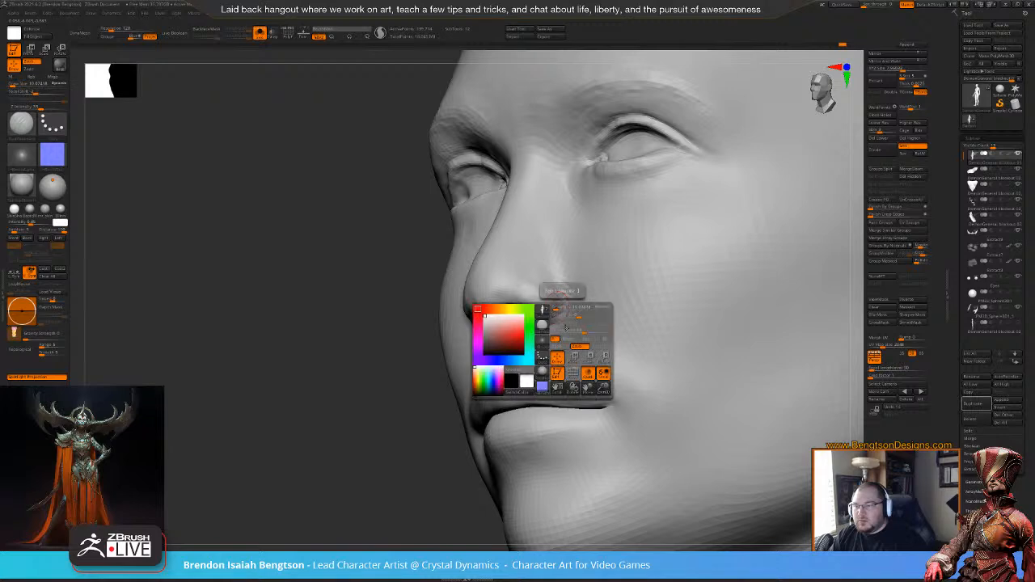
pyautogui.click(587, 329)
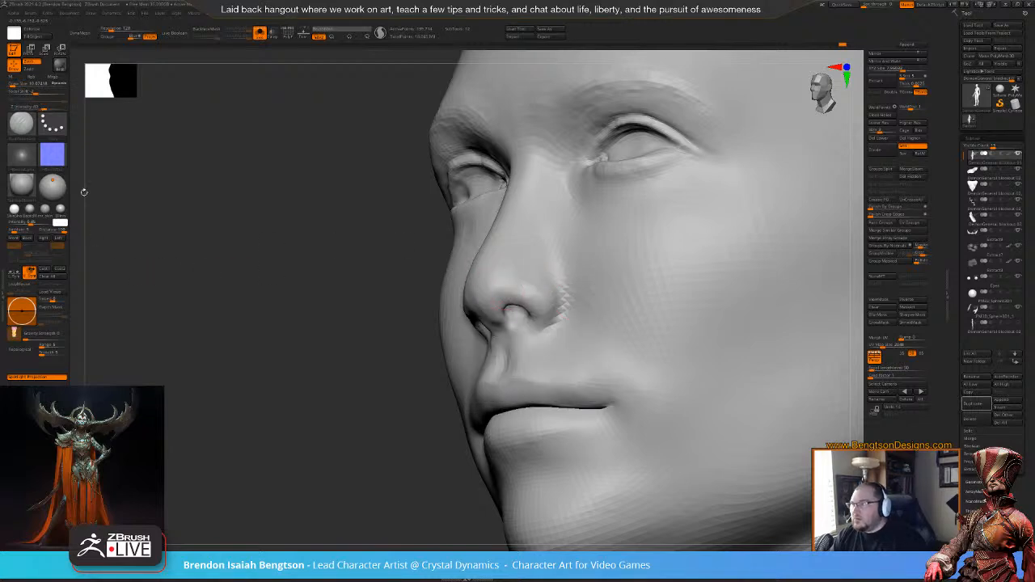
pyautogui.click(52, 154)
pyautogui.click(91, 174)
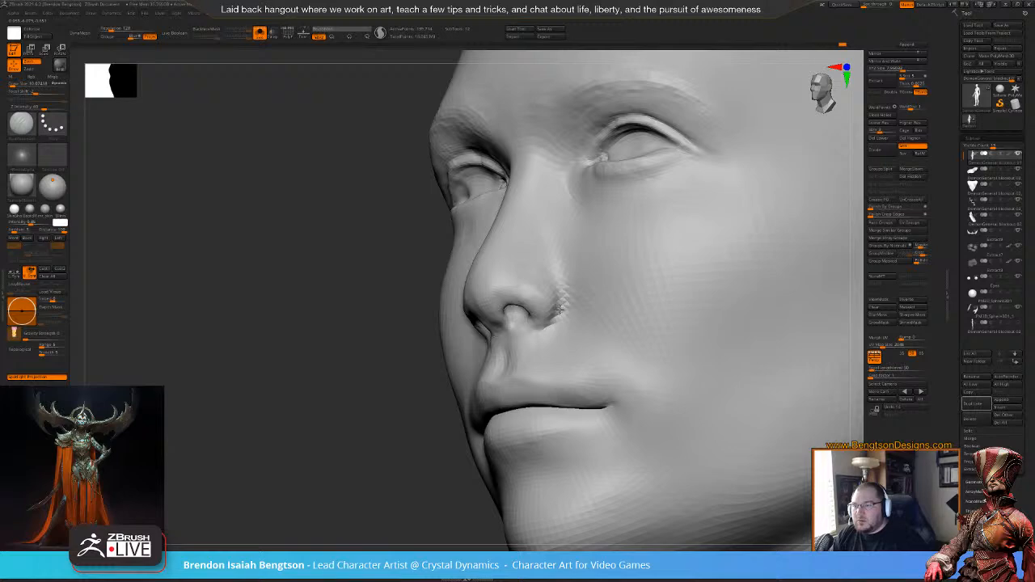
pyautogui.moveTo(397, 399); pyautogui.dragTo(497, 307)
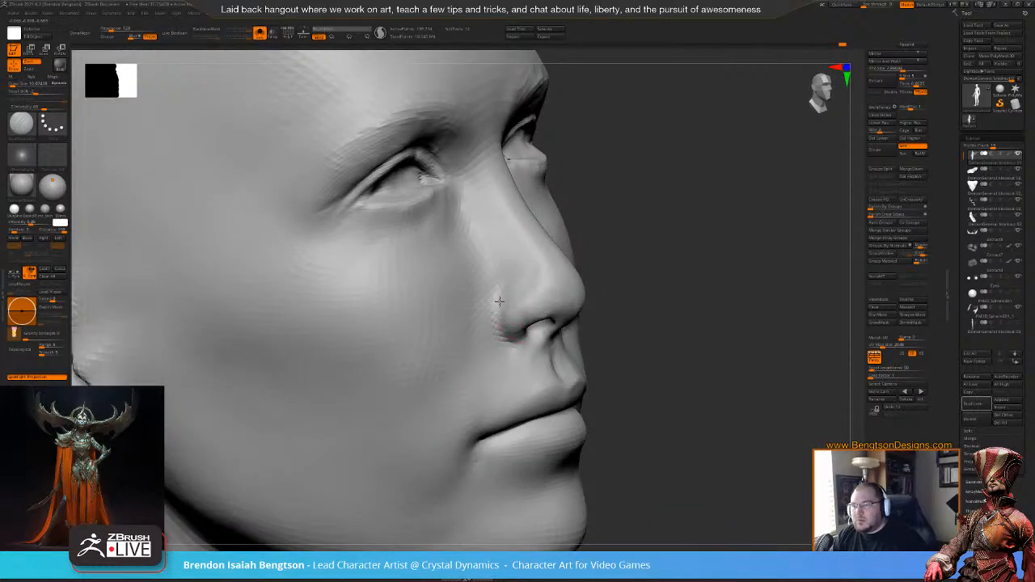
pyautogui.moveTo(514, 343); pyautogui.dragTo(499, 307)
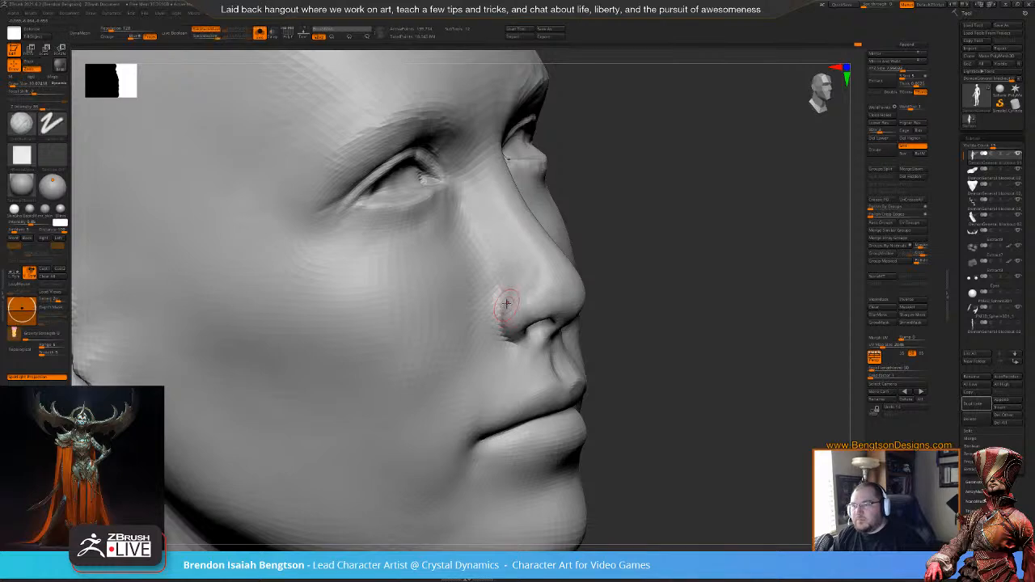
# - Shape the nostril openings and rims from below with the Move Topological brush
pyautogui.moveTo(721, 297); pyautogui.dragTo(698, 266)
pyautogui.moveTo(527, 312); pyautogui.dragTo(547, 279, button='right')
pyautogui.press('b')
pyautogui.press('m')
pyautogui.press('t')
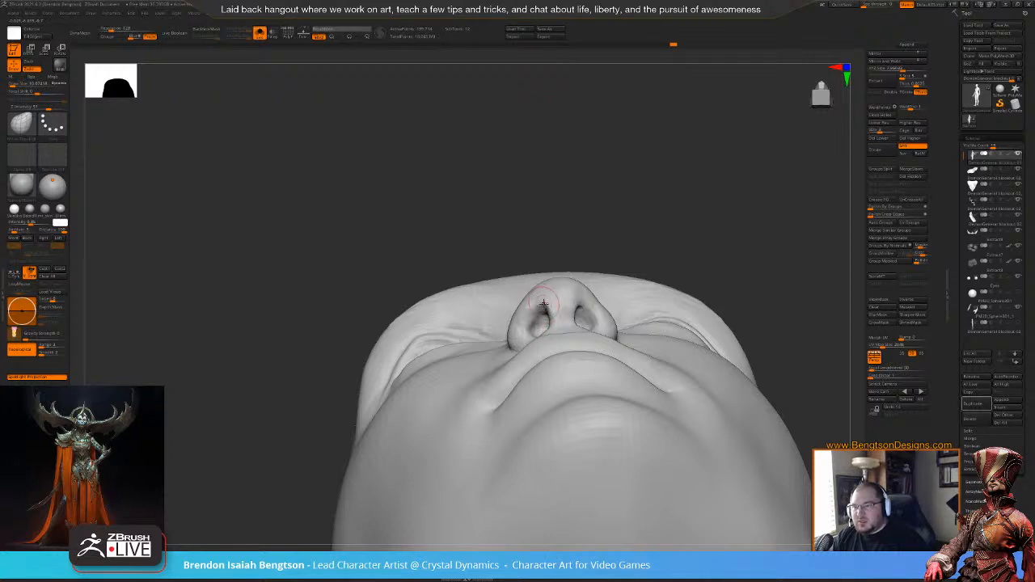
pyautogui.moveTo(574, 295); pyautogui.dragTo(649, 164, button='right')
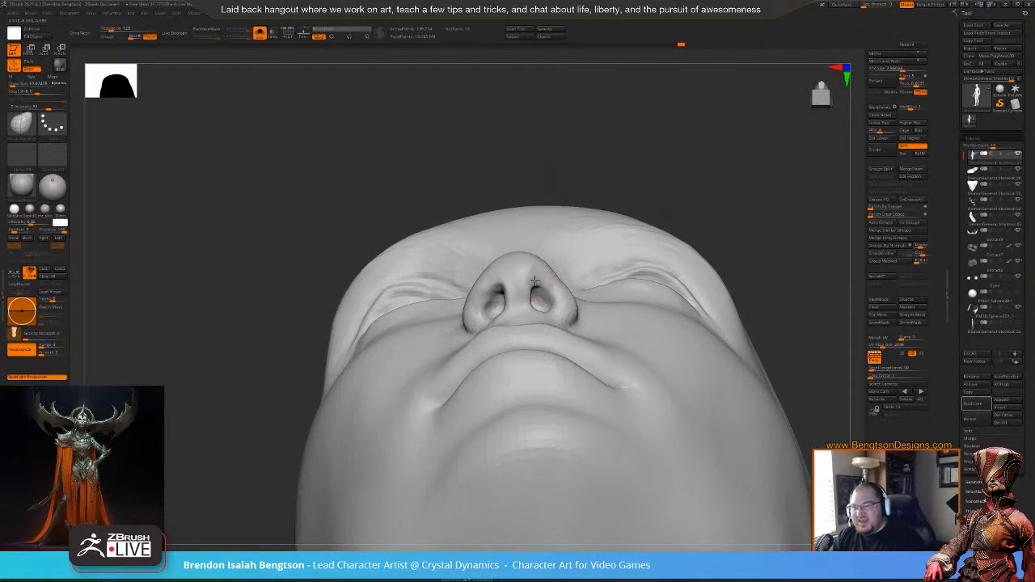
pyautogui.moveTo(496, 322); pyautogui.dragTo(504, 316)
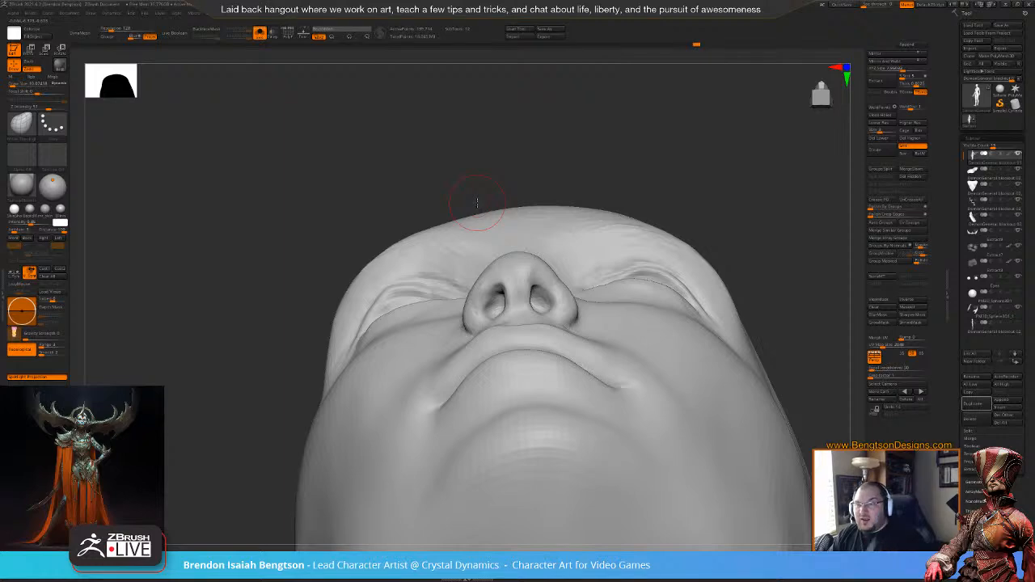
# - Smooth and refine the philtrum and the base of the nose between the nostrils
pyautogui.moveTo(667, 143)
pyautogui.mouseDown()
pyautogui.moveTo(663, 215)
pyautogui.moveTo(460, 321)
pyautogui.mouseUp()
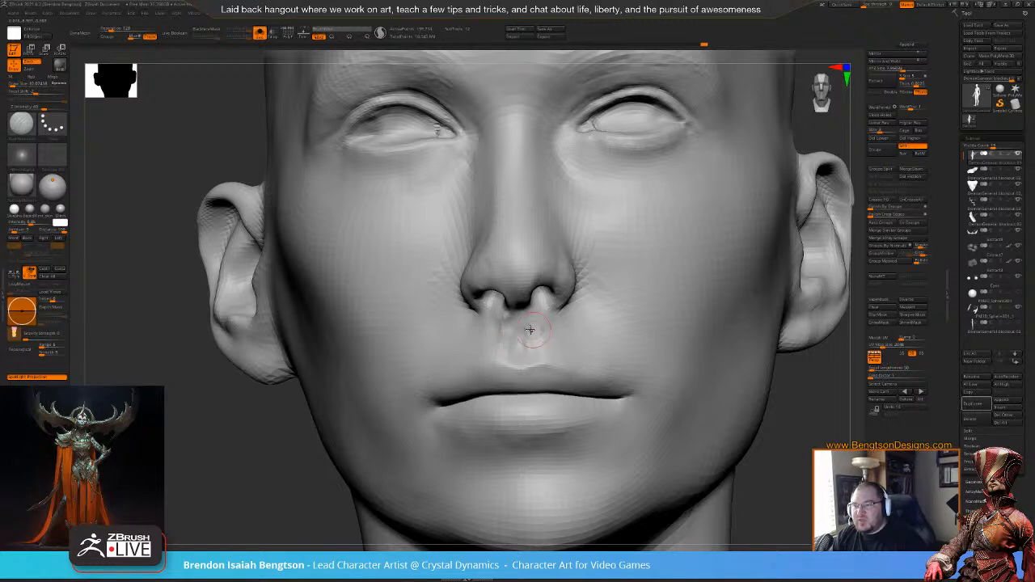
pyautogui.moveTo(532, 346); pyautogui.dragTo(453, 343, button='right')
pyautogui.keyDown('shift'); pyautogui.moveTo(511, 328); pyautogui.dragTo(517, 354); pyautogui.keyUp('shift')
pyautogui.moveTo(525, 362); pyautogui.dragTo(538, 319, button='right')
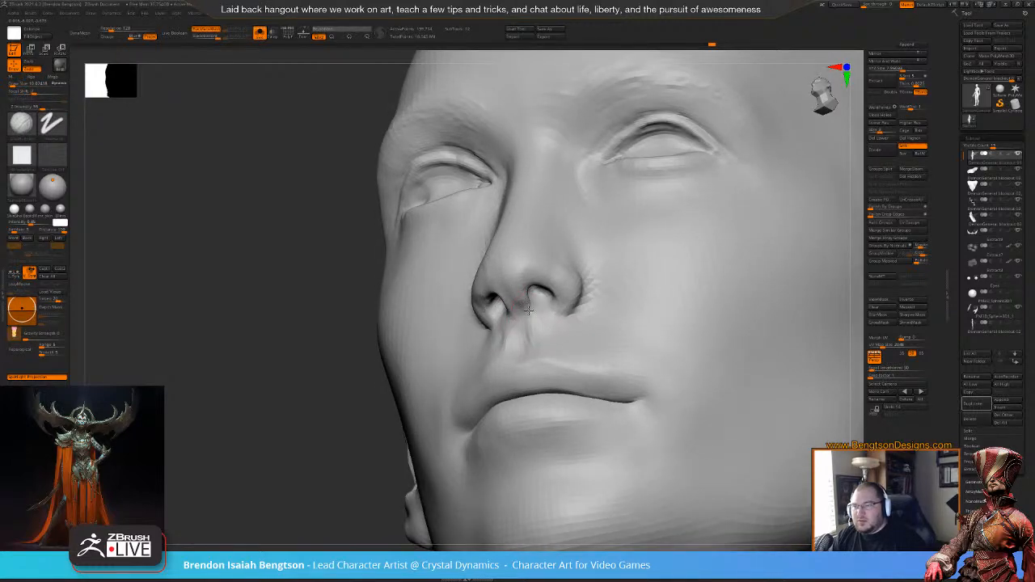
pyautogui.press('shift')
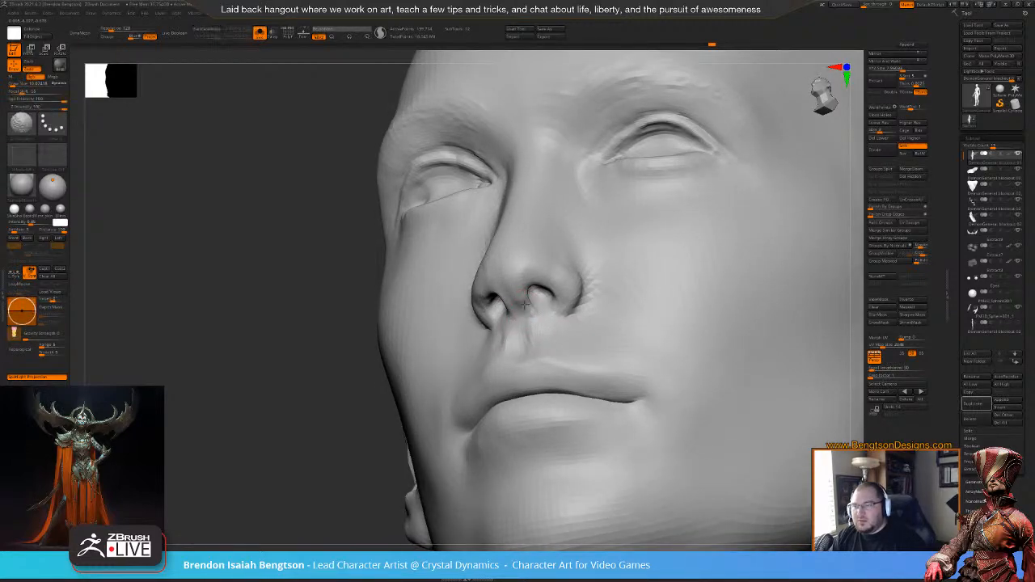
pyautogui.moveTo(519, 306); pyautogui.dragTo(432, 324, button='right')
# - Define the inner eye corners and smooth the area beneath the lower eyelids
pyautogui.keyDown('ctrl'); pyautogui.moveTo(437, 398); pyautogui.dragTo(422, 284, button='right'); pyautogui.keyUp('ctrl')
pyautogui.moveTo(425, 367)
pyautogui.mouseDown(button='right')
pyautogui.moveTo(473, 371)
pyautogui.moveTo(687, 279)
pyautogui.moveTo(672, 261)
pyautogui.moveTo(693, 284)
pyautogui.moveTo(583, 278)
pyautogui.moveTo(526, 245)
pyautogui.moveTo(576, 212)
pyautogui.mouseUp(button='right')
pyautogui.press('b')
pyautogui.press('m')
pyautogui.press('t')
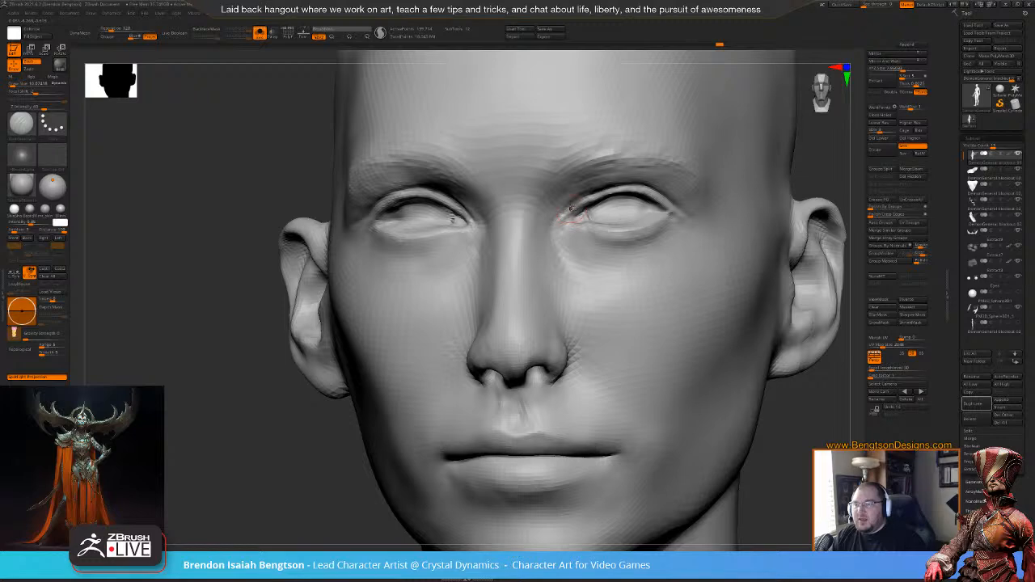
pyautogui.moveTo(553, 249)
pyautogui.mouseDown(button='right')
pyautogui.moveTo(557, 236)
pyautogui.moveTo(545, 291)
pyautogui.moveTo(552, 282)
pyautogui.mouseUp(button='right')
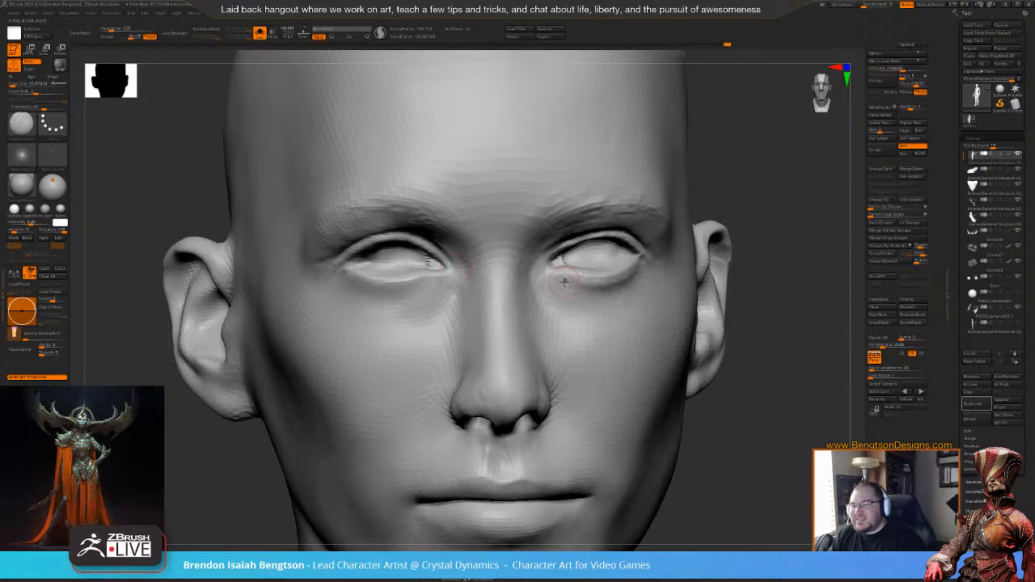
pyautogui.keyDown('shift'); pyautogui.moveTo(578, 288); pyautogui.dragTo(604, 283); pyautogui.keyUp('shift')
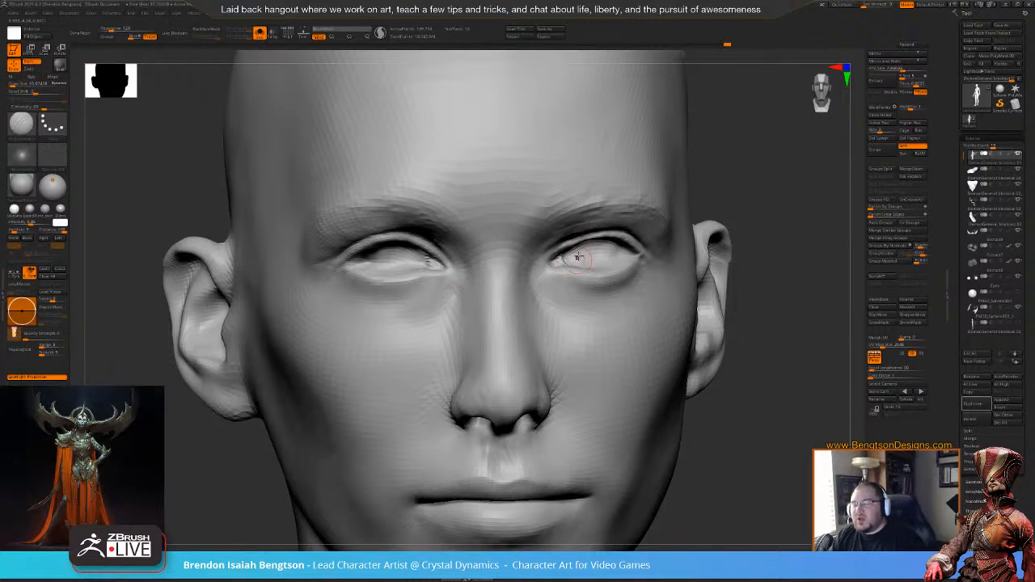
pyautogui.press('ctrl')
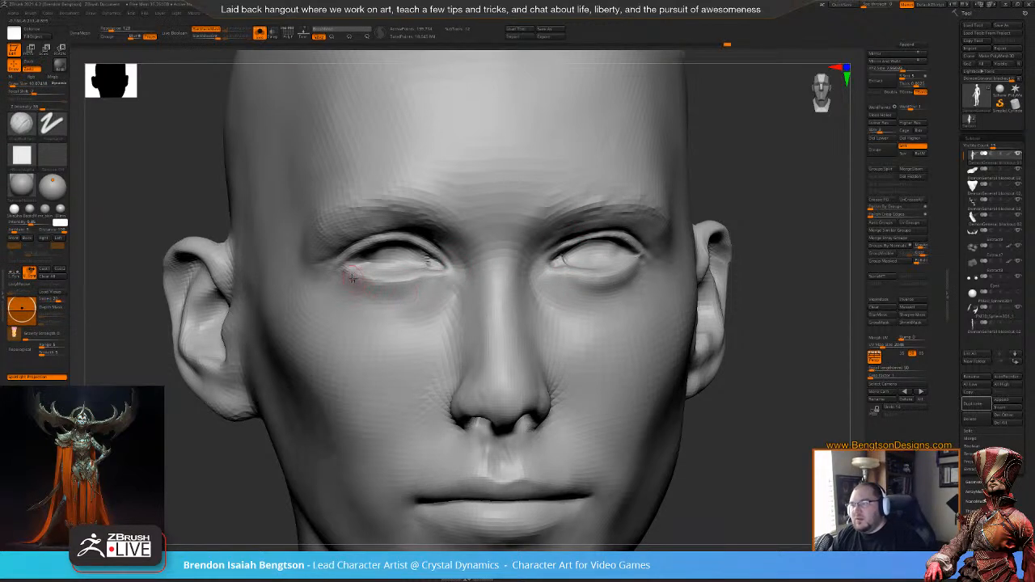
pyautogui.press('2')
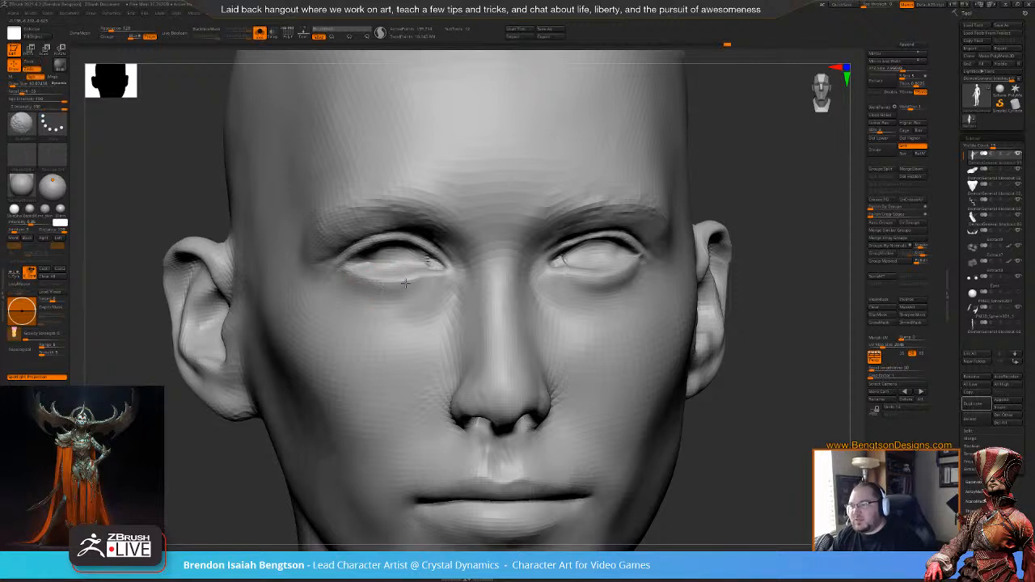
# - Enlarge the Move Topological brush and try adjusting the back of the skull in profile
pyautogui.press('f')
pyautogui.moveTo(795, 170)
pyautogui.mouseDown()
pyautogui.moveTo(700, 326)
pyautogui.moveTo(670, 324)
pyautogui.mouseUp()
pyautogui.press('space')
pyautogui.press('space')
pyautogui.click(486, 246)
pyautogui.moveTo(575, 235); pyautogui.dragTo(658, 224)
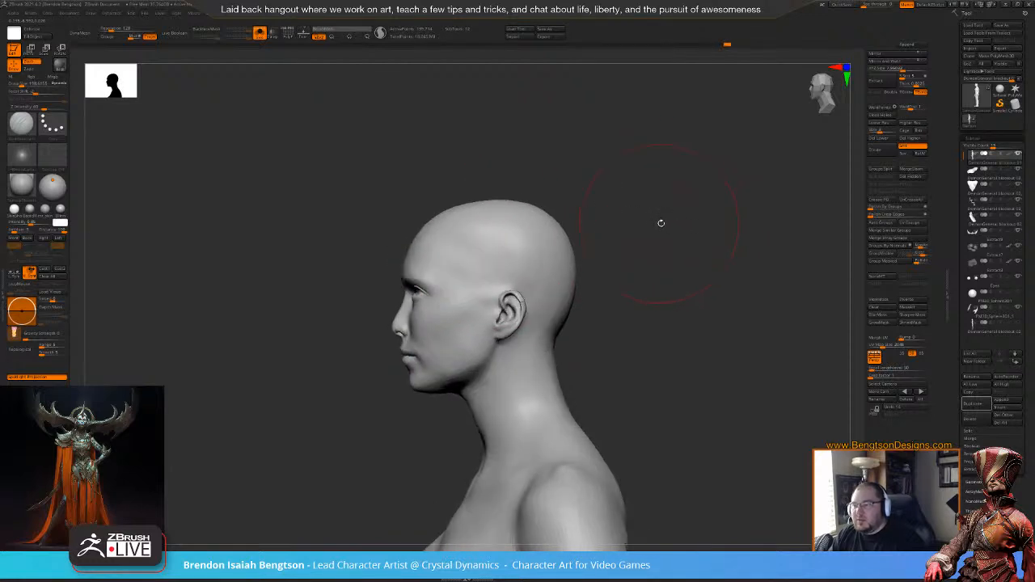
pyautogui.press('b')
pyautogui.press('m')
pyautogui.press('t')
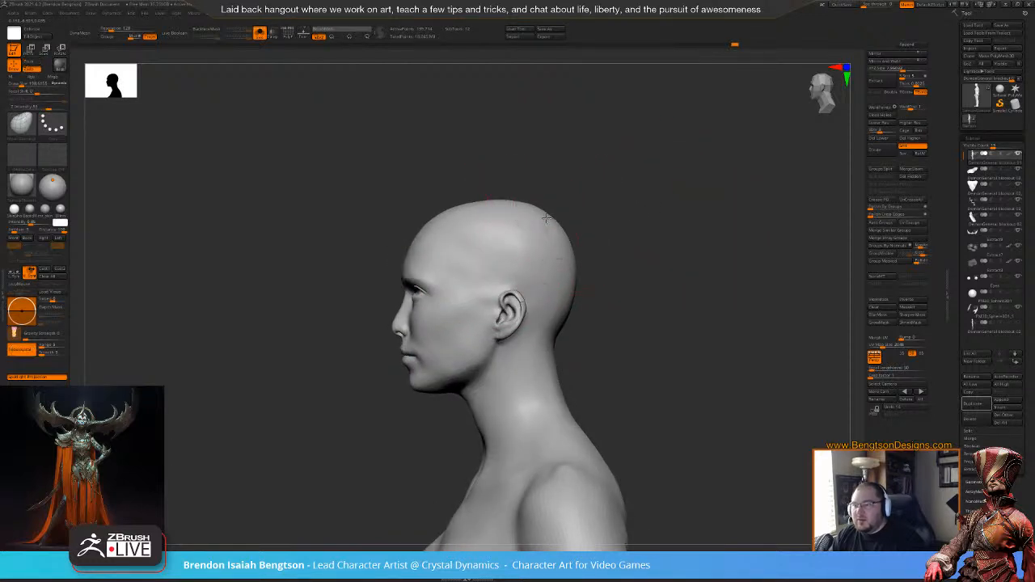
pyautogui.moveTo(570, 220); pyautogui.dragTo(567, 319)
pyautogui.press('ctrl')
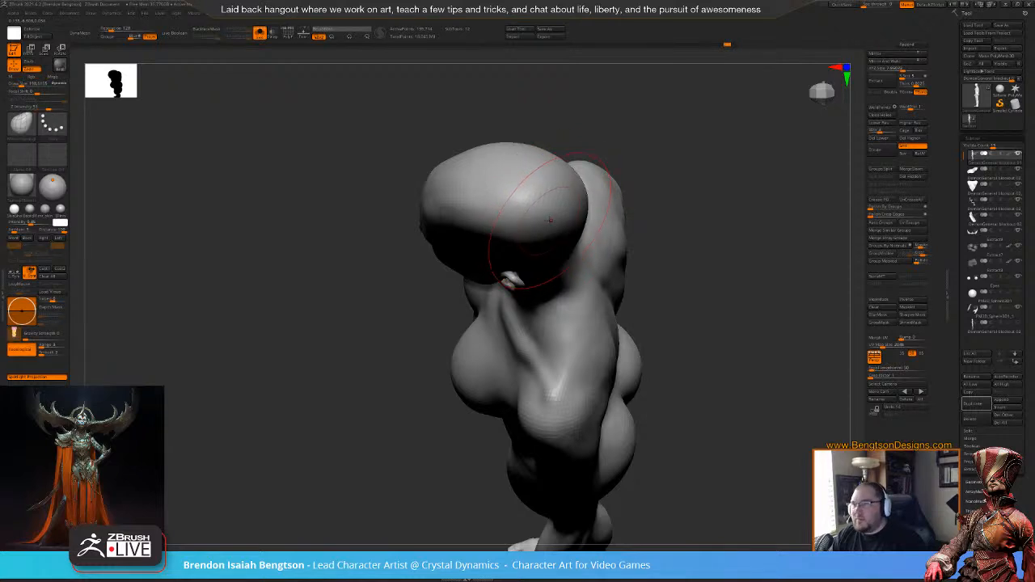
# - Adjust the back of the skull and the head and neck posture in profile with a large Move Topological brush
pyautogui.moveTo(684, 257); pyautogui.dragTo(682, 147)
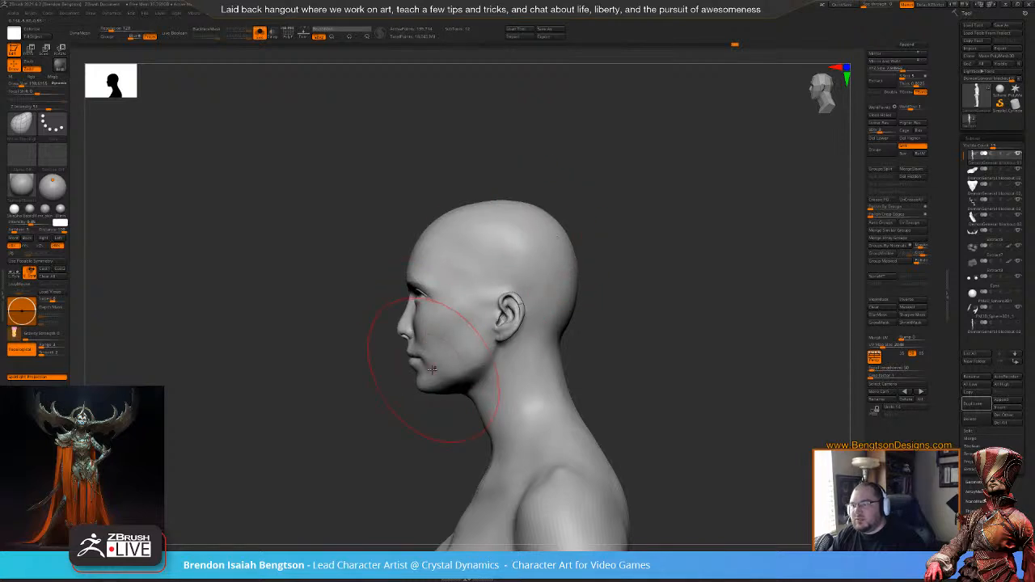
pyautogui.moveTo(382, 412); pyautogui.dragTo(455, 418)
pyautogui.press('space')
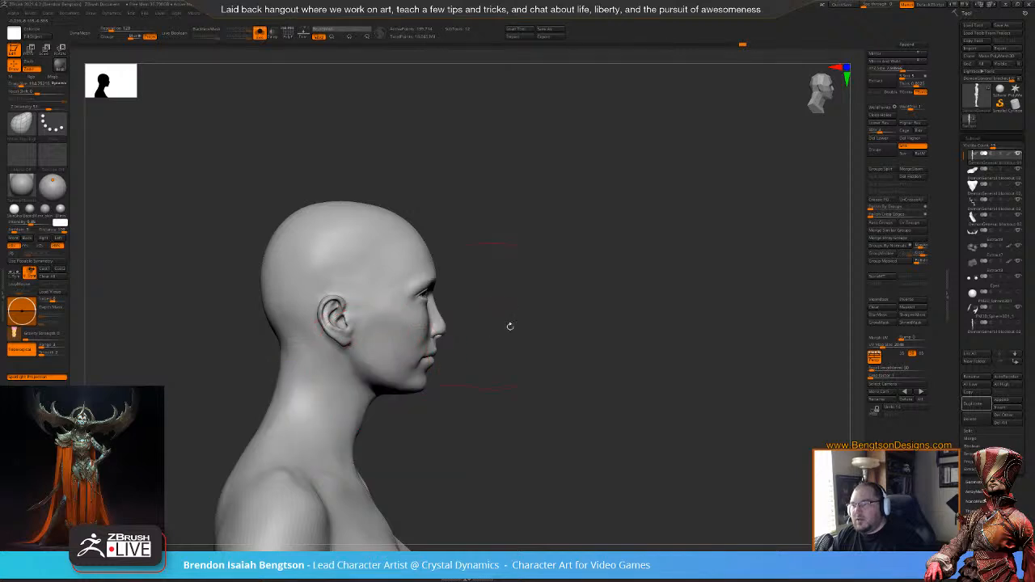
pyautogui.keyDown('alt'); pyautogui.moveTo(490, 307); pyautogui.dragTo(547, 233); pyautogui.keyUp('alt')
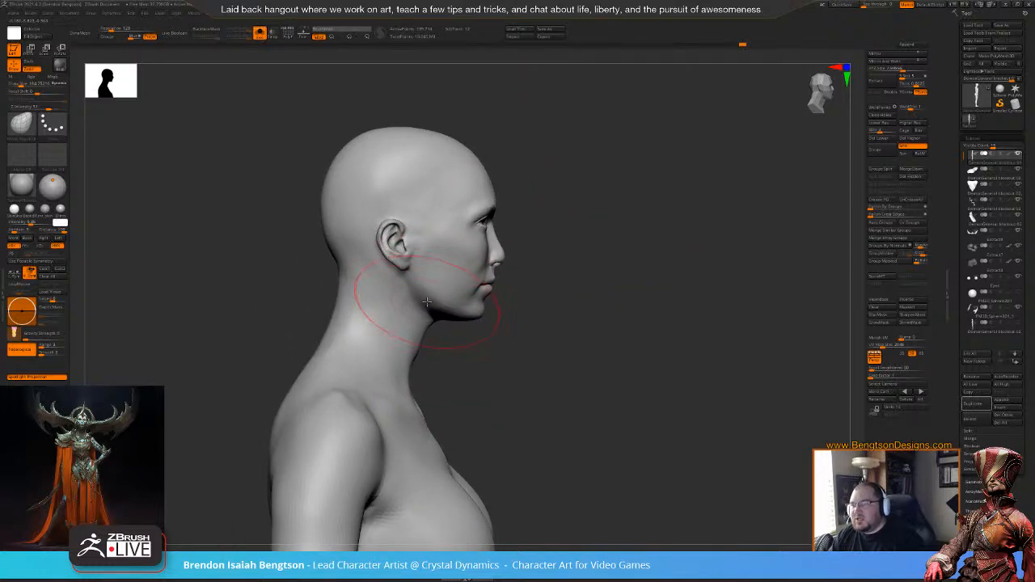
pyautogui.moveTo(512, 354)
pyautogui.mouseDown()
pyautogui.moveTo(458, 324)
pyautogui.moveTo(462, 331)
pyautogui.moveTo(466, 323)
pyautogui.moveTo(452, 325)
pyautogui.mouseUp()
pyautogui.press('space')
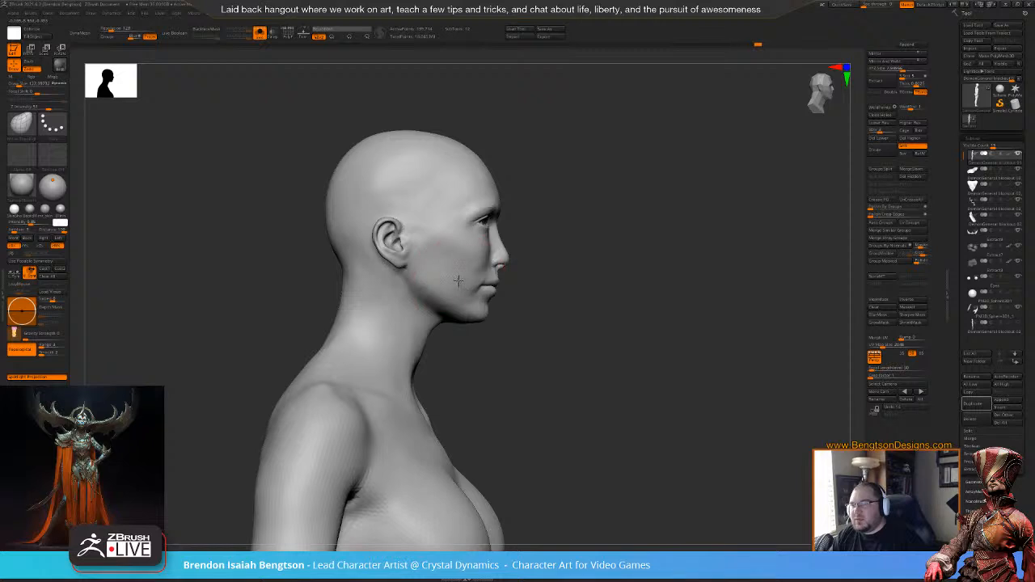
# - Reduce the Move Topological brush size and refine the jaw angle where it meets the neck
pyautogui.press('space')
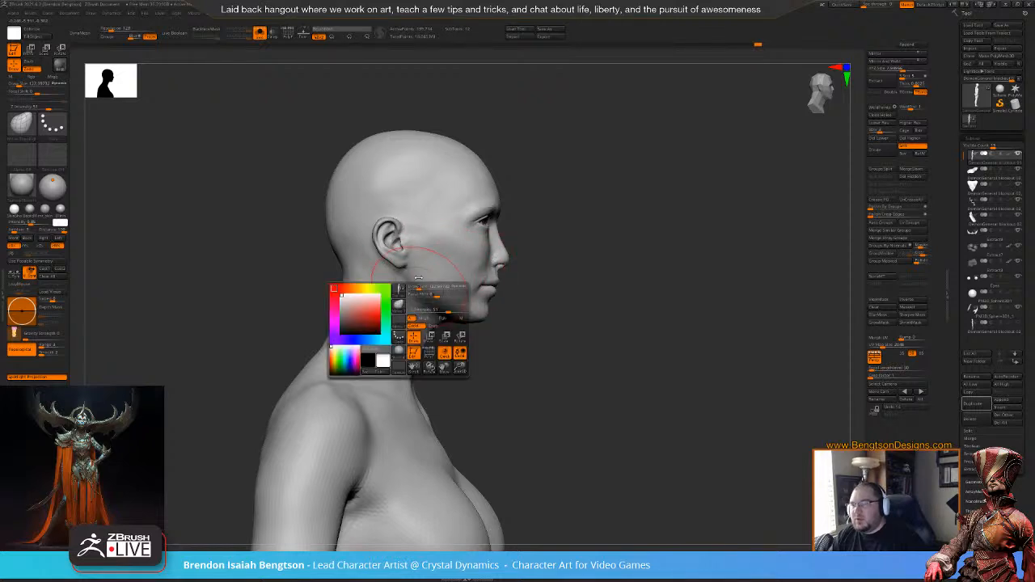
pyautogui.moveTo(419, 288); pyautogui.dragTo(418, 291)
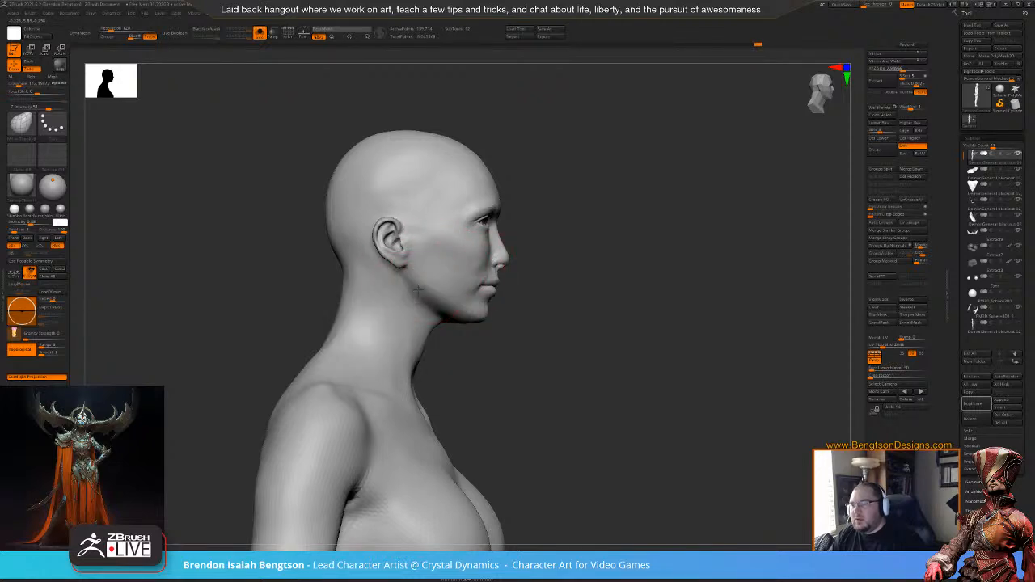
pyautogui.moveTo(561, 342); pyautogui.dragTo(494, 327)
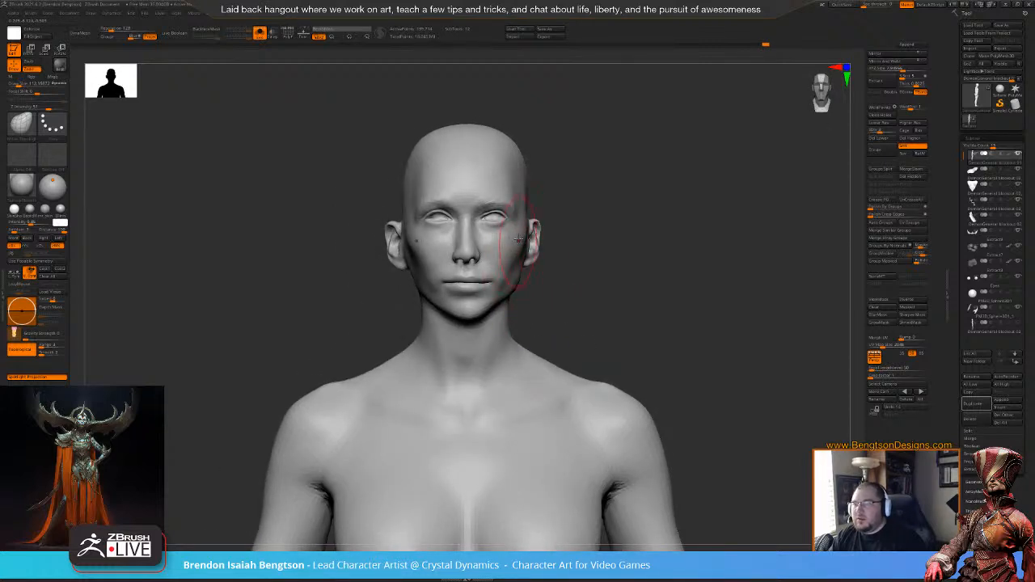
# - Reshape the upper sides of the cranium symmetrically in front view
pyautogui.keyDown('alt'); pyautogui.moveTo(604, 182); pyautogui.dragTo(687, 190); pyautogui.keyUp('alt')
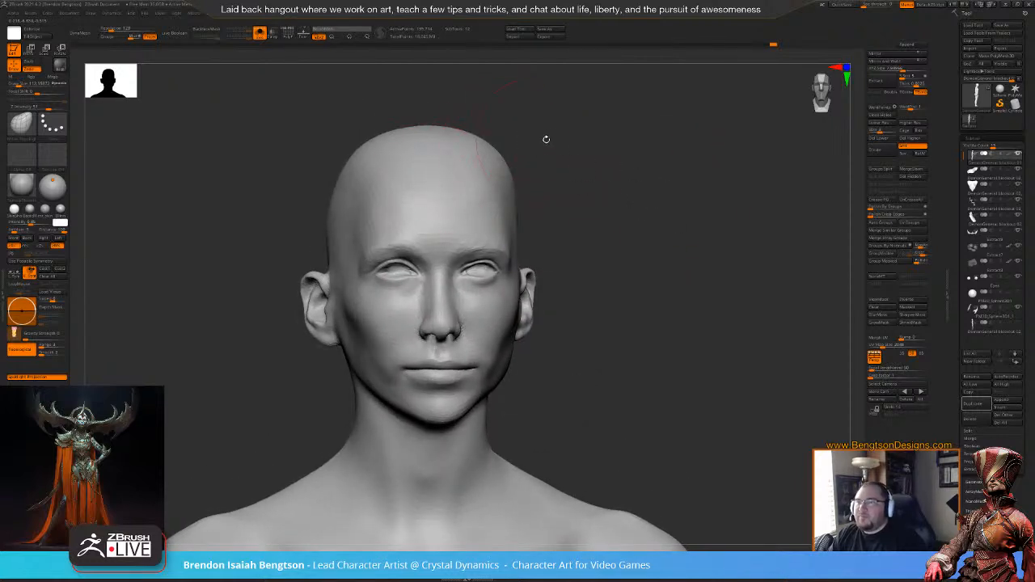
pyautogui.moveTo(541, 141); pyautogui.dragTo(521, 144)
pyautogui.press('x')
pyautogui.moveTo(513, 171); pyautogui.dragTo(518, 171)
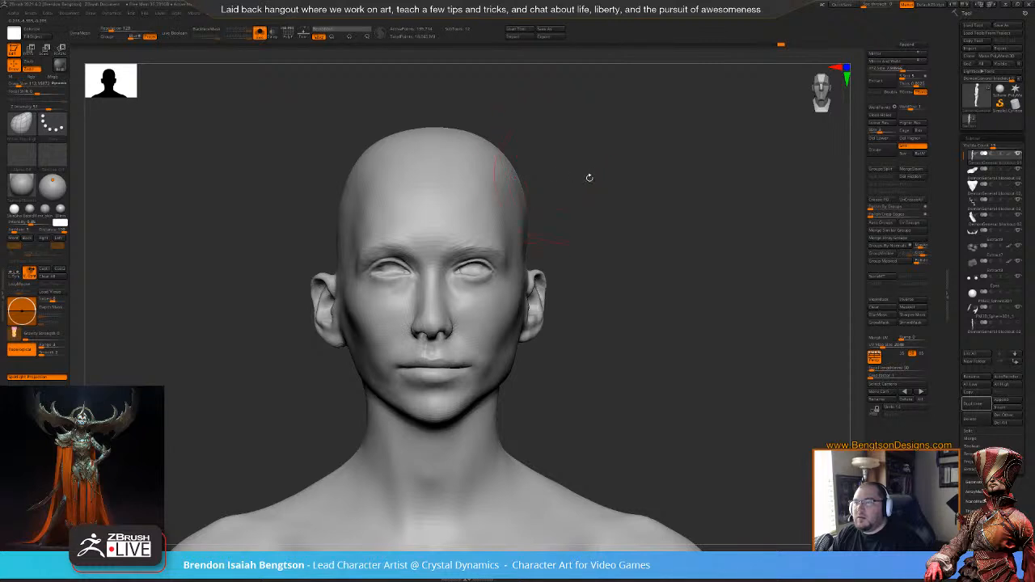
# - Examine the jawline, chin and overall head shape from the front and three-quarter views
pyautogui.press('1')
pyautogui.moveTo(610, 173)
pyautogui.mouseDown()
pyautogui.moveTo(612, 214)
pyautogui.moveTo(616, 157)
pyautogui.mouseUp()
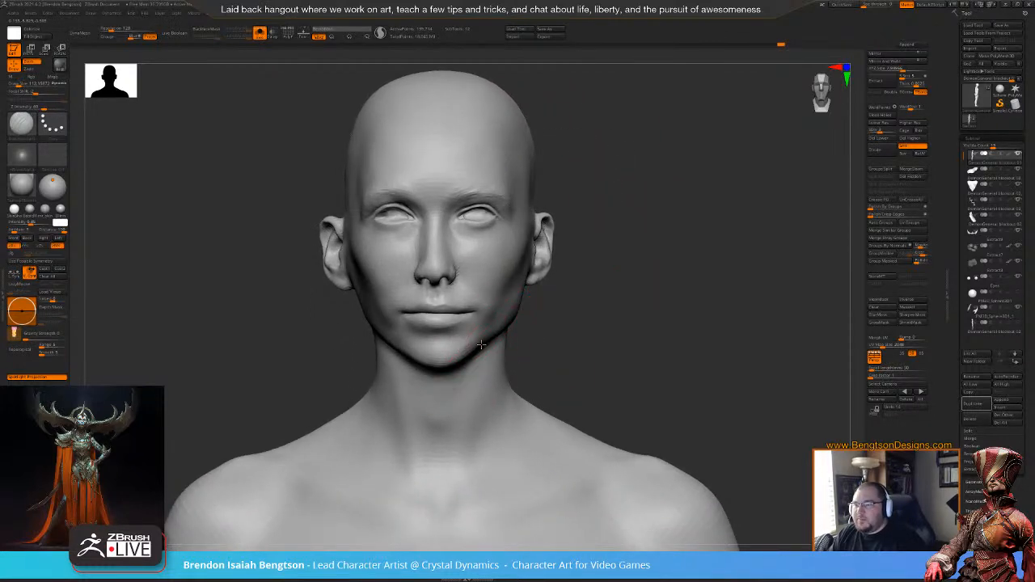
pyautogui.press('x')
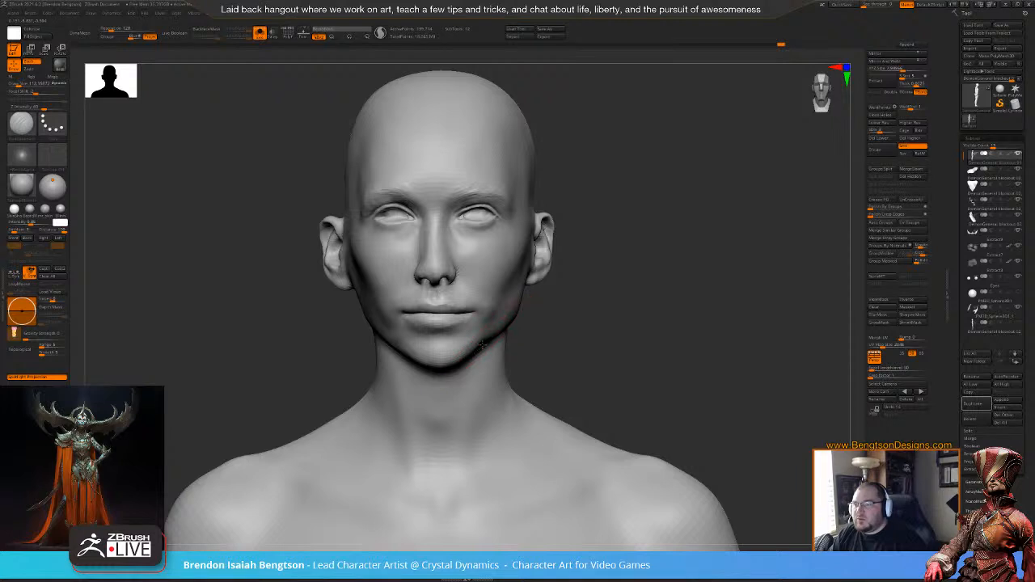
pyautogui.moveTo(611, 332); pyautogui.dragTo(517, 333)
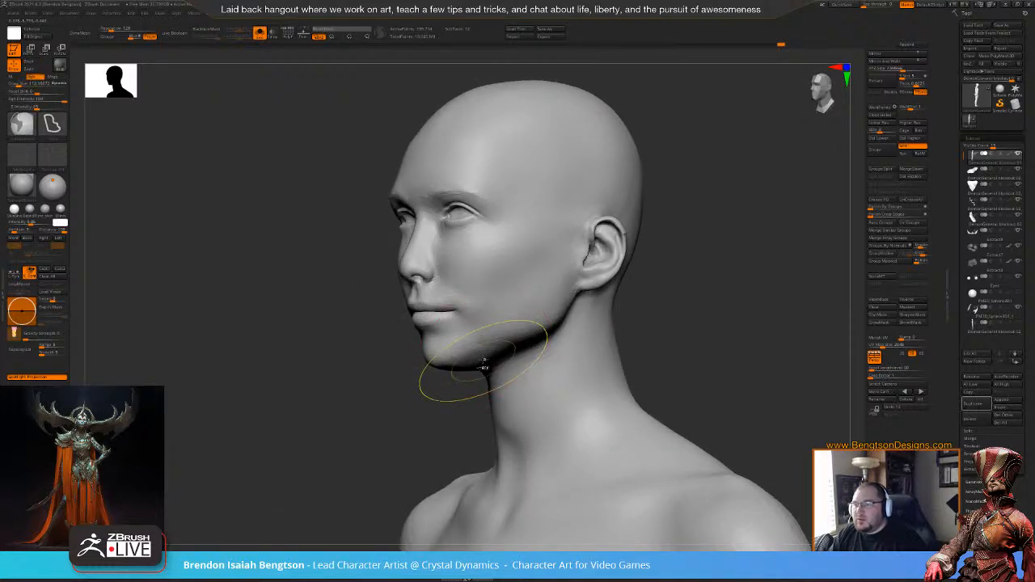
pyautogui.hotkey('ctrl', '1')
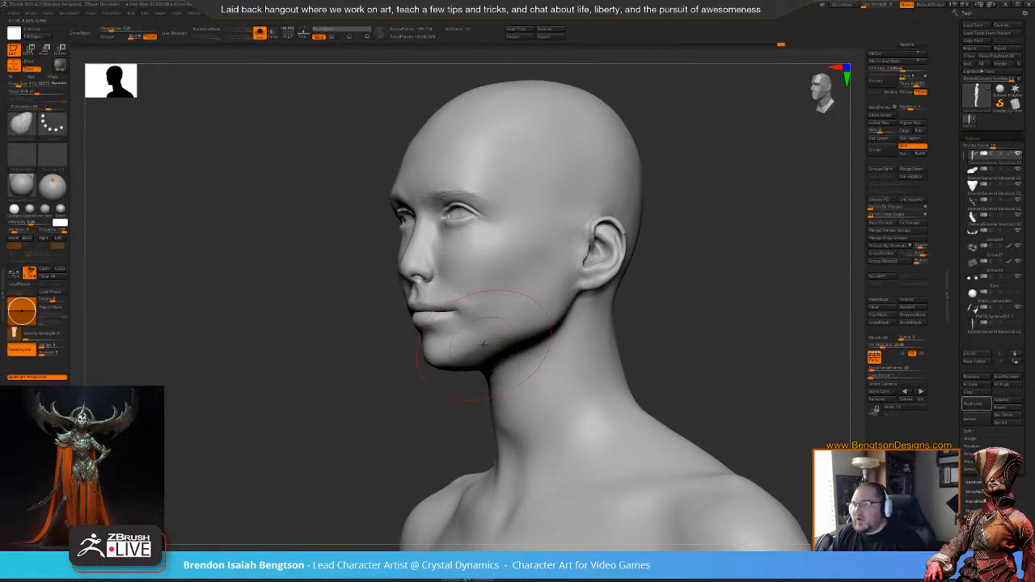
pyautogui.moveTo(399, 381)
pyautogui.mouseDown()
pyautogui.moveTo(393, 396)
pyautogui.moveTo(416, 408)
pyautogui.moveTo(392, 398)
pyautogui.moveTo(439, 399)
pyautogui.mouseUp()
pyautogui.moveTo(675, 221); pyautogui.dragTo(678, 282)
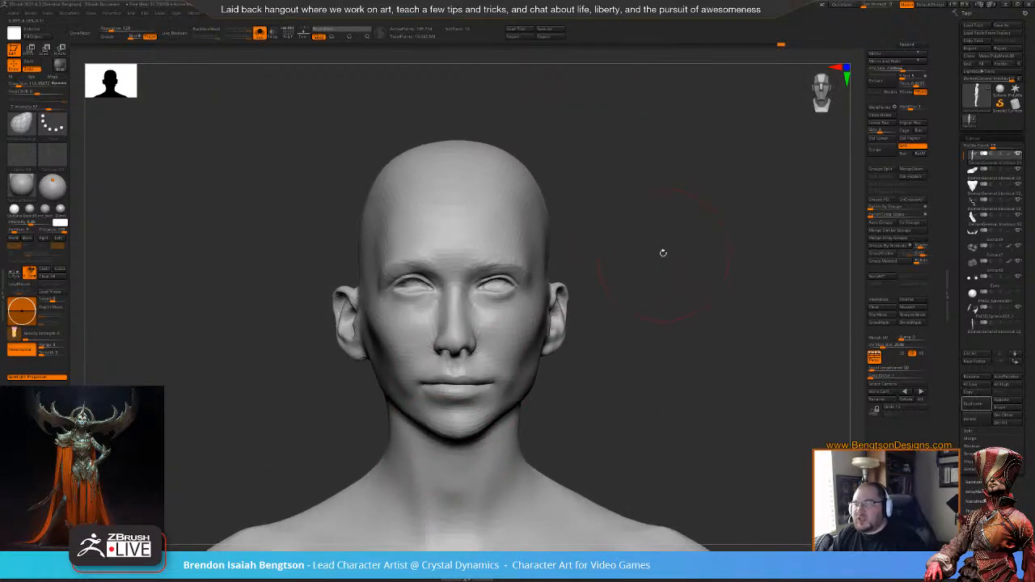
pyautogui.moveTo(645, 221); pyautogui.dragTo(633, 216)
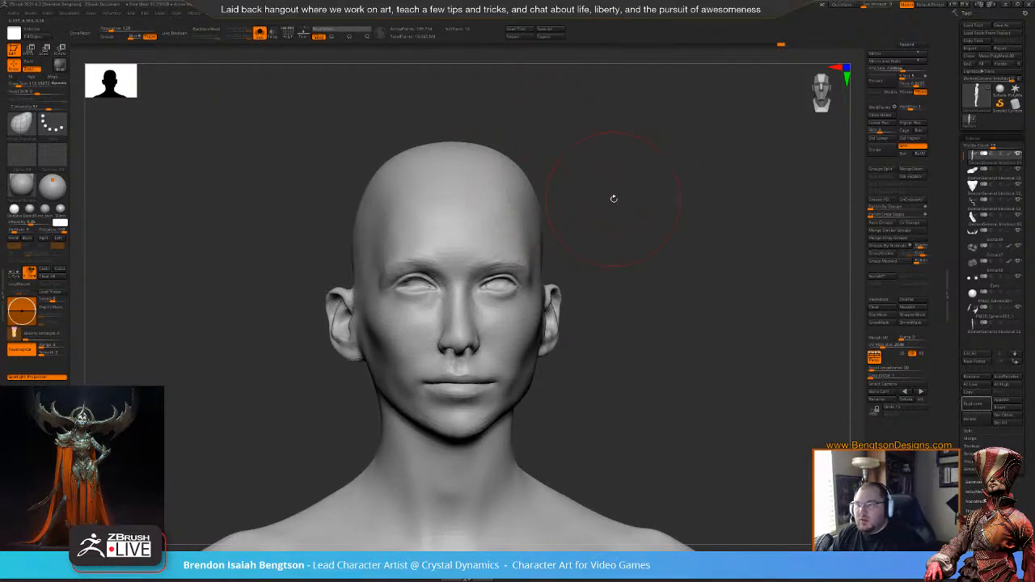
pyautogui.moveTo(612, 203); pyautogui.dragTo(596, 125)
# - Move the light above the head, render a shadowed preview and compare the face with the concept art
pyautogui.moveTo(1034, 198); pyautogui.dragTo(691, 228, button='right')
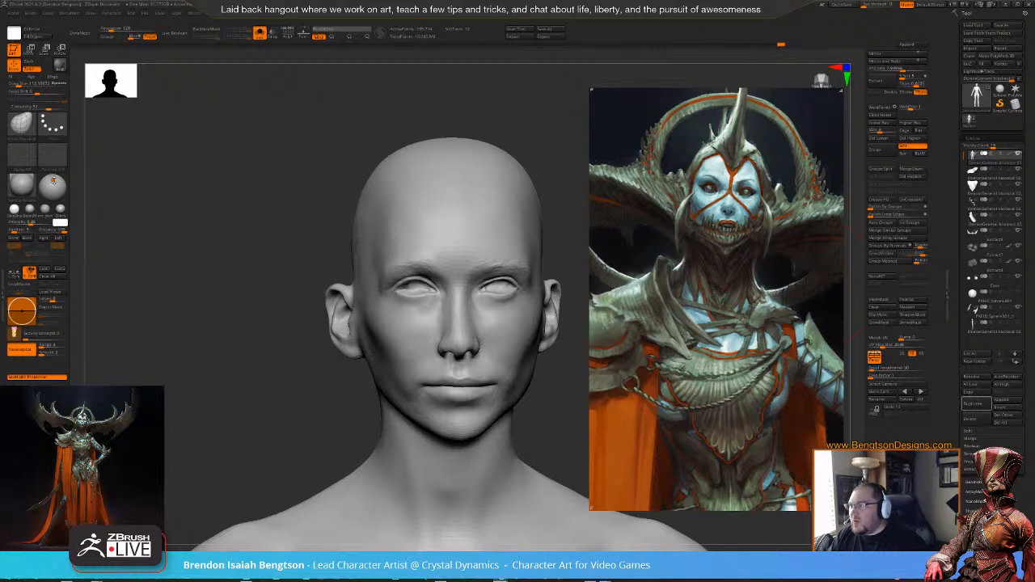
pyautogui.hotkey('alt', 'Tab')
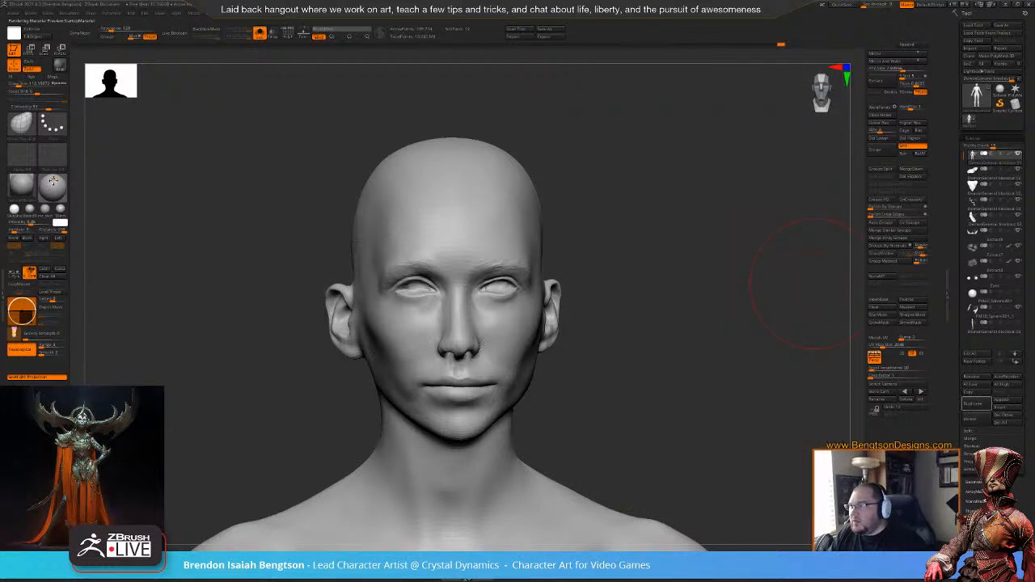
pyautogui.click(53, 180)
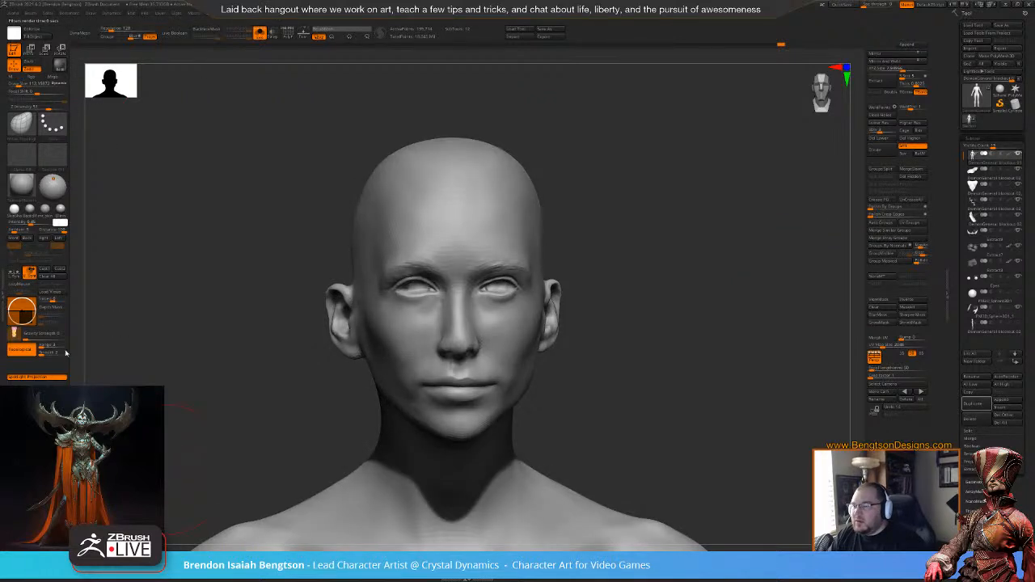
pyautogui.click(53, 180)
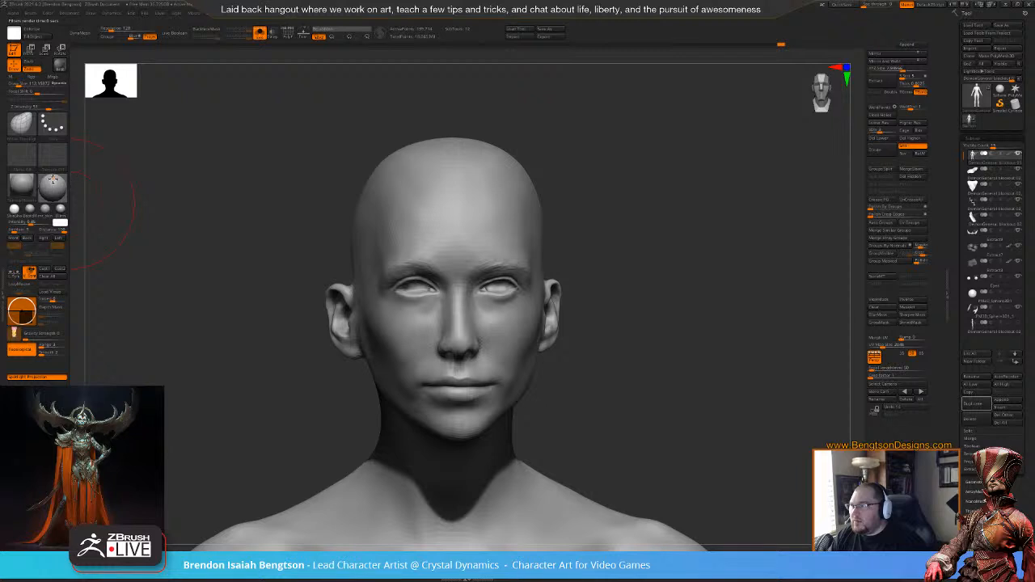
pyautogui.click(52, 175)
pyautogui.click(60, 66)
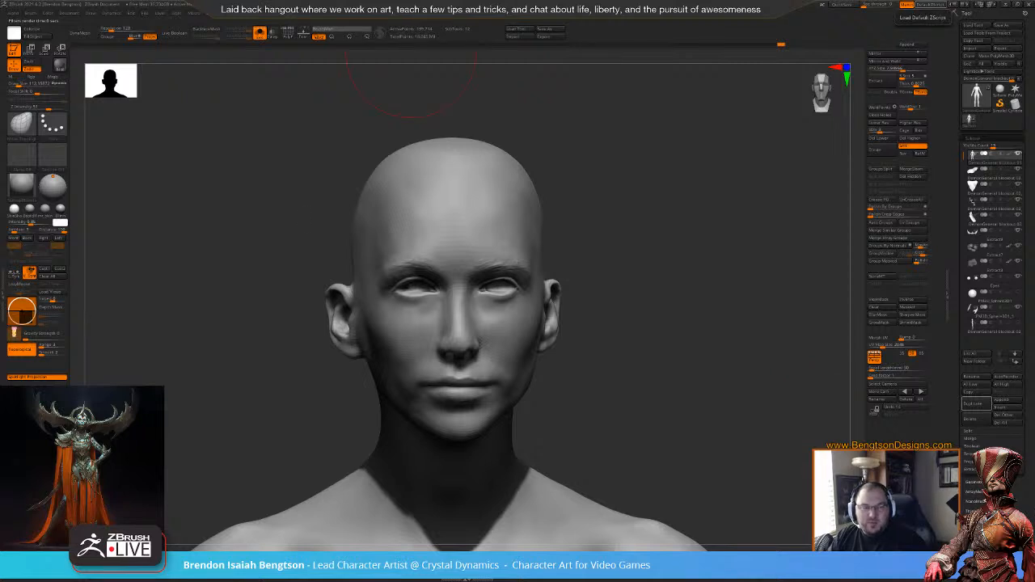
pyautogui.moveTo(715, 234); pyautogui.dragTo(721, 277, button='right')
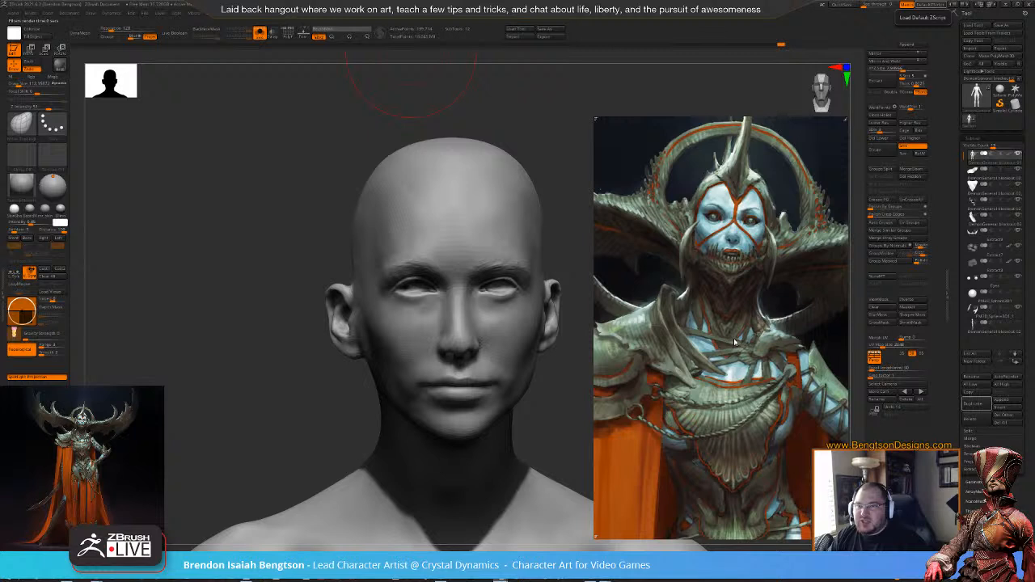
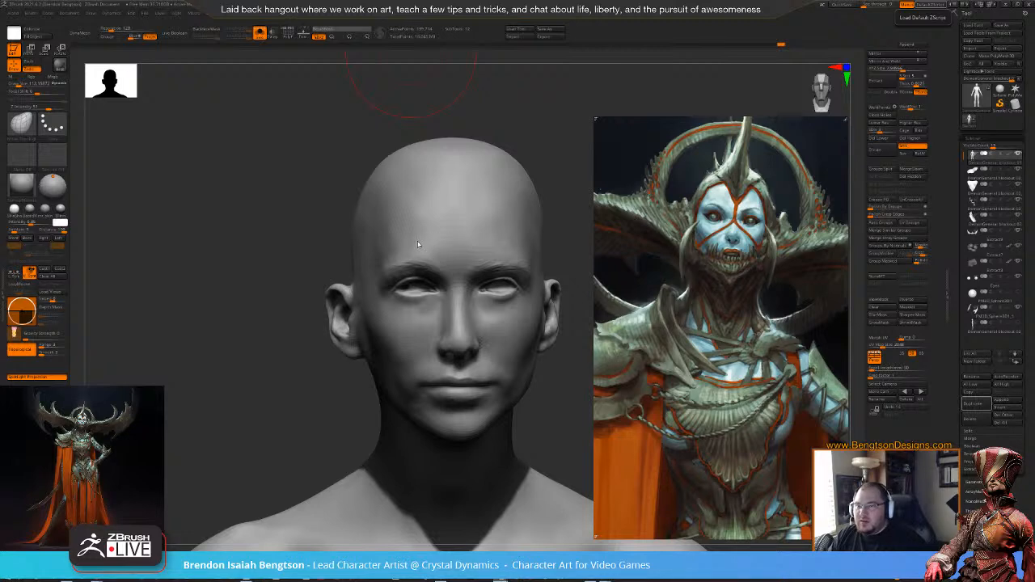
pyautogui.hotkey('alt', 'Tab')
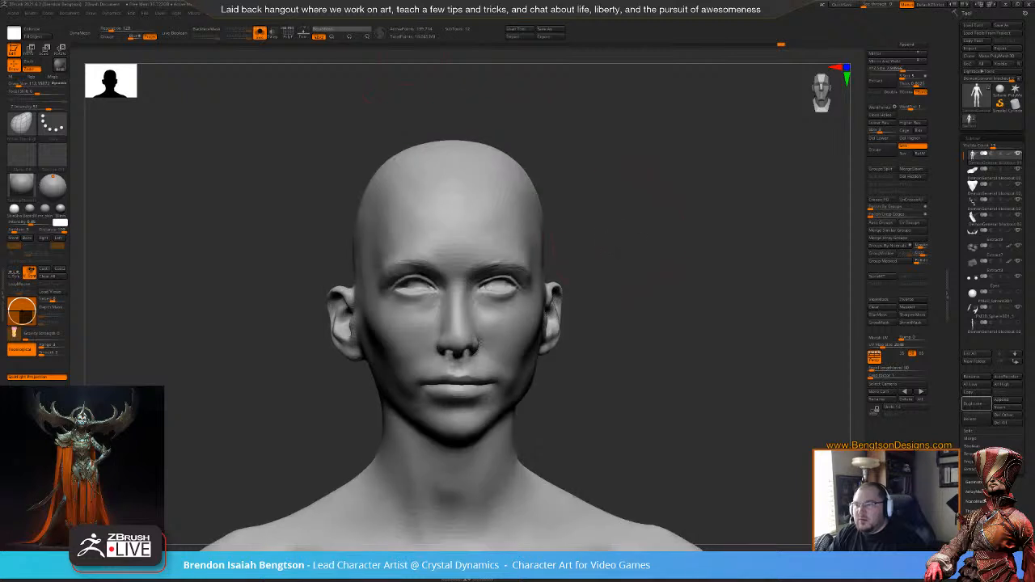
# - Shape the forehead above the brows with a smaller Move Topological brush, checking it from both three-quarter views
pyautogui.moveTo(628, 226); pyautogui.dragTo(517, 238)
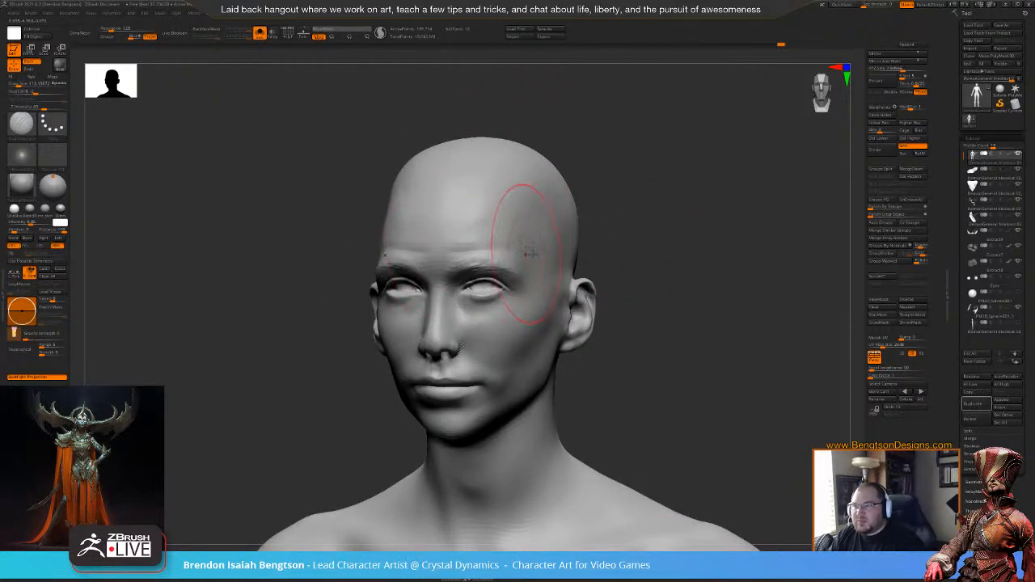
pyautogui.moveTo(602, 242); pyautogui.dragTo(468, 238)
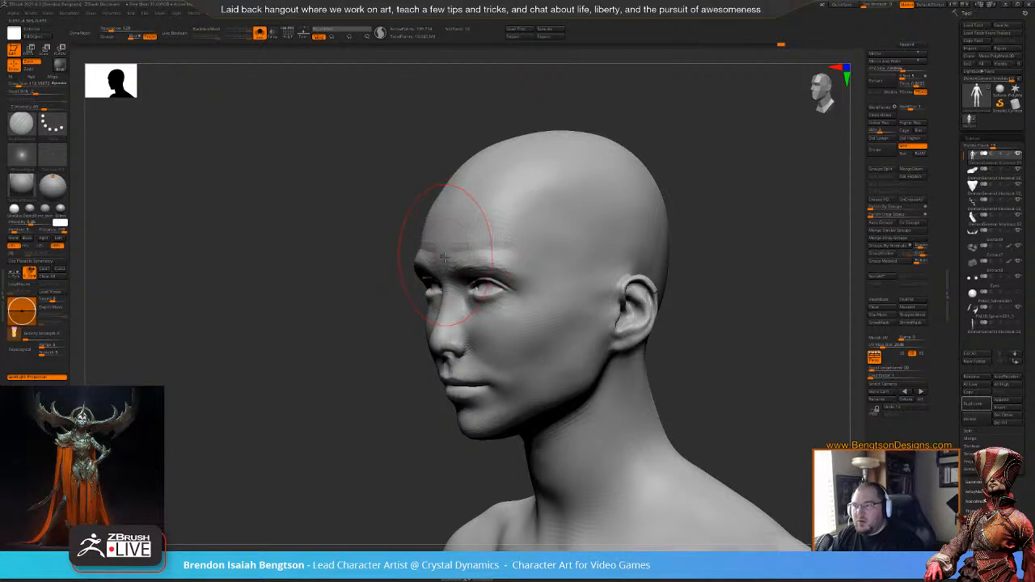
pyautogui.moveTo(677, 132)
pyautogui.mouseDown()
pyautogui.moveTo(709, 131)
pyautogui.moveTo(644, 170)
pyautogui.moveTo(677, 172)
pyautogui.mouseUp()
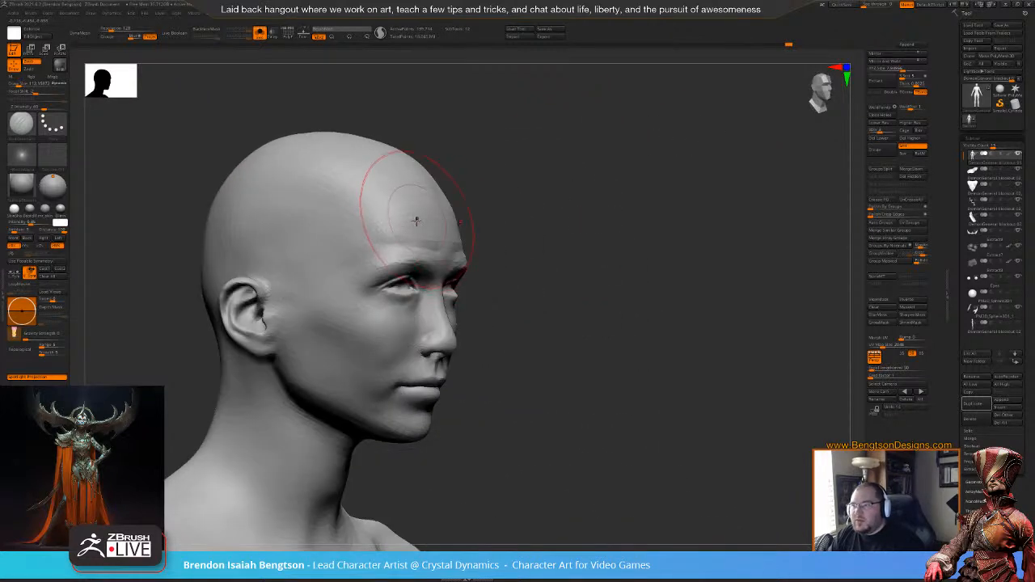
pyautogui.press('space')
pyautogui.moveTo(423, 231)
pyautogui.mouseDown()
pyautogui.moveTo(391, 229)
pyautogui.moveTo(374, 201)
pyautogui.mouseUp()
pyautogui.keyDown('shift'); pyautogui.moveTo(463, 171); pyautogui.dragTo(478, 166); pyautogui.keyUp('shift')
pyautogui.press('space')
pyautogui.moveTo(409, 195); pyautogui.dragTo(404, 195)
pyautogui.moveTo(517, 171); pyautogui.dragTo(455, 176)
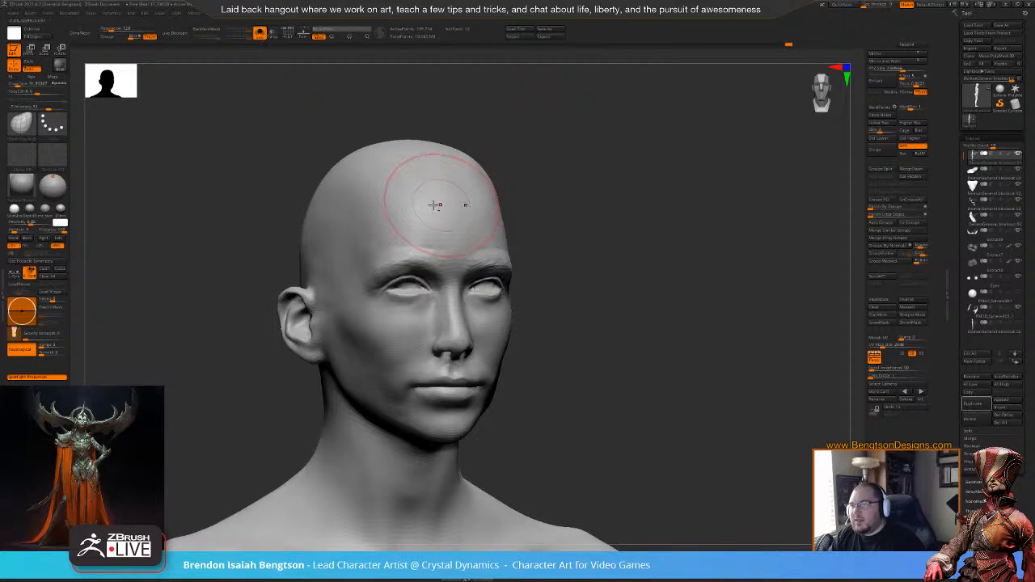
pyautogui.moveTo(437, 211); pyautogui.dragTo(457, 214)
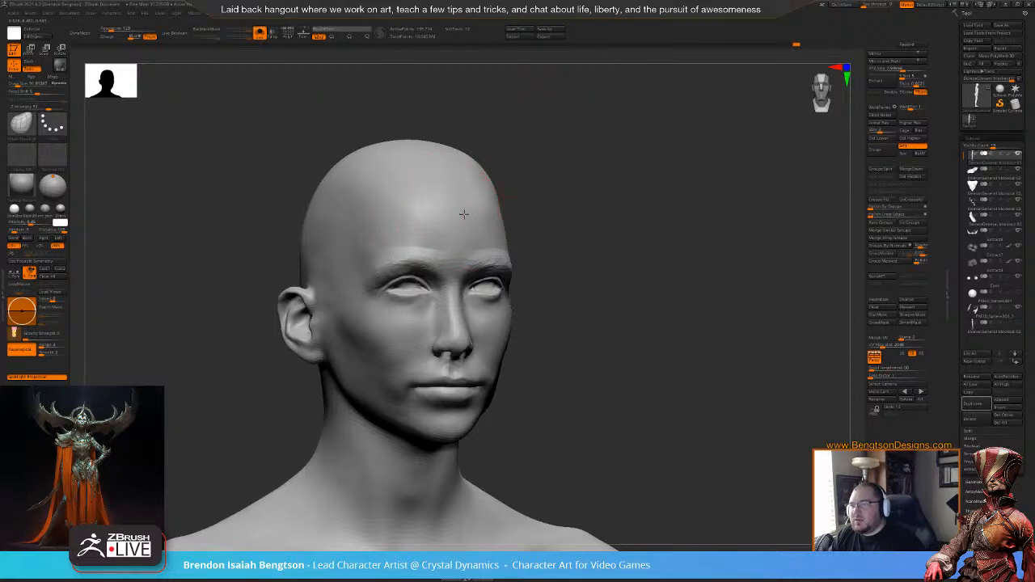
# - Refine the forehead and brow profile from the side with a further reduced Move Topological brush
pyautogui.moveTo(594, 178); pyautogui.dragTo(529, 185)
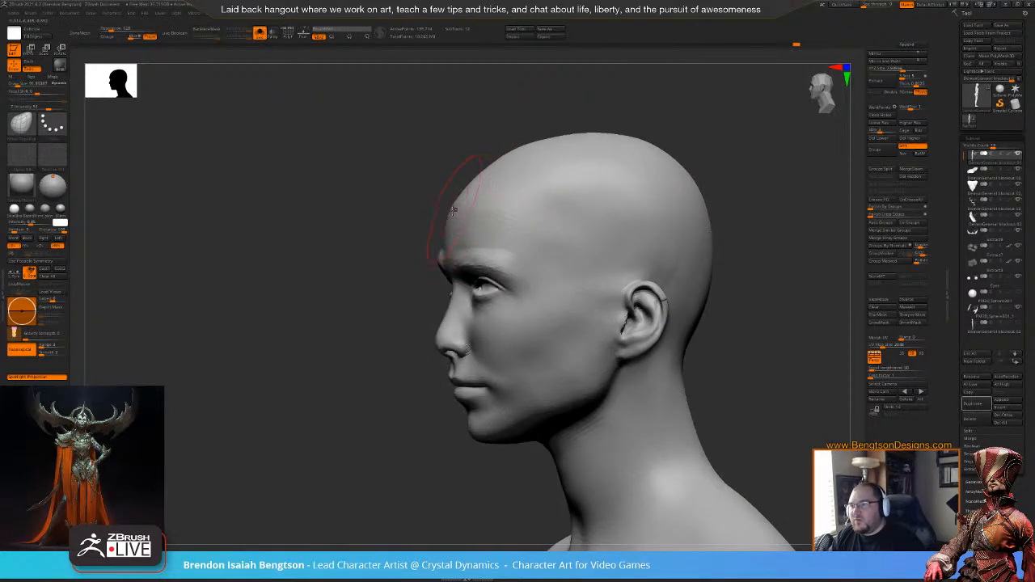
pyautogui.moveTo(449, 159); pyautogui.dragTo(434, 154)
pyautogui.press('space')
pyautogui.moveTo(461, 238); pyautogui.dragTo(456, 238)
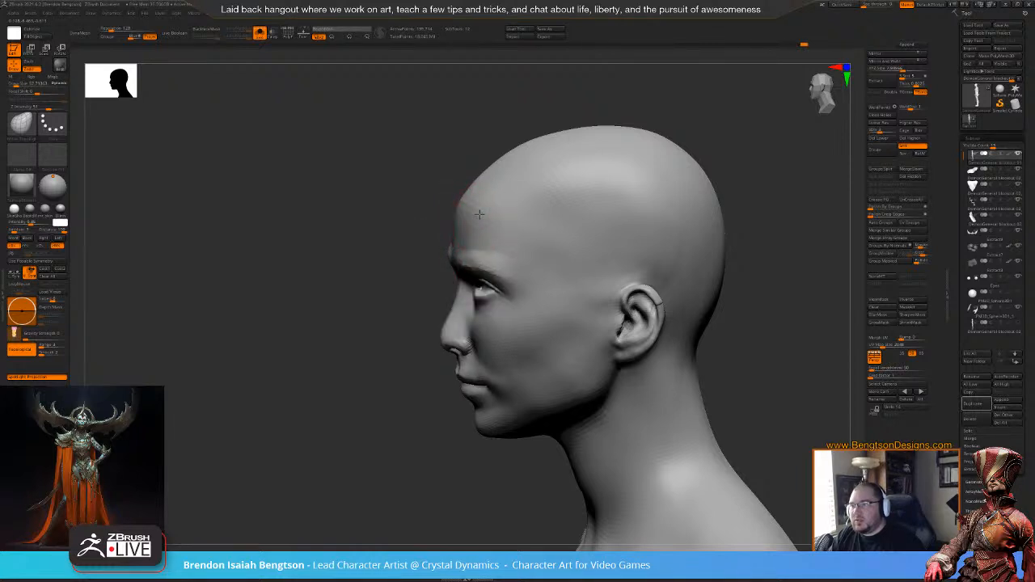
pyautogui.moveTo(447, 166)
pyautogui.mouseDown()
pyautogui.moveTo(500, 143)
pyautogui.moveTo(462, 219)
pyautogui.mouseUp()
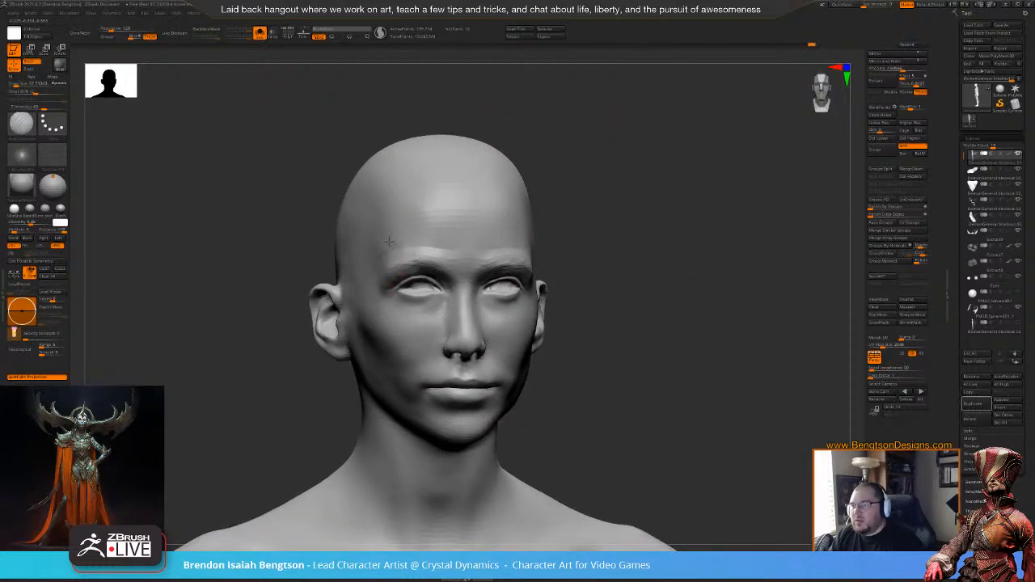
# - Build up the temples and outer brow ridge with a clay brush and smooth the strokes into the forehead
pyautogui.keyDown('shift'); pyautogui.moveTo(381, 239); pyautogui.dragTo(383, 251); pyautogui.keyUp('shift')
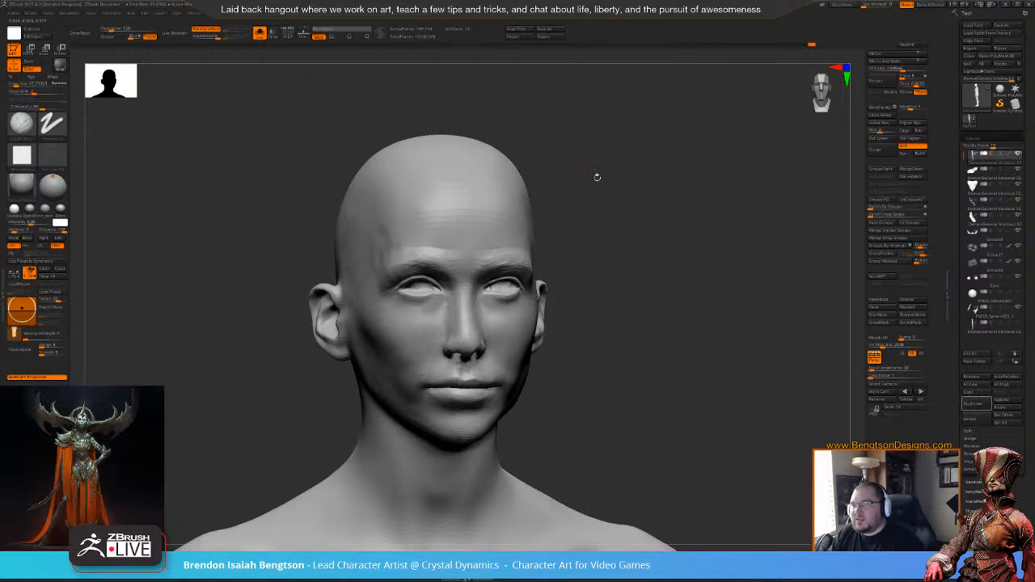
pyautogui.keyDown('shift'); pyautogui.moveTo(573, 175); pyautogui.dragTo(480, 111); pyautogui.keyUp('shift')
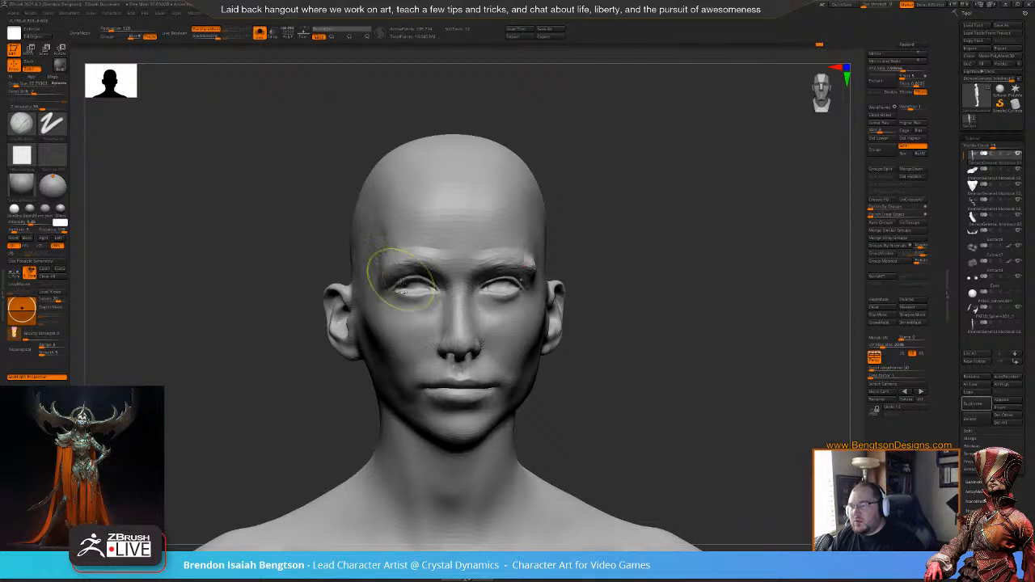
pyautogui.moveTo(583, 162); pyautogui.dragTo(591, 121)
pyautogui.press('shift')
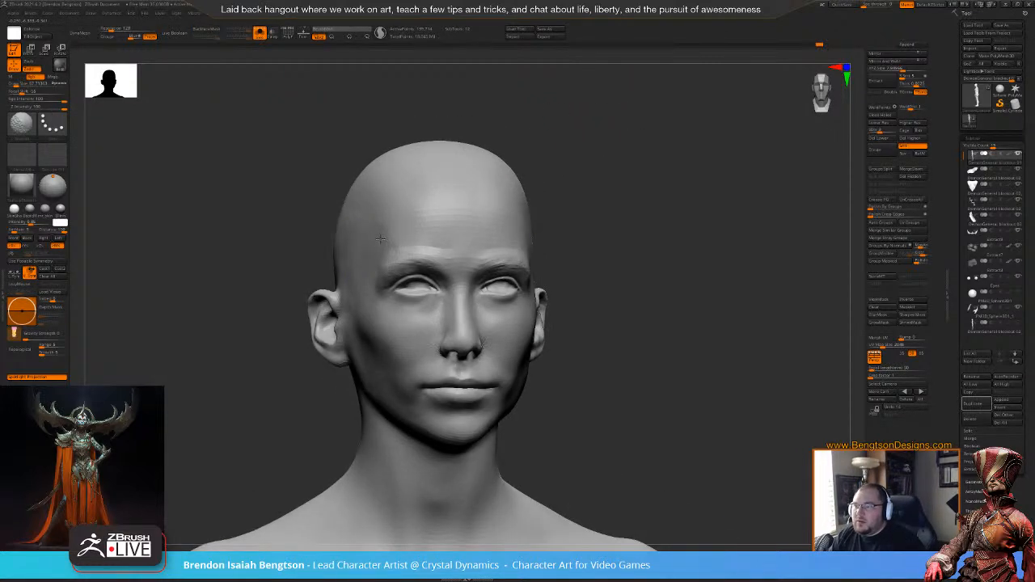
pyautogui.moveTo(609, 189); pyautogui.dragTo(585, 185)
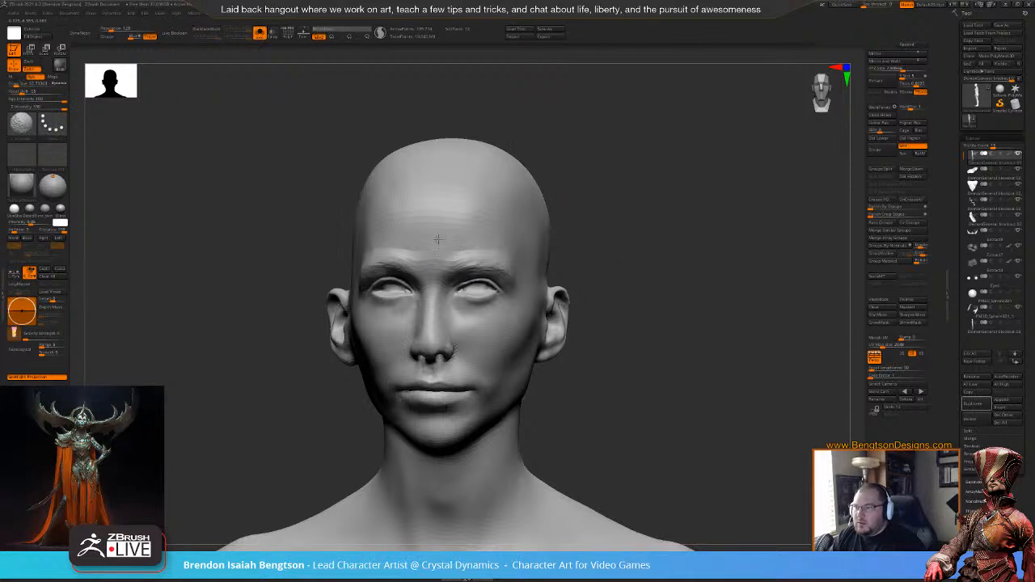
# - Smooth the forehead just above the brows across the front of the face
pyautogui.press('space')
pyautogui.moveTo(487, 236); pyautogui.dragTo(488, 236)
pyautogui.keyDown('shift'); pyautogui.moveTo(488, 232); pyautogui.dragTo(370, 239); pyautogui.keyUp('shift')
pyautogui.moveTo(618, 189)
pyautogui.mouseDown()
pyautogui.moveTo(635, 174)
pyautogui.moveTo(603, 185)
pyautogui.moveTo(605, 196)
pyautogui.moveTo(634, 204)
pyautogui.mouseUp()
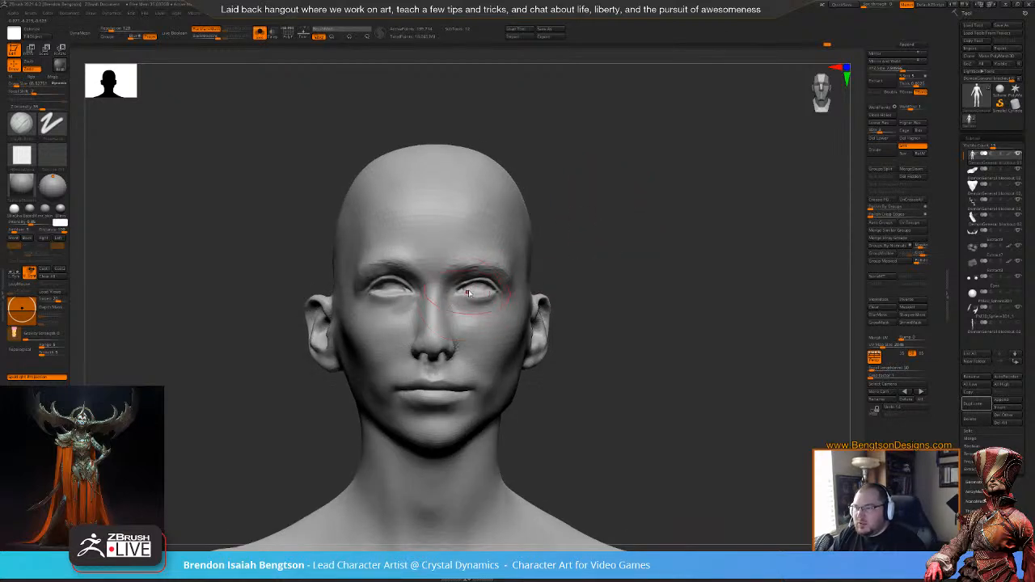
# - Adjust the nose bridge and inner eye area with a resized Move Topological brush, checking the face from both sides
pyautogui.press('space')
pyautogui.press('space')
pyautogui.moveTo(461, 289); pyautogui.dragTo(460, 289)
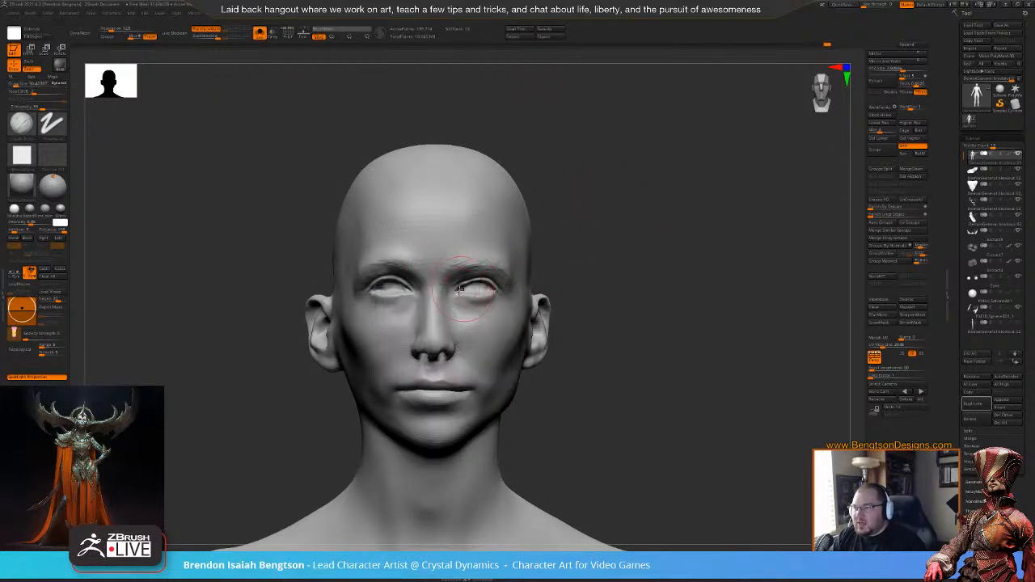
pyautogui.press('b')
pyautogui.press('m')
pyautogui.press('t')
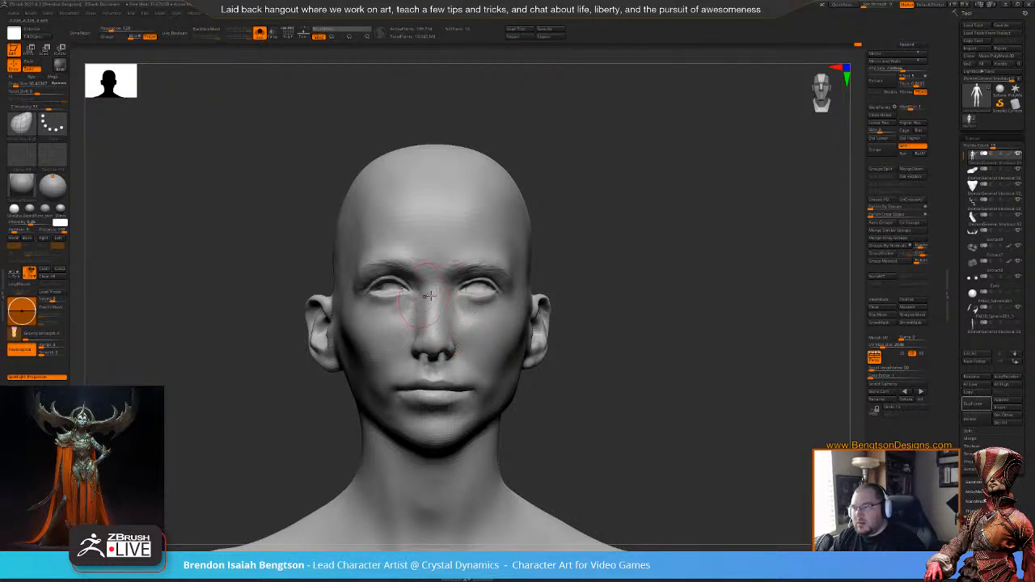
pyautogui.moveTo(628, 243); pyautogui.dragTo(735, 243)
pyautogui.moveTo(711, 307)
pyautogui.mouseDown()
pyautogui.moveTo(603, 312)
pyautogui.moveTo(617, 190)
pyautogui.moveTo(616, 294)
pyautogui.mouseUp()
pyautogui.moveTo(665, 233); pyautogui.dragTo(601, 228)
# - Build up the forehead and brow ridge with the Clay Buildup brush and smooth the strokes toward the side of the head
pyautogui.press('b')
pyautogui.press('c')
pyautogui.press('b')
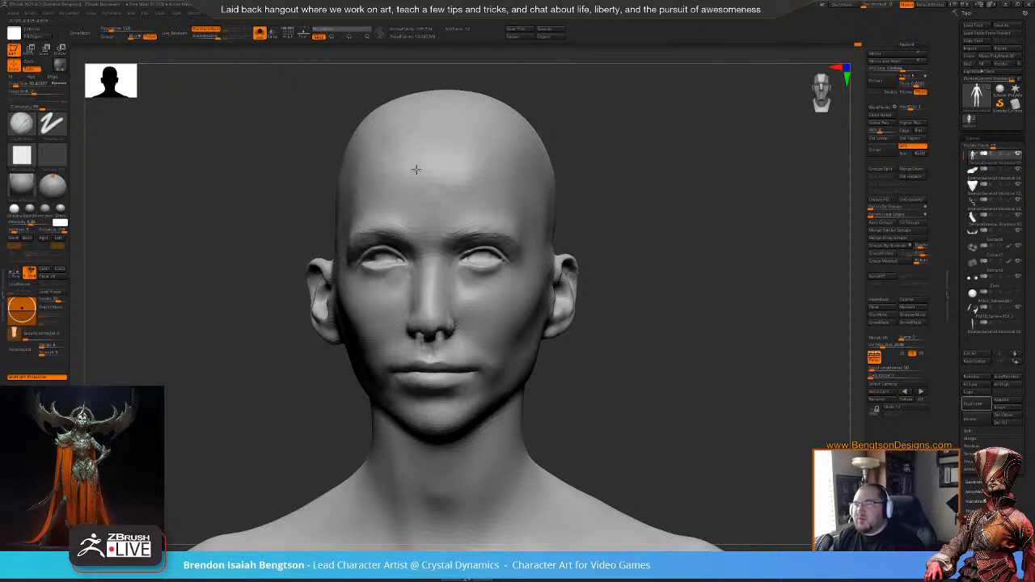
pyautogui.moveTo(460, 164); pyautogui.dragTo(475, 178)
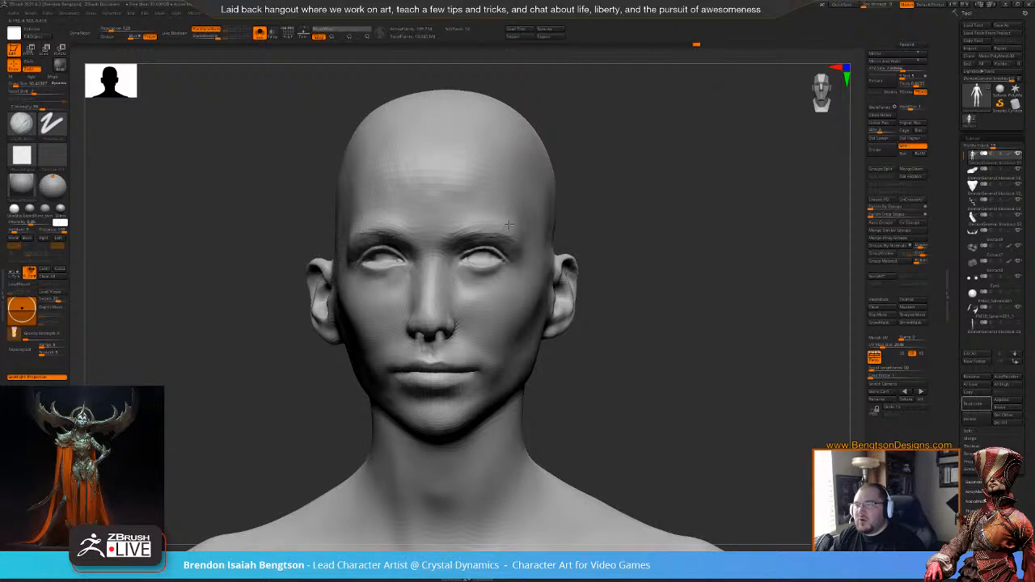
pyautogui.moveTo(454, 232); pyautogui.dragTo(480, 229)
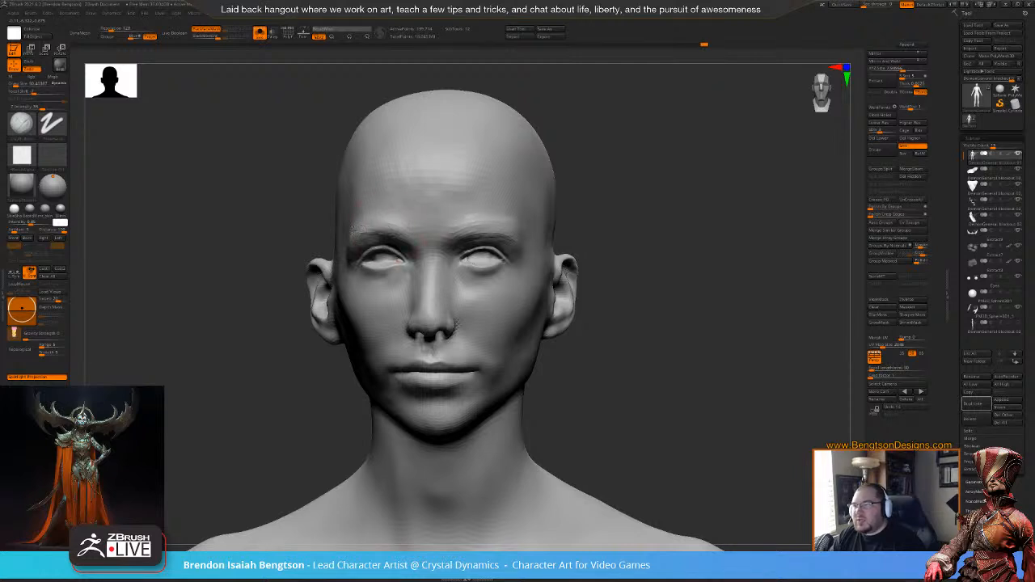
pyautogui.rightClick(356, 178)
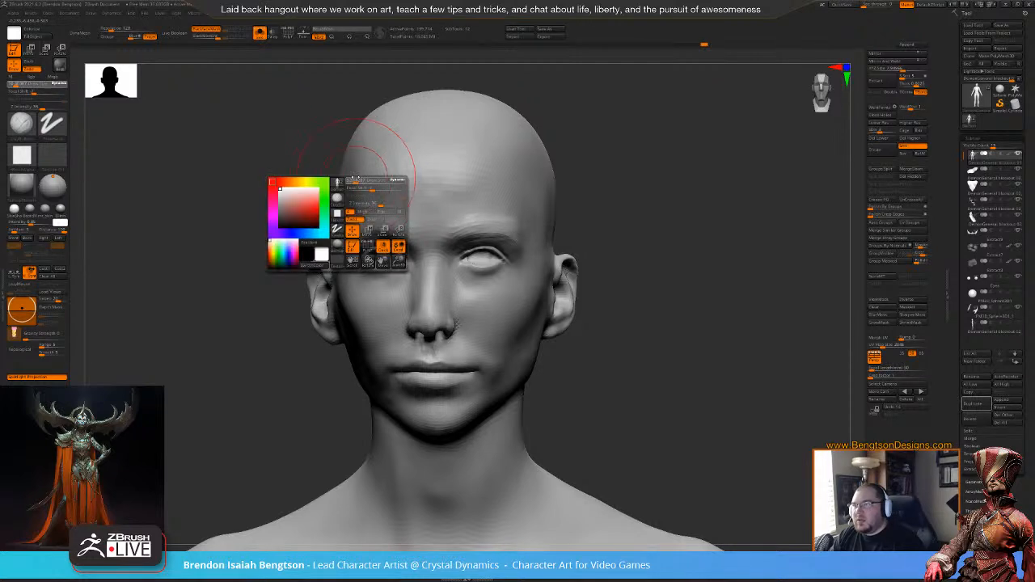
pyautogui.moveTo(355, 189)
pyautogui.mouseDown()
pyautogui.moveTo(352, 175)
pyautogui.moveTo(347, 211)
pyautogui.mouseUp()
pyautogui.moveTo(294, 155)
pyautogui.mouseDown()
pyautogui.moveTo(373, 167)
pyautogui.moveTo(426, 201)
pyautogui.moveTo(356, 152)
pyautogui.moveTo(378, 164)
pyautogui.mouseUp()
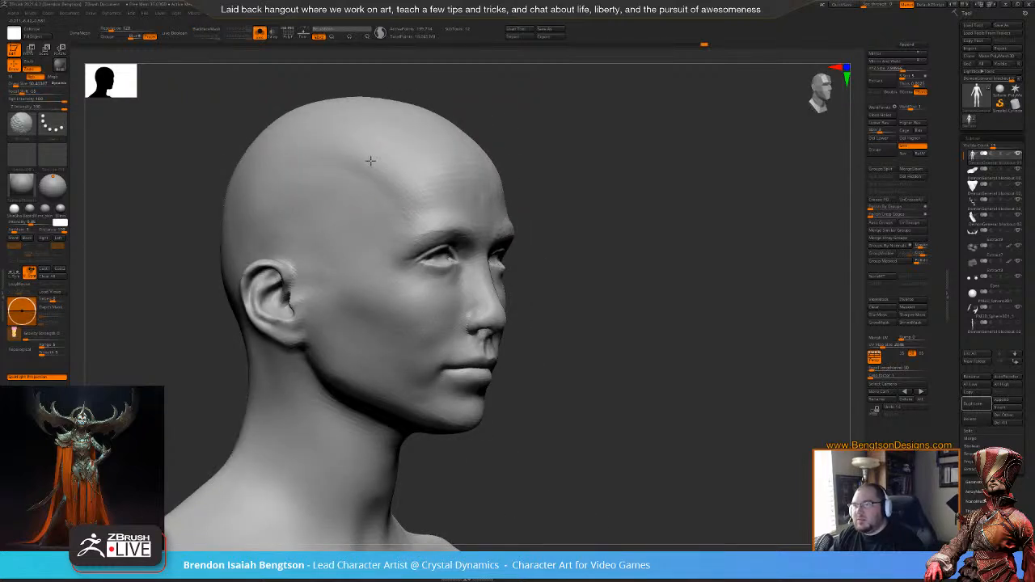
# - Define the temple line at the side of the forehead with clay strokes and soften it with a resized Smooth brush
pyautogui.moveTo(693, 168); pyautogui.dragTo(607, 182)
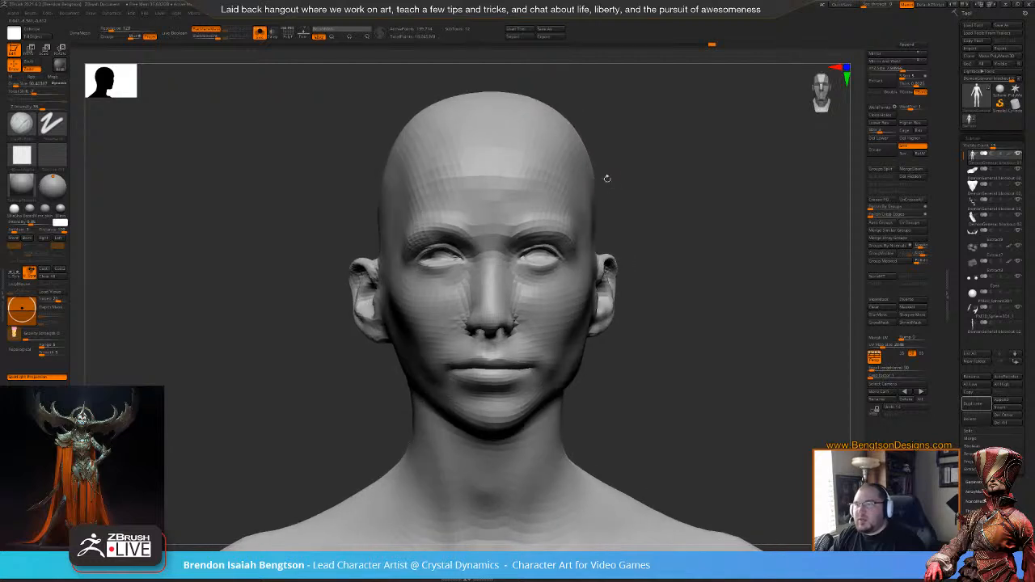
pyautogui.moveTo(680, 149); pyautogui.dragTo(630, 137)
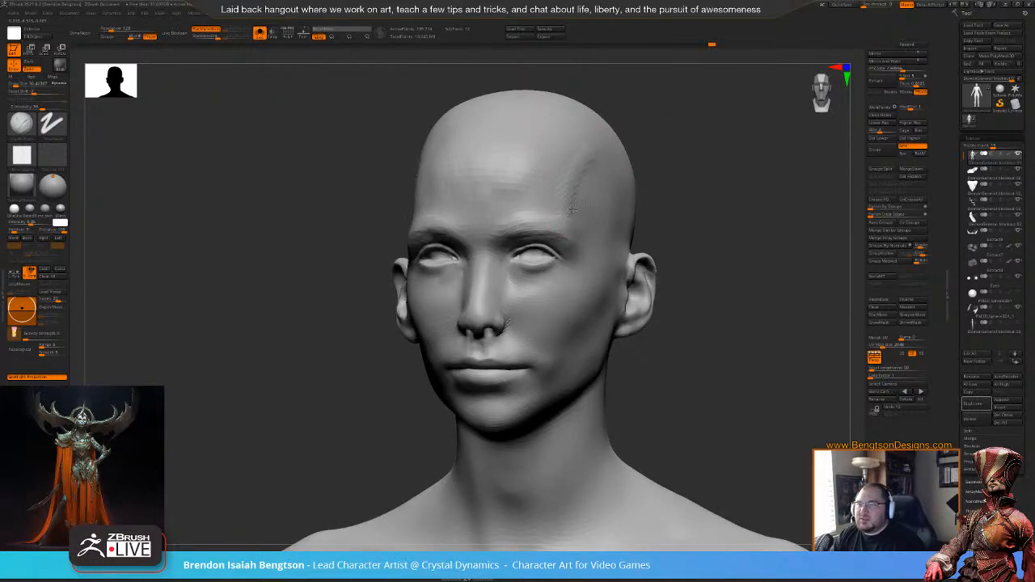
pyautogui.press('space')
pyautogui.moveTo(601, 196); pyautogui.dragTo(578, 193)
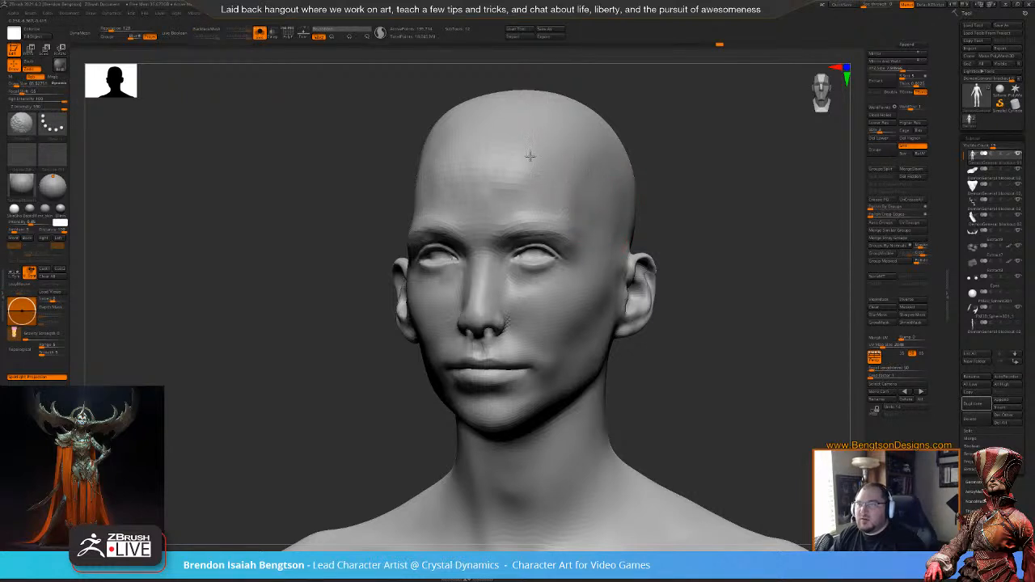
# - Adjust the head and face outline from the front with an enlarged Move Topological brush, viewing the bust as a whole
pyautogui.moveTo(702, 199); pyautogui.dragTo(738, 200, button='right')
pyautogui.moveTo(737, 201)
pyautogui.keyDown('ctrl'); pyautogui.mouseDown(button='right')
pyautogui.moveTo(698, 199)
pyautogui.moveTo(593, 147)
pyautogui.mouseUp(button='right'); pyautogui.keyUp('ctrl')
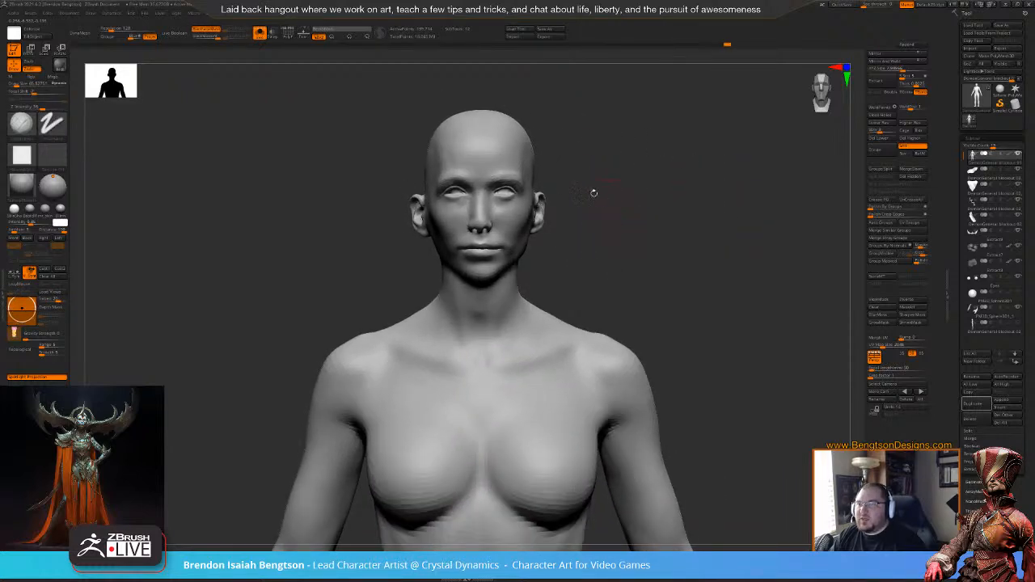
pyautogui.keyDown('alt'); pyautogui.moveTo(615, 201); pyautogui.dragTo(602, 231); pyautogui.keyUp('alt')
pyautogui.press('b')
pyautogui.press('m')
pyautogui.press('t')
pyautogui.press('space')
pyautogui.moveTo(478, 224); pyautogui.dragTo(484, 224)
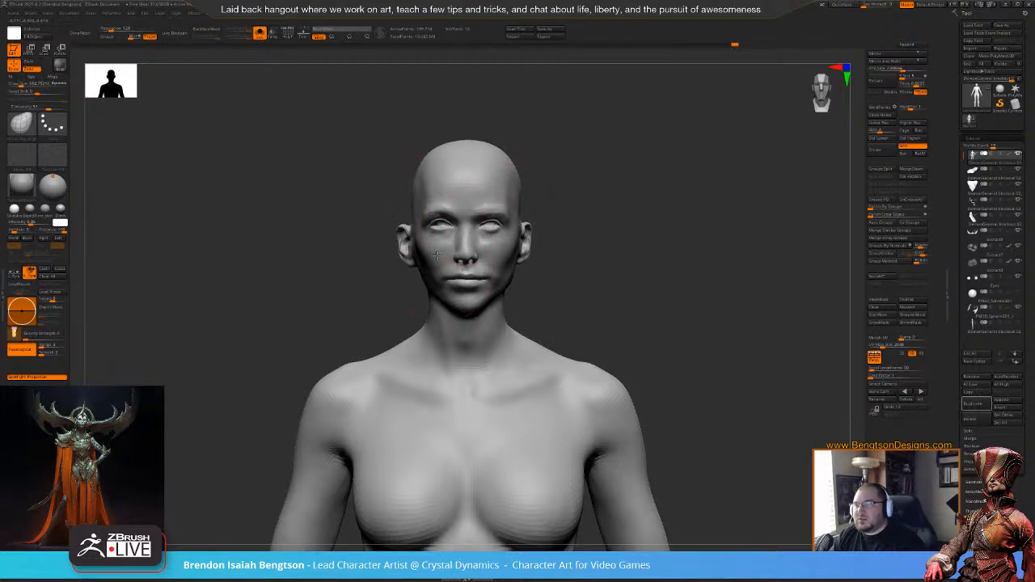
pyautogui.moveTo(625, 222)
pyautogui.mouseDown()
pyautogui.moveTo(651, 254)
pyautogui.moveTo(631, 256)
pyautogui.mouseUp()
# - Carve the hollow under the cheekbone with a resized Dam Standard brush and blend the cheek plane with Clay Buildup strokes
pyautogui.press('b')
pyautogui.press('d')
pyautogui.press('s')
pyautogui.press('space')
pyautogui.moveTo(546, 261); pyautogui.dragTo(540, 262)
pyautogui.moveTo(687, 199); pyautogui.dragTo(672, 230)
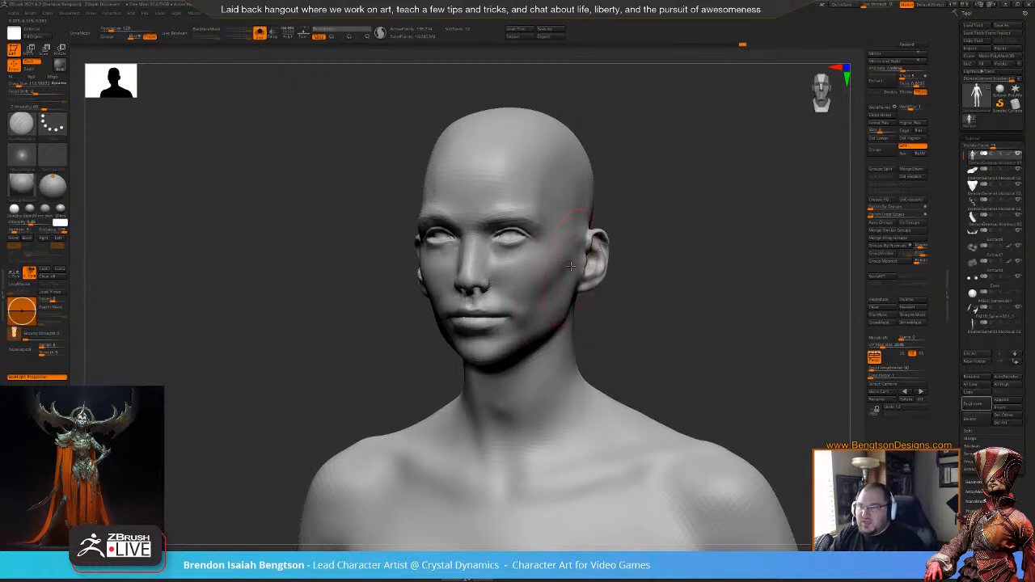
pyautogui.press('b')
pyautogui.press('c')
pyautogui.press('b')
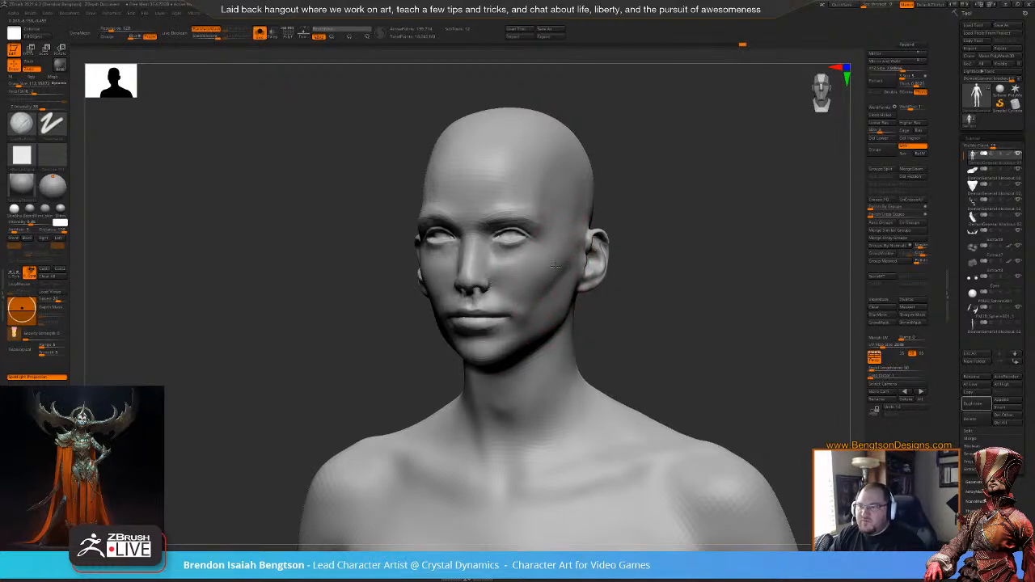
pyautogui.moveTo(556, 280); pyautogui.dragTo(549, 273)
pyautogui.moveTo(587, 253); pyautogui.dragTo(570, 256, button='right')
pyautogui.keyDown('shift'); pyautogui.moveTo(575, 262); pyautogui.dragTo(566, 275); pyautogui.keyUp('shift')
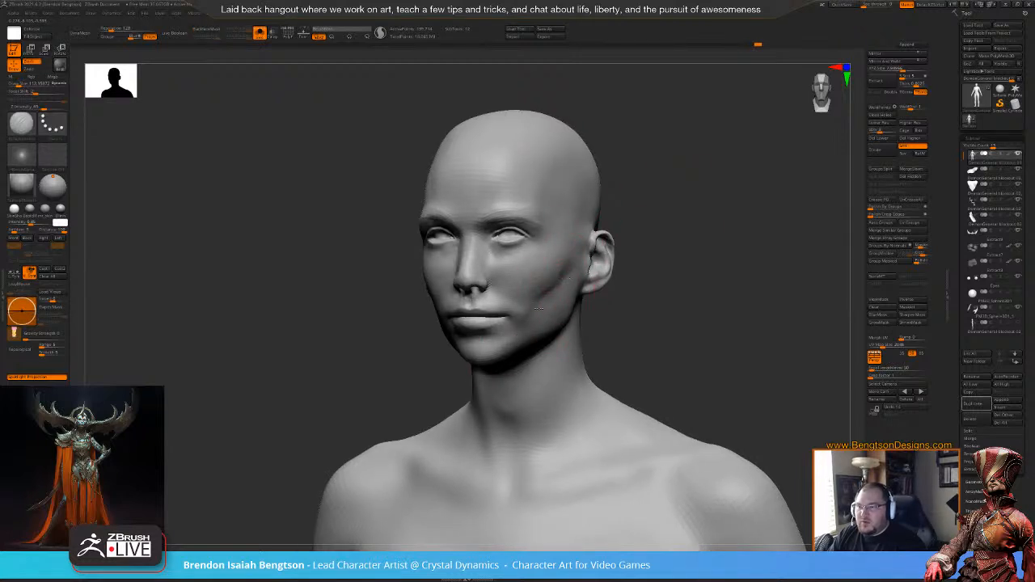
# - Refine the cheekbone and cheek hollow from both three-quarter views and smooth them into the face with a smaller brush
pyautogui.moveTo(706, 223); pyautogui.dragTo(587, 251, button='right')
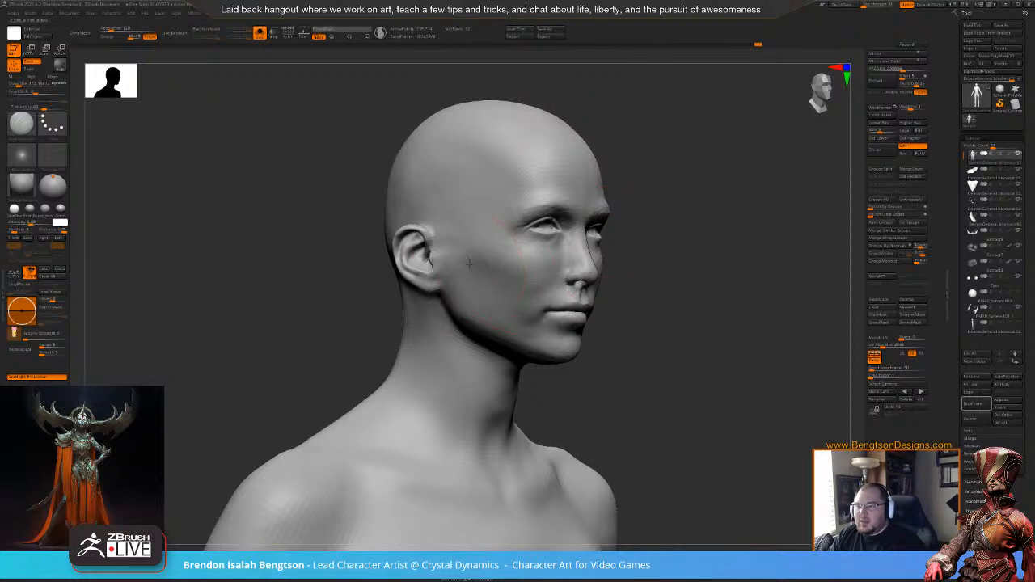
pyautogui.moveTo(478, 272)
pyautogui.keyDown('shift'); pyautogui.mouseDown()
pyautogui.moveTo(503, 295)
pyautogui.moveTo(510, 265)
pyautogui.mouseUp(); pyautogui.keyUp('shift')
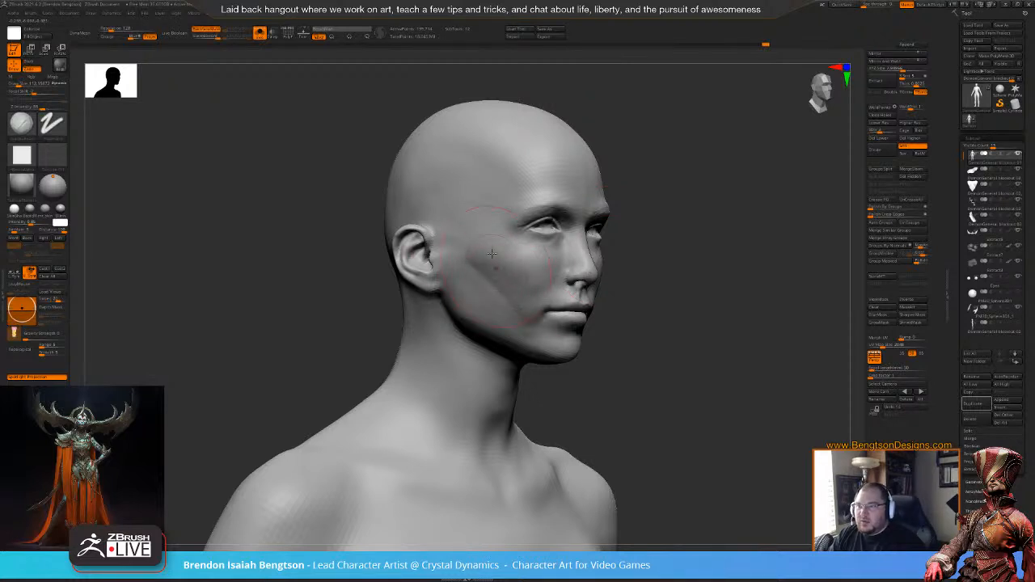
pyautogui.moveTo(534, 267)
pyautogui.mouseDown(button='right')
pyautogui.moveTo(679, 252)
pyautogui.moveTo(682, 279)
pyautogui.moveTo(591, 285)
pyautogui.mouseUp(button='right')
pyautogui.keyDown('shift'); pyautogui.moveTo(524, 252); pyautogui.dragTo(539, 219); pyautogui.keyUp('shift')
pyautogui.press('space')
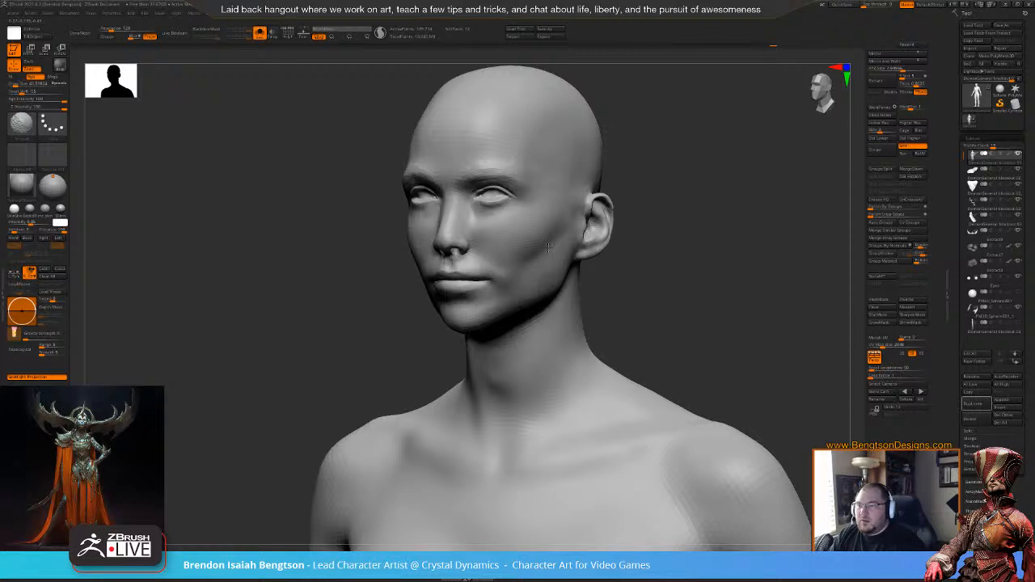
pyautogui.moveTo(663, 261)
pyautogui.mouseDown(button='right')
pyautogui.moveTo(677, 266)
pyautogui.moveTo(590, 224)
pyautogui.mouseUp(button='right')
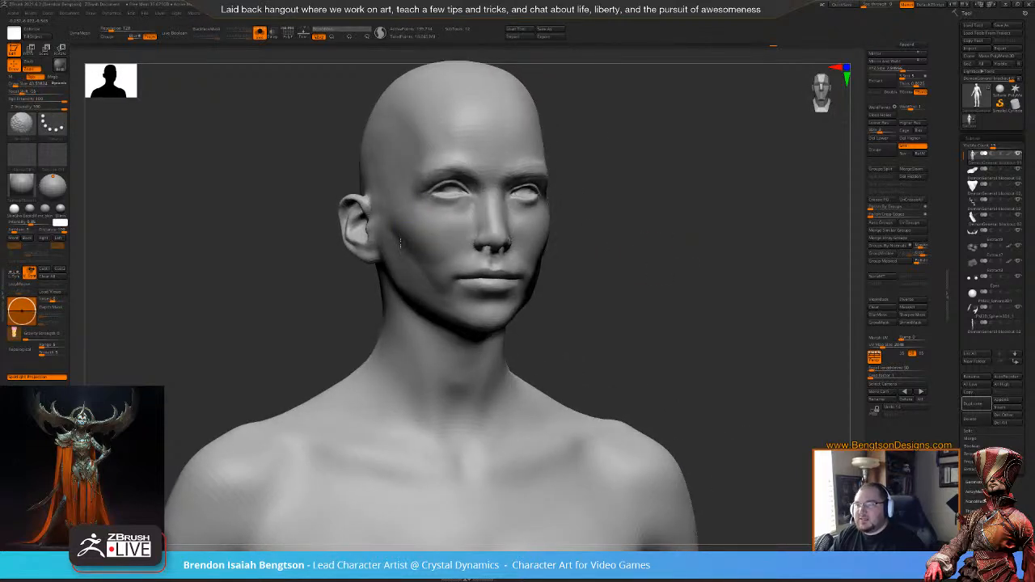
# - Shape the front of the cheek beside the nose with the Move Topological brush from three-quarter and profile views
pyautogui.moveTo(672, 266)
pyautogui.mouseDown()
pyautogui.moveTo(672, 235)
pyautogui.moveTo(686, 302)
pyautogui.moveTo(672, 296)
pyautogui.mouseUp()
pyautogui.press('b')
pyautogui.press('m')
pyautogui.press('t')
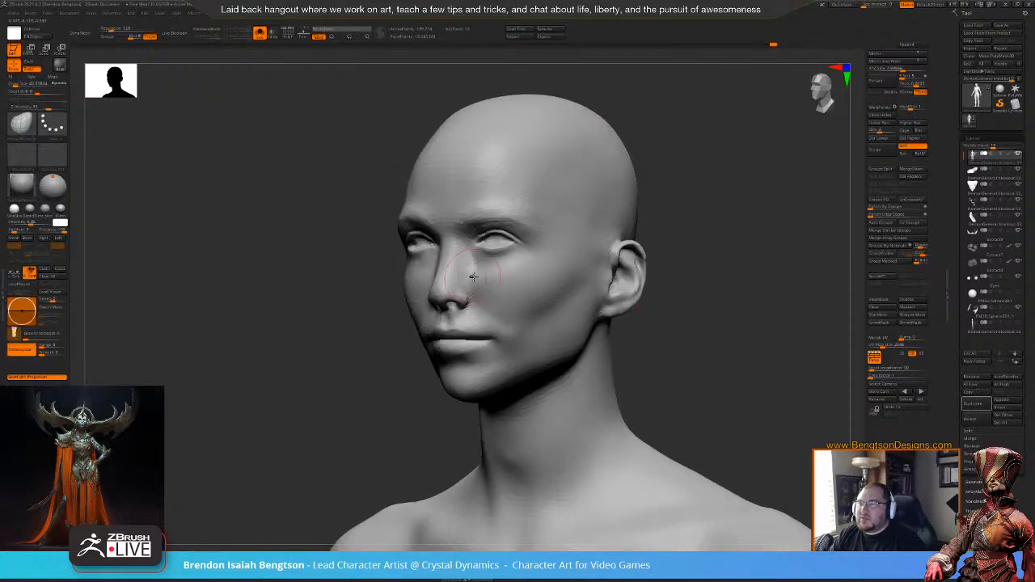
pyautogui.moveTo(479, 279)
pyautogui.mouseDown(button='right')
pyautogui.moveTo(410, 251)
pyautogui.moveTo(473, 261)
pyautogui.mouseUp(button='right')
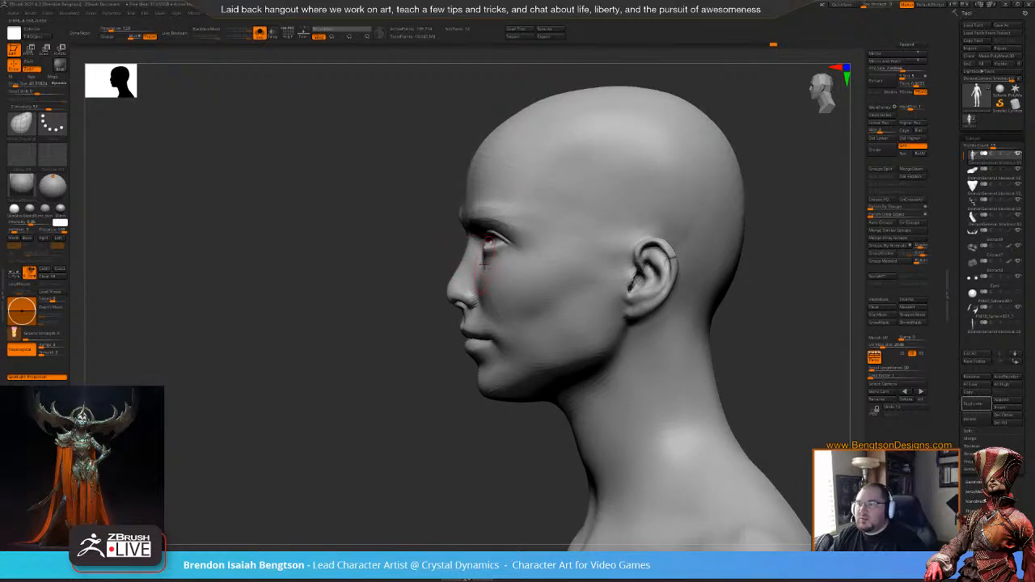
pyautogui.moveTo(498, 306); pyautogui.dragTo(497, 304)
pyautogui.press('shift')
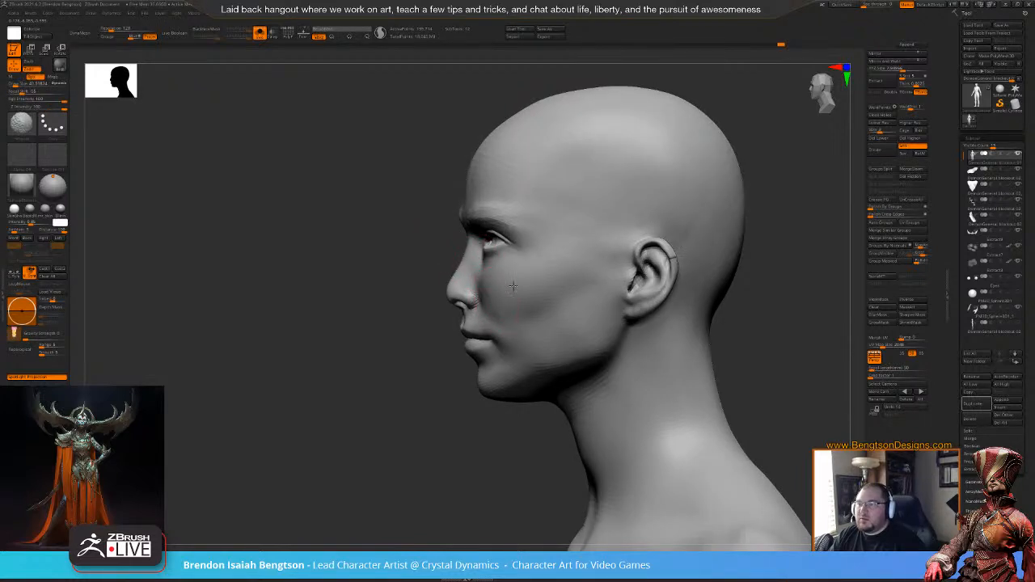
pyautogui.moveTo(531, 285); pyautogui.dragTo(409, 302, button='right')
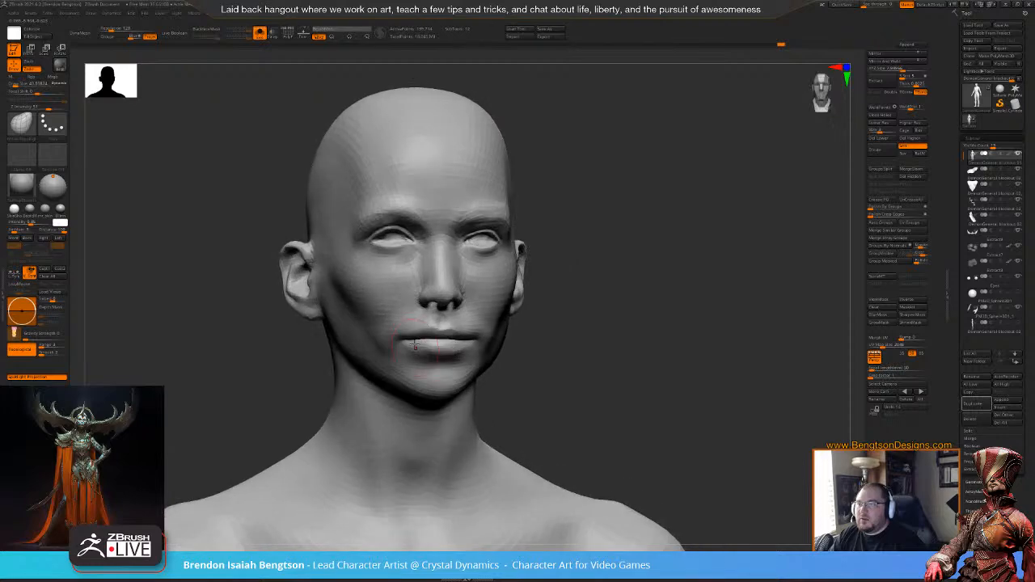
# - Show all subtools again and frame the face inside the horned headdress from the front
pyautogui.moveTo(650, 282); pyautogui.dragTo(634, 280, button='right')
pyautogui.hotkey('alt', 's')
pyautogui.moveTo(743, 156); pyautogui.dragTo(663, 191, button='right')
pyautogui.keyDown('ctrl'); pyautogui.moveTo(594, 209); pyautogui.dragTo(670, 325, button='right'); pyautogui.keyUp('ctrl')
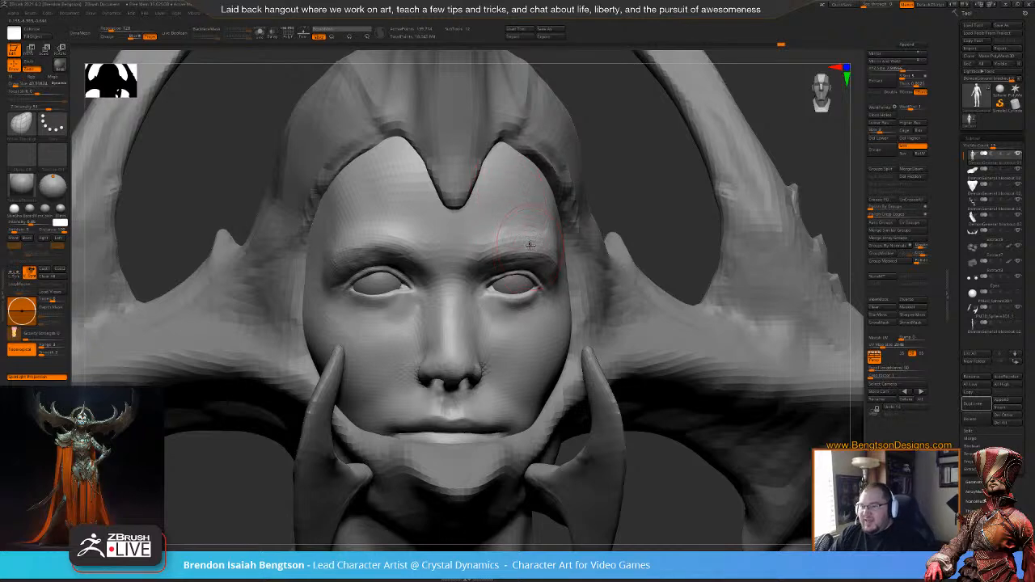
# - Refine the eyelids and eye corners inside the headdress opening with a smaller Move Topological brush
pyautogui.keyDown('alt'); pyautogui.moveTo(377, 306); pyautogui.dragTo(395, 272, button='right'); pyautogui.keyUp('alt')
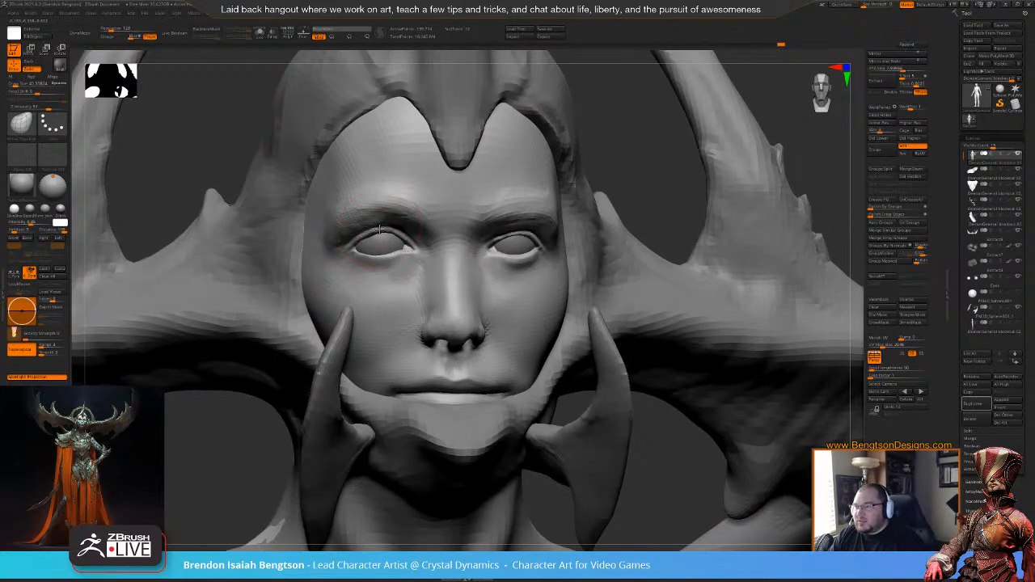
pyautogui.press('space')
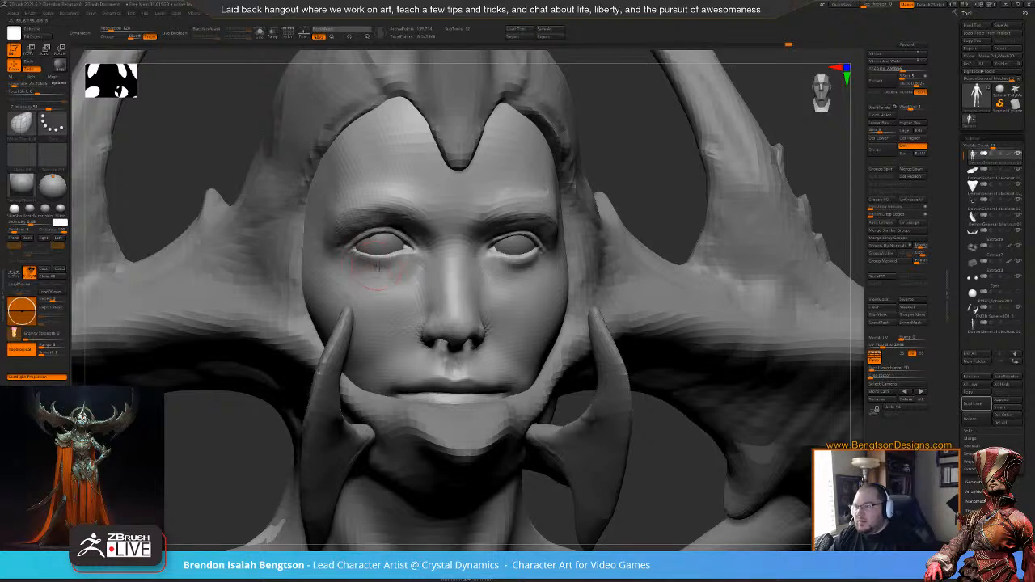
pyautogui.press('space')
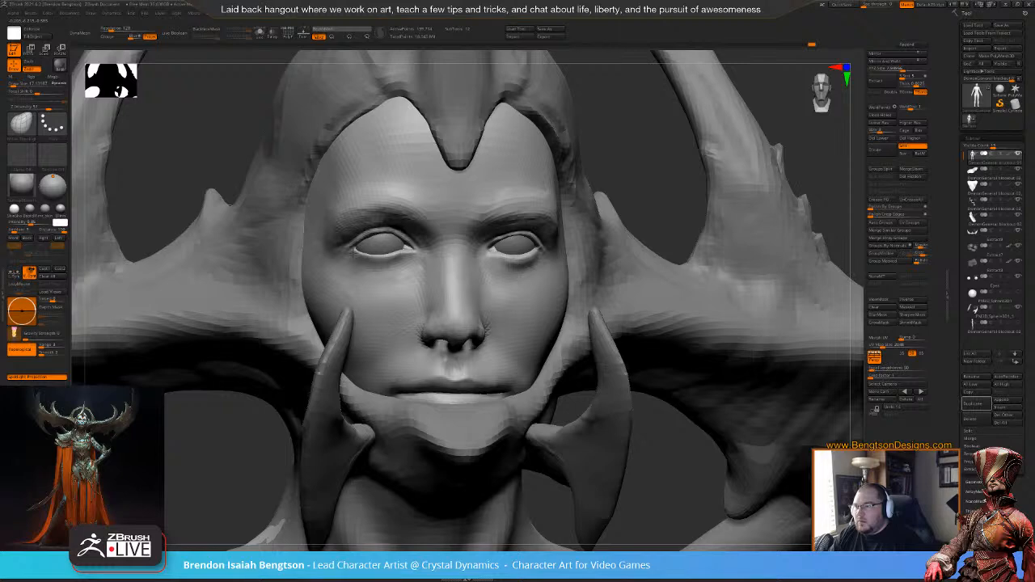
pyautogui.moveTo(610, 137)
pyautogui.mouseDown()
pyautogui.moveTo(569, 139)
pyautogui.moveTo(600, 142)
pyautogui.mouseUp()
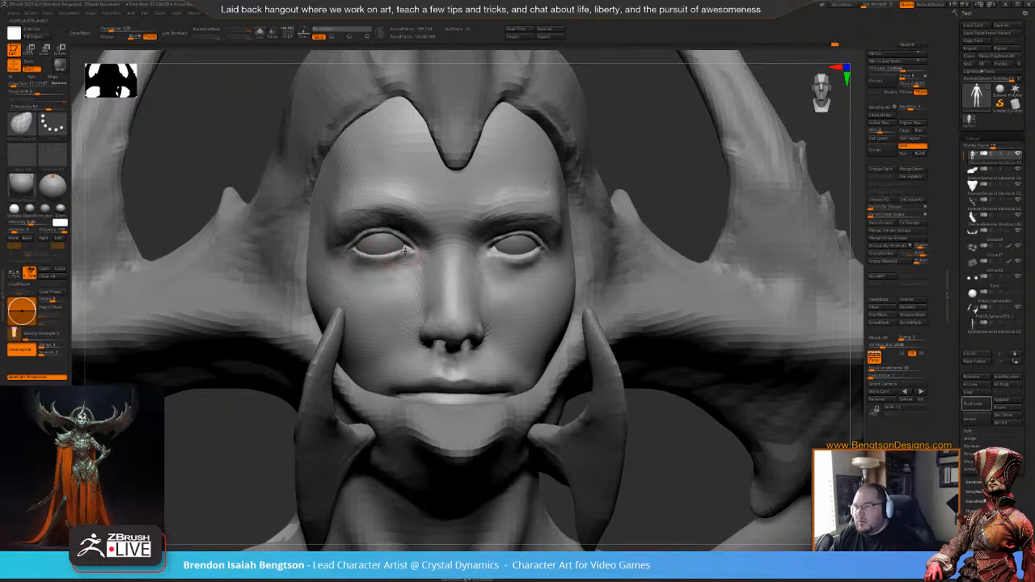
pyautogui.moveTo(667, 131)
pyautogui.keyDown('alt'); pyautogui.mouseDown()
pyautogui.moveTo(654, 132)
pyautogui.moveTo(638, 178)
pyautogui.moveTo(595, 162)
pyautogui.moveTo(635, 170)
pyautogui.moveTo(607, 143)
pyautogui.moveTo(579, 240)
pyautogui.mouseUp(); pyautogui.keyUp('alt')
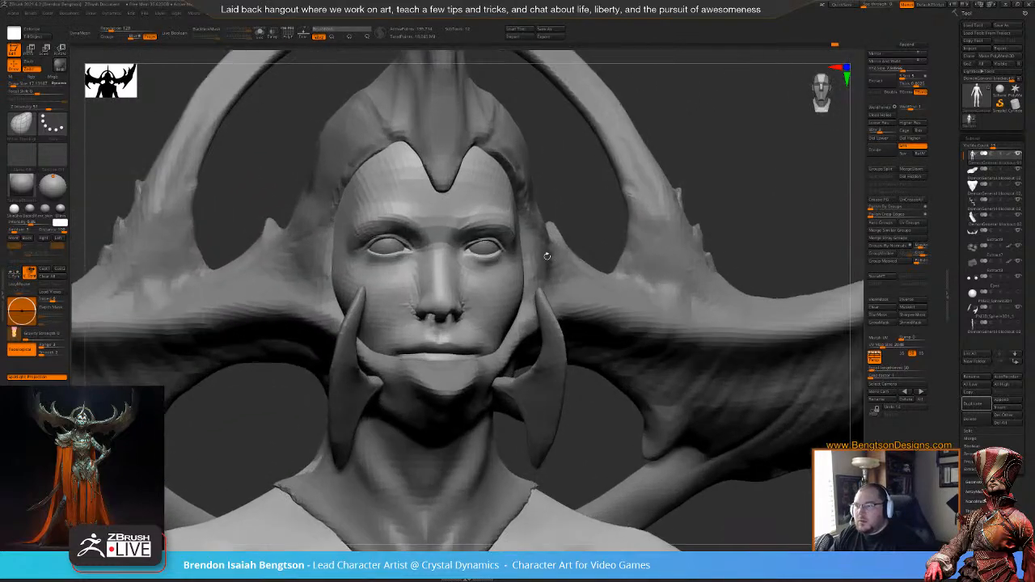
# - Adjust the nostril wings and sides of the nose with a resized Move Topological brush
pyautogui.press('space')
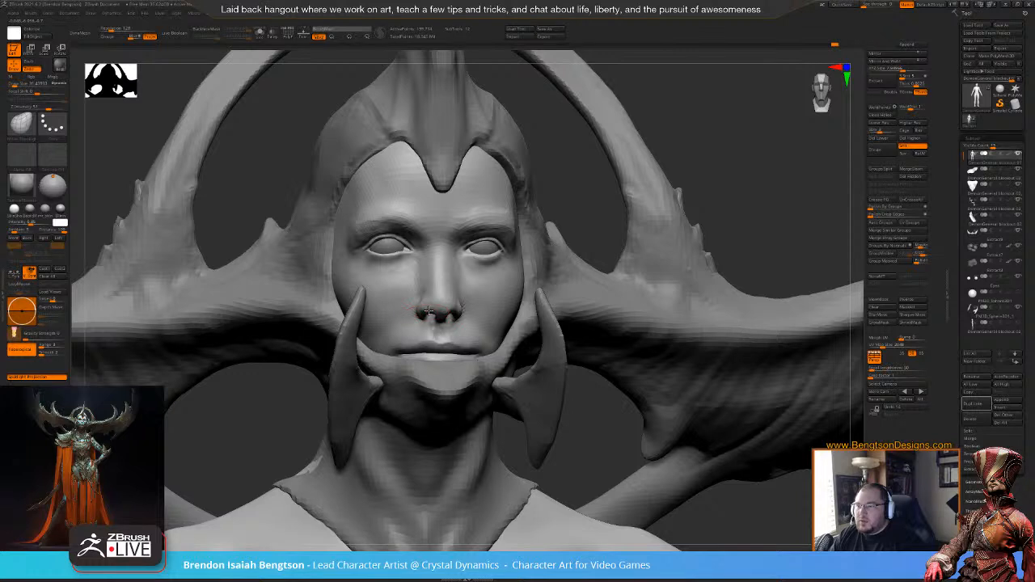
pyautogui.press('space')
pyautogui.press('space')
pyautogui.moveTo(554, 200); pyautogui.dragTo(502, 229)
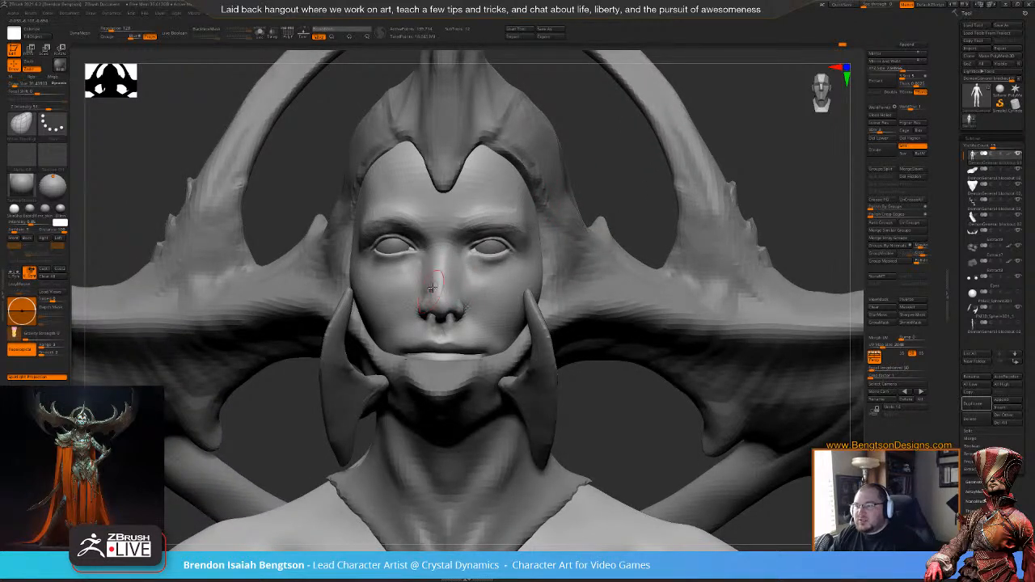
# - Refine the upper side of the forehead and the inner eye corners with a resized Move Topological brush
pyautogui.moveTo(509, 172); pyautogui.dragTo(524, 187)
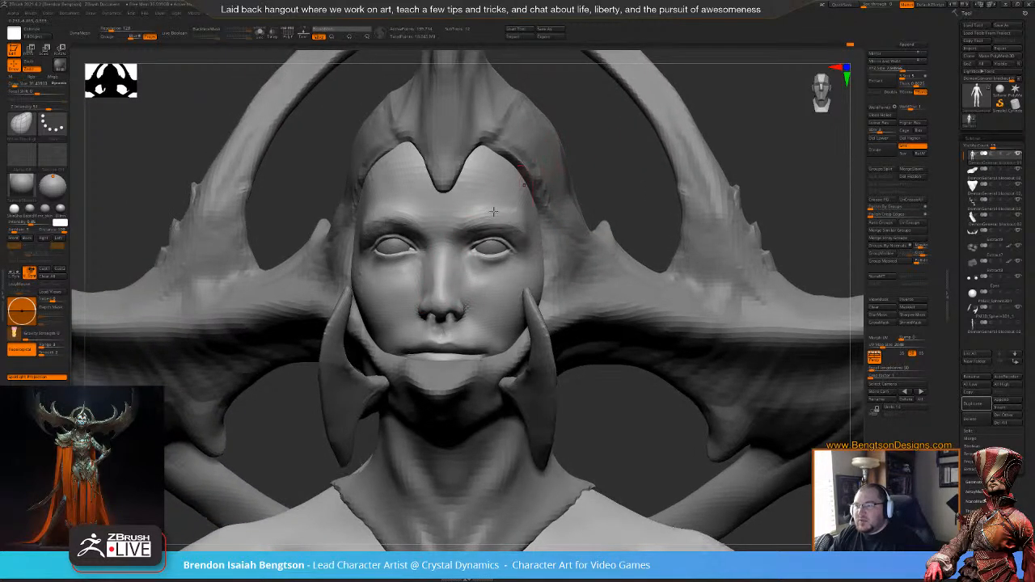
pyautogui.press('space')
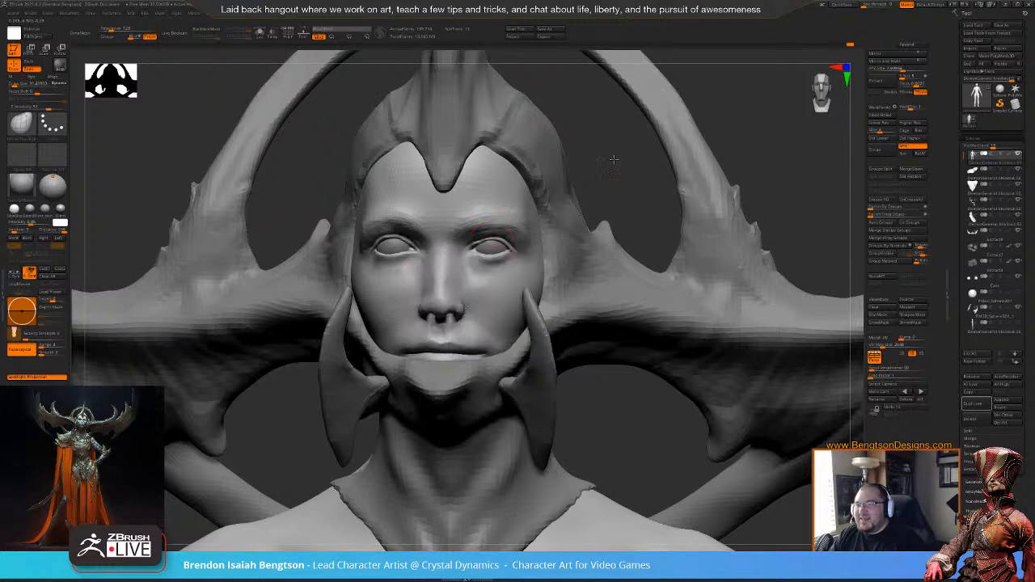
pyautogui.keyDown('alt'); pyautogui.moveTo(615, 159); pyautogui.dragTo(605, 212); pyautogui.keyUp('alt')
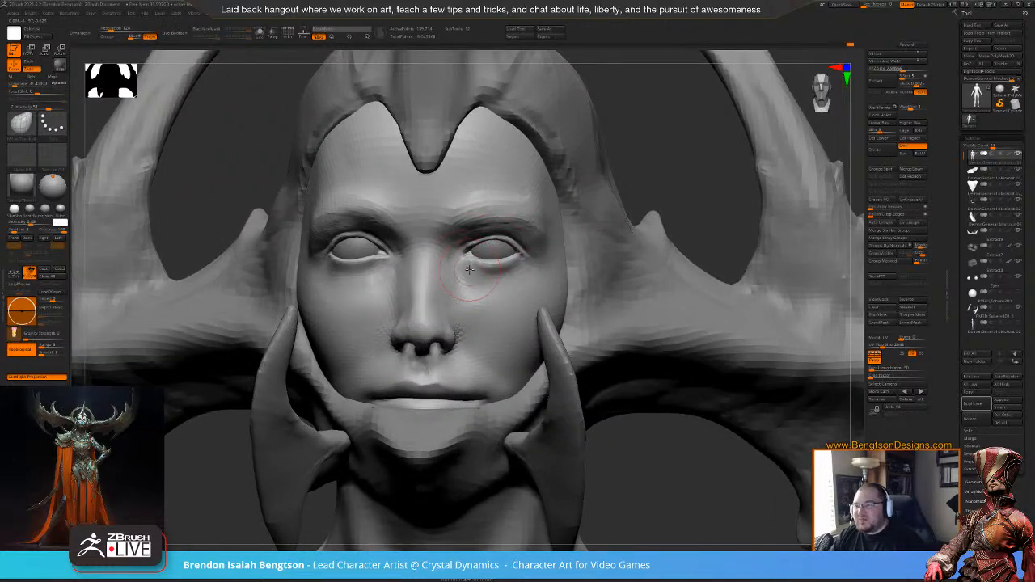
pyautogui.press('space')
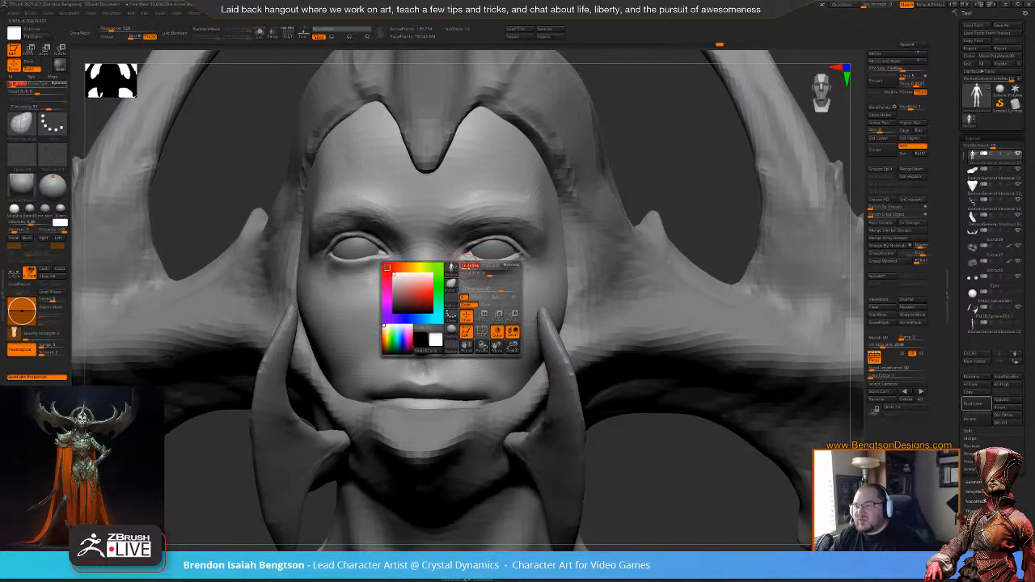
pyautogui.moveTo(472, 276); pyautogui.dragTo(467, 269)
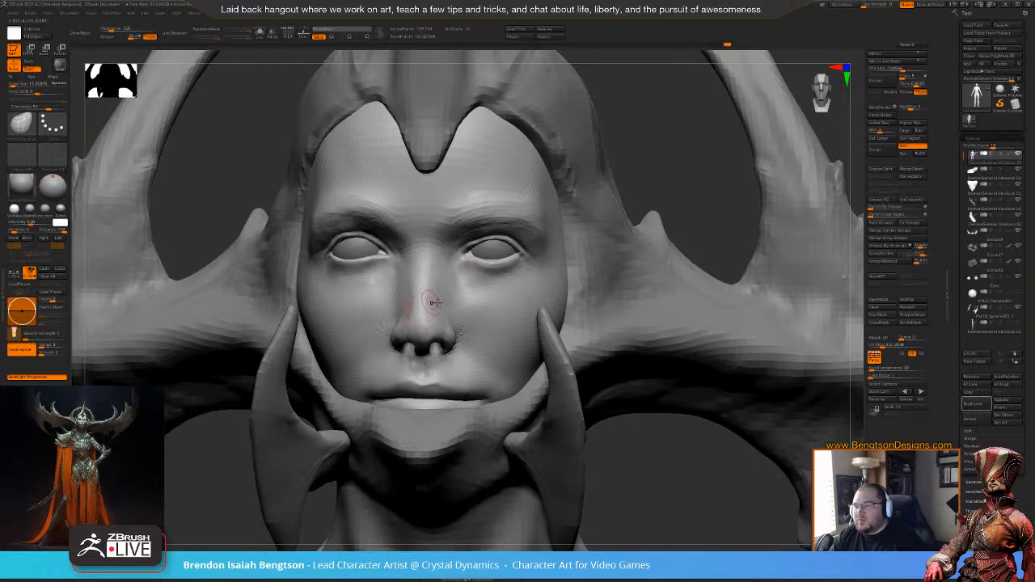
# - Adjust the tip of the nose from the front with a resized Move Topological brush
pyautogui.press('shift')
pyautogui.press('shift')
pyautogui.press('space')
pyautogui.moveTo(424, 337); pyautogui.dragTo(425, 337)
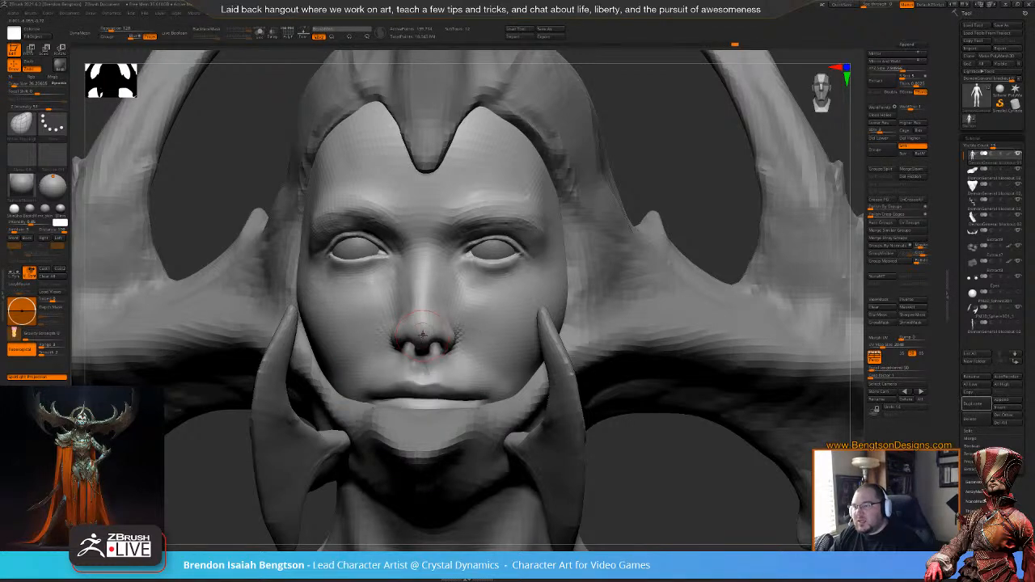
pyautogui.moveTo(652, 153); pyautogui.dragTo(591, 162)
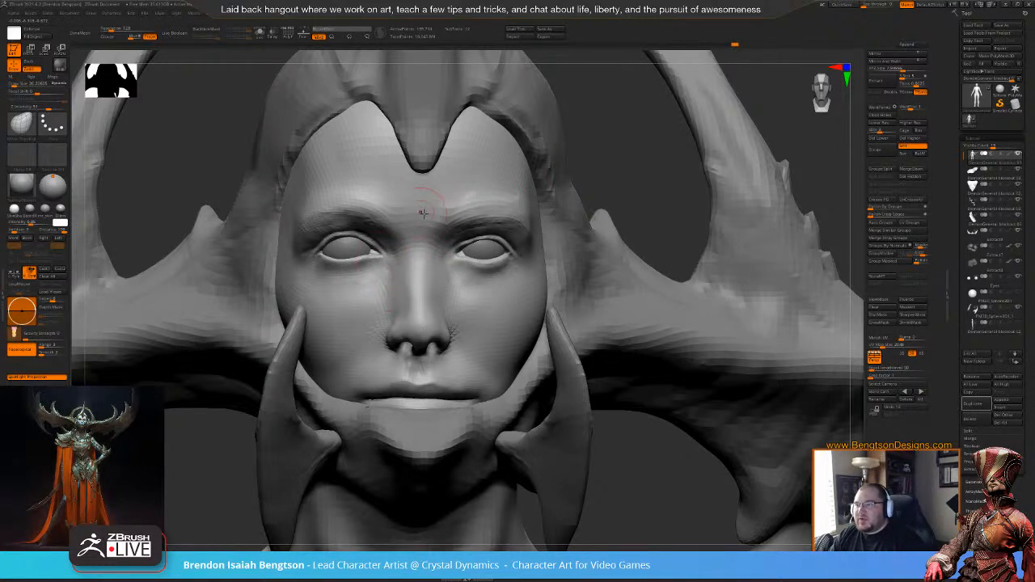
pyautogui.moveTo(514, 192); pyautogui.dragTo(474, 191)
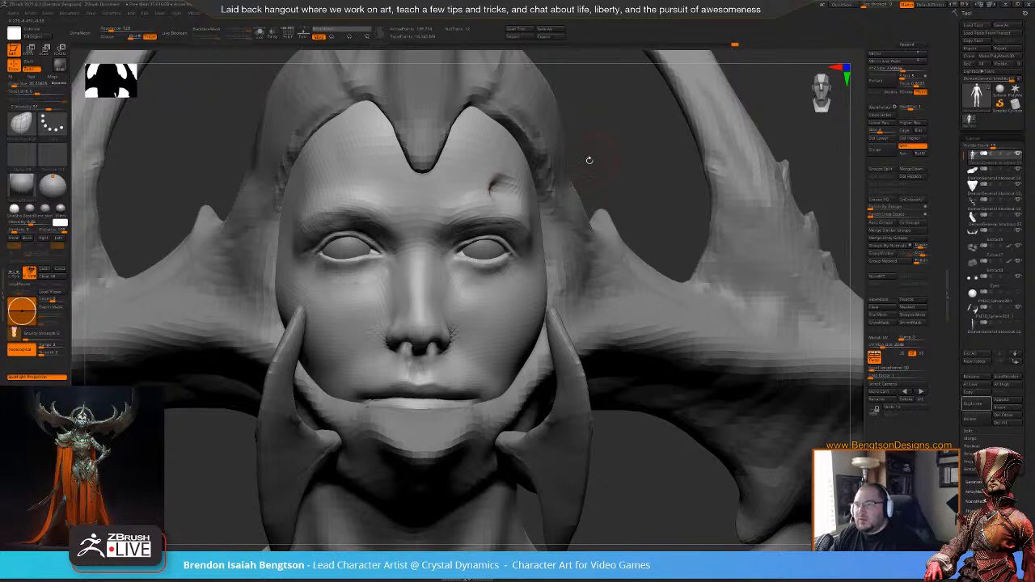
pyautogui.hotkey('ctrl', 'z')
# - Shape the eyelids and outer eye area from profile with a small Move Topological brush
pyautogui.moveTo(603, 166)
pyautogui.keyDown('alt'); pyautogui.mouseDown()
pyautogui.moveTo(625, 117)
pyautogui.moveTo(616, 178)
pyautogui.moveTo(549, 176)
pyautogui.moveTo(616, 178)
pyautogui.moveTo(589, 206)
pyautogui.moveTo(622, 356)
pyautogui.mouseUp(); pyautogui.keyUp('alt')
pyautogui.press('space')
pyautogui.press('space')
pyautogui.moveTo(438, 309); pyautogui.dragTo(452, 303)
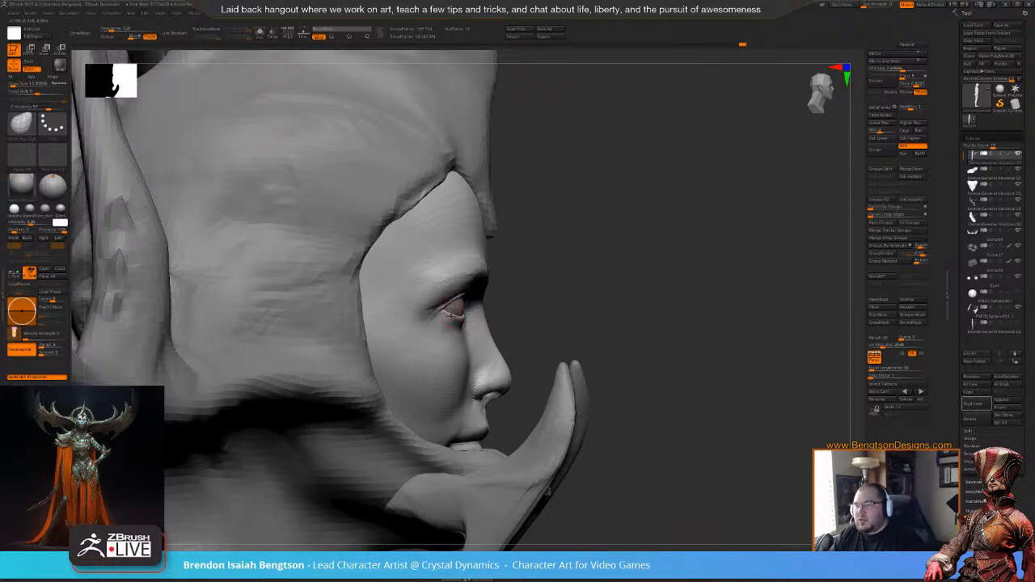
pyautogui.moveTo(599, 241)
pyautogui.mouseDown()
pyautogui.moveTo(607, 300)
pyautogui.moveTo(534, 250)
pyautogui.mouseUp()
pyautogui.press('space')
pyautogui.moveTo(455, 304); pyautogui.dragTo(461, 289)
# - Refine the upper eyelid toward the inner eye corner in close-up with a small Move Topological brush
pyautogui.moveTo(582, 245); pyautogui.dragTo(516, 283)
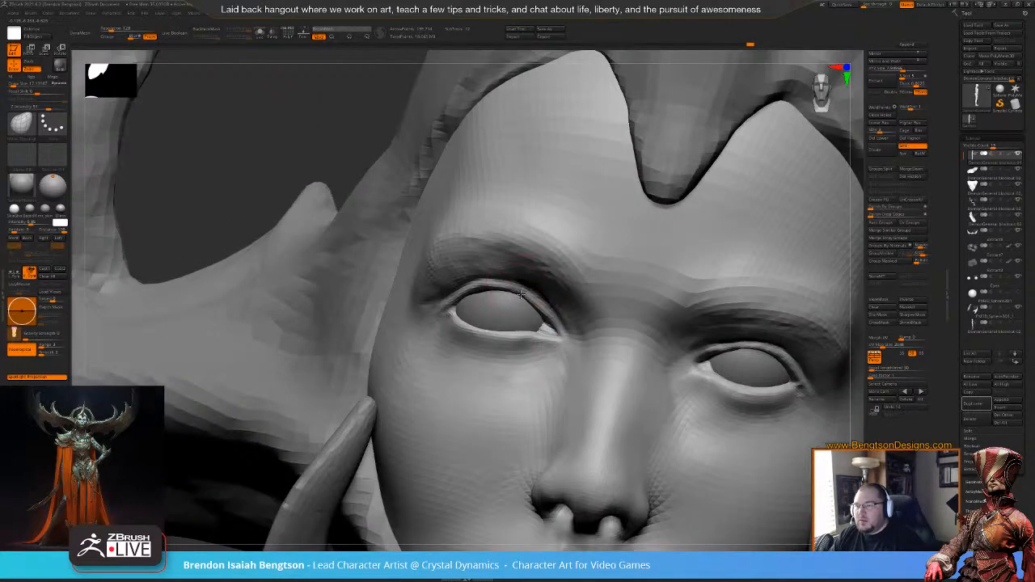
pyautogui.moveTo(509, 288); pyautogui.dragTo(530, 337, button='right')
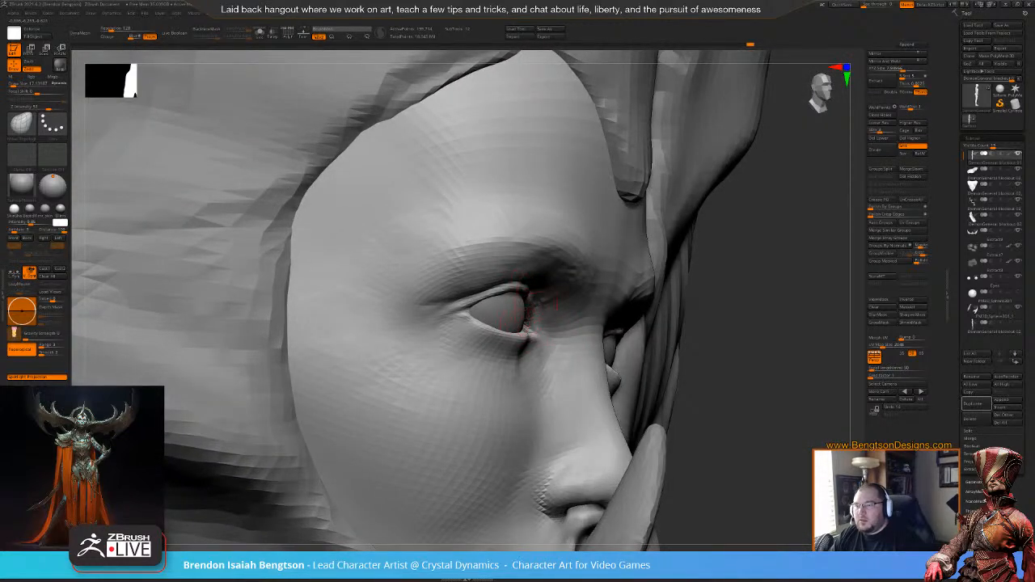
pyautogui.moveTo(741, 349); pyautogui.dragTo(517, 340, button='right')
pyautogui.press('space')
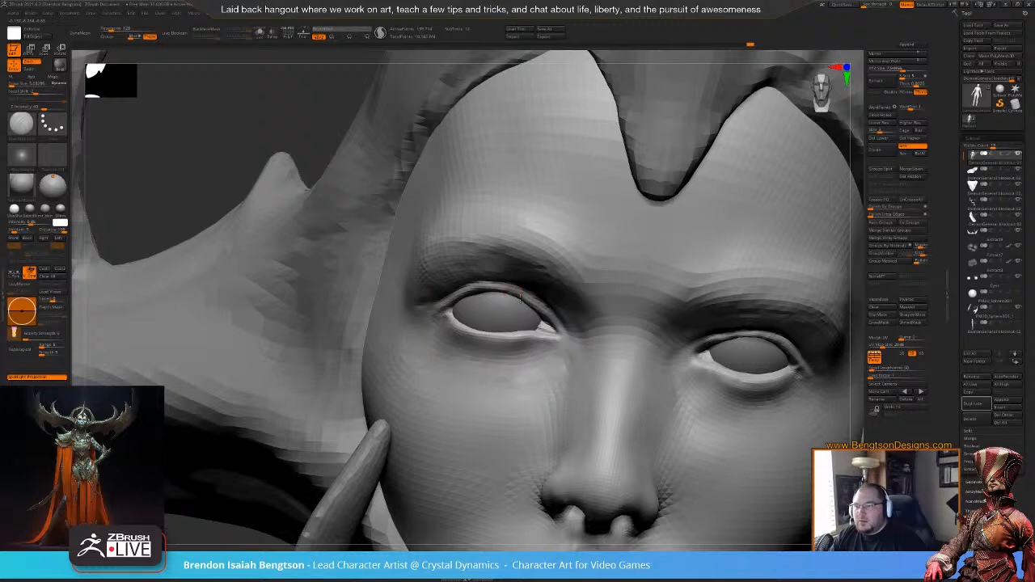
pyautogui.press('space')
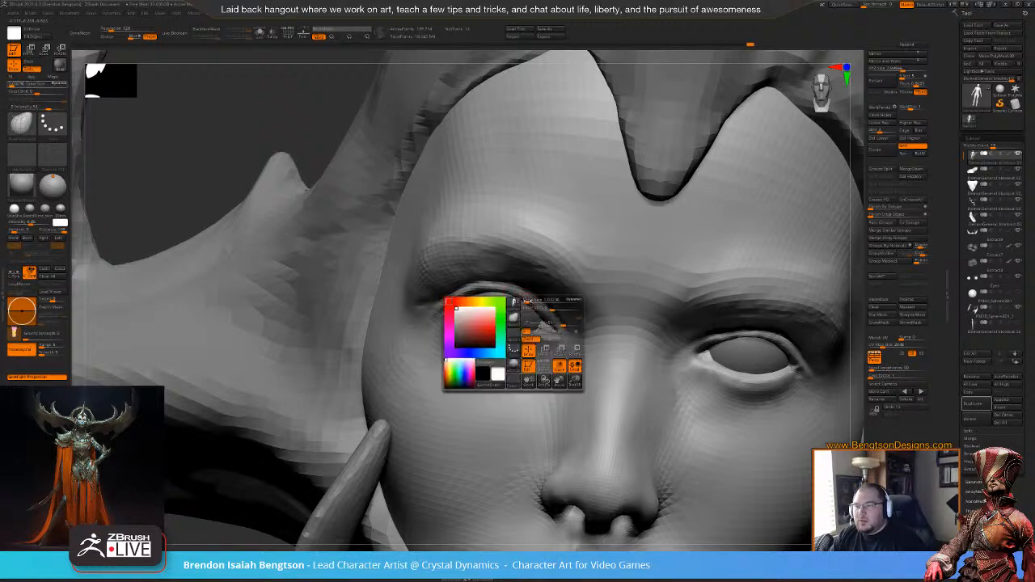
pyautogui.moveTo(527, 305)
pyautogui.mouseDown(button='right')
pyautogui.moveTo(468, 324)
pyautogui.moveTo(509, 320)
pyautogui.moveTo(447, 249)
pyautogui.mouseUp(button='right')
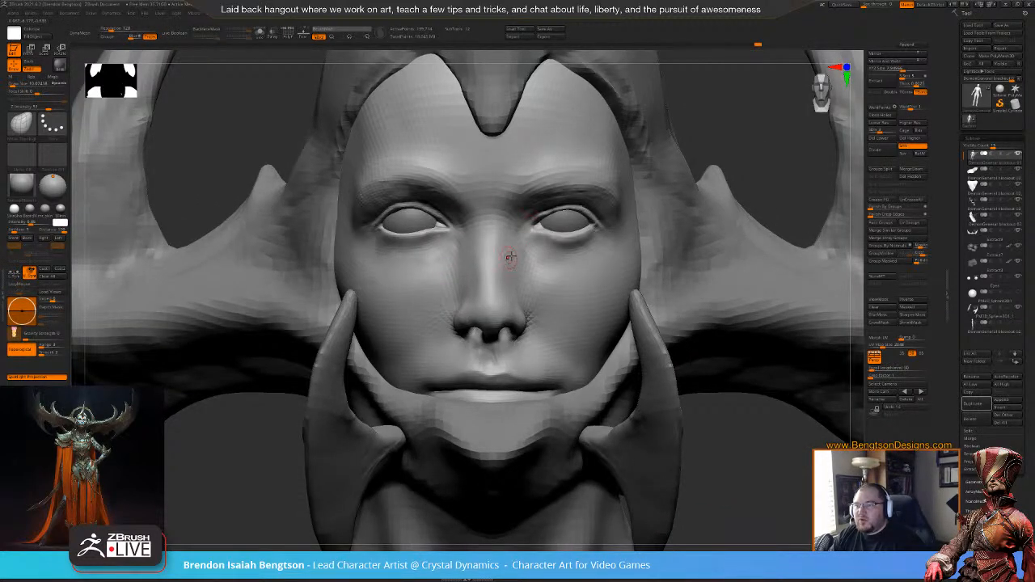
# - Adjust the cheek beside the nose bridge and the inner eye corners with a resized Move Topological brush
pyautogui.press('space')
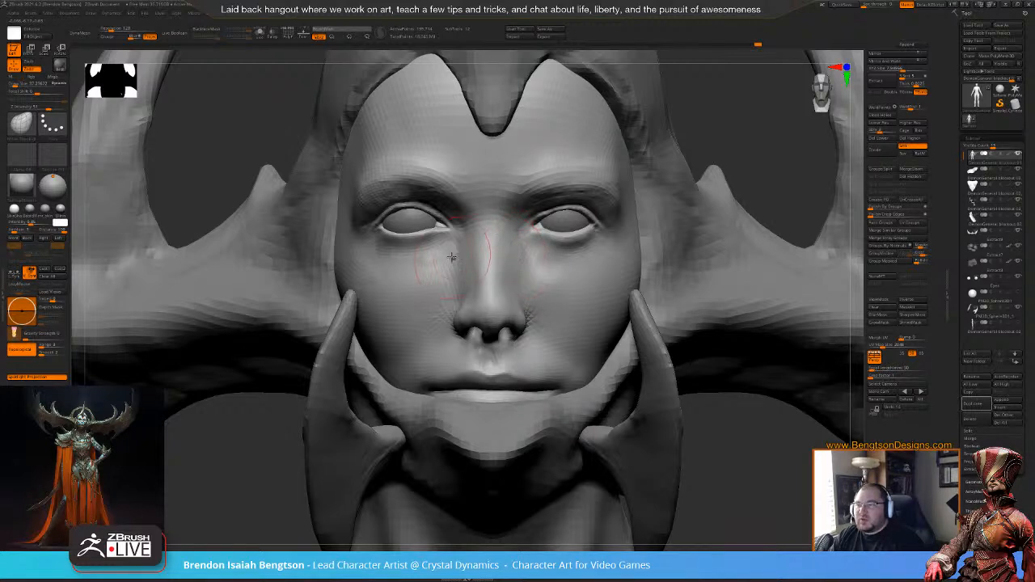
pyautogui.press('shift')
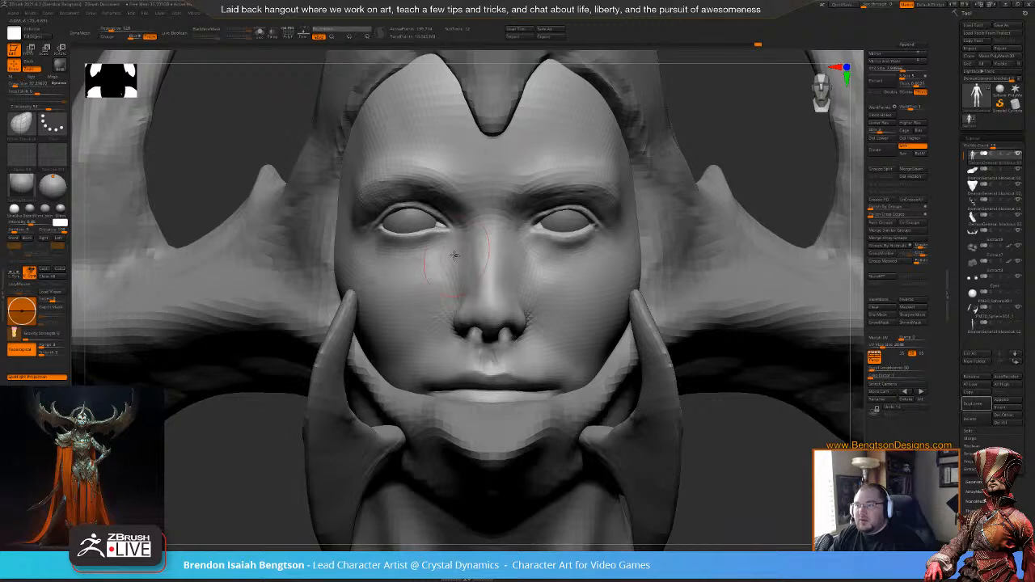
pyautogui.moveTo(394, 221)
pyautogui.keyDown('alt'); pyautogui.mouseDown(button='right')
pyautogui.moveTo(445, 295)
pyautogui.moveTo(485, 279)
pyautogui.mouseUp(button='right'); pyautogui.keyUp('alt')
pyautogui.moveTo(631, 186); pyautogui.dragTo(594, 191)
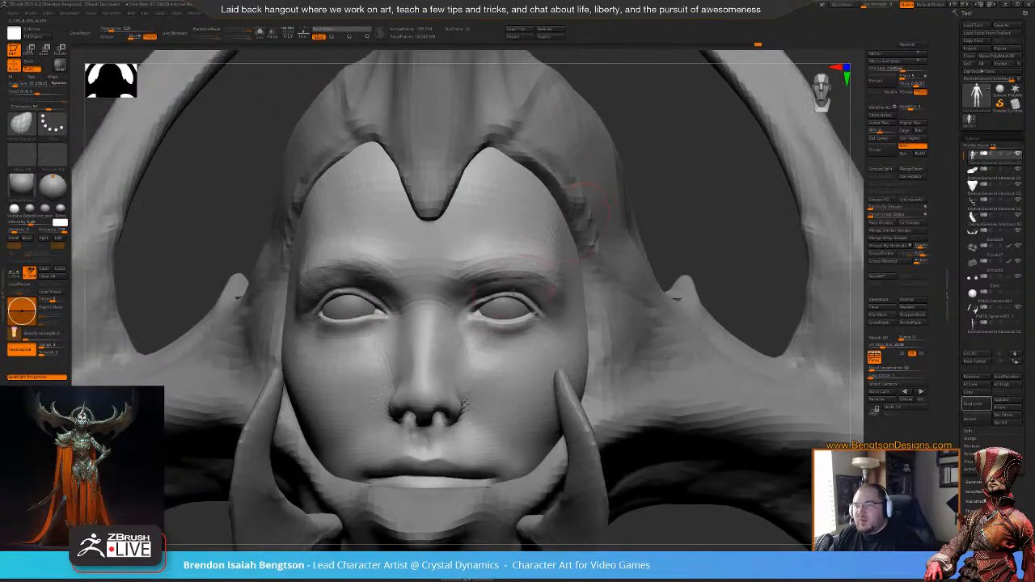
pyautogui.press('space')
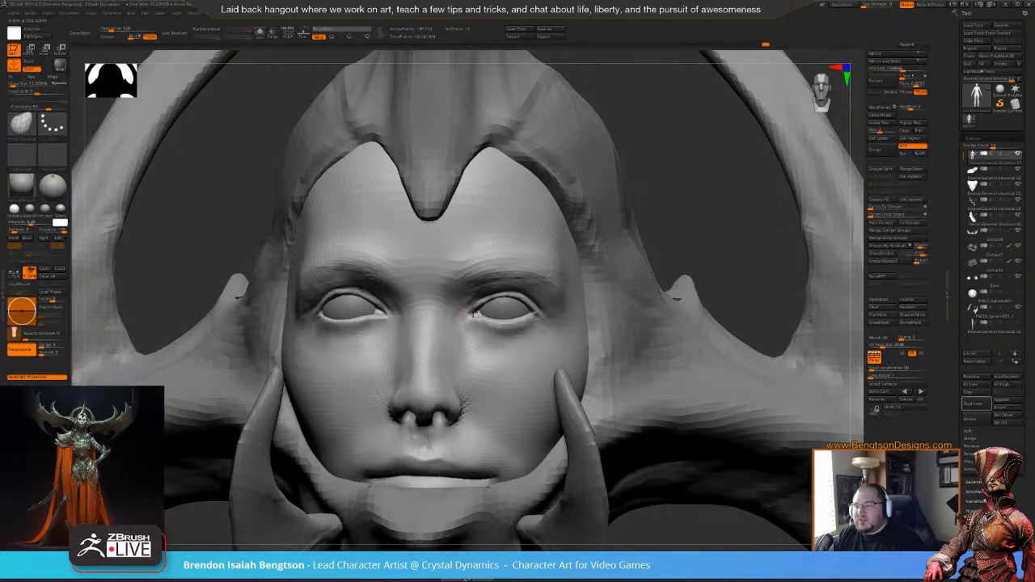
pyautogui.moveTo(548, 225); pyautogui.dragTo(537, 312)
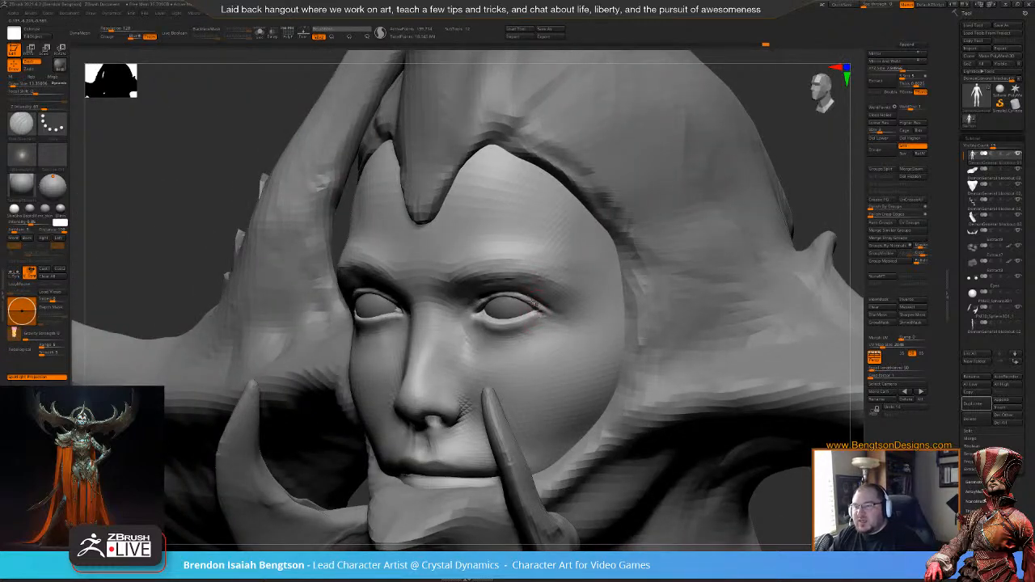
# - Make the horned headdress the active subtool and reshape its crown in side view with a larger Move Topological brush
pyautogui.moveTo(594, 186); pyautogui.dragTo(432, 319)
pyautogui.moveTo(573, 277)
pyautogui.mouseDown()
pyautogui.moveTo(584, 280)
pyautogui.moveTo(473, 231)
pyautogui.moveTo(475, 248)
pyautogui.mouseUp()
pyautogui.keyDown('alt'); pyautogui.click(476, 241); pyautogui.keyUp('alt')
pyautogui.press('space')
pyautogui.press('b')
pyautogui.press('m')
pyautogui.press('t')
pyautogui.moveTo(475, 247); pyautogui.dragTo(520, 222, button='right')
pyautogui.moveTo(520, 224); pyautogui.dragTo(544, 212)
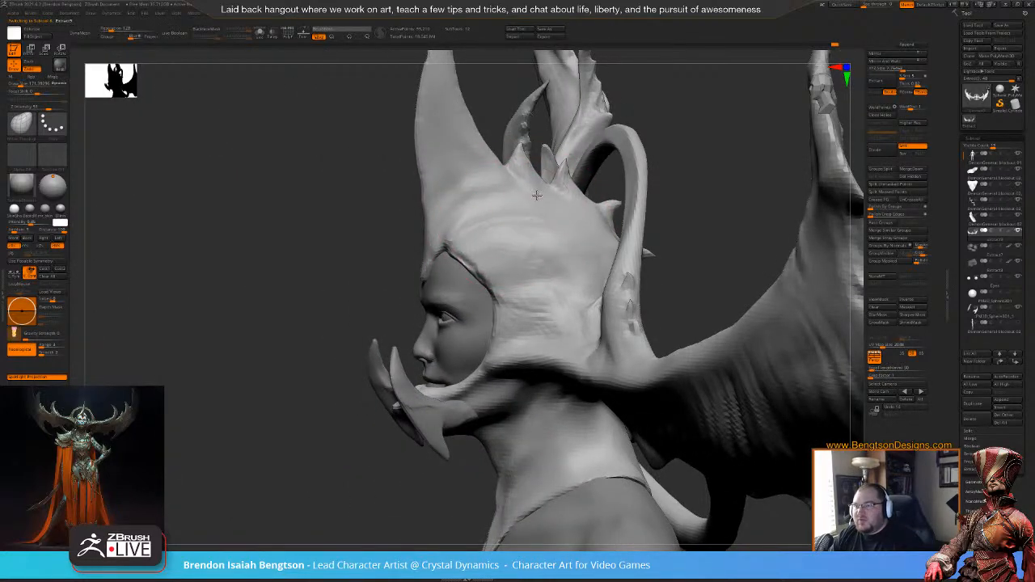
pyautogui.moveTo(490, 193); pyautogui.dragTo(487, 198)
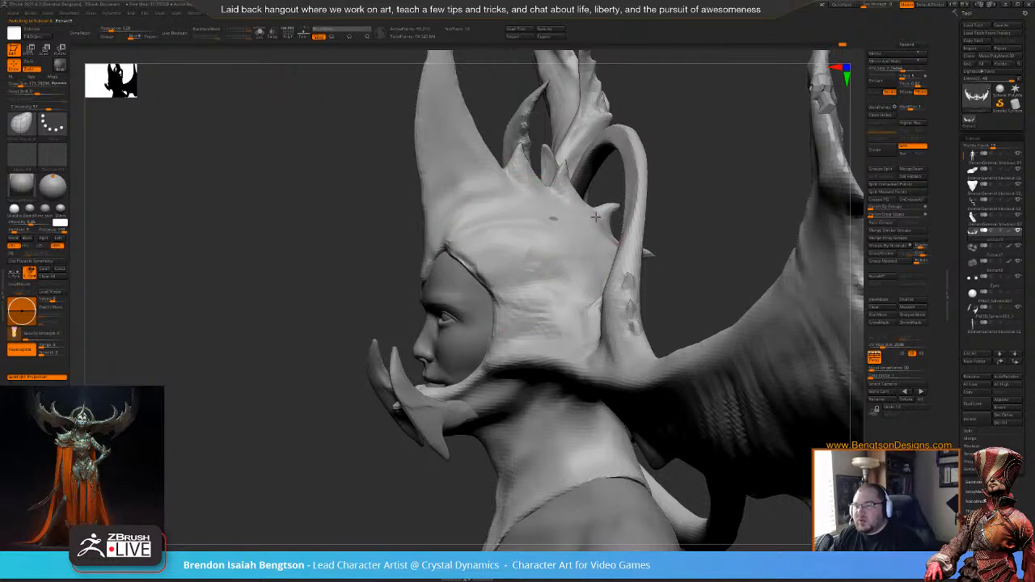
pyautogui.press('space')
pyautogui.moveTo(558, 220); pyautogui.dragTo(553, 218)
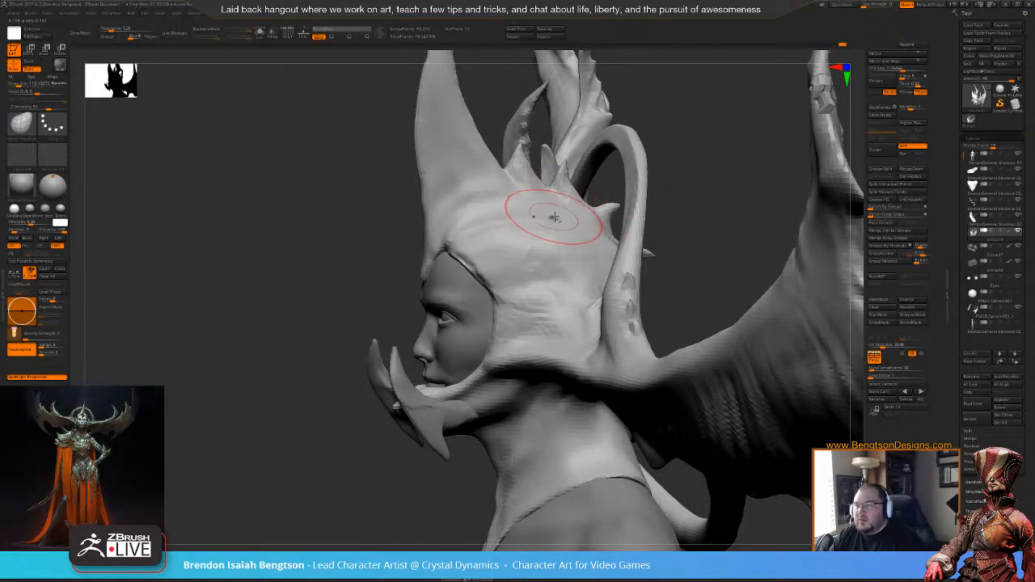
# - Reshape the headdress rim around the temple with a smaller Move Topological brush and smooth its front edge
pyautogui.moveTo(693, 143); pyautogui.dragTo(644, 162)
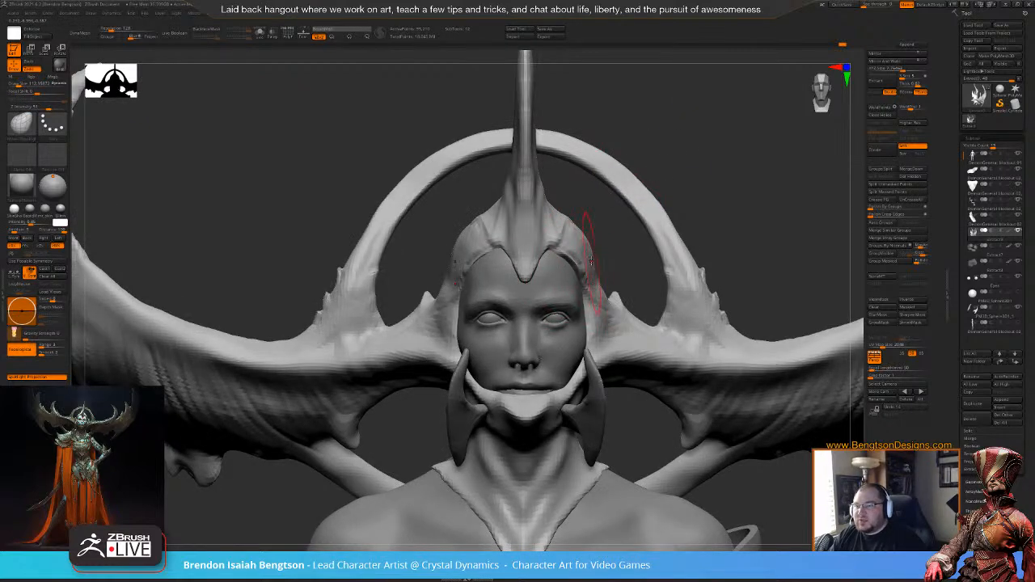
pyautogui.keyDown('alt'); pyautogui.moveTo(626, 231); pyautogui.dragTo(563, 229); pyautogui.keyUp('alt')
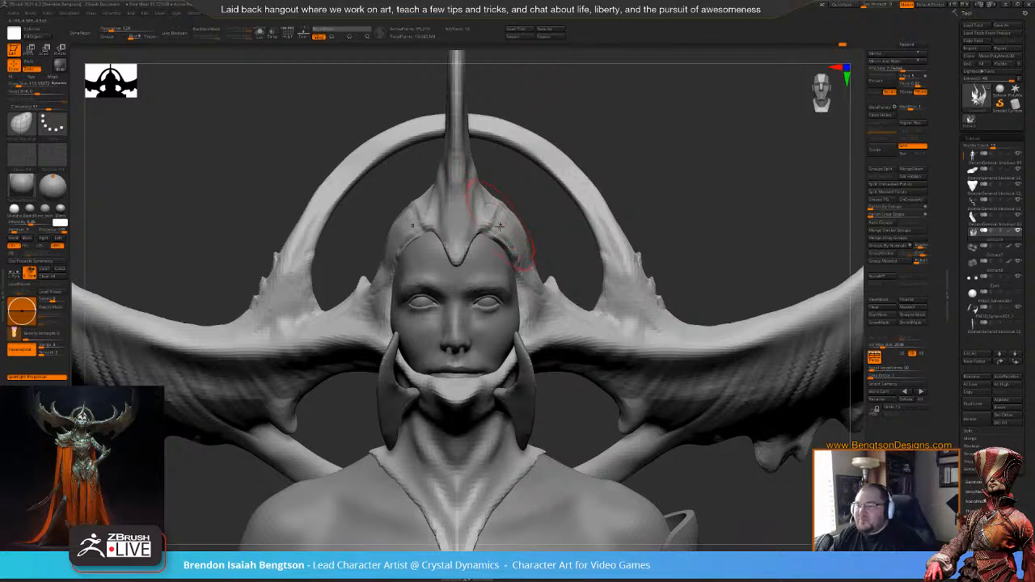
pyautogui.moveTo(554, 241); pyautogui.dragTo(578, 198)
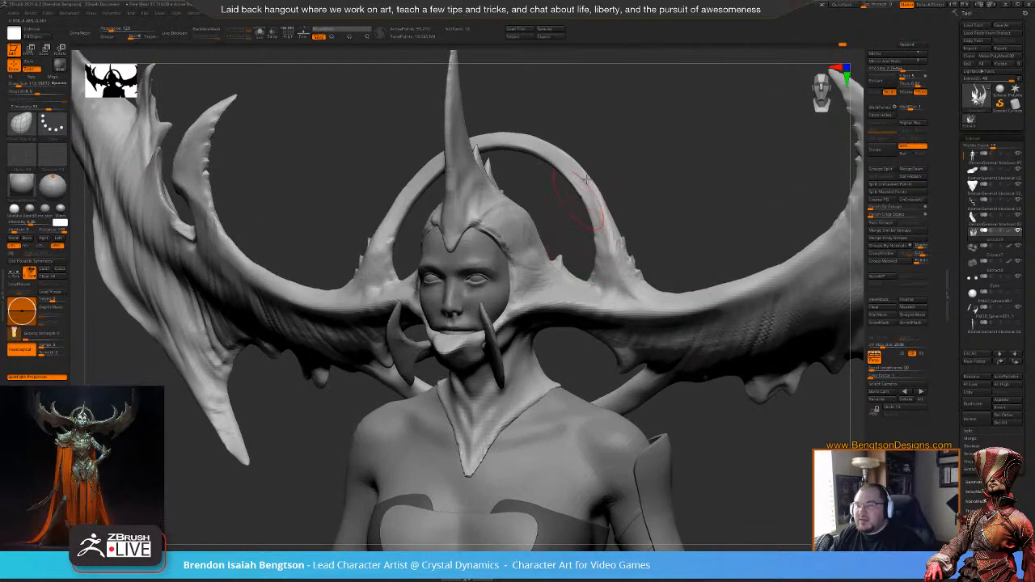
pyautogui.moveTo(660, 144)
pyautogui.mouseDown()
pyautogui.moveTo(634, 154)
pyautogui.moveTo(623, 141)
pyautogui.mouseUp()
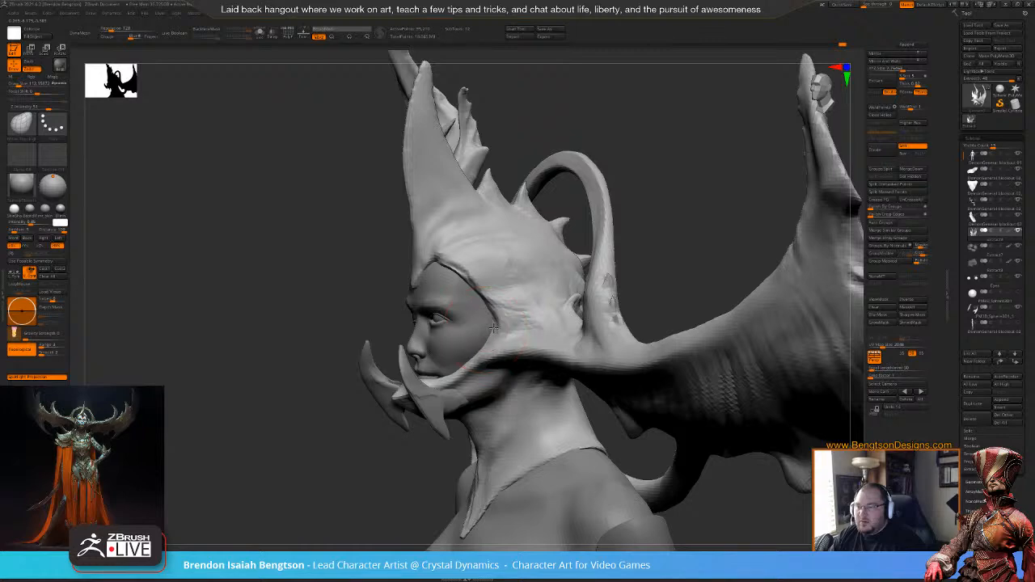
pyautogui.moveTo(565, 139)
pyautogui.mouseDown()
pyautogui.moveTo(617, 138)
pyautogui.moveTo(543, 173)
pyautogui.mouseUp()
pyautogui.press('space')
pyautogui.moveTo(503, 309); pyautogui.dragTo(489, 309)
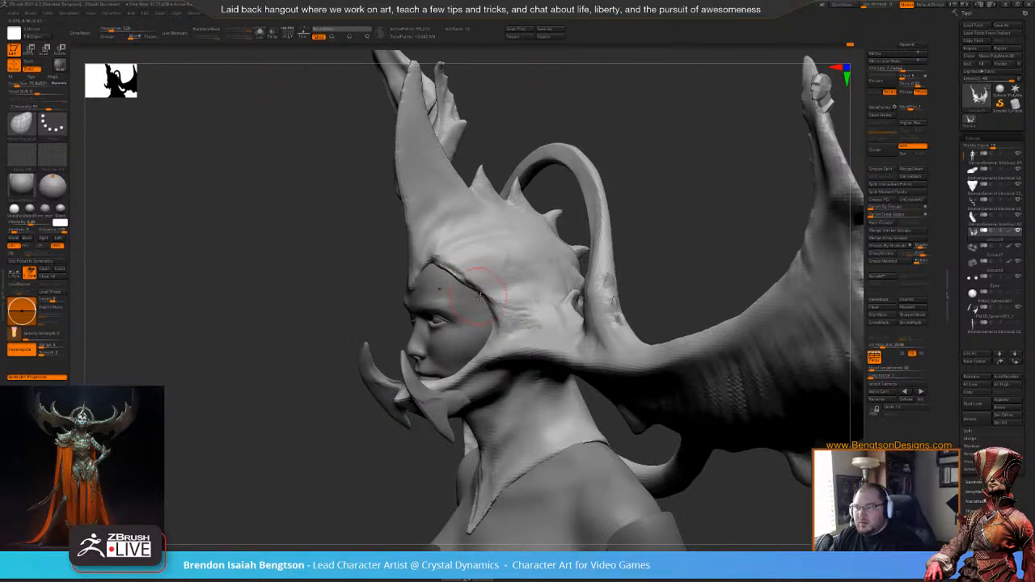
pyautogui.keyDown('shift'); pyautogui.moveTo(455, 279); pyautogui.dragTo(445, 273); pyautogui.keyUp('shift')
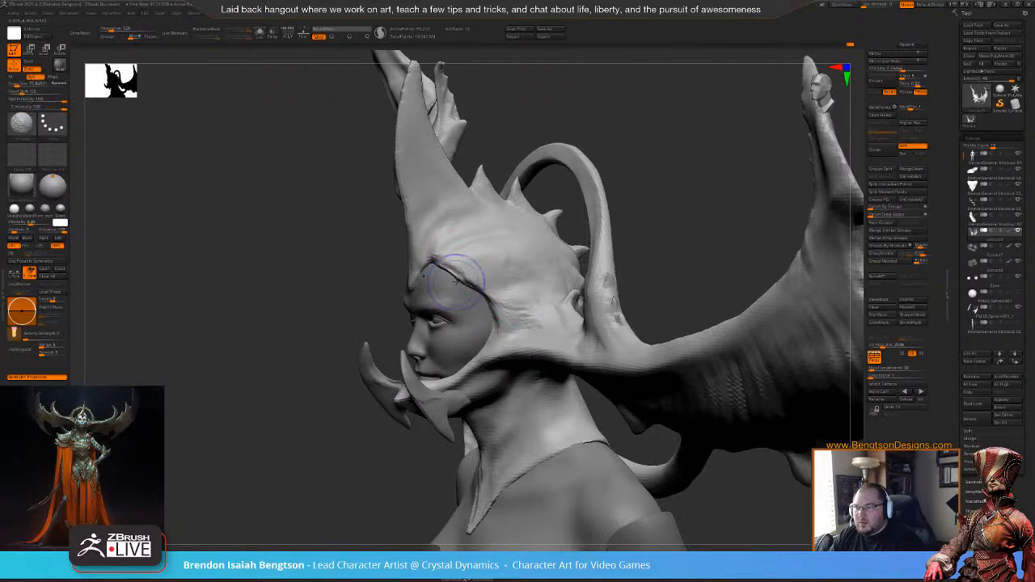
# - Switch to the body subtool and push the skull in where it pokes through the headdress crown
pyautogui.moveTo(605, 143); pyautogui.dragTo(590, 193)
pyautogui.keyDown('alt'); pyautogui.moveTo(529, 212); pyautogui.dragTo(609, 173); pyautogui.keyUp('alt')
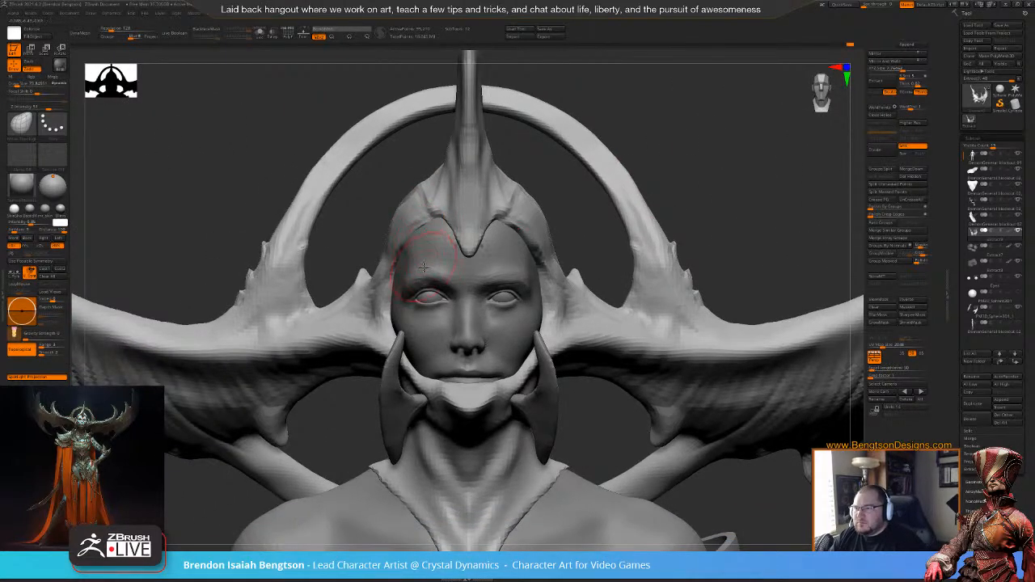
pyautogui.moveTo(428, 296)
pyautogui.mouseDown(button='right')
pyautogui.moveTo(485, 317)
pyautogui.moveTo(439, 301)
pyautogui.moveTo(399, 194)
pyautogui.mouseUp(button='right')
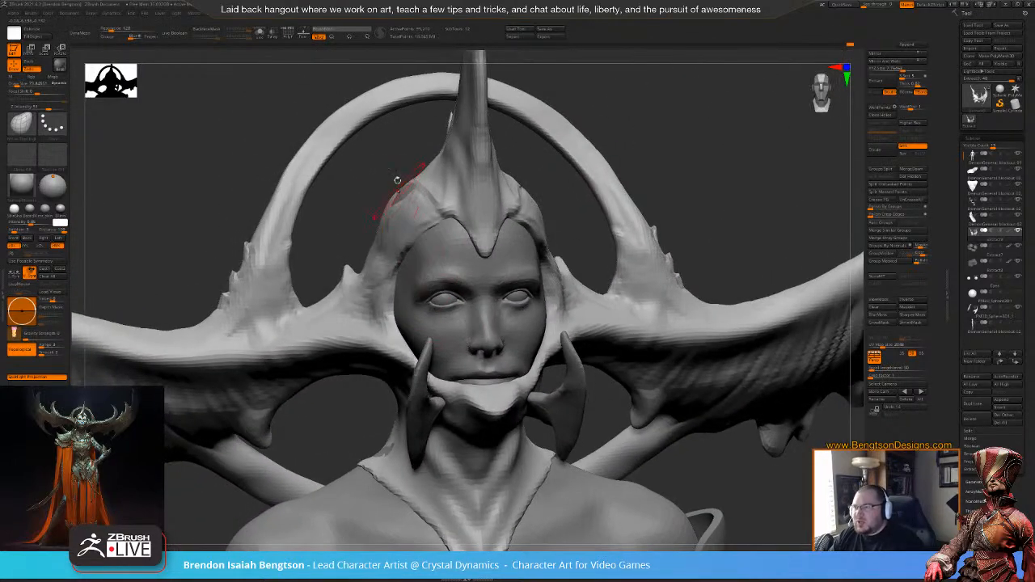
pyautogui.keyDown('alt'); pyautogui.click(401, 193); pyautogui.keyUp('alt')
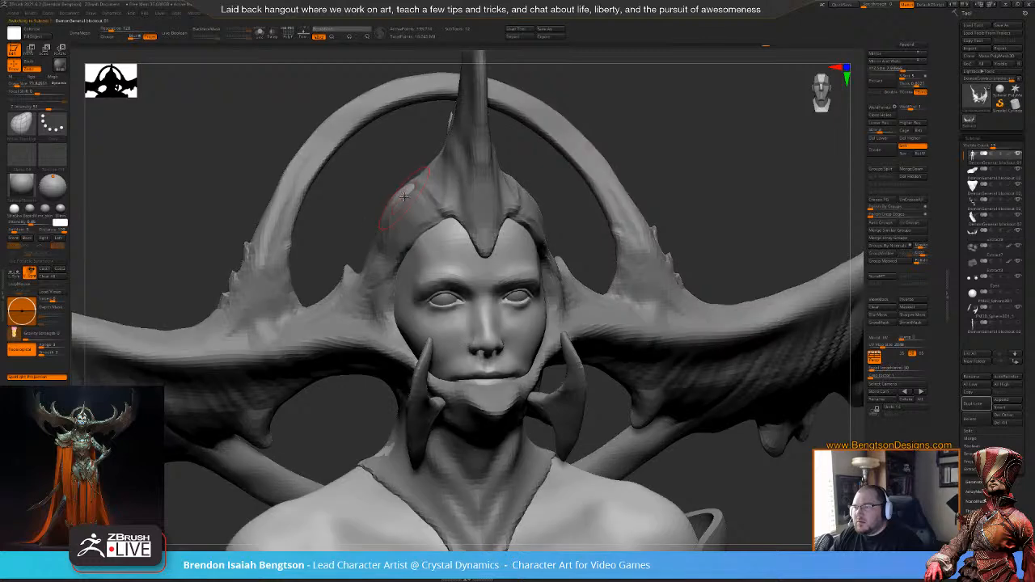
pyautogui.press('space')
pyautogui.moveTo(400, 193); pyautogui.dragTo(404, 192)
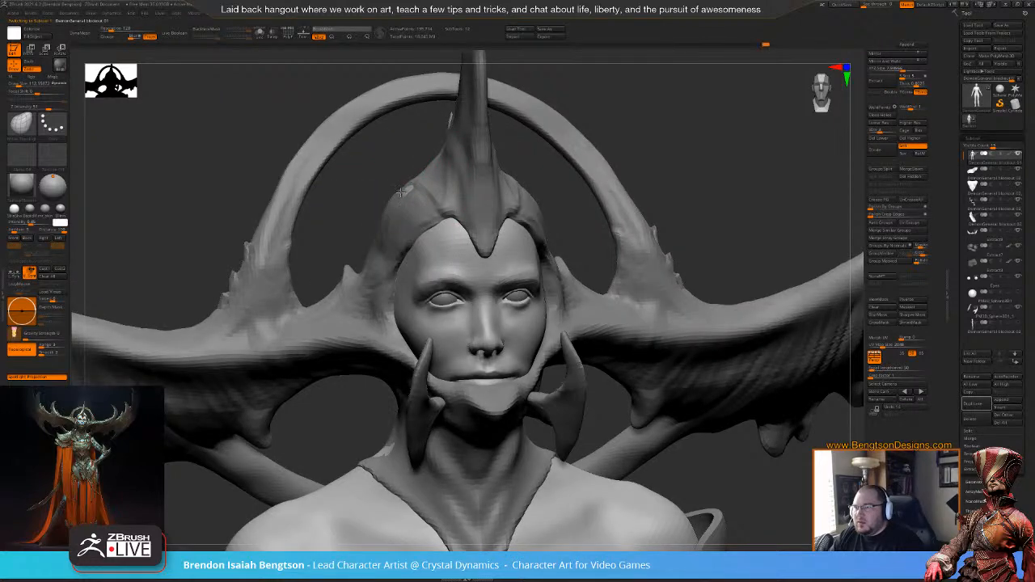
pyautogui.moveTo(402, 164); pyautogui.dragTo(405, 188, button='right')
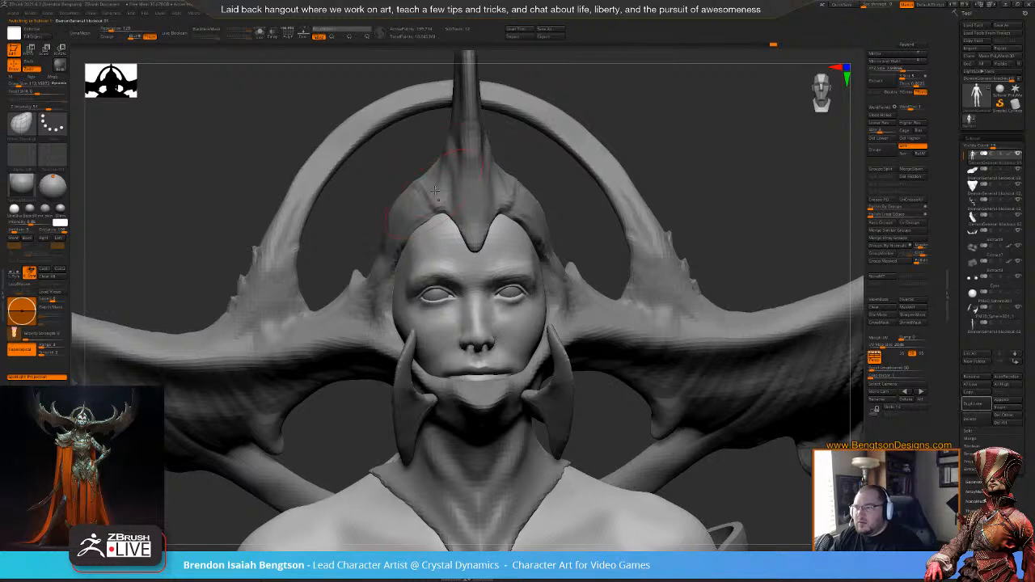
# - Switch back to the headdress and reshape the rim of its face opening above the forehead with a smaller Move Topological brush
pyautogui.keyDown('alt'); pyautogui.click(505, 179); pyautogui.keyUp('alt')
pyautogui.moveTo(522, 169)
pyautogui.mouseDown()
pyautogui.moveTo(456, 191)
pyautogui.moveTo(490, 209)
pyautogui.mouseUp()
pyautogui.press('space')
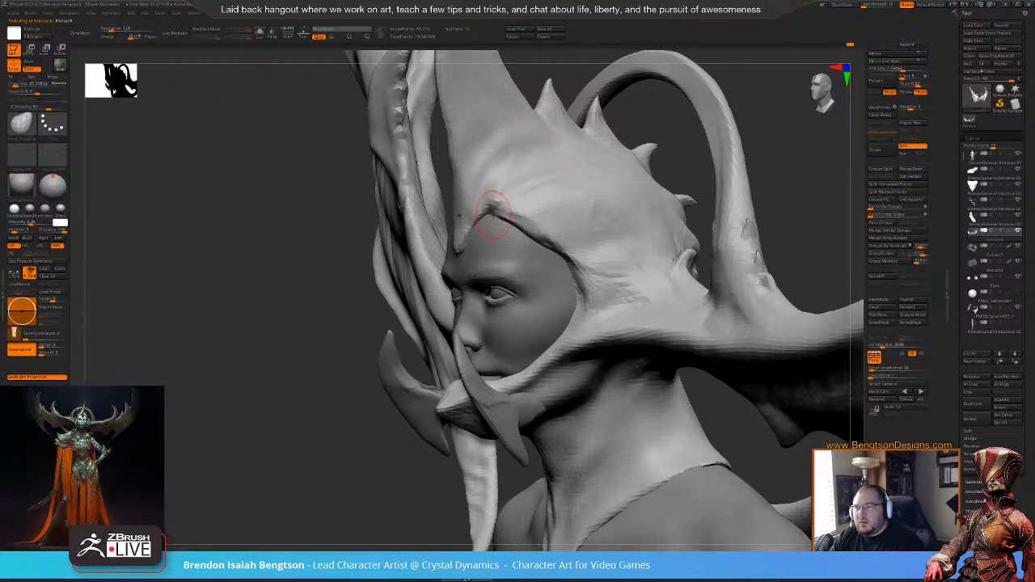
pyautogui.moveTo(505, 218)
pyautogui.mouseDown()
pyautogui.moveTo(509, 229)
pyautogui.moveTo(476, 224)
pyautogui.moveTo(544, 249)
pyautogui.mouseUp()
pyautogui.moveTo(284, 423); pyautogui.dragTo(304, 346)
pyautogui.keyDown('alt'); pyautogui.moveTo(606, 143); pyautogui.dragTo(624, 311); pyautogui.keyUp('alt')
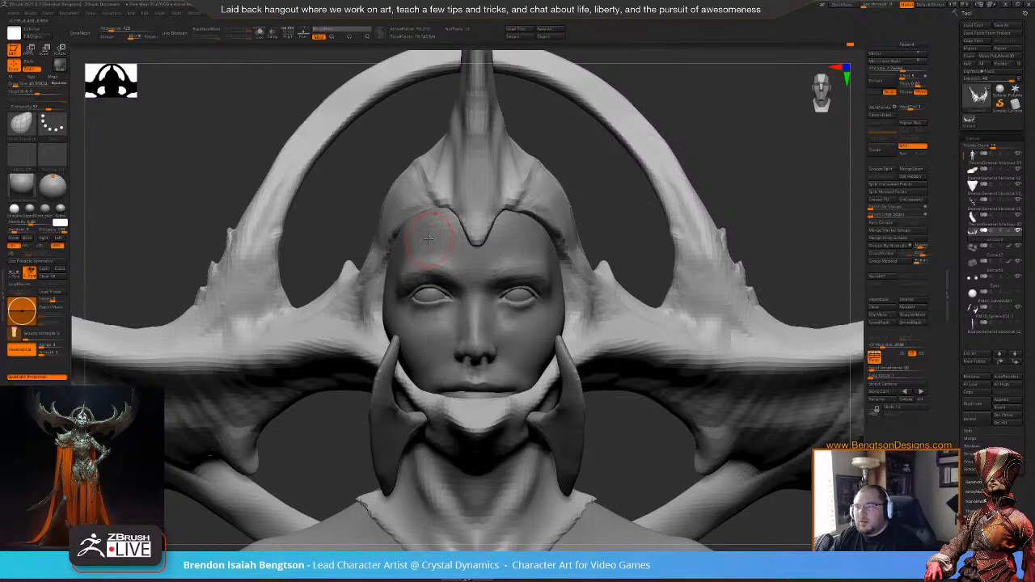
# - Switch to the body subtool and adjust the face in front view with a larger Move Topological brush
pyautogui.press('space')
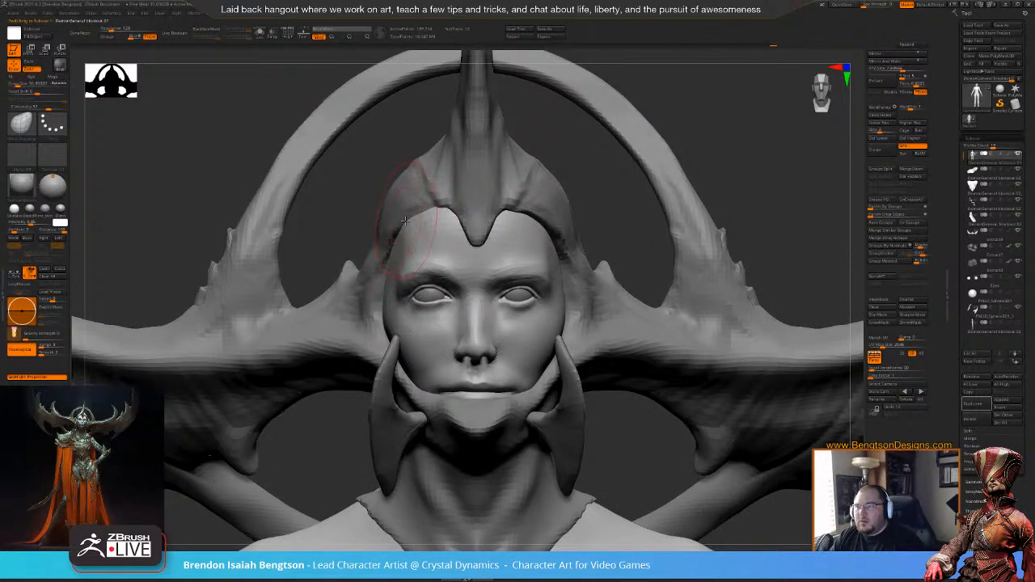
pyautogui.press('space')
pyautogui.moveTo(475, 298); pyautogui.dragTo(486, 302)
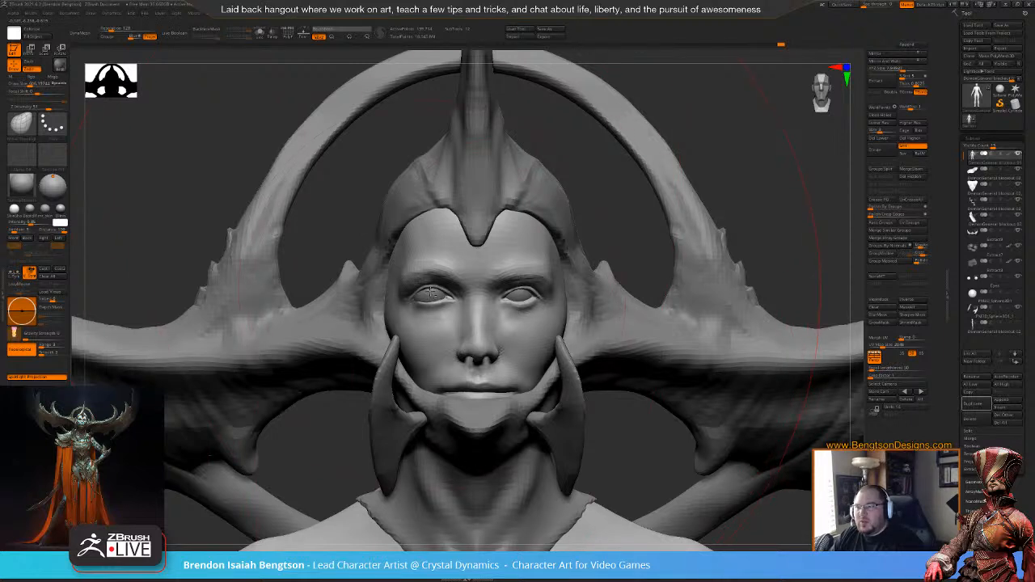
# - Make the eyes the active subtool, raise the transform gizmo above them and nudge both eyeballs slightly sideways
pyautogui.keyDown('alt'); pyautogui.click(429, 293); pyautogui.keyUp('alt')
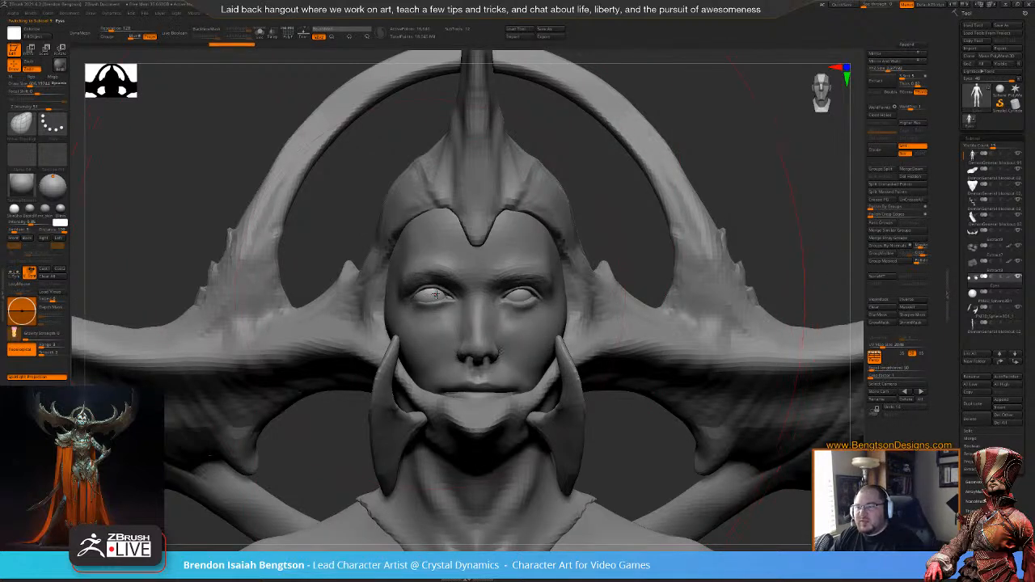
pyautogui.press('w')
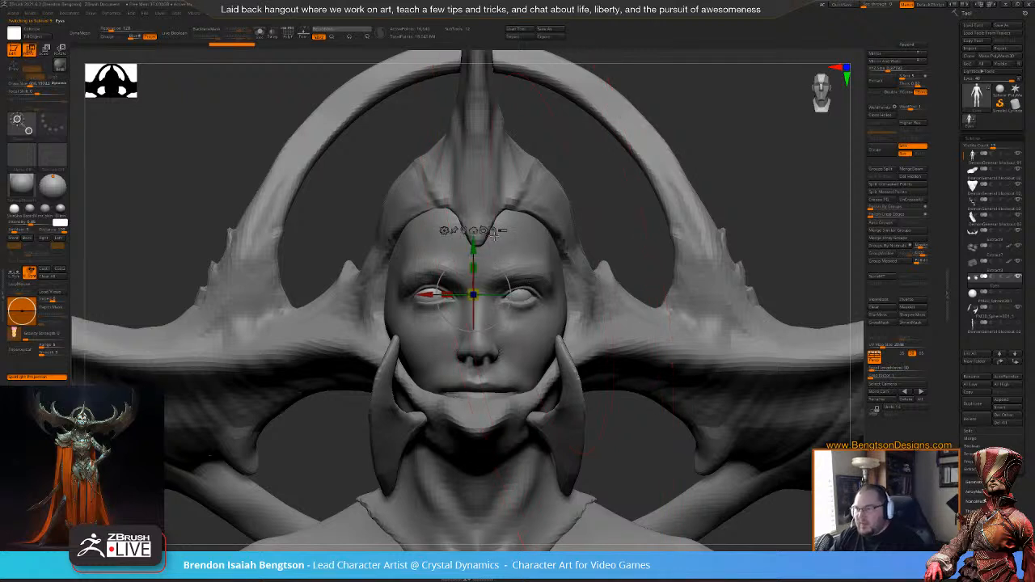
pyautogui.keyDown('alt'); pyautogui.moveTo(470, 252); pyautogui.dragTo(471, 151); pyautogui.keyUp('alt')
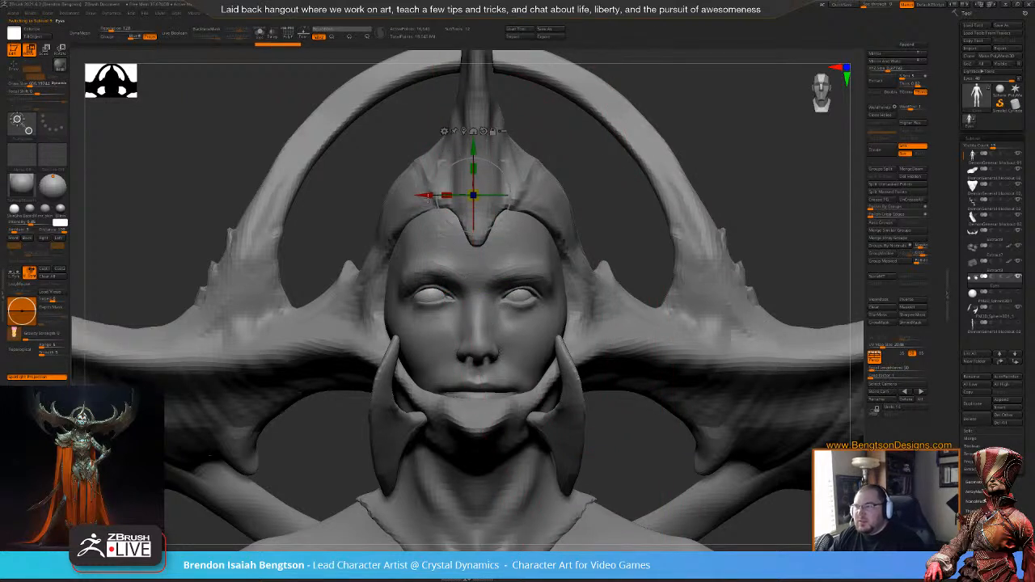
pyautogui.moveTo(429, 197); pyautogui.dragTo(428, 194)
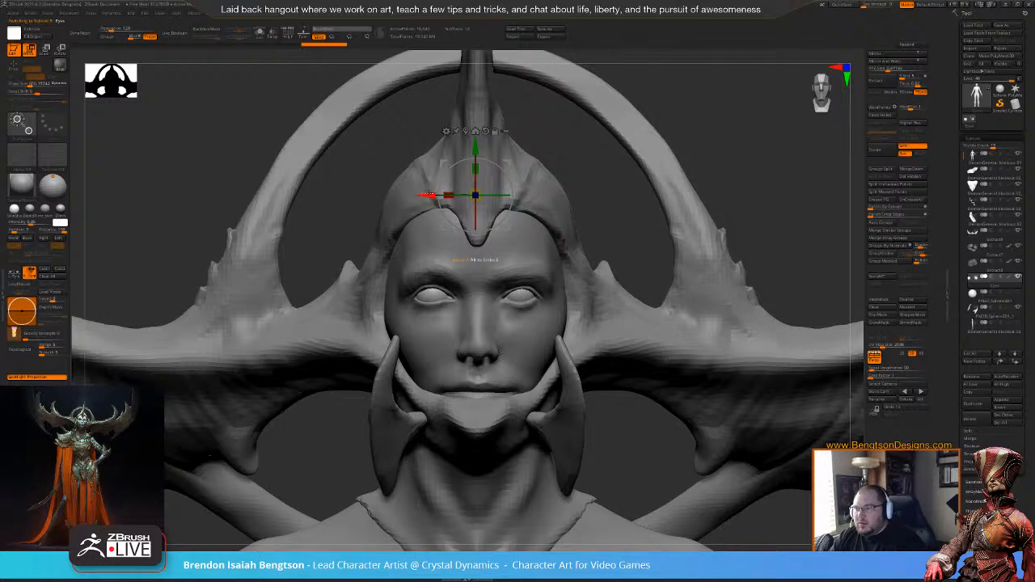
# - Isolate the eyes, mask one eyeball, shift the other in depth to align the pair, and clear the mask and isolation
pyautogui.moveTo(608, 222); pyautogui.dragTo(609, 185)
pyautogui.hotkey('alt', 's')
pyautogui.keyDown('alt'); pyautogui.moveTo(572, 146); pyautogui.dragTo(574, 188); pyautogui.keyUp('alt')
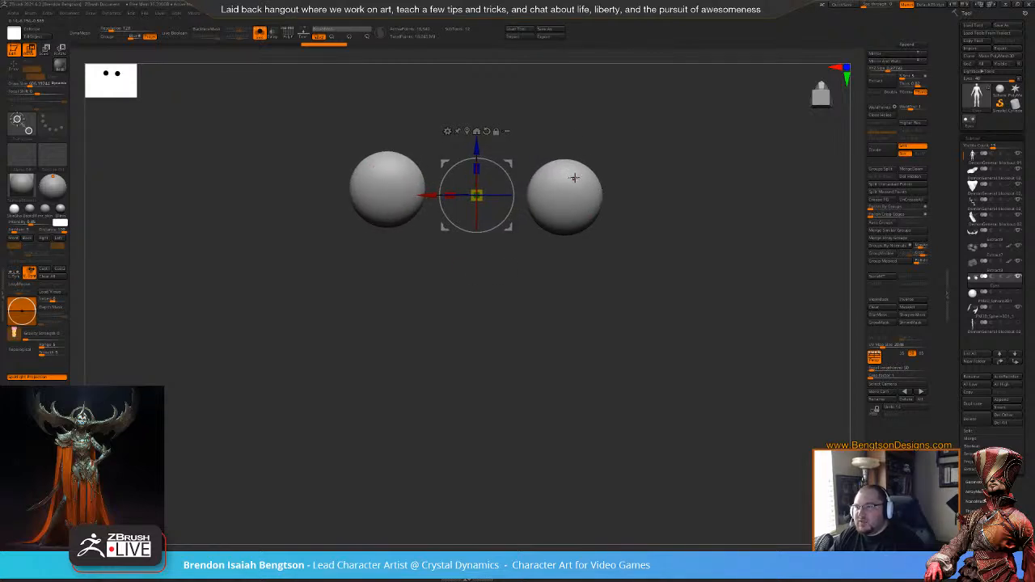
pyautogui.moveTo(655, 136)
pyautogui.keyDown('ctrl'); pyautogui.mouseDown()
pyautogui.moveTo(506, 158)
pyautogui.moveTo(730, 340)
pyautogui.mouseUp(); pyautogui.keyUp('ctrl')
pyautogui.moveTo(475, 148); pyautogui.dragTo(476, 155)
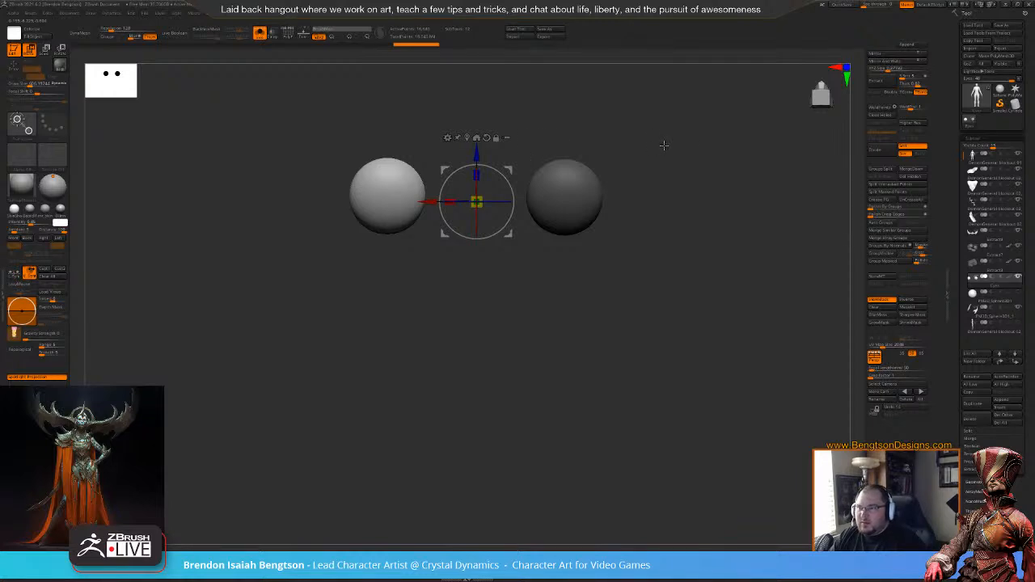
pyautogui.keyDown('ctrl'); pyautogui.moveTo(669, 133); pyautogui.dragTo(663, 219); pyautogui.keyUp('ctrl')
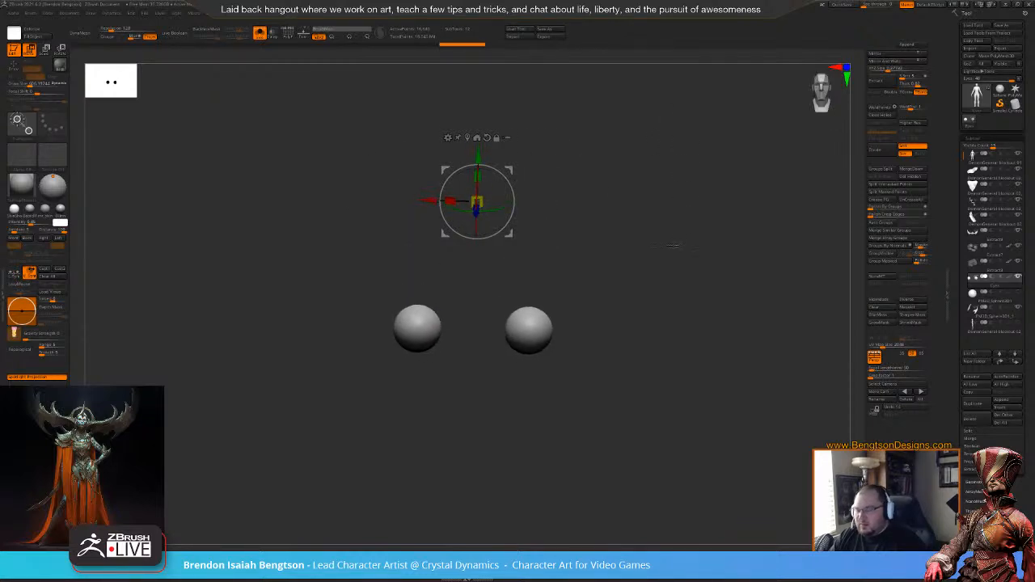
pyautogui.hotkey('alt', 's')
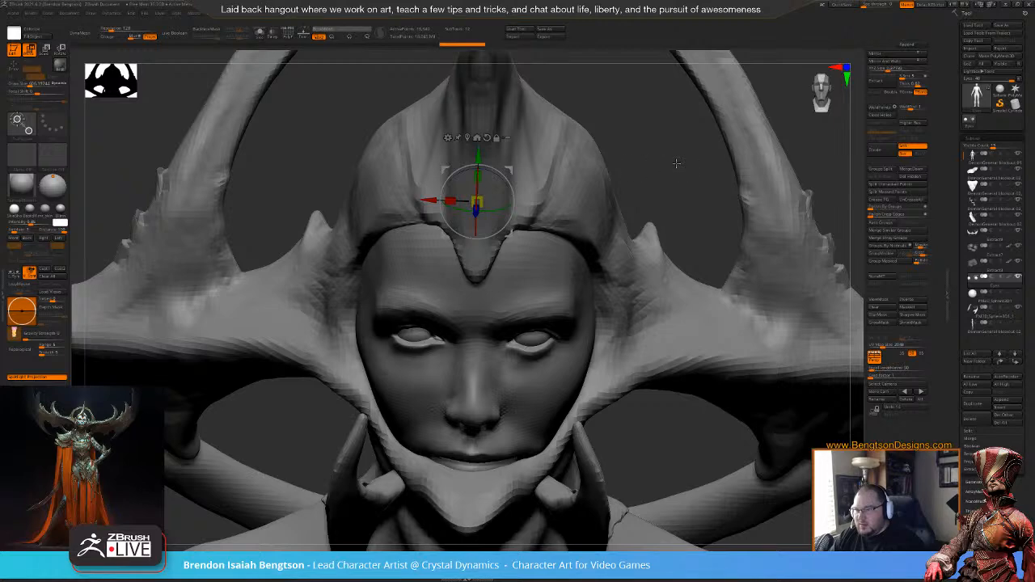
pyautogui.moveTo(678, 167); pyautogui.dragTo(644, 152)
# - Switch back to the body subtool and reshape the eyelids from below with a smaller Move Topological brush
pyautogui.keyDown('alt'); pyautogui.click(495, 310); pyautogui.keyUp('alt')
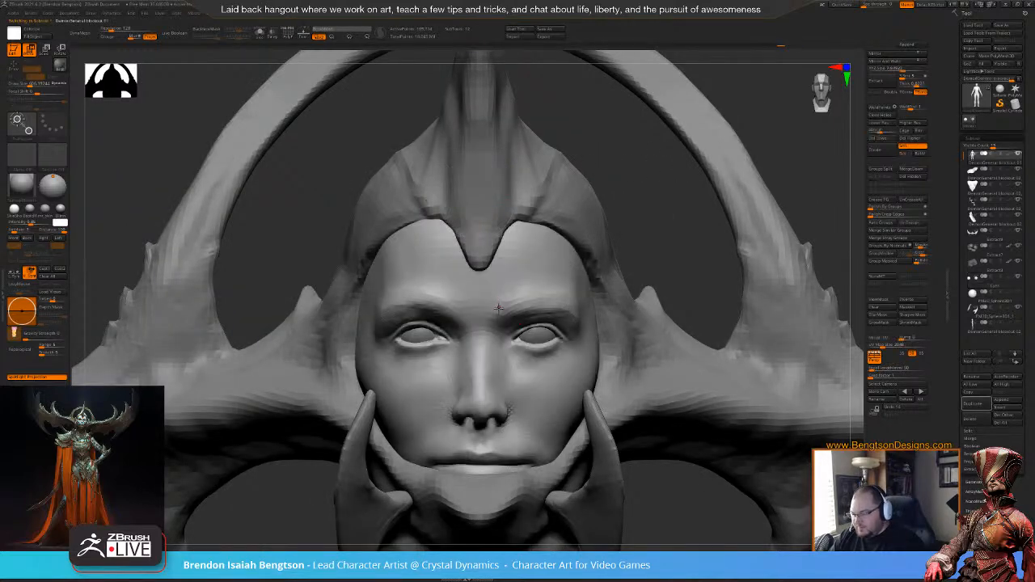
pyautogui.press('q')
pyautogui.press('space')
pyautogui.moveTo(499, 315); pyautogui.dragTo(484, 316)
pyautogui.moveTo(483, 309)
pyautogui.mouseDown(button='right')
pyautogui.moveTo(503, 312)
pyautogui.moveTo(461, 346)
pyautogui.mouseUp(button='right')
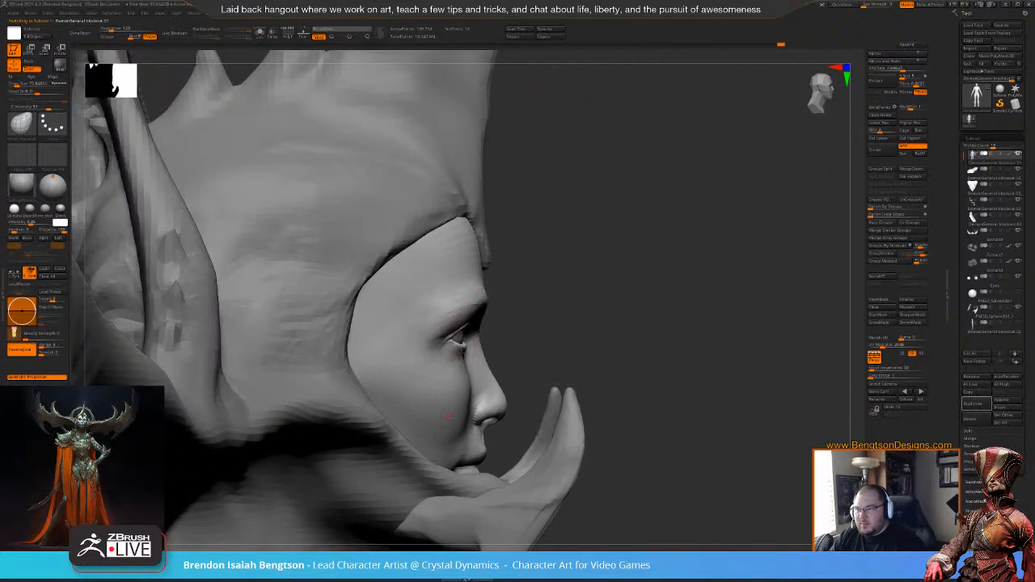
pyautogui.press('space')
pyautogui.moveTo(460, 347); pyautogui.dragTo(466, 349)
pyautogui.moveTo(563, 303); pyautogui.dragTo(484, 343, button='right')
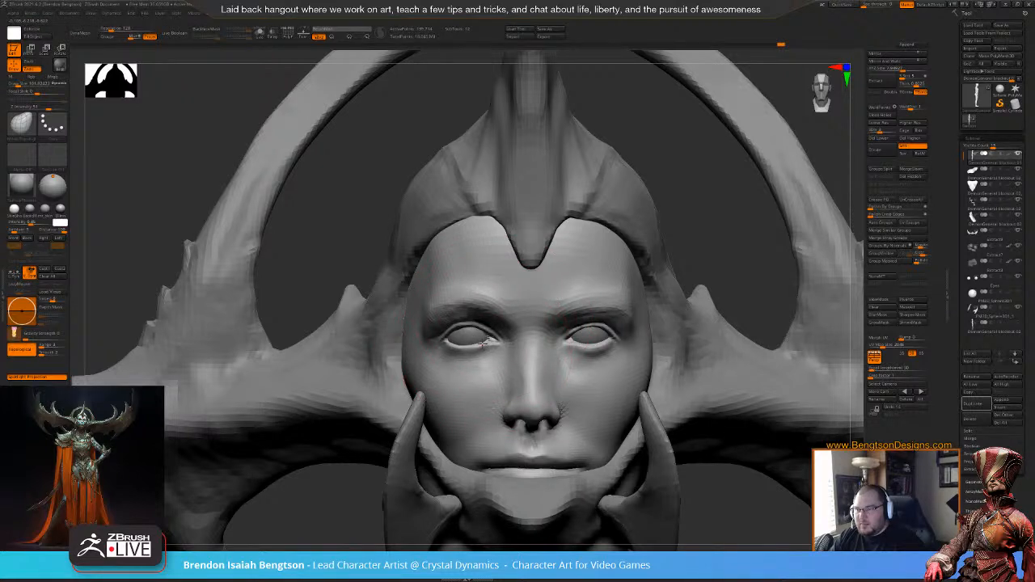
pyautogui.press('space')
pyautogui.moveTo(479, 333); pyautogui.dragTo(459, 335)
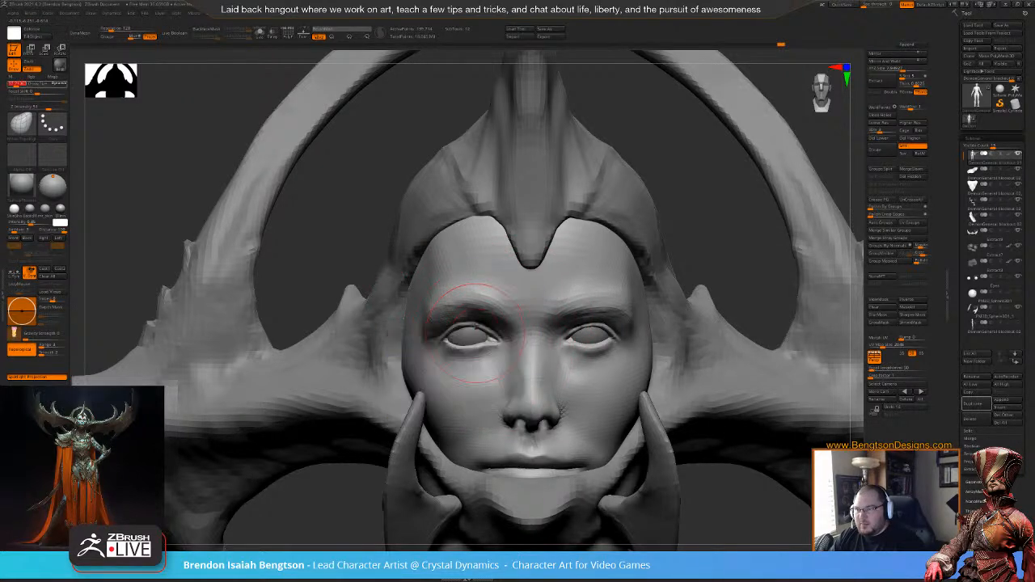
pyautogui.moveTo(463, 331)
pyautogui.mouseDown(button='right')
pyautogui.moveTo(487, 420)
pyautogui.moveTo(468, 277)
pyautogui.moveTo(476, 320)
pyautogui.mouseUp(button='right')
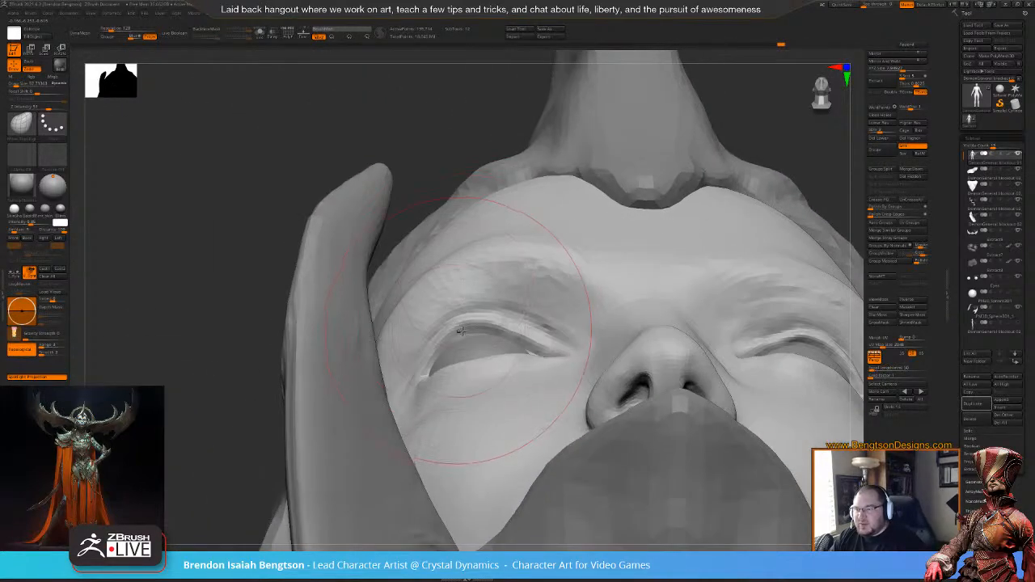
pyautogui.press('space')
pyautogui.moveTo(465, 332); pyautogui.dragTo(458, 335)
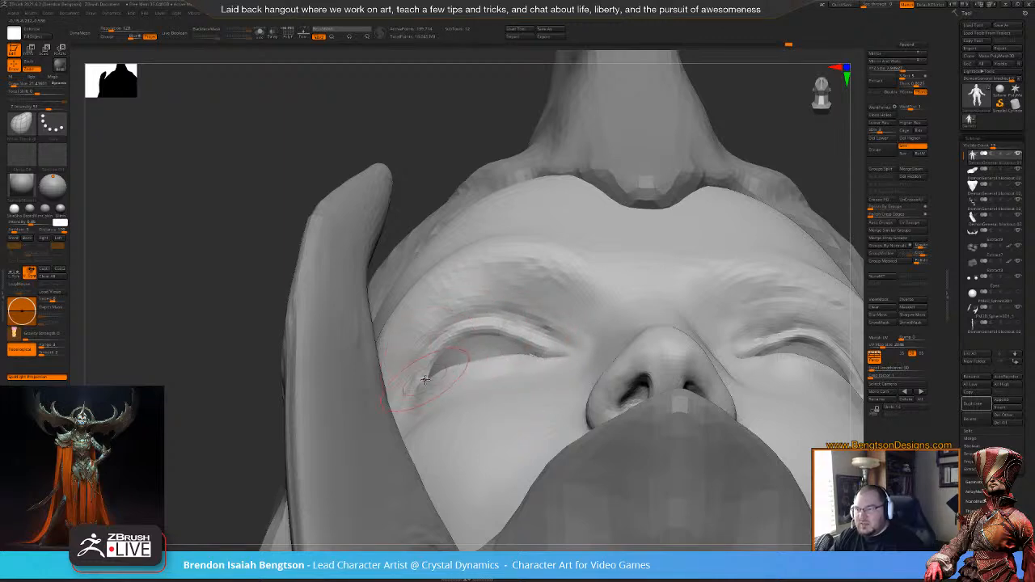
pyautogui.moveTo(499, 351); pyautogui.dragTo(436, 377, button='right')
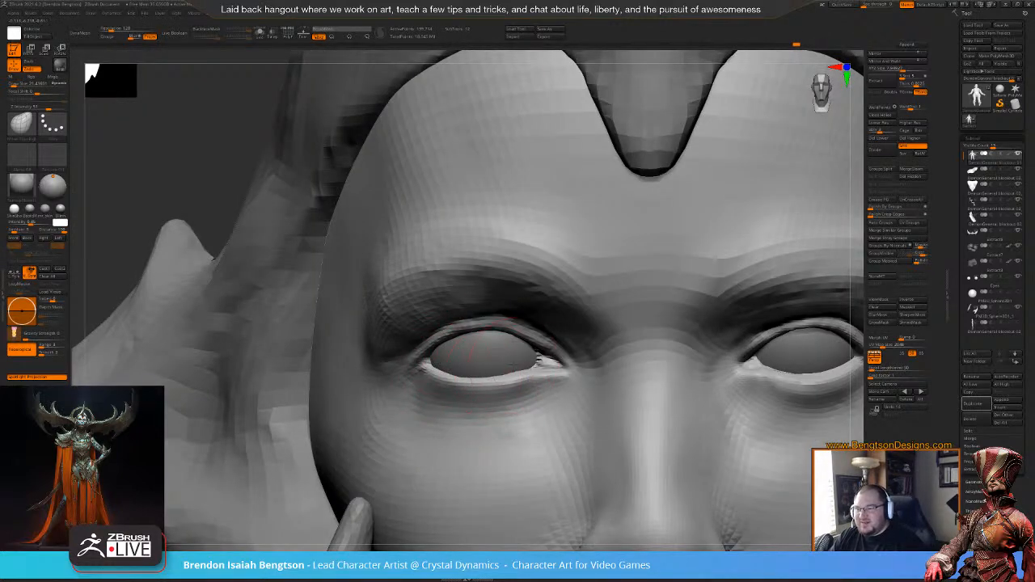
# - Adjust the facial proportions in front view with a larger Move Topological brush, judging them against the whole figure
pyautogui.keyDown('ctrl'); pyautogui.moveTo(521, 421); pyautogui.dragTo(536, 105, button='right'); pyautogui.keyUp('ctrl')
pyautogui.moveTo(671, 238); pyautogui.dragTo(483, 144, button='right')
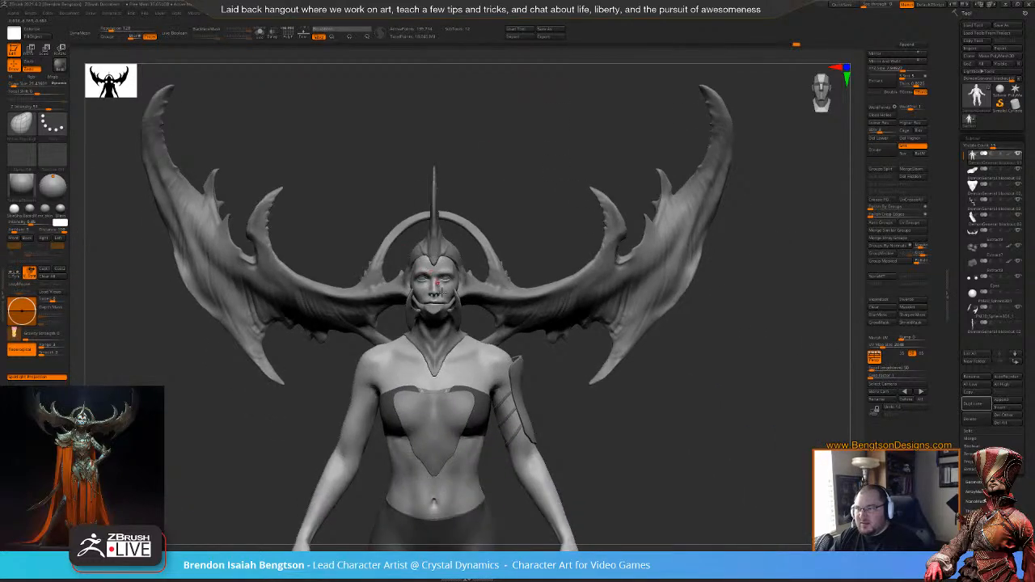
pyautogui.keyDown('ctrl'); pyautogui.moveTo(439, 285); pyautogui.dragTo(441, 352, button='right'); pyautogui.keyUp('ctrl')
pyautogui.moveTo(465, 319); pyautogui.dragTo(424, 286, button='right')
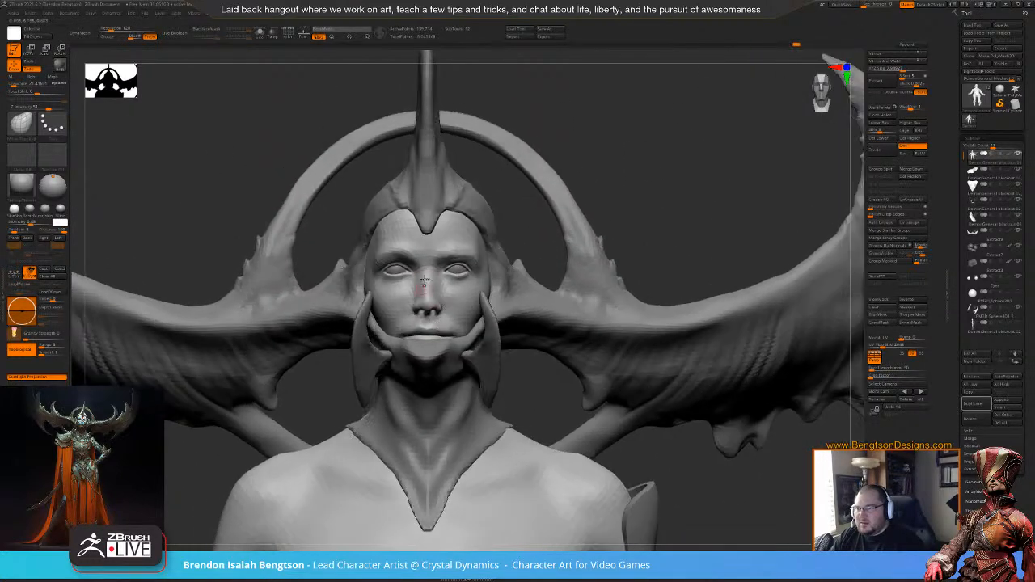
pyautogui.rightClick(423, 286)
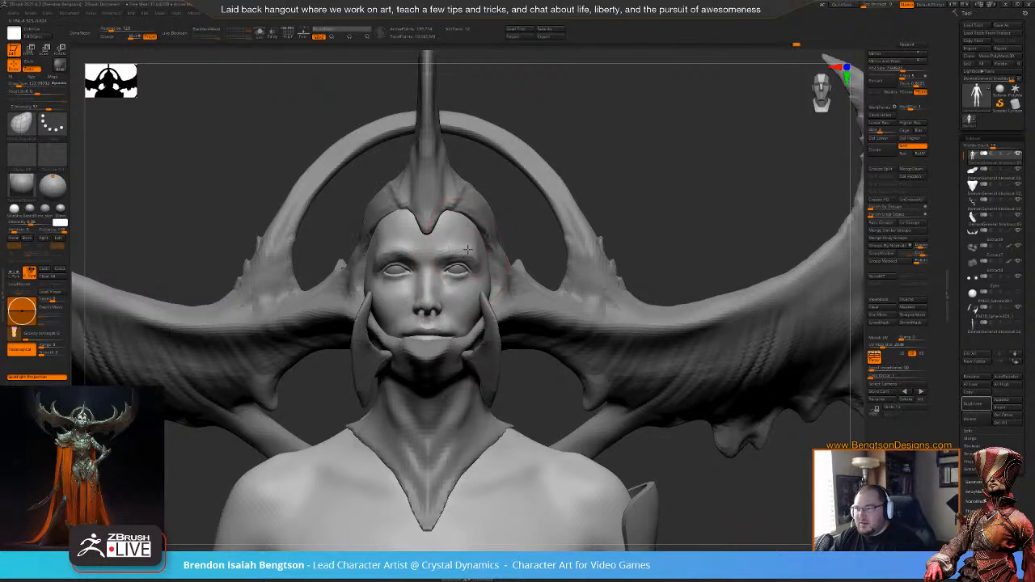
pyautogui.moveTo(583, 159); pyautogui.dragTo(619, 132)
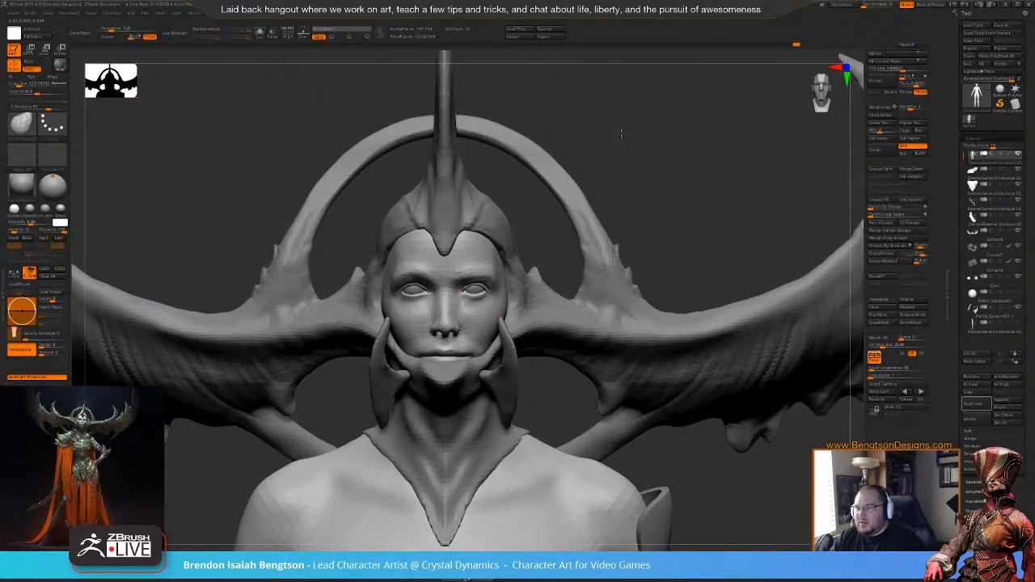
pyautogui.press('space')
pyautogui.click(477, 295)
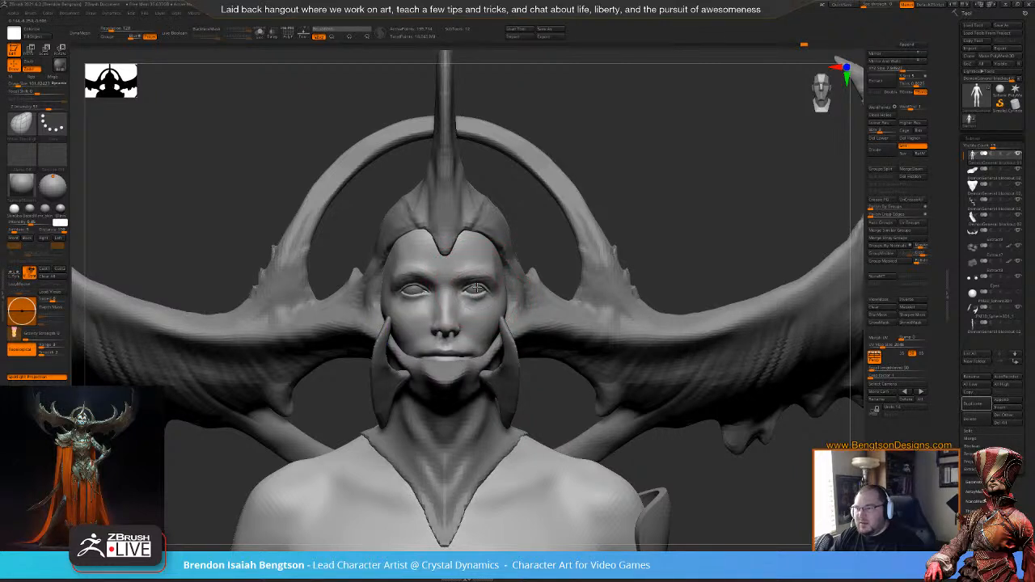
pyautogui.press('space')
pyautogui.moveTo(520, 215); pyautogui.dragTo(520, 214)
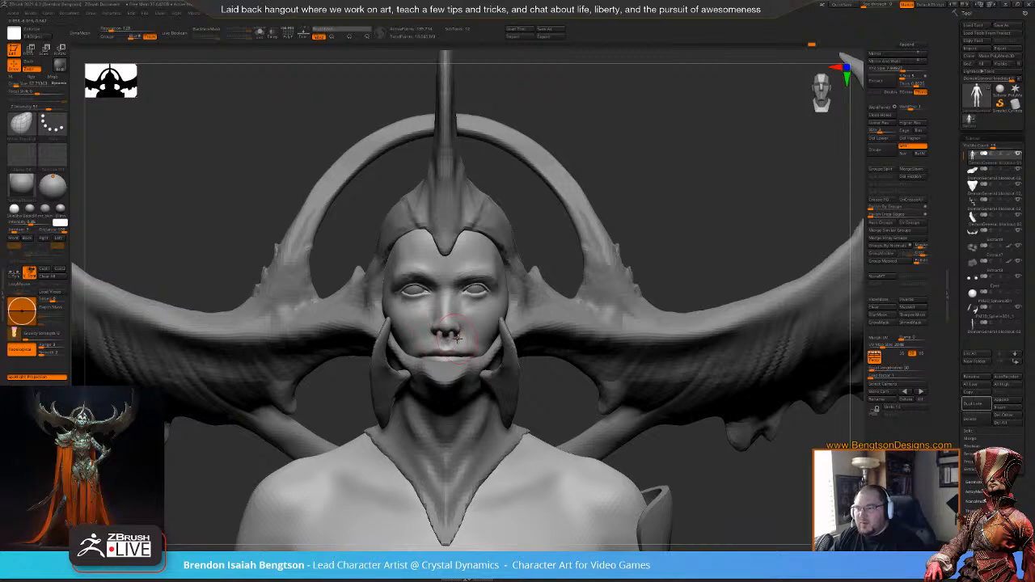
# - Refine the area around the nose with a smaller Move Topological brush
pyautogui.keyDown('ctrl'); pyautogui.moveTo(445, 322); pyautogui.dragTo(437, 368, button='right'); pyautogui.keyUp('ctrl')
pyautogui.rightClick(430, 380)
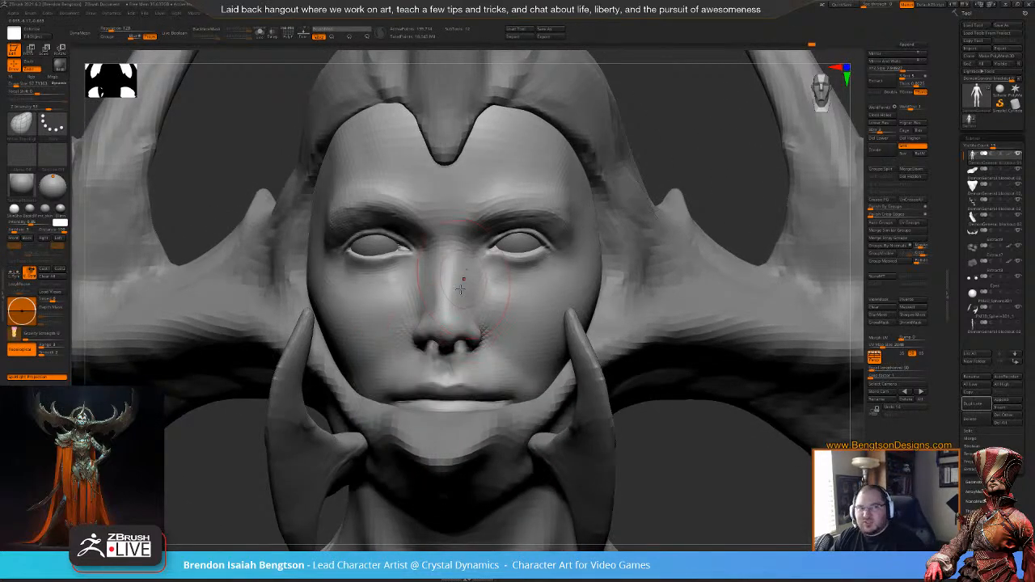
pyautogui.moveTo(495, 312)
pyautogui.mouseDown(button='right')
pyautogui.moveTo(436, 328)
pyautogui.moveTo(501, 330)
pyautogui.moveTo(473, 331)
pyautogui.moveTo(483, 331)
pyautogui.mouseUp(button='right')
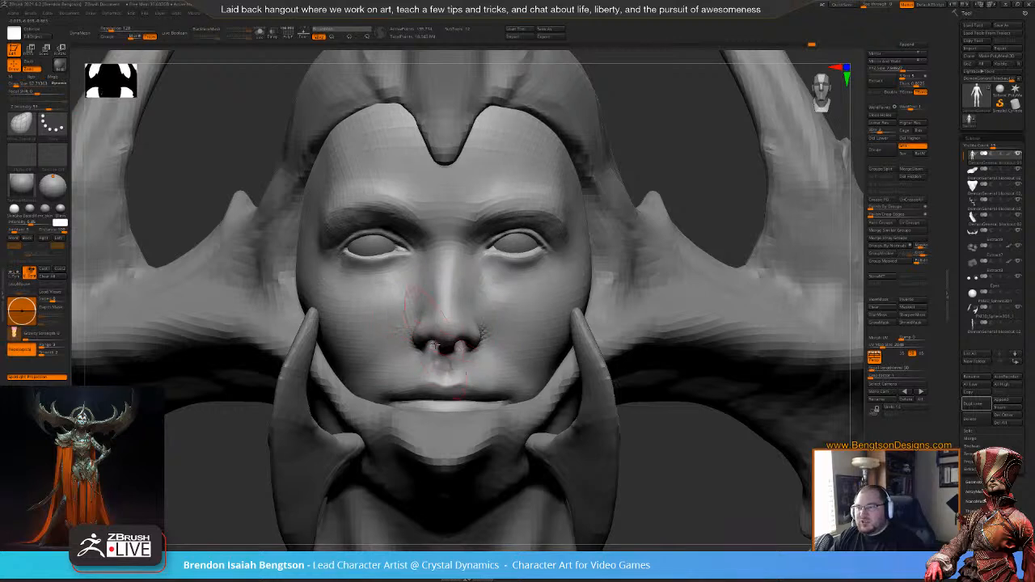
pyautogui.press('space')
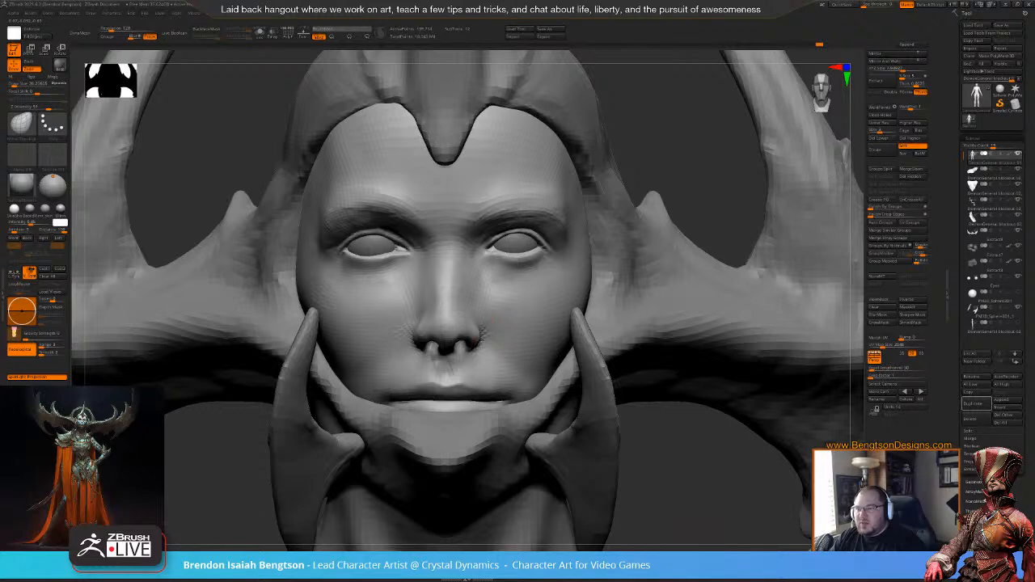
pyautogui.moveTo(479, 334); pyautogui.dragTo(478, 328)
# - Render a BPR preview with shadows of the head and headdress from the front
pyautogui.keyDown('alt'); pyautogui.moveTo(663, 165); pyautogui.dragTo(623, 132); pyautogui.keyUp('alt')
pyautogui.keyDown('alt'); pyautogui.moveTo(570, 220); pyautogui.dragTo(548, 201); pyautogui.keyUp('alt')
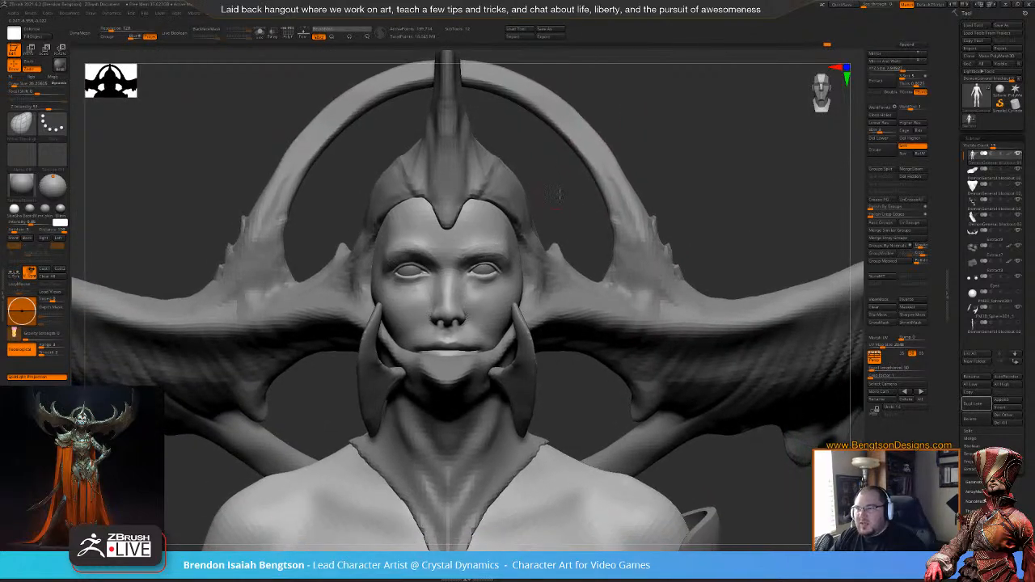
pyautogui.click(59, 64)
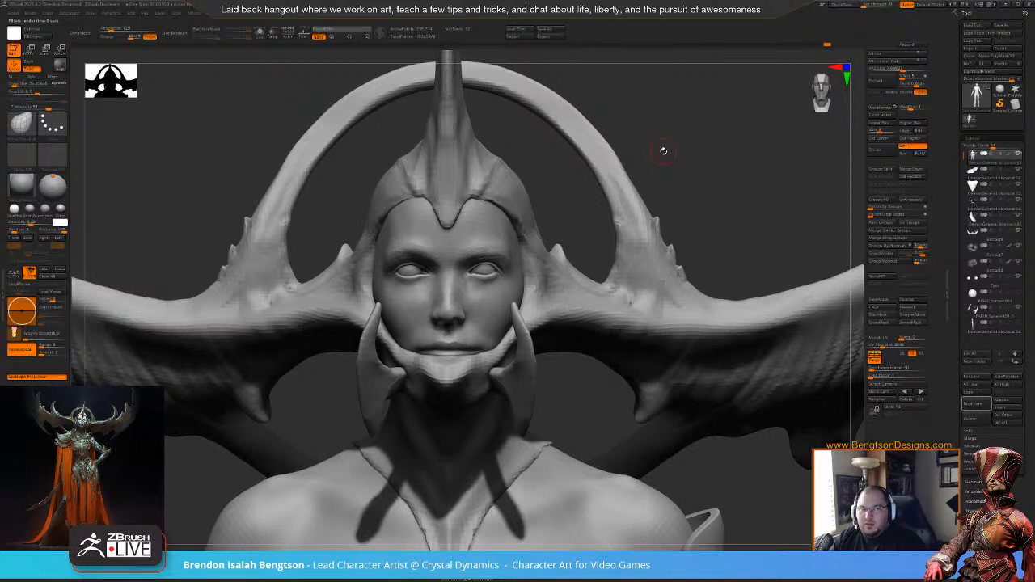
pyautogui.click(483, 299)
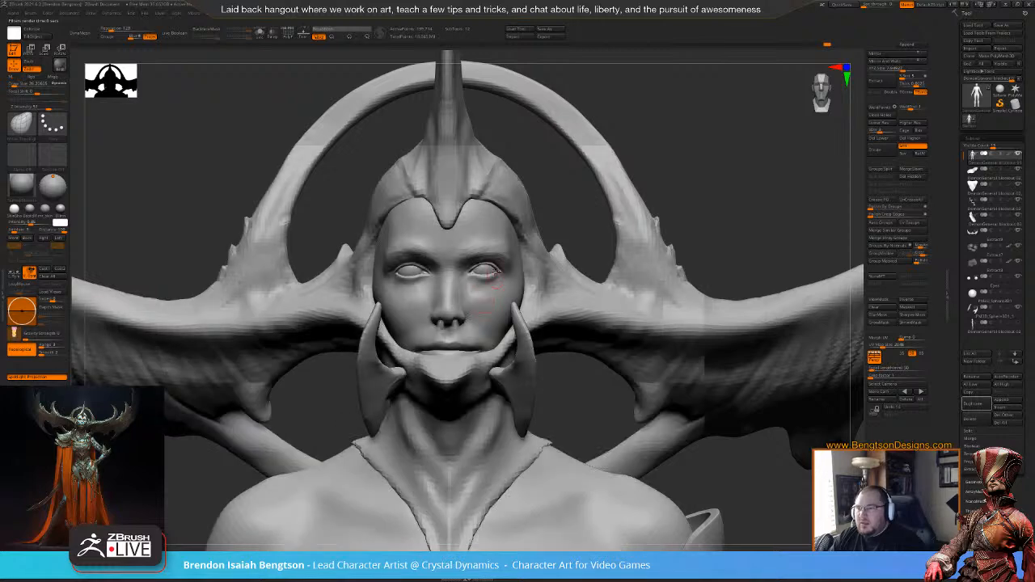
# - Reshape the outer contour of the face from front and three-quarter views with a resized Move Topological brush
pyautogui.moveTo(567, 175); pyautogui.dragTo(549, 193)
pyautogui.press('space')
pyautogui.moveTo(525, 279); pyautogui.dragTo(532, 279)
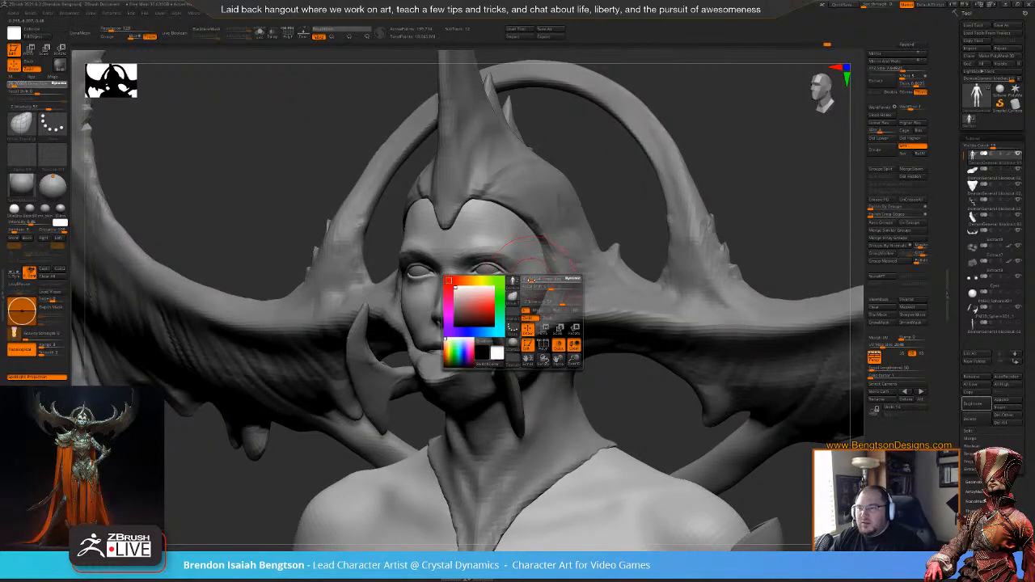
pyautogui.keyDown('shift'); pyautogui.moveTo(590, 187); pyautogui.dragTo(372, 292); pyautogui.keyUp('shift')
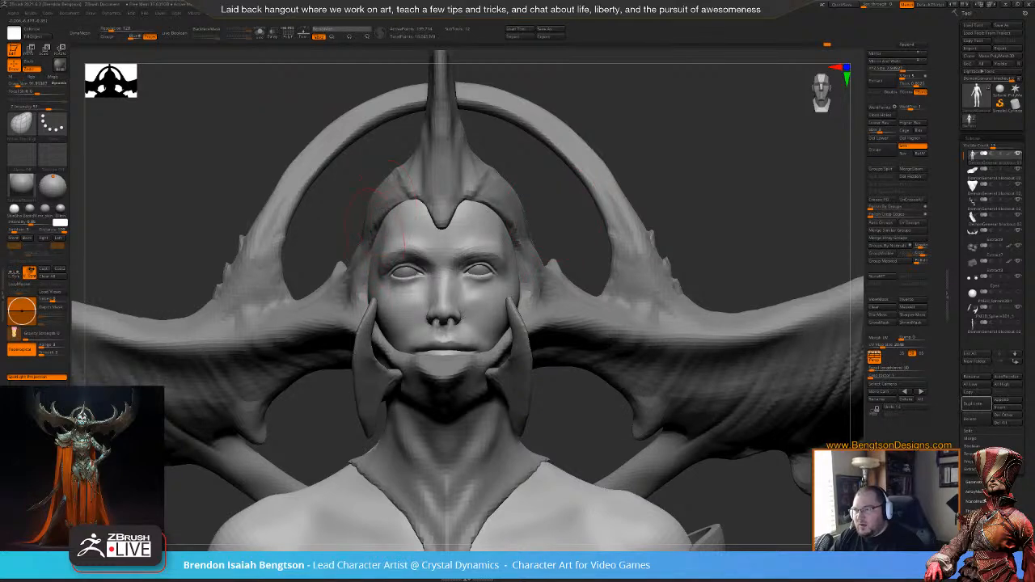
pyautogui.moveTo(351, 196); pyautogui.dragTo(355, 243)
pyautogui.moveTo(525, 141)
pyautogui.mouseDown()
pyautogui.moveTo(536, 135)
pyautogui.moveTo(482, 235)
pyautogui.mouseUp()
pyautogui.moveTo(522, 168); pyautogui.dragTo(544, 166)
pyautogui.press('space')
pyautogui.moveTo(477, 286); pyautogui.dragTo(470, 286)
pyautogui.press('1')
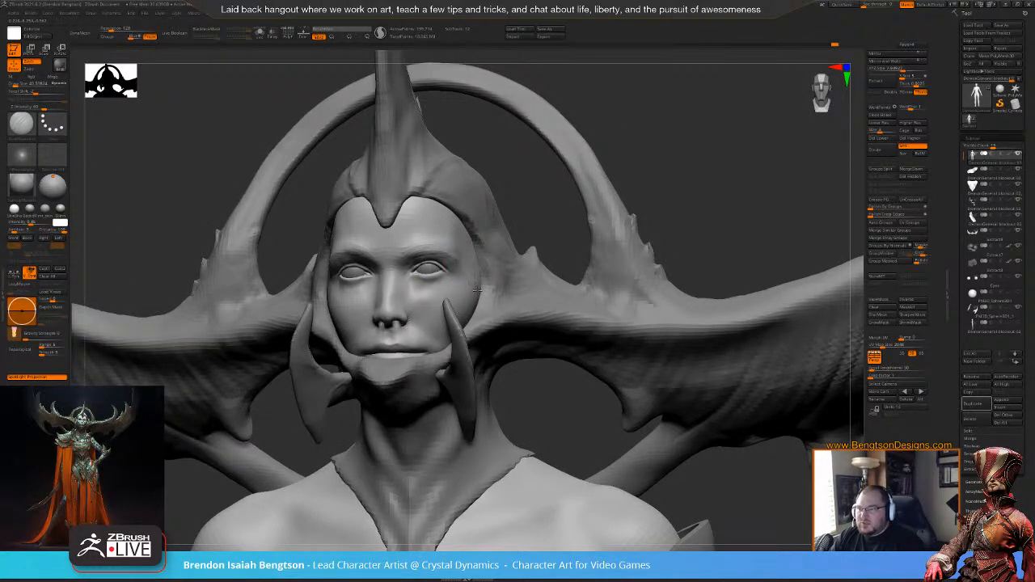
pyautogui.moveTo(514, 200)
pyautogui.mouseDown()
pyautogui.moveTo(580, 138)
pyautogui.moveTo(366, 248)
pyautogui.mouseUp()
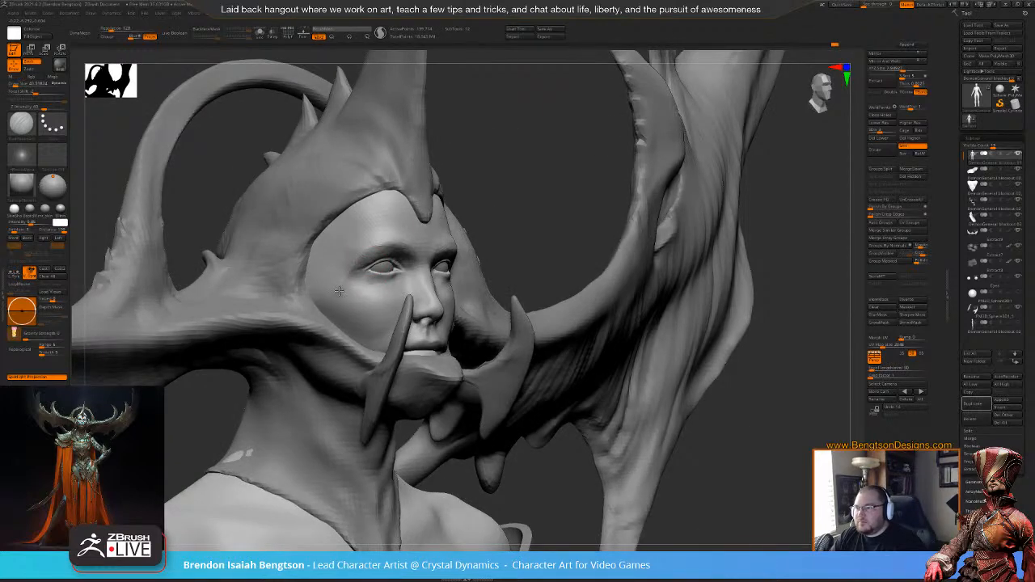
pyautogui.moveTo(558, 178); pyautogui.dragTo(499, 203)
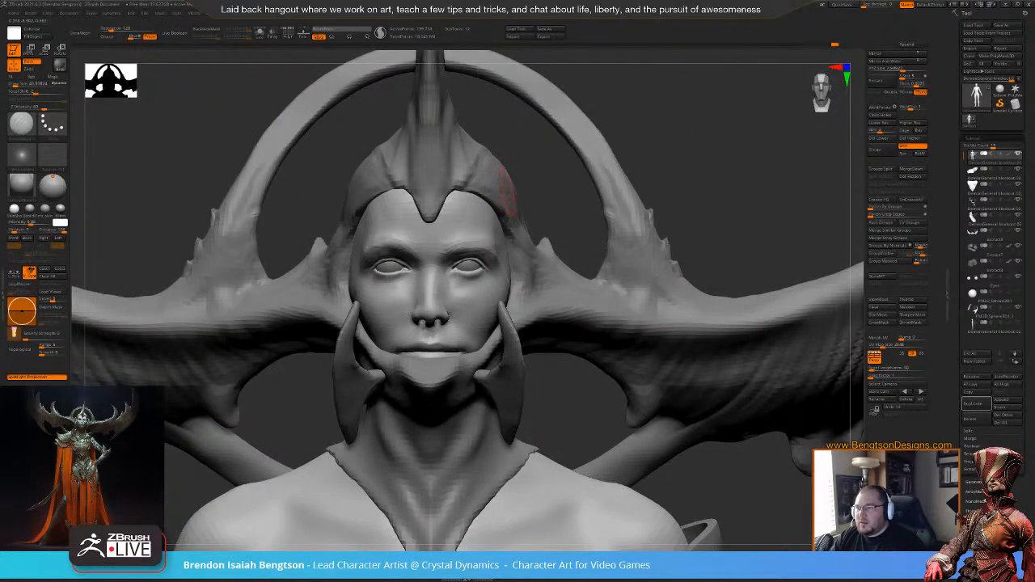
# - Reshape and smooth the temple beside the eye in front view with a resized Move Topological brush
pyautogui.press('b')
pyautogui.press('m')
pyautogui.press('t')
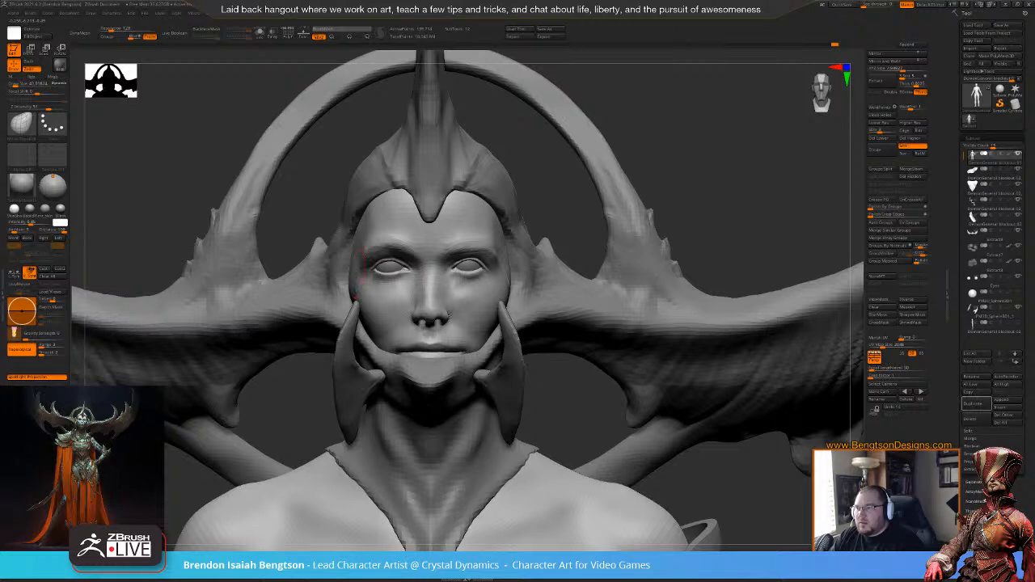
pyautogui.moveTo(369, 263)
pyautogui.keyDown('alt'); pyautogui.mouseDown(button='right')
pyautogui.moveTo(387, 293)
pyautogui.moveTo(335, 323)
pyautogui.mouseUp(button='right'); pyautogui.keyUp('alt')
pyautogui.press('space')
pyautogui.moveTo(352, 279); pyautogui.dragTo(347, 279)
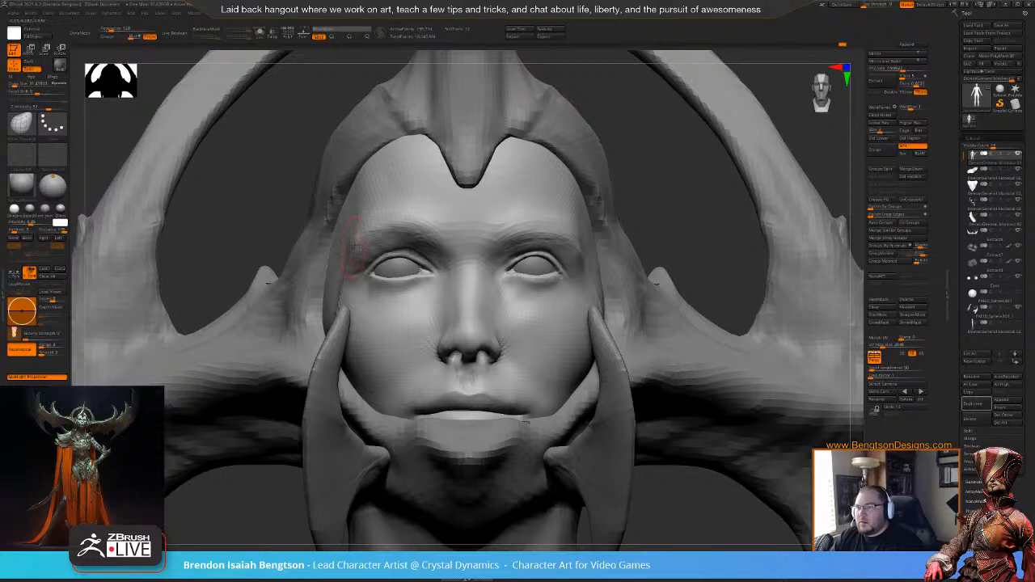
pyautogui.moveTo(346, 270)
pyautogui.keyDown('shift'); pyautogui.mouseDown()
pyautogui.moveTo(340, 295)
pyautogui.moveTo(343, 244)
pyautogui.mouseUp(); pyautogui.keyUp('shift')
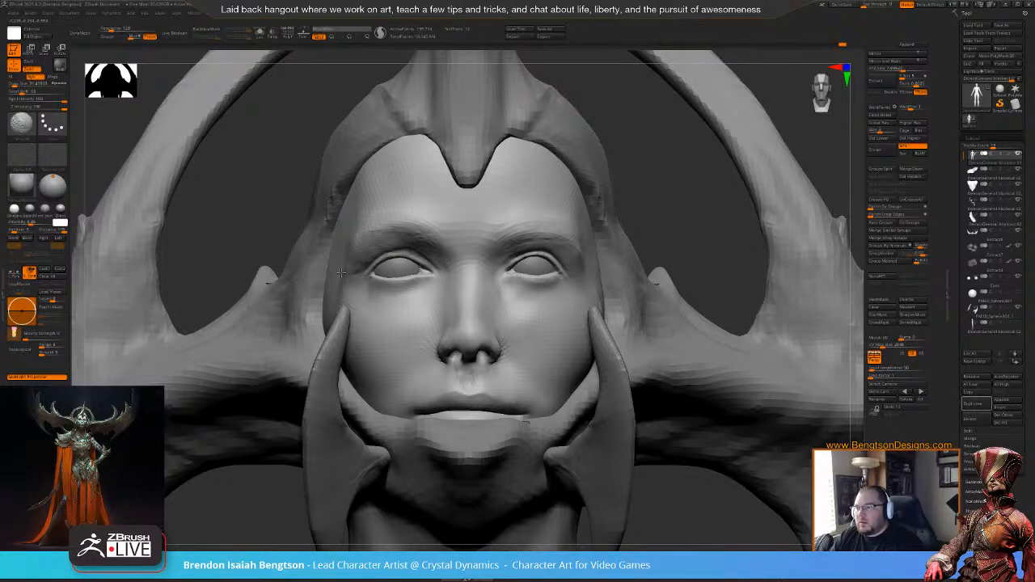
pyautogui.moveTo(468, 292)
pyautogui.keyDown('alt'); pyautogui.mouseDown(button='right')
pyautogui.moveTo(459, 262)
pyautogui.moveTo(450, 278)
pyautogui.mouseUp(button='right'); pyautogui.keyUp('alt')
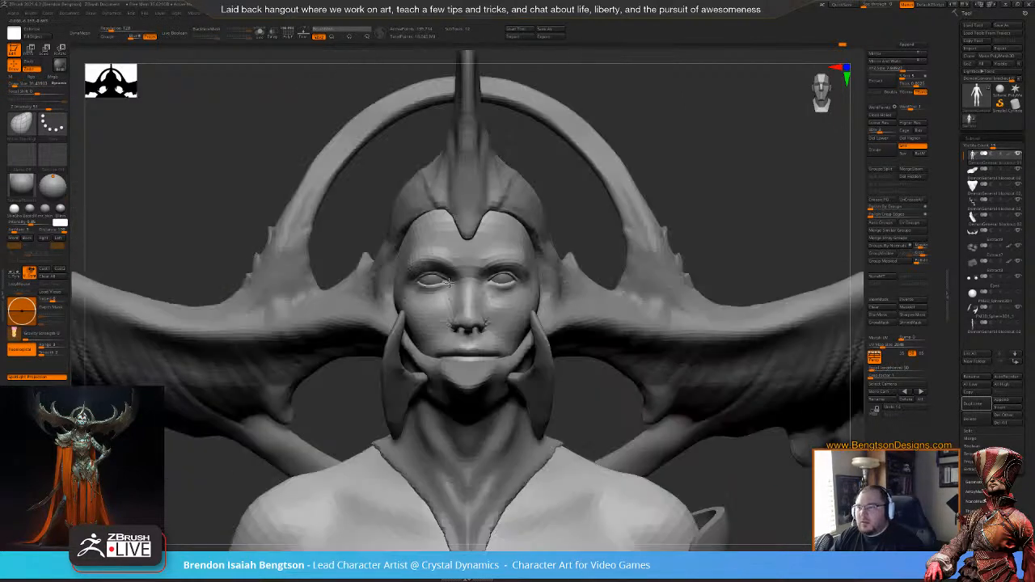
# - Adjust the facial proportions around the eyes from the front, resizing the Move Topological brush and judging against the whole headdress
pyautogui.moveTo(554, 210)
pyautogui.mouseDown(button='right')
pyautogui.moveTo(525, 205)
pyautogui.moveTo(566, 209)
pyautogui.mouseUp(button='right')
pyautogui.keyDown('alt'); pyautogui.moveTo(489, 287); pyautogui.dragTo(489, 323, button='right'); pyautogui.keyUp('alt')
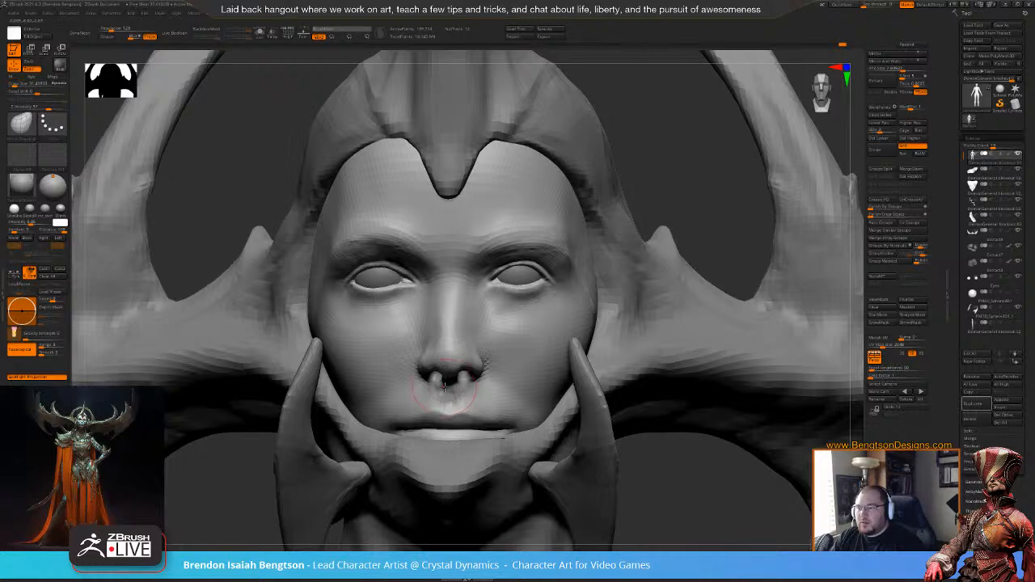
pyautogui.keyDown('ctrl'); pyautogui.moveTo(486, 364); pyautogui.dragTo(503, 271, button='right'); pyautogui.keyUp('ctrl')
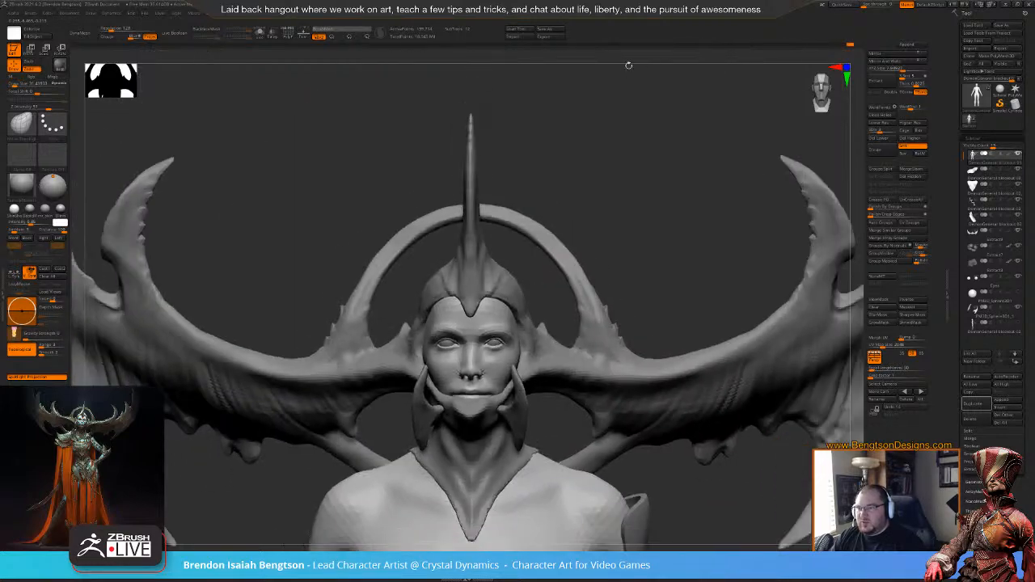
pyautogui.moveTo(639, 197)
pyautogui.keyDown('alt'); pyautogui.mouseDown(button='right')
pyautogui.moveTo(644, 131)
pyautogui.moveTo(649, 152)
pyautogui.moveTo(623, 202)
pyautogui.mouseUp(button='right'); pyautogui.keyUp('alt')
pyautogui.press('space')
pyautogui.press('space')
pyautogui.moveTo(512, 211); pyautogui.dragTo(518, 211)
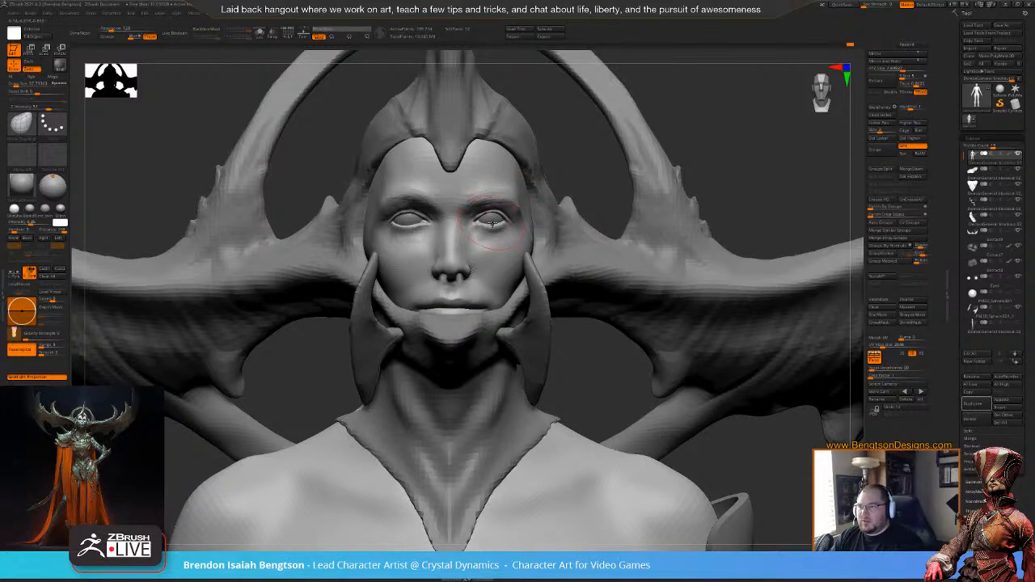
pyautogui.press('space')
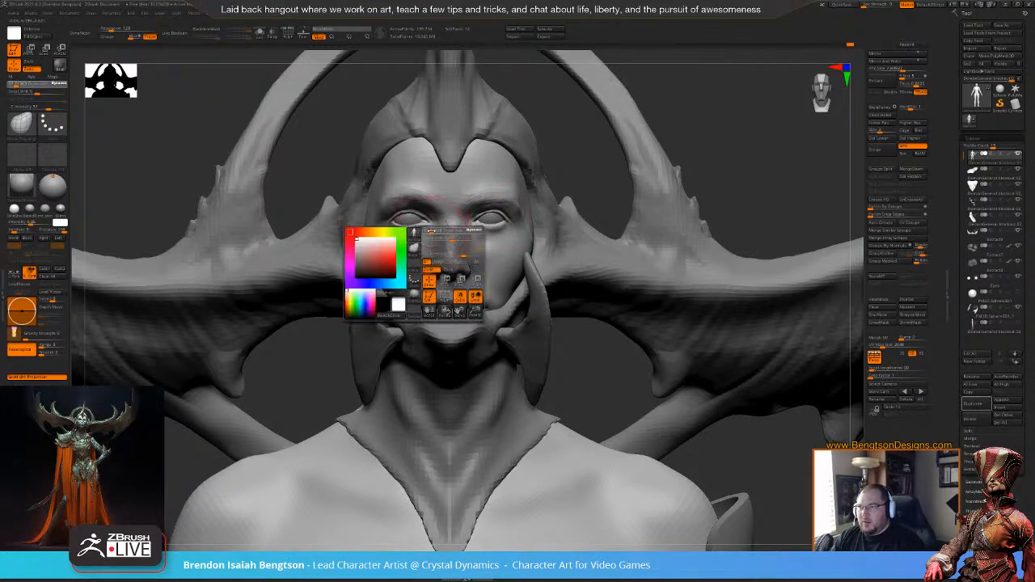
pyautogui.press('space')
pyautogui.moveTo(435, 226); pyautogui.dragTo(431, 223)
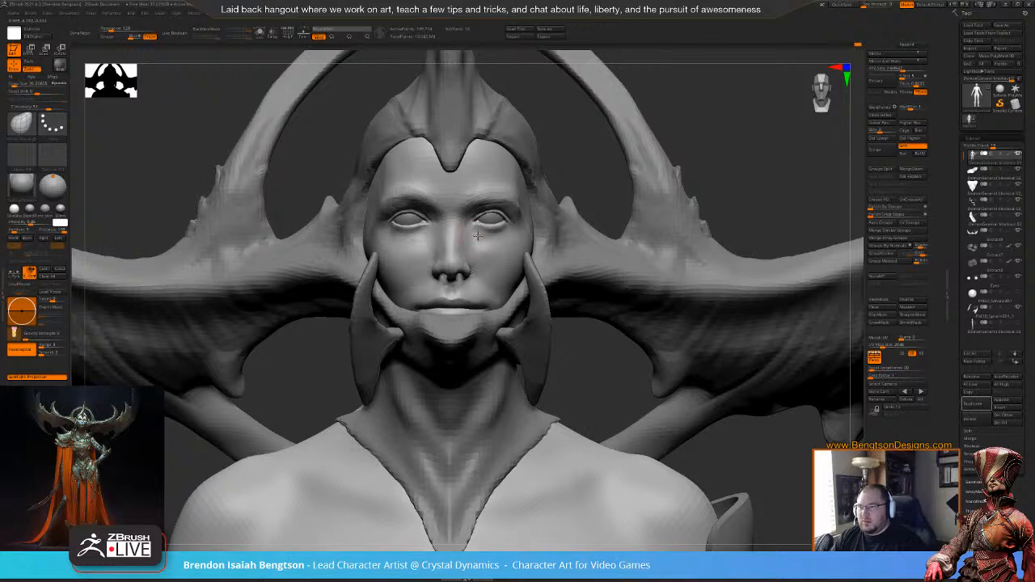
# - Refine the lower eyelid from profile and three-quarter views with a resized Move Topological brush
pyautogui.moveTo(540, 171); pyautogui.dragTo(483, 216, button='right')
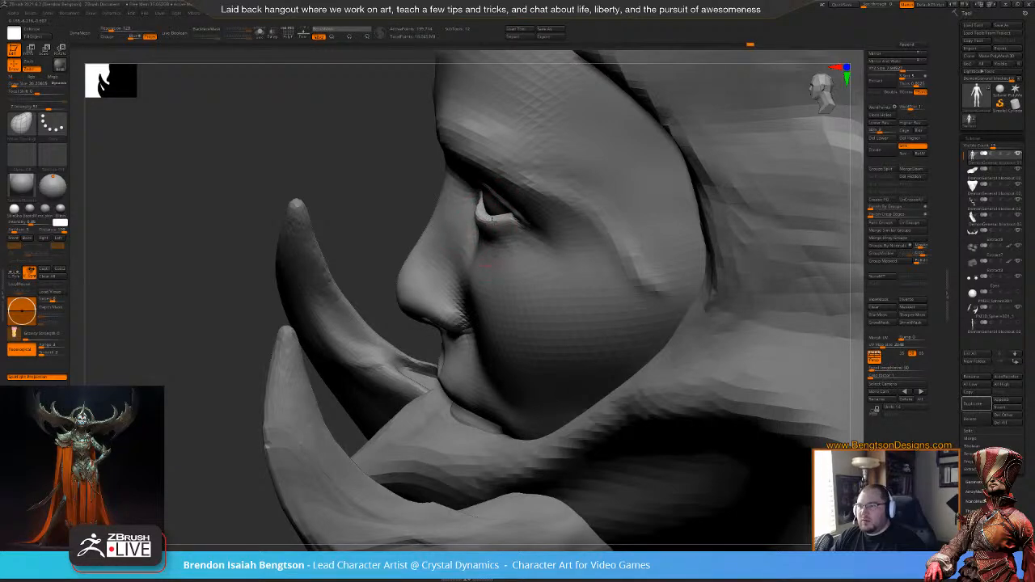
pyautogui.moveTo(366, 199); pyautogui.dragTo(432, 224, button='right')
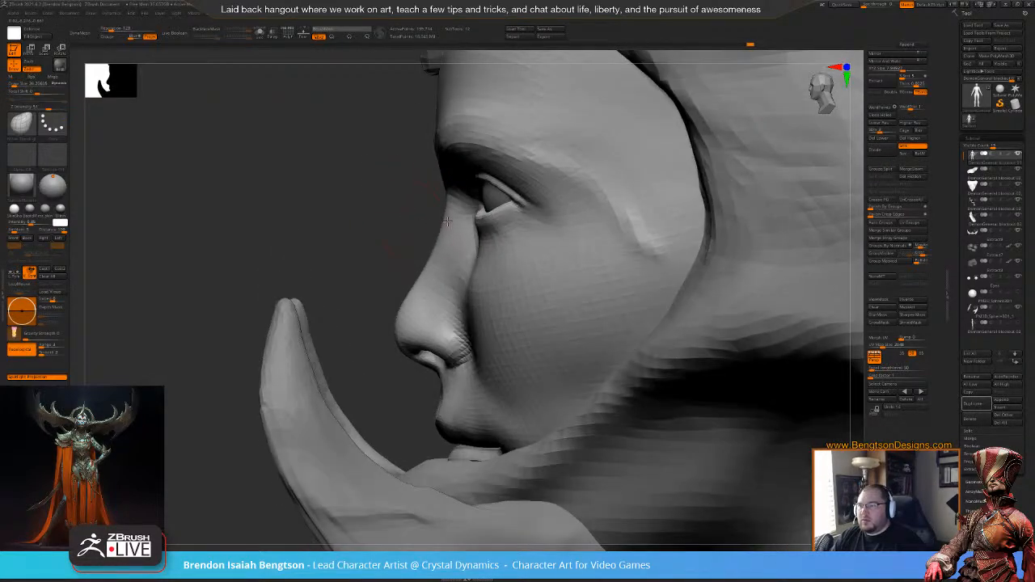
pyautogui.press('space')
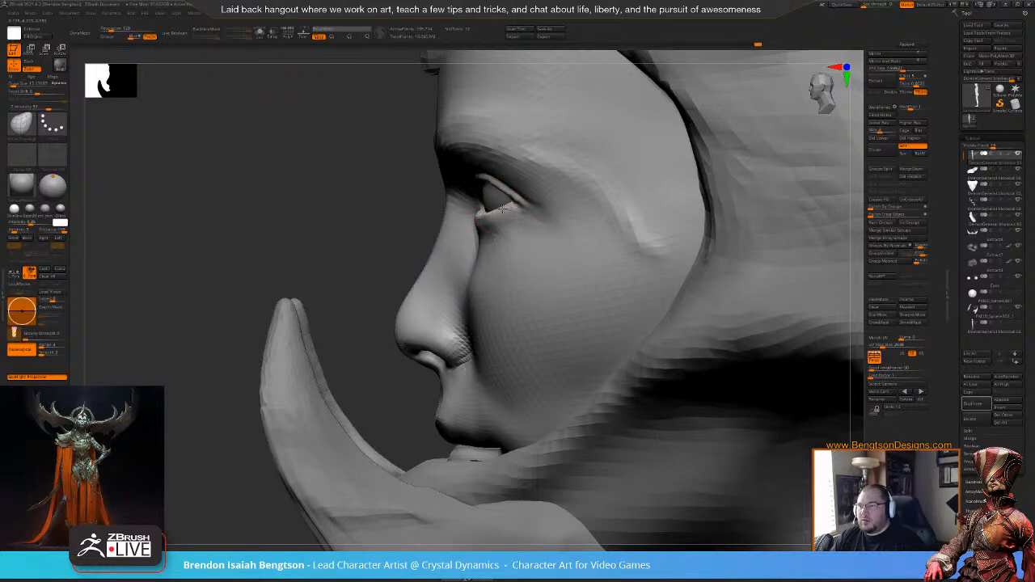
pyautogui.keyDown('ctrl'); pyautogui.moveTo(365, 324); pyautogui.dragTo(572, 418, button='right'); pyautogui.keyUp('ctrl')
pyautogui.keyDown('ctrl'); pyautogui.moveTo(471, 218); pyautogui.dragTo(491, 195, button='right'); pyautogui.keyUp('ctrl')
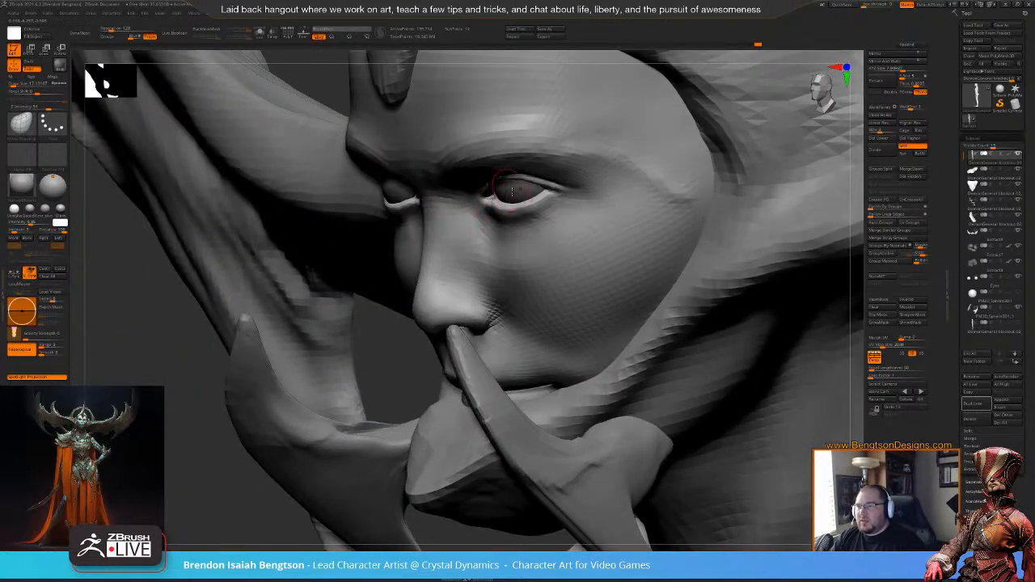
# - Reposition the Eyes subtool slightly with a recentred transform gizmo and check the eyeballs in isolation
pyautogui.keyDown('alt'); pyautogui.click(512, 191); pyautogui.keyUp('alt')
pyautogui.press('w')
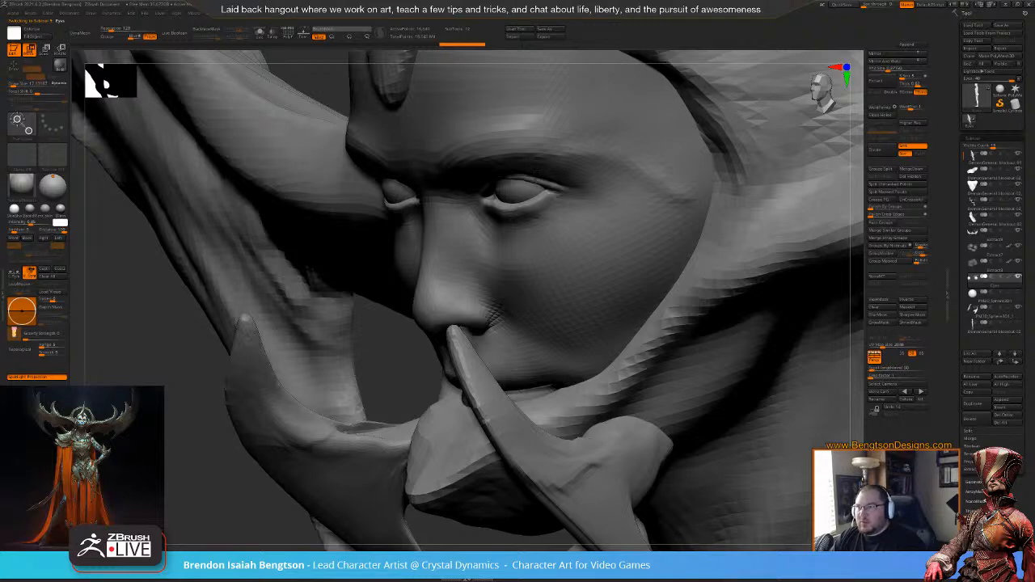
pyautogui.moveTo(521, 214); pyautogui.dragTo(529, 257, button='right')
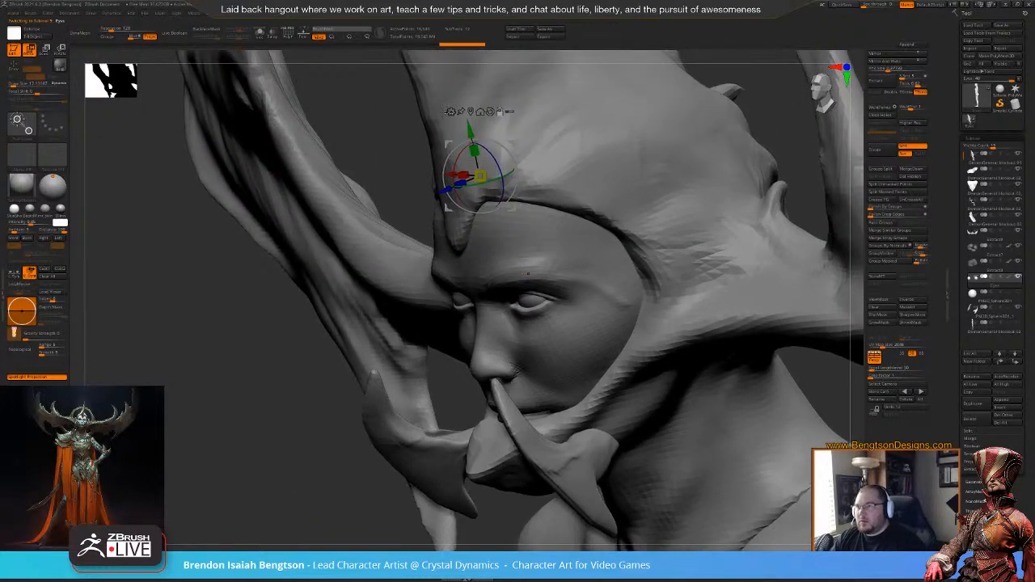
pyautogui.click(469, 110)
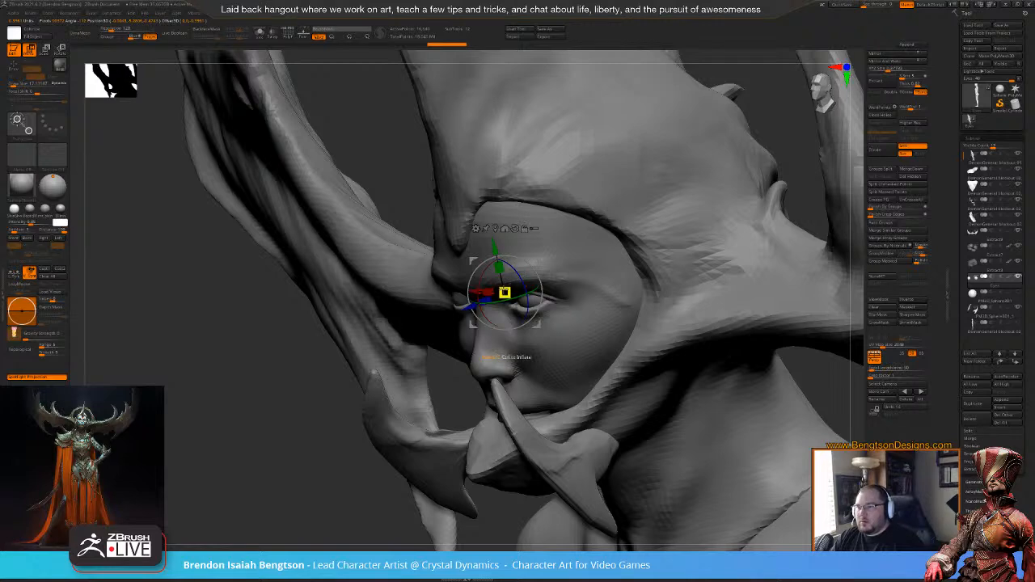
pyautogui.moveTo(471, 307); pyautogui.dragTo(469, 308)
pyautogui.moveTo(452, 320)
pyautogui.mouseDown(button='right')
pyautogui.moveTo(496, 340)
pyautogui.moveTo(498, 361)
pyautogui.moveTo(517, 341)
pyautogui.mouseUp(button='right')
pyautogui.press('q')
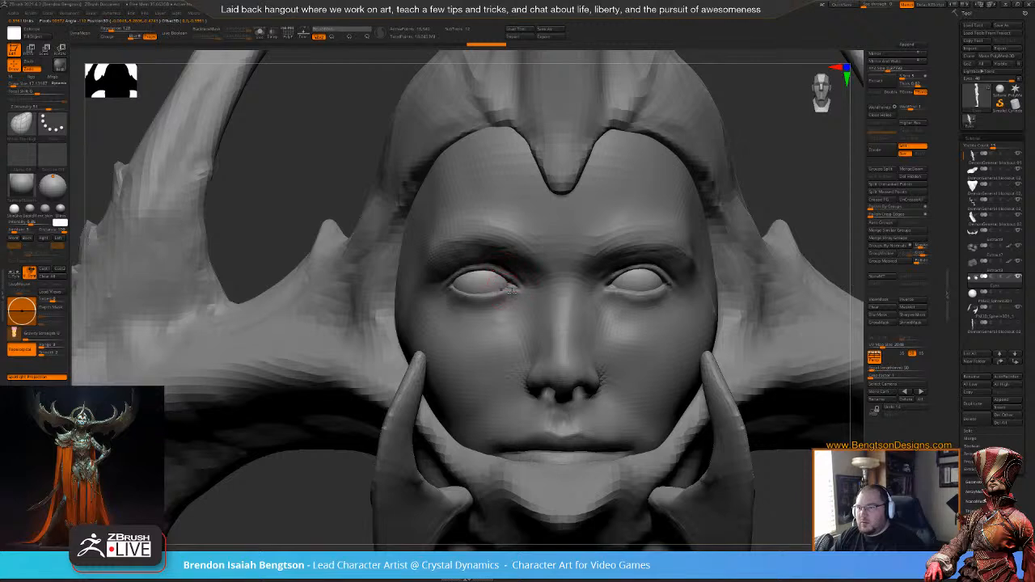
pyautogui.keyDown('alt'); pyautogui.moveTo(765, 111); pyautogui.dragTo(704, 122, button='right'); pyautogui.keyUp('alt')
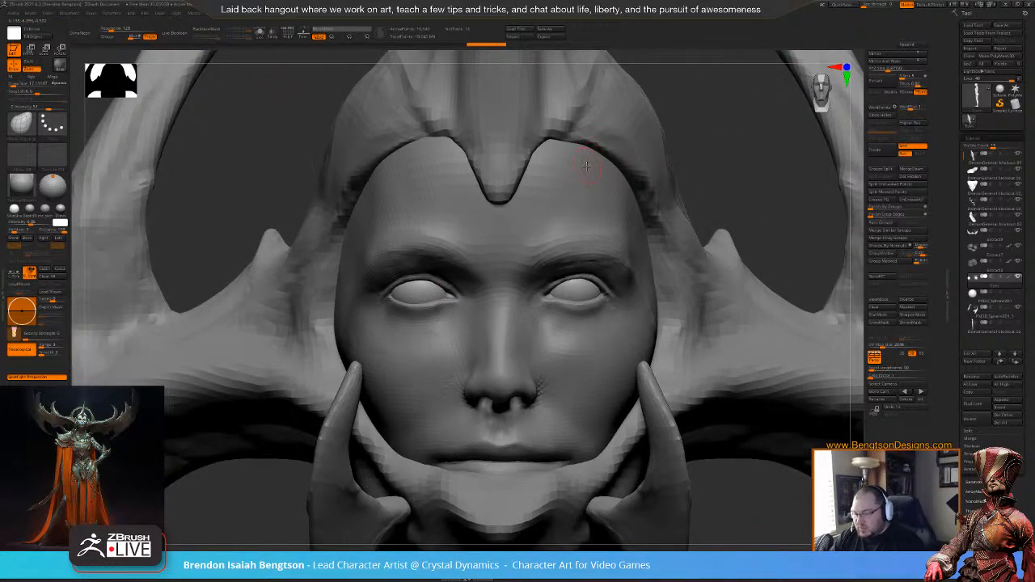
pyautogui.hotkey('shift', 's')
pyautogui.click(890, 63)
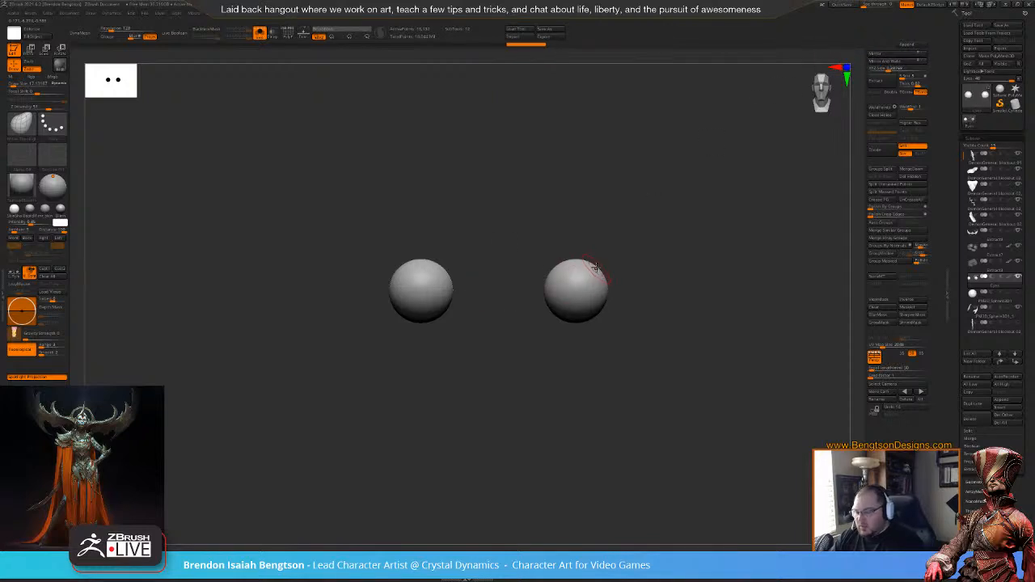
pyautogui.hotkey('shift', 's')
pyautogui.keyDown('alt'); pyautogui.moveTo(576, 226); pyautogui.dragTo(527, 243, button='right'); pyautogui.keyUp('alt')
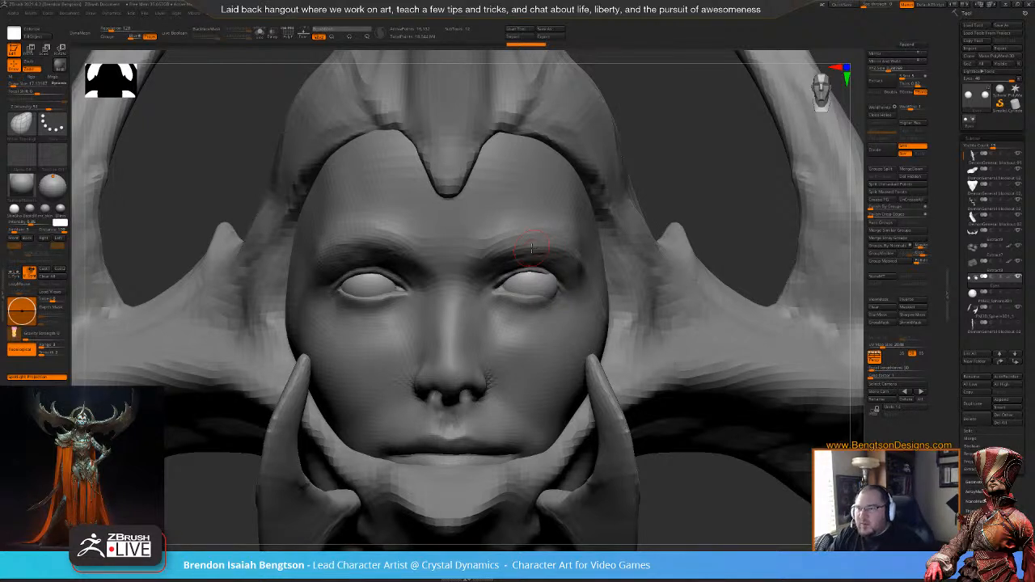
# - Select the head again and reshape the face around the eyes and cheeks with resized Move Topological brushes
pyautogui.keyDown('alt'); pyautogui.click(545, 256); pyautogui.keyUp('alt')
pyautogui.press('space')
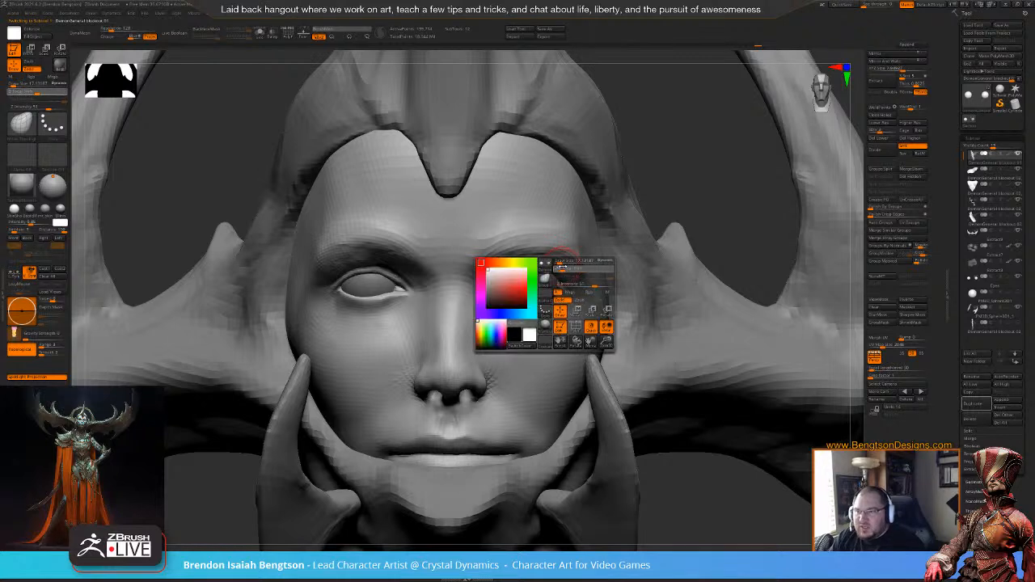
pyautogui.moveTo(563, 262); pyautogui.dragTo(566, 261)
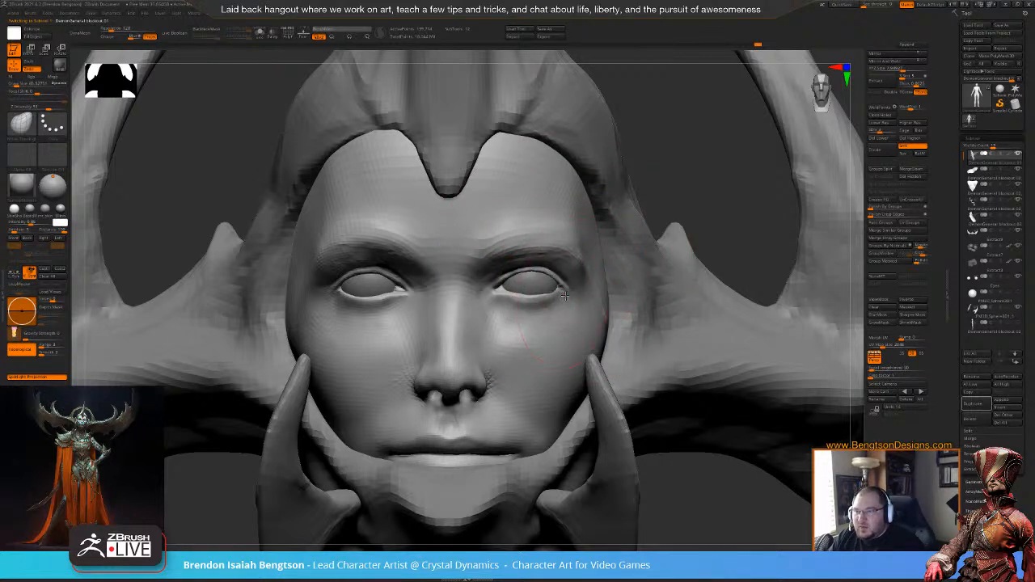
pyautogui.press('space')
pyautogui.moveTo(559, 291); pyautogui.dragTo(554, 292)
pyautogui.press('space')
pyautogui.moveTo(542, 297); pyautogui.dragTo(541, 296)
# - Select the Eyes subtool, activate its transform gizmo and isolate the eyeballs
pyautogui.moveTo(652, 171)
pyautogui.keyDown('alt'); pyautogui.mouseDown()
pyautogui.moveTo(663, 186)
pyautogui.moveTo(582, 158)
pyautogui.moveTo(554, 171)
pyautogui.moveTo(584, 156)
pyautogui.moveTo(609, 206)
pyautogui.moveTo(555, 102)
pyautogui.moveTo(425, 289)
pyautogui.mouseUp(); pyautogui.keyUp('alt')
pyautogui.keyDown('alt'); pyautogui.click(396, 329); pyautogui.keyUp('alt')
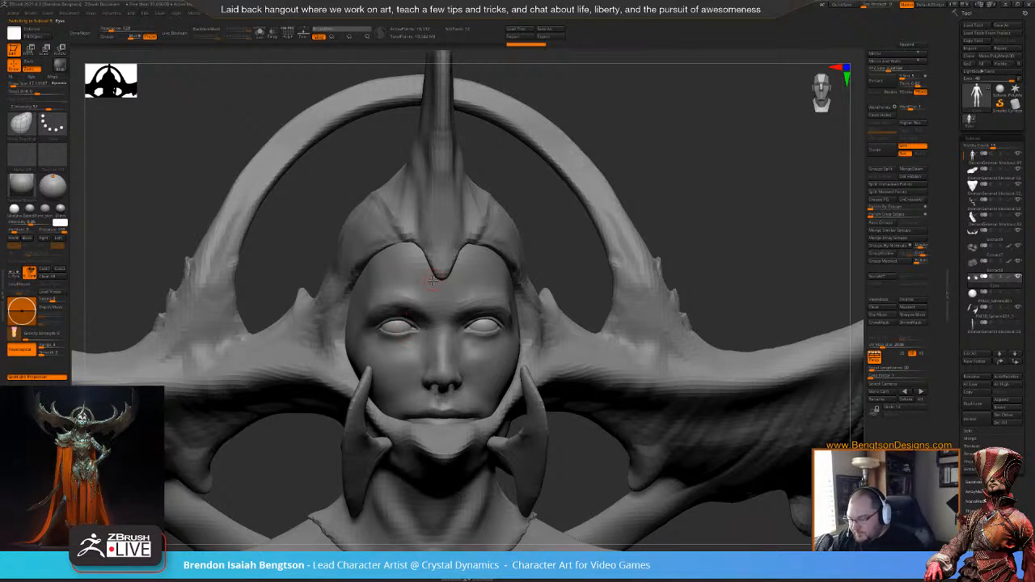
pyautogui.press('w')
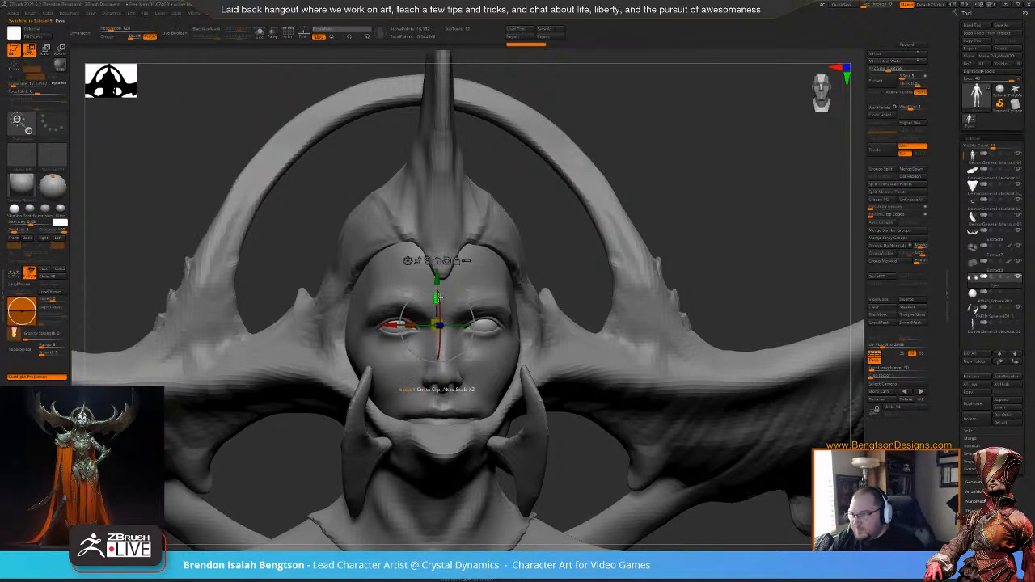
pyautogui.keyDown('alt'); pyautogui.click(428, 263); pyautogui.keyUp('alt')
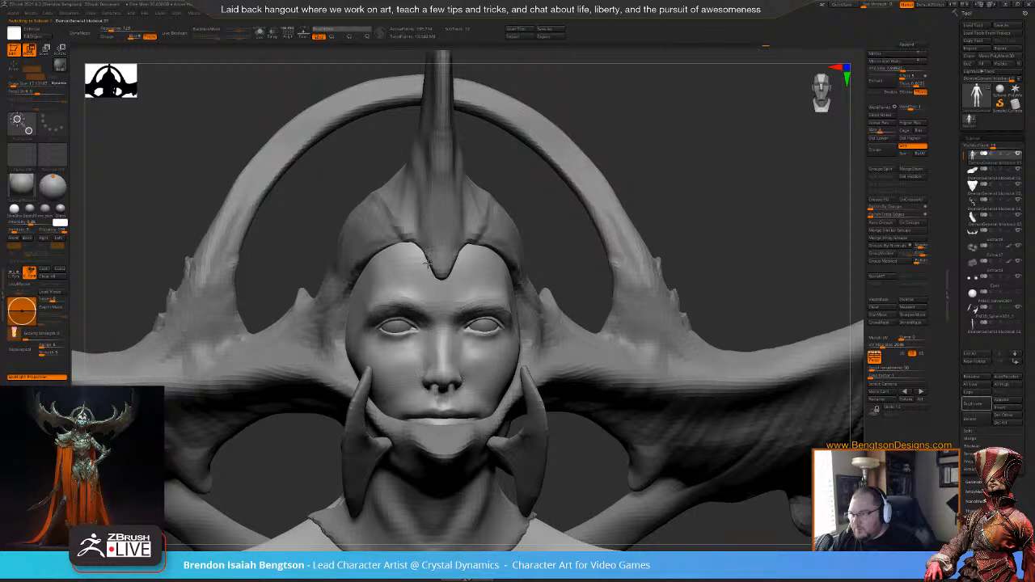
pyautogui.keyDown('alt'); pyautogui.click(396, 328); pyautogui.keyUp('alt')
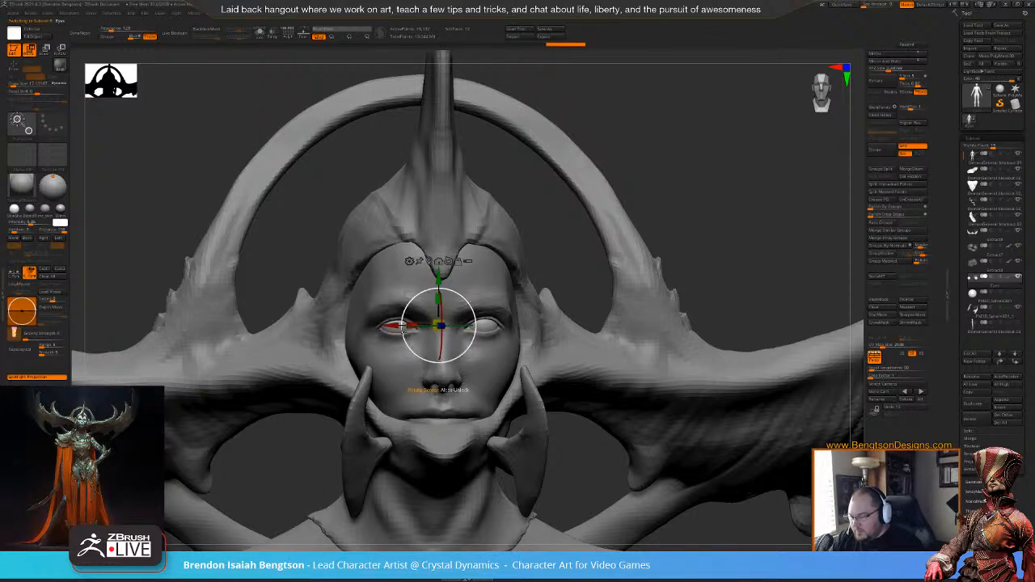
pyautogui.hotkey('alt', 's')
# - Centre the transform gizmo on one eyeball and slightly adjust both eyeballs with local symmetry
pyautogui.keyDown('alt'); pyautogui.moveTo(515, 240); pyautogui.dragTo(515, 271); pyautogui.keyUp('alt')
pyautogui.click(458, 261)
pyautogui.click(429, 261)
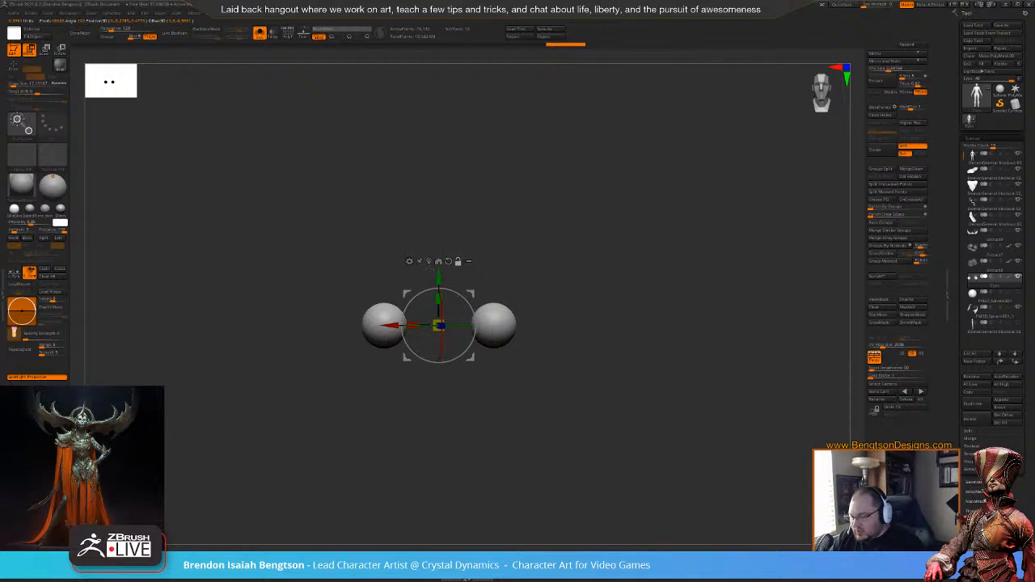
pyautogui.click(429, 261)
pyautogui.click(383, 325)
pyautogui.keyDown('alt'); pyautogui.moveTo(486, 220); pyautogui.dragTo(467, 293); pyautogui.keyUp('alt')
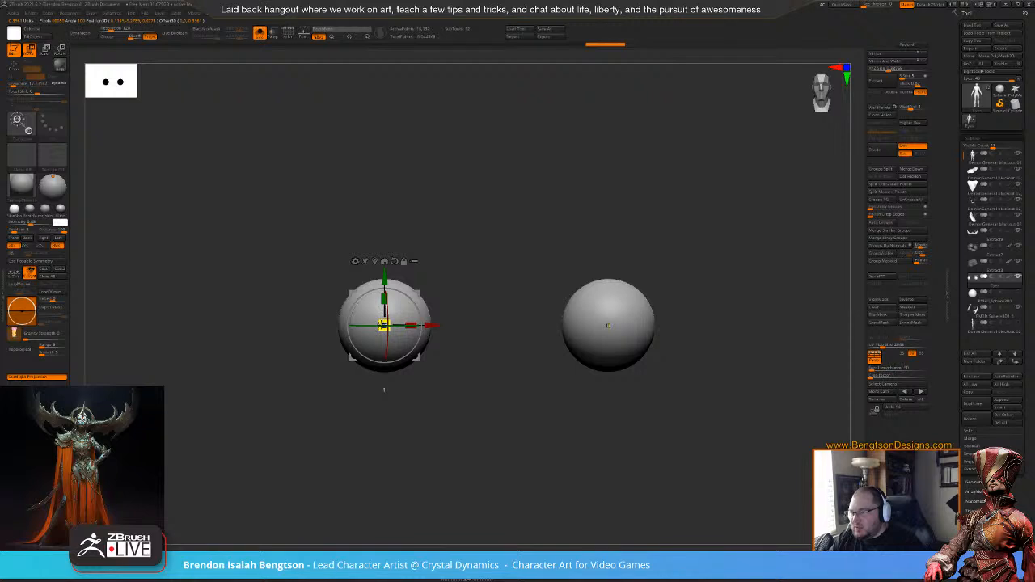
pyautogui.moveTo(383, 325); pyautogui.dragTo(380, 327)
pyautogui.keyDown('alt'); pyautogui.moveTo(471, 441); pyautogui.dragTo(456, 344); pyautogui.keyUp('alt')
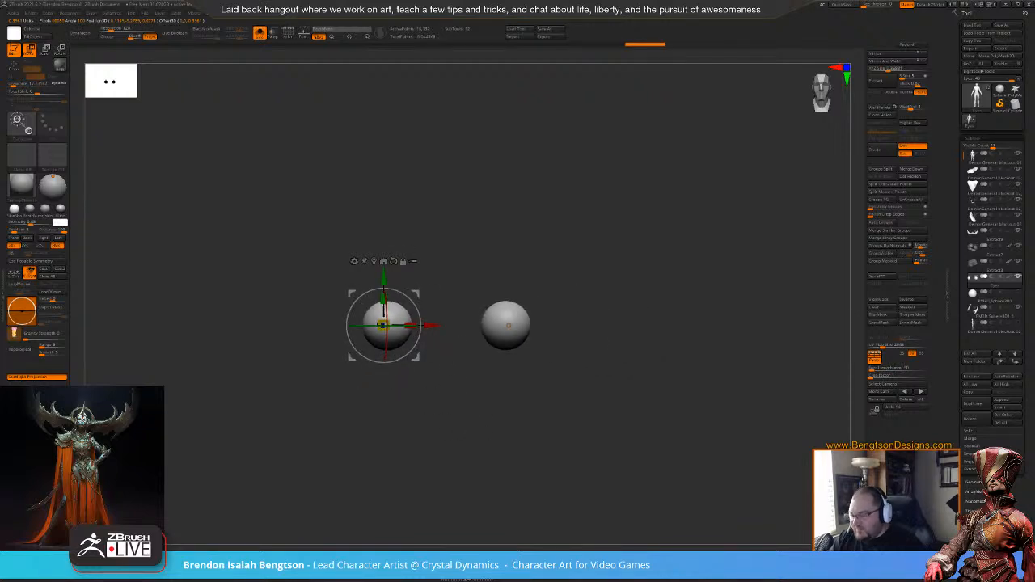
# - Bring back the full model and check the eyeballs' fit within the eyelids from front and slightly turned views
pyautogui.press('Tab')
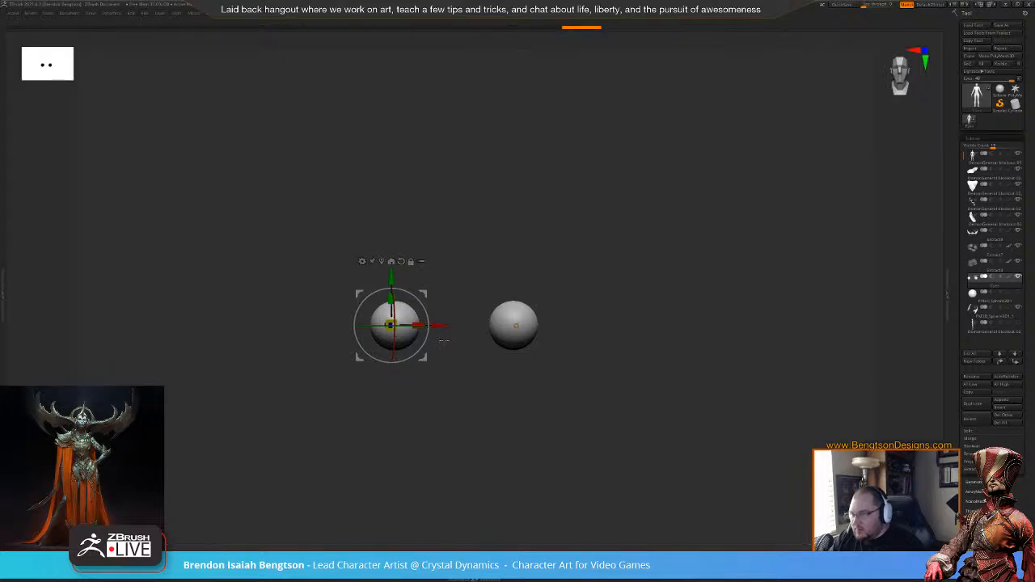
pyautogui.press('Tab')
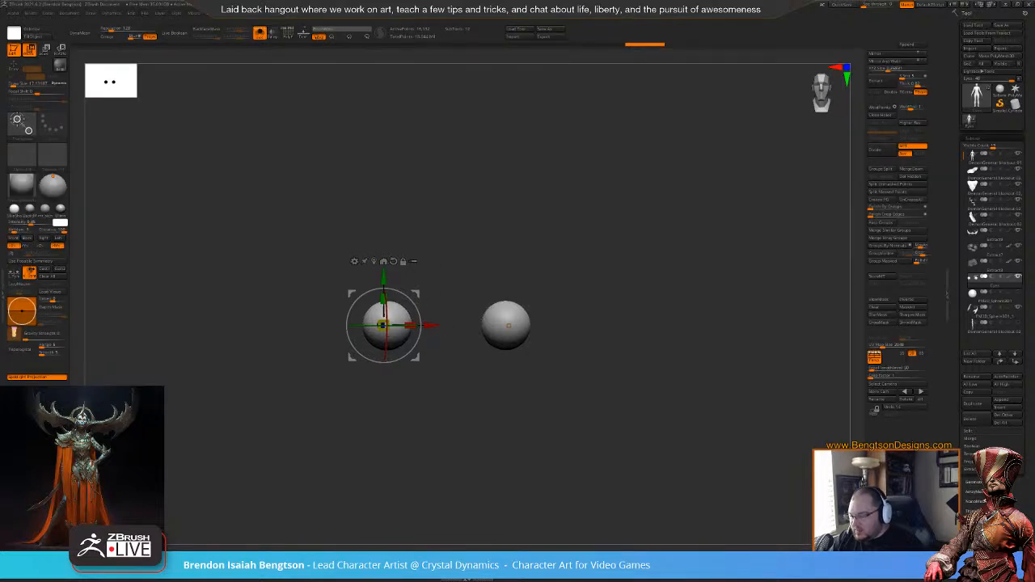
pyautogui.press('`')
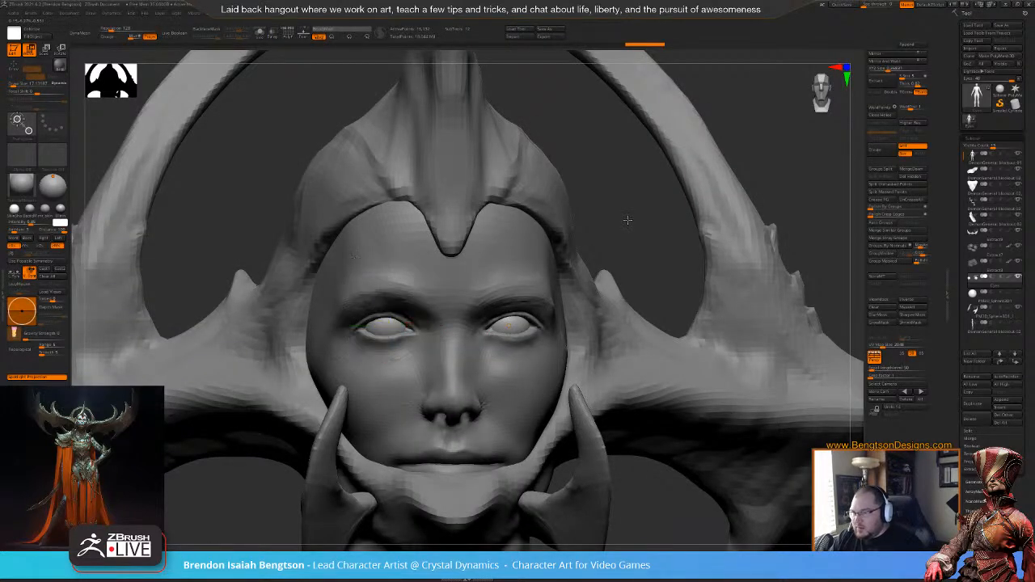
pyautogui.keyDown('shift'); pyautogui.moveTo(629, 220); pyautogui.dragTo(624, 222); pyautogui.keyUp('shift')
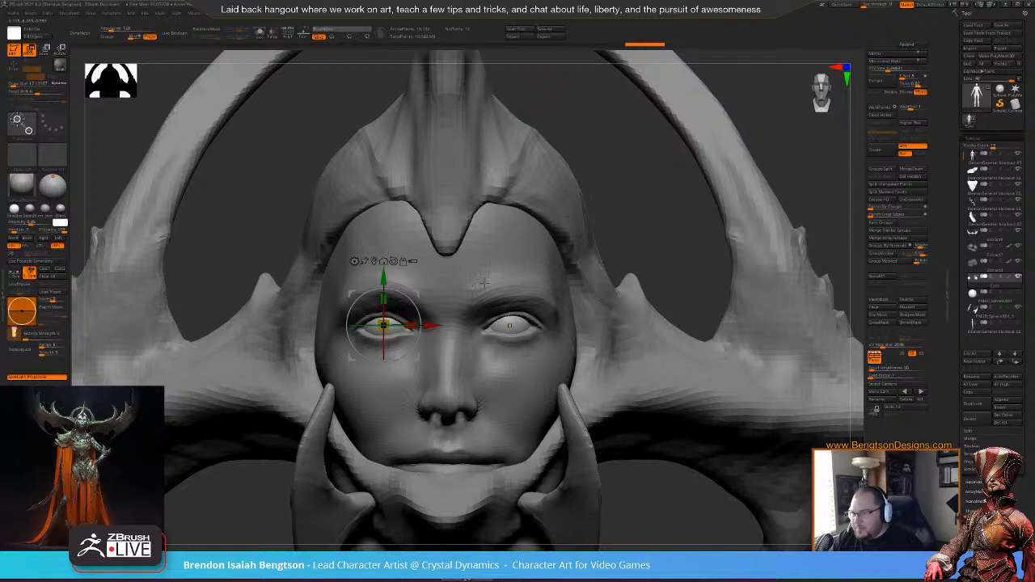
pyautogui.press('q')
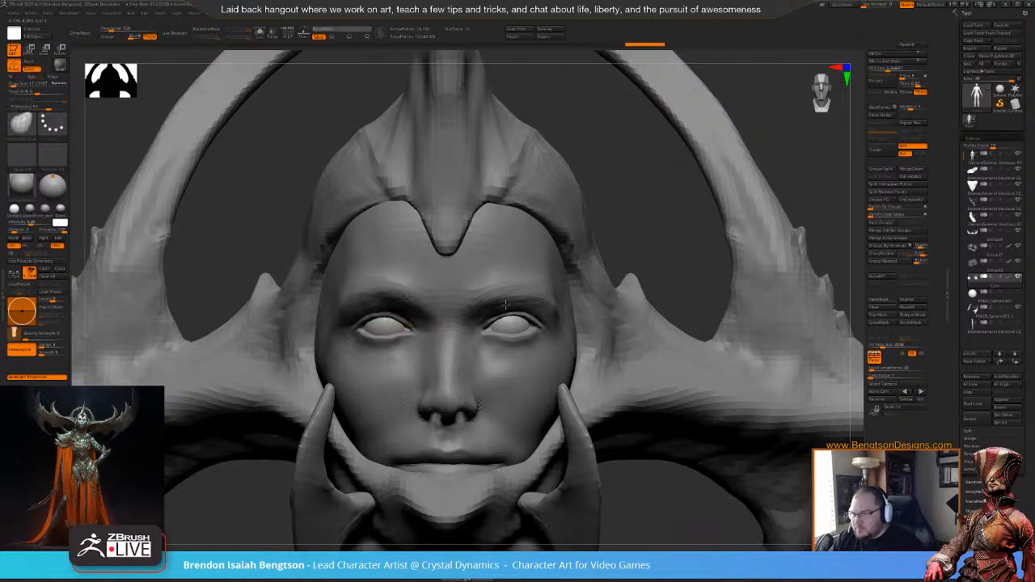
pyautogui.keyDown('alt'); pyautogui.moveTo(615, 224); pyautogui.dragTo(601, 74); pyautogui.keyUp('alt')
pyautogui.moveTo(558, 151); pyautogui.dragTo(574, 401)
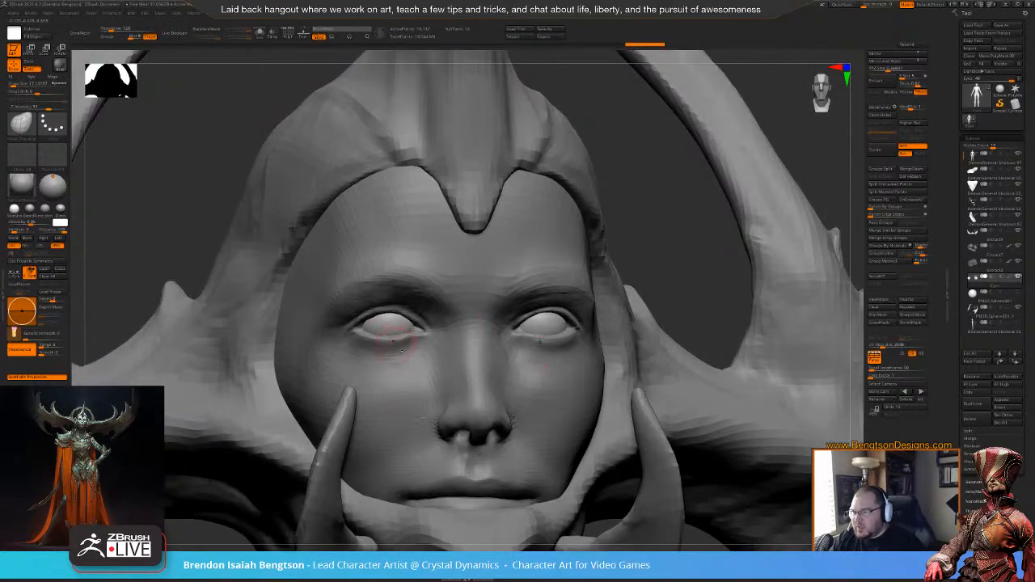
# - Select the head subtool and adjust the eyelids and outer eye area with a resized Move Topological brush, checking both profiles
pyautogui.keyDown('alt'); pyautogui.click(379, 343); pyautogui.keyUp('alt')
pyautogui.press('space')
pyautogui.moveTo(356, 332); pyautogui.dragTo(422, 336)
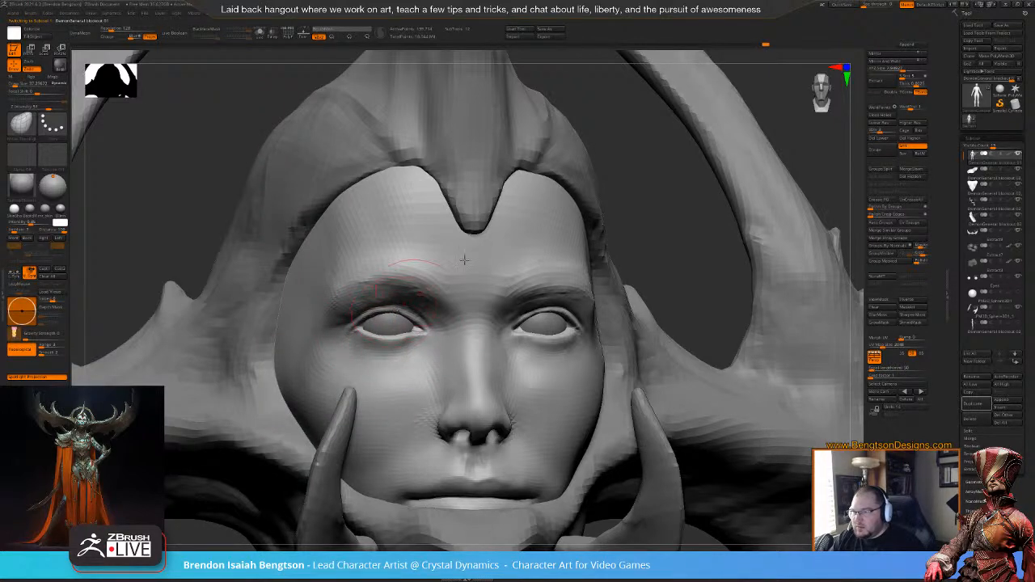
pyautogui.moveTo(598, 263); pyautogui.dragTo(525, 269, button='right')
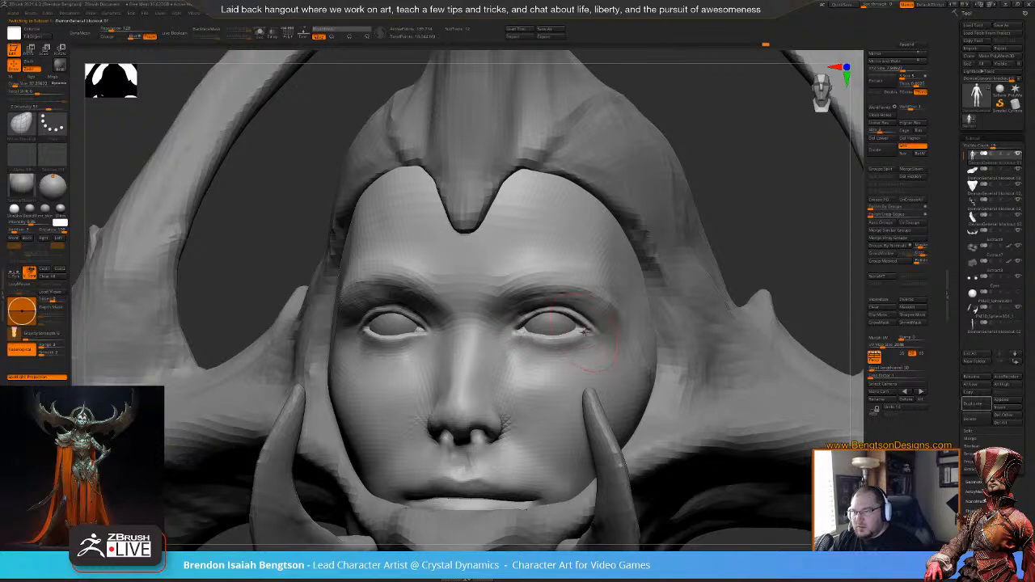
pyautogui.moveTo(740, 226); pyautogui.dragTo(682, 213, button='right')
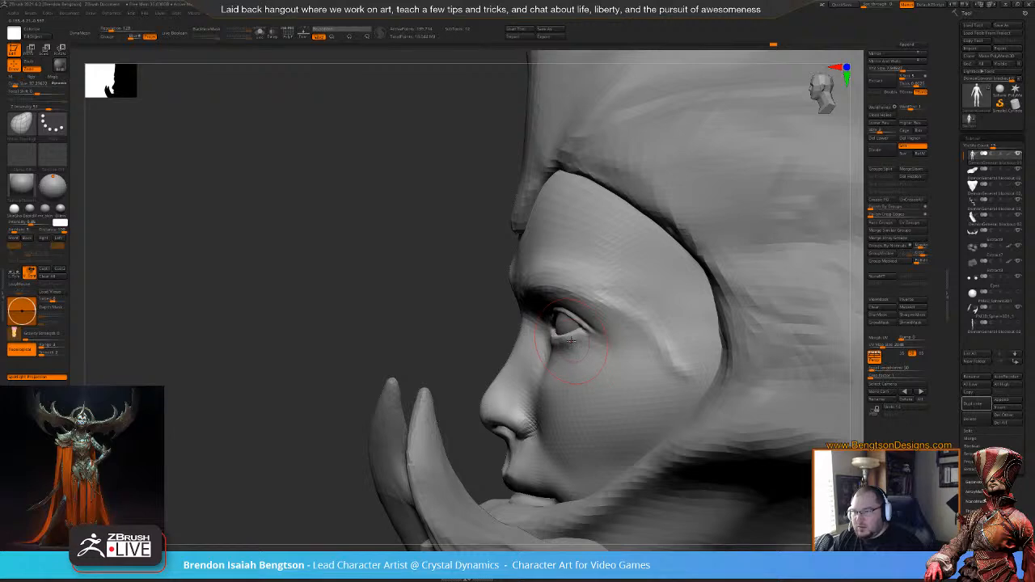
pyautogui.moveTo(568, 334); pyautogui.dragTo(712, 340, button='right')
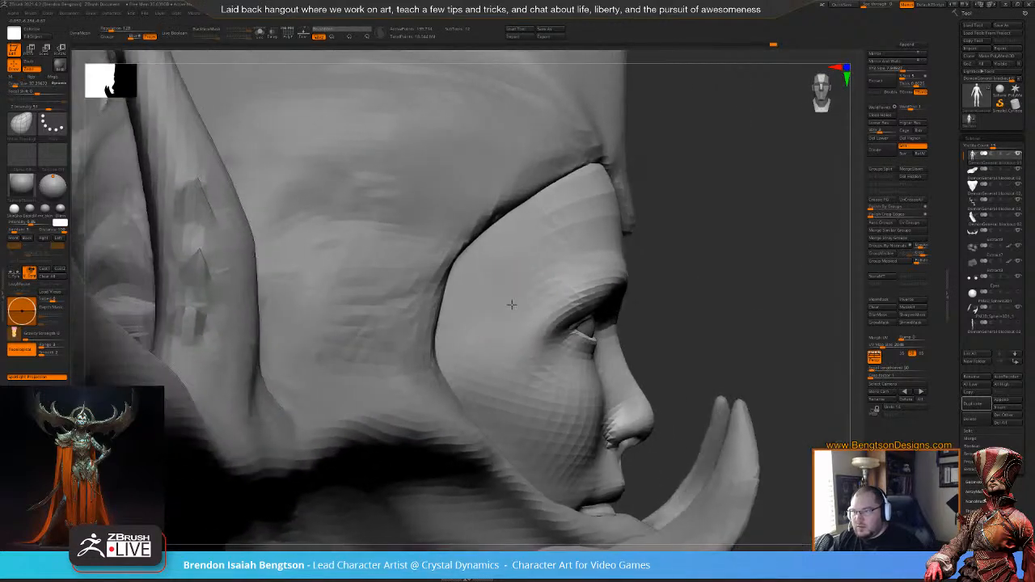
# - Reshape the eyelid contours from side and front views with a smaller Move Topological brush
pyautogui.keyDown('ctrl'); pyautogui.moveTo(695, 229); pyautogui.dragTo(618, 271, button='right'); pyautogui.keyUp('ctrl')
pyautogui.moveTo(620, 330)
pyautogui.keyDown('alt'); pyautogui.mouseDown(button='right')
pyautogui.moveTo(567, 296)
pyautogui.moveTo(565, 318)
pyautogui.moveTo(599, 227)
pyautogui.mouseUp(button='right'); pyautogui.keyUp('alt')
pyautogui.press('space')
pyautogui.moveTo(485, 293); pyautogui.dragTo(473, 292)
pyautogui.moveTo(463, 270); pyautogui.dragTo(477, 269, button='right')
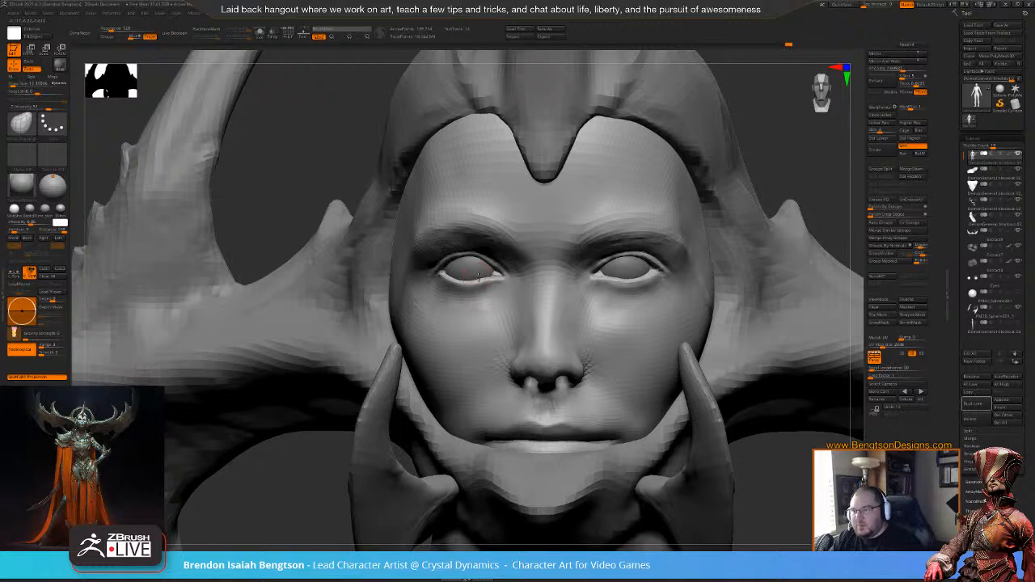
pyautogui.keyDown('alt'); pyautogui.moveTo(631, 283); pyautogui.dragTo(543, 267, button='right'); pyautogui.keyUp('alt')
pyautogui.press('space')
pyautogui.moveTo(514, 264); pyautogui.dragTo(518, 265)
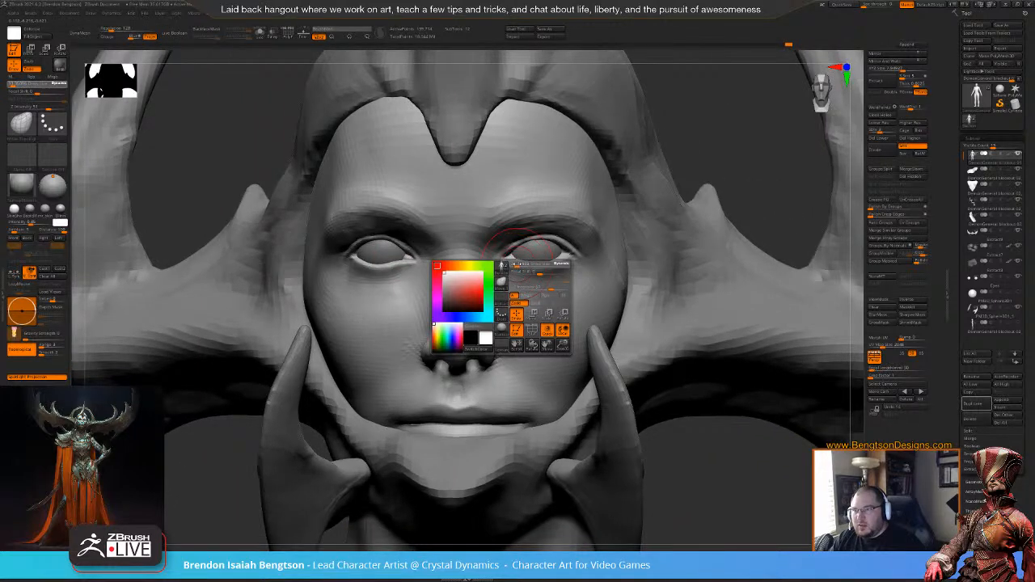
# - Adjust the upper and lower lid edges and outer eye corners in near-frontal views, resizing the brush as needed
pyautogui.keyDown('alt'); pyautogui.moveTo(543, 239); pyautogui.dragTo(512, 279, button='right'); pyautogui.keyUp('alt')
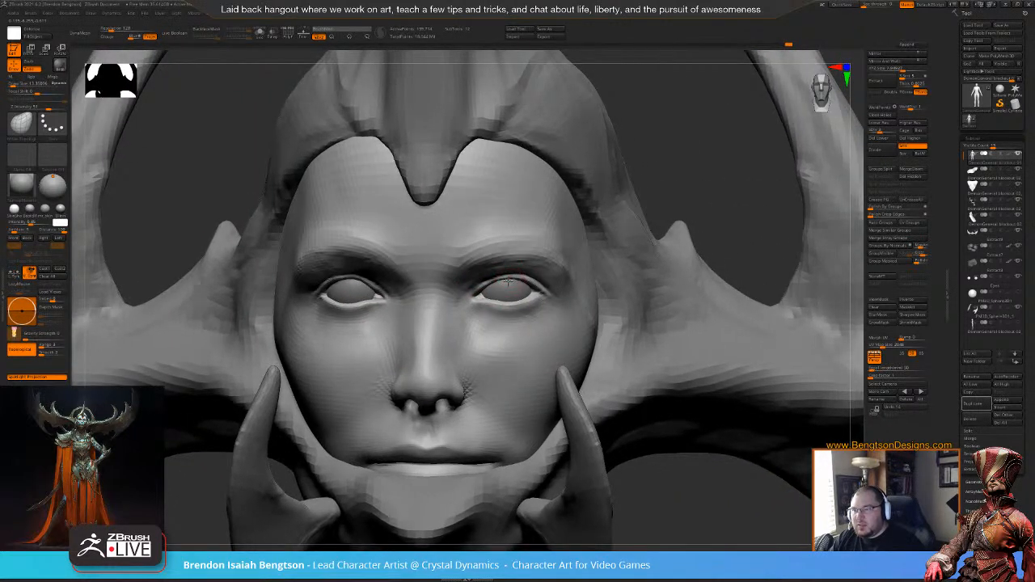
pyautogui.moveTo(515, 279); pyautogui.dragTo(503, 283)
pyautogui.press('space')
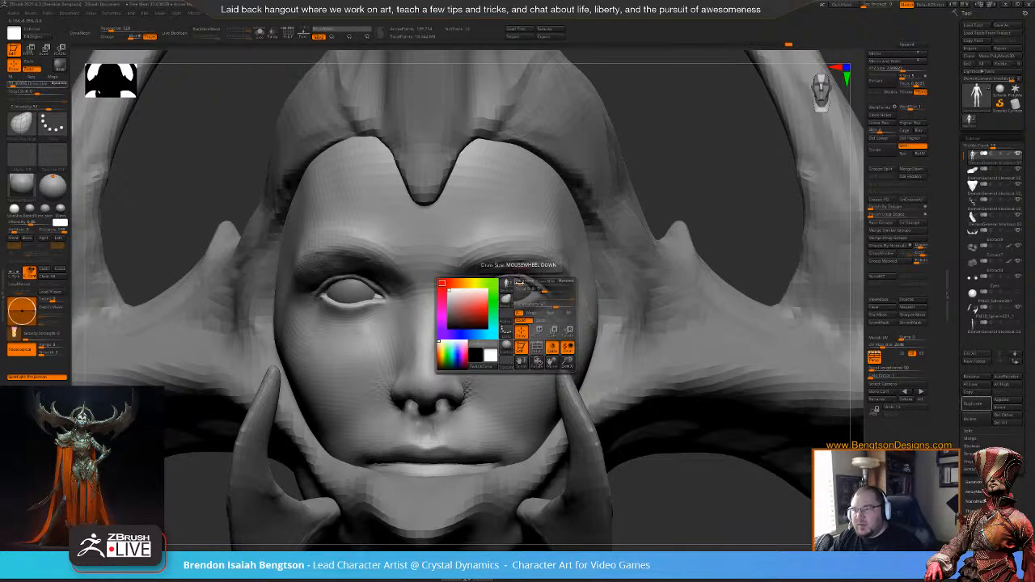
pyautogui.moveTo(521, 283); pyautogui.dragTo(522, 282)
pyautogui.moveTo(696, 168); pyautogui.dragTo(684, 167)
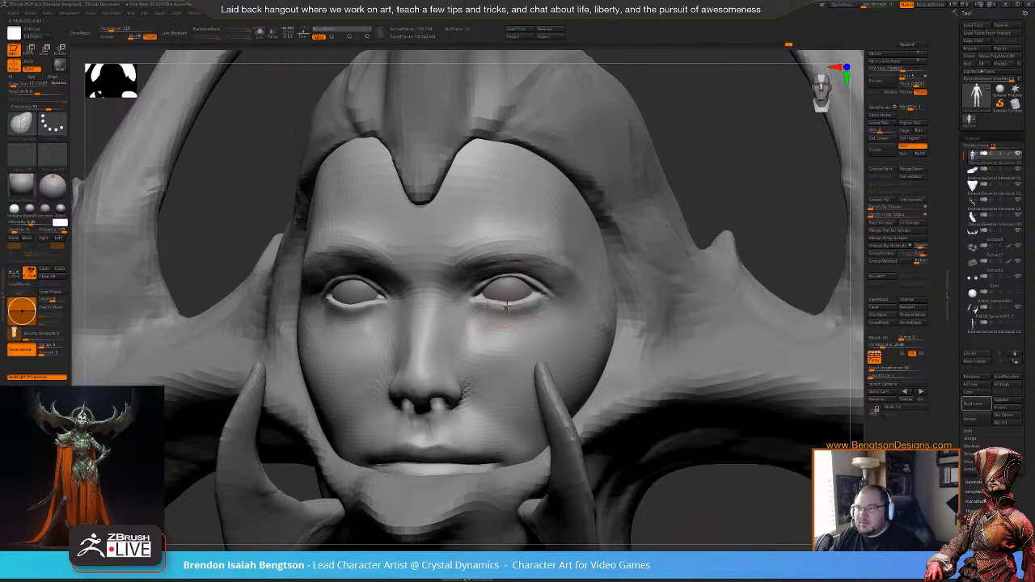
pyautogui.moveTo(496, 299); pyautogui.dragTo(511, 298)
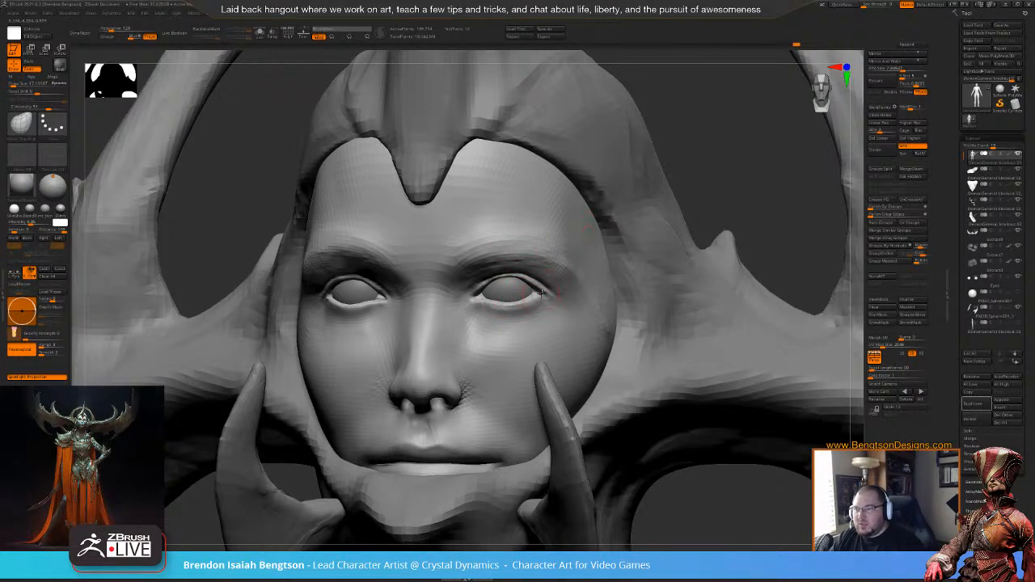
pyautogui.press('space')
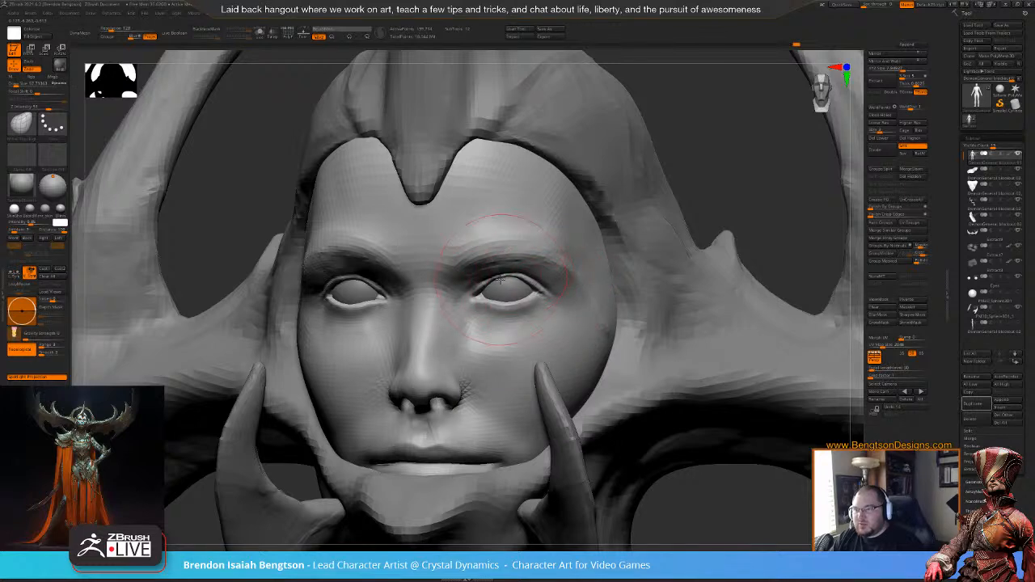
pyautogui.press('space')
# - Examine the curvature of the brow, eyelids and eyeballs from below the head
pyautogui.moveTo(709, 160); pyautogui.dragTo(707, 109)
pyautogui.moveTo(673, 239); pyautogui.dragTo(675, 182)
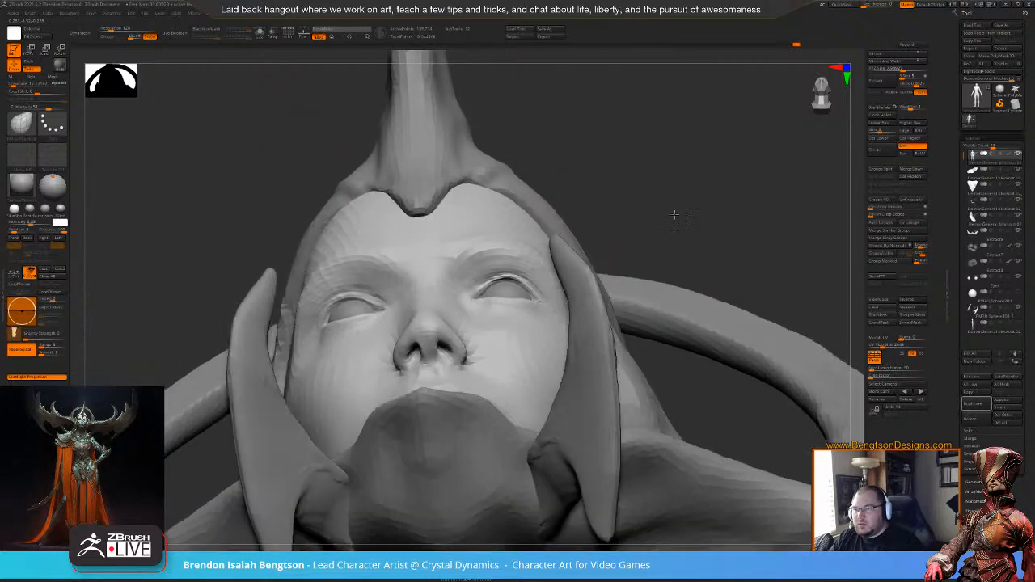
pyautogui.moveTo(639, 212); pyautogui.dragTo(582, 183)
pyautogui.press('space')
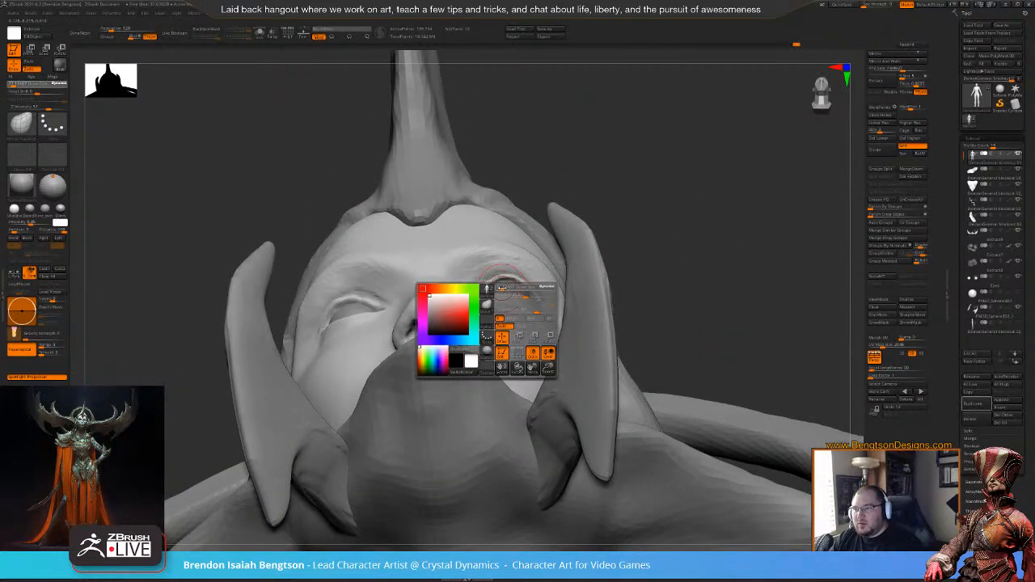
pyautogui.moveTo(584, 148); pyautogui.dragTo(582, 140)
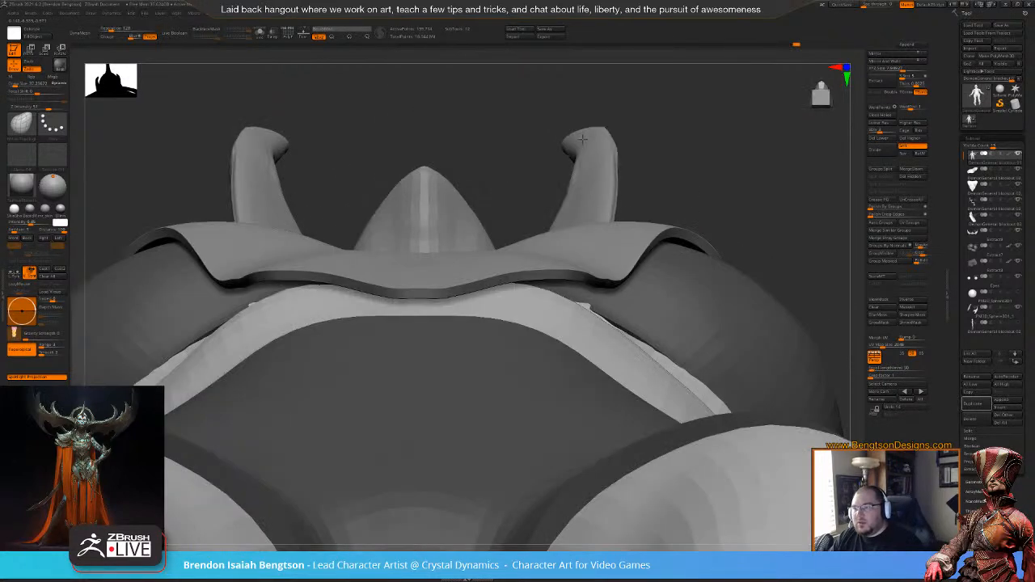
pyautogui.moveTo(511, 154); pyautogui.dragTo(486, 216)
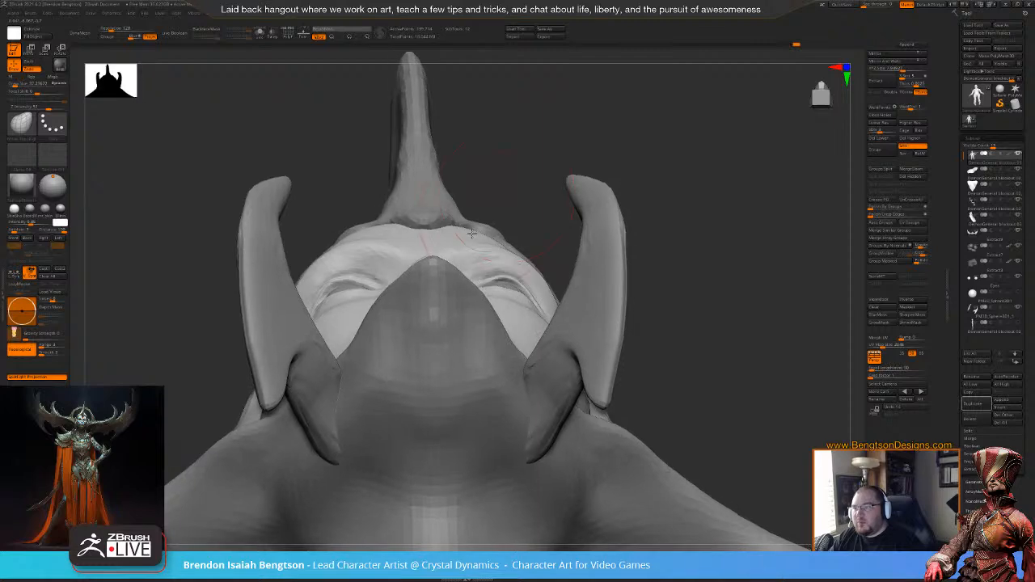
pyautogui.moveTo(500, 180); pyautogui.dragTo(526, 212)
pyautogui.moveTo(633, 148); pyautogui.dragTo(606, 152)
# - Isolate the head, adjust the forehead and brow profile with a large Move Topological brush, and bring back the full model
pyautogui.press('space')
pyautogui.moveTo(474, 253)
pyautogui.mouseDown()
pyautogui.moveTo(487, 250)
pyautogui.moveTo(475, 249)
pyautogui.mouseUp()
pyautogui.click(260, 33)
pyautogui.press('space')
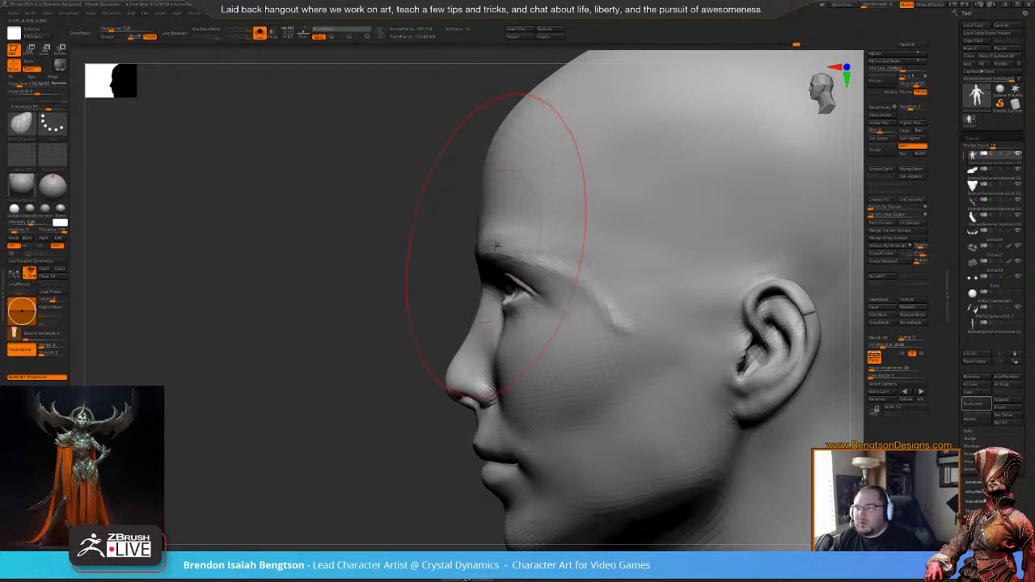
pyautogui.moveTo(455, 256)
pyautogui.mouseDown()
pyautogui.moveTo(566, 259)
pyautogui.moveTo(473, 271)
pyautogui.mouseUp()
pyautogui.moveTo(643, 229); pyautogui.dragTo(640, 226)
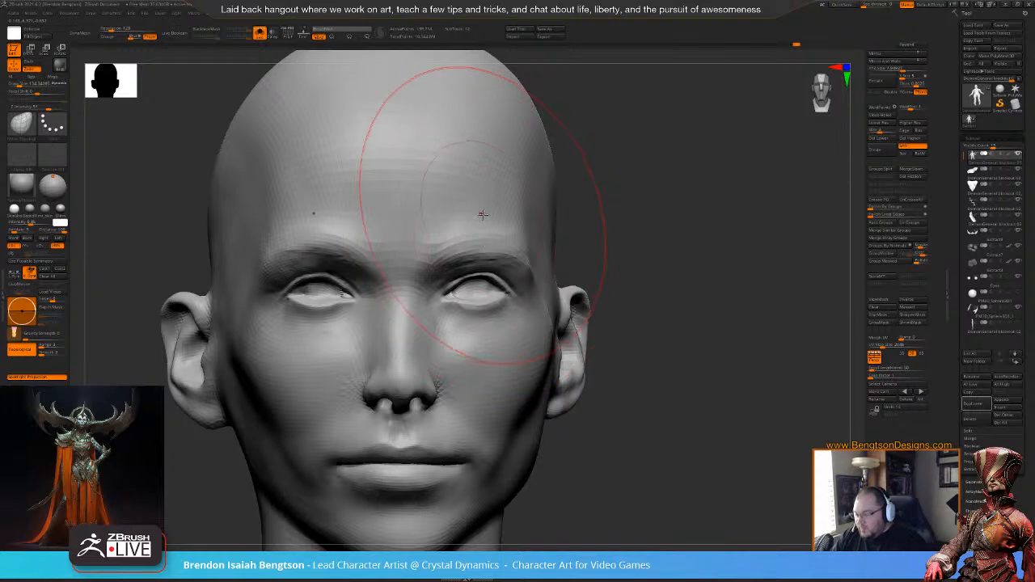
pyautogui.hotkey('alt', 's')
# - Refine the upper eyelids and the crease beneath the brows with a much smaller brush
pyautogui.press('space')
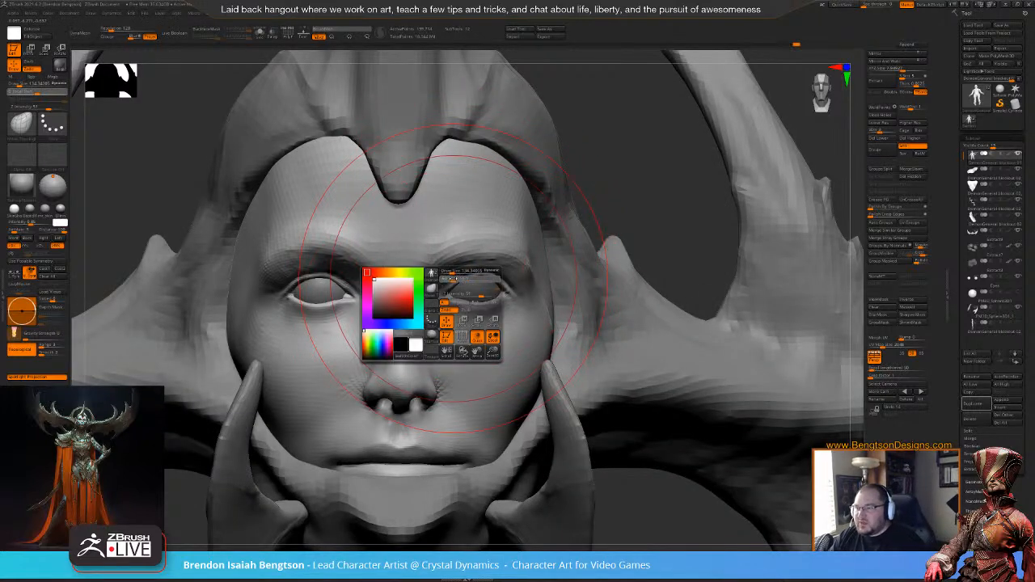
pyautogui.moveTo(453, 271); pyautogui.dragTo(446, 271)
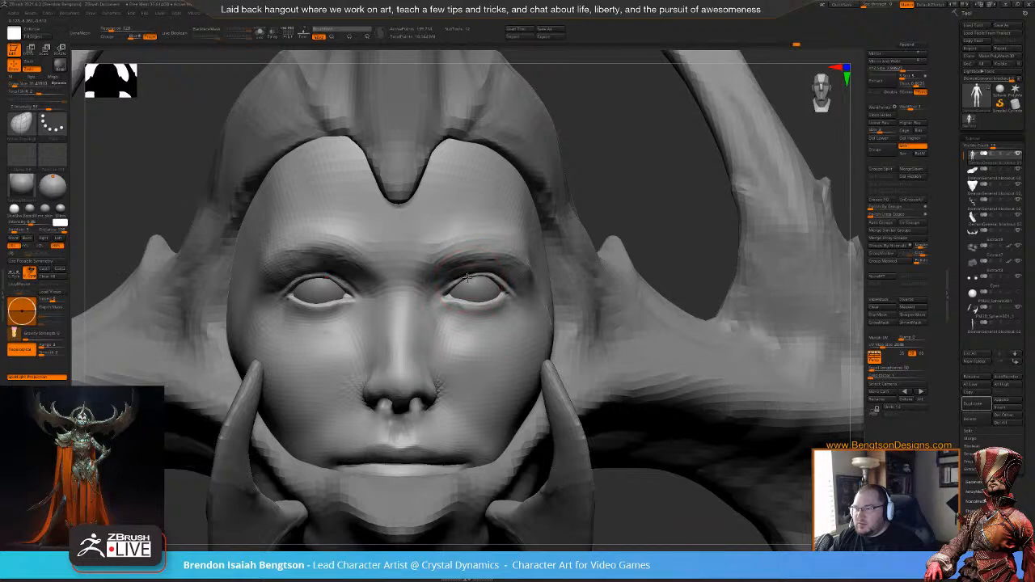
pyautogui.moveTo(511, 225); pyautogui.dragTo(475, 234, button='right')
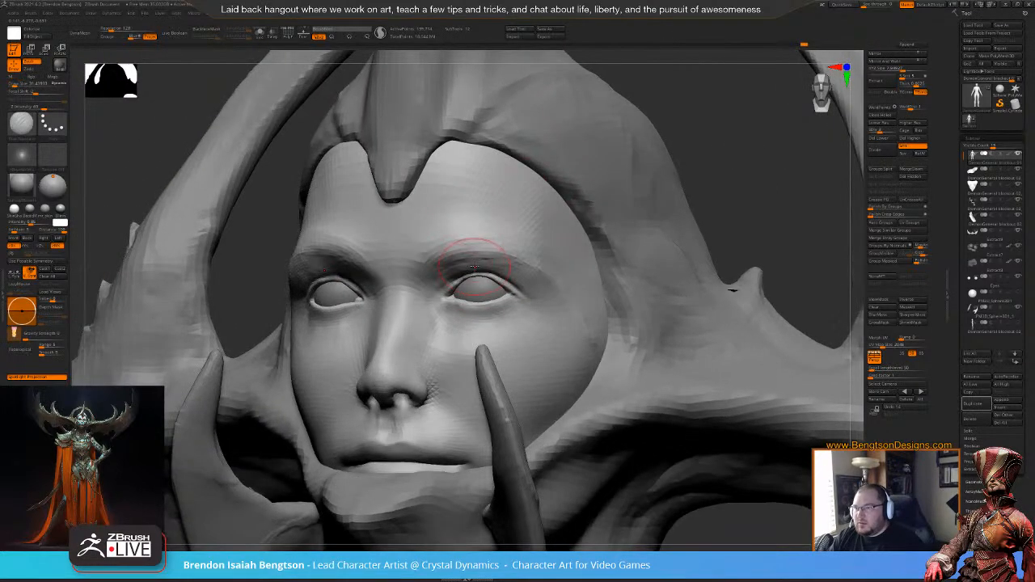
pyautogui.press('space')
pyautogui.moveTo(478, 272); pyautogui.dragTo(476, 272)
# - Switch back to Move Topological and reshape the upper eyelid arc and outer eye corner, working from below and up close
pyautogui.moveTo(476, 273)
pyautogui.keyDown('ctrl'); pyautogui.mouseDown(button='right')
pyautogui.moveTo(482, 303)
pyautogui.moveTo(485, 234)
pyautogui.mouseUp(button='right'); pyautogui.keyUp('ctrl')
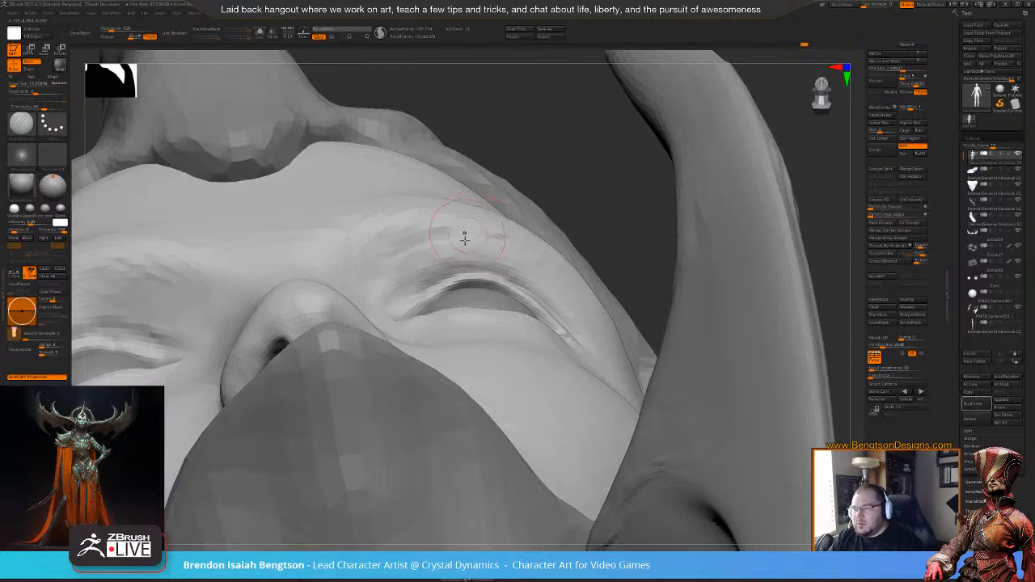
pyautogui.press('b')
pyautogui.press('m')
pyautogui.press('t')
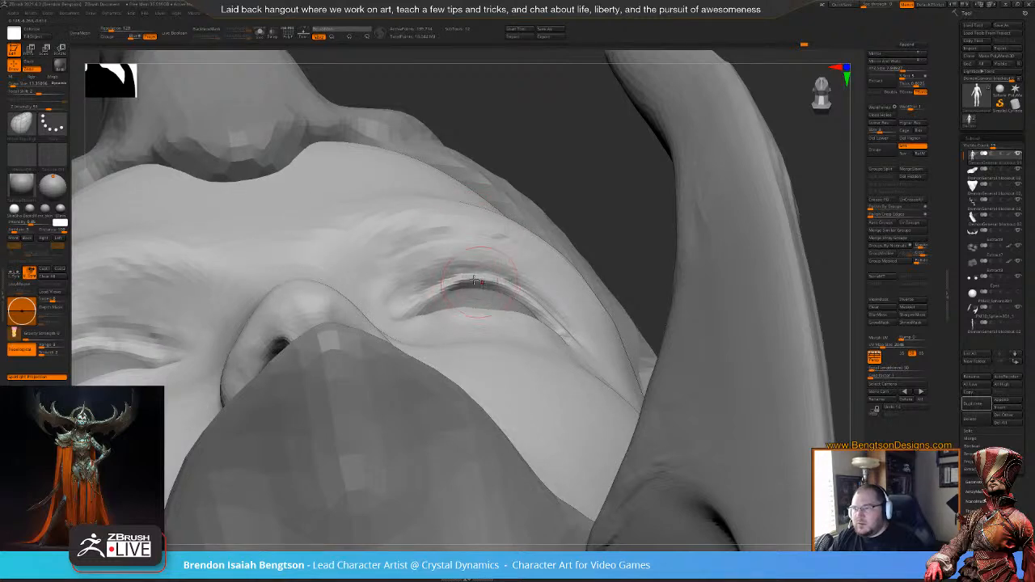
pyautogui.moveTo(538, 160); pyautogui.dragTo(442, 277, button='right')
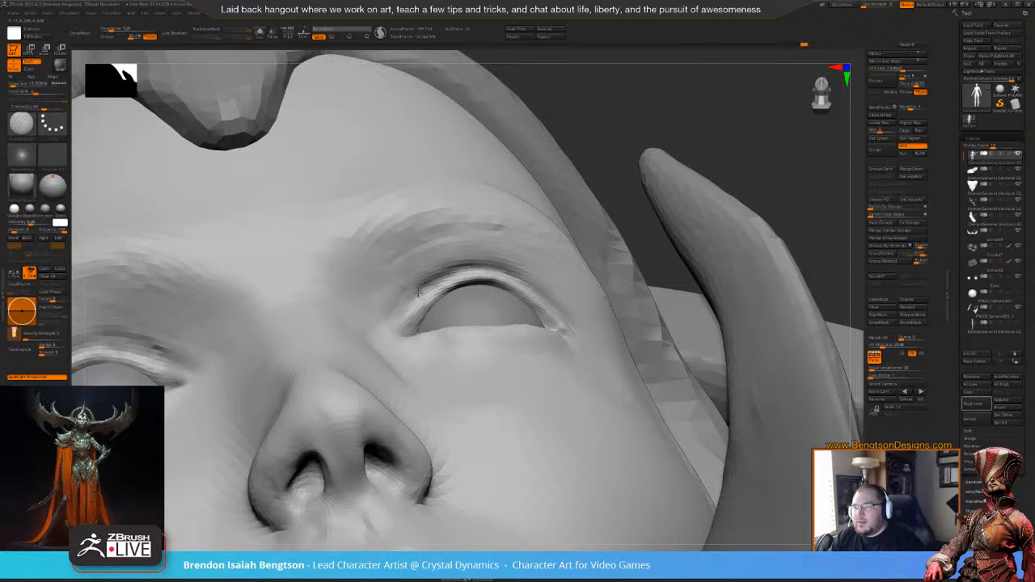
pyautogui.moveTo(559, 132); pyautogui.dragTo(563, 318, button='right')
pyautogui.moveTo(565, 318); pyautogui.dragTo(554, 313)
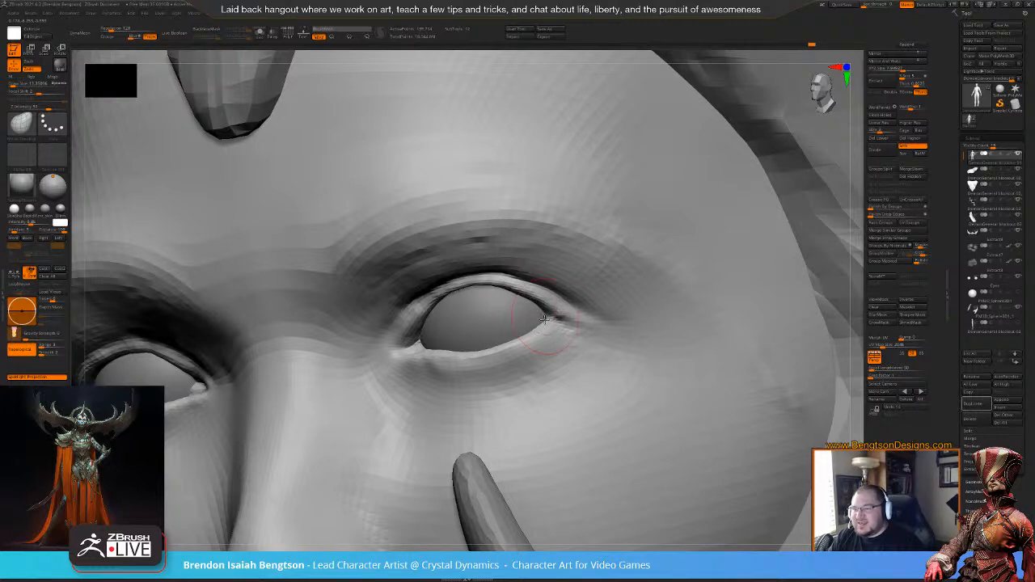
# - Adjust the inner eye corner and lid rim from above with a resized Move Topological brush
pyautogui.moveTo(455, 302); pyautogui.dragTo(445, 342, button='right')
pyautogui.rightClick(445, 342)
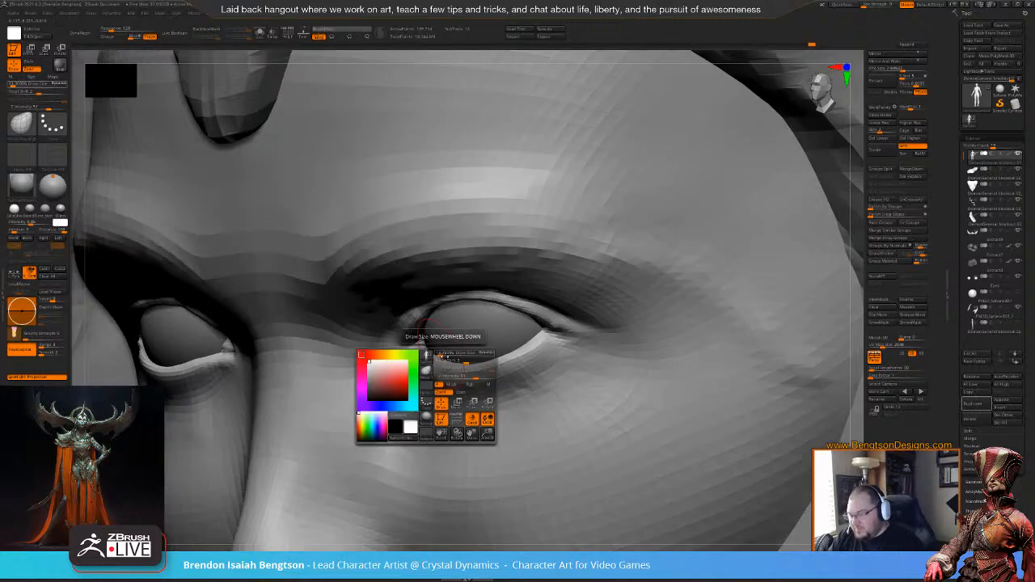
pyautogui.moveTo(450, 288); pyautogui.dragTo(456, 375, button='right')
pyautogui.press('space')
pyautogui.moveTo(452, 364); pyautogui.dragTo(512, 366)
# - Isolate the head, rework the lower eyelid rim from above with the polyframe displayed, and restore the other subtools
pyautogui.press('2')
pyautogui.press('space')
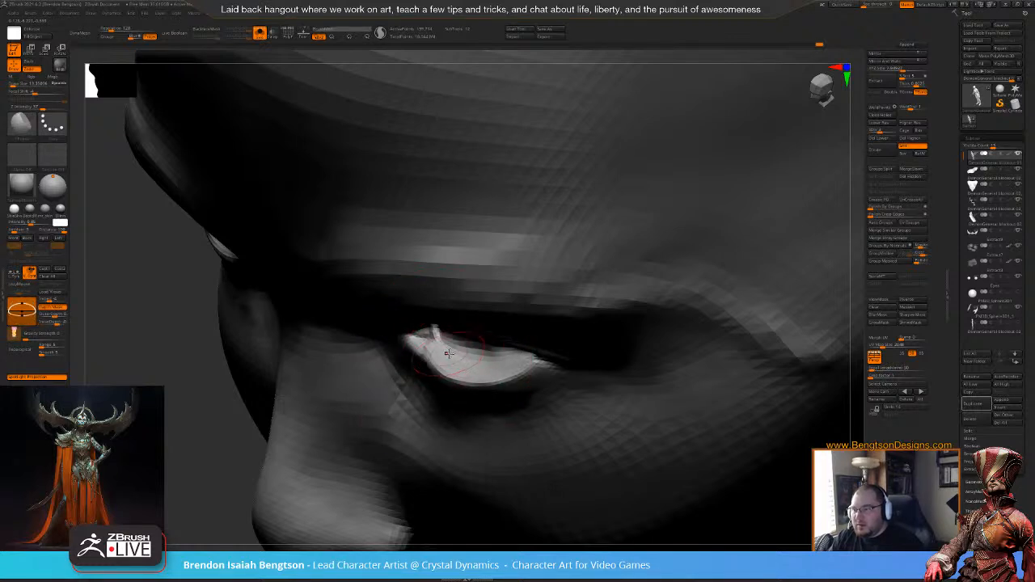
pyautogui.press('1')
pyautogui.hotkey('shift', 'f')
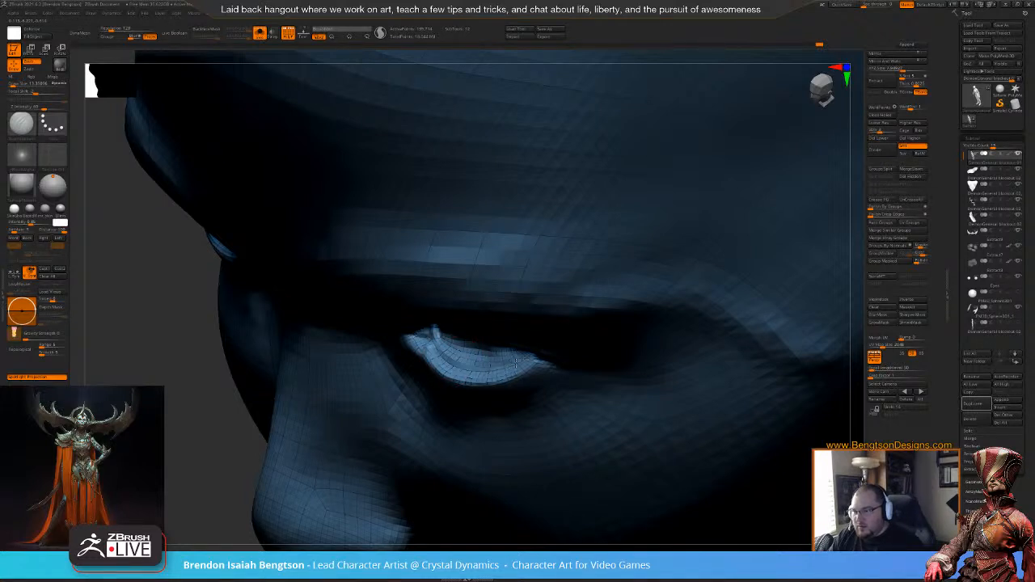
pyautogui.moveTo(490, 406); pyautogui.dragTo(482, 346, button='right')
pyautogui.hotkey('alt', 's')
# - Reshape the upper eyelid edge from the front with Move Topological, using the polyframe as a guide
pyautogui.moveTo(482, 386); pyautogui.dragTo(451, 329, button='right')
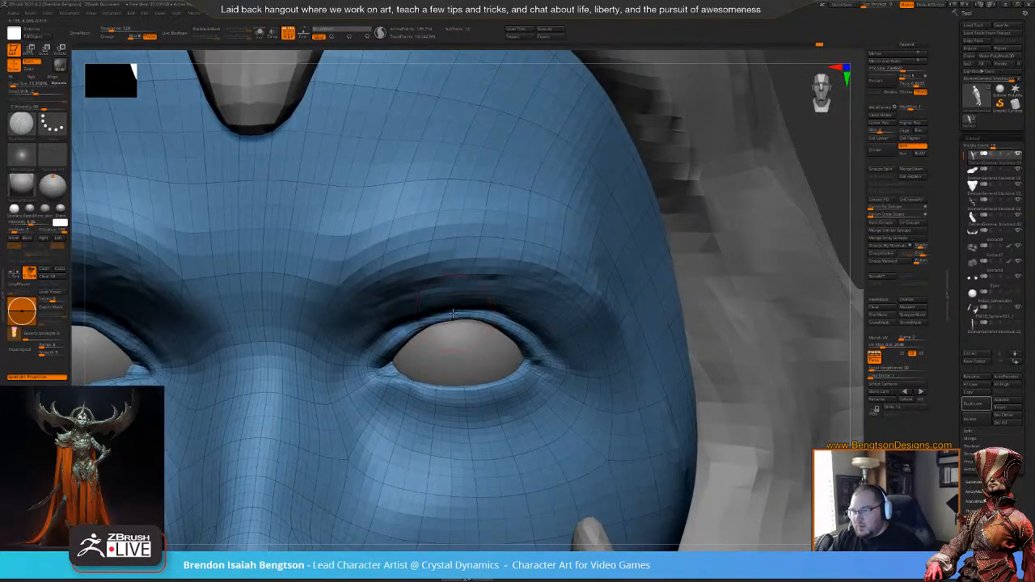
pyautogui.press('b')
pyautogui.press('m')
pyautogui.press('t')
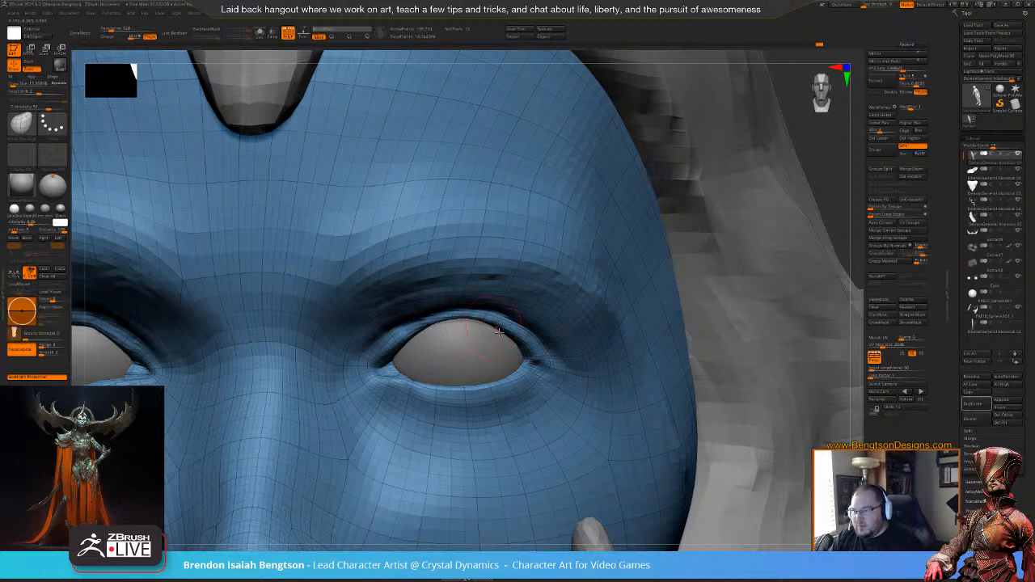
pyautogui.keyDown('ctrl'); pyautogui.moveTo(469, 393); pyautogui.dragTo(442, 297, button='right'); pyautogui.keyUp('ctrl')
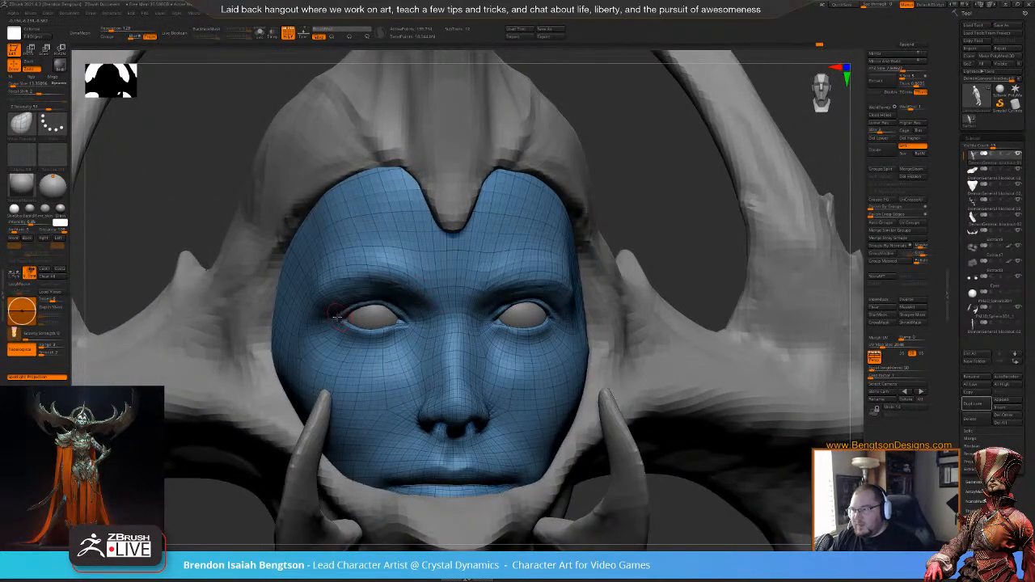
# - Adjust the outer eye corners and upper lids at full-face view with resized brushes and turn off the polyframe
pyautogui.press('space')
pyautogui.moveTo(337, 324); pyautogui.dragTo(340, 324)
pyautogui.press('space')
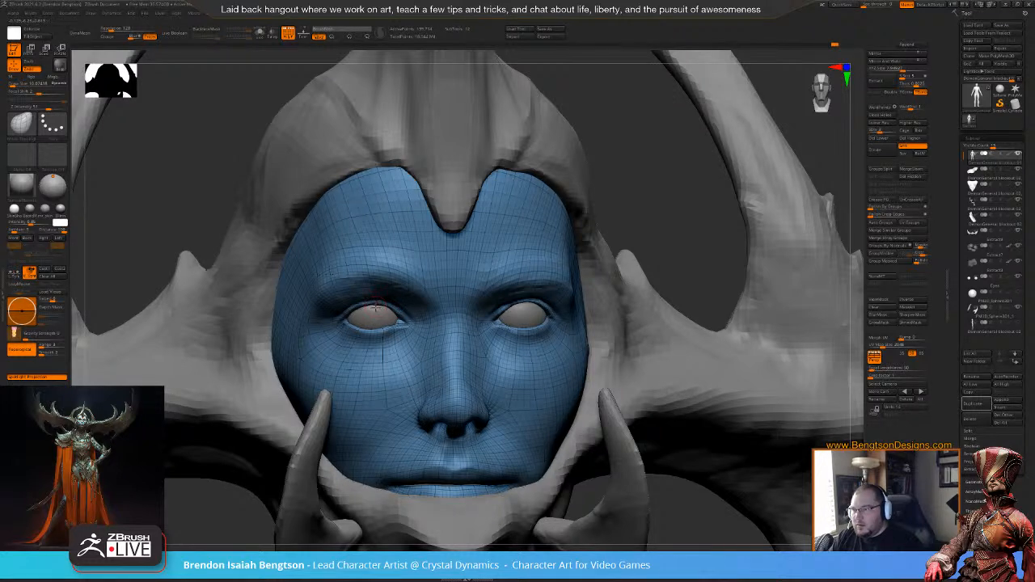
pyautogui.keyDown('alt'); pyautogui.moveTo(366, 324); pyautogui.dragTo(475, 309, button='right'); pyautogui.keyUp('alt')
pyautogui.moveTo(573, 302)
pyautogui.keyDown('alt'); pyautogui.mouseDown(button='right')
pyautogui.moveTo(574, 225)
pyautogui.moveTo(545, 203)
pyautogui.moveTo(560, 298)
pyautogui.moveTo(546, 315)
pyautogui.mouseUp(button='right'); pyautogui.keyUp('alt')
pyautogui.hotkey('shift', 'f')
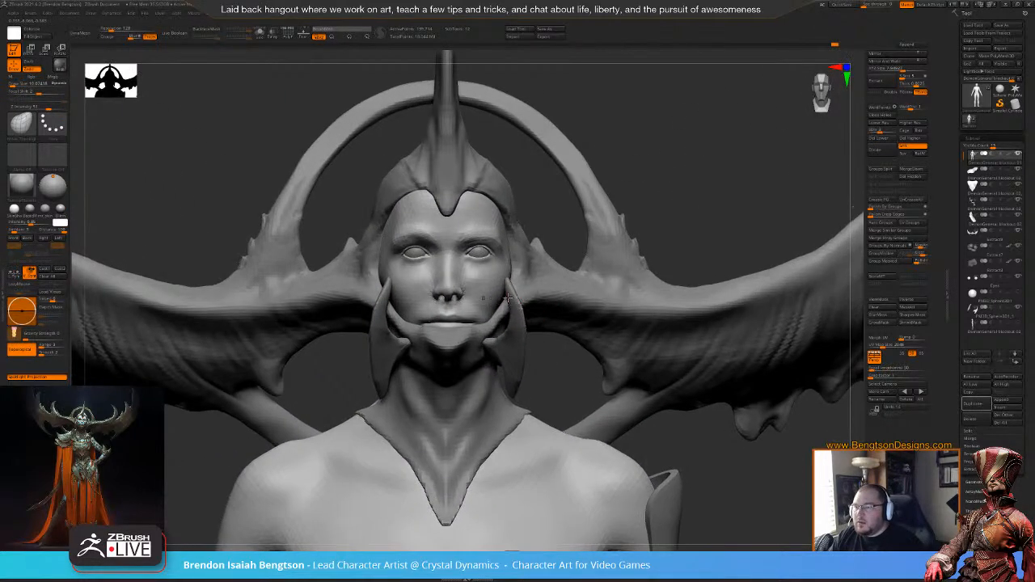
# - Reshape the cheeks and overall face contour with an enlarged Move Topological brush
pyautogui.press('space')
pyautogui.moveTo(451, 293); pyautogui.dragTo(450, 294)
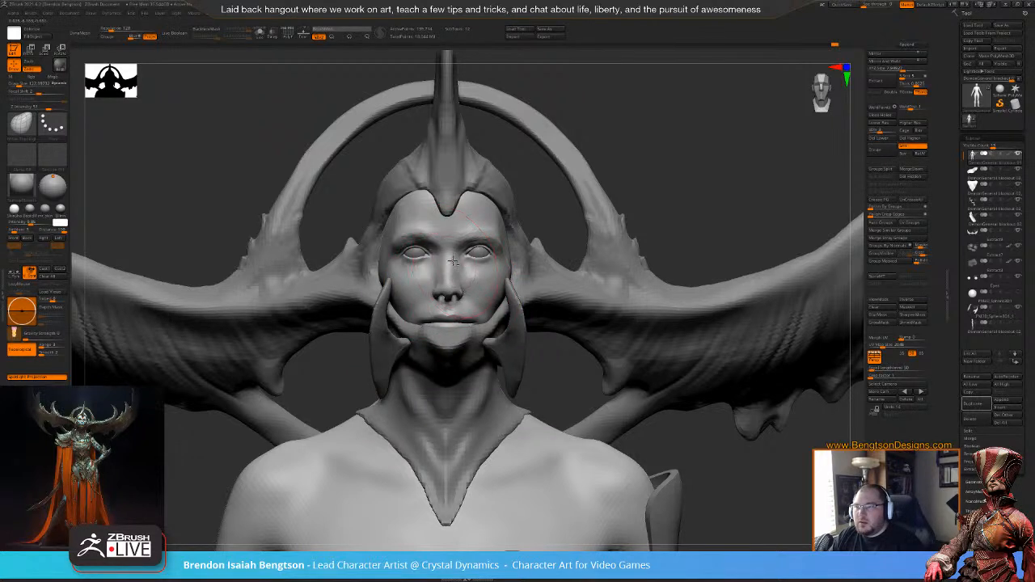
pyautogui.keyDown('alt'); pyautogui.moveTo(644, 116); pyautogui.dragTo(622, 159, button='right'); pyautogui.keyUp('alt')
# - Set up a very small brush and compare the face with the enlarged concept art
pyautogui.press('3')
pyautogui.press('space')
pyautogui.moveTo(436, 293); pyautogui.dragTo(428, 293)
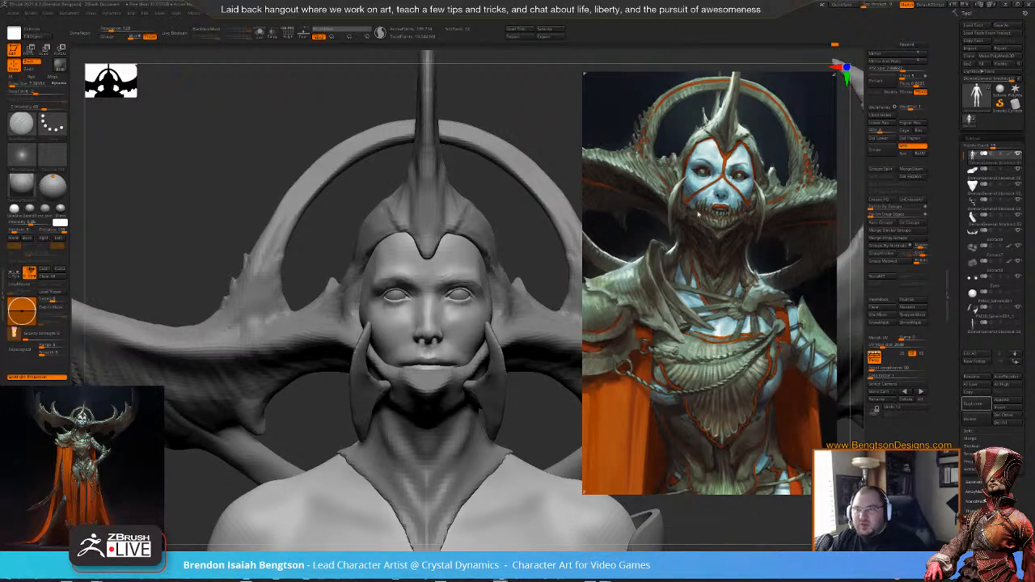
pyautogui.scroll(-2, 741, 203)
pyautogui.click(839, 232)
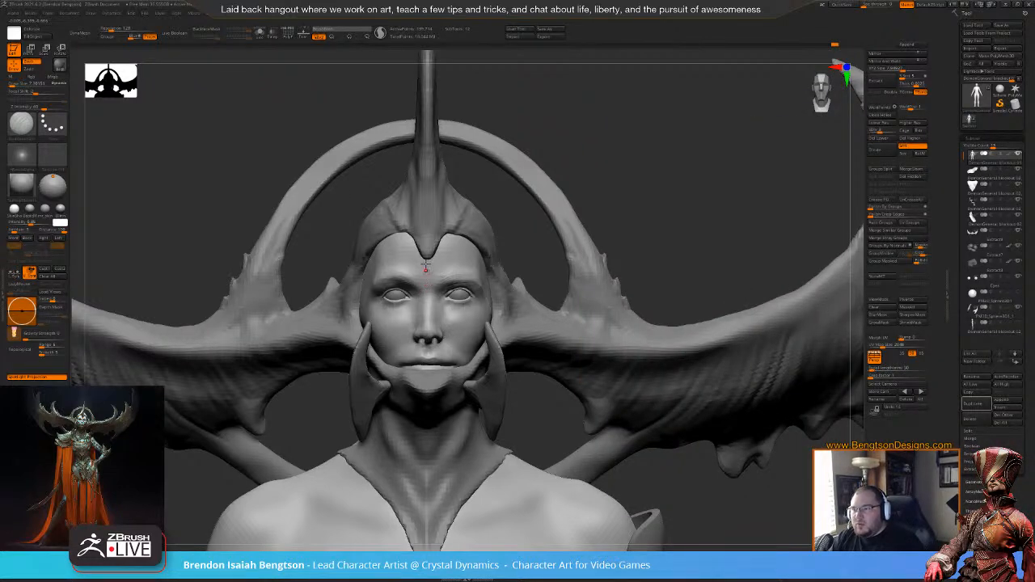
# - Set the Standard brush to paint only dark red colour and paint a vertical stripe down the middle of the forehead
pyautogui.press('space')
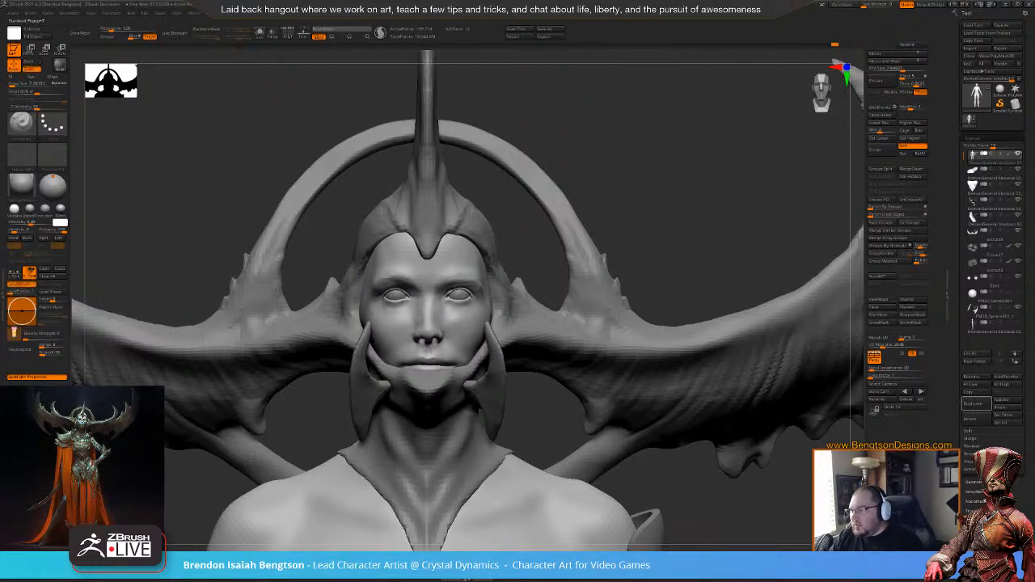
pyautogui.press('space')
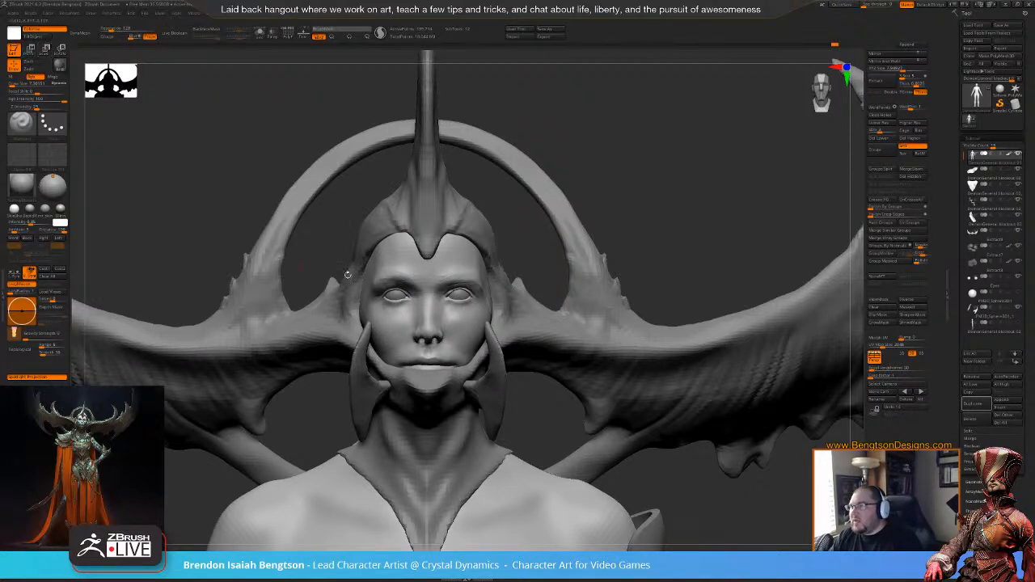
pyautogui.press('space')
pyautogui.moveTo(373, 280); pyautogui.dragTo(399, 279)
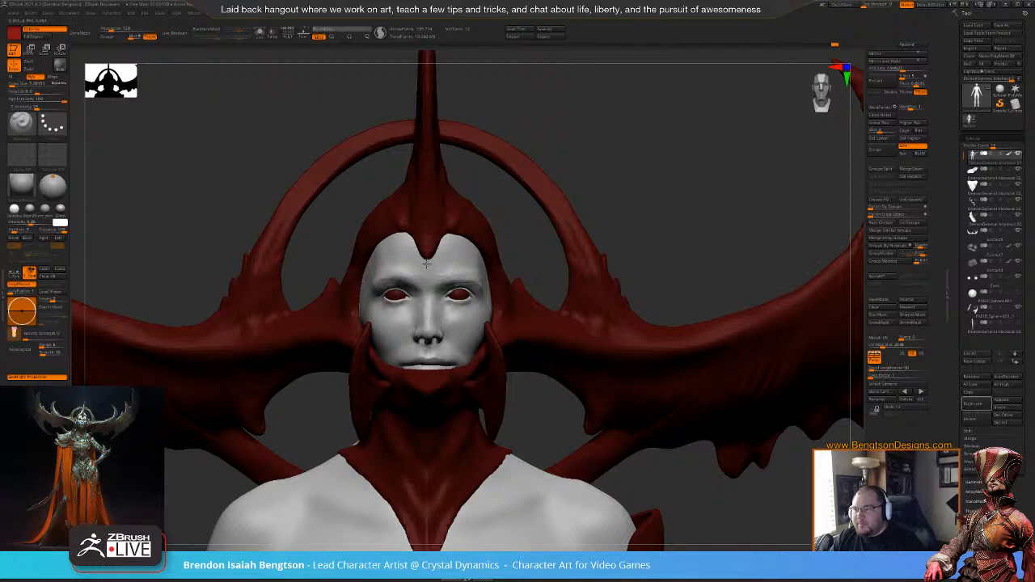
pyautogui.moveTo(427, 283); pyautogui.dragTo(428, 255)
# - Turn on symmetry and paint mirrored red stripes from the nose bridge across both cheeks, undoing the first faint stroke
pyautogui.press('x')
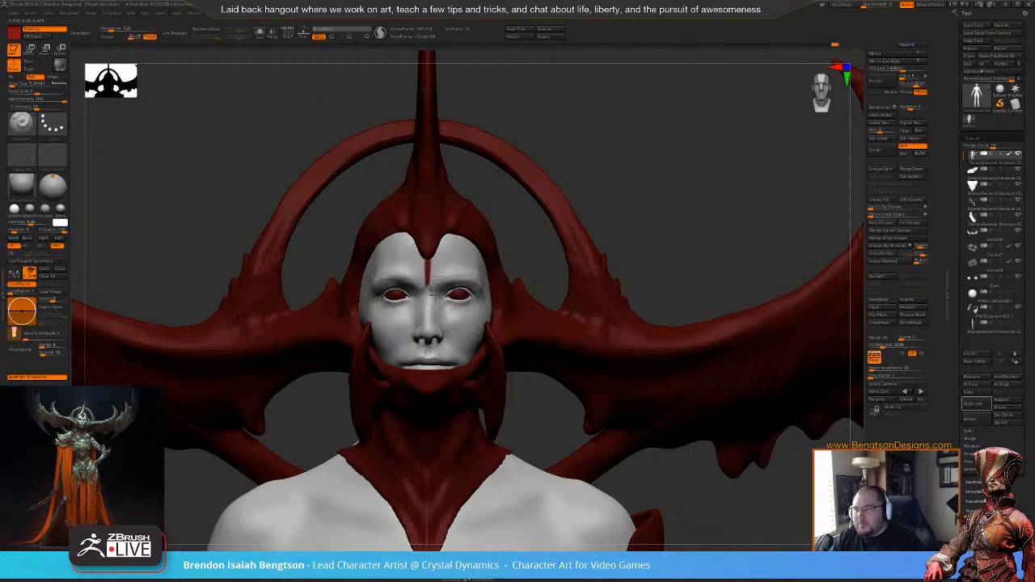
pyautogui.moveTo(453, 316); pyautogui.dragTo(469, 342)
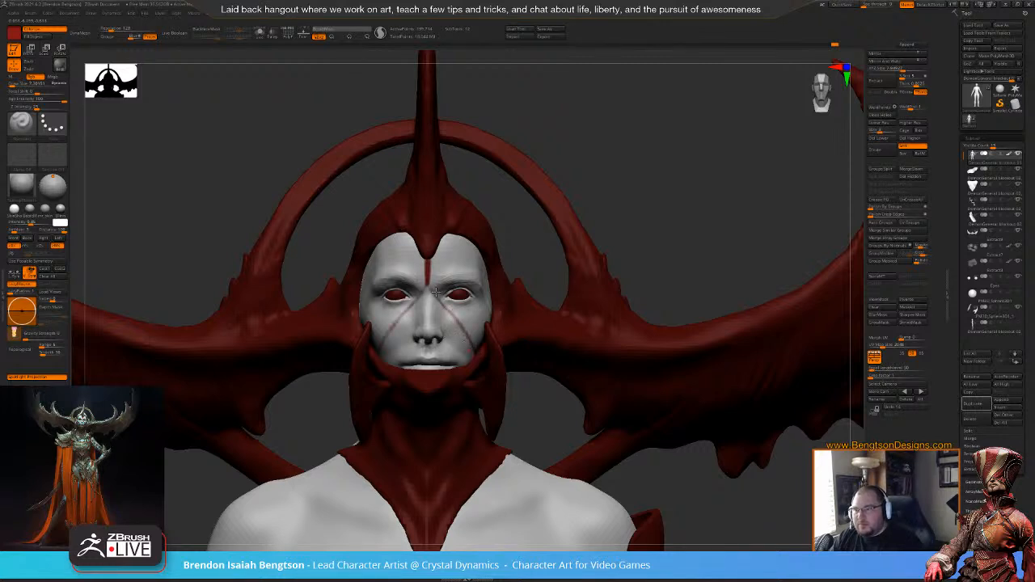
pyautogui.hotkey('ctrl', 'z')
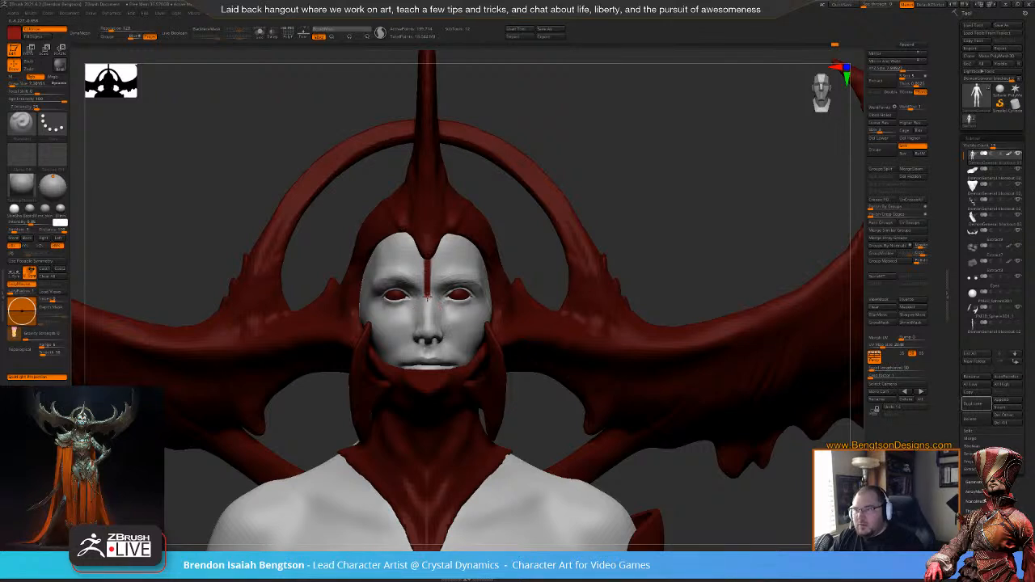
pyautogui.moveTo(436, 307); pyautogui.dragTo(473, 339)
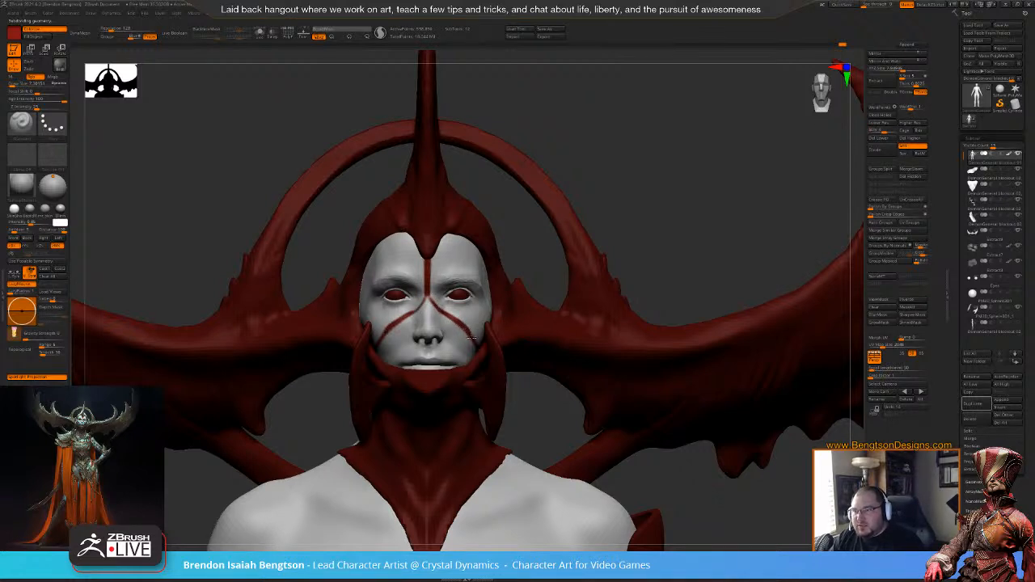
# - Thicken the red face stripes and extend them to the edges of the headdress opening, working from both three-quarter views
pyautogui.moveTo(590, 201); pyautogui.dragTo(621, 162)
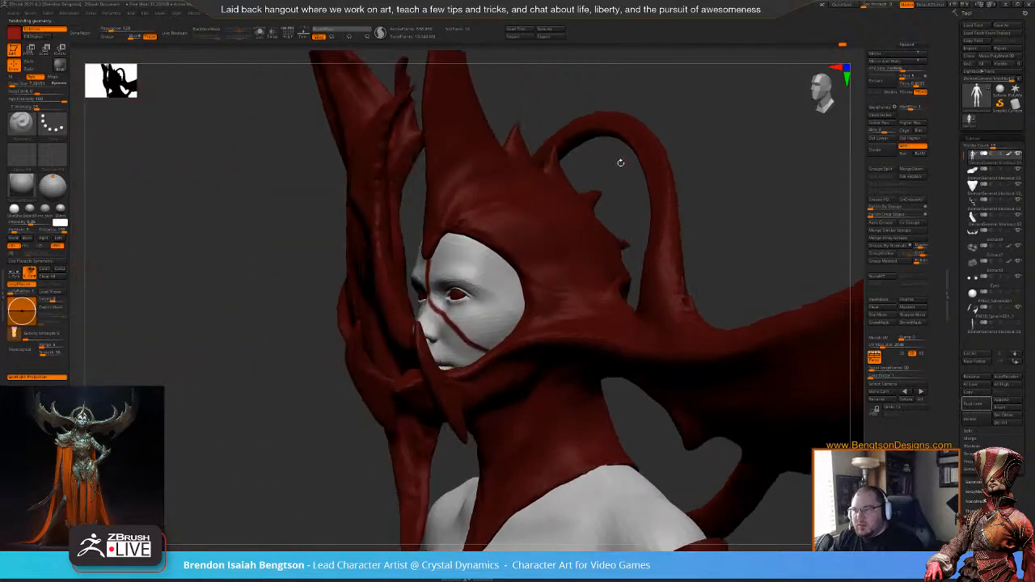
pyautogui.moveTo(690, 110); pyautogui.dragTo(455, 246)
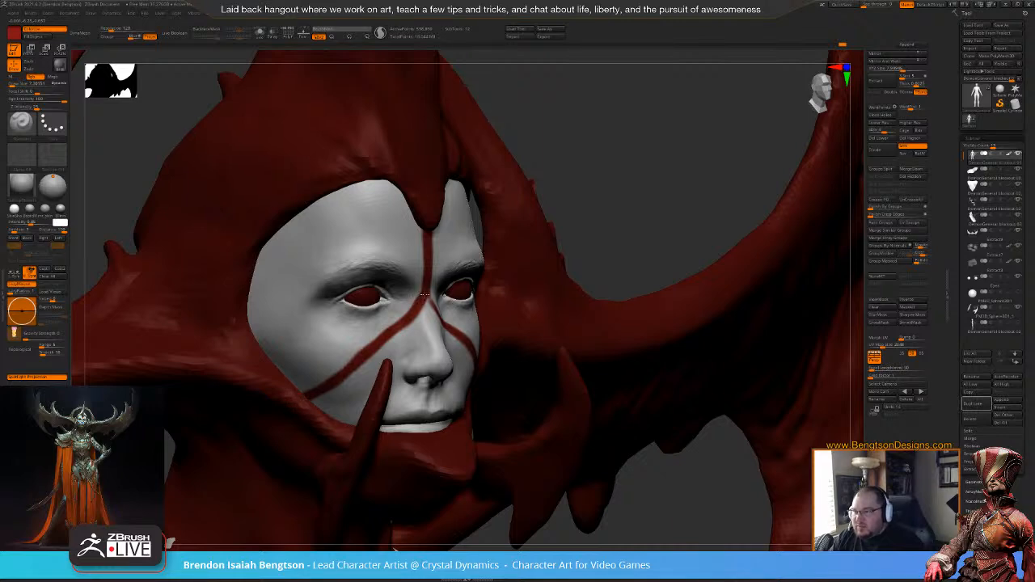
pyautogui.moveTo(619, 193); pyautogui.dragTo(489, 173)
pyautogui.moveTo(626, 151); pyautogui.dragTo(537, 202)
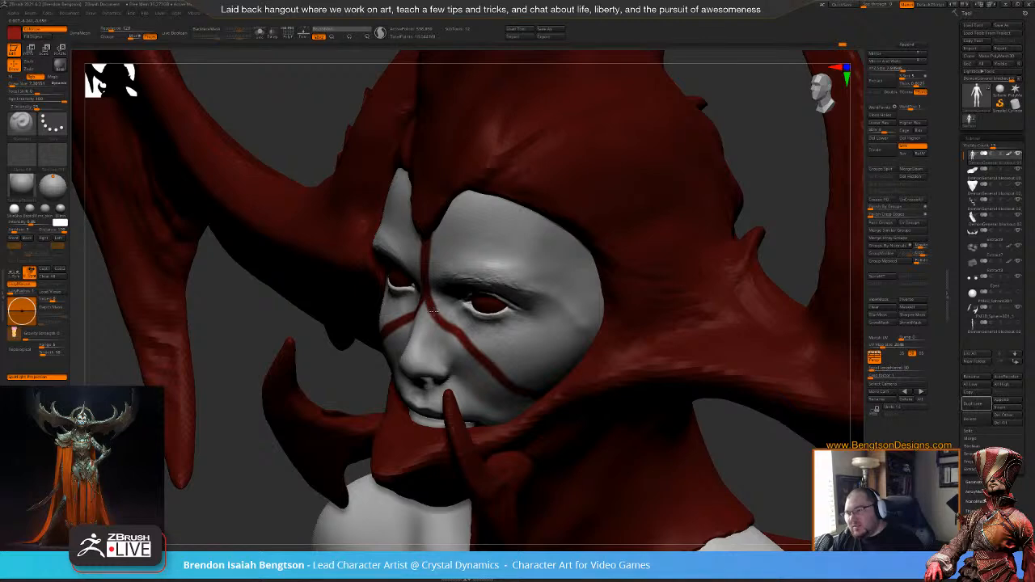
pyautogui.moveTo(762, 159); pyautogui.dragTo(783, 149)
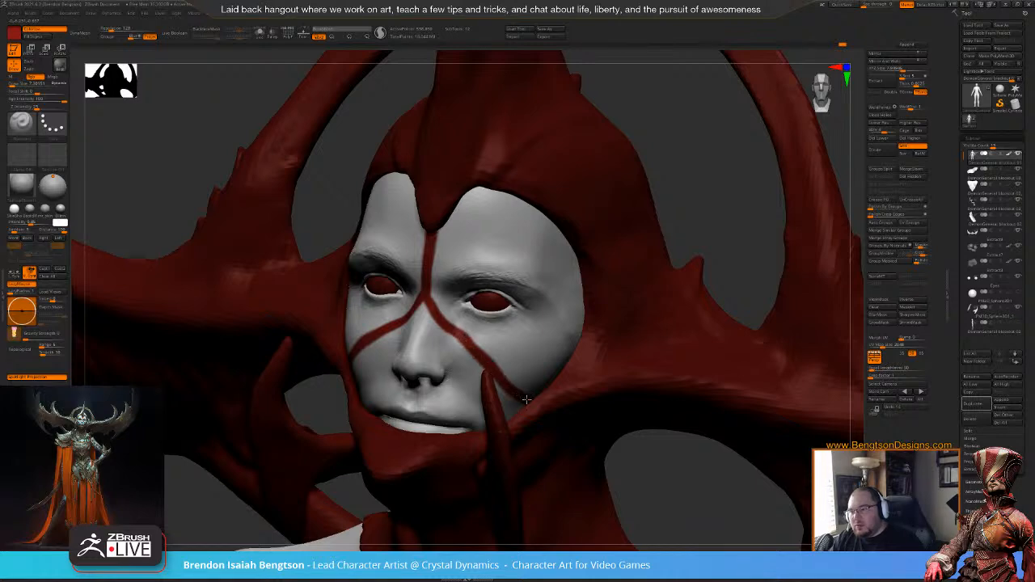
pyautogui.moveTo(715, 200); pyautogui.dragTo(600, 123)
pyautogui.keyDown('alt'); pyautogui.moveTo(635, 205); pyautogui.dragTo(637, 138); pyautogui.keyUp('alt')
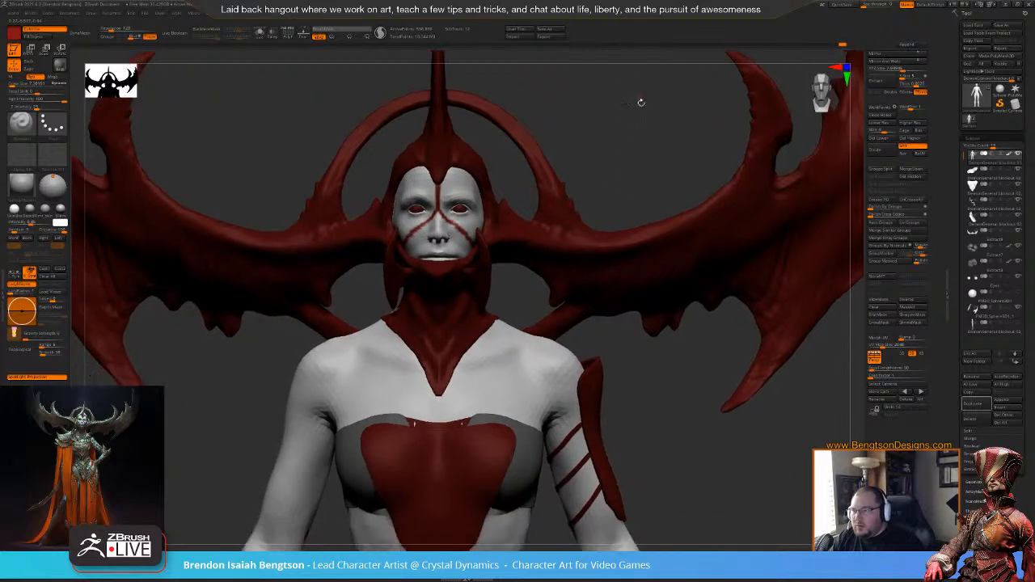
pyautogui.moveTo(636, 191)
pyautogui.keyDown('alt'); pyautogui.mouseDown()
pyautogui.moveTo(634, 174)
pyautogui.moveTo(613, 183)
pyautogui.moveTo(605, 174)
pyautogui.moveTo(593, 250)
pyautogui.mouseUp(); pyautogui.keyUp('alt')
# - Enlarge the brush, turn on transparency for the other subtools, and paint a red outline along one side of the face opening
pyautogui.press('space')
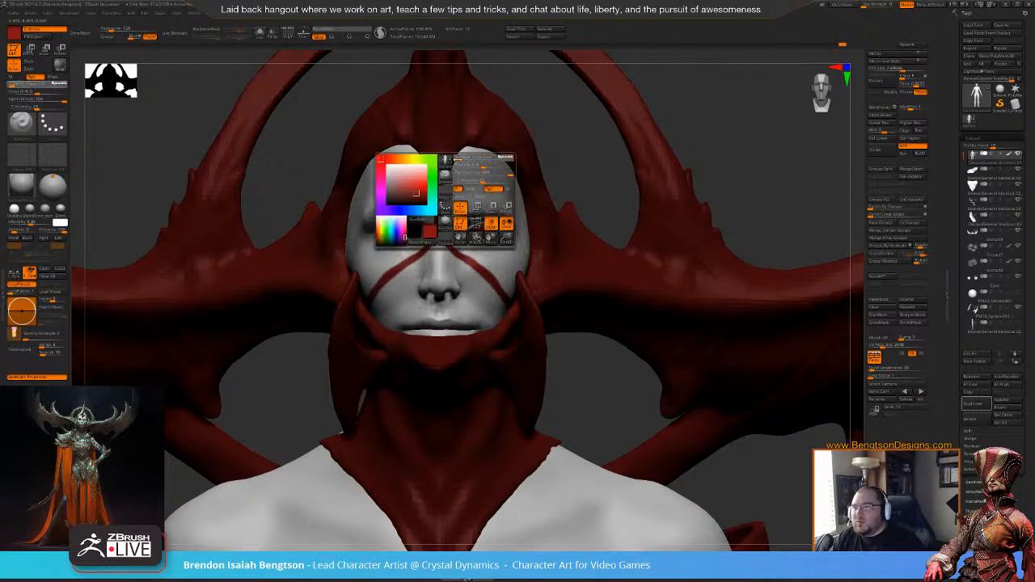
pyautogui.hotkey('alt', 's')
pyautogui.hotkey('alt', 's')
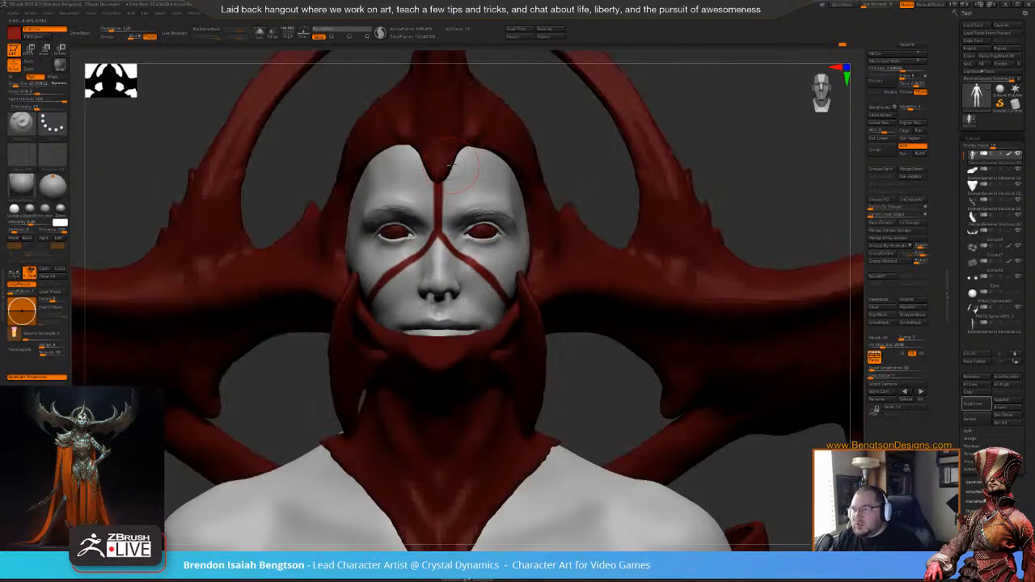
pyautogui.hotkey('shift', 't')
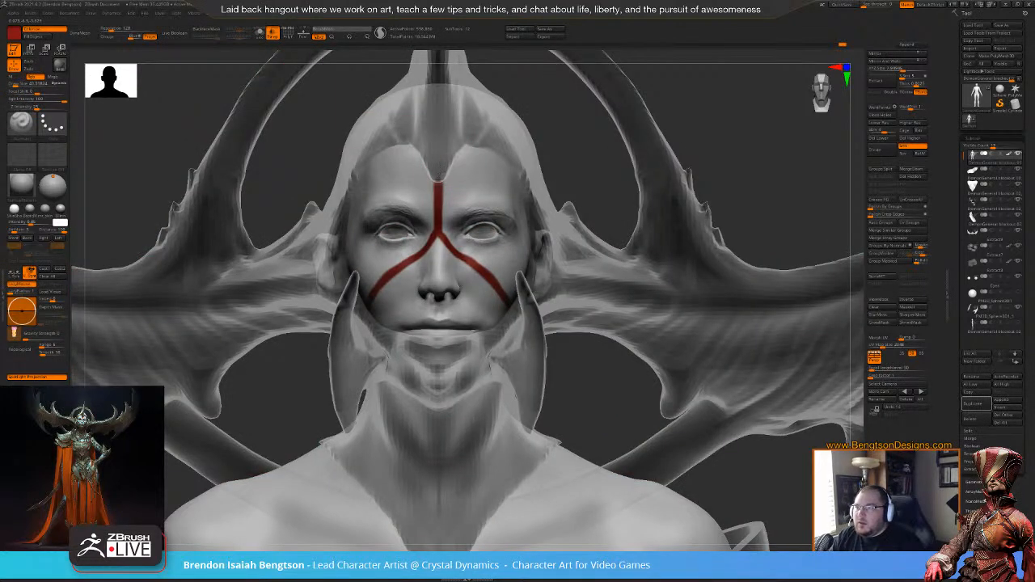
pyautogui.press('space')
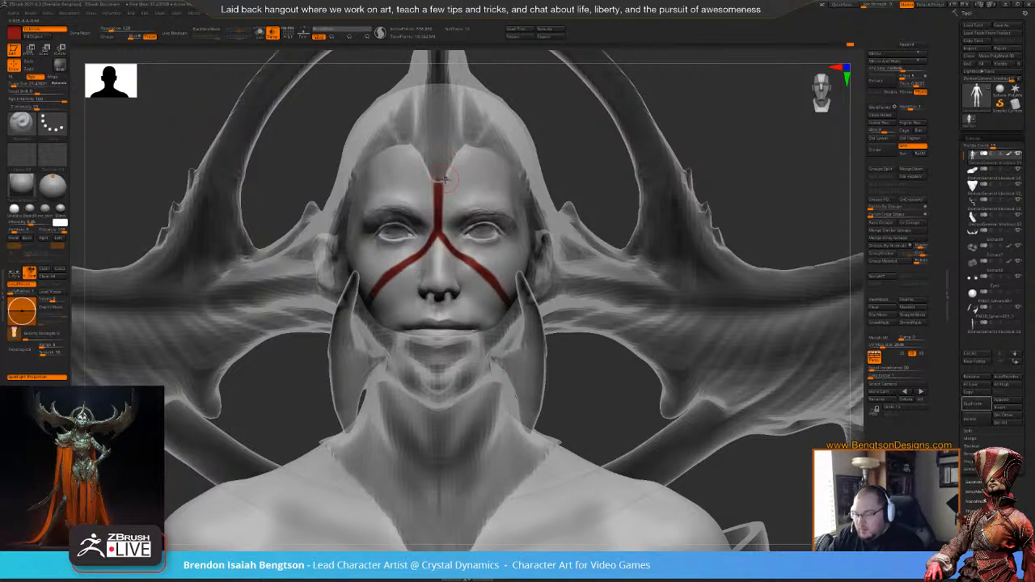
pyautogui.moveTo(441, 180)
pyautogui.mouseDown()
pyautogui.moveTo(446, 160)
pyautogui.moveTo(479, 141)
pyautogui.moveTo(513, 167)
pyautogui.mouseUp()
pyautogui.moveTo(591, 163)
pyautogui.mouseDown()
pyautogui.moveTo(535, 159)
pyautogui.moveTo(571, 208)
pyautogui.moveTo(577, 252)
pyautogui.moveTo(552, 296)
pyautogui.moveTo(468, 352)
pyautogui.mouseUp()
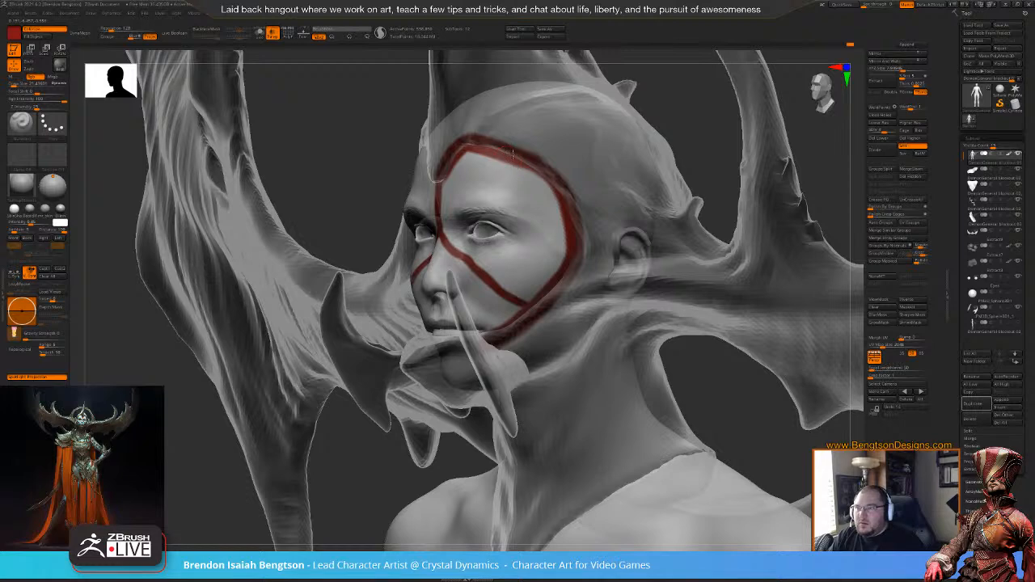
pyautogui.moveTo(559, 188); pyautogui.dragTo(504, 149)
# - Paint the matching red outline around the other side of the face opening, from the forehead point down to the jaw
pyautogui.moveTo(670, 93); pyautogui.dragTo(789, 98)
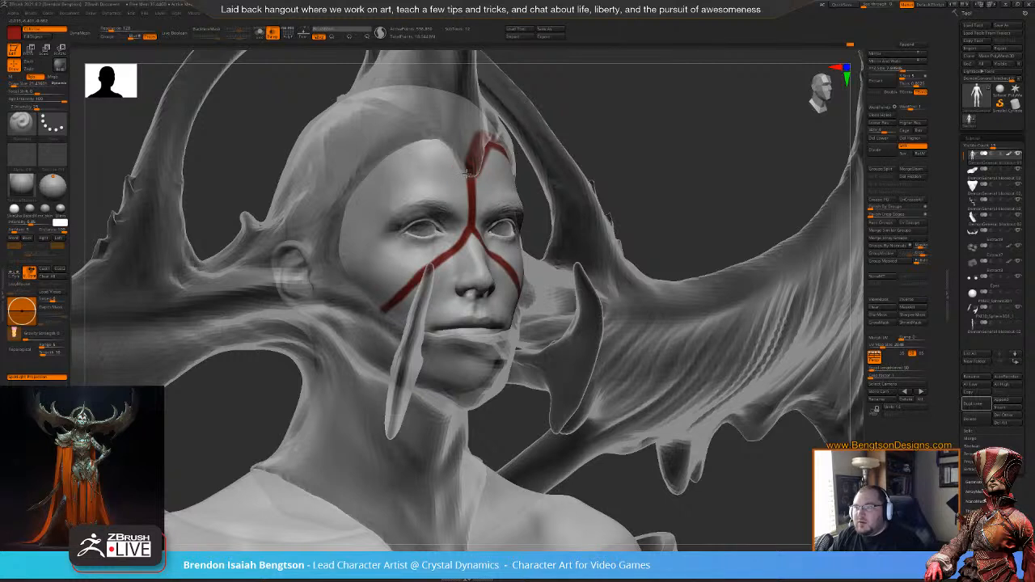
pyautogui.moveTo(461, 167)
pyautogui.mouseDown()
pyautogui.moveTo(423, 134)
pyautogui.moveTo(365, 174)
pyautogui.moveTo(341, 214)
pyautogui.mouseUp()
pyautogui.moveTo(671, 105); pyautogui.dragTo(768, 108)
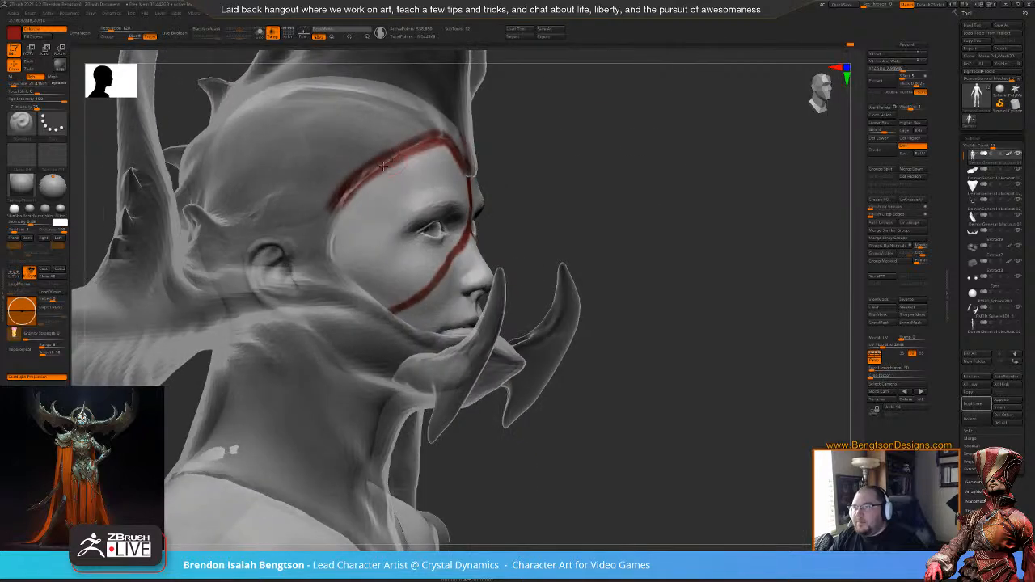
pyautogui.moveTo(357, 187)
pyautogui.mouseDown()
pyautogui.moveTo(327, 243)
pyautogui.moveTo(340, 276)
pyautogui.mouseUp()
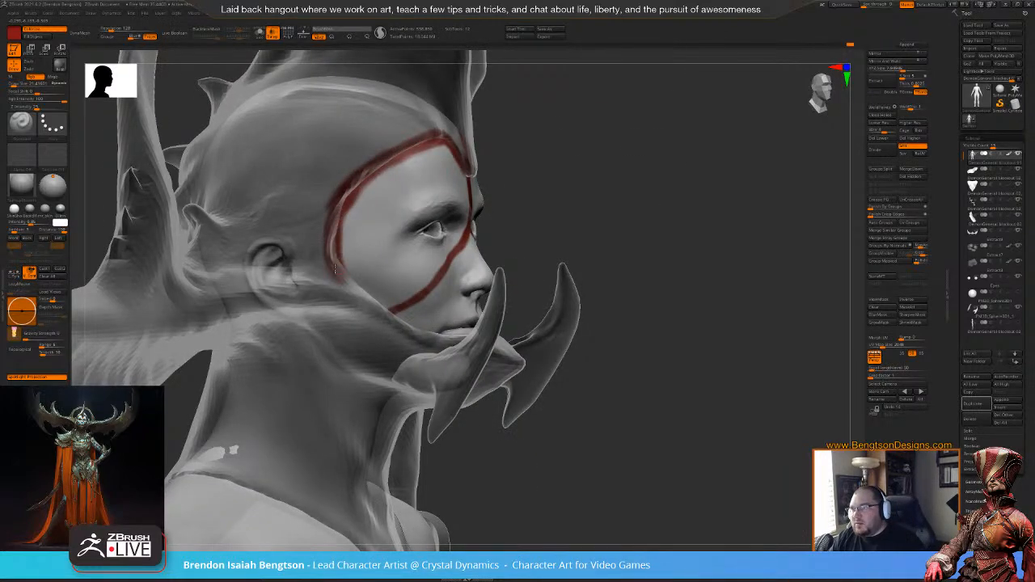
pyautogui.moveTo(603, 117); pyautogui.dragTo(513, 119)
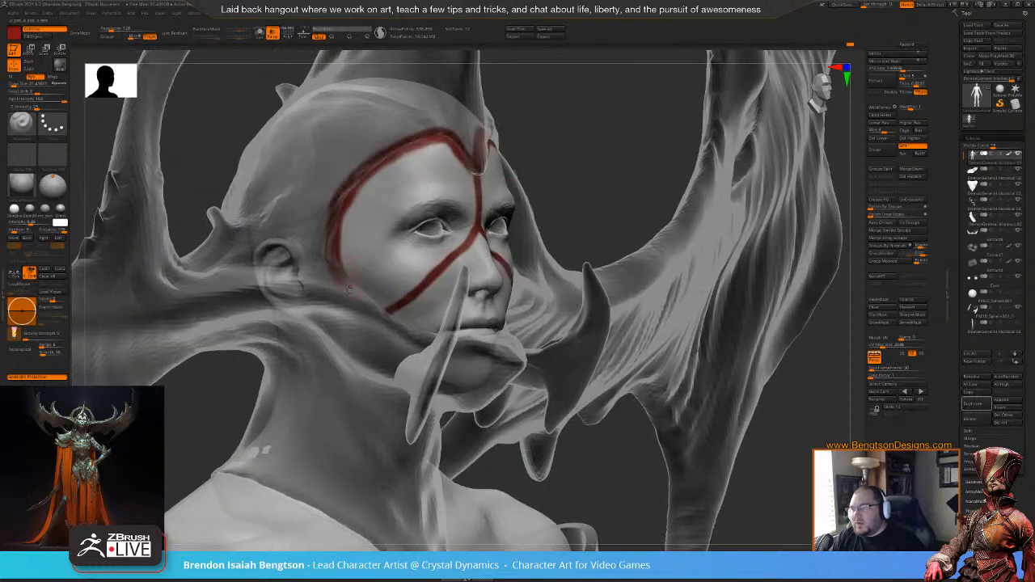
pyautogui.moveTo(339, 276)
pyautogui.mouseDown()
pyautogui.moveTo(382, 312)
pyautogui.moveTo(334, 253)
pyautogui.mouseUp()
pyautogui.moveTo(372, 310); pyautogui.dragTo(452, 346)
# - Paint the lips and the lower edge of the face opening dark red and turn transparency off
pyautogui.moveTo(596, 199); pyautogui.dragTo(639, 172)
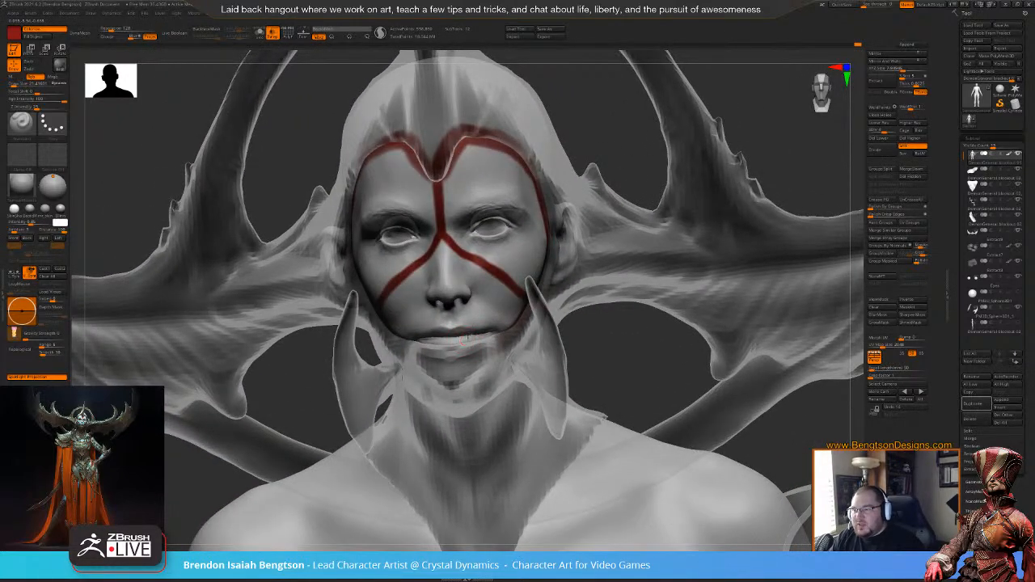
pyautogui.moveTo(470, 328)
pyautogui.mouseDown(button='right')
pyautogui.moveTo(463, 306)
pyautogui.moveTo(434, 372)
pyautogui.mouseUp(button='right')
pyautogui.press('space')
pyautogui.moveTo(445, 332)
pyautogui.mouseDown()
pyautogui.moveTo(431, 327)
pyautogui.moveTo(393, 355)
pyautogui.moveTo(459, 329)
pyautogui.moveTo(510, 343)
pyautogui.moveTo(422, 348)
pyautogui.moveTo(436, 340)
pyautogui.moveTo(391, 364)
pyautogui.mouseUp()
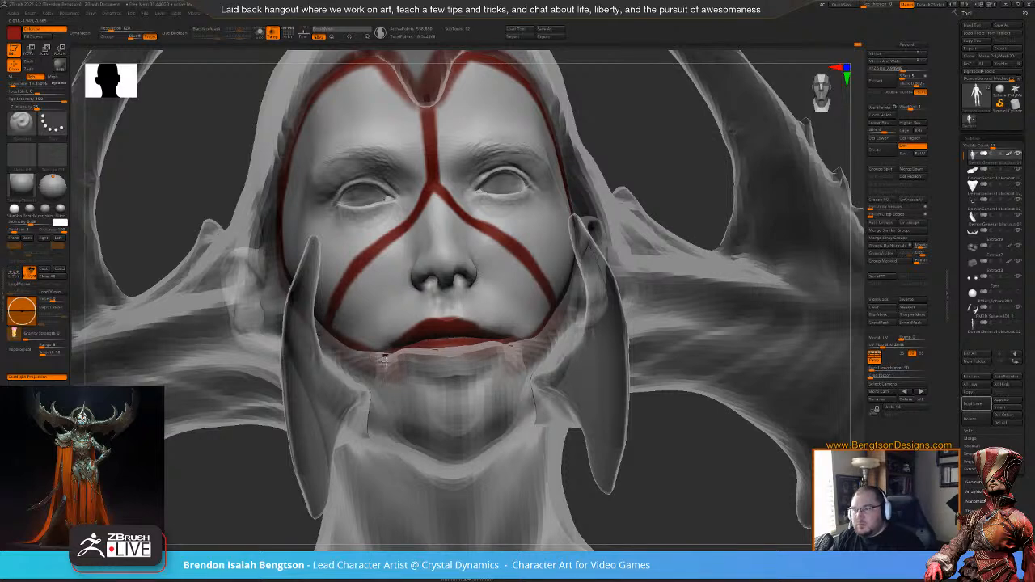
pyautogui.keyDown('alt'); pyautogui.moveTo(641, 113); pyautogui.dragTo(626, 74); pyautogui.keyUp('alt')
pyautogui.hotkey('shift', 't')
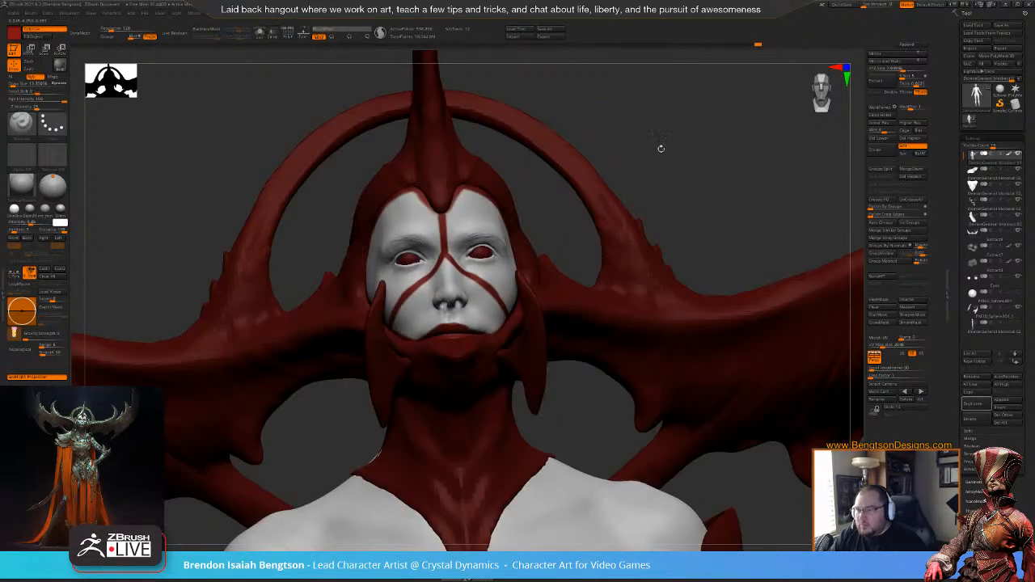
# - Set the paint colour back to white and check the red face markings from the front
pyautogui.moveTo(650, 138); pyautogui.dragTo(620, 134)
pyautogui.press('space')
pyautogui.click(483, 232)
pyautogui.moveTo(483, 232); pyautogui.dragTo(479, 236)
pyautogui.moveTo(570, 147)
pyautogui.keyDown('alt'); pyautogui.mouseDown()
pyautogui.moveTo(574, 108)
pyautogui.moveTo(582, 207)
pyautogui.moveTo(544, 204)
pyautogui.mouseUp(); pyautogui.keyUp('alt')
pyautogui.moveTo(538, 215); pyautogui.dragTo(536, 216)
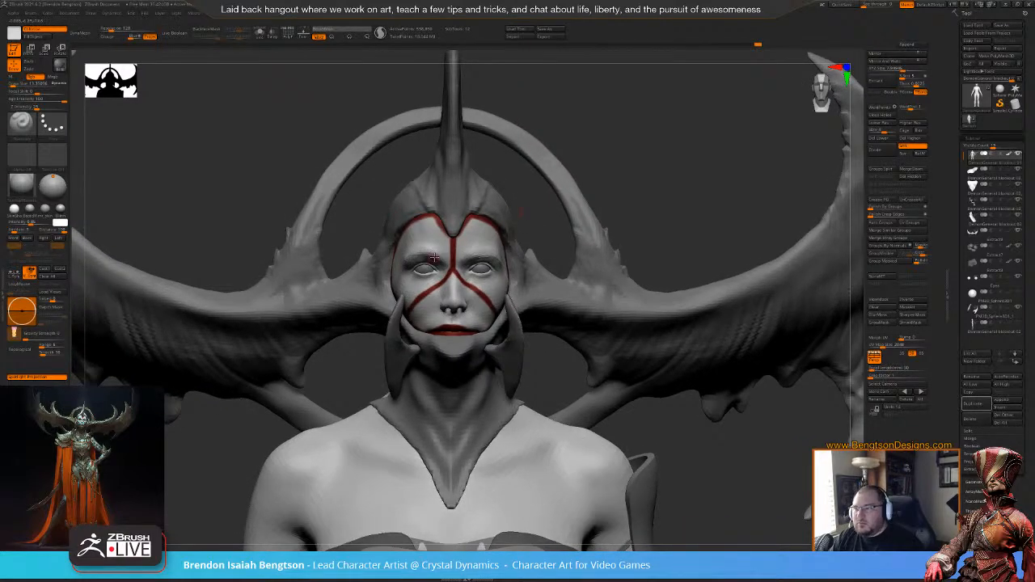
# - Clean up the red paint at the lip corners with white, sampling colours from the face as needed
pyautogui.moveTo(585, 150); pyautogui.dragTo(647, 212)
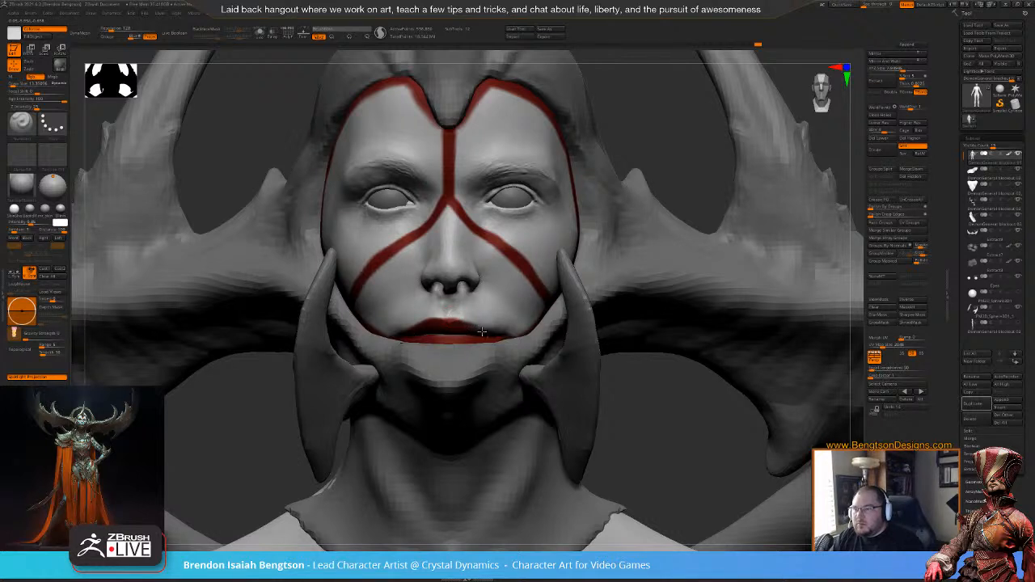
pyautogui.moveTo(482, 332); pyautogui.dragTo(507, 335)
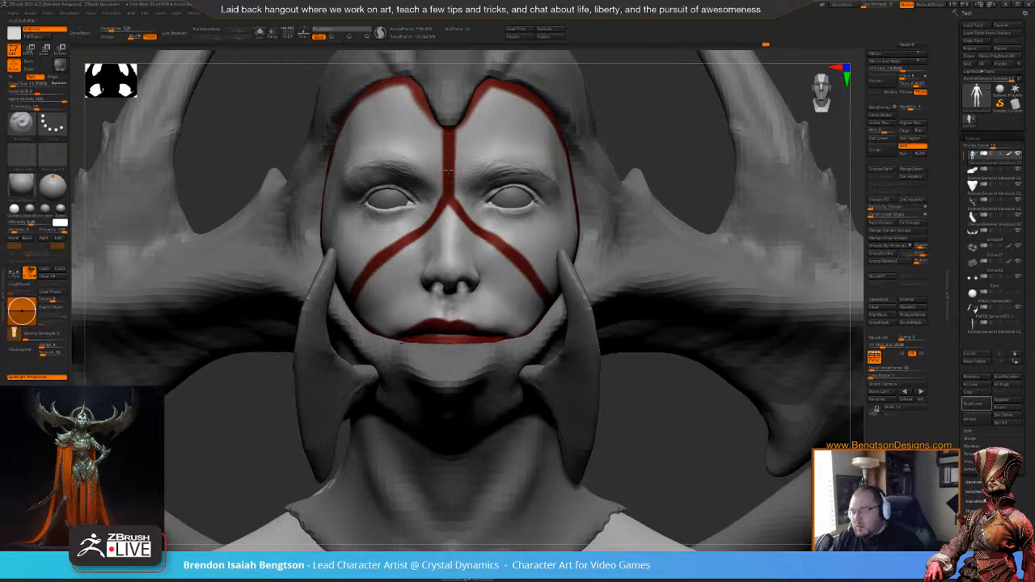
pyautogui.press('c')
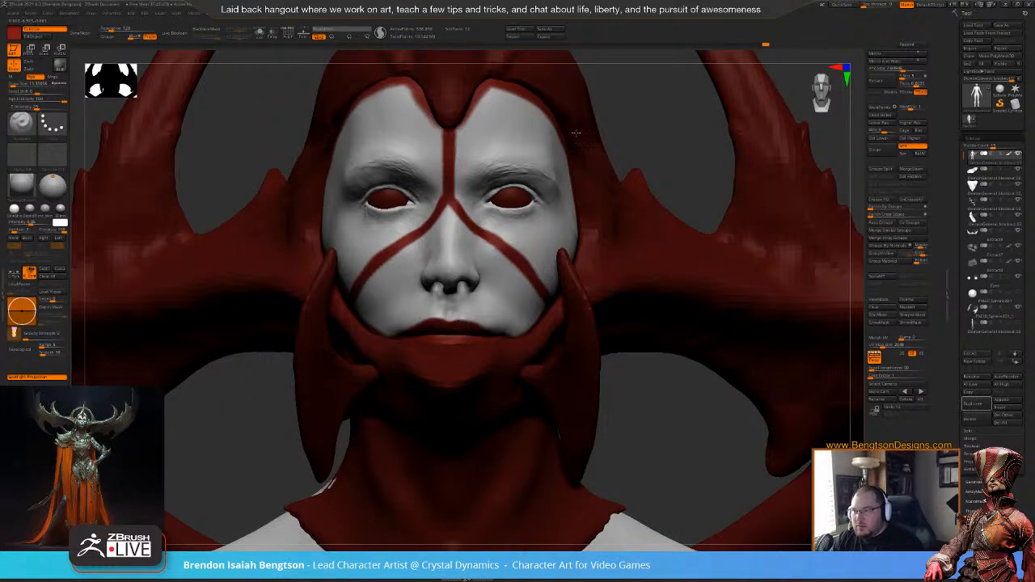
pyautogui.press('c')
pyautogui.keyDown('alt'); pyautogui.moveTo(671, 109); pyautogui.dragTo(671, 108); pyautogui.keyUp('alt')
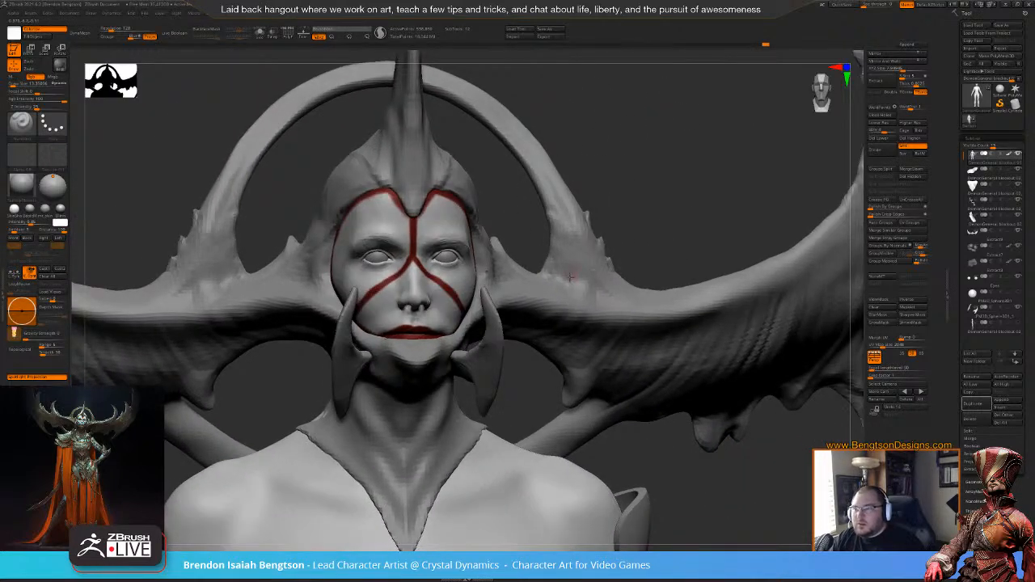
# - Pick a muted grey-brown colour and fill the horned headdress with it
pyautogui.press('space')
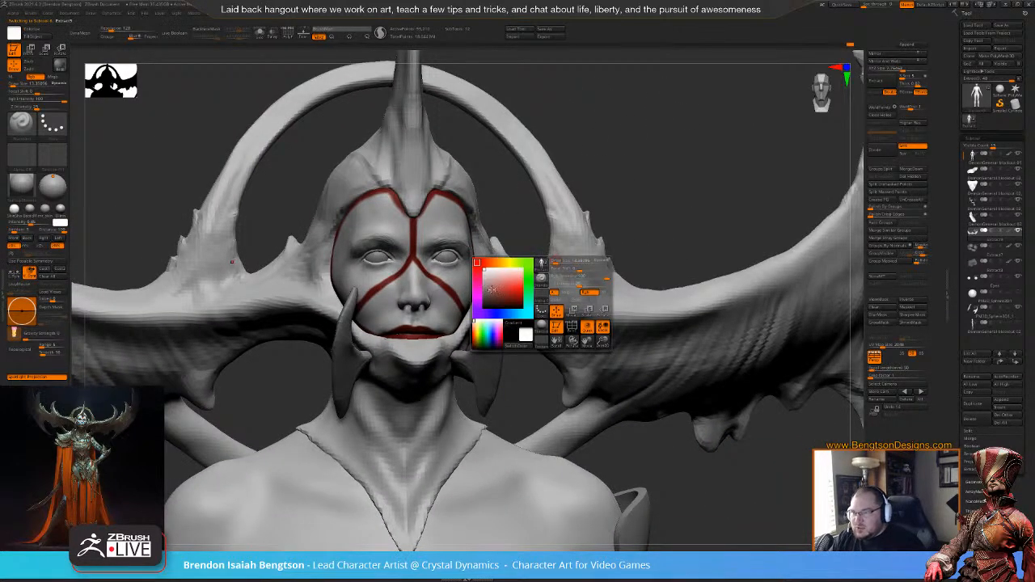
pyautogui.click(493, 262)
pyautogui.click(489, 289)
pyautogui.click(489, 292)
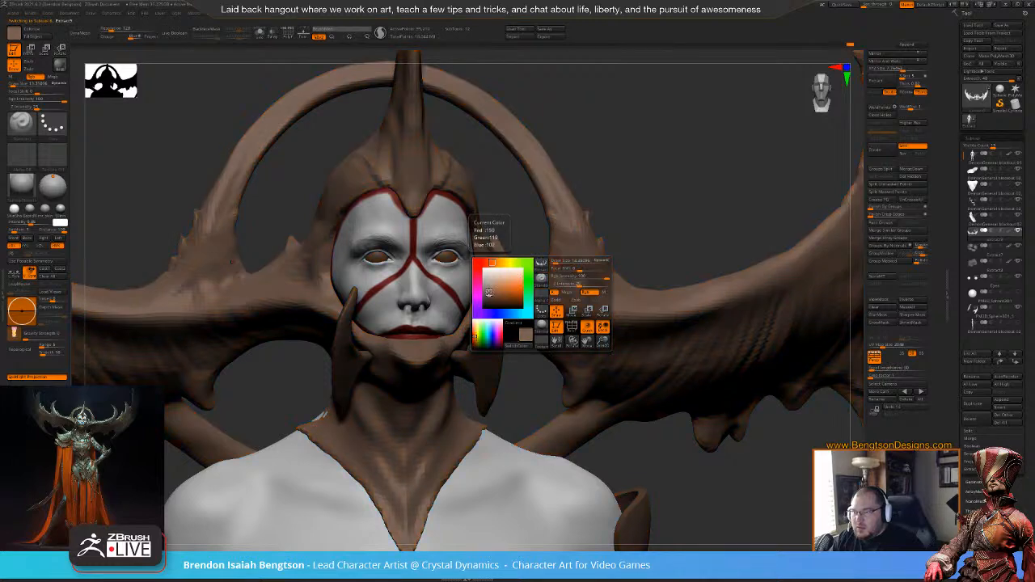
pyautogui.click(487, 285)
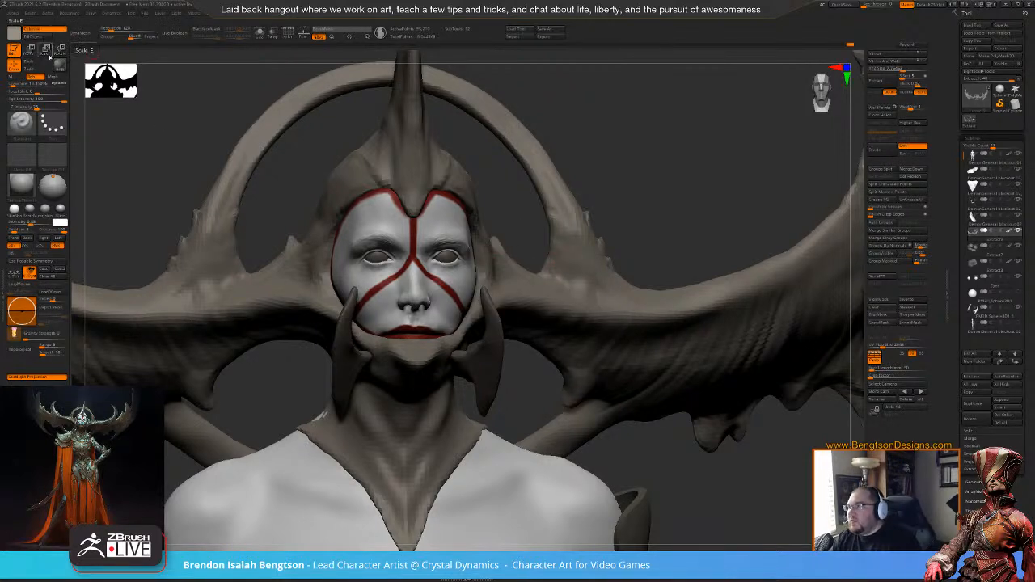
# - Sample the dark red from the face markings and paint stripes along the headdress's halo, its bases and the temples
pyautogui.moveTo(629, 179); pyautogui.dragTo(563, 215)
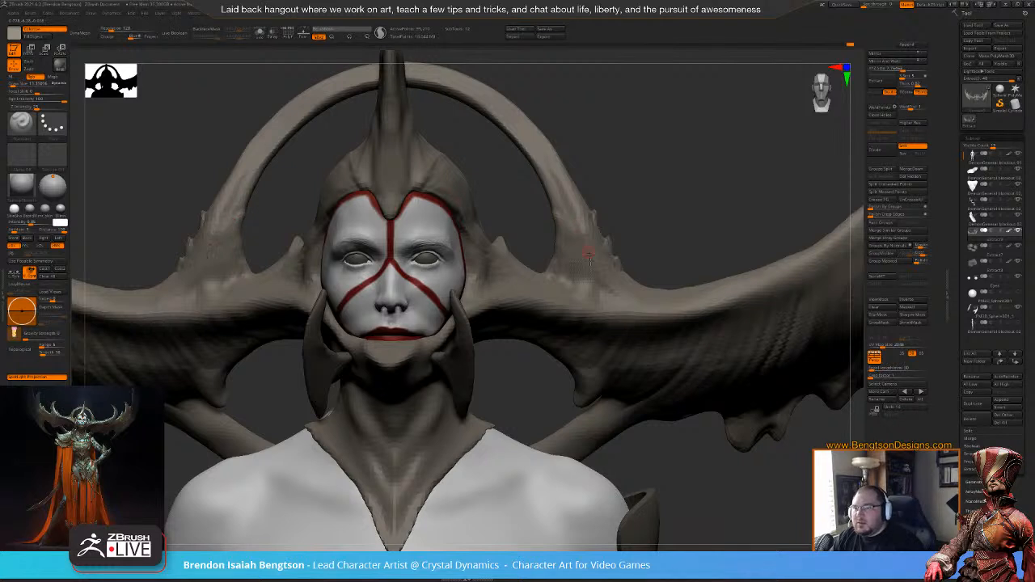
pyautogui.press('space')
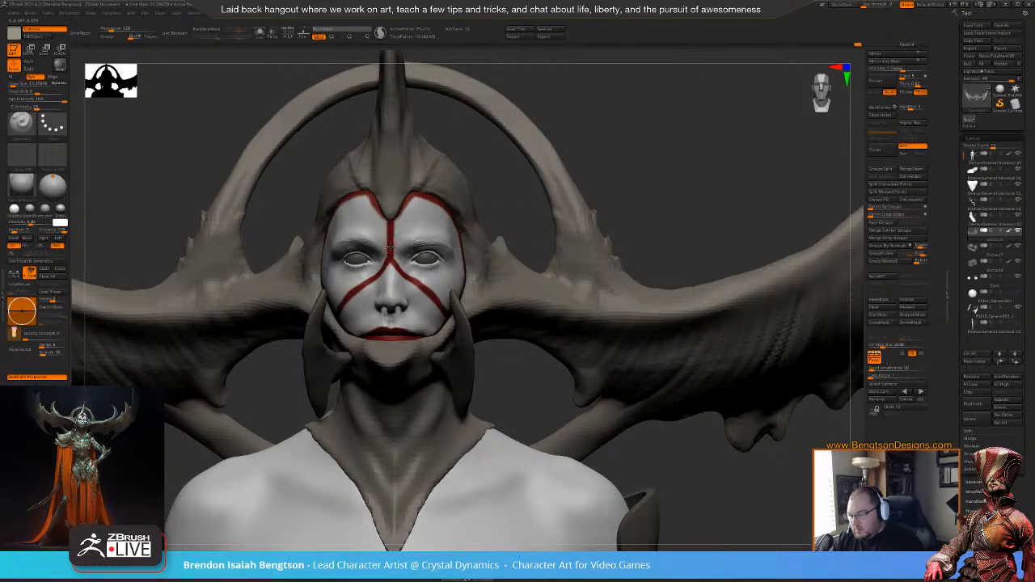
pyautogui.press('c')
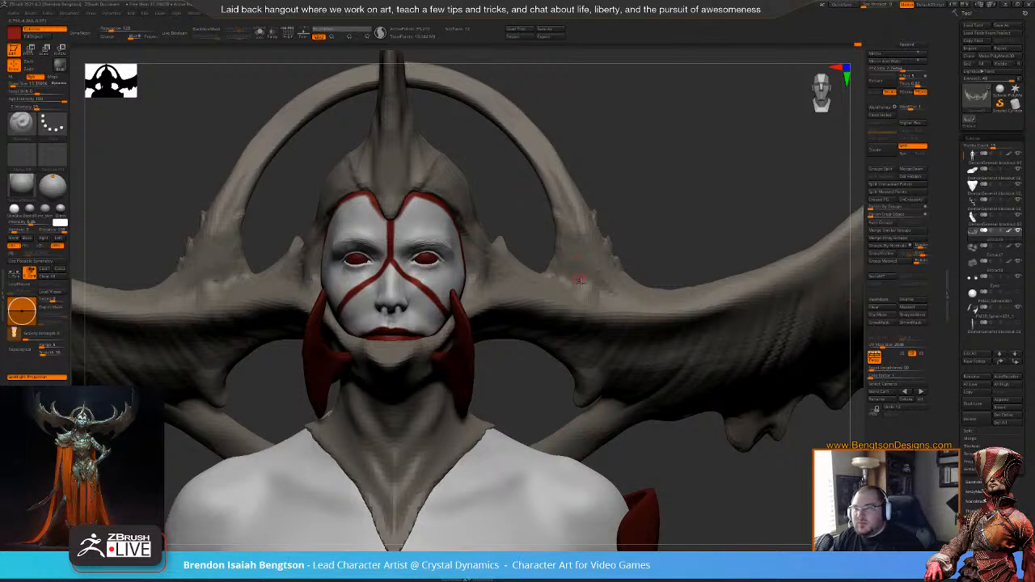
pyautogui.moveTo(579, 257)
pyautogui.mouseDown()
pyautogui.moveTo(568, 208)
pyautogui.moveTo(522, 127)
pyautogui.moveTo(459, 82)
pyautogui.moveTo(404, 71)
pyautogui.mouseUp()
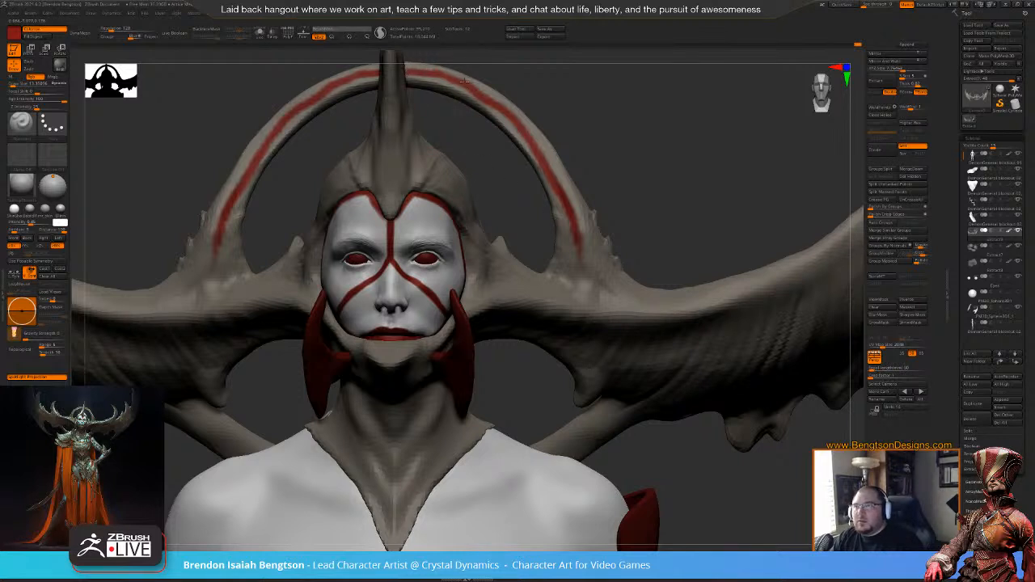
pyautogui.moveTo(488, 98)
pyautogui.mouseDown()
pyautogui.moveTo(548, 158)
pyautogui.moveTo(588, 261)
pyautogui.mouseUp()
pyautogui.moveTo(513, 279); pyautogui.dragTo(468, 304)
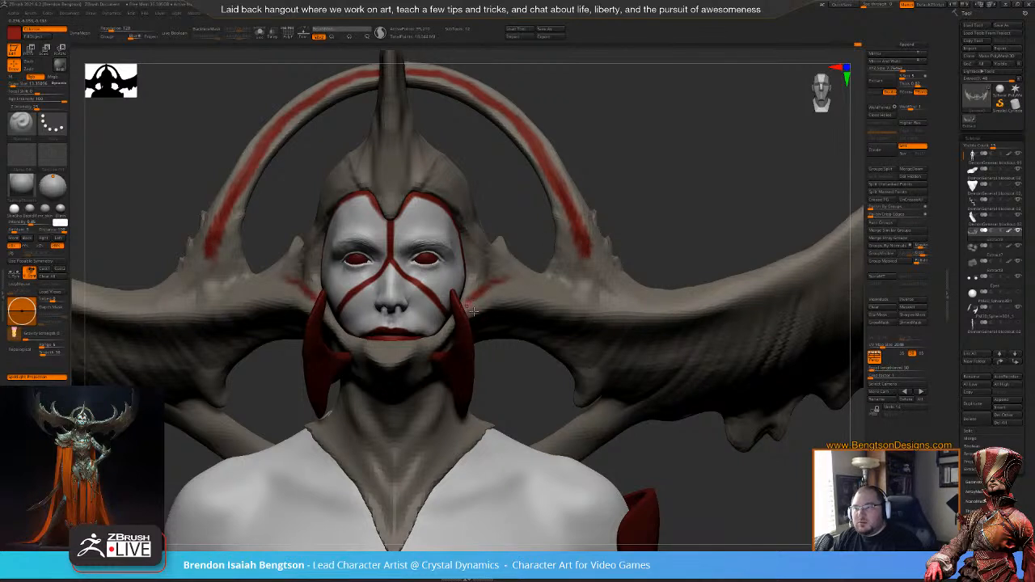
pyautogui.moveTo(510, 276); pyautogui.dragTo(502, 281)
pyautogui.moveTo(575, 261); pyautogui.dragTo(567, 278)
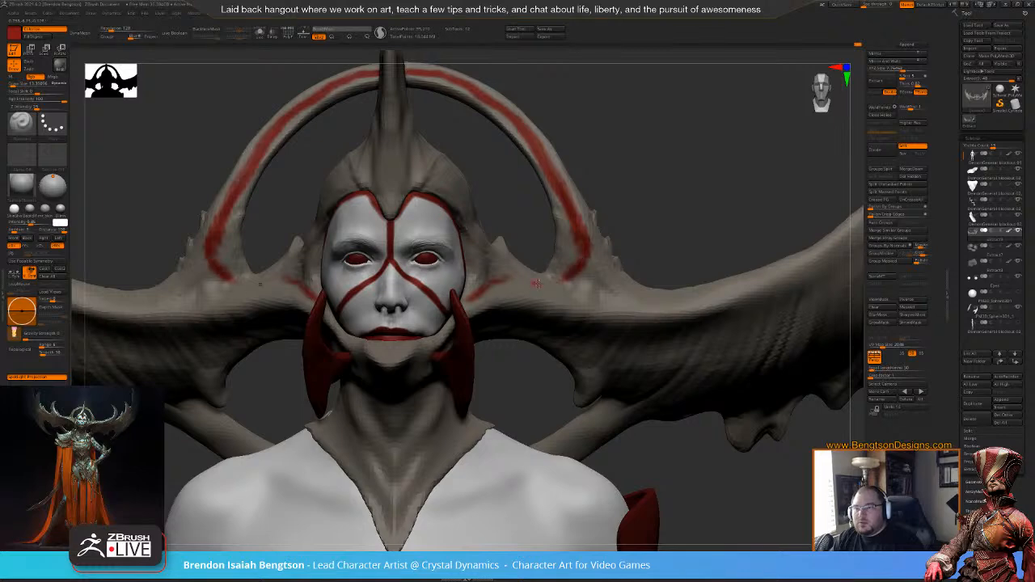
# - Touch up the red stripe along the halo from side and three-quarter views
pyautogui.keyDown('alt'); pyautogui.moveTo(656, 196); pyautogui.dragTo(587, 164); pyautogui.keyUp('alt')
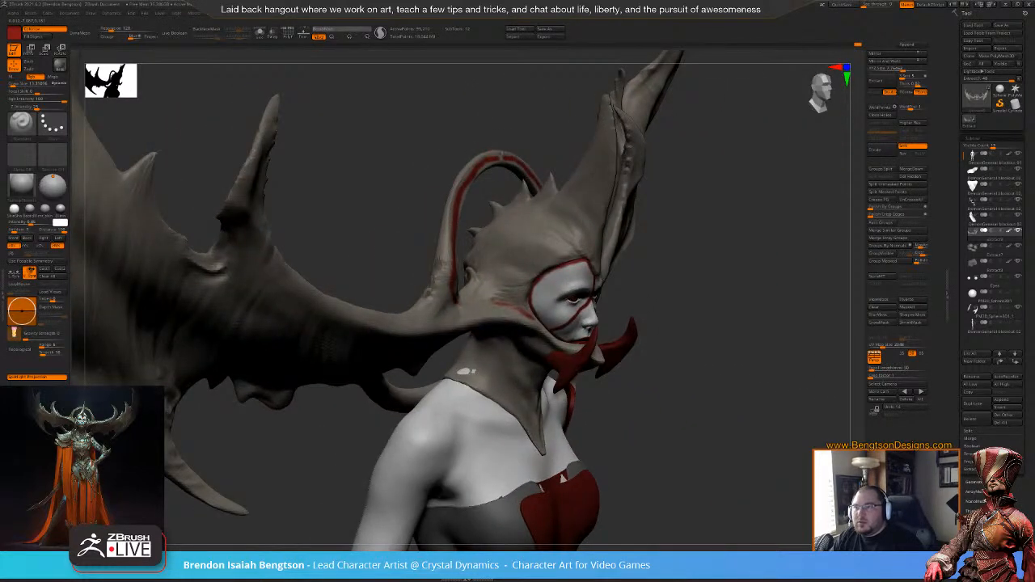
pyautogui.moveTo(490, 160)
pyautogui.mouseDown()
pyautogui.moveTo(464, 191)
pyautogui.moveTo(447, 259)
pyautogui.mouseUp()
pyautogui.moveTo(522, 82); pyautogui.dragTo(485, 121)
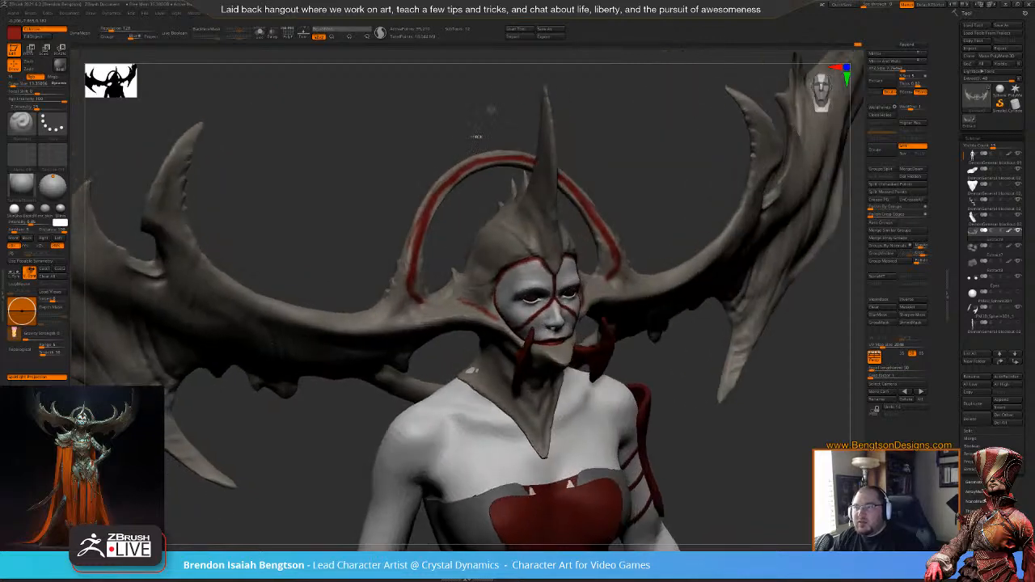
pyautogui.moveTo(506, 156); pyautogui.dragTo(499, 157)
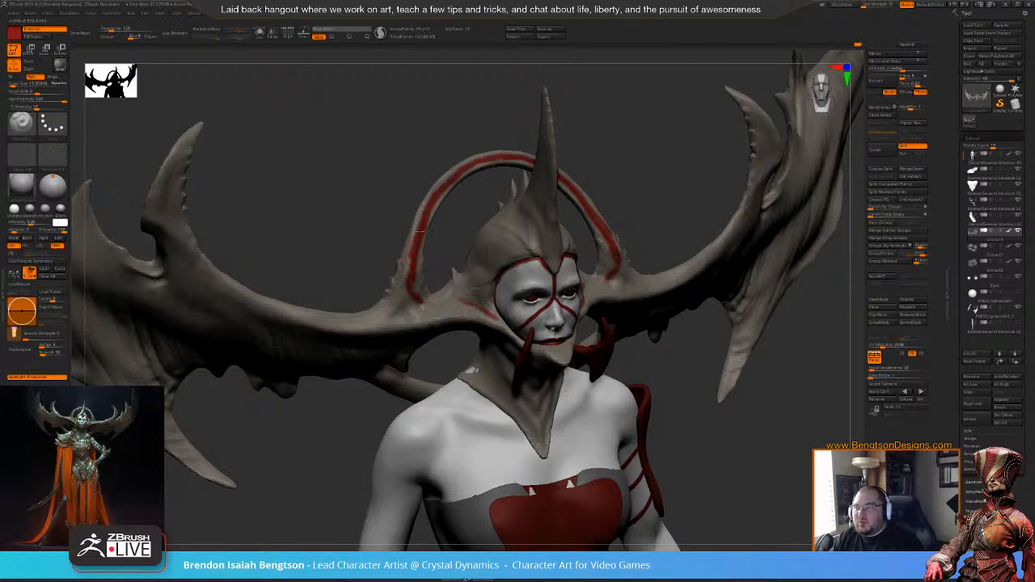
pyautogui.moveTo(502, 130)
pyautogui.mouseDown()
pyautogui.moveTo(652, 102)
pyautogui.moveTo(567, 139)
pyautogui.moveTo(590, 165)
pyautogui.moveTo(621, 172)
pyautogui.mouseUp()
# - Select the curved jaw horns, fill them with grey-brown sampled from the headdress, and set the paint colour back to white
pyautogui.press('space')
pyautogui.click(506, 170)
pyautogui.moveTo(469, 283); pyautogui.dragTo(411, 314, button='right')
pyautogui.keyDown('alt'); pyautogui.click(429, 314); pyautogui.keyUp('alt')
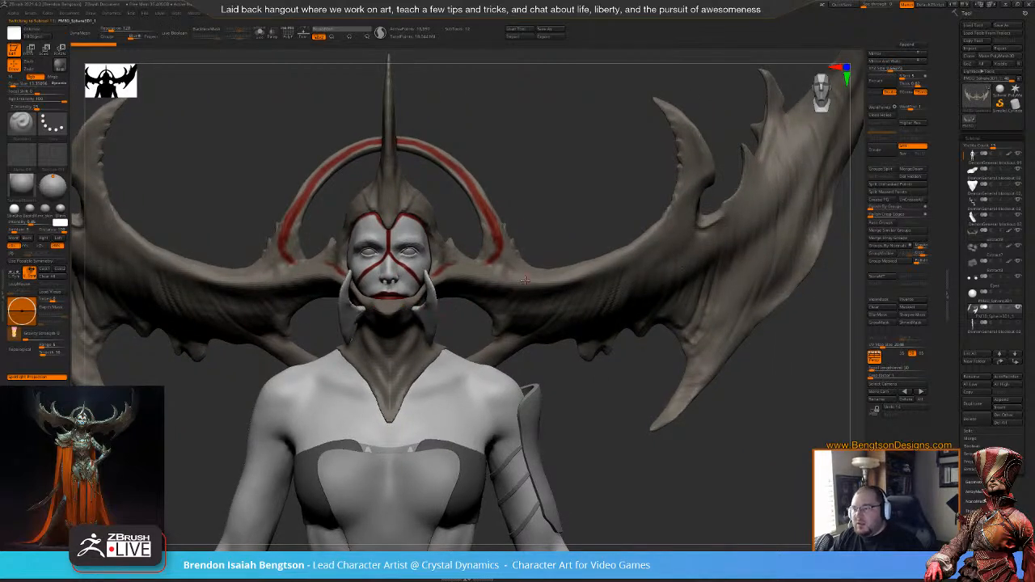
pyautogui.press('c')
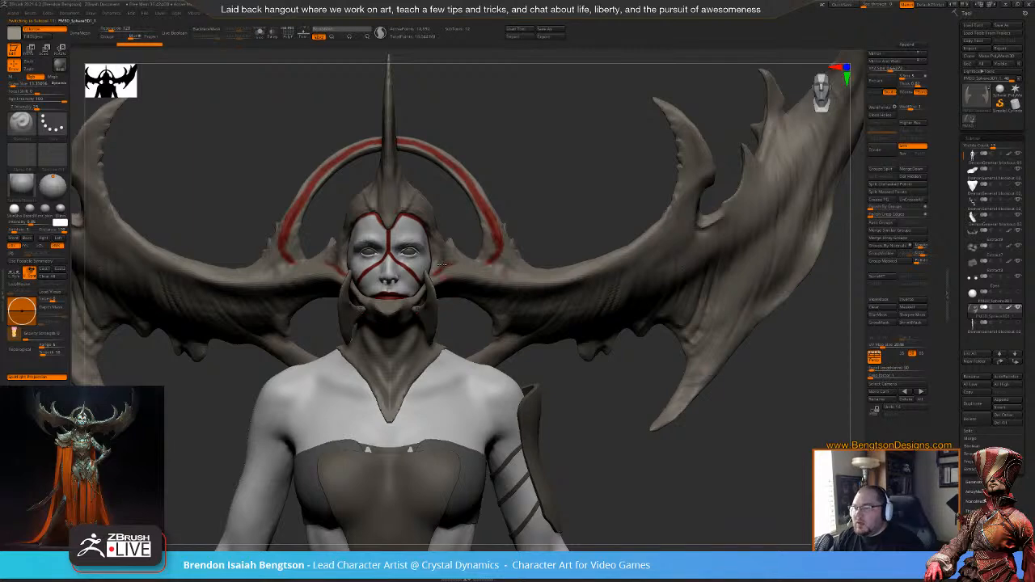
pyautogui.moveTo(547, 173)
pyautogui.mouseDown(button='right')
pyautogui.moveTo(526, 180)
pyautogui.moveTo(548, 187)
pyautogui.moveTo(537, 202)
pyautogui.moveTo(550, 216)
pyautogui.moveTo(548, 191)
pyautogui.moveTo(524, 222)
pyautogui.moveTo(482, 179)
pyautogui.moveTo(480, 209)
pyautogui.moveTo(488, 206)
pyautogui.mouseUp(button='right')
pyautogui.press('space')
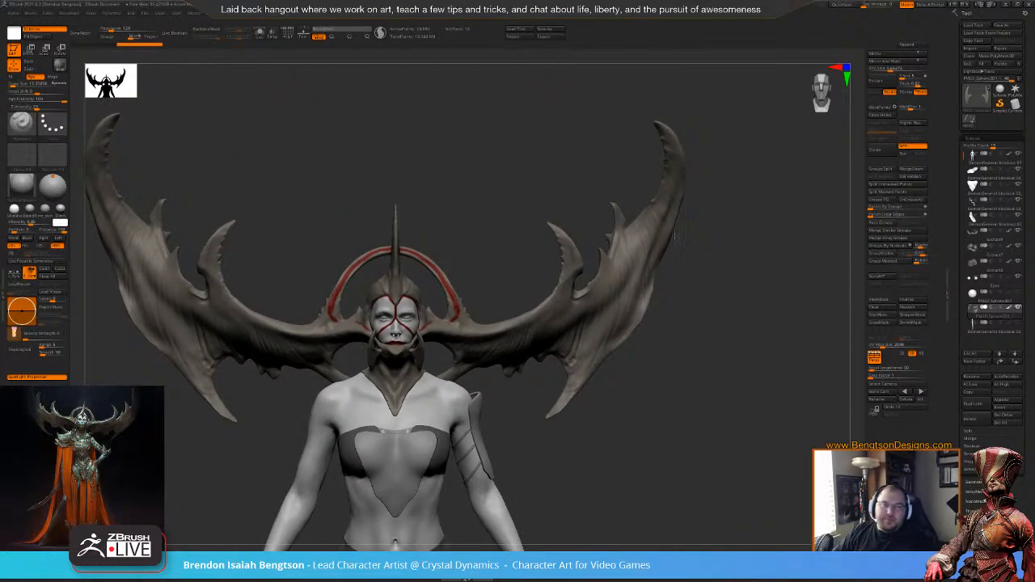
# - Enlarge the concept art reference and examine the headdress, armour and cape colours across the full figure
pyautogui.moveTo(1034, 283); pyautogui.dragTo(840, 356, button='right')
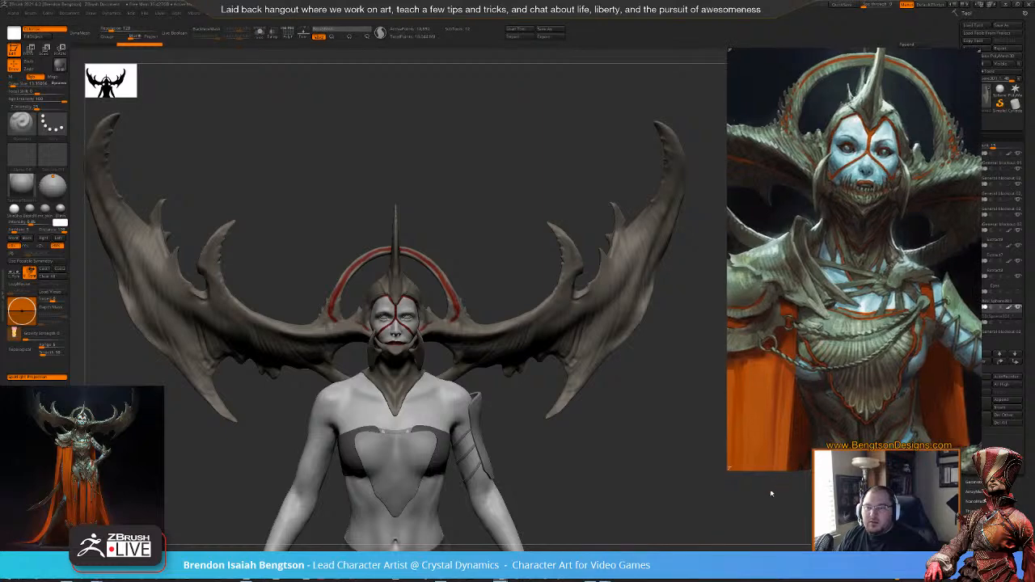
pyautogui.moveTo(728, 468); pyautogui.dragTo(649, 463)
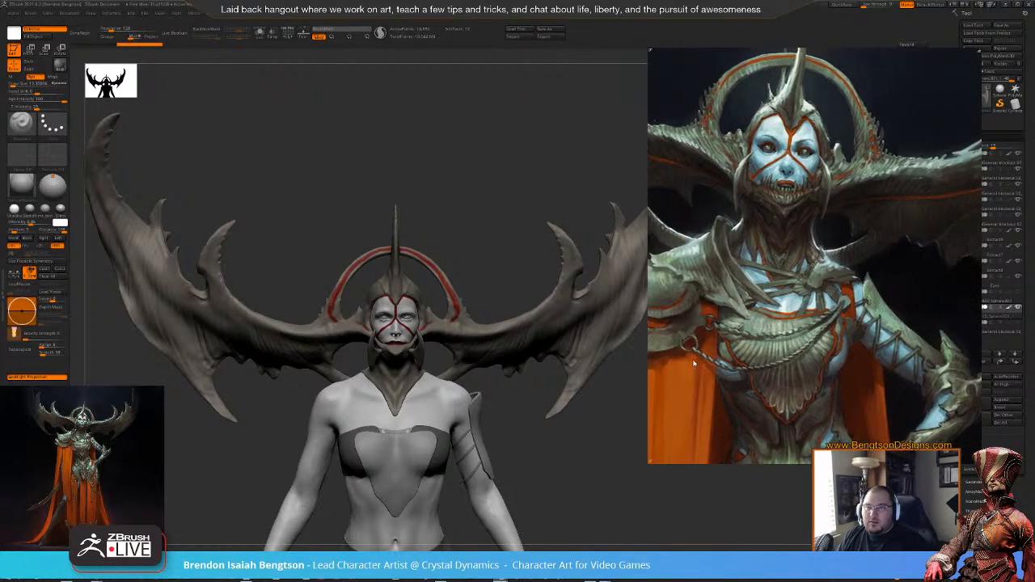
pyautogui.scroll(-3, 799, 239)
pyautogui.scroll(-4, 799, 239)
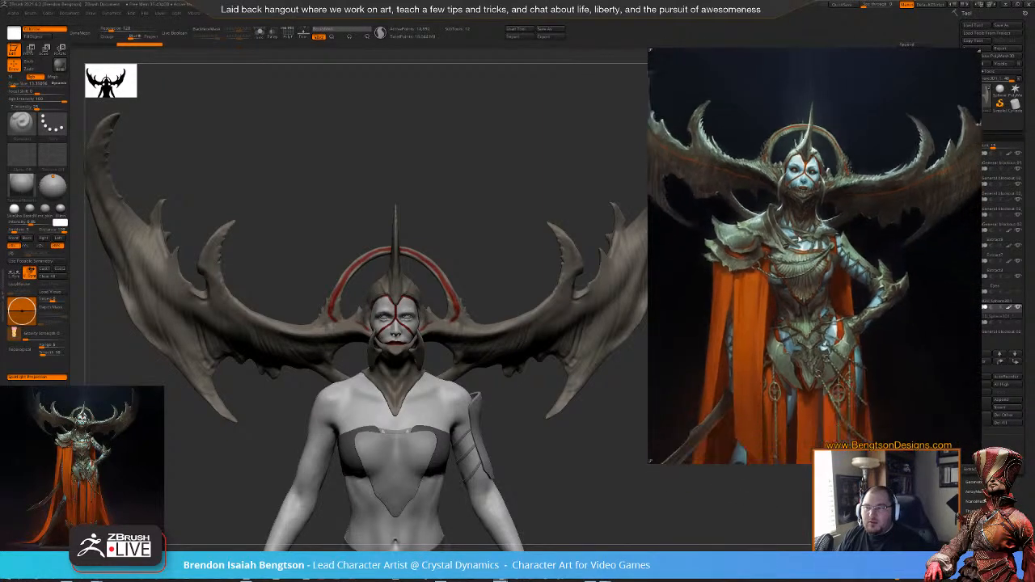
pyautogui.scroll(-1, 799, 239)
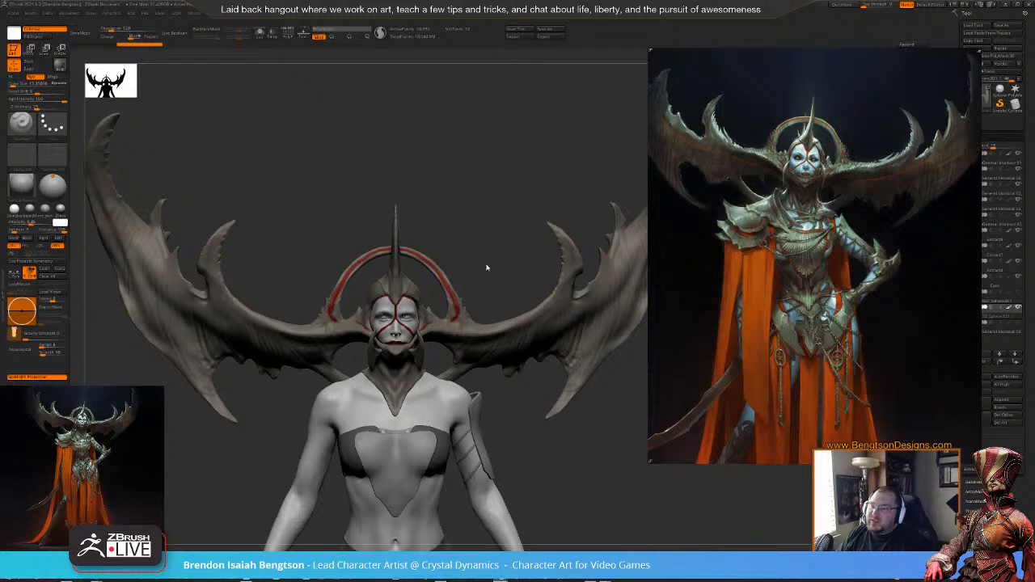
pyautogui.moveTo(791, 297)
pyautogui.mouseDown(button='right')
pyautogui.moveTo(786, 274)
pyautogui.moveTo(804, 304)
pyautogui.mouseUp(button='right')
pyautogui.moveTo(817, 316); pyautogui.dragTo(821, 260, button='middle')
pyautogui.scroll(-2, 819, 273)
pyautogui.scroll(-1, 819, 274)
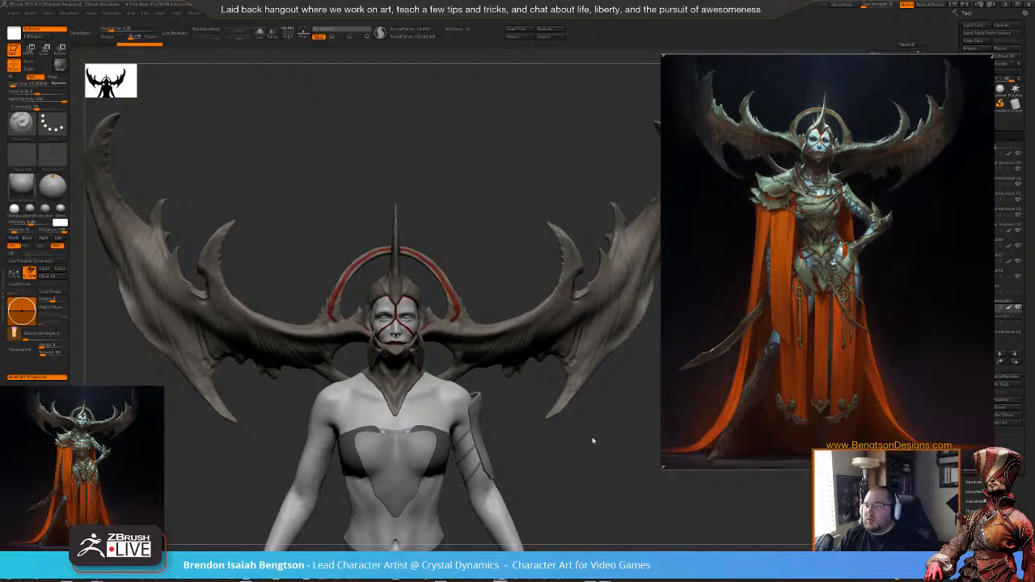
# - Reselect the horned headdress and undo the red paint strokes on its halo and temples
pyautogui.click(487, 131)
pyautogui.keyDown('alt'); pyautogui.moveTo(497, 191); pyautogui.dragTo(547, 173); pyautogui.keyUp('alt')
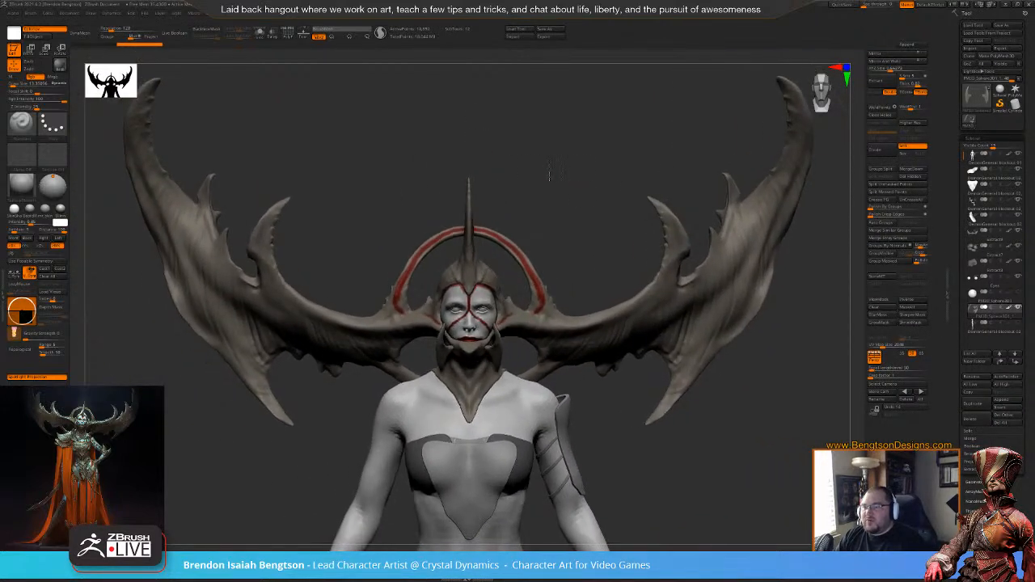
pyautogui.hotkey('ctrl', 'z')
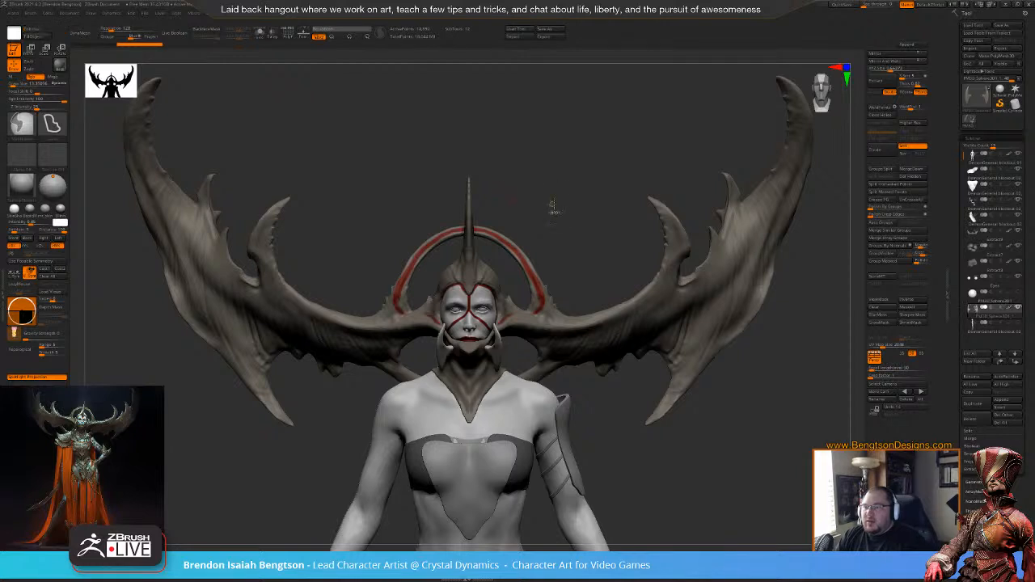
pyautogui.hotkey('ctrl', 'shift', 'z')
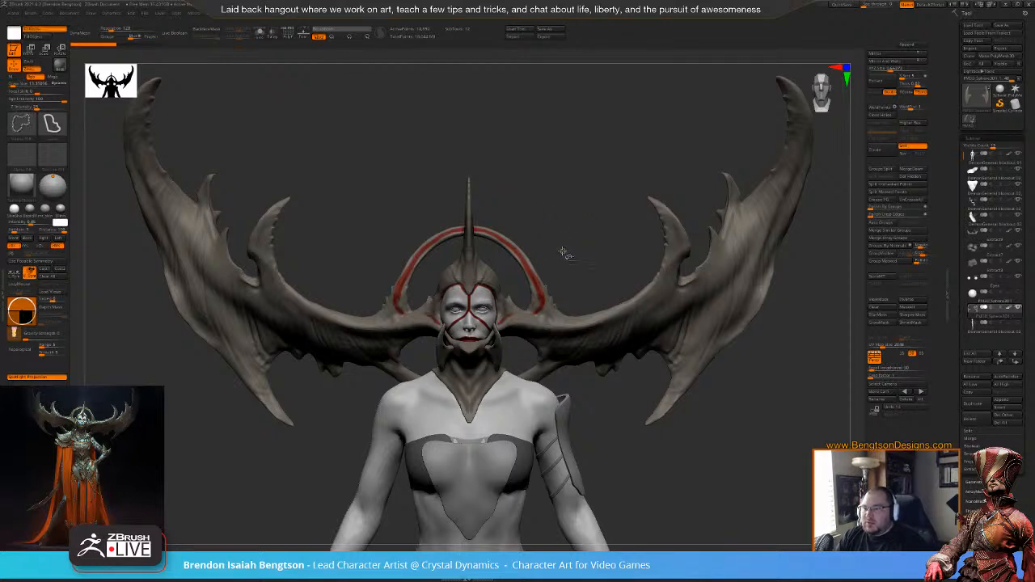
pyautogui.keyDown('alt'); pyautogui.click(581, 308); pyautogui.keyUp('alt')
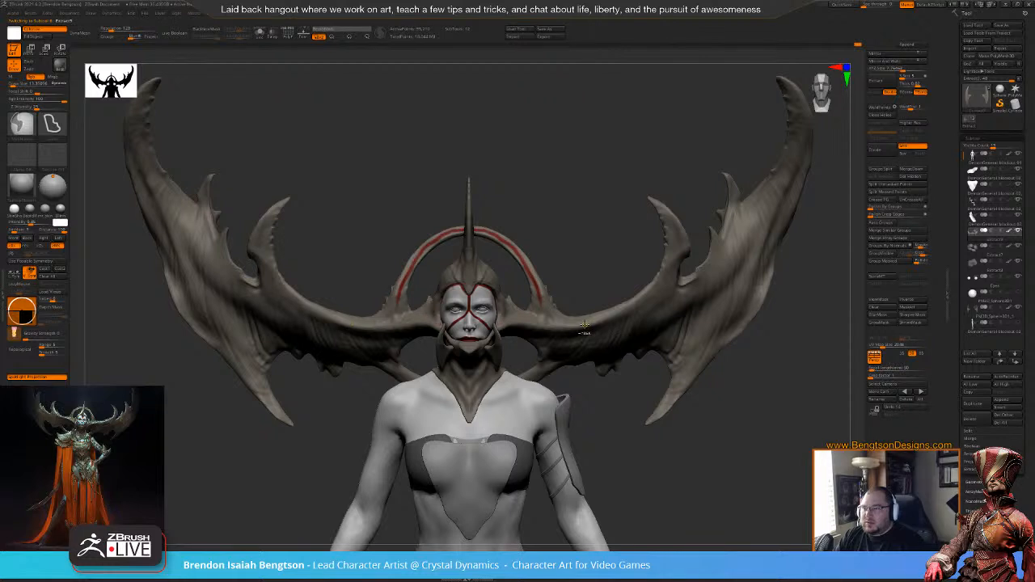
pyautogui.moveTo(596, 259); pyautogui.dragTo(551, 226)
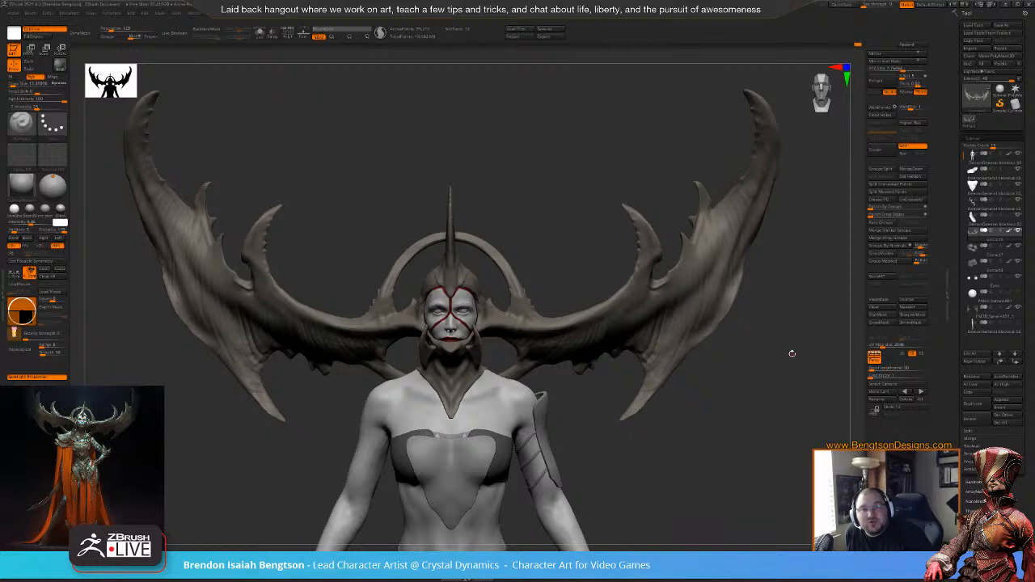
pyautogui.moveTo(994, 203)
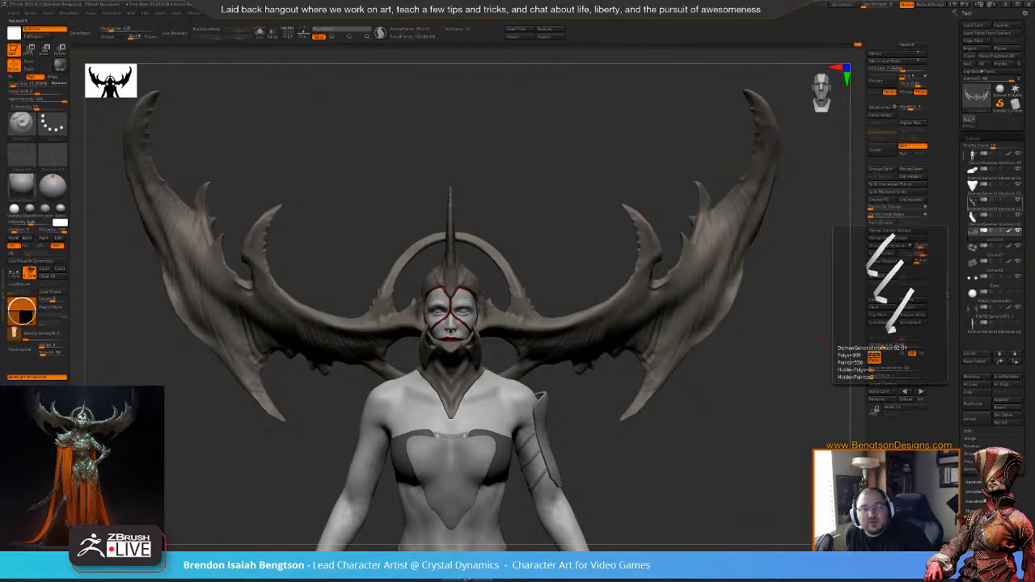